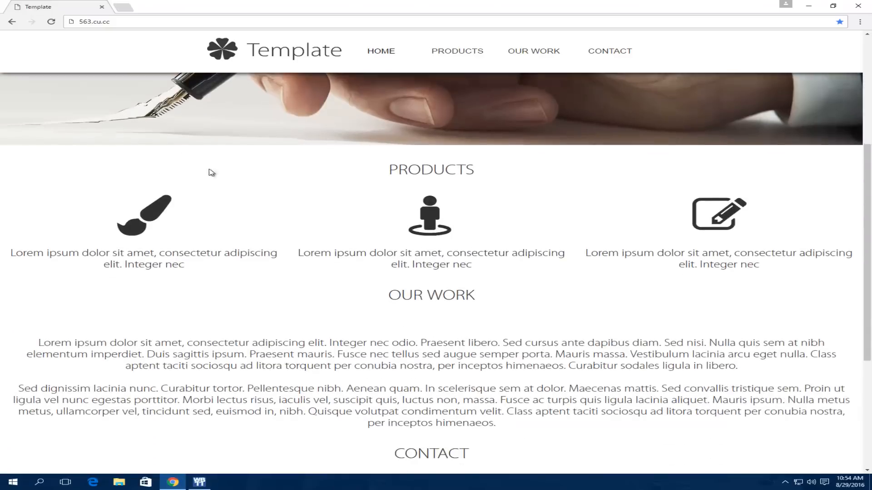
Step: Look through the template page's sections, from the header image down to the contact form and footer
scroll(266, 179, "down", 4)
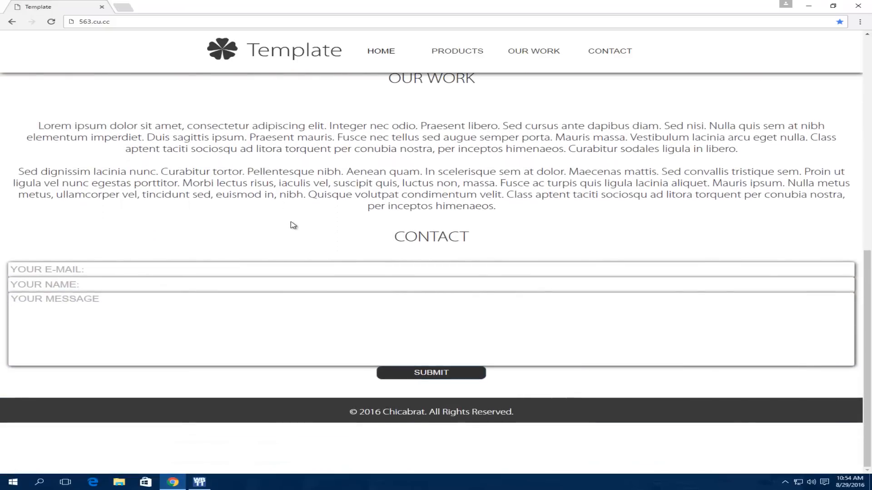
scroll(293, 226, "up", 5)
scroll(293, 226, "up", 5)
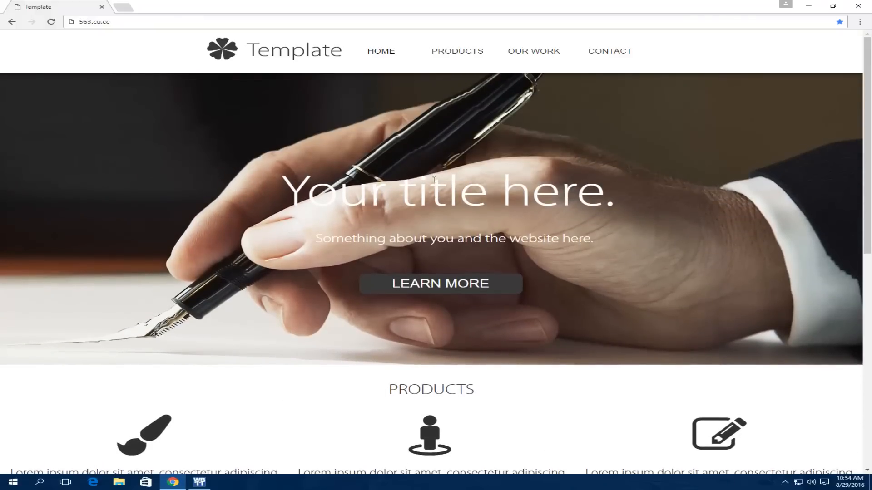
scroll(242, 223, "down", 5)
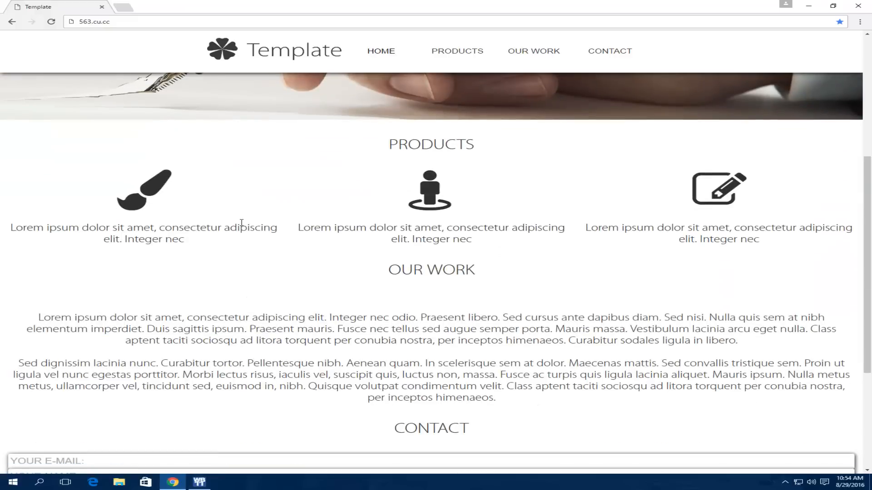
scroll(242, 222, "up", 2)
scroll(241, 224, "up", 3)
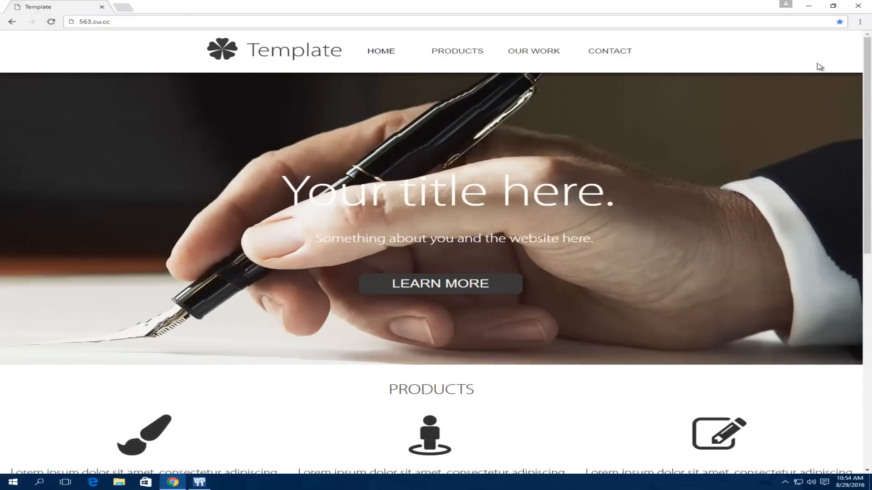
Step: Narrow the browser window to phone width and try out the collapsed navigation menu in the mobile layout
left_click(833, 7)
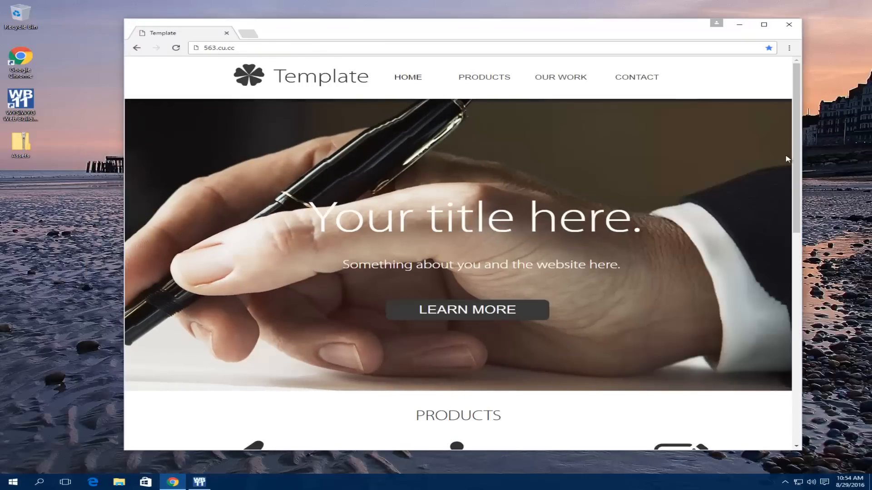
left_click_drag(790, 160, 385, 169)
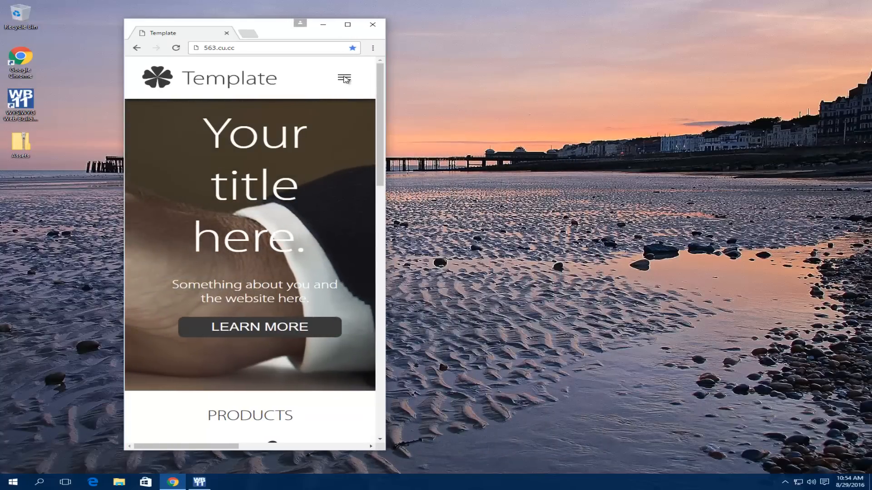
left_click(342, 76)
left_click(343, 77)
mouse_move(380, 101)
left_mouse_down()
mouse_move(393, 229)
mouse_move(385, 370)
mouse_move(364, 273)
mouse_move(370, 98)
left_mouse_up()
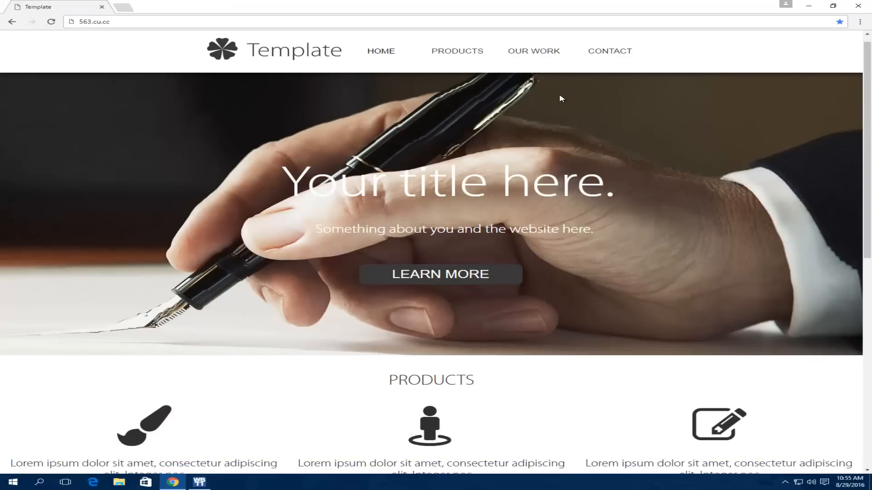
Step: Examine the Learn More button, Products icons, Our Work text and Contact form on the full-width template page
scroll(562, 97, "down", 3)
scroll(556, 98, "up", 4)
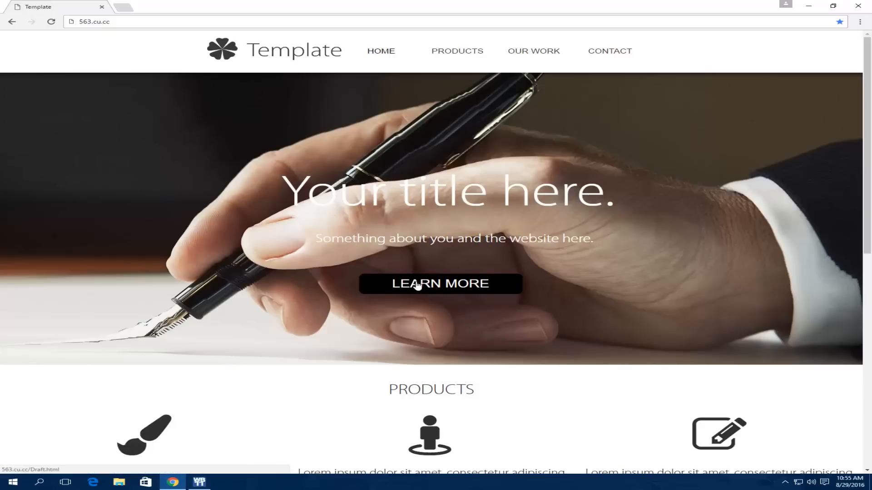
scroll(272, 256, "down", 5)
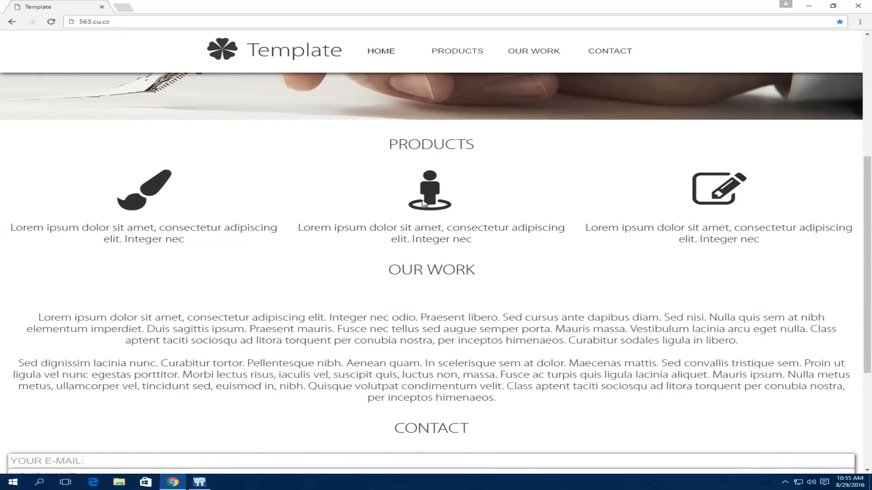
scroll(422, 203, "down", 3)
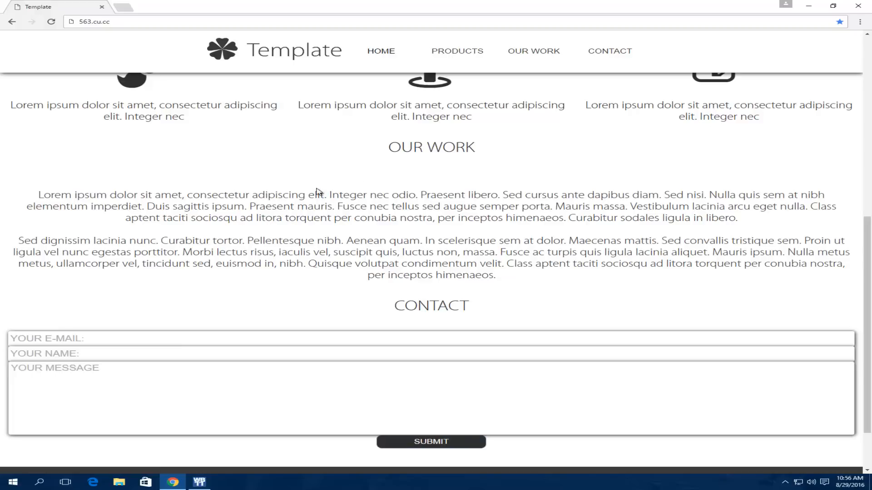
scroll(305, 152, "down", 2)
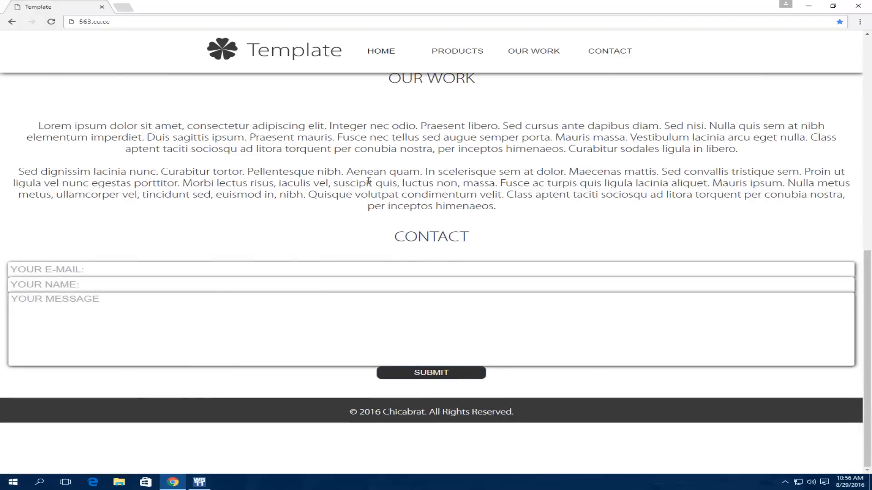
scroll(363, 223, "up", 1)
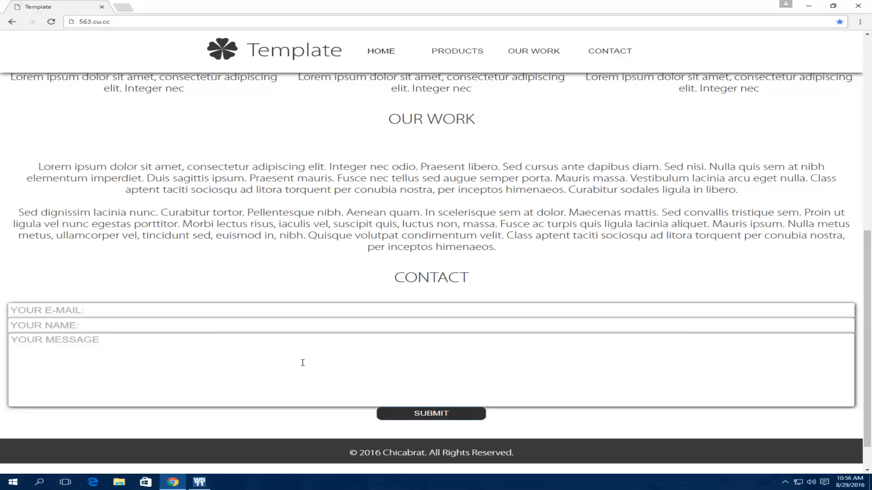
scroll(298, 321, "up", 3)
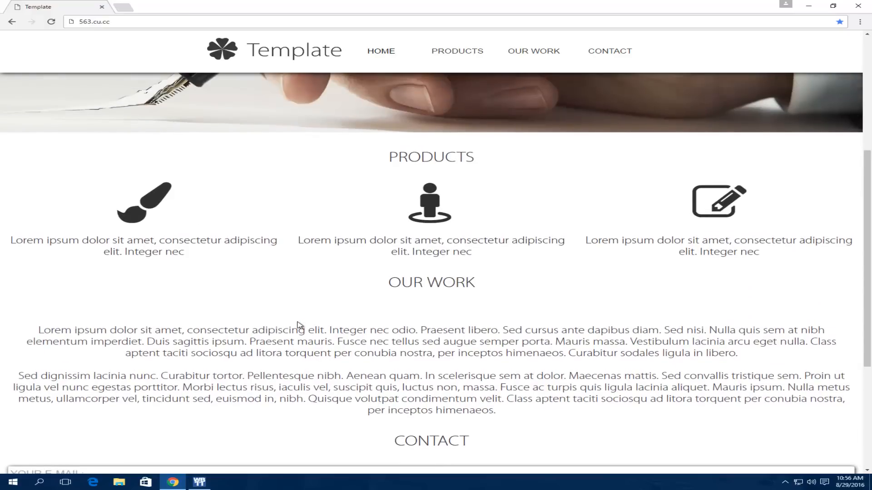
scroll(300, 325, "down", 4)
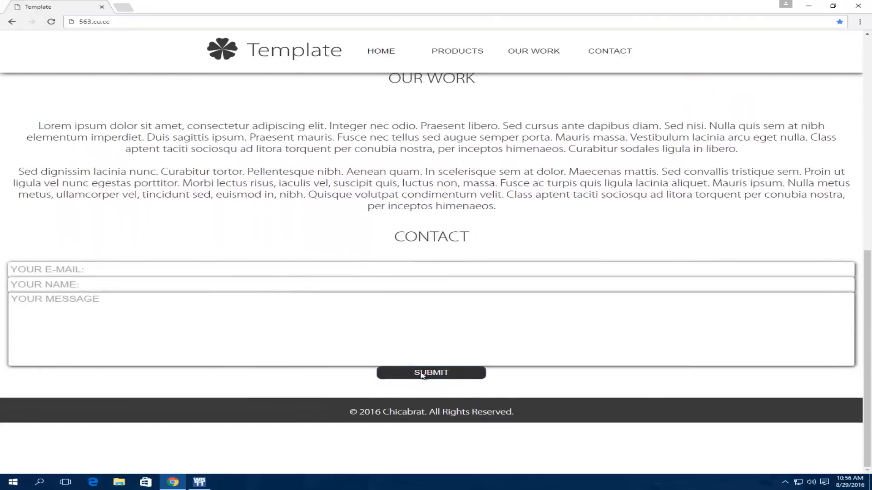
scroll(348, 347, "up", 10)
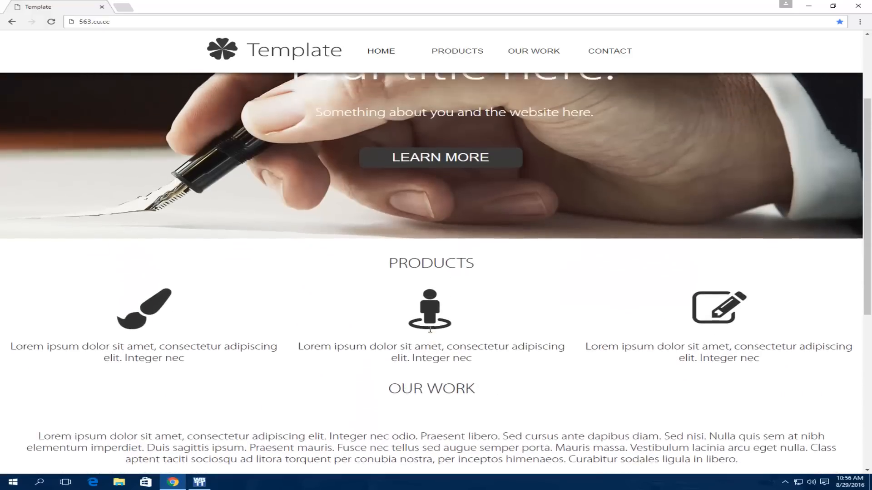
scroll(708, 349, "up", 1)
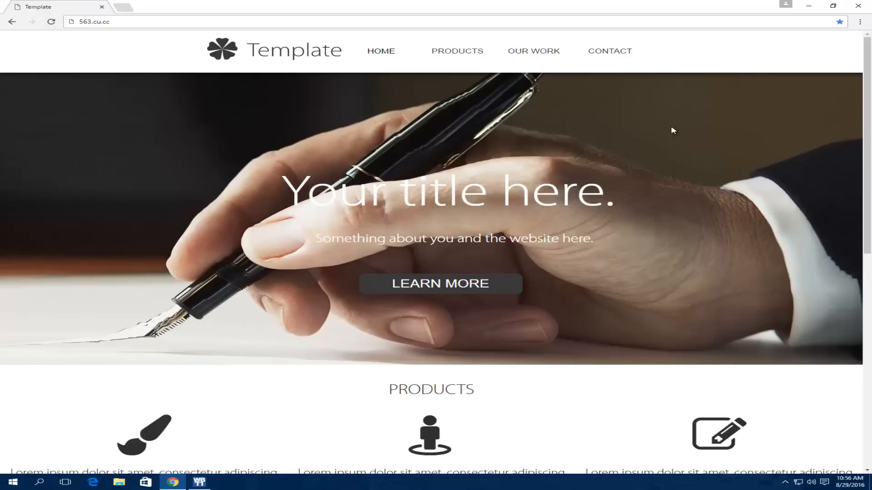
Step: View the blank project in WYSIWYG Web Builder, and return to Chrome to inspect the template's title text
left_click(199, 482)
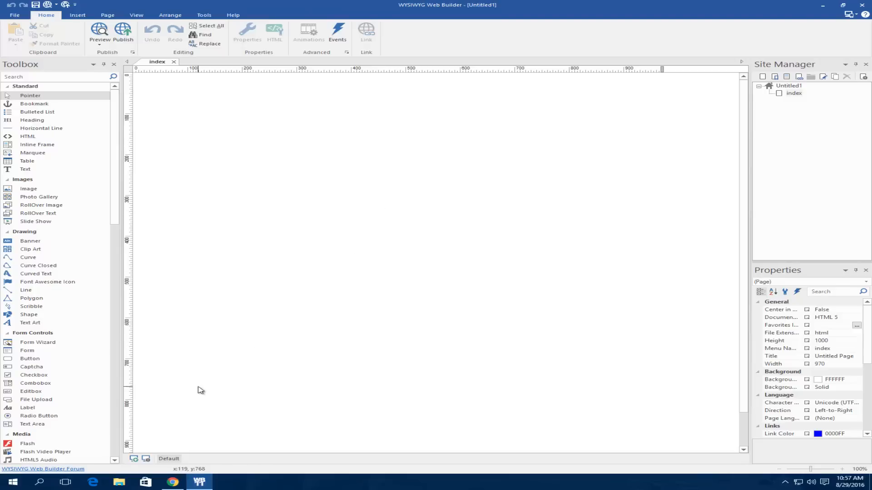
left_click(174, 482)
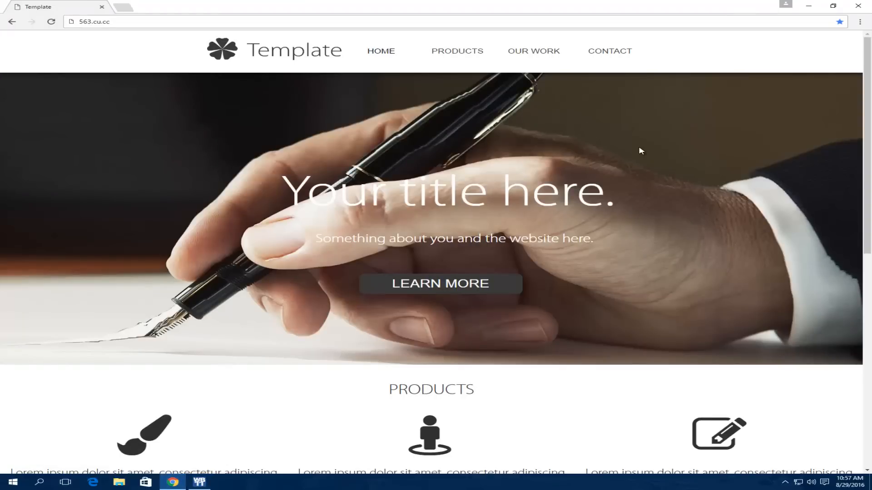
left_click_drag(278, 185, 613, 203)
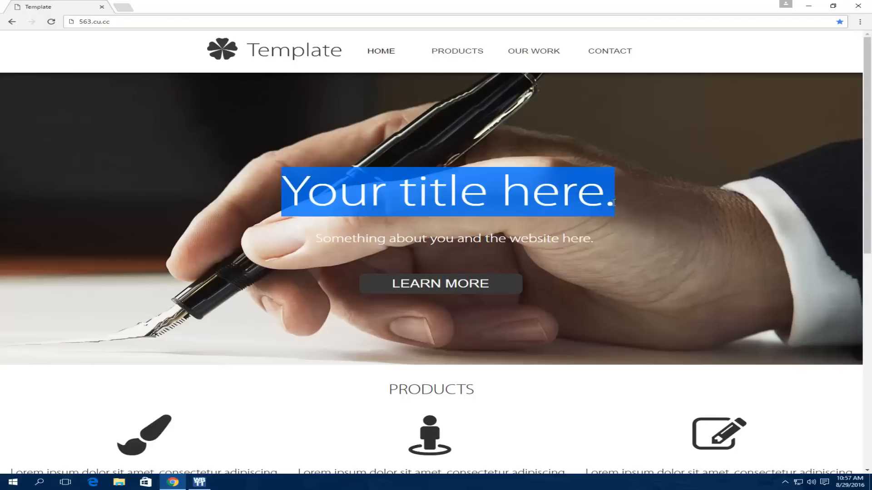
left_click(622, 170)
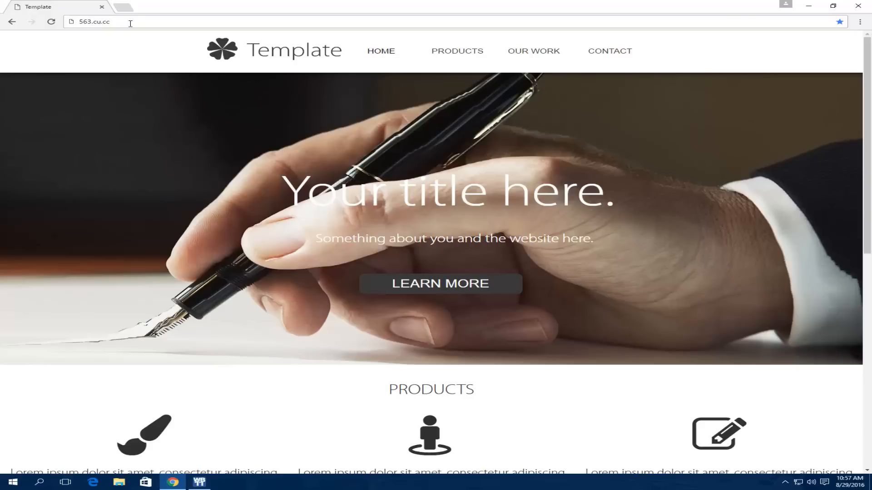
Step: Open wysiwygwebbuilder.com in a new browser tab and go to its Download page
left_click(124, 8)
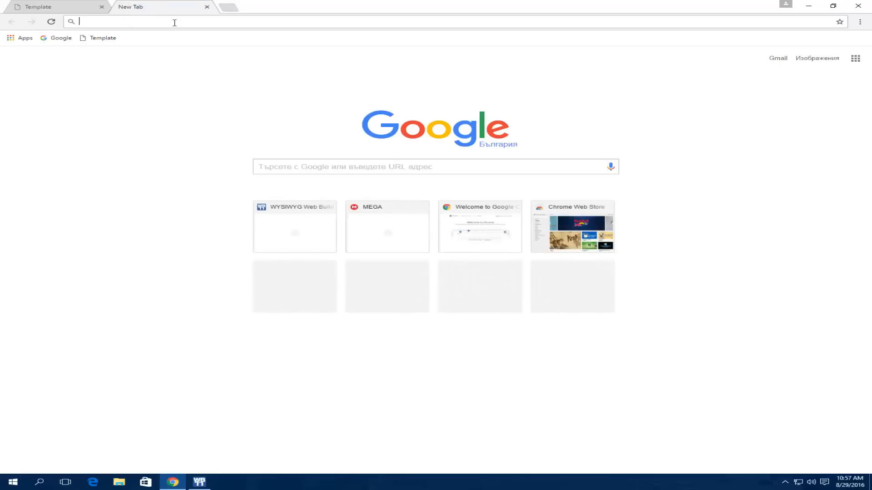
type("wysiwygwebbuilder.com")
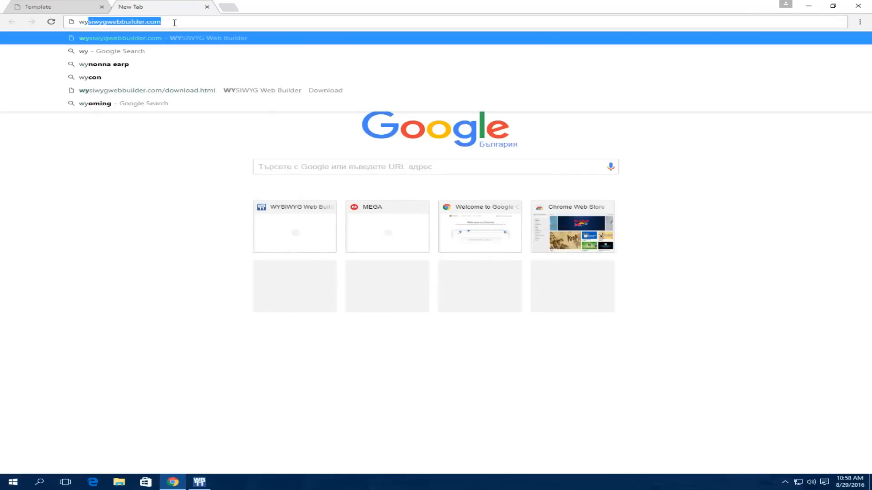
key("Return")
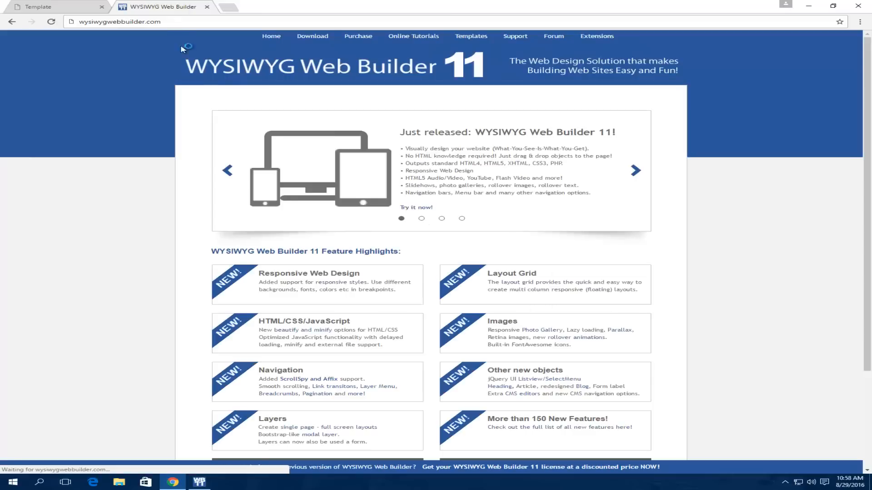
left_click(309, 39)
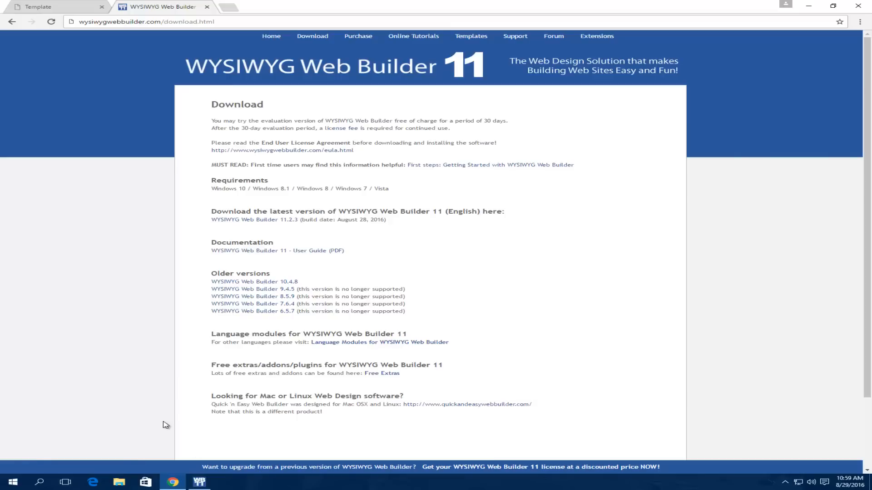
Step: Bring up WYSIWYG Web Builder briefly, minimize it and return to the Template page in Chrome
left_click(201, 482)
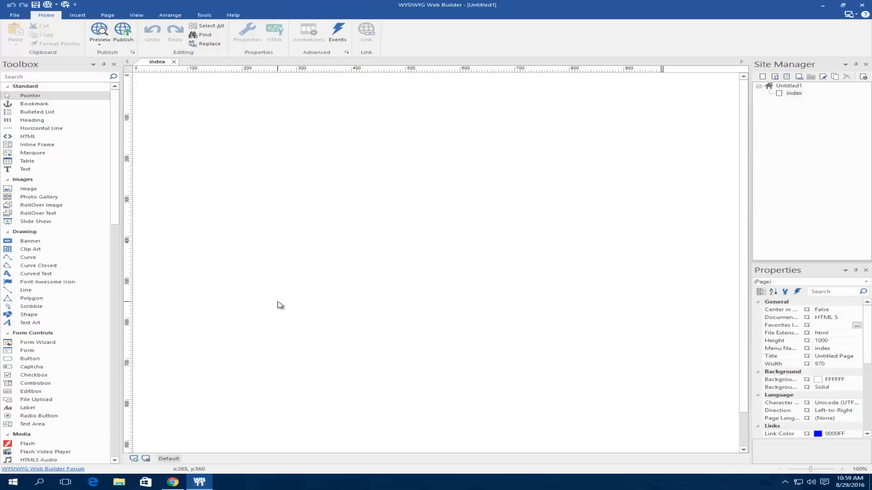
left_click(823, 8)
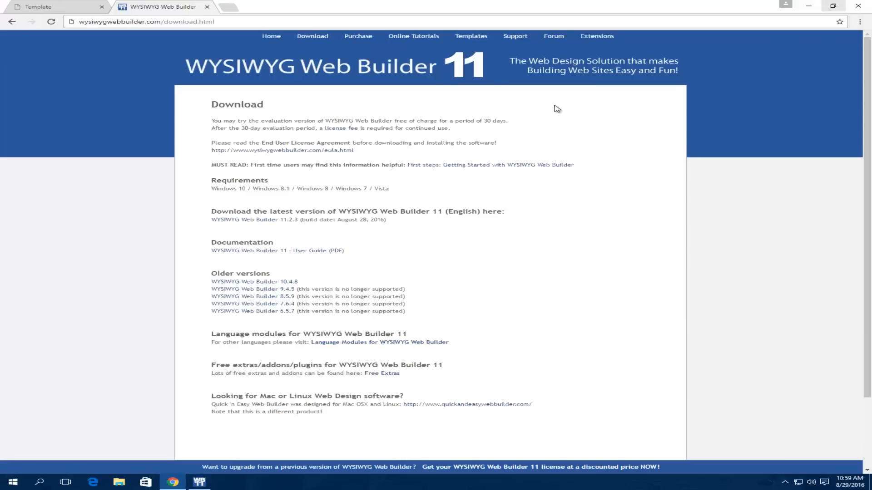
left_click(62, 8)
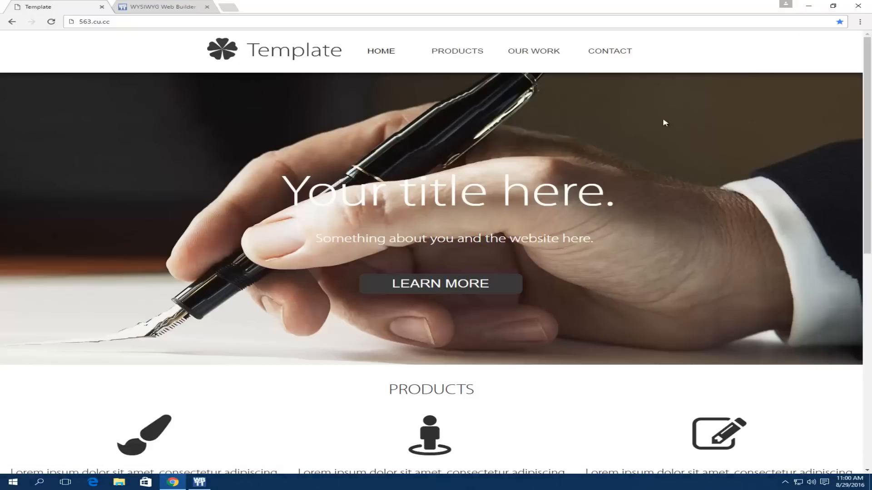
Step: Minimize Chrome and extract the zipped Assets archive into an Assets folder on the desktop
left_click(808, 6)
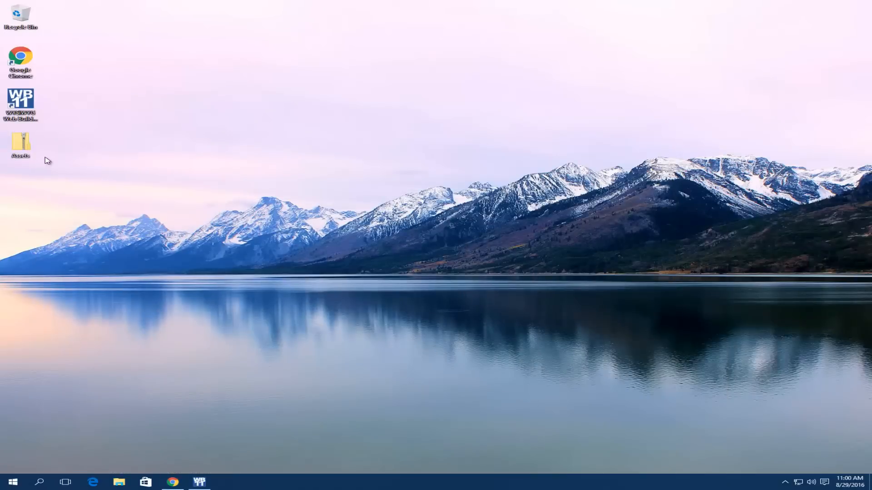
right_click(17, 142)
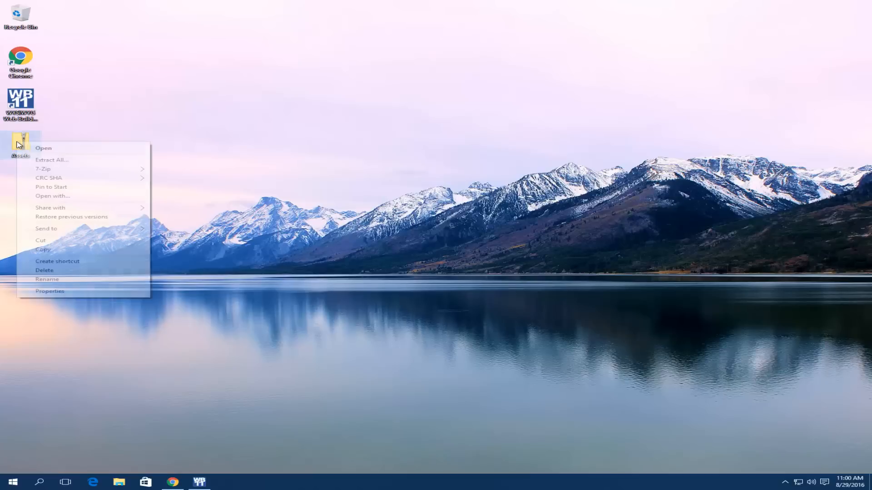
left_click(59, 159)
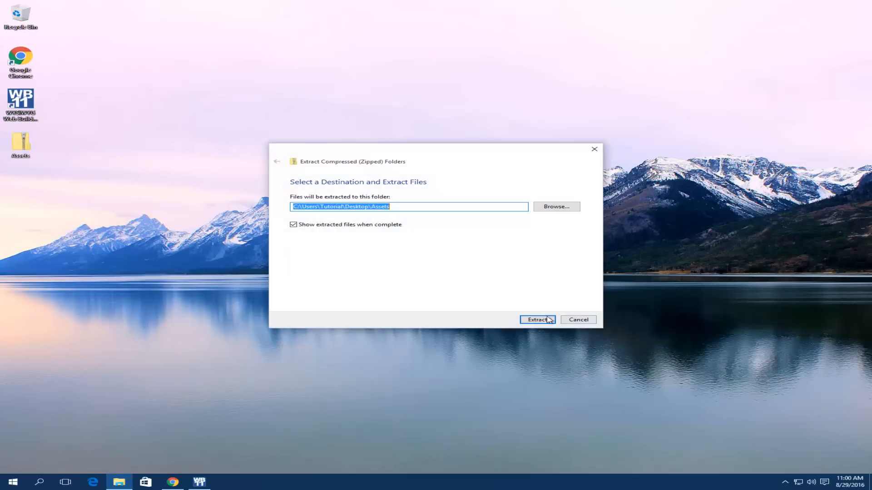
left_click(531, 317)
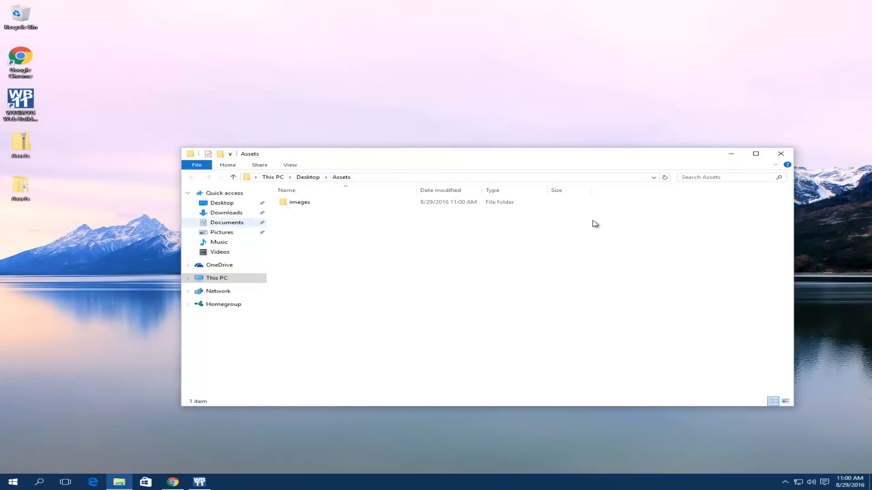
Step: Open the extracted images folder and preview the MyriadPro-Light font, closing the preview and minimizing the folder window
double_click(311, 202)
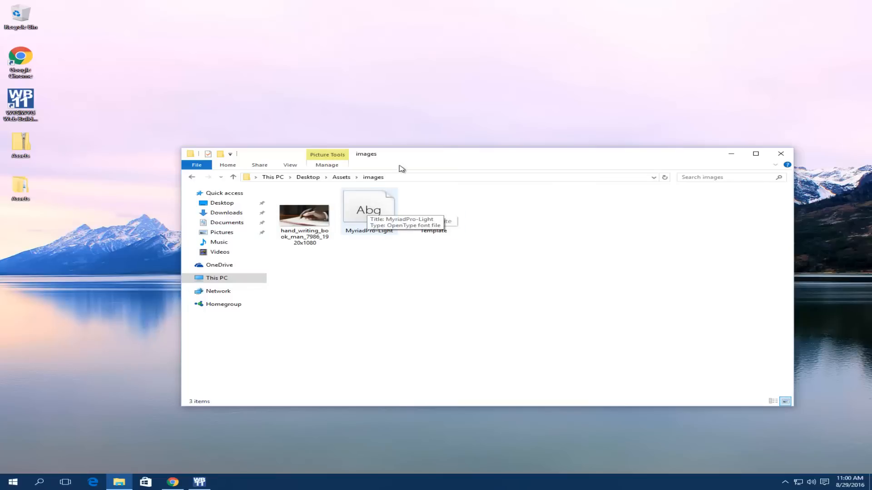
left_click_drag(413, 156, 401, 142)
double_click(344, 193)
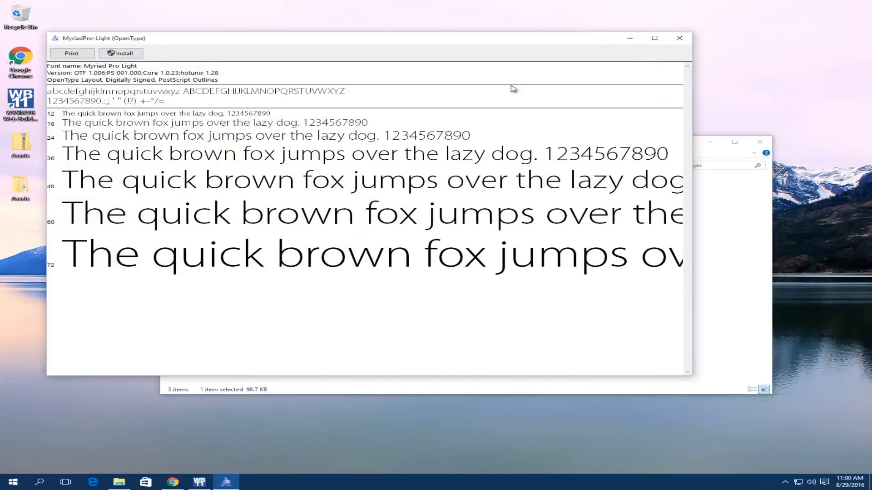
left_click(680, 39)
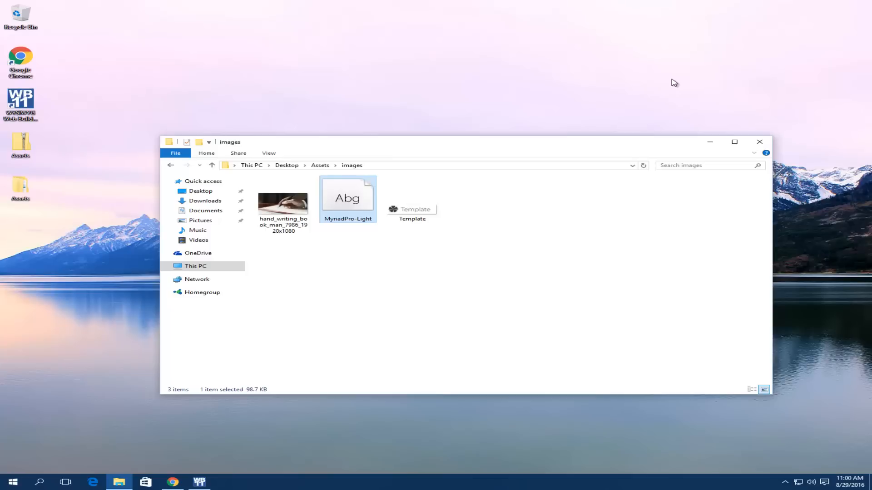
left_click(710, 142)
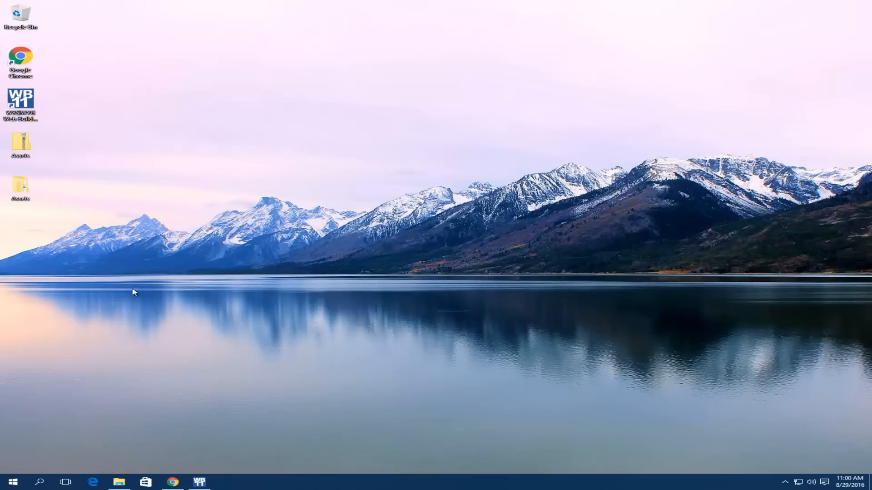
Step: Reload the finished Template page in Chrome and examine its sections from the header down to the footer
left_click(173, 482)
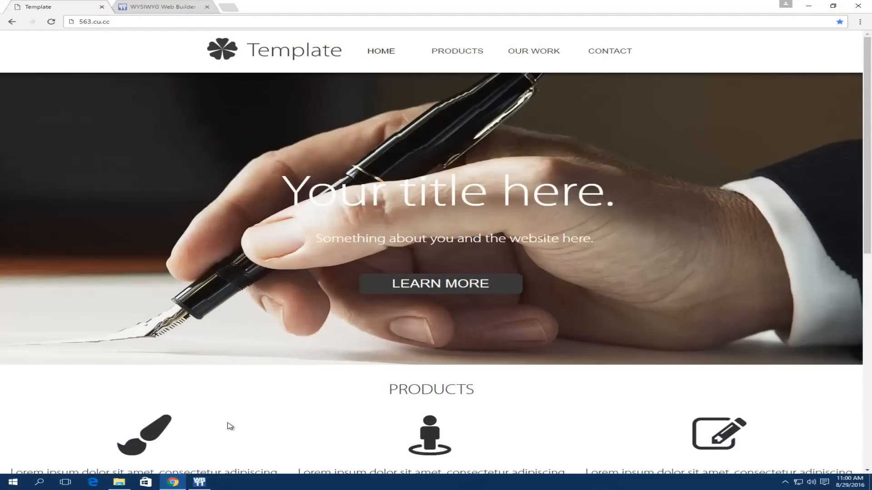
left_click(198, 483)
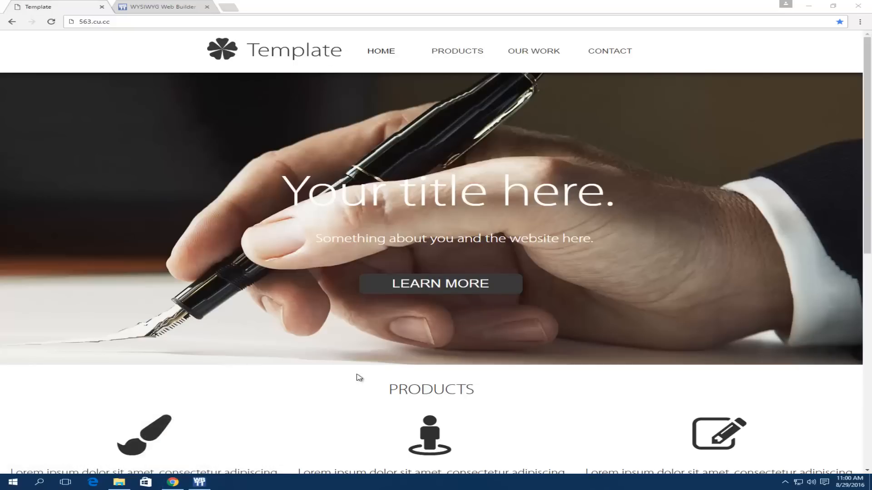
scroll(295, 318, "down", 5)
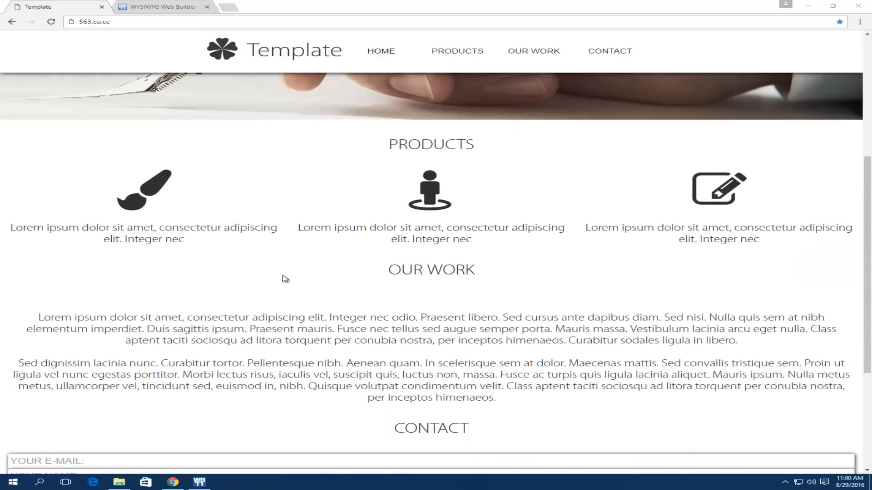
scroll(284, 278, "up", 2)
scroll(284, 279, "up", 4)
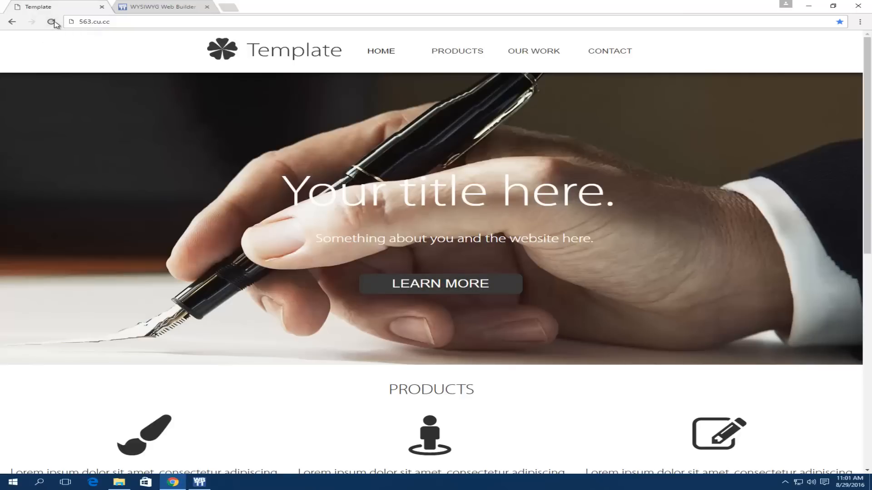
left_click(51, 21)
scroll(242, 151, "down", 5)
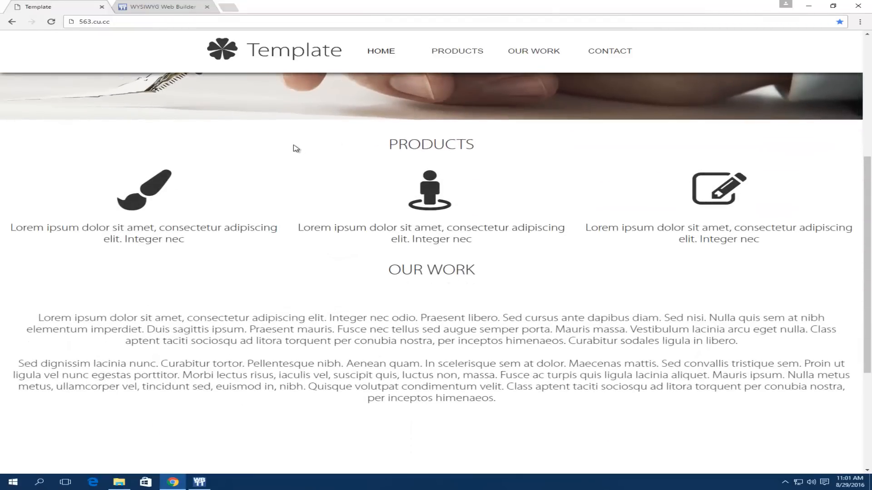
scroll(302, 145, "down", 4)
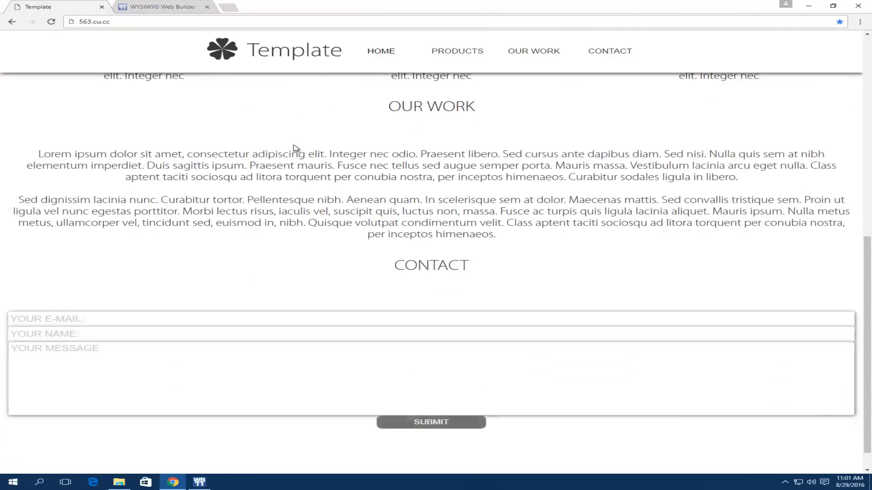
scroll(296, 148, "down", 1)
scroll(345, 200, "up", 10)
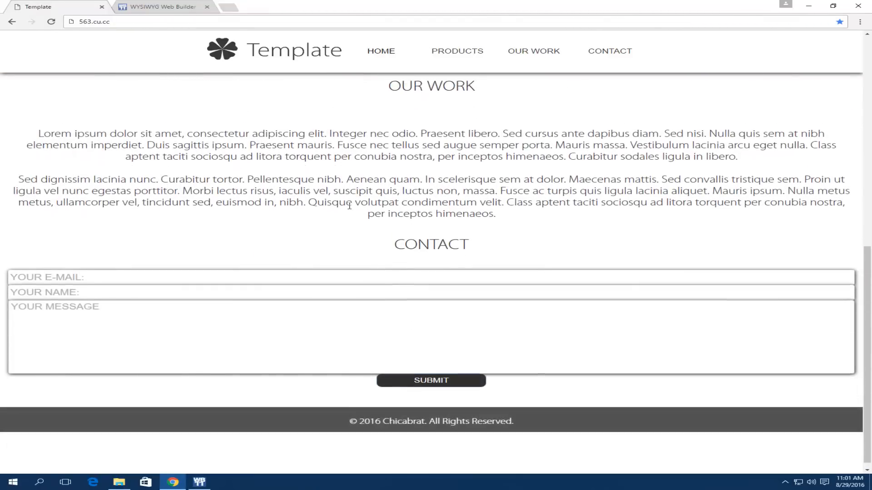
scroll(349, 206, "up", 2)
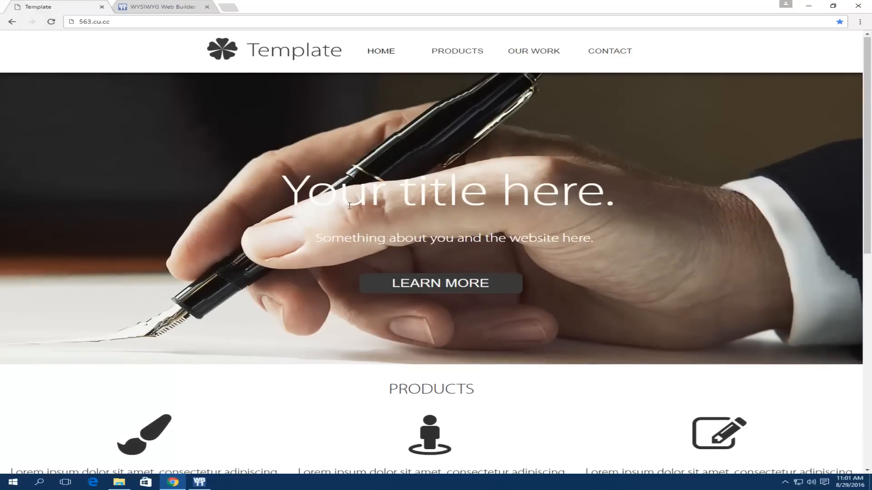
Step: Close the WYSIWYG Web Builder website tab, minimize Chrome and switch to the WYSIWYG Web Builder program
left_click(206, 8)
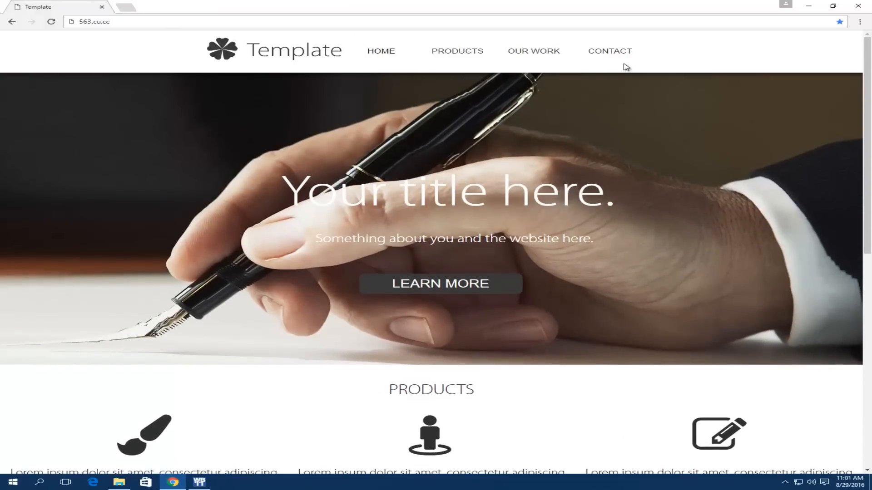
left_click(808, 5)
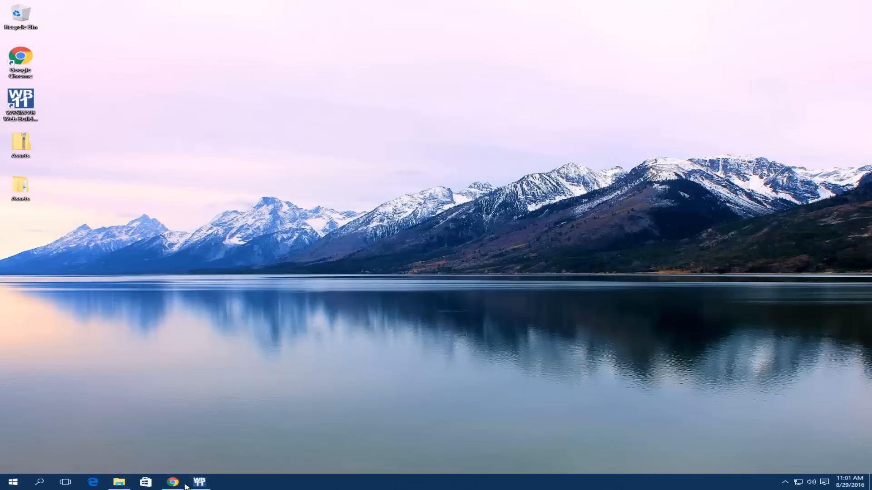
left_click(199, 481)
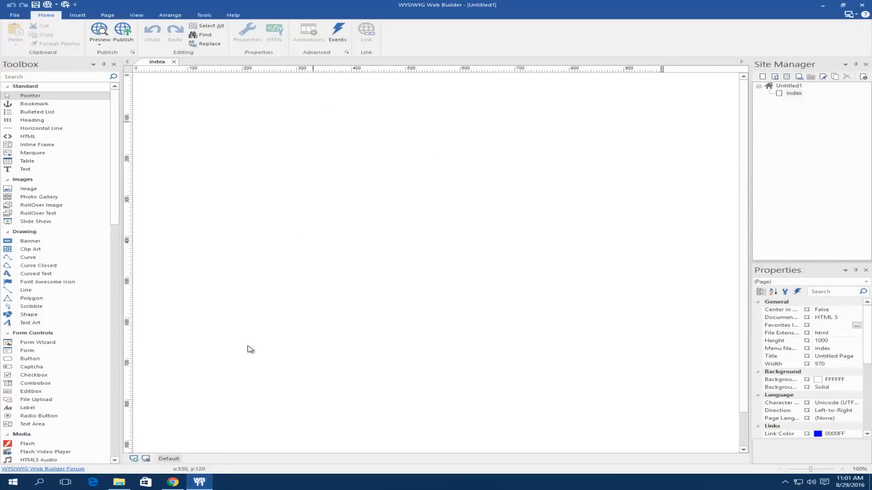
left_click(173, 482)
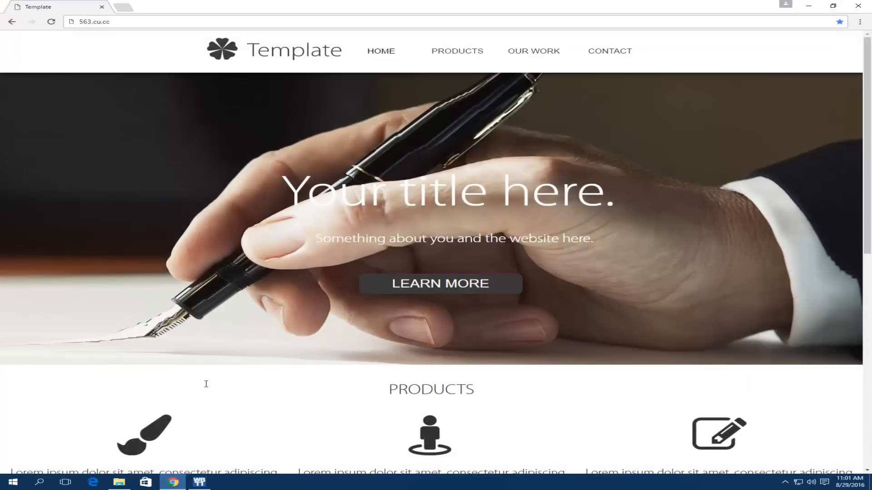
left_click(811, 9)
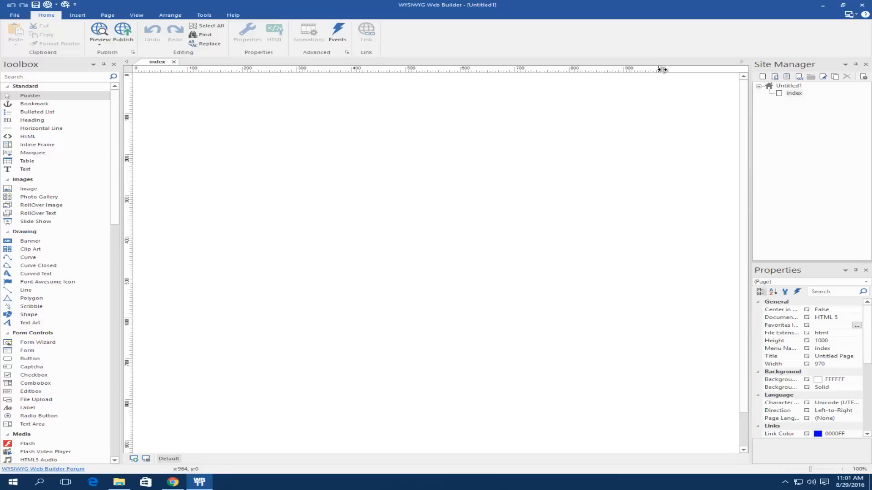
Step: Narrow the index page to about 901 px with its width marker and widen the Site Manager and Properties area
left_click_drag(661, 70, 628, 72)
left_click_drag(623, 73, 627, 77)
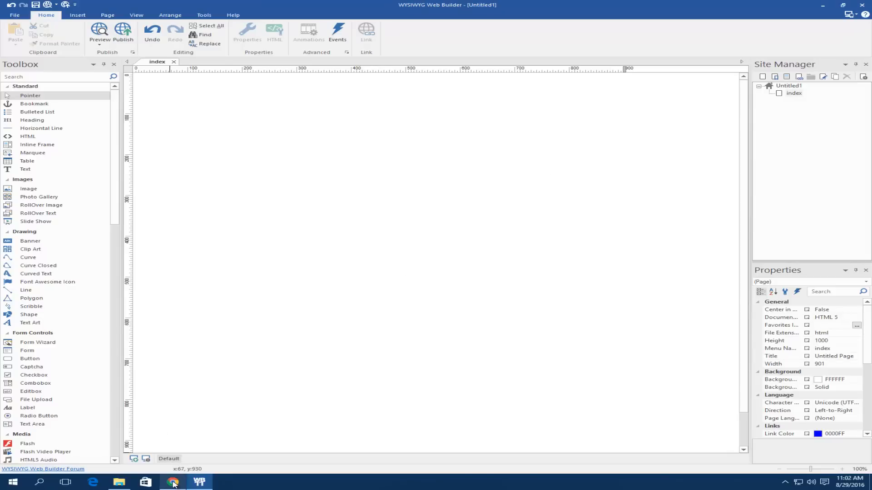
left_click_drag(750, 182, 689, 183)
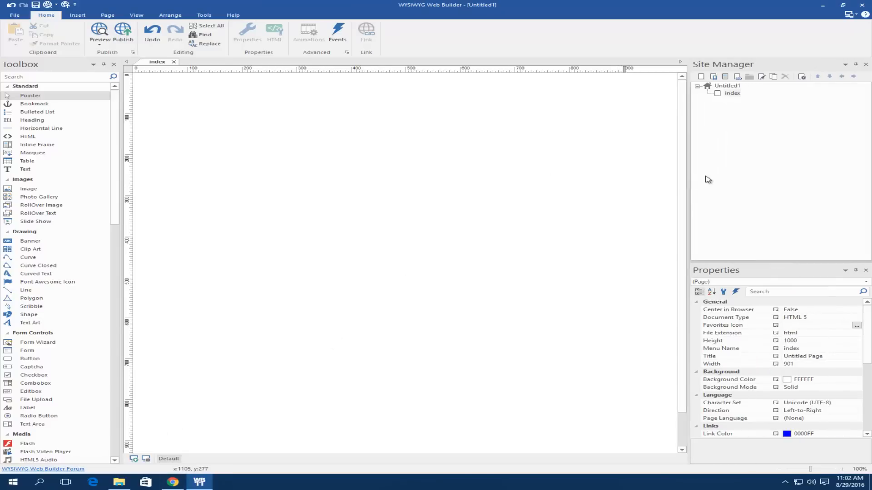
right_click(728, 93)
left_click(728, 94)
left_click(781, 111)
mouse_move(115, 113)
left_mouse_down()
mouse_move(110, 257)
mouse_move(120, 348)
mouse_move(115, 100)
left_mouse_up()
left_click_drag(117, 206, 126, 128)
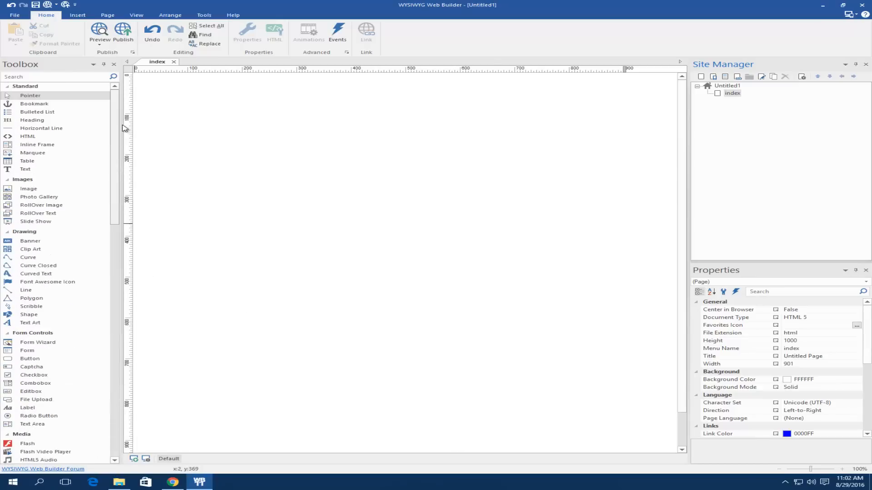
Step: Open the index page's properties, title the page "Template" and set its width to 900, checking the reference page in Chrome
right_click(732, 93)
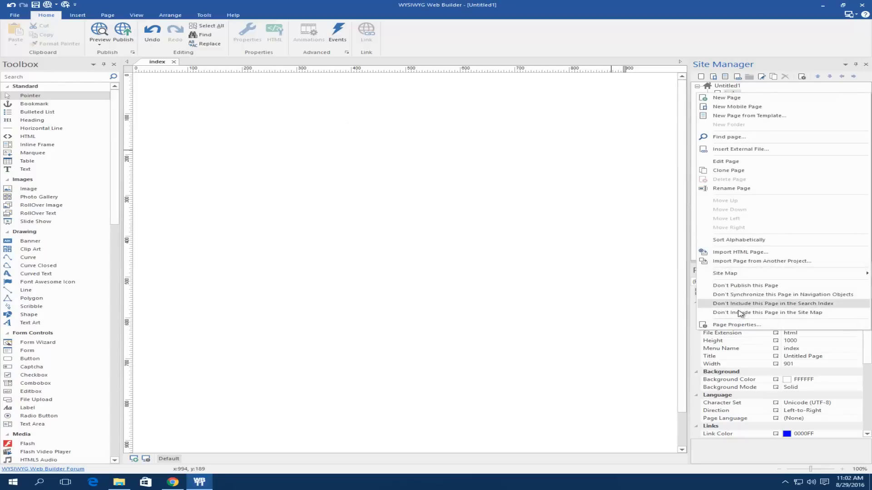
left_click(725, 325)
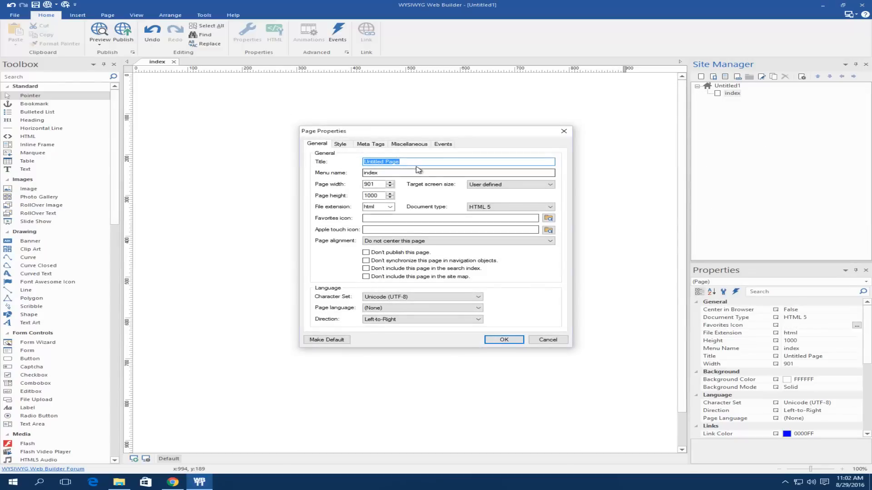
left_click(435, 163)
left_click_drag(404, 162, 361, 162)
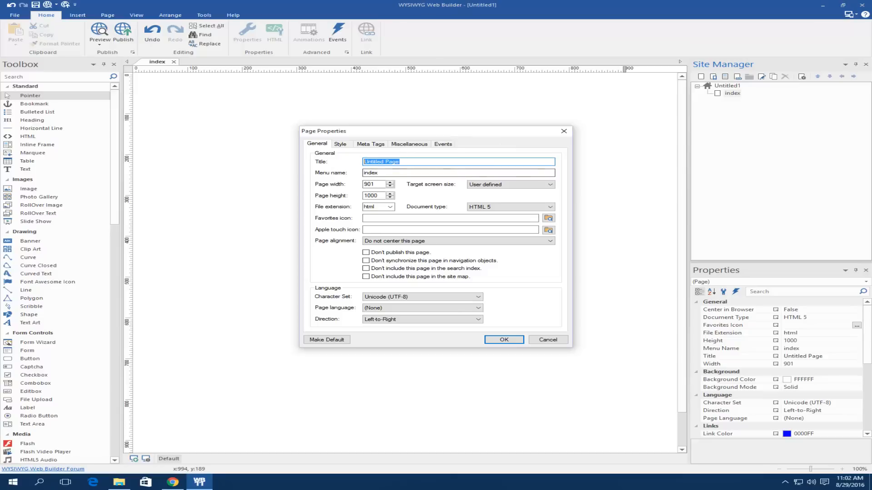
type("Template")
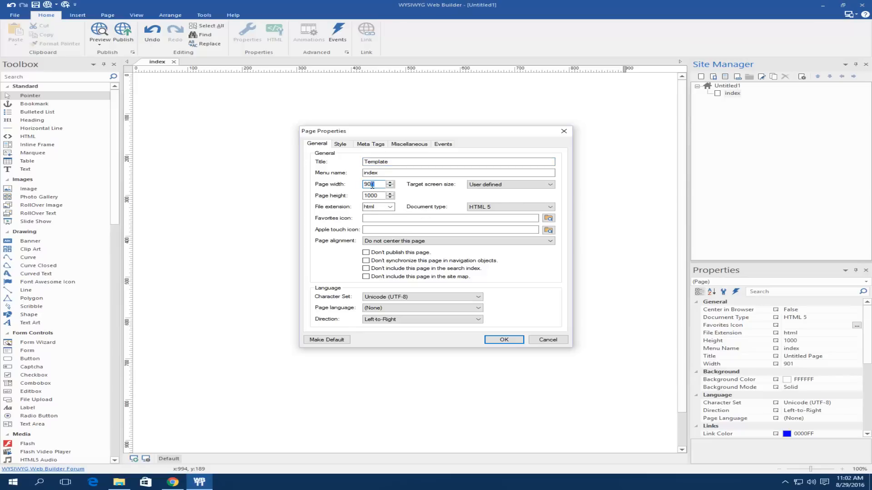
type("0")
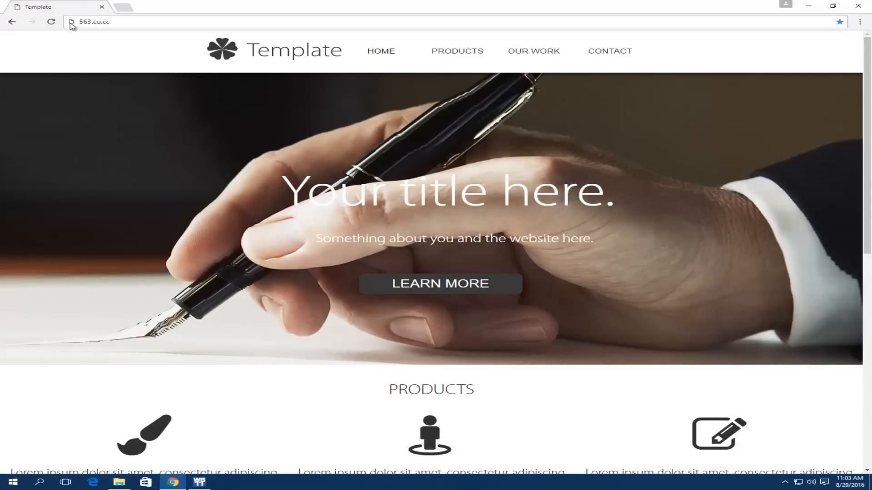
left_click(808, 6)
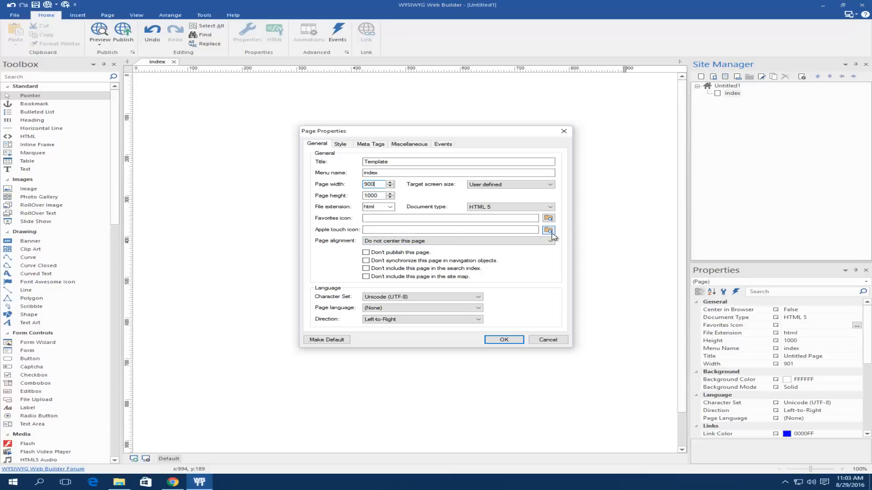
Step: Set the page alignment to Center horizontally and apply the page properties
left_click(447, 241)
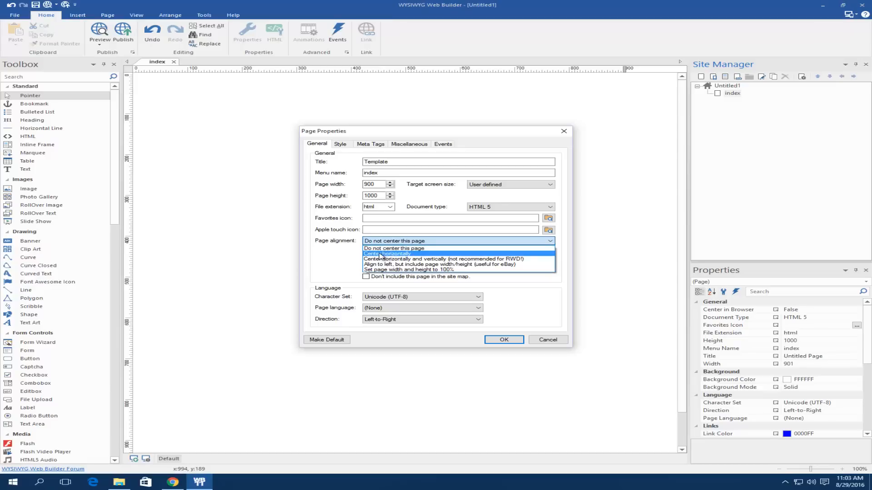
left_click(382, 254)
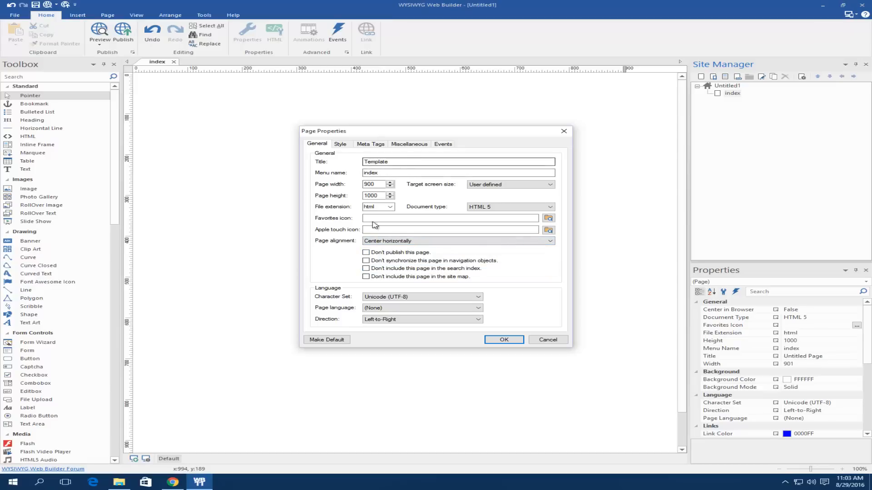
left_click(503, 342)
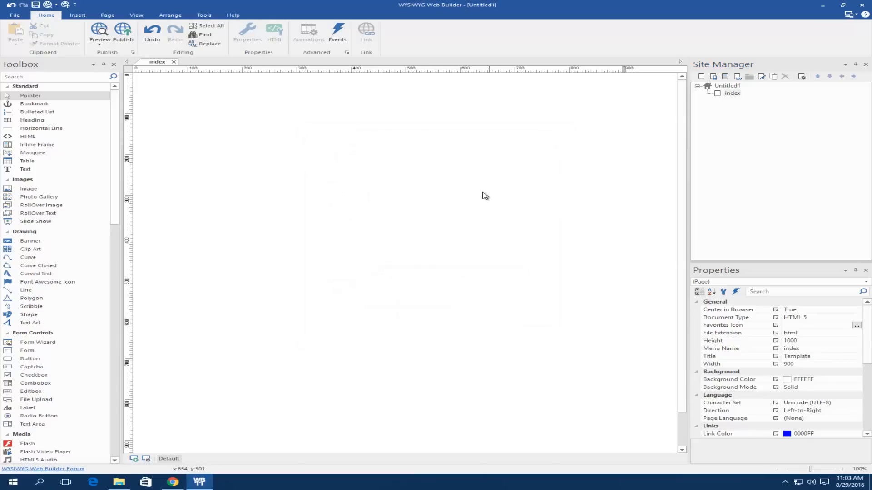
Step: Add a layer to the page, place it at 0, 0 and stretch it to the full 900 px page width
left_click(173, 483)
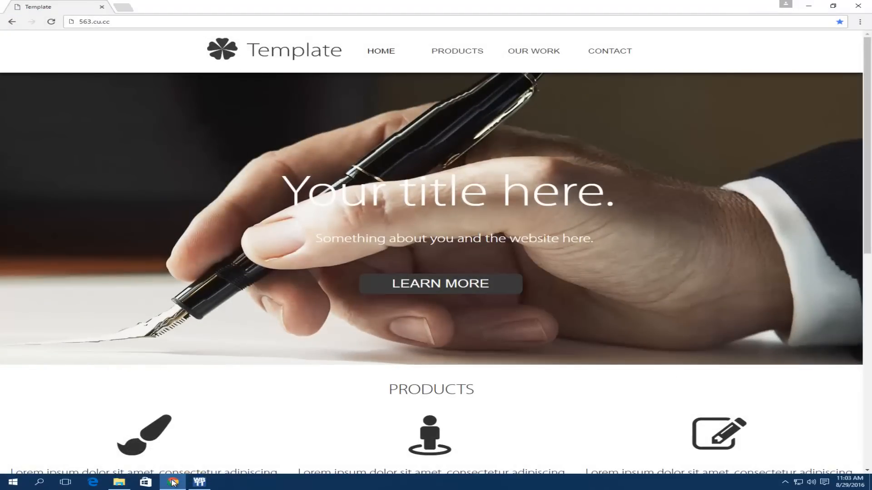
left_click(173, 482)
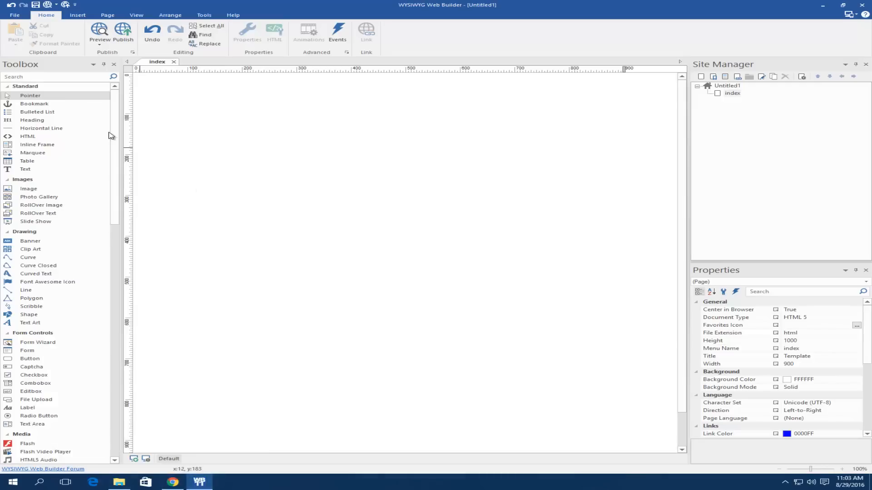
scroll(116, 130, "down", 1)
scroll(115, 131, "up", 1)
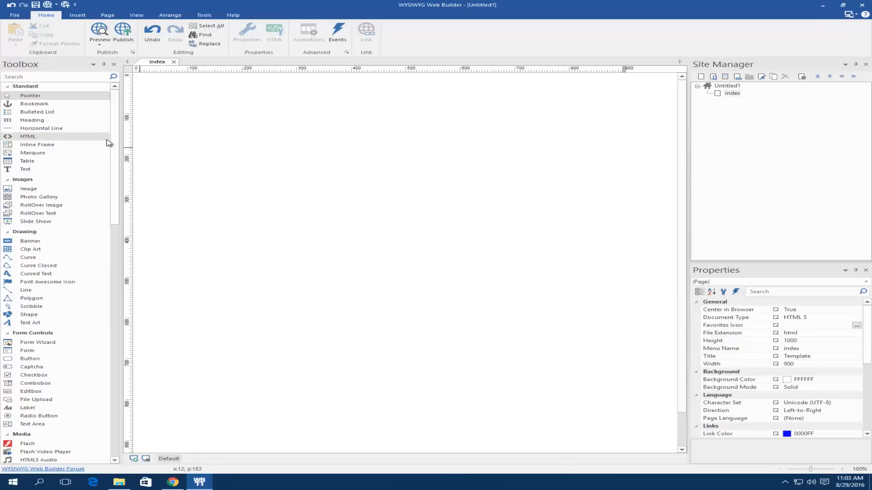
left_click_drag(115, 143, 116, 267)
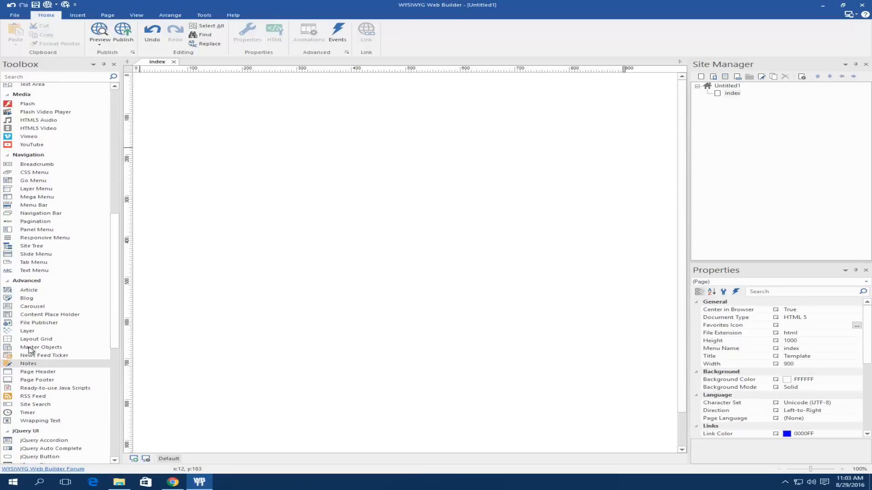
left_click_drag(29, 331, 180, 94)
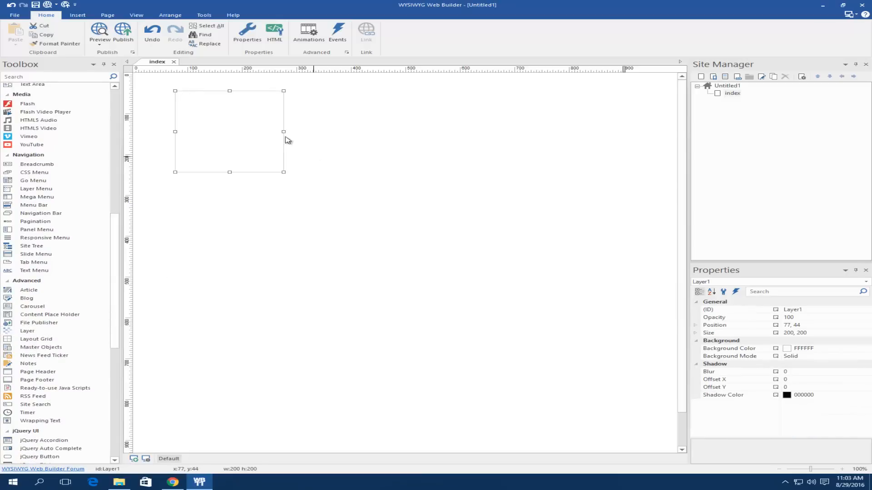
left_click_drag(284, 132, 431, 106)
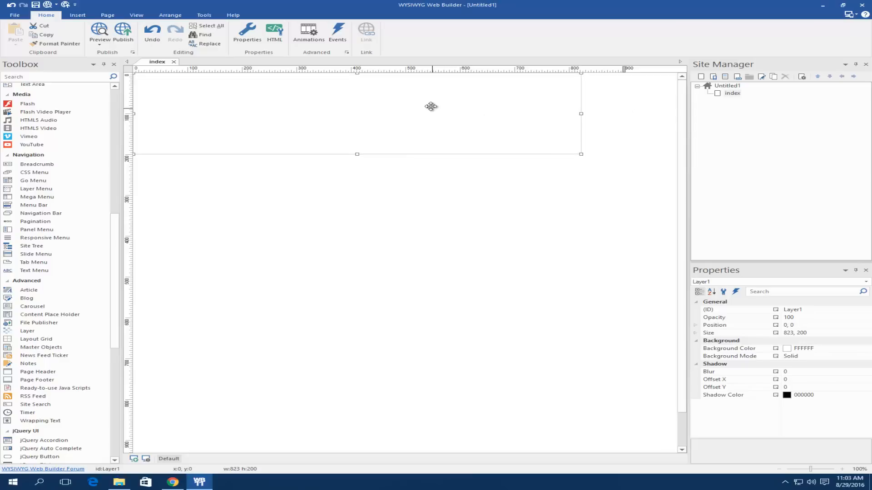
left_click_drag(585, 112, 621, 109)
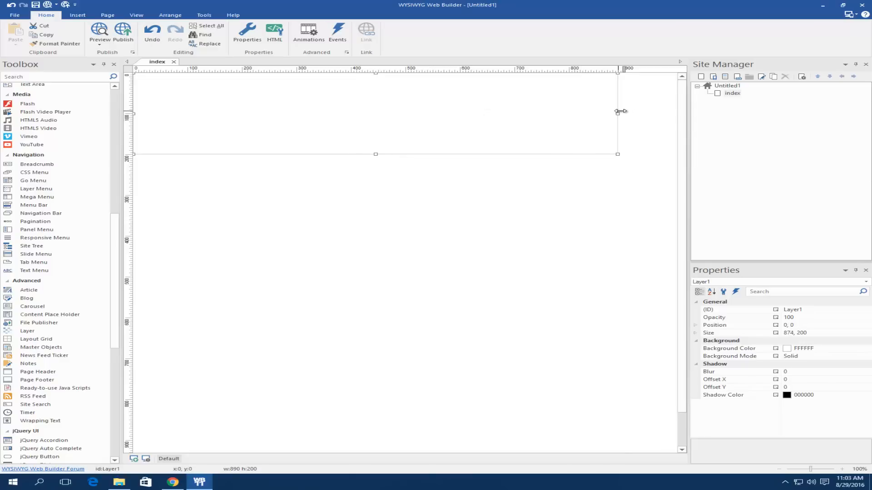
Step: Open the header layer's properties and set its border width to 0, checking the header on the reference page in Chrome
double_click(397, 124)
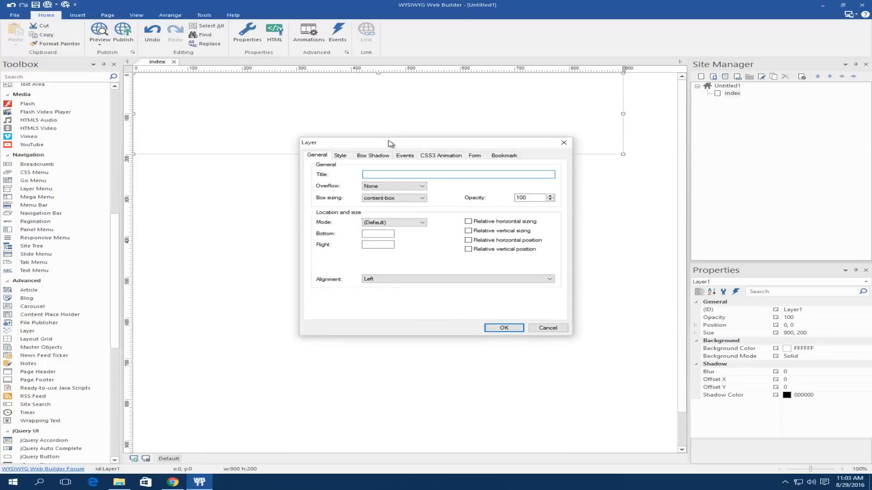
left_click(340, 156)
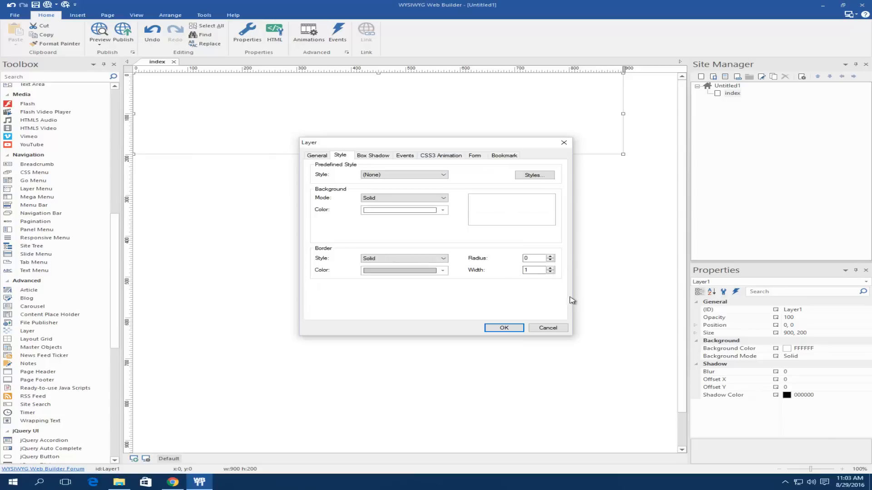
double_click(529, 270)
left_click(174, 483)
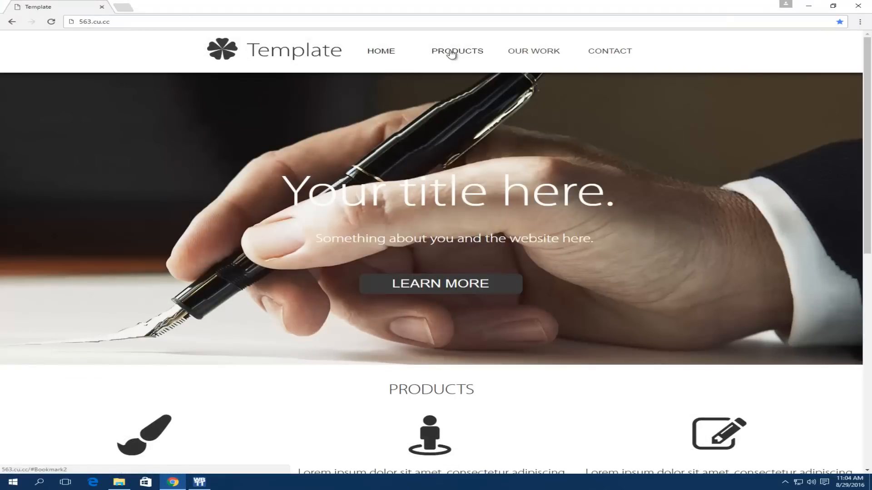
left_click(464, 61)
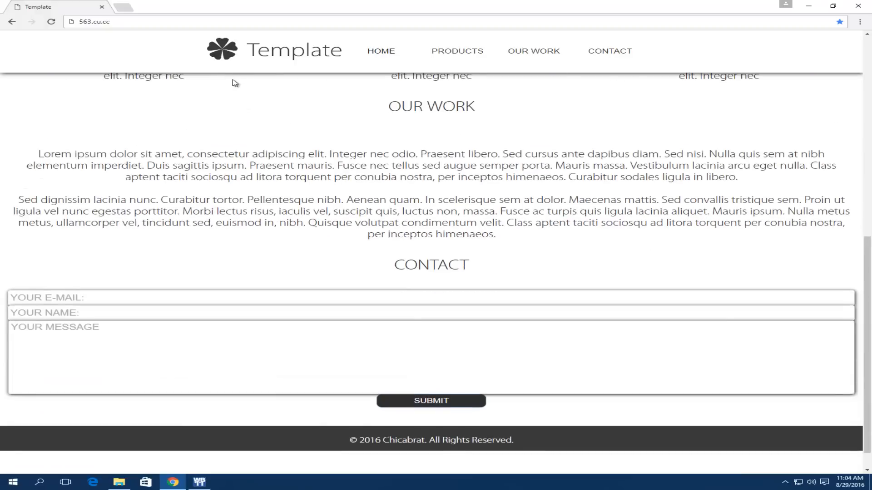
scroll(233, 80, "up", 4)
left_click(808, 6)
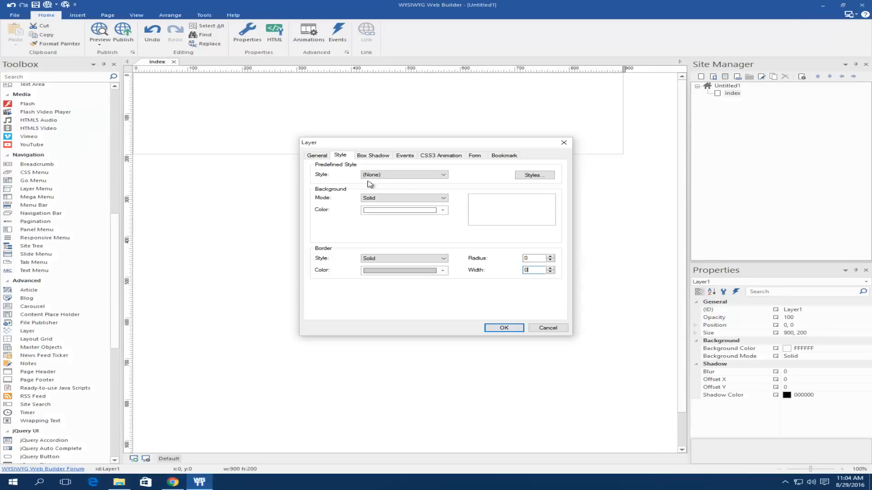
Step: Give the header layer a box shadow with blur 15 and both offsets at 2, and apply it
left_click(373, 155)
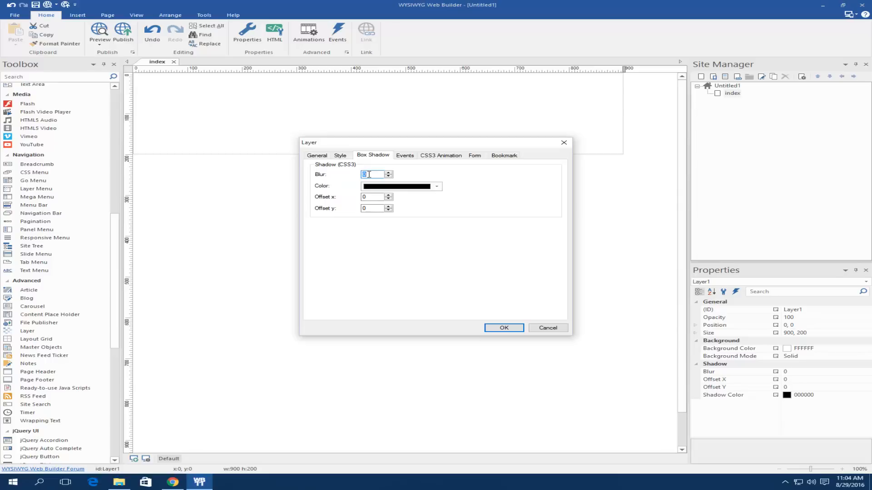
double_click(368, 199)
type("2")
key("Tab")
type("2")
left_click(504, 330)
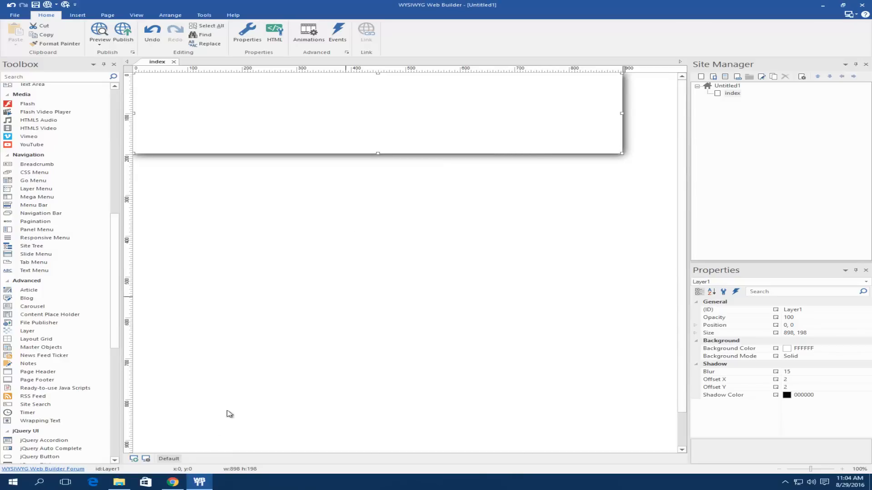
Step: Compare with the reference page in Chrome and set the header layer's shadow offset x and offset y to 1
left_click(173, 482)
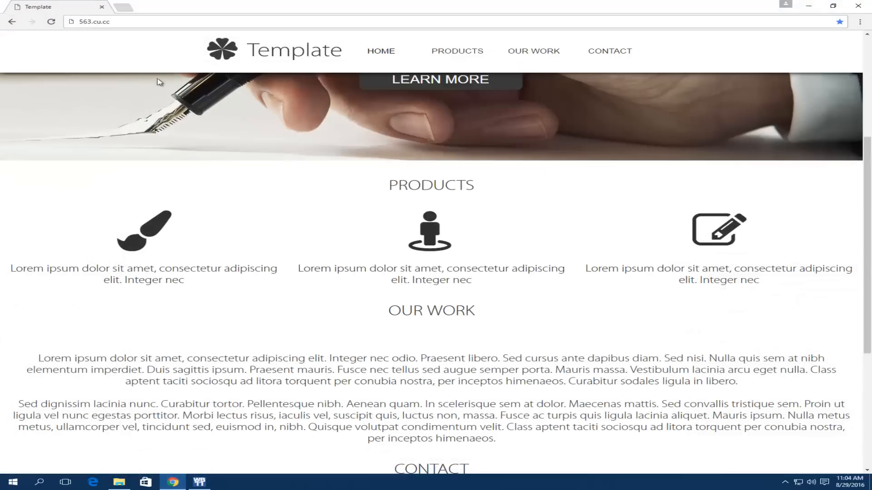
left_click(808, 6)
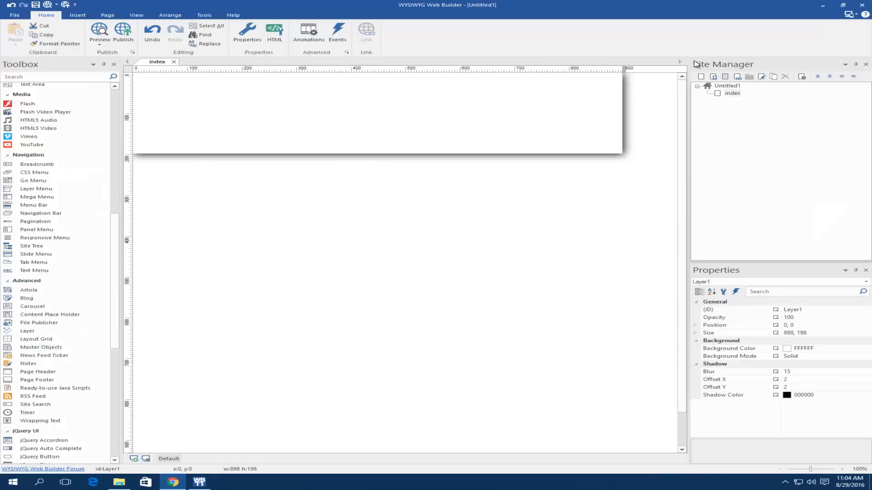
double_click(385, 138)
left_click(341, 155)
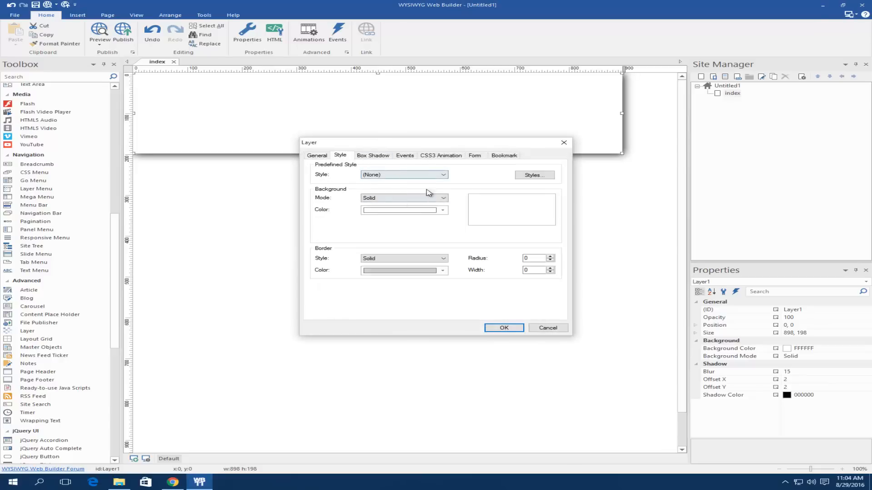
left_click(367, 156)
key("Tab")
key("Tab")
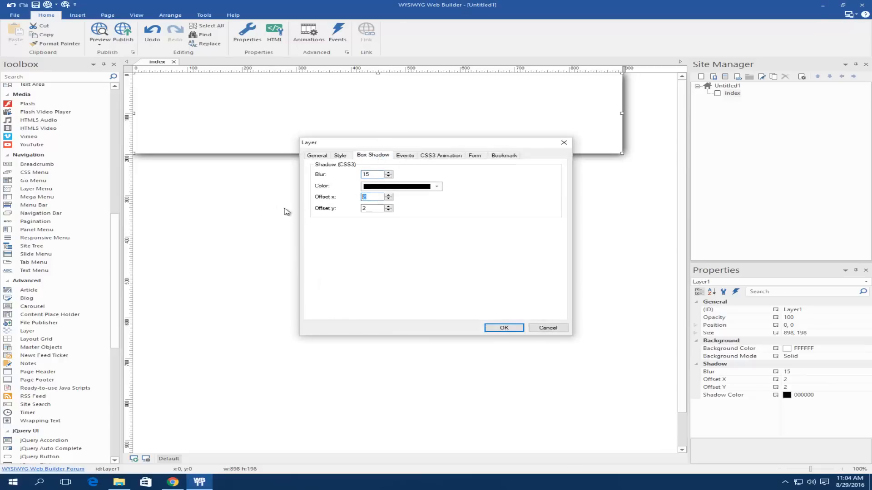
type("1")
key("Tab")
type("1")
left_click(504, 328)
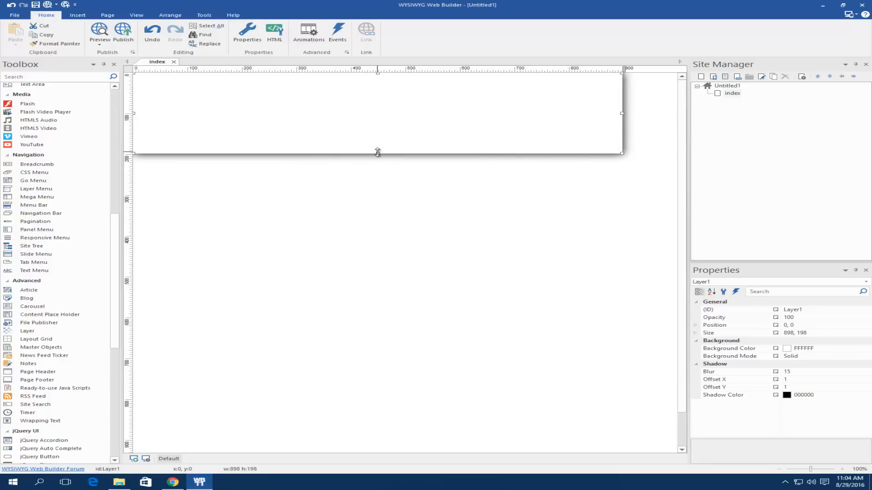
Step: Reduce the header layer's height to about 101 px
left_click_drag(377, 153, 378, 117)
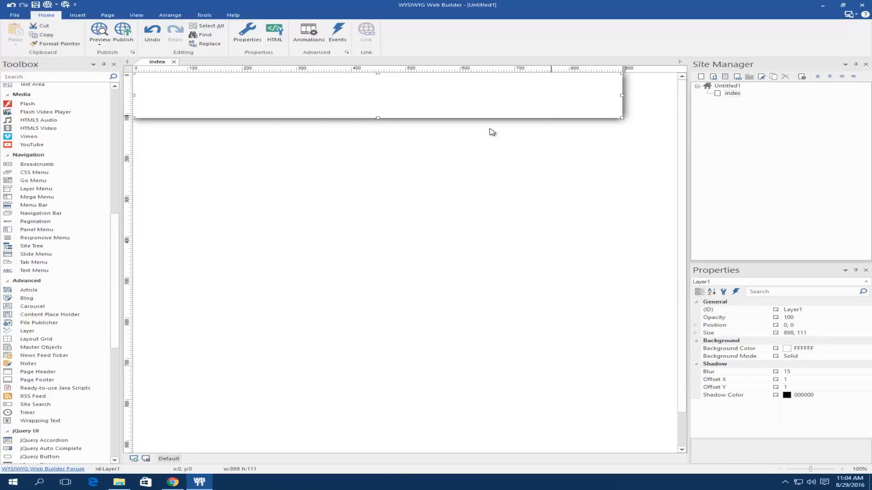
left_click_drag(375, 116, 378, 115)
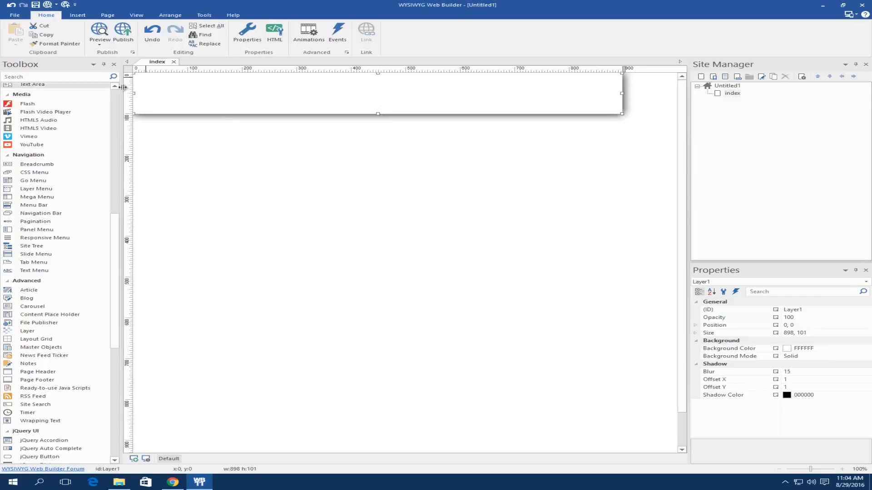
left_click(266, 254)
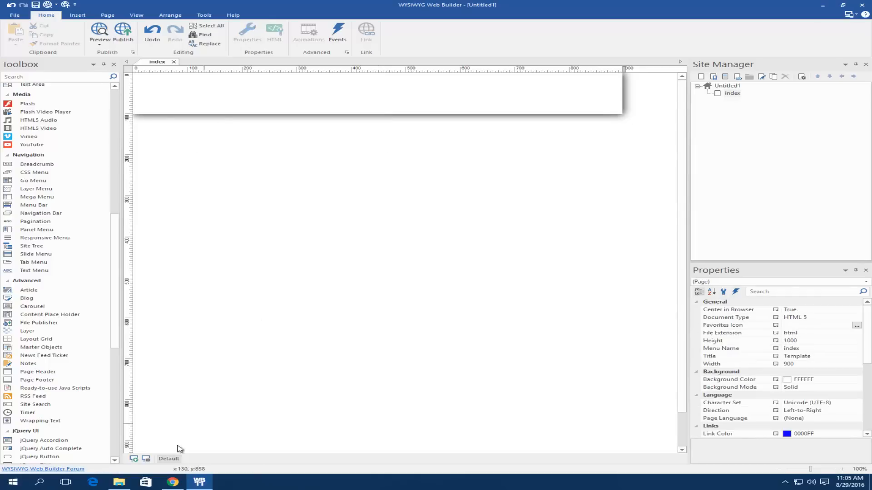
left_click(175, 483)
left_click(175, 482)
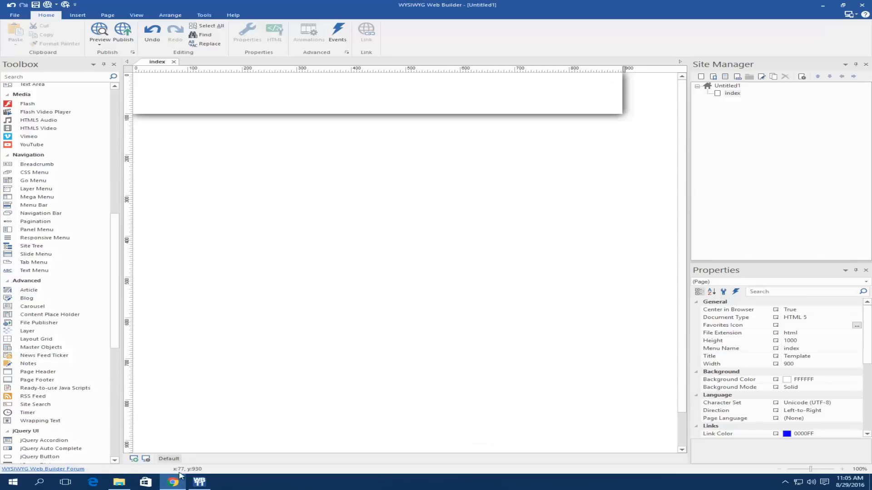
Step: Insert an image below the header layer, using the Template logo file from the images folder in the desktop's Assets folder
left_click_drag(117, 229, 116, 103)
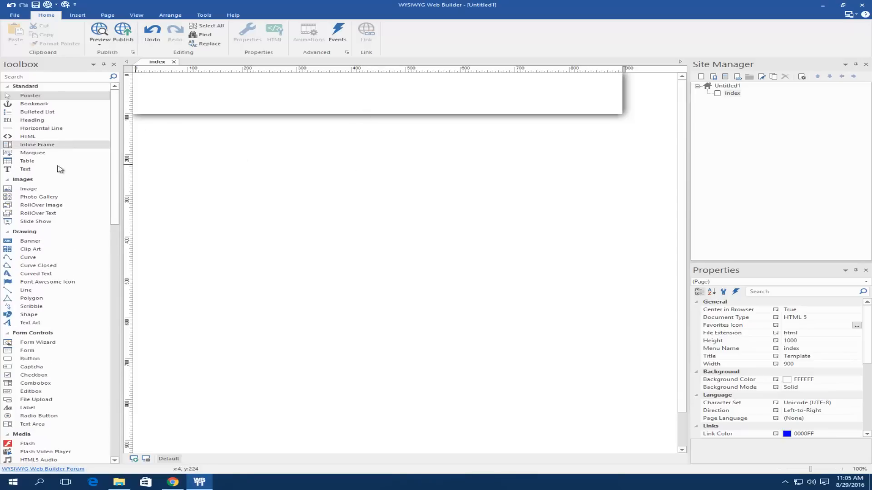
left_click(28, 189)
left_click(259, 187)
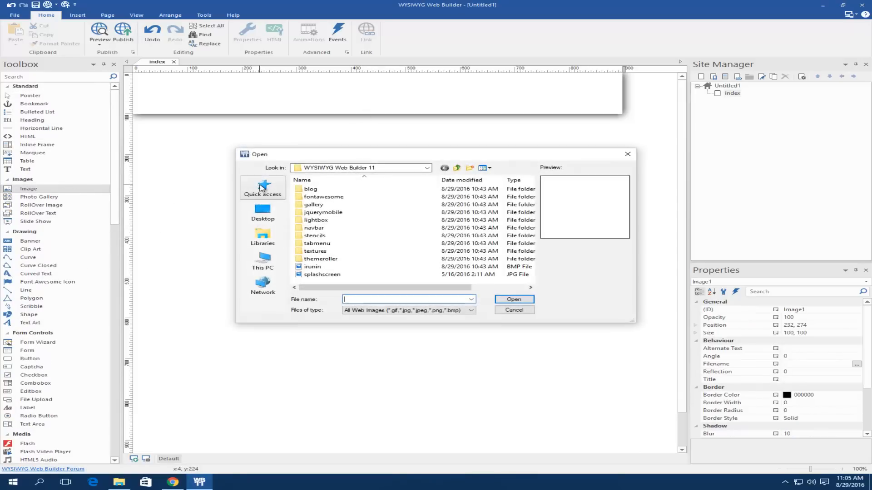
left_click(271, 212)
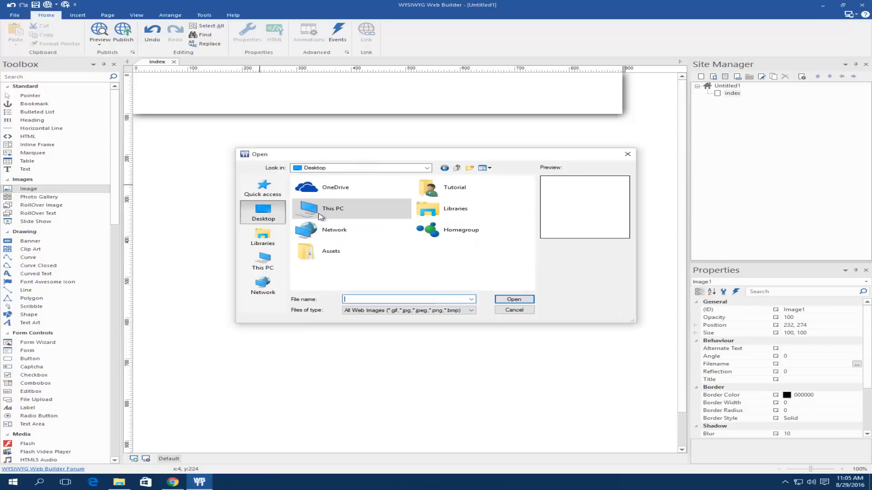
double_click(338, 255)
double_click(323, 190)
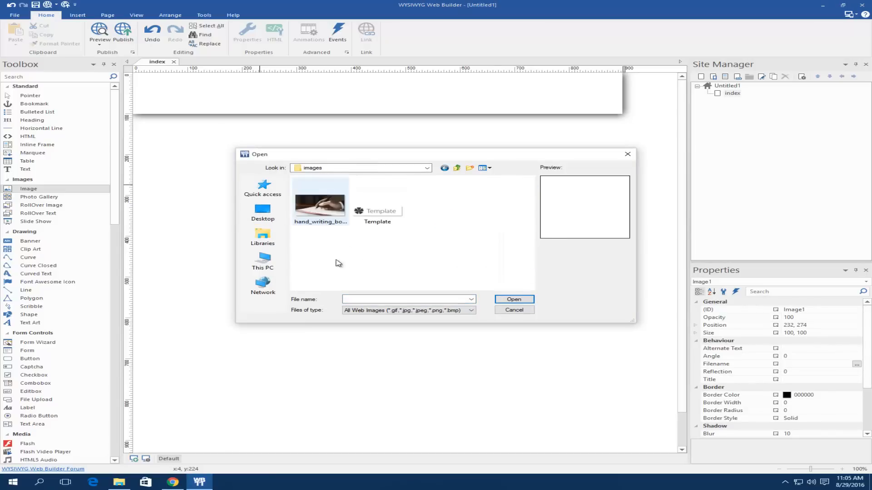
double_click(382, 194)
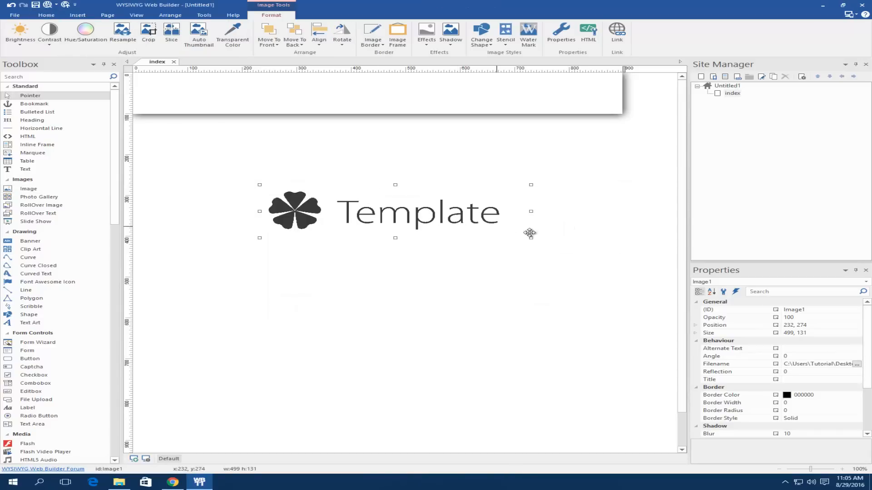
Step: Shrink the Template logo to about 268 by 70 px and place it inside the header layer at about 21, 15
left_click_drag(531, 238, 486, 221)
left_click_drag(341, 210, 226, 99)
left_click_drag(320, 107, 293, 107)
left_click_drag(207, 92, 205, 92)
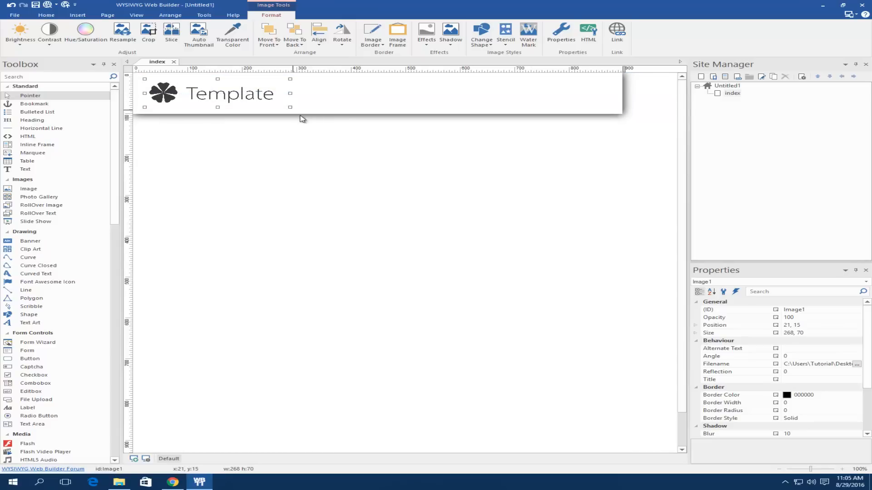
left_click(306, 157)
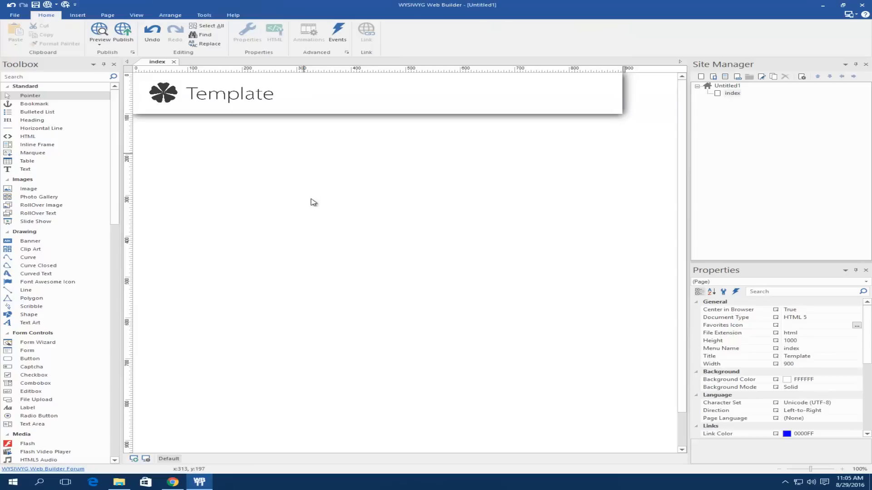
Step: Make the header layer a Docking Layer with dock mode Dock top and alignment Center, and apply the properties
double_click(315, 111)
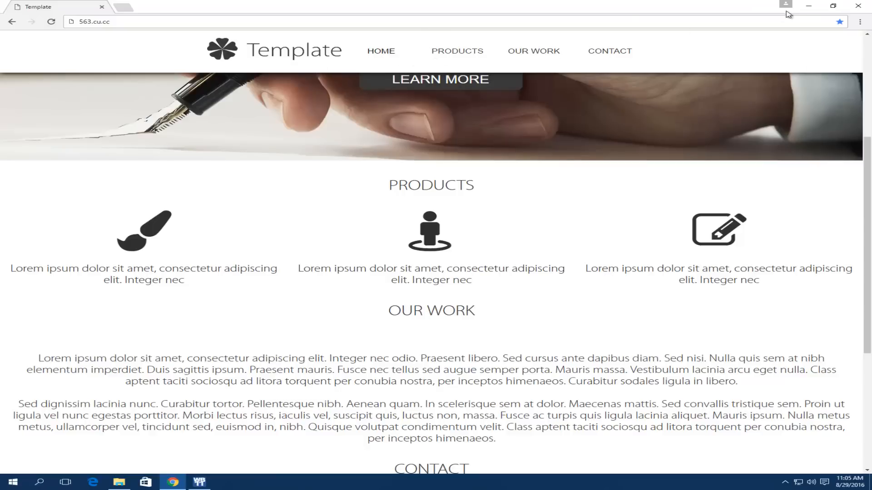
left_click(808, 6)
left_click(399, 224)
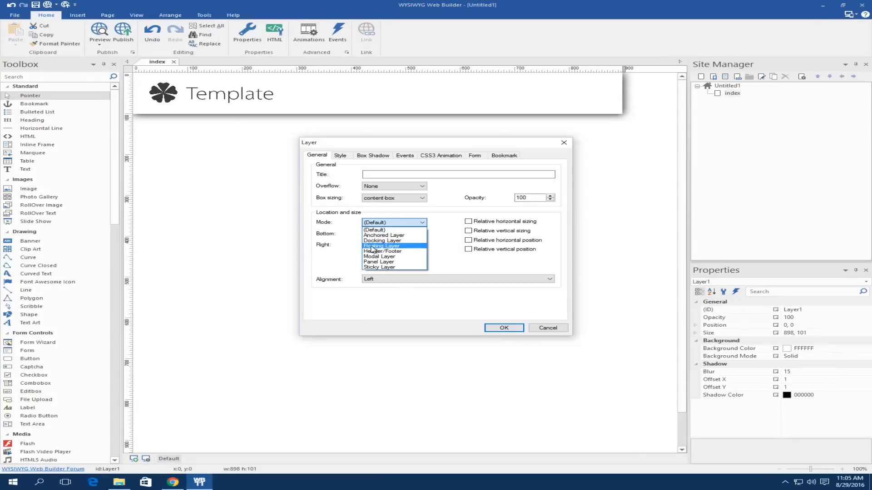
left_click(377, 232)
left_click(393, 278)
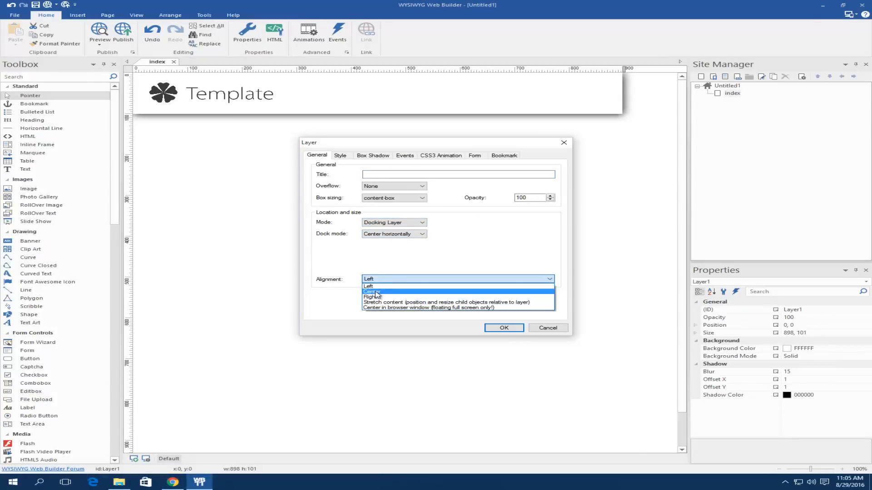
left_click(389, 292)
left_click(392, 234)
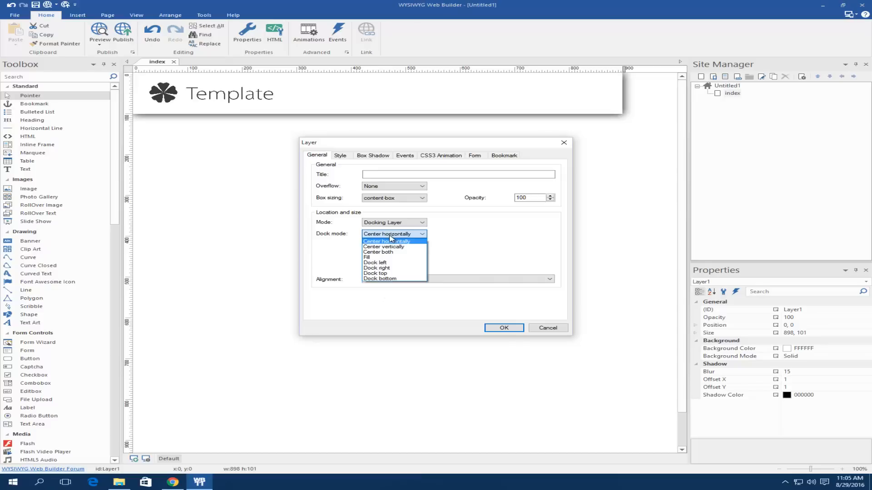
left_click(384, 273)
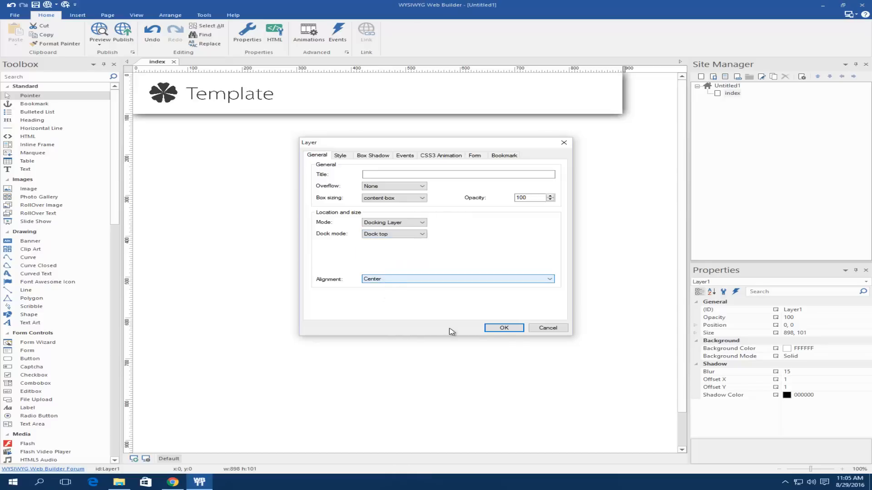
left_click(504, 328)
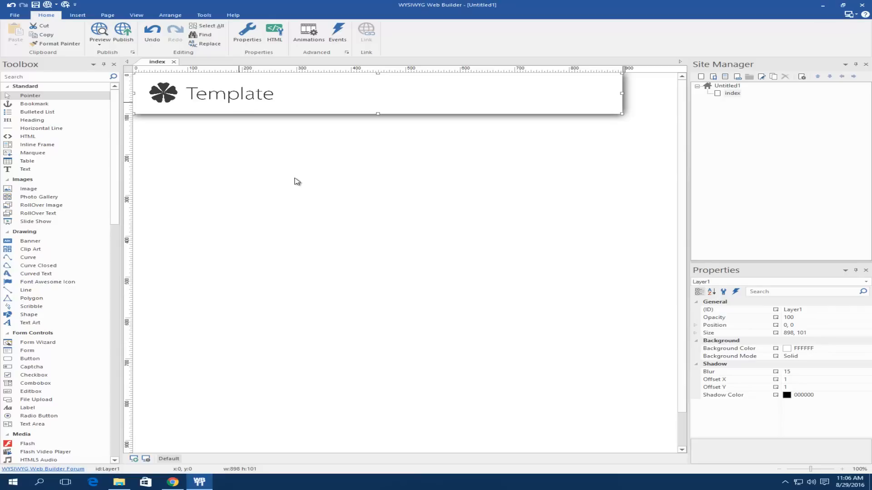
Step: Preview the page in Chrome, compare its header with the reference page, and return to Web Builder
left_click(336, 166)
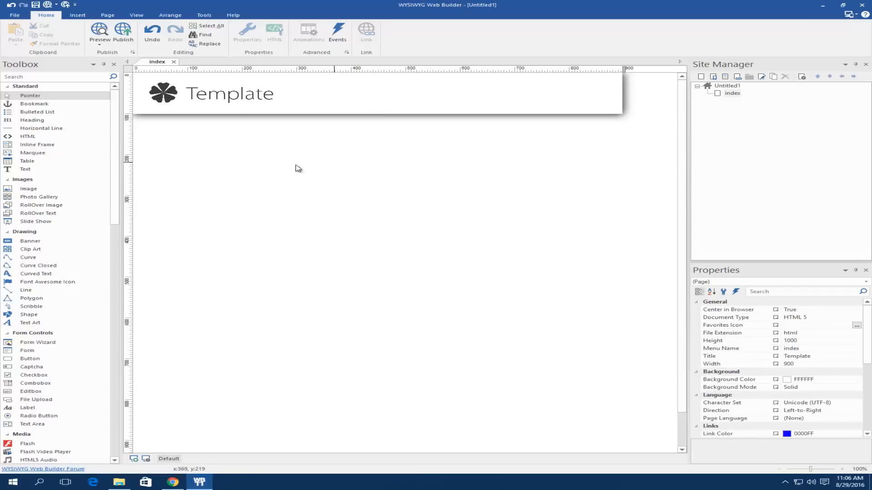
left_click(98, 31)
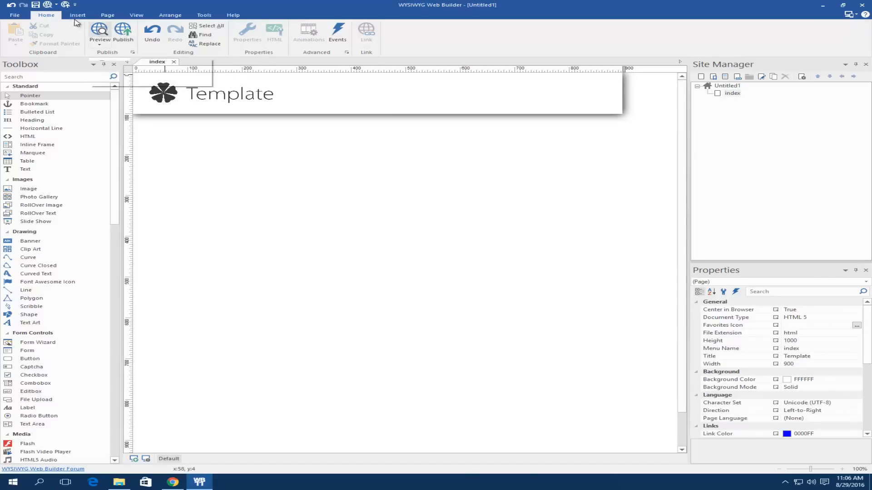
left_click(102, 30)
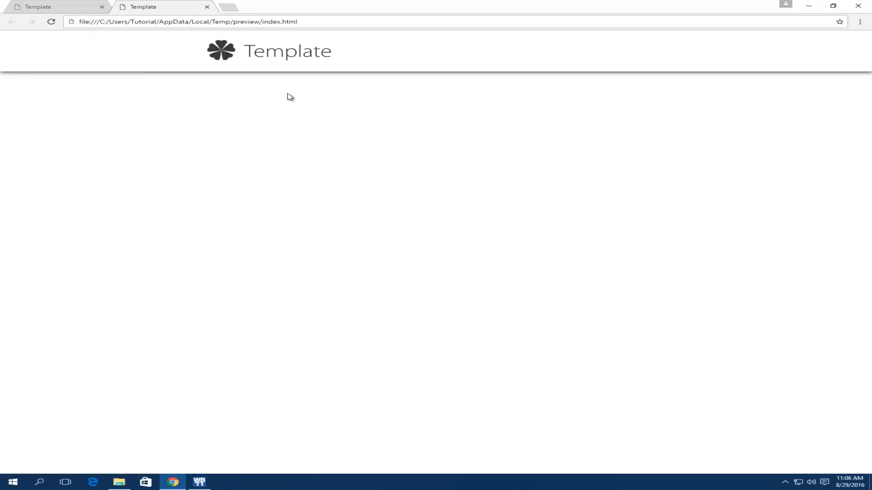
left_click(72, 8)
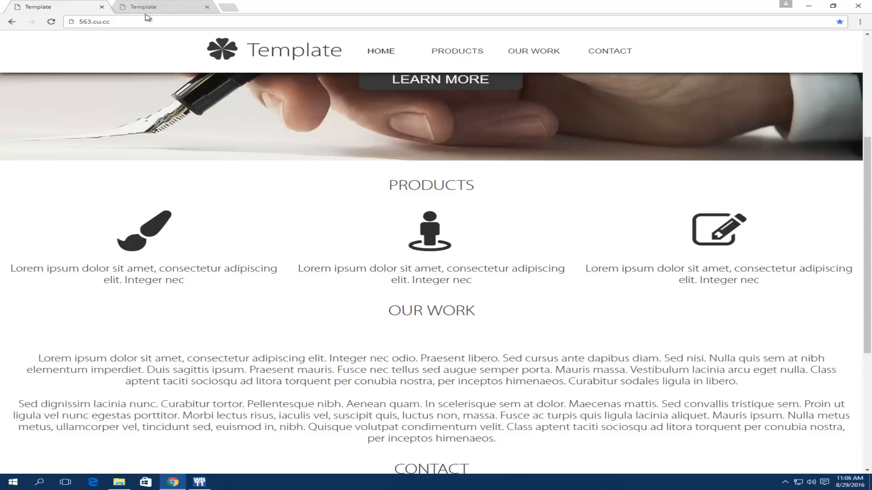
left_click(162, 7)
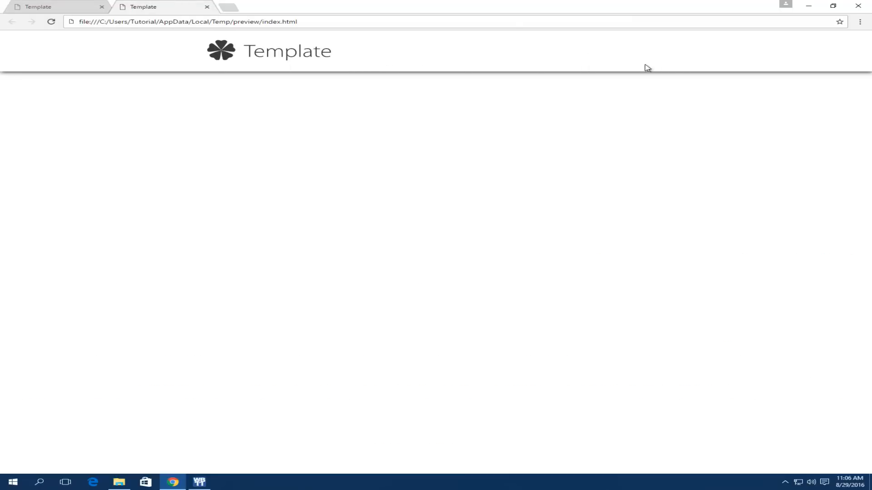
left_click(810, 7)
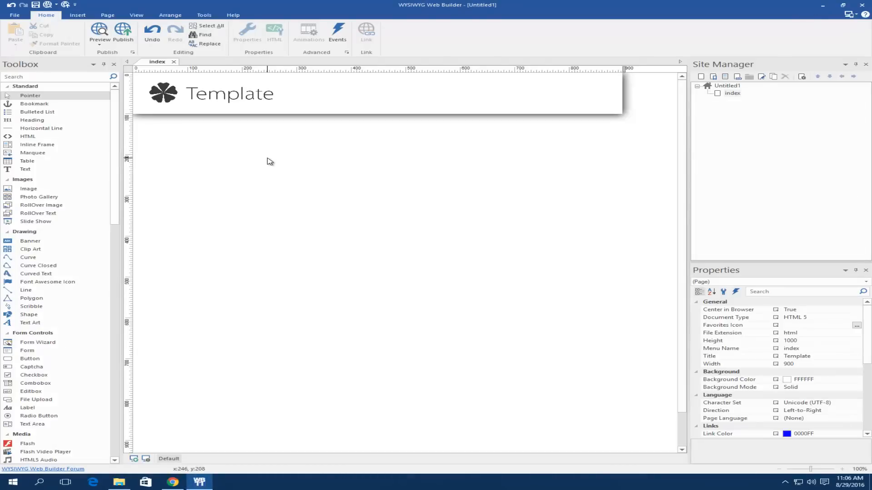
Step: Switch to Chrome, look at the navigation menu on the reference page, and return to Web Builder
left_click(173, 482)
left_click(57, 6)
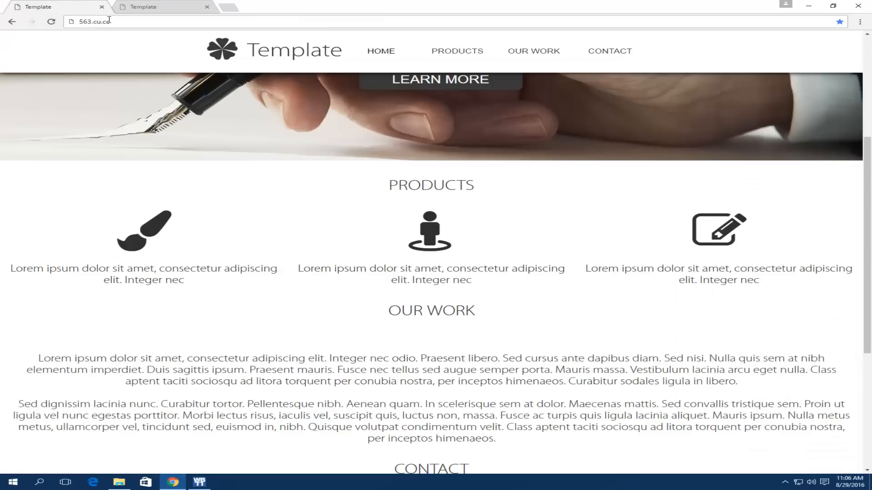
left_click(817, 9)
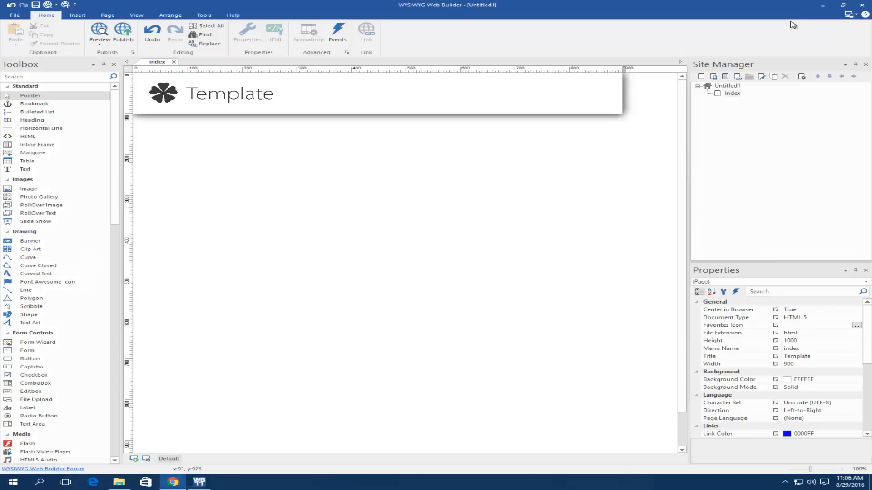
Step: Insert a CSS Menu below the header layer at about 192, 302 and reduce its height to about 48 px
left_click_drag(117, 210, 115, 290)
left_click_drag(33, 295, 236, 193)
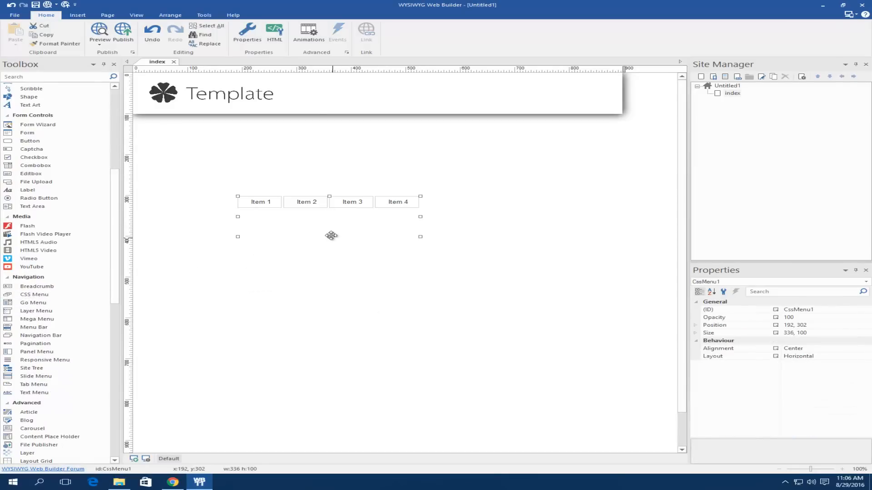
left_click_drag(329, 237, 330, 215)
Step: Preview the page with the new menu in Chrome, close the preview, and return to Web Builder
left_click(48, 5)
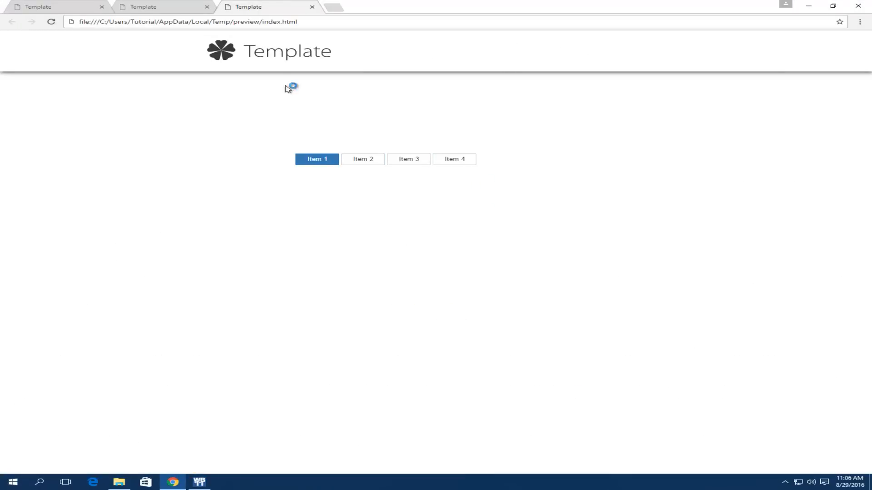
left_click(312, 6)
left_click(808, 7)
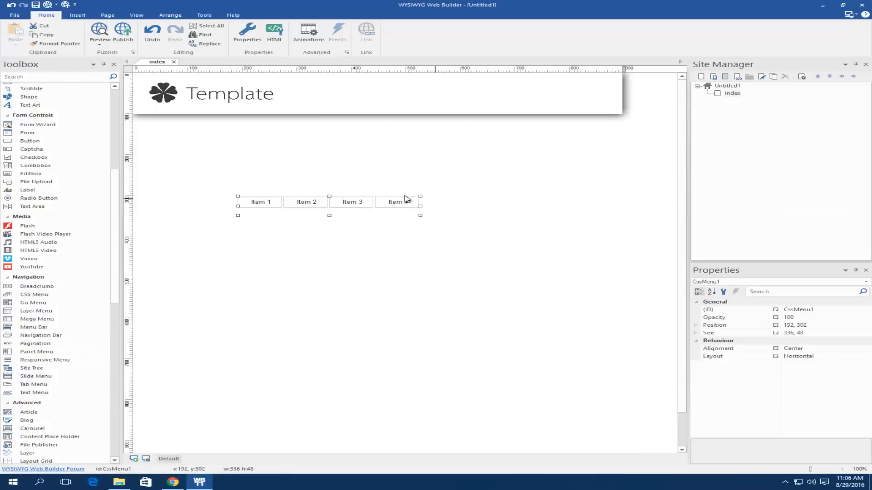
Step: Check the item names in the reference page's menu and rename the CSS menu's first item HOME
double_click(384, 201)
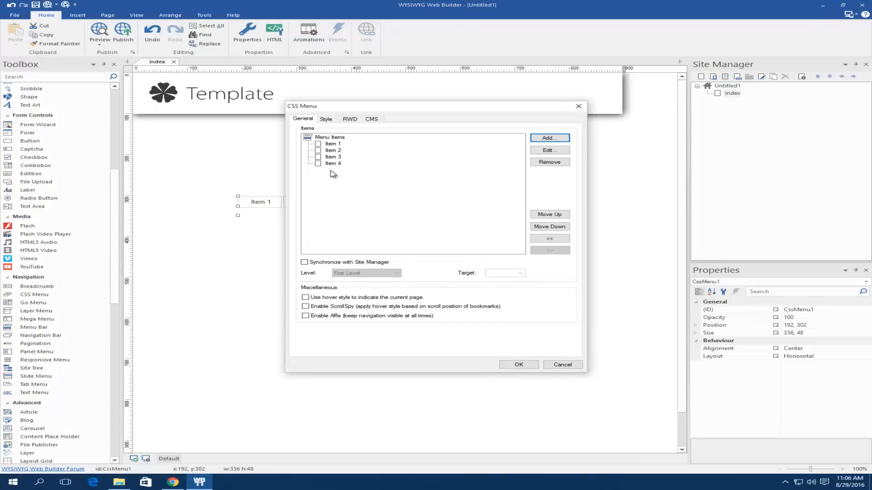
left_click(172, 483)
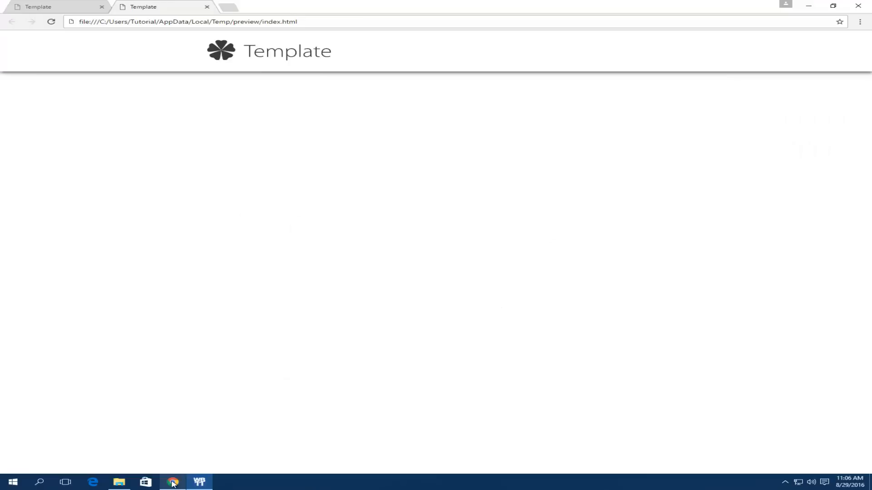
left_click(83, 12)
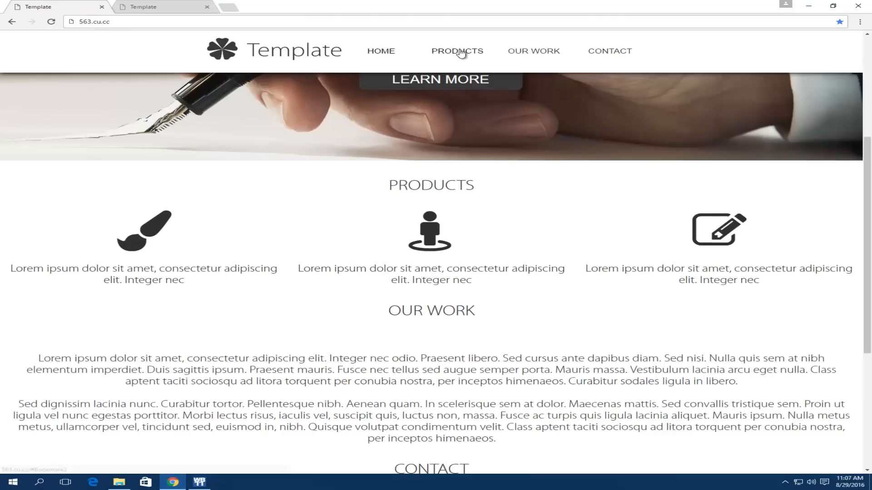
left_click(204, 484)
double_click(332, 144)
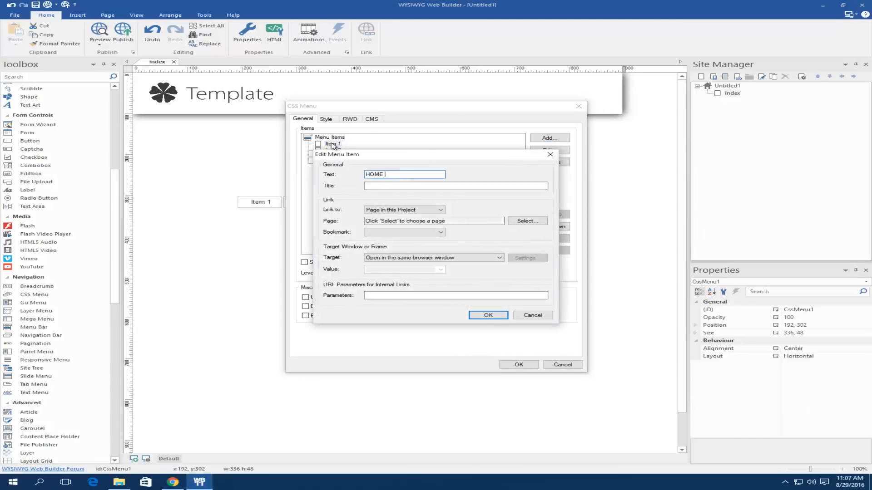
type("HOME")
left_click(499, 317)
Step: Rename the remaining three CSS menu items PRODUCTS, OUR WORK and CONTACT, and apply the menu properties
left_click(332, 150)
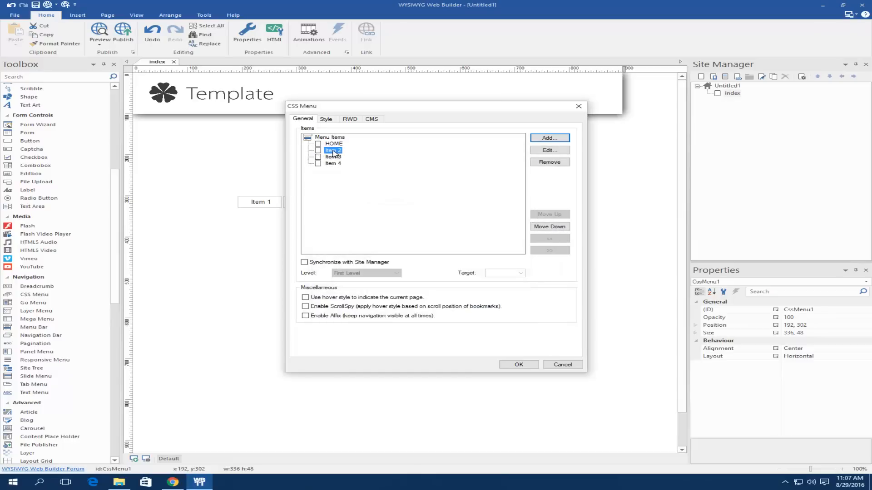
double_click(333, 151)
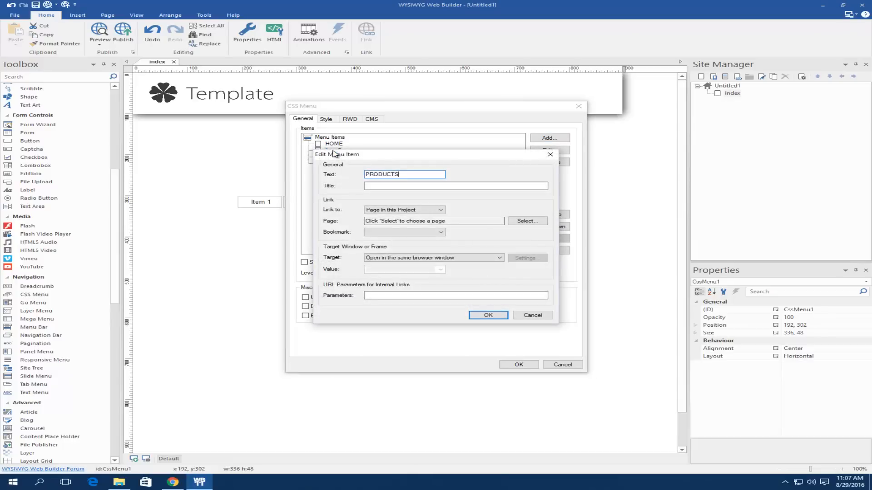
key("Return")
double_click(333, 157)
key("Return")
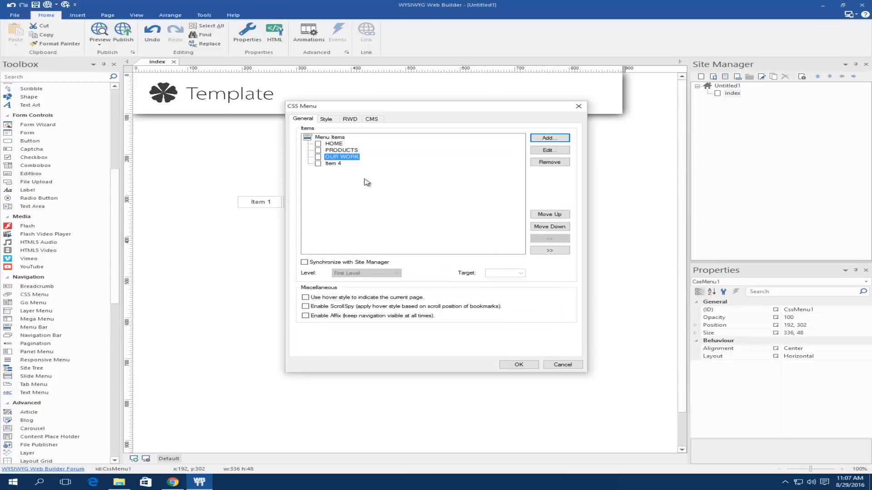
double_click(333, 165)
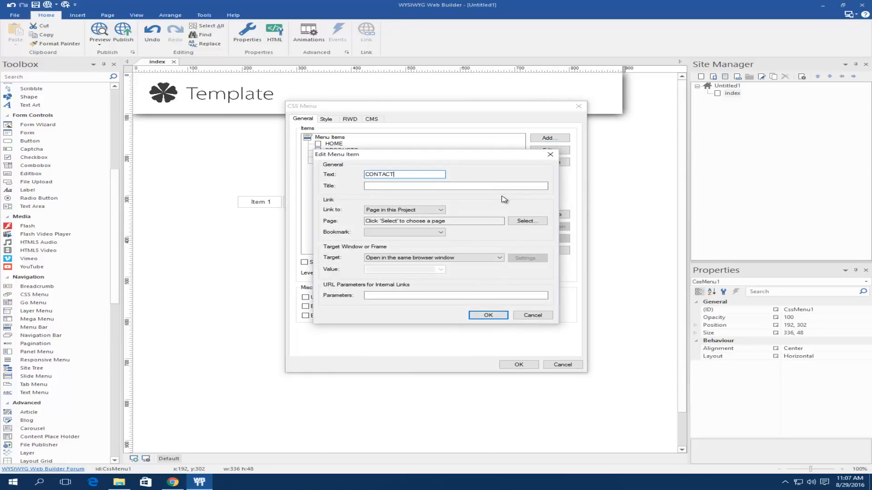
left_click(480, 315)
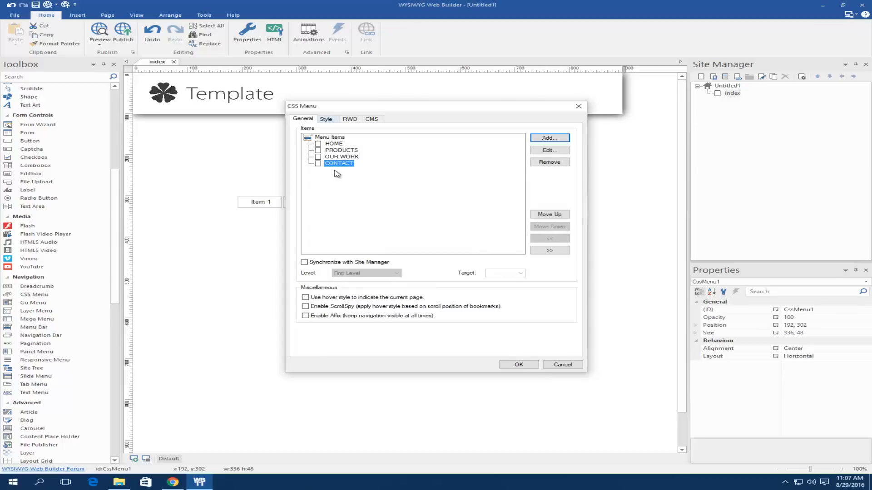
left_click(520, 365)
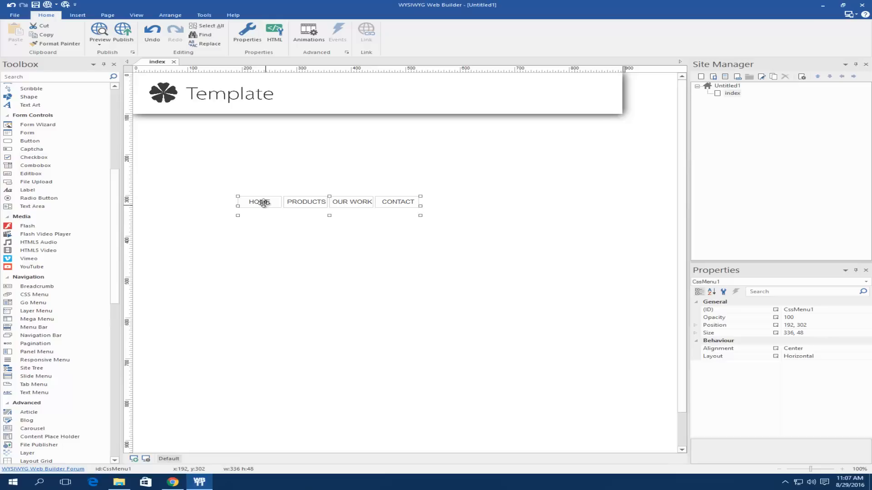
Step: Set the main menu's background and hover background colors to white in Solid mode, comparing with the reference page in Chrome
double_click(398, 201)
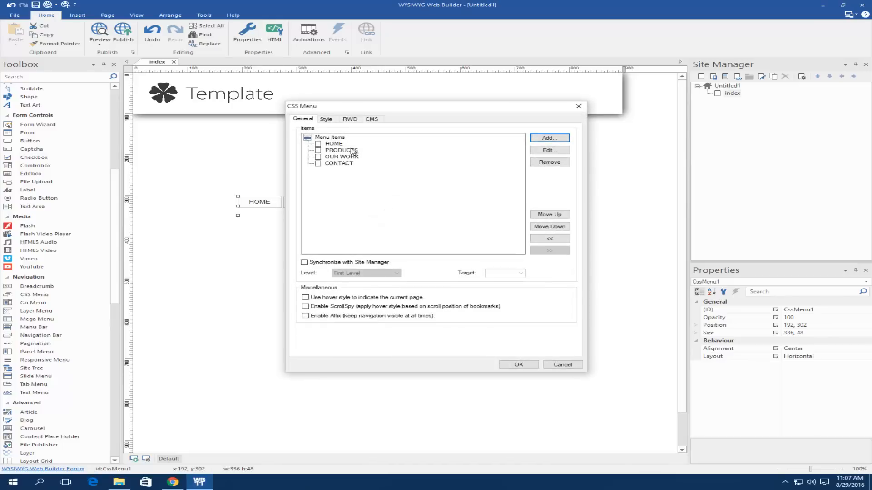
left_click(335, 119)
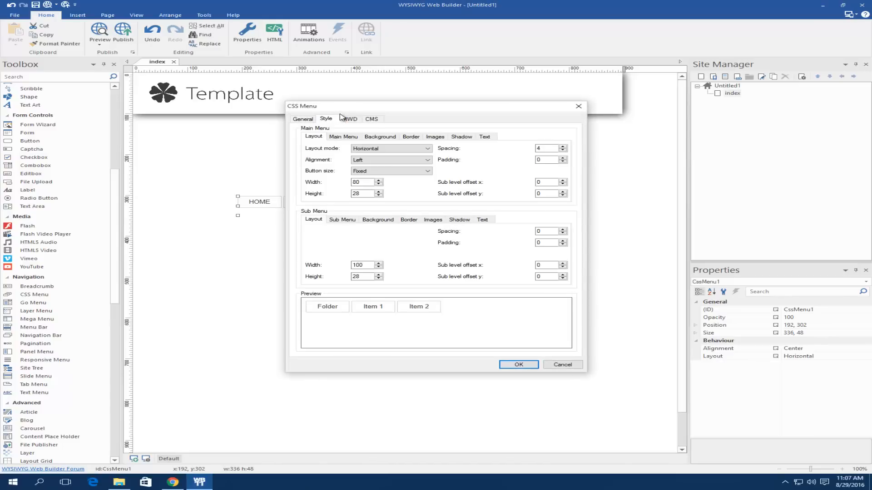
left_click(380, 136)
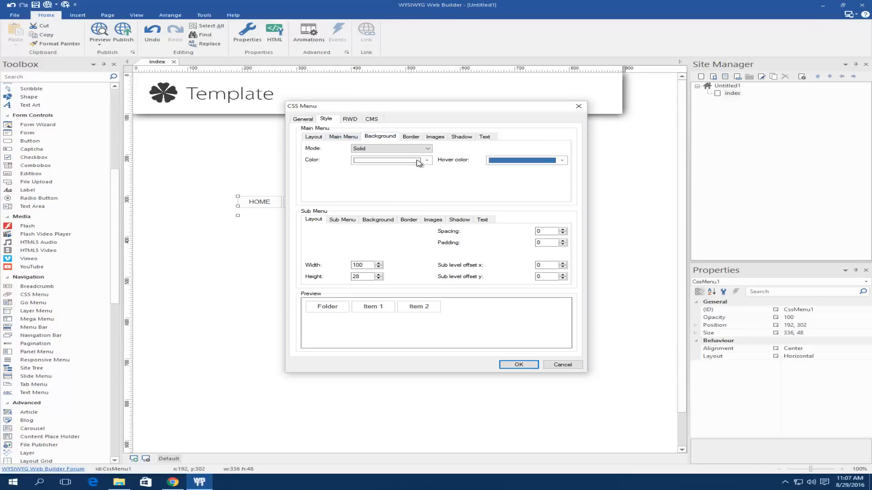
left_click(404, 161)
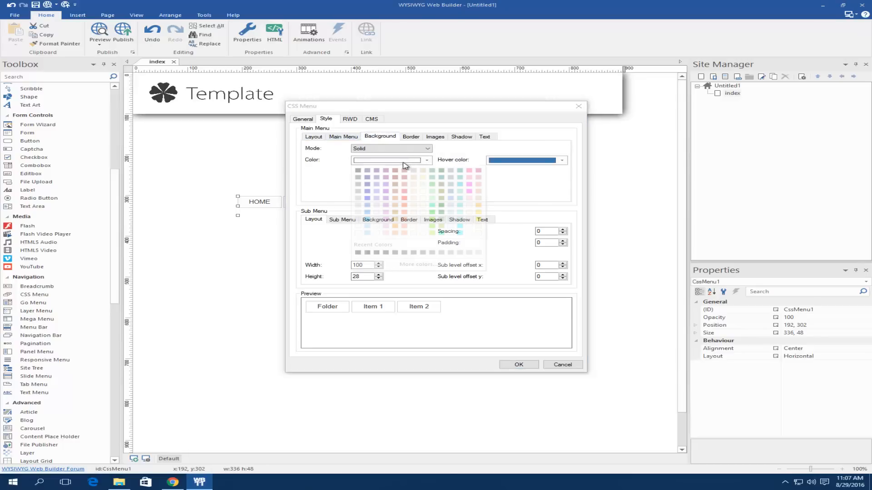
left_click(359, 233)
left_click(512, 162)
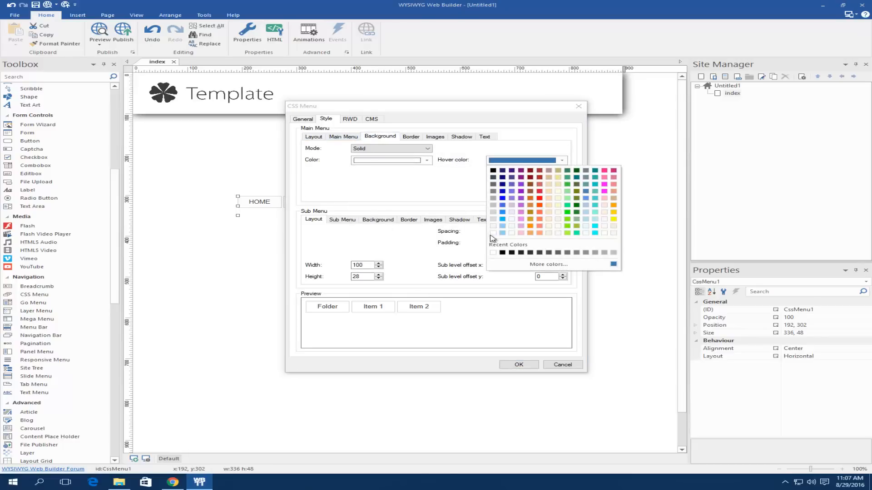
left_click(490, 236)
left_click(172, 482)
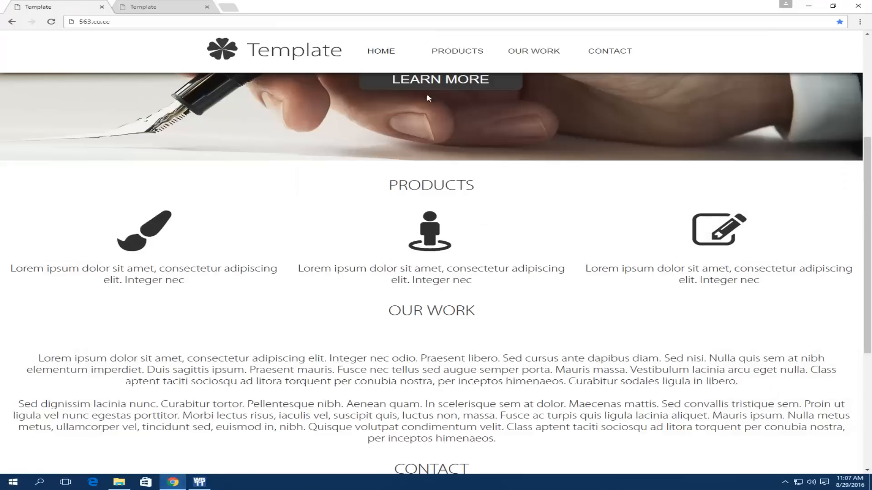
left_click(808, 5)
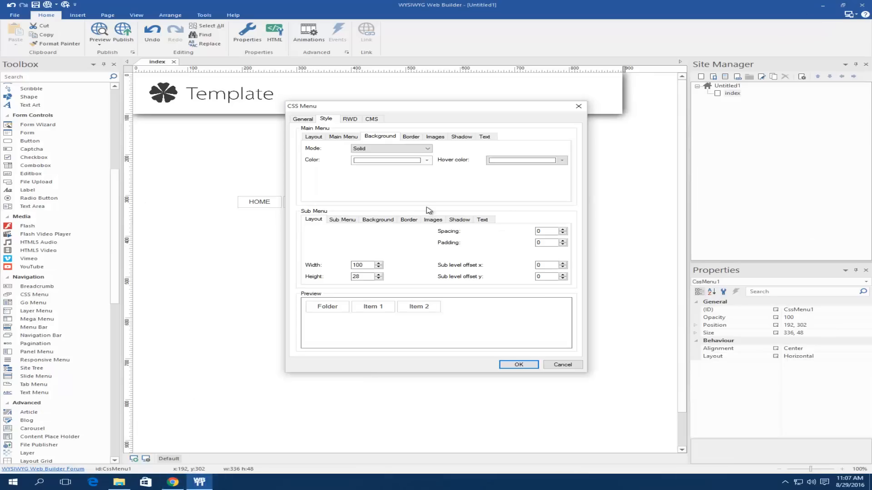
left_click(387, 150)
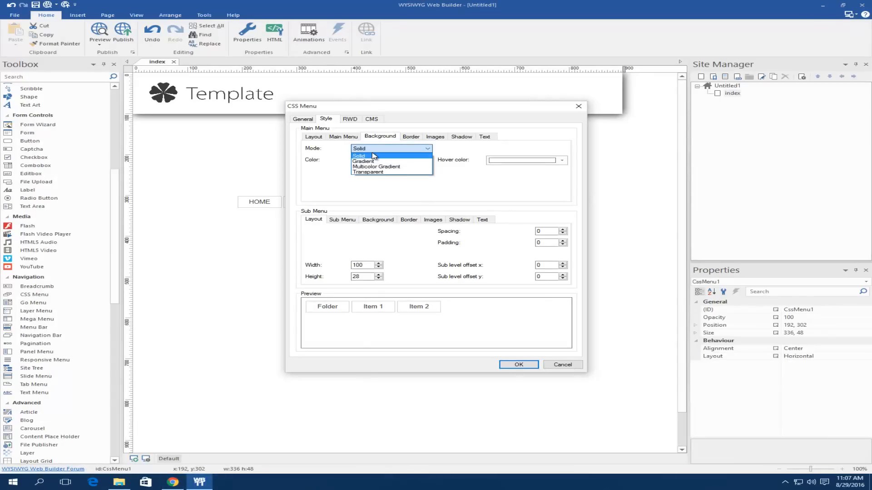
left_click(381, 155)
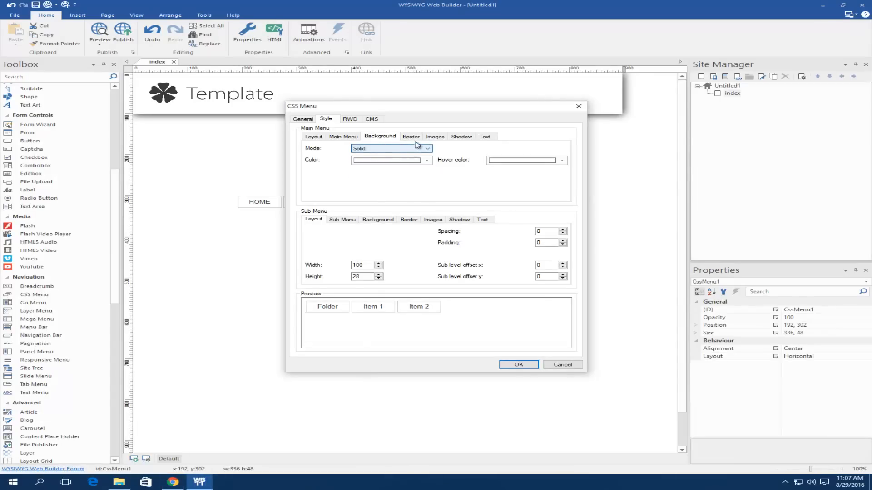
Step: Set the main menu's text size to 12 and its text color to the recent near-black #101010
left_click(494, 136)
left_click(561, 161)
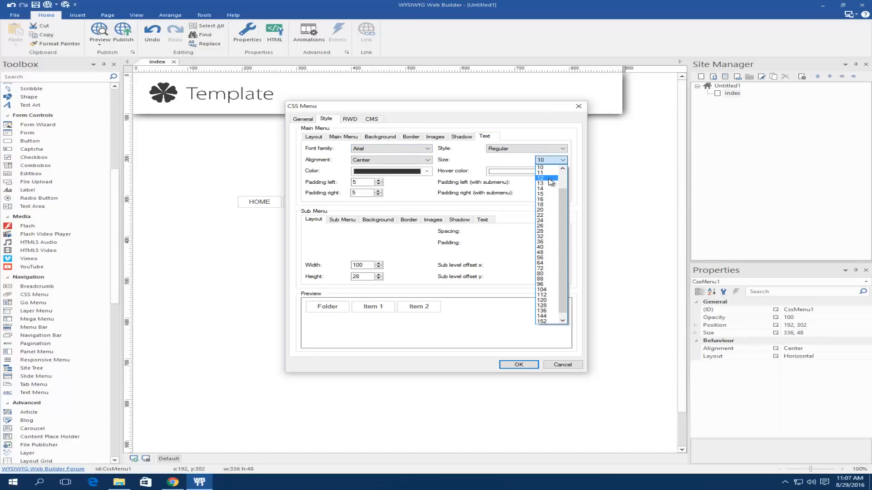
left_click(549, 178)
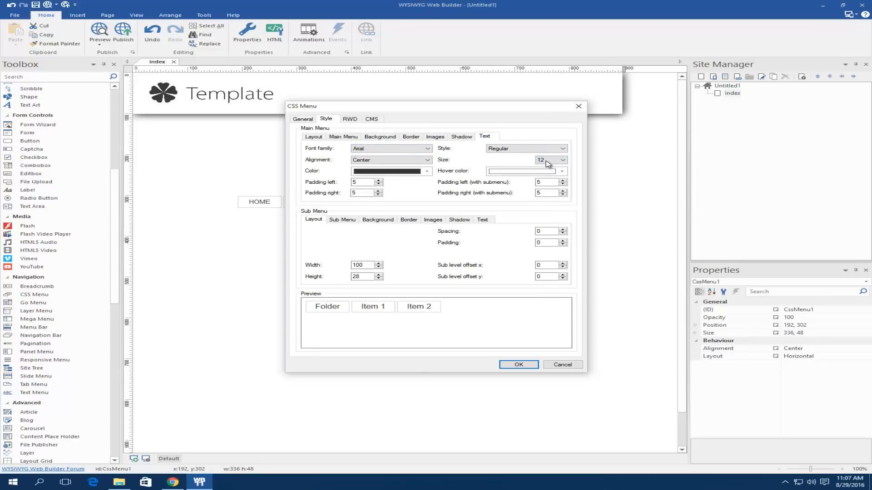
left_click(397, 174)
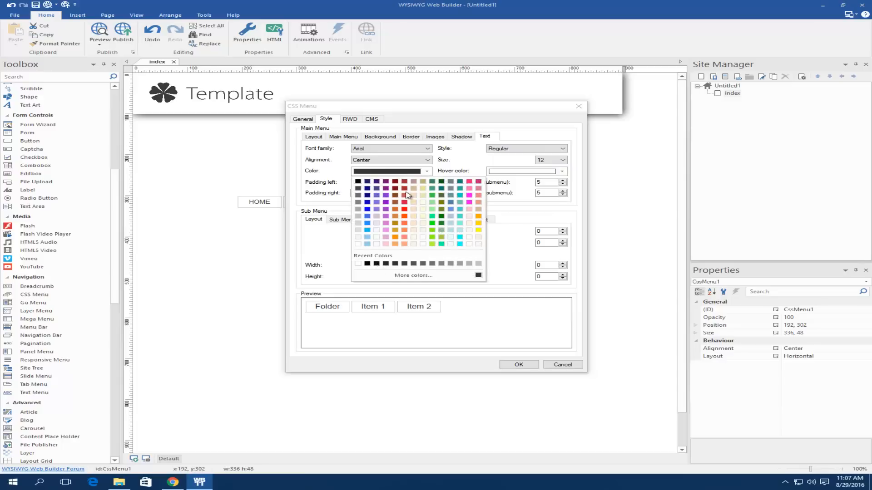
left_click(377, 264)
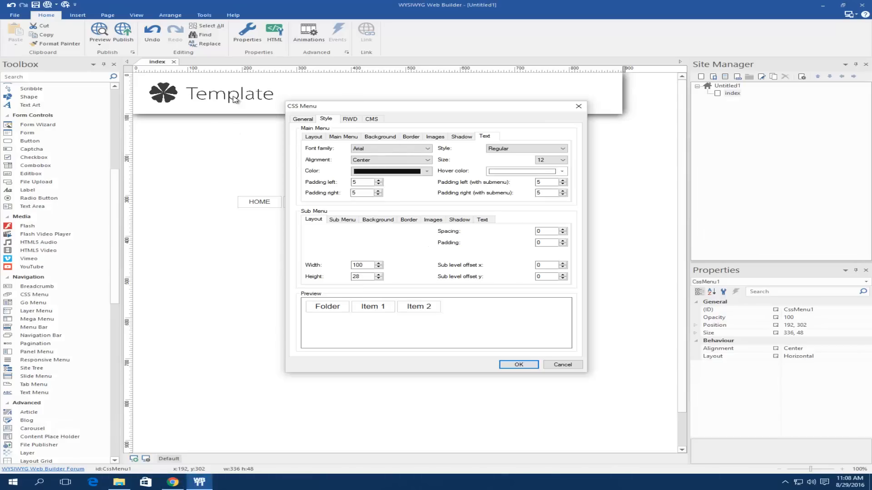
Step: Set the main menu's text color to #393939 by sampling the clover logo, and its hover text color to black
left_click(406, 174)
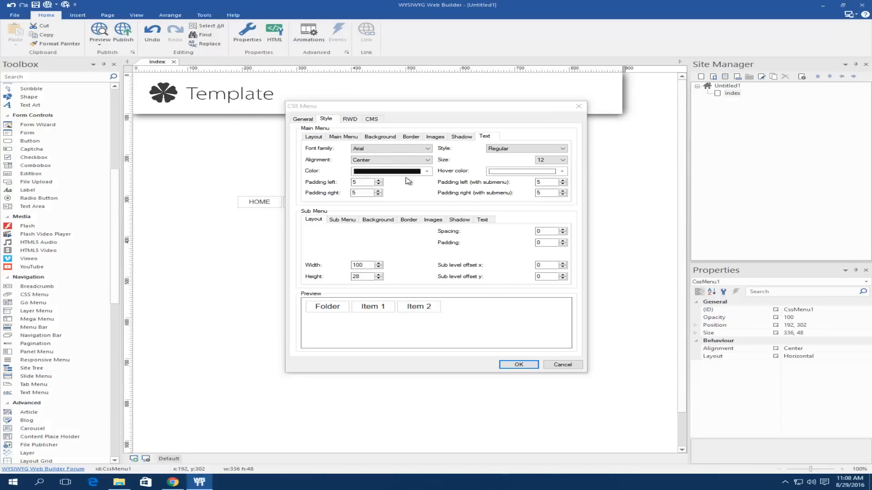
left_click(402, 281)
left_click(530, 257)
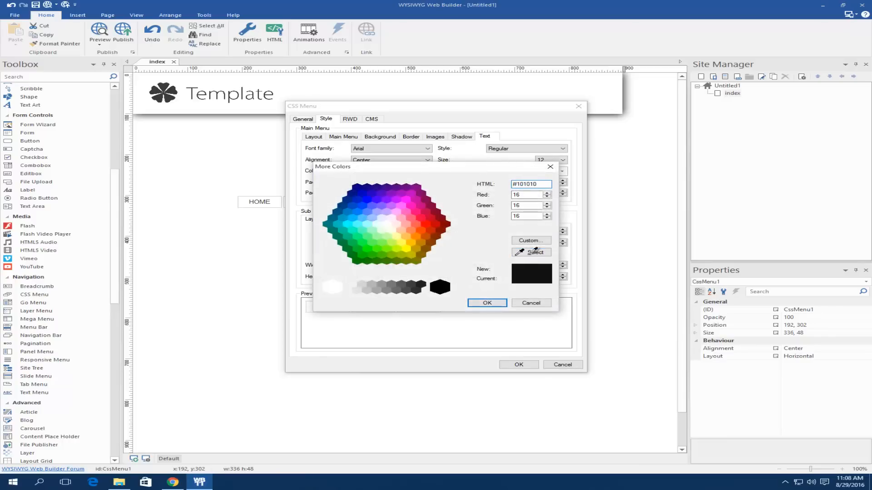
left_click(172, 88)
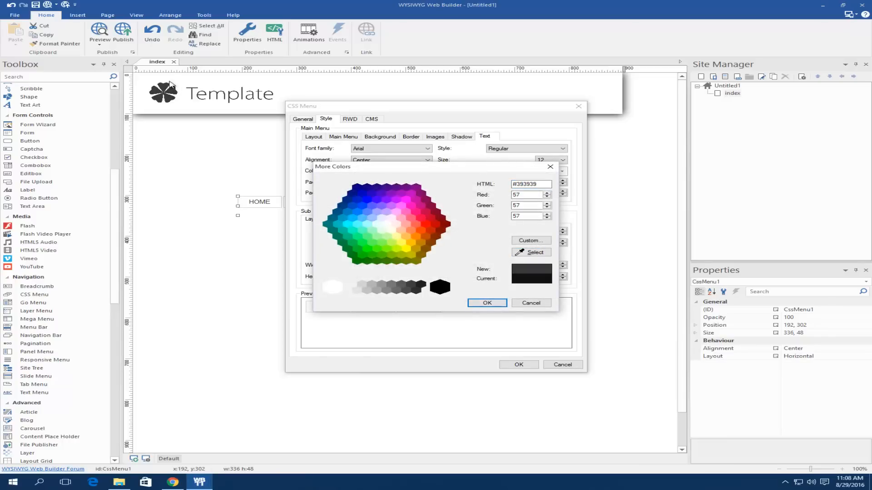
left_click(487, 303)
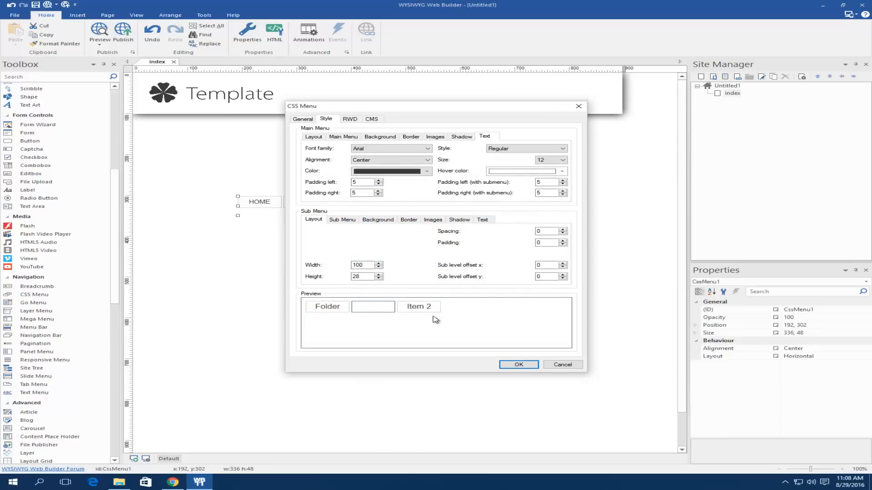
left_click(520, 172)
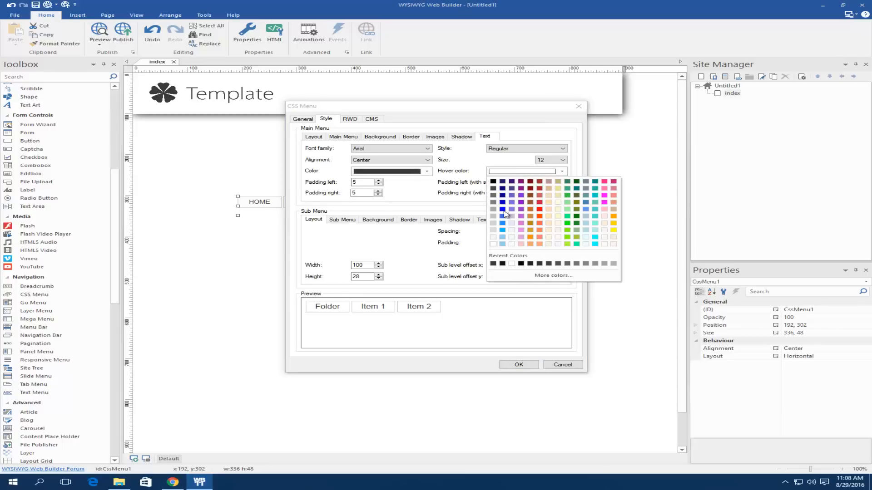
left_click(494, 182)
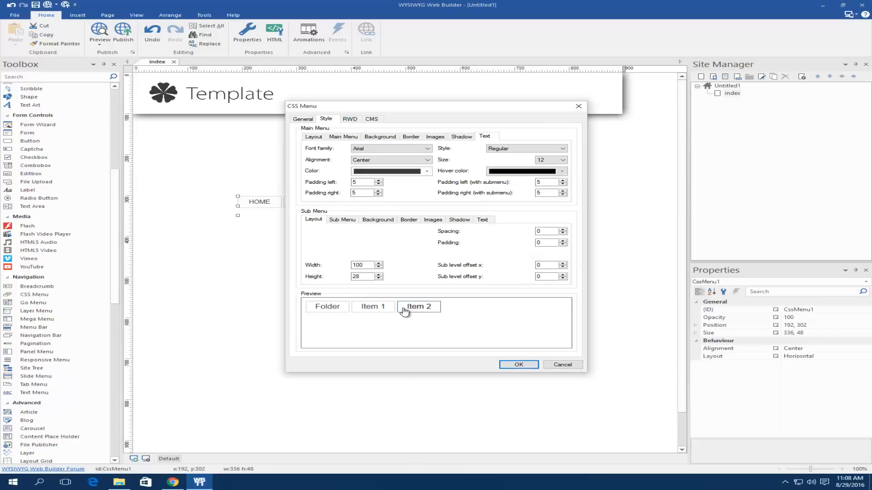
Step: Set the main menu's border width to 0, apply the menu properties, and move the menu closer to the header
left_click(411, 137)
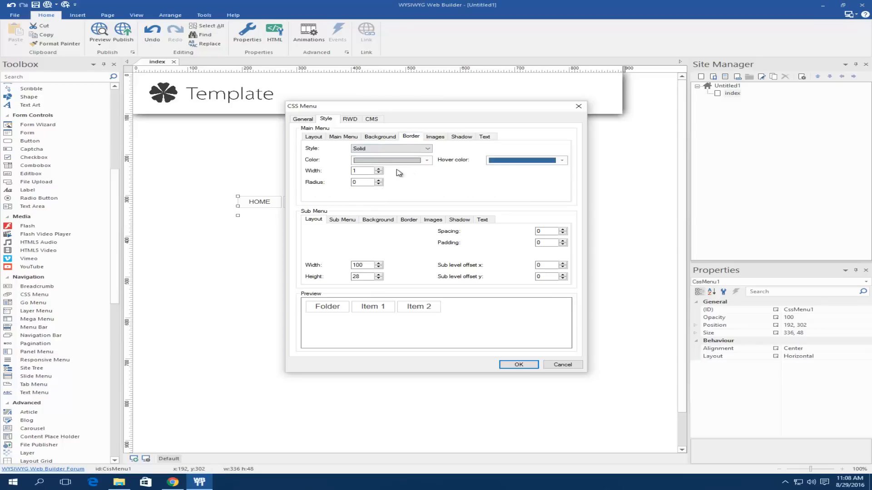
type("0")
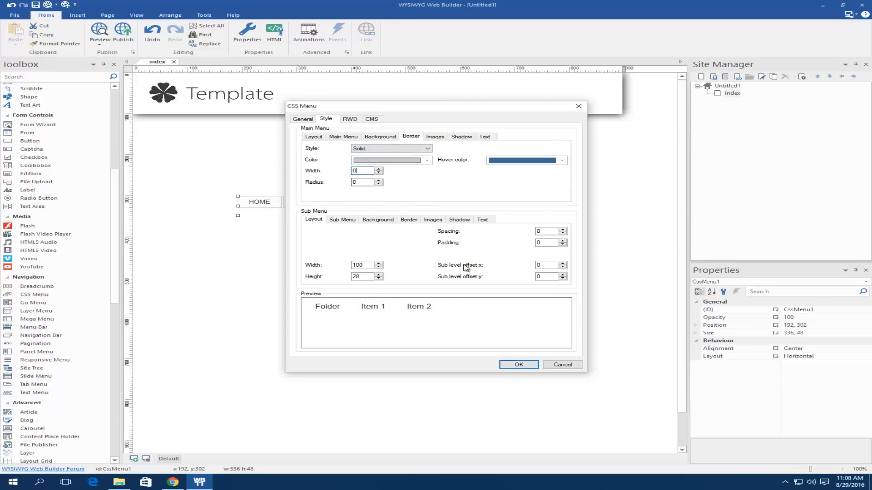
left_click(522, 369)
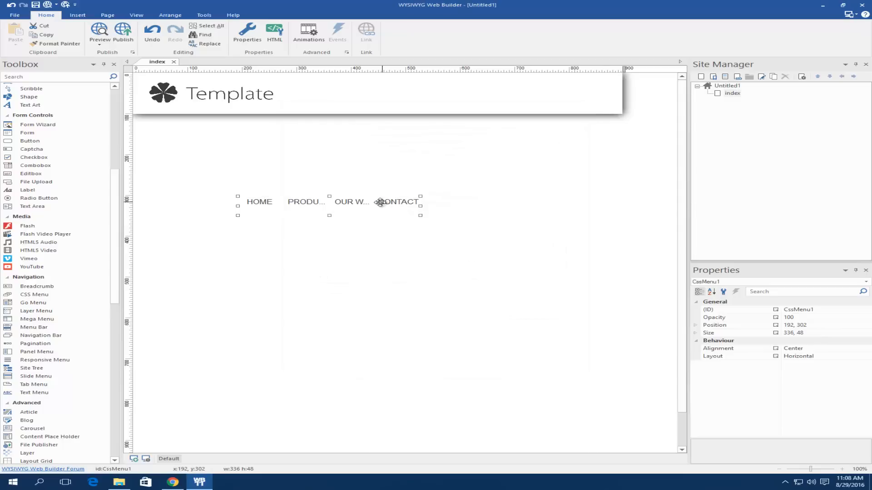
left_click_drag(385, 201, 452, 153)
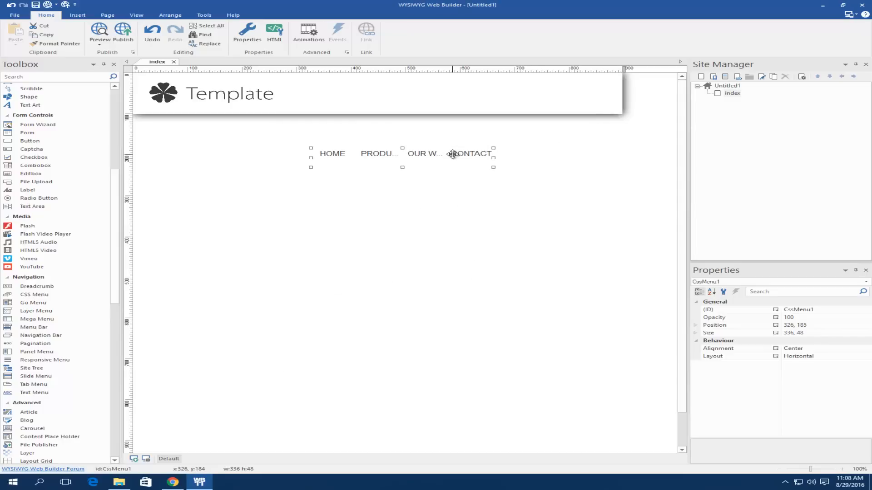
Step: Set the main menu's button width to 120 and height to 30, and place the menu in the header beside the logo
double_click(389, 161)
left_click(333, 119)
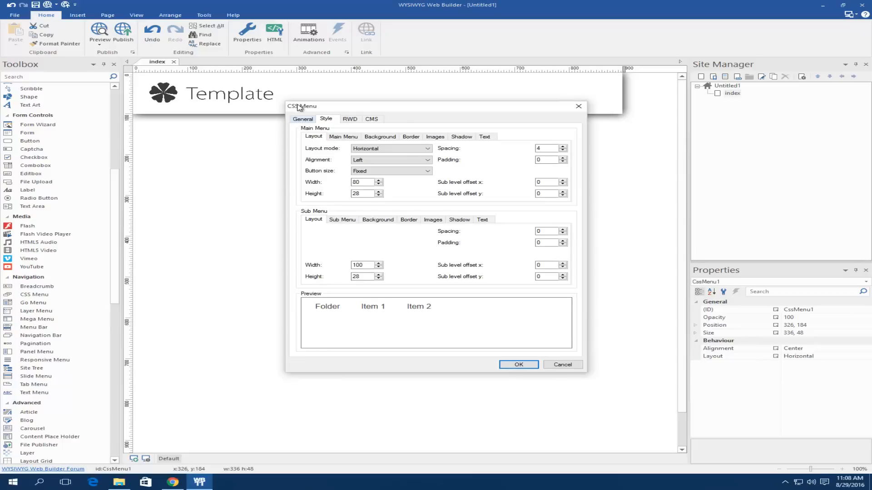
double_click(368, 184)
type("120")
double_click(363, 196)
type("30")
left_click(519, 364)
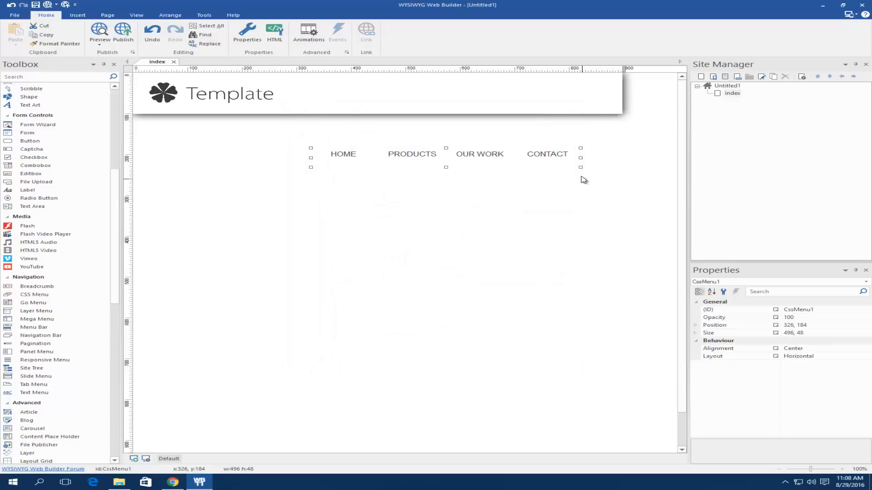
left_click_drag(494, 156, 473, 108)
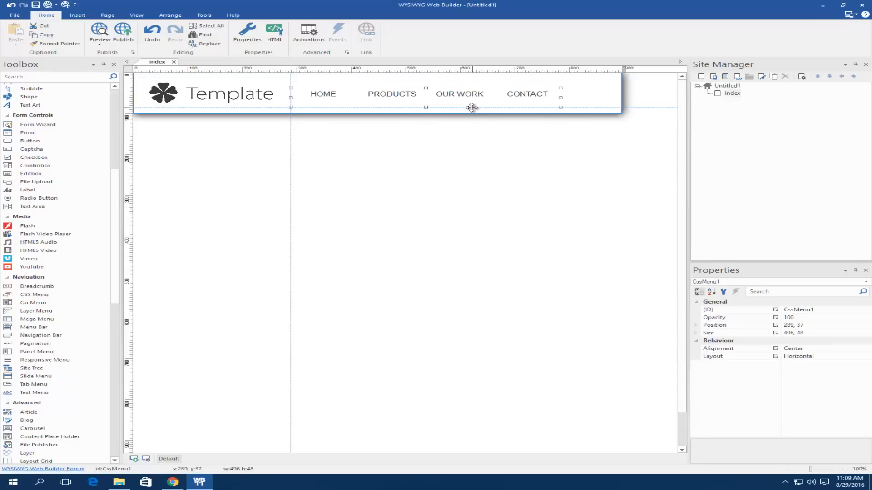
left_click(473, 152)
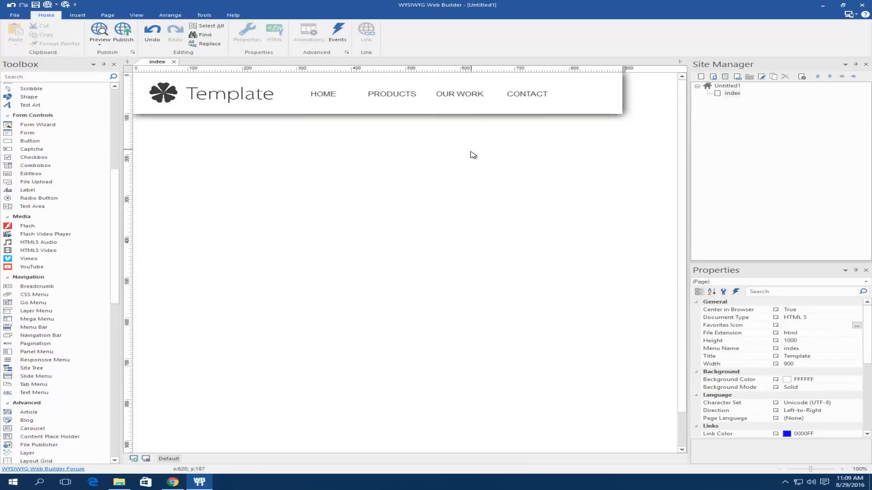
Step: Preview the page in Chrome, close the outdated preview, and compare the header with the reference page
left_click(173, 482)
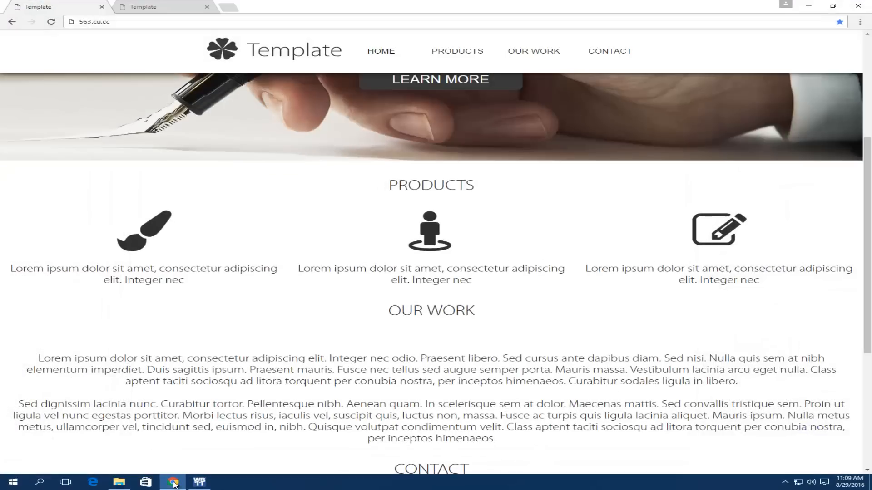
left_click(173, 482)
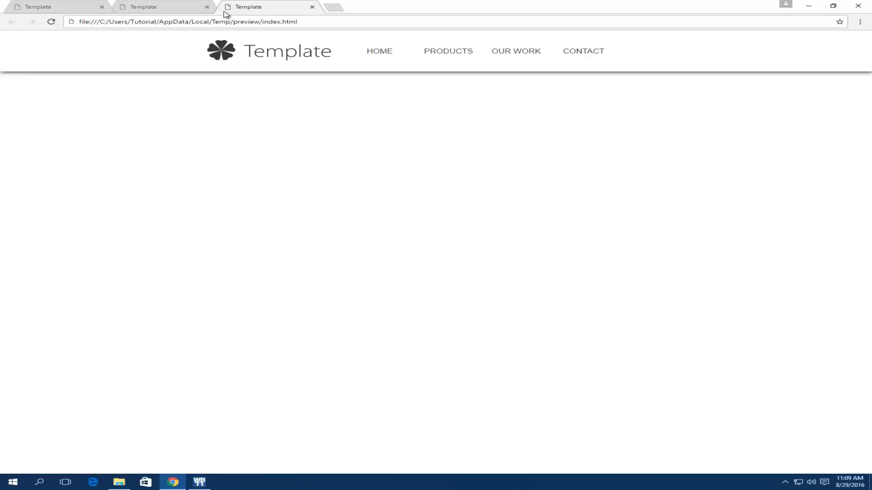
left_click(206, 7)
left_click(809, 6)
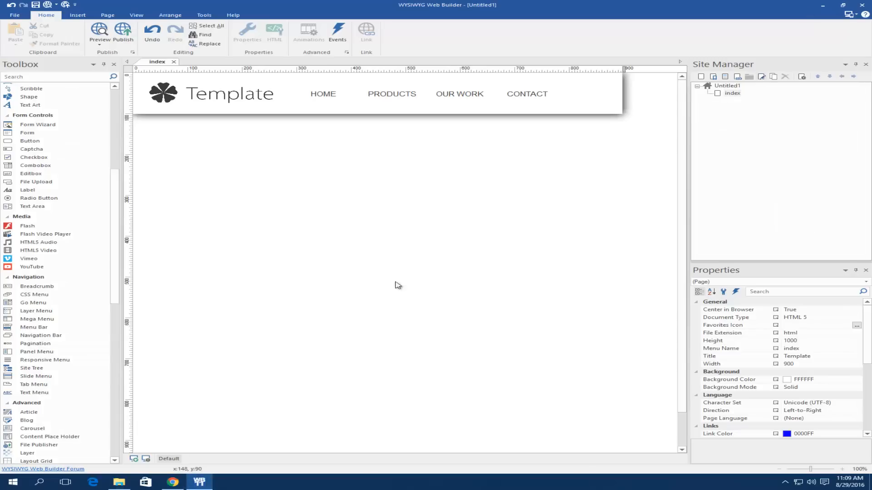
left_click(172, 482)
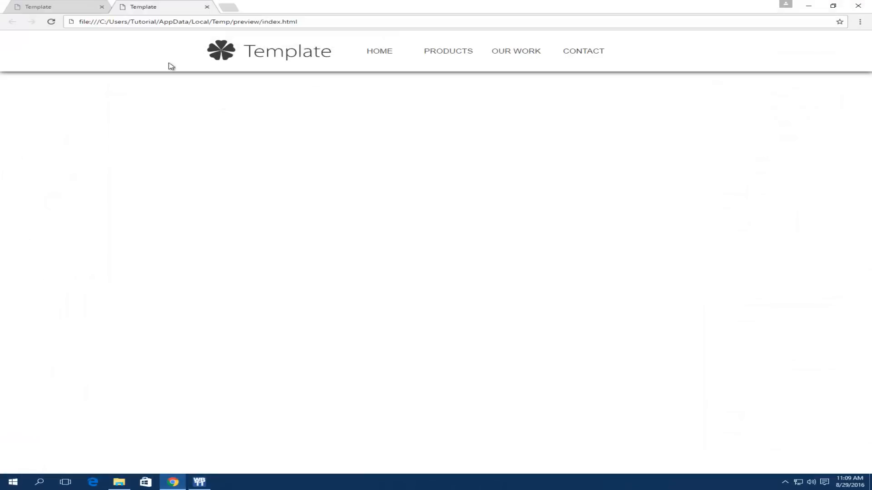
left_click(64, 7)
scroll(332, 145, "up", 5)
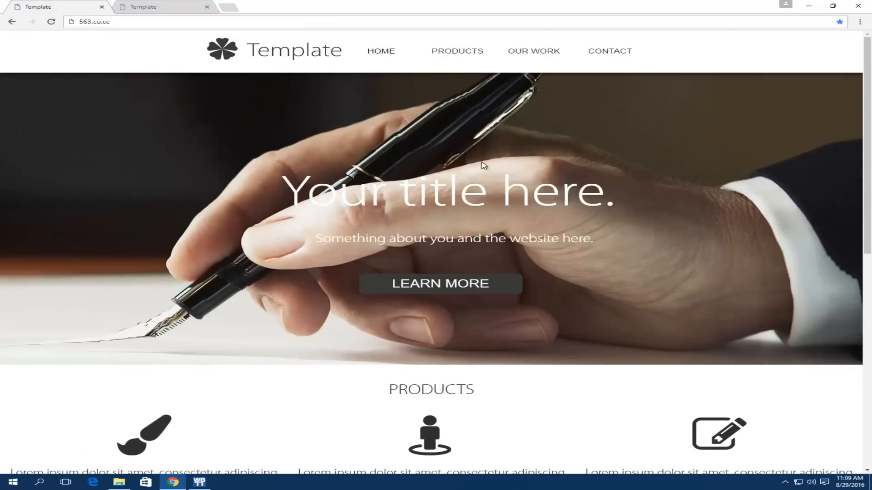
left_click(808, 5)
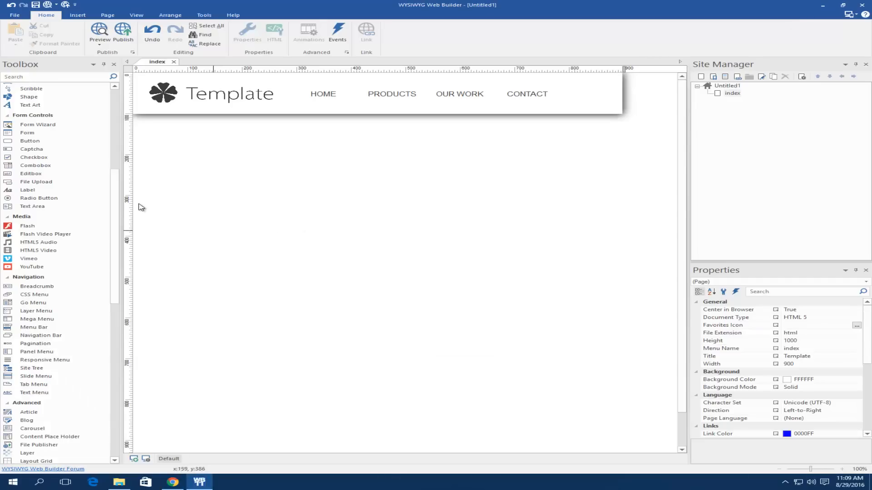
Step: Insert the hand_writing_book image directly below the header and enlarge it to about 897 by 505 pixels
scroll(42, 214, "up", 8)
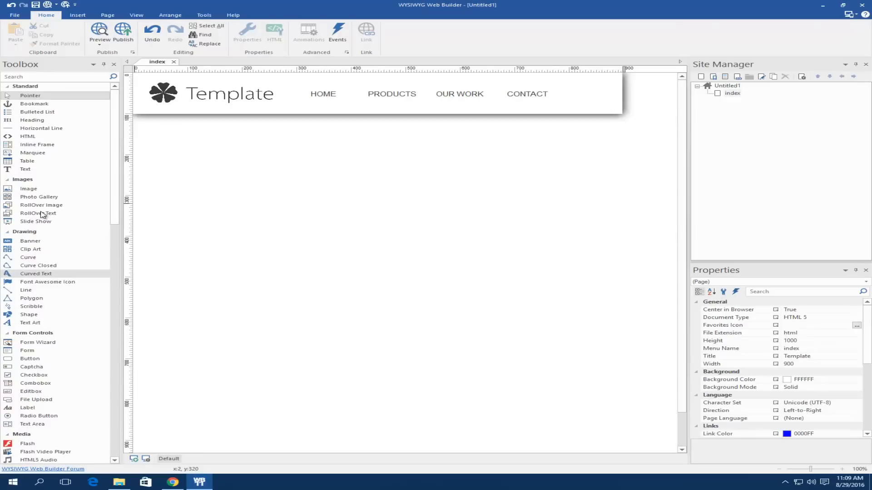
left_click_drag(28, 188, 370, 205)
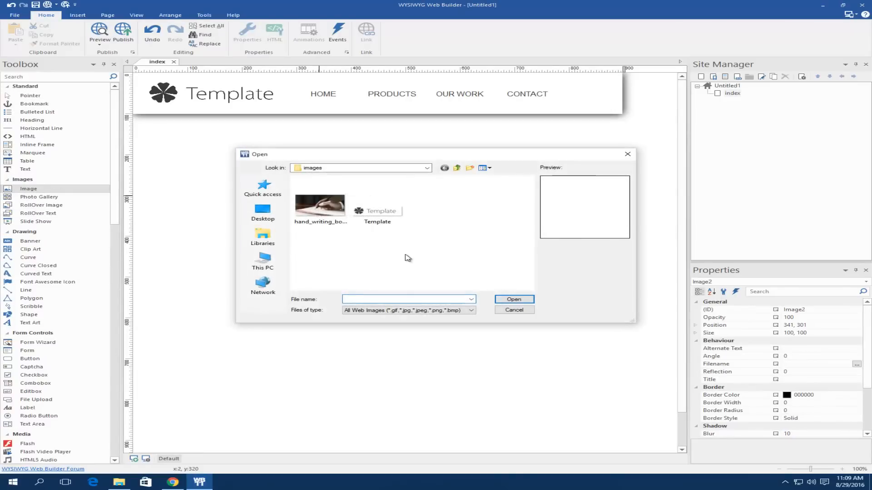
double_click(338, 209)
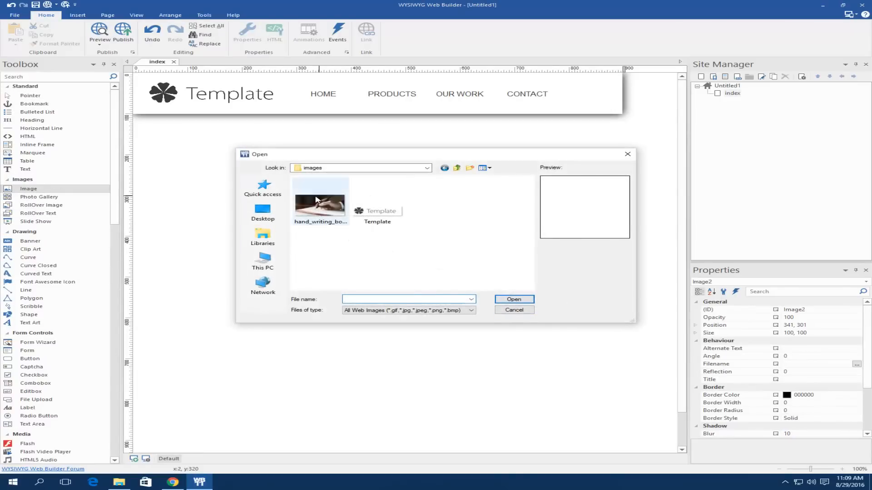
left_click_drag(414, 230, 224, 145)
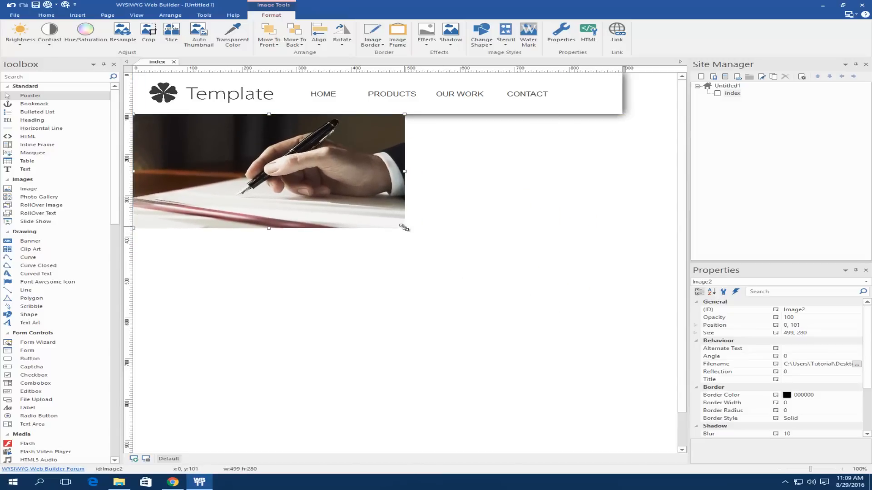
left_click_drag(403, 227, 621, 320)
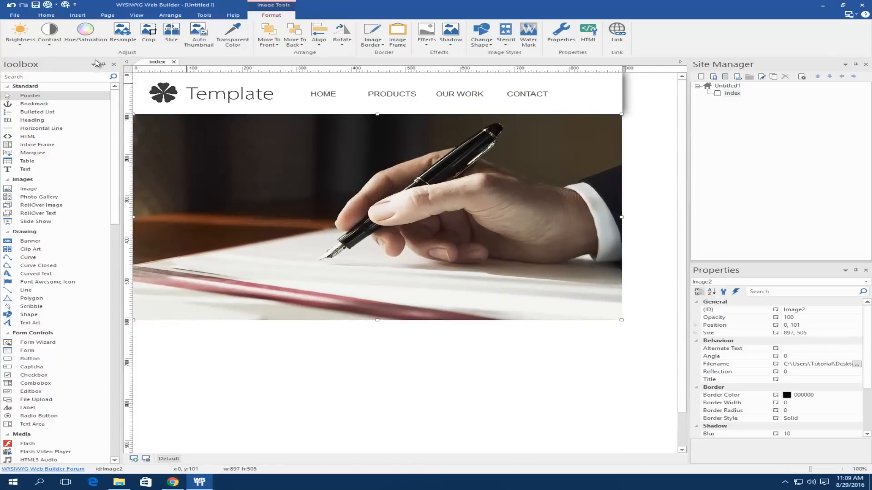
Step: Preview the image in Chrome against the full-width banner of the reference page, and delete it from the page
left_click(47, 5)
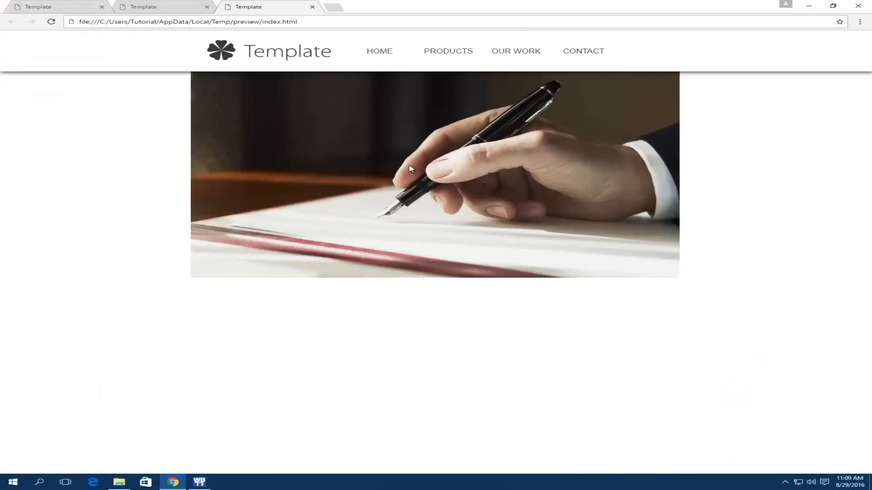
left_click(312, 7)
left_click(61, 9)
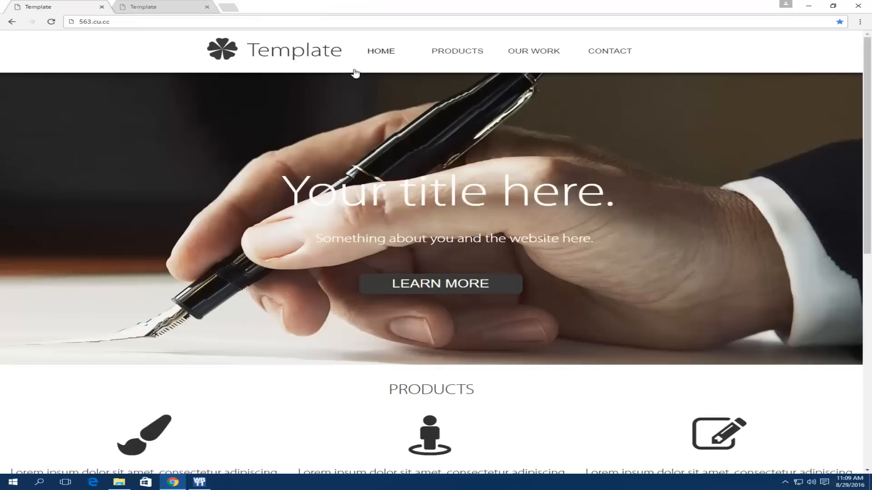
left_click(809, 8)
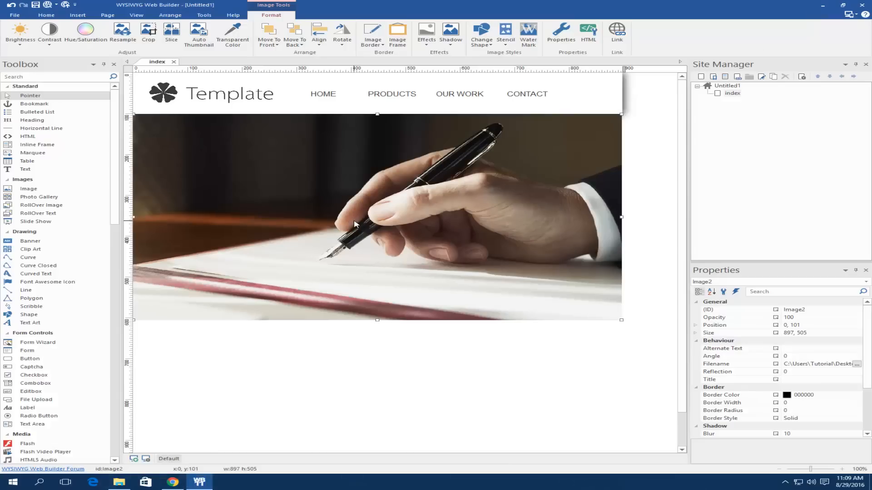
key("Delete")
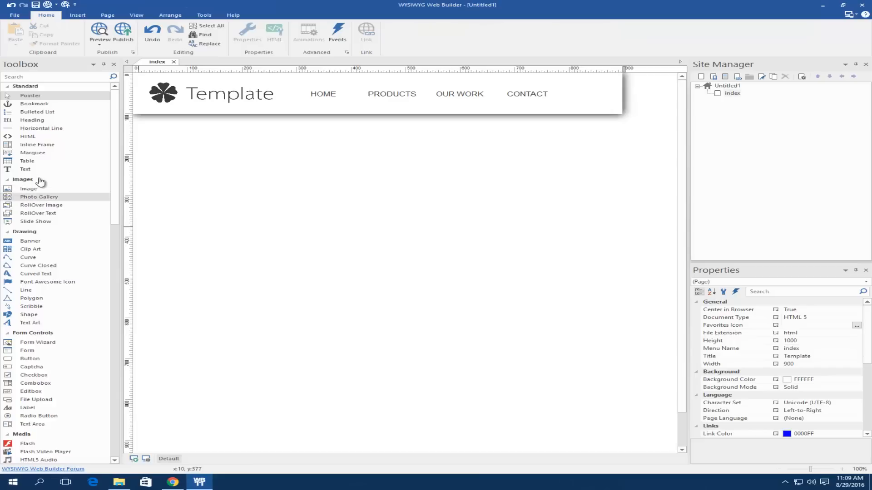
Step: Add a layer directly below the header and stretch it to about 898 by 534 pixels
left_click_drag(114, 216, 127, 359)
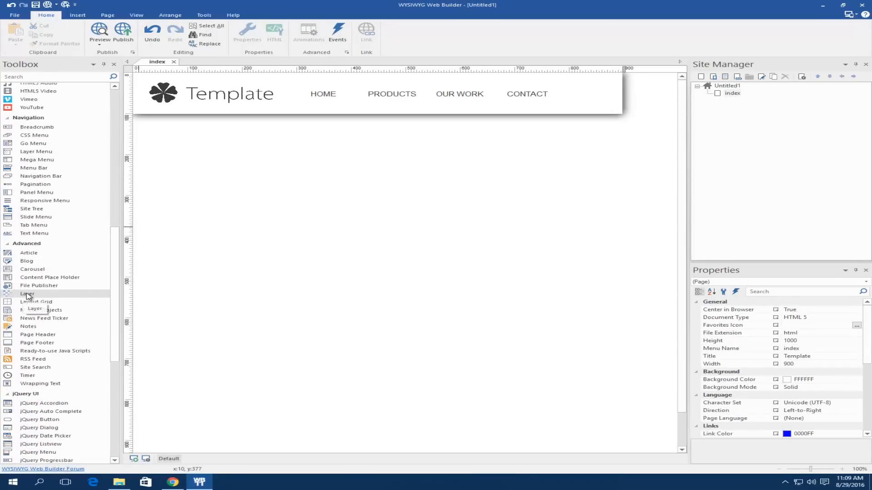
left_click_drag(27, 295, 217, 169)
left_click_drag(274, 209, 622, 155)
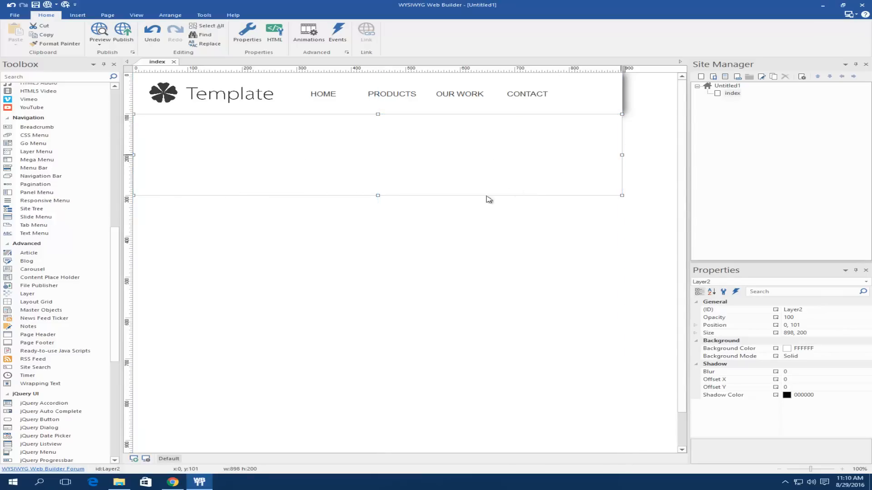
left_click_drag(378, 195, 378, 332)
Step: Set the border width of the new banner layer to 0
double_click(363, 212)
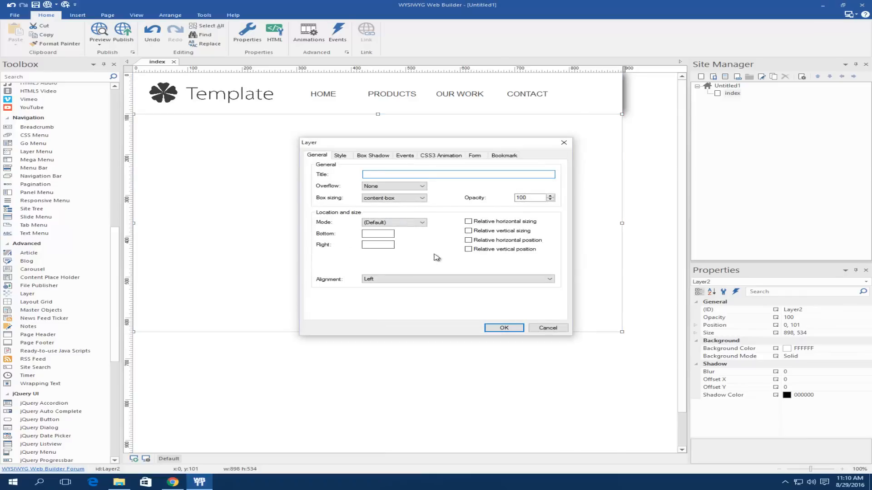
left_click(345, 155)
left_click_drag(543, 271, 243, 276)
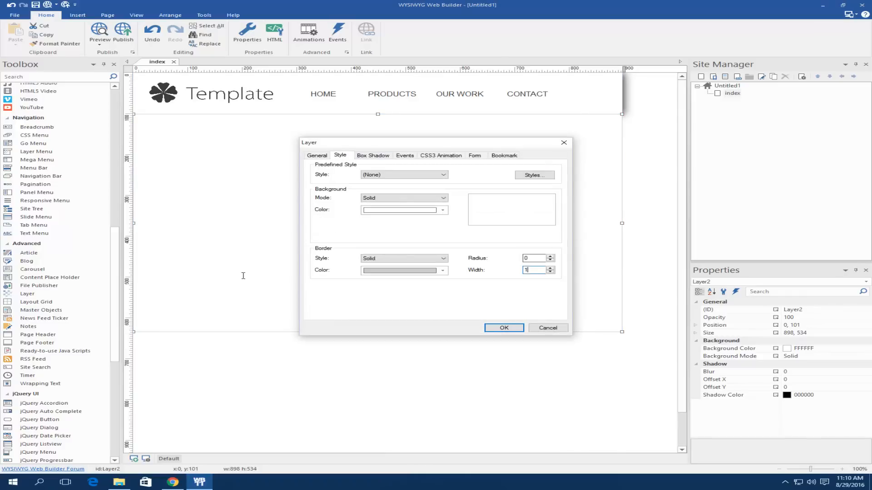
type("0")
left_click(314, 157)
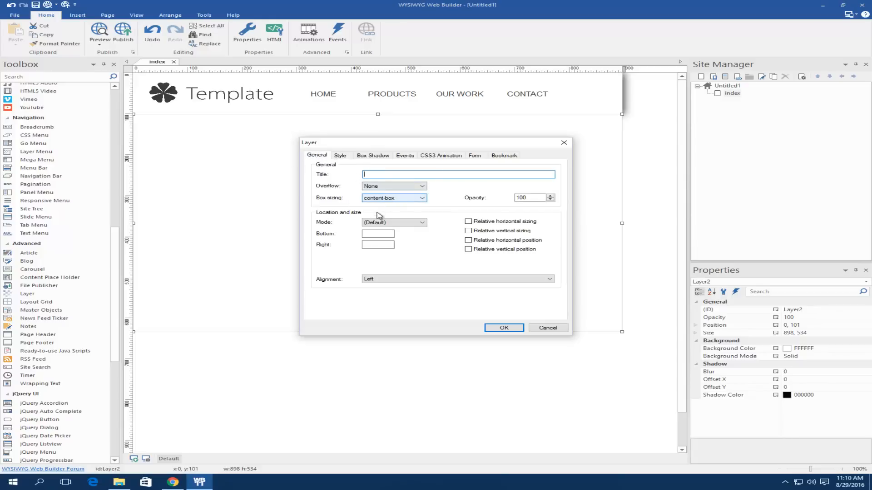
Step: Set the banner layer's background mode to Image and choose the hand_writing_book picture
left_click(340, 155)
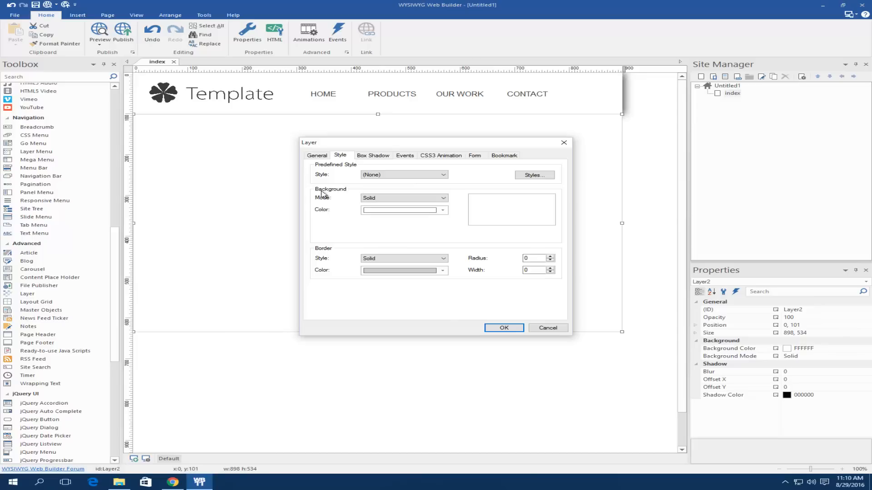
left_click(395, 200)
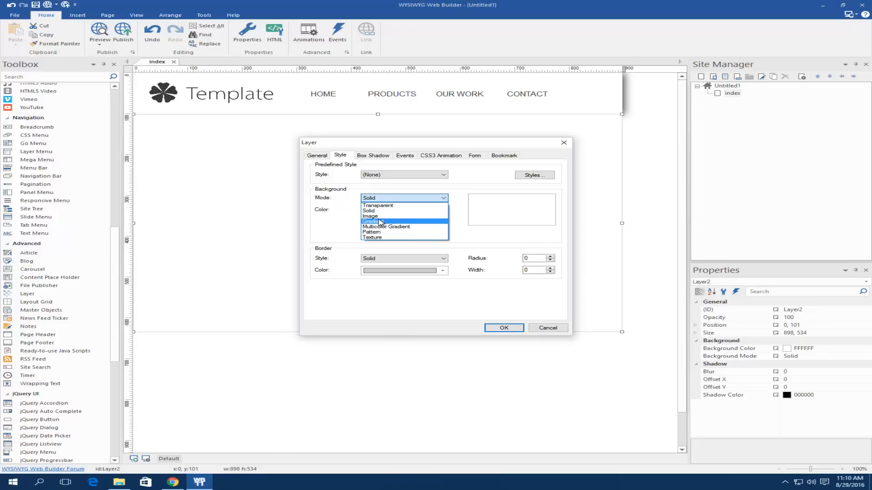
left_click(395, 216)
left_click(548, 209)
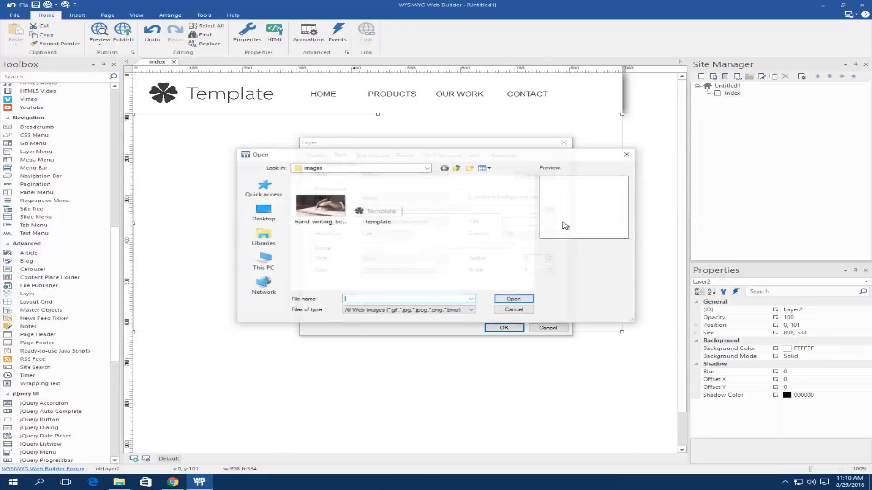
double_click(329, 202)
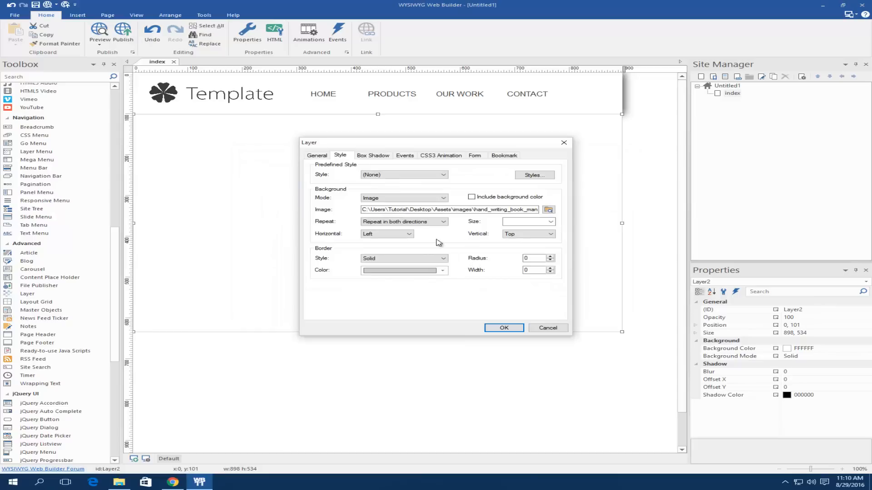
Step: Set the layer's background image to Do not repeat and keep its horizontal alignment at Left
left_click(420, 223)
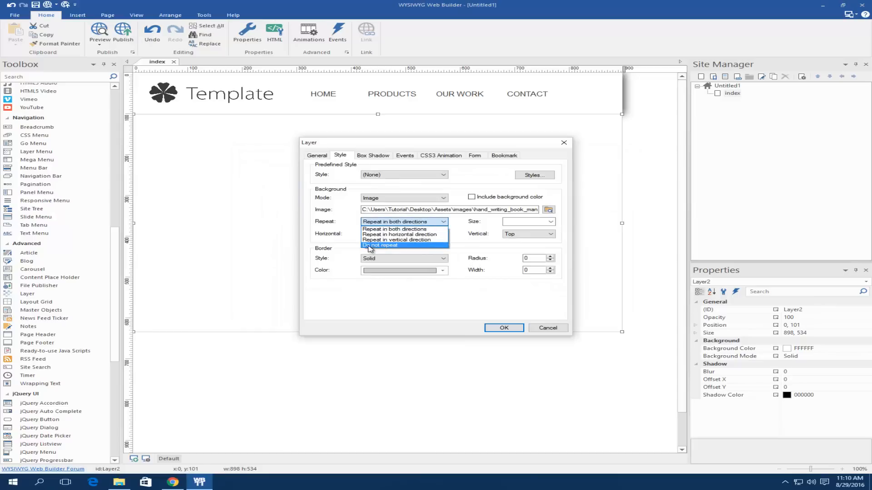
left_click(386, 246)
left_click(384, 235)
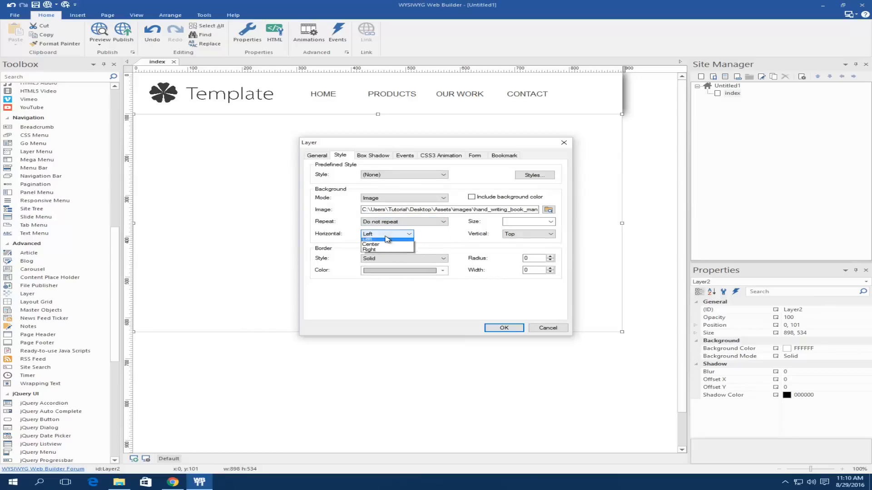
left_click(383, 235)
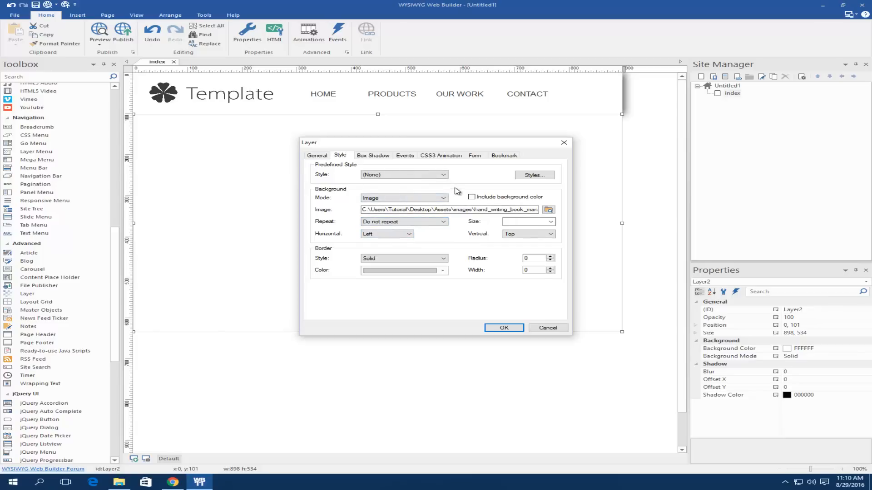
Step: Make the banner layer a Floating Layer with its floating mode set to Full Width
left_click(318, 155)
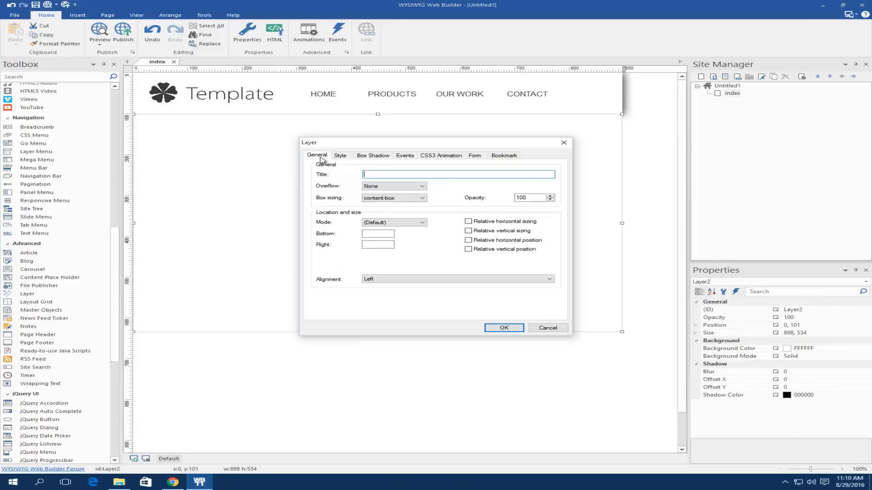
left_click(413, 223)
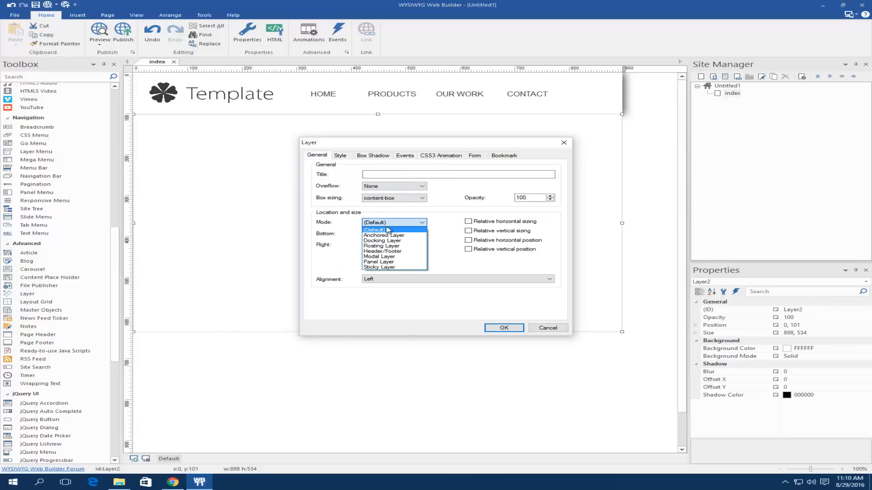
left_click(370, 246)
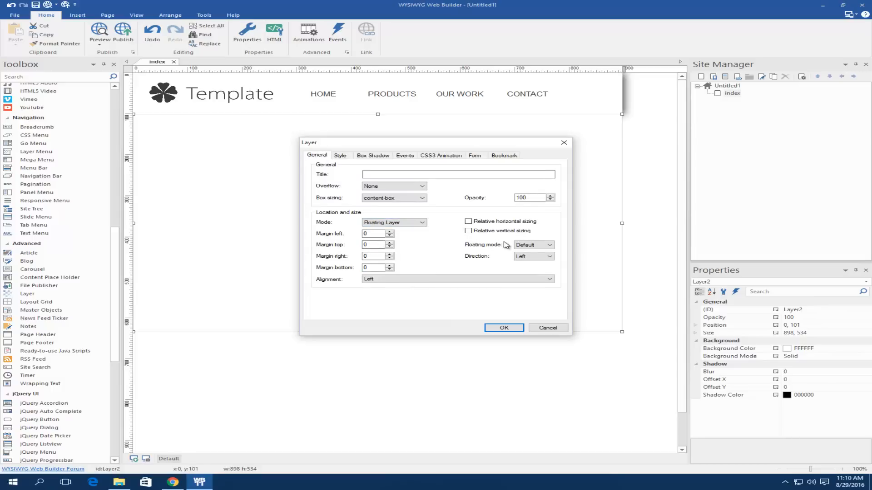
left_click(539, 246)
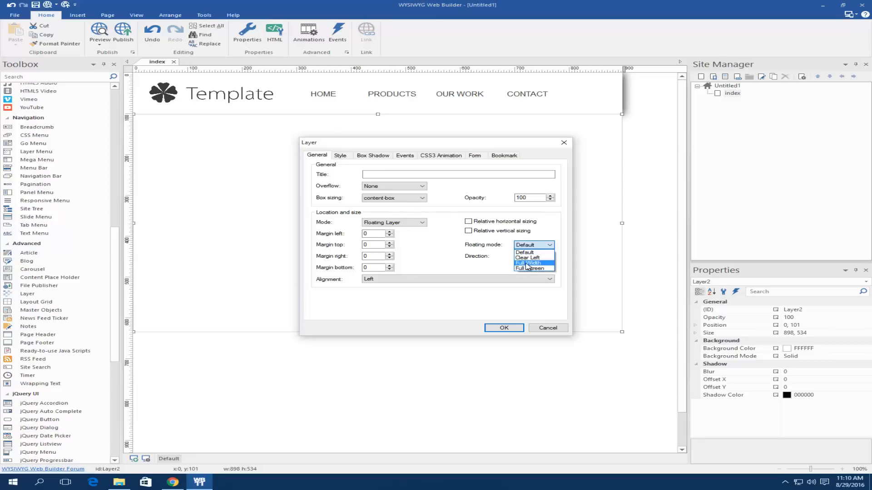
left_click(527, 263)
Step: Set the banner layer's alignment to Center, keep its direction at Left, and apply the layer settings
left_click(415, 278)
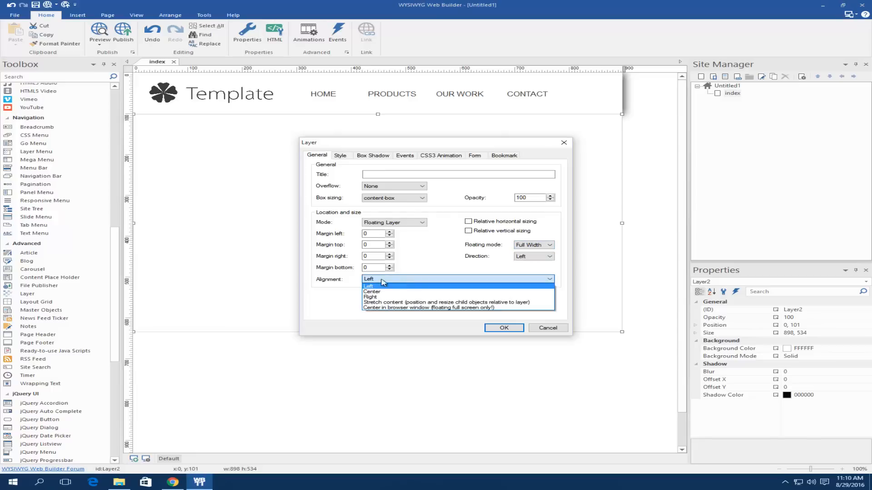
left_click(389, 292)
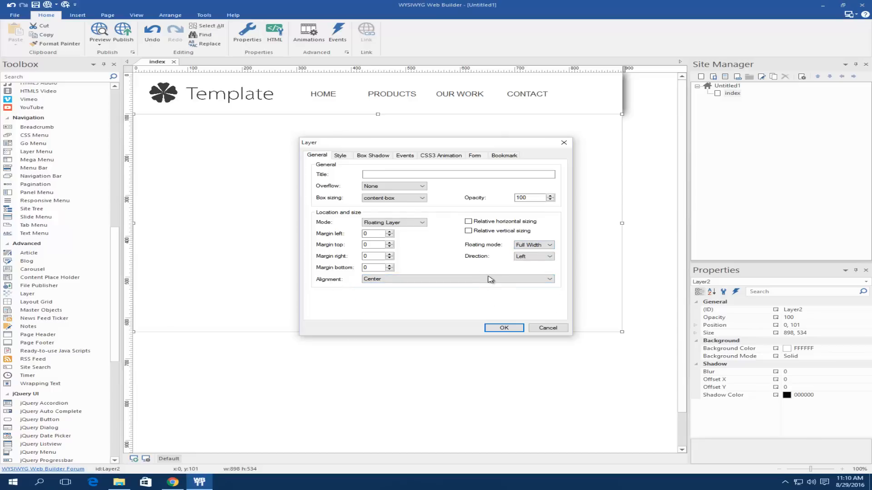
left_click(523, 257)
left_click(522, 263)
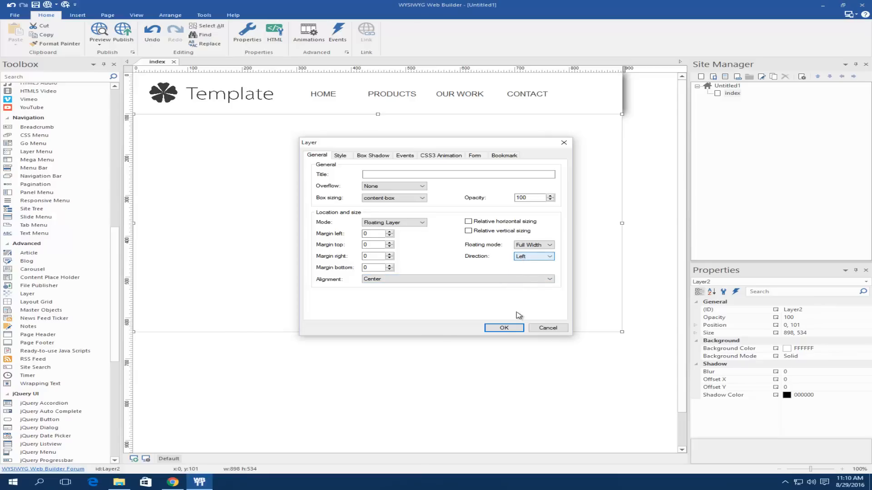
left_click(504, 329)
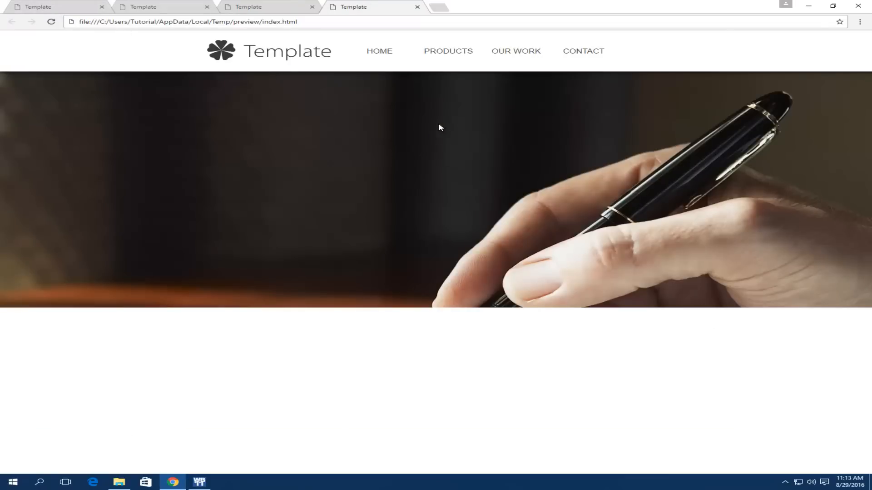
Step: Close the two outdated page previews in the browser and return to WYSIWYG Web Builder
left_click(312, 7)
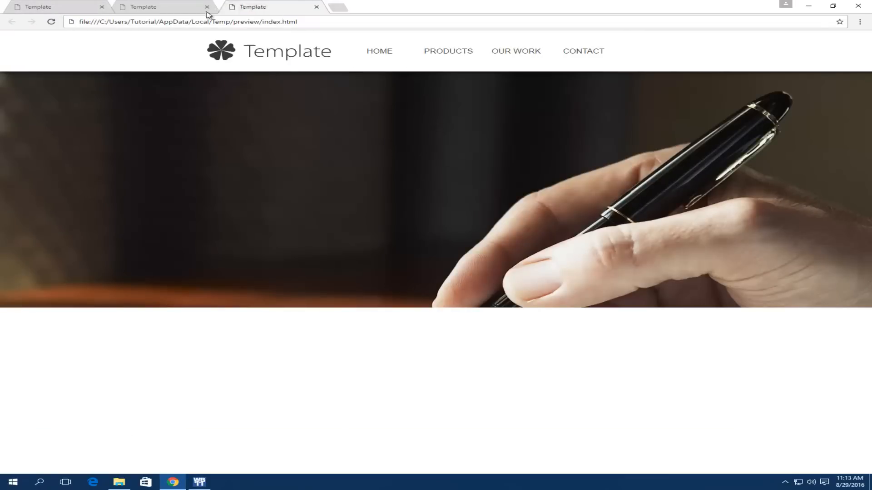
left_click(207, 7)
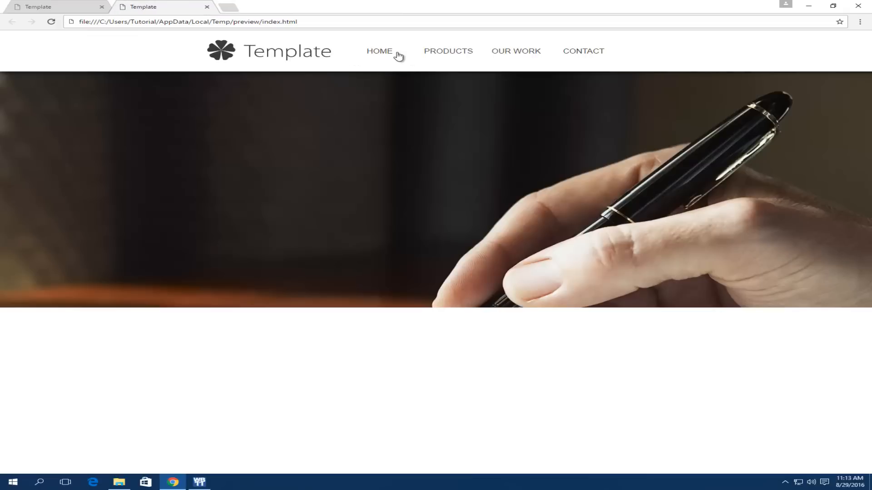
left_click(809, 8)
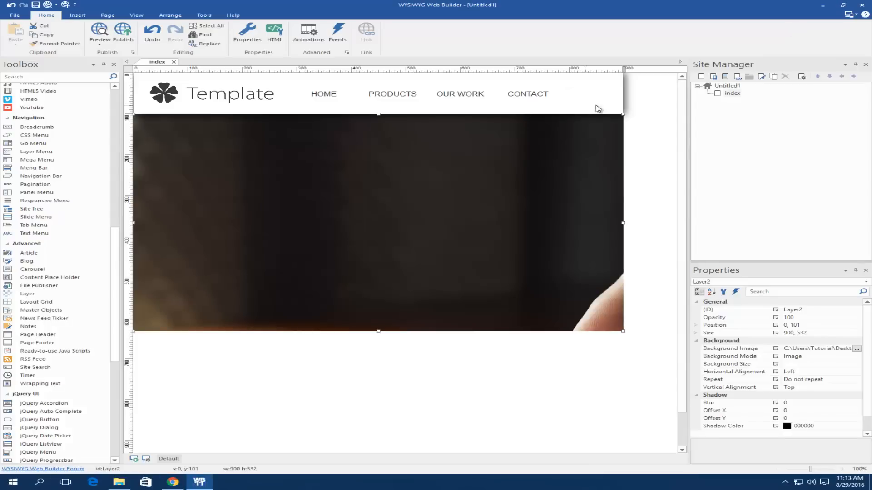
Step: Keep the banner layer's mode at (Default) with relative horizontal and vertical sizing and Center alignment
double_click(591, 198)
left_click(406, 223)
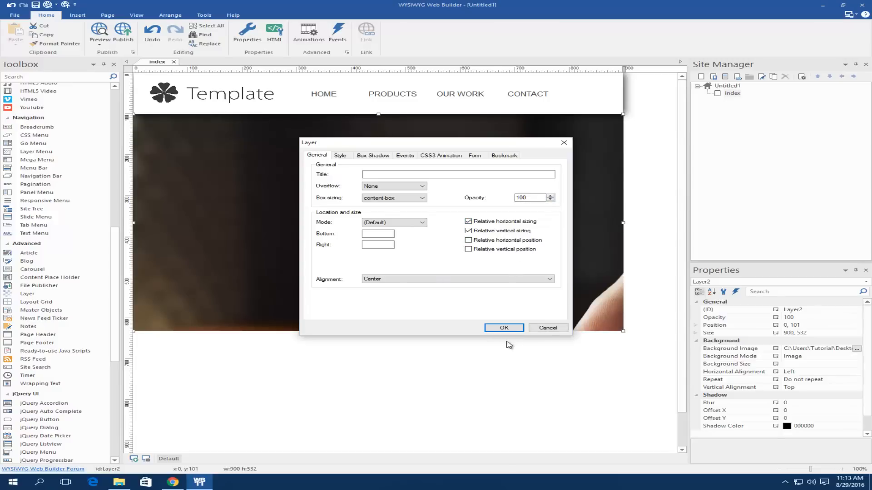
left_click(503, 328)
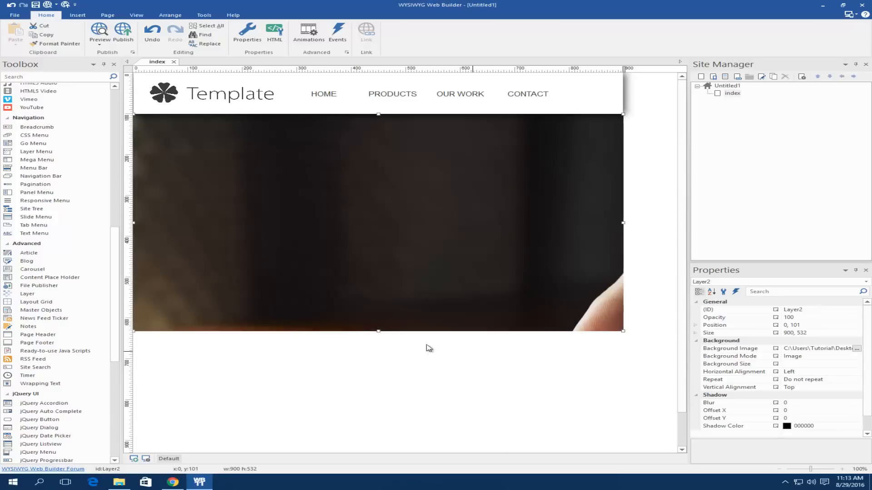
Step: Preview the page in the browser, compare its banner with the finished template site, and return to WYSIWYG Web Builder
left_click(47, 6)
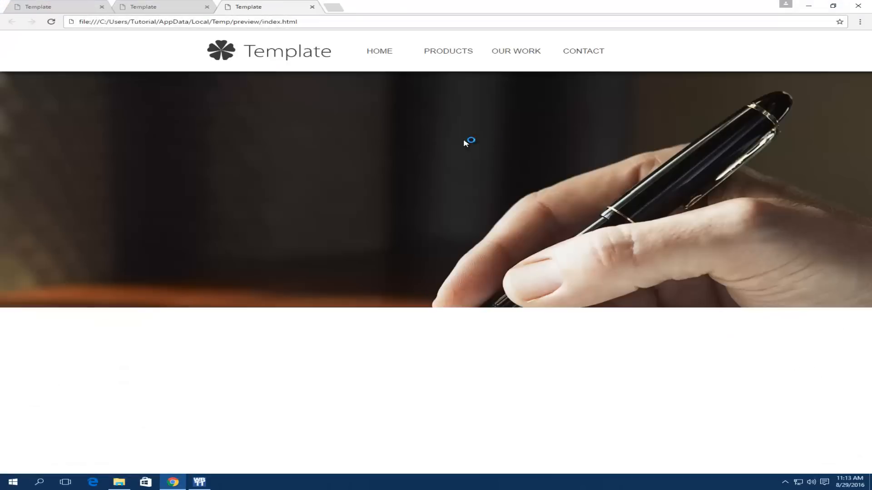
left_click(74, 8)
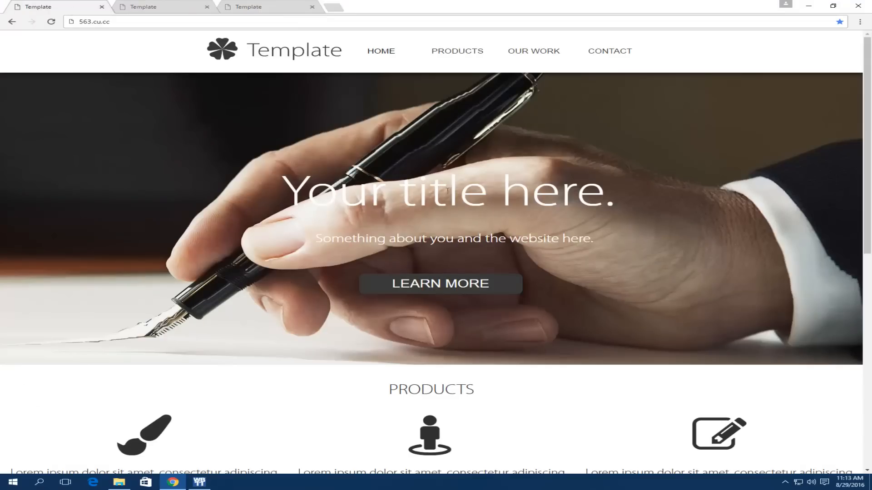
left_click(293, 11)
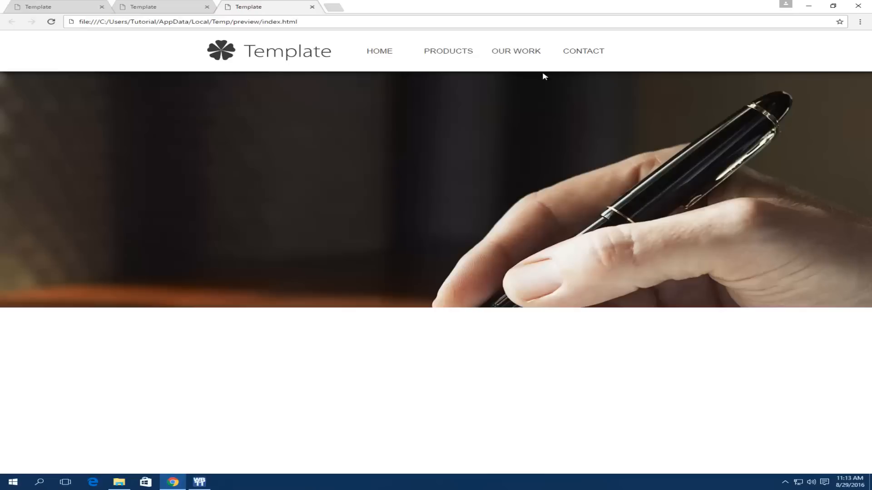
left_click(808, 5)
Step: Set the horizontal alignment of the banner layer's background image to Center
double_click(434, 249)
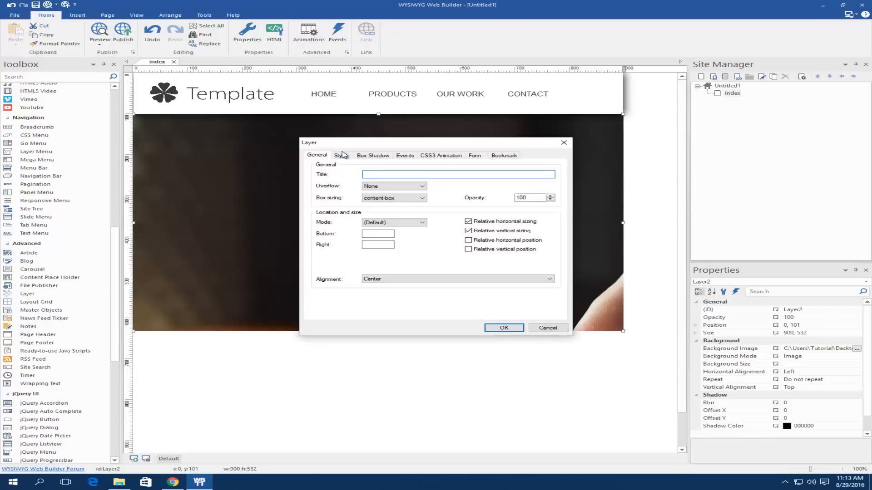
left_click(340, 155)
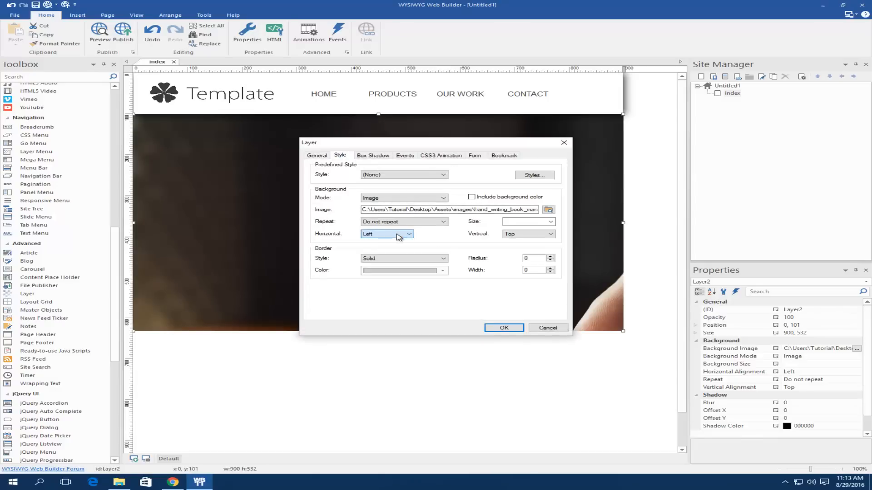
left_click(383, 237)
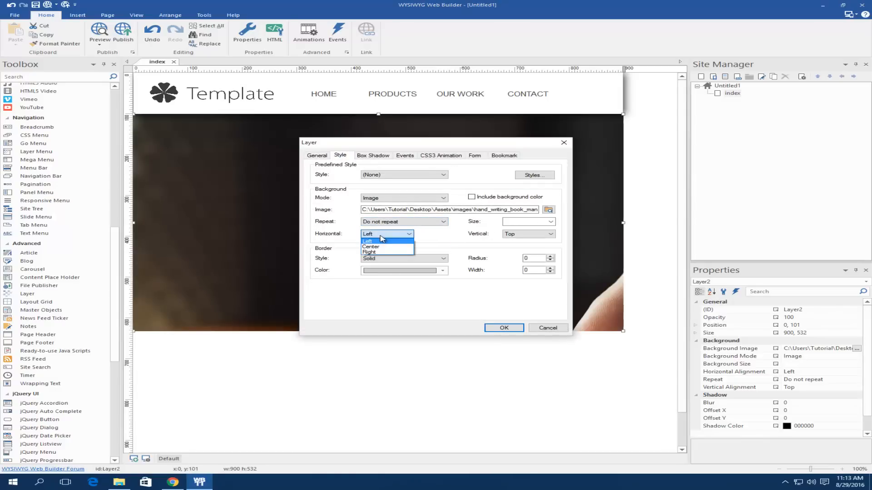
left_click(369, 246)
left_click(505, 329)
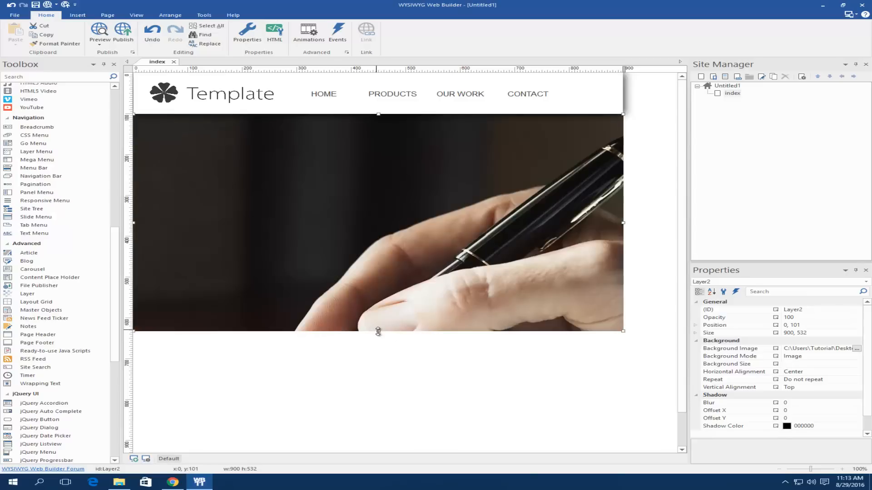
Step: Stretch the banner layer to about 695 pixels high and check it in a browser preview, closing the older previews
left_click_drag(378, 331, 375, 398)
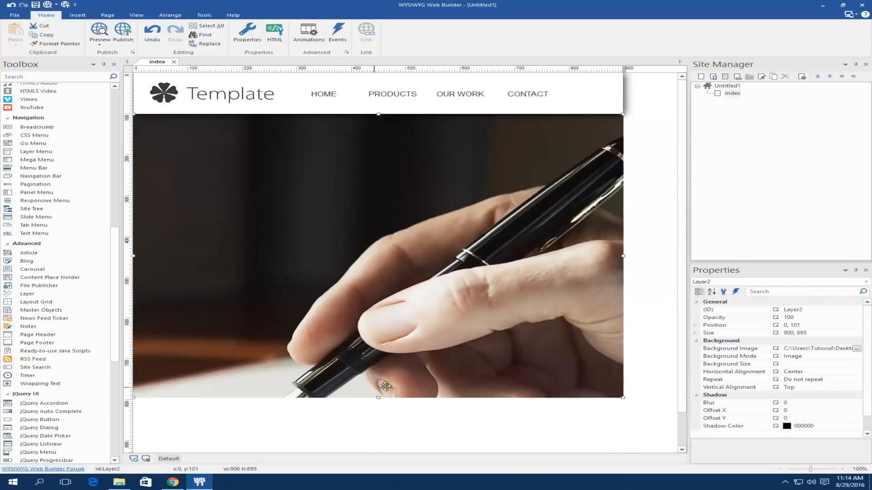
left_click(48, 5)
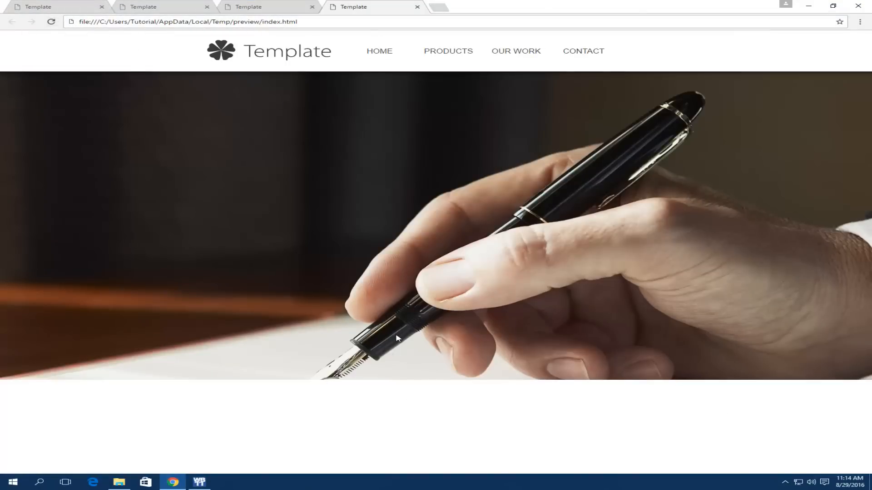
left_click(312, 8)
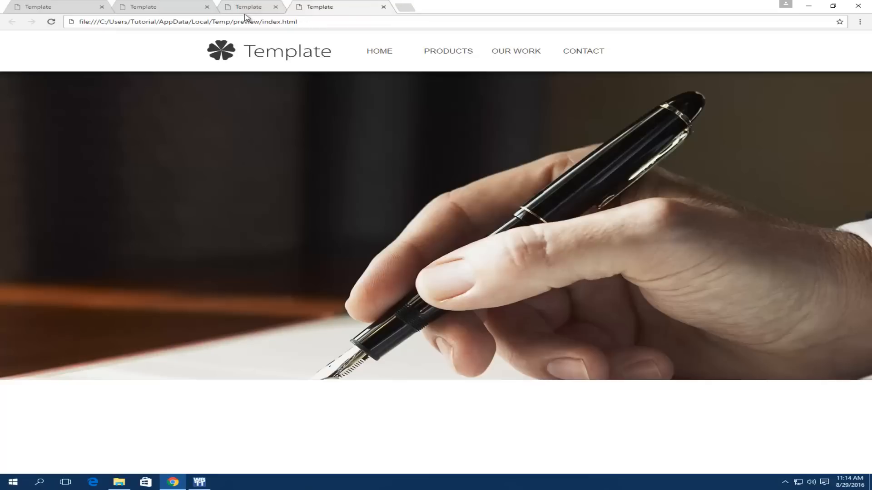
left_click(206, 7)
left_click(814, 8)
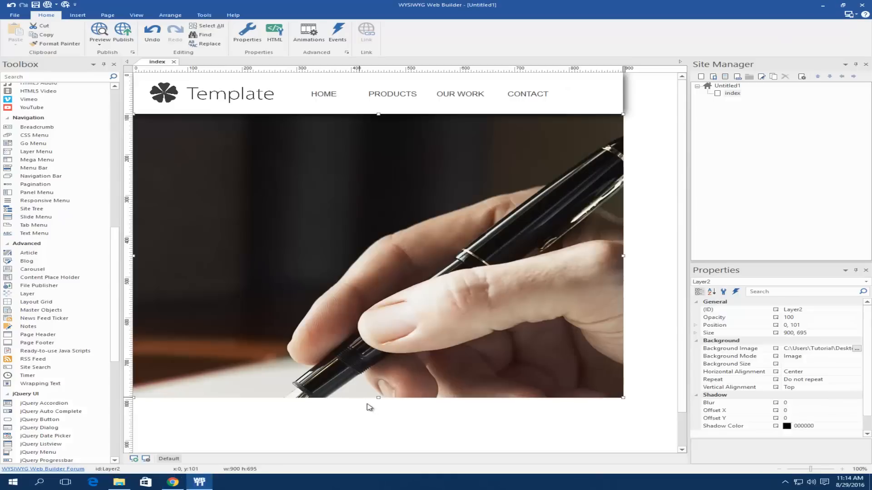
Step: Extend the banner layer downward past the pen's nib and compare its browser preview with the finished template site
left_click_drag(379, 399, 386, 436)
left_click(48, 5)
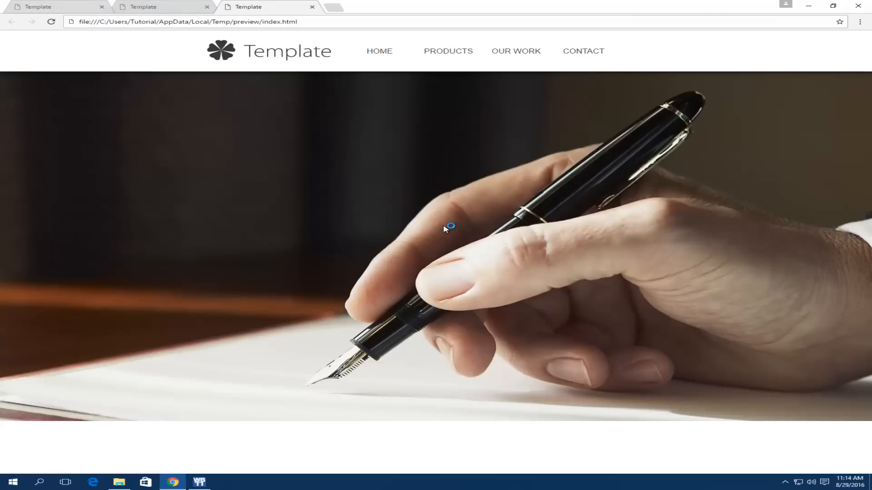
left_click(206, 6)
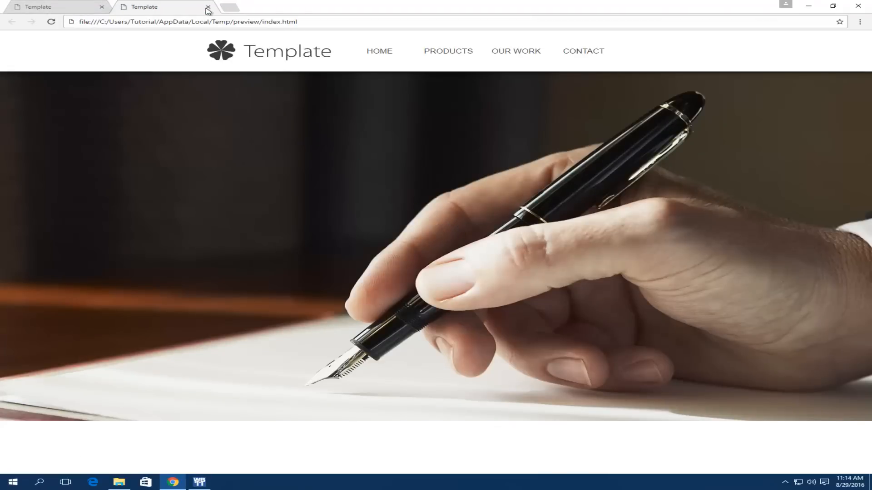
left_click(70, 10)
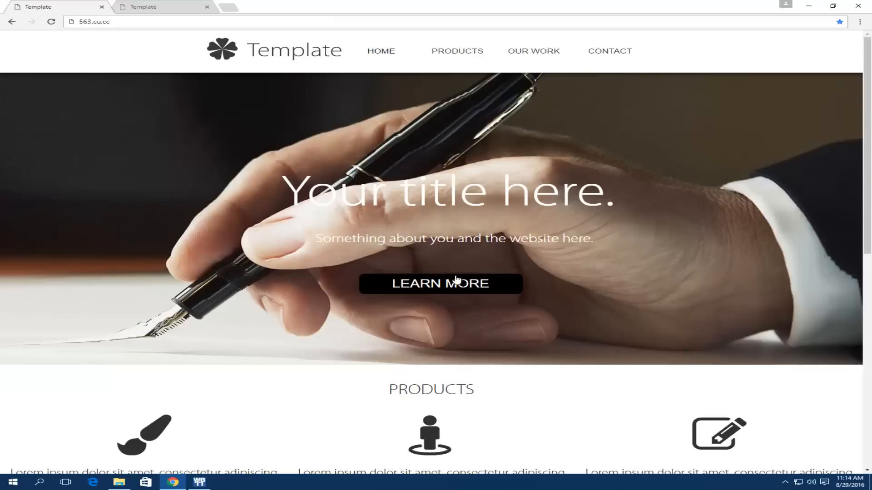
left_click(809, 7)
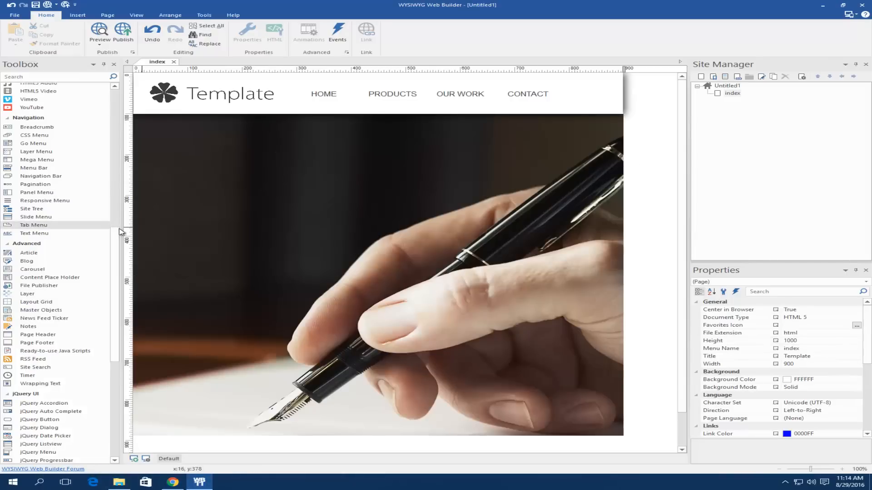
Step: Place a Text object on the banner at about 241, 317 and replace its placeholder with "Your title here."
left_click_drag(114, 230, 109, 90)
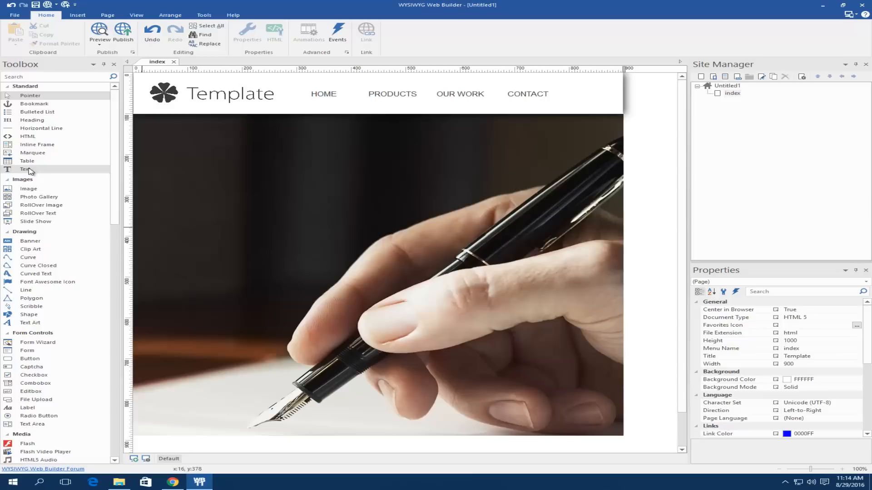
left_click_drag(27, 171, 264, 202)
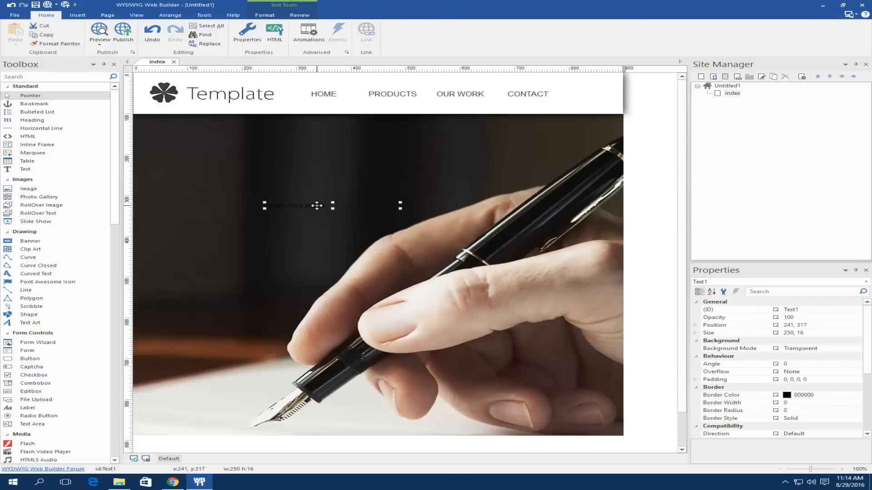
double_click(316, 205)
left_click_drag(327, 206, 92, 204)
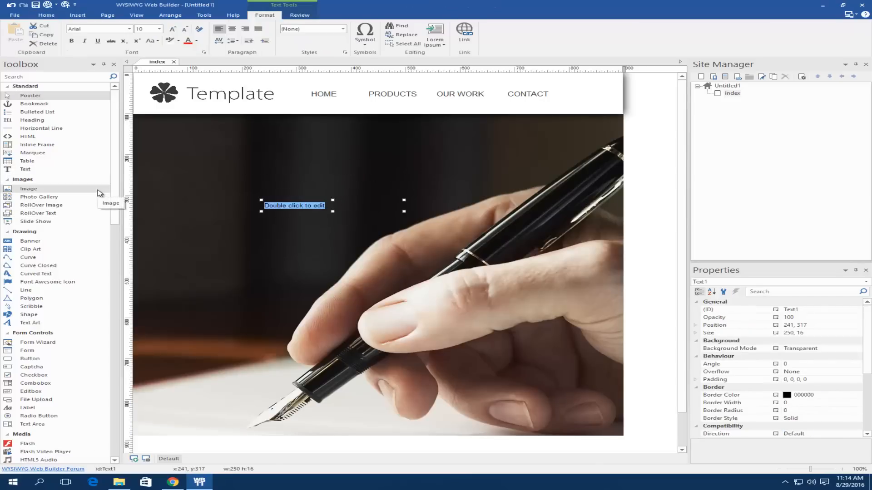
key("Delete")
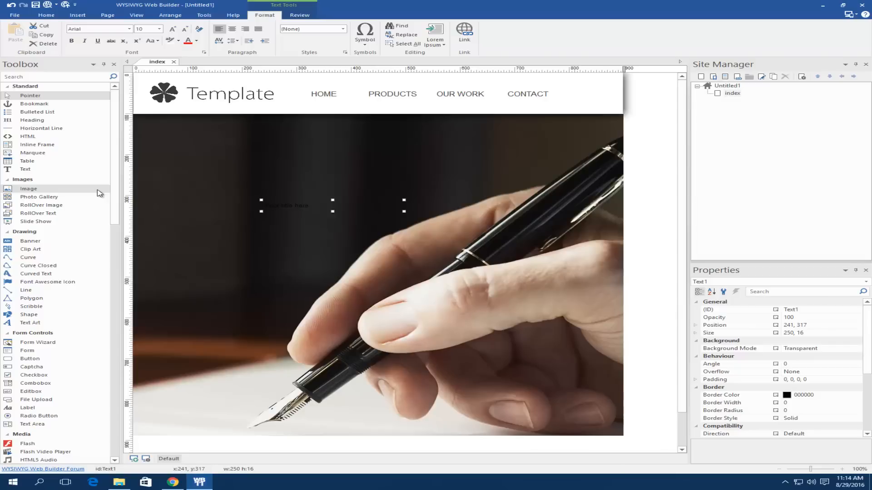
Step: Set the font size of the "Your title here." text on the banner to 72
left_click_drag(310, 207, 152, 217)
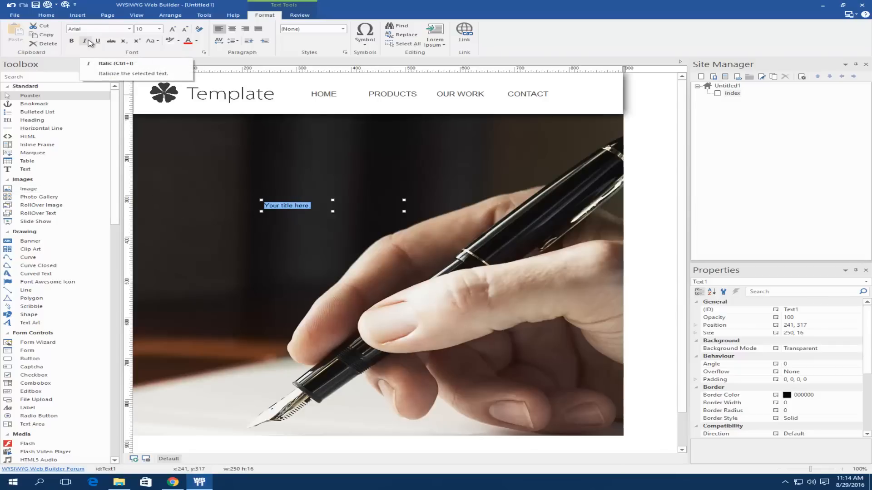
left_click(159, 29)
scroll(149, 57, "down", 2)
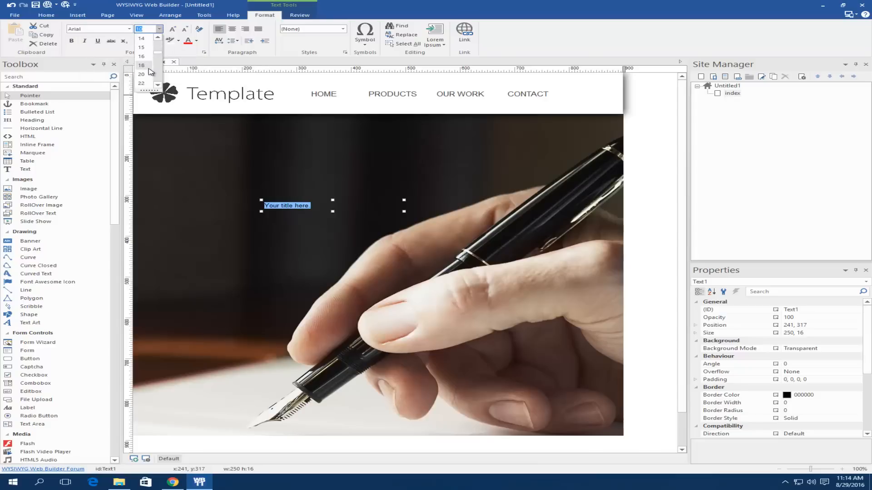
scroll(144, 75, "down", 3)
left_click(144, 83)
left_click(159, 29)
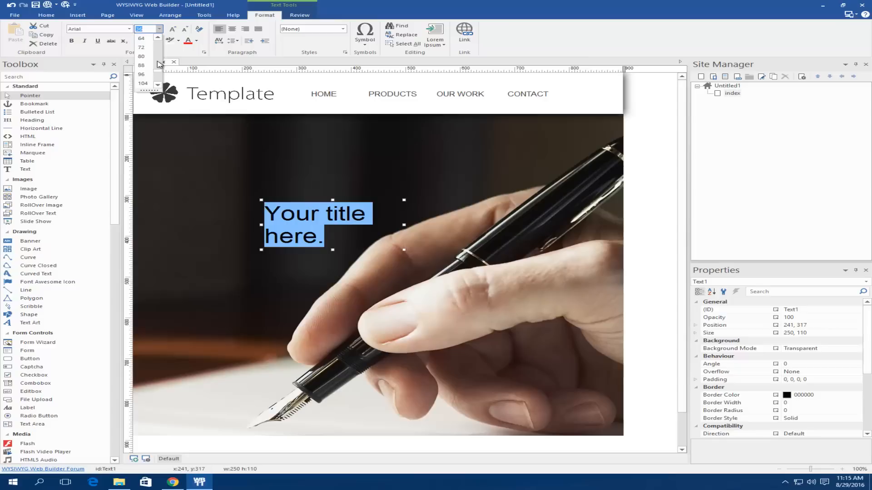
left_click_drag(155, 59, 156, 63)
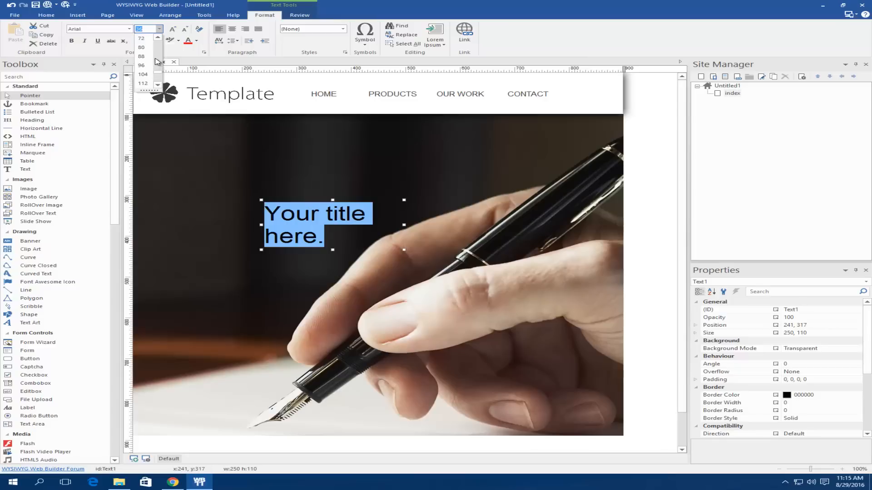
left_click(142, 38)
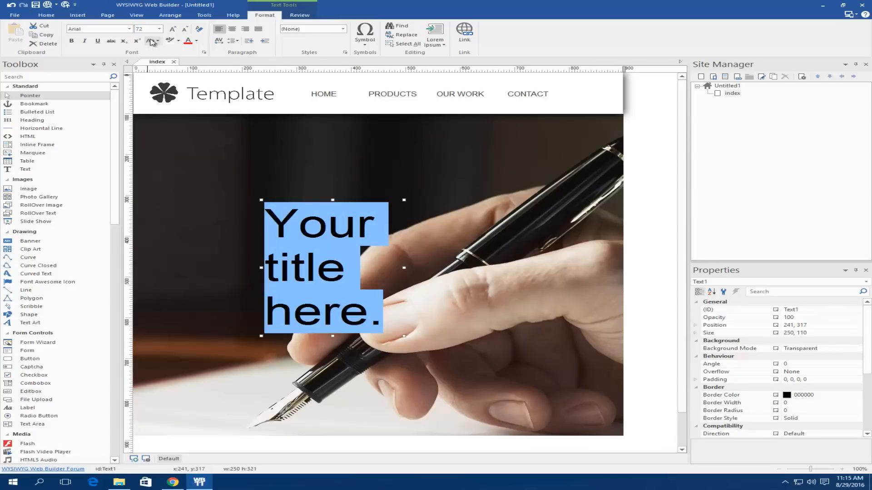
Step: Color the banner title text white and finish editing it
left_click(196, 40)
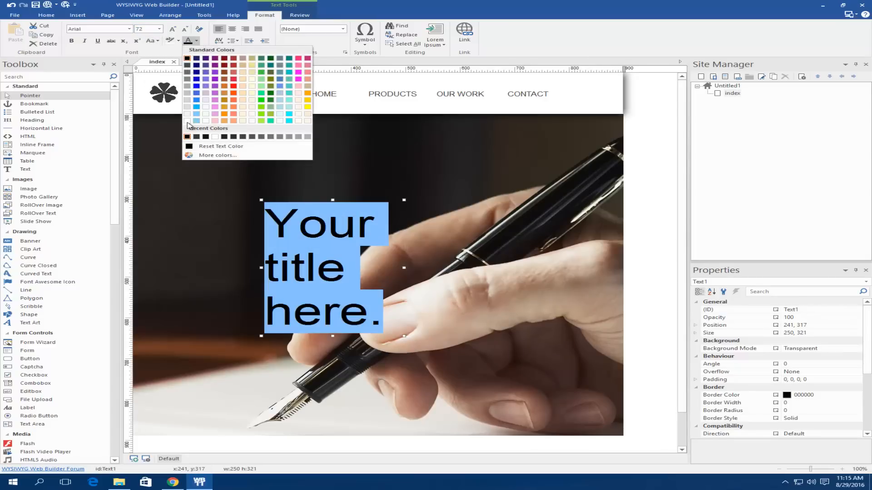
left_click(187, 120)
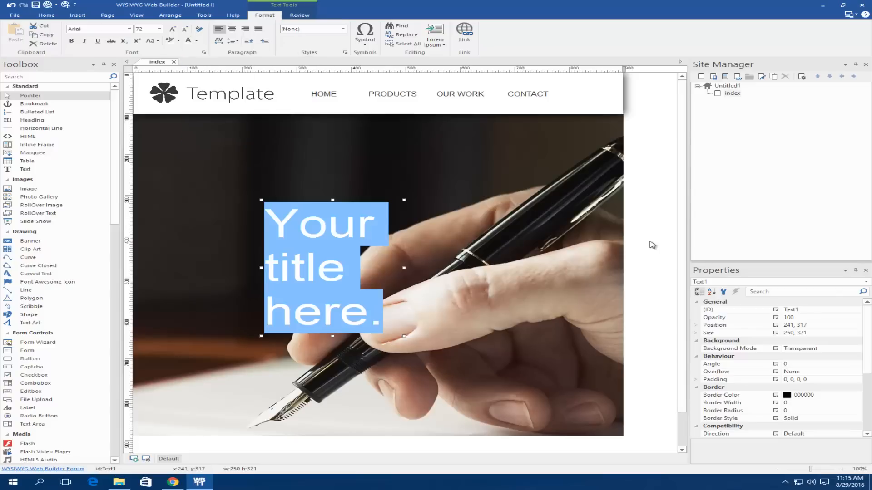
key("Escape")
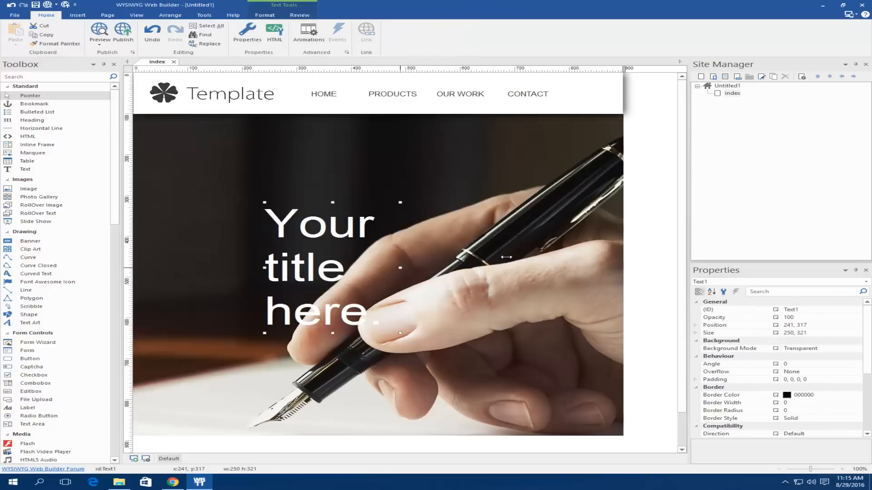
Step: Center the title text and enlarge its box to about 760 pixels wide at about 86, 337 so it fits on one line
left_click_drag(507, 257, 585, 245)
double_click(462, 250)
left_click_drag(462, 254, 205, 193)
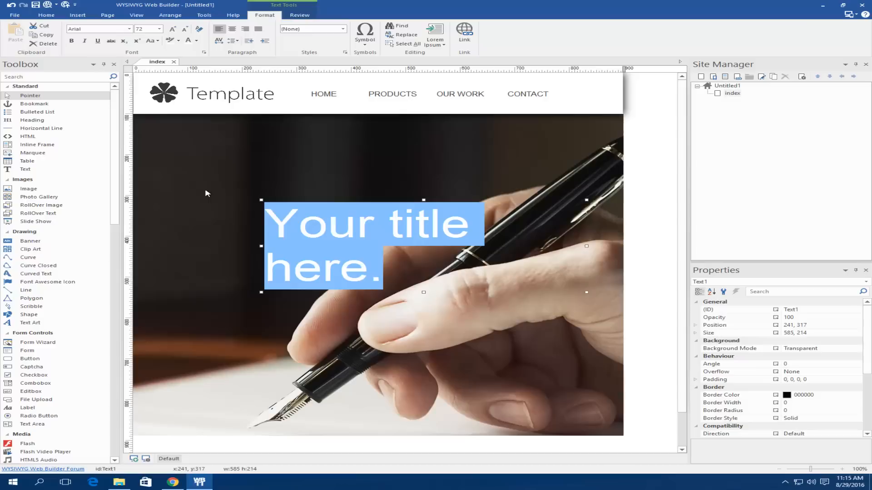
left_click(233, 30)
left_click(656, 142)
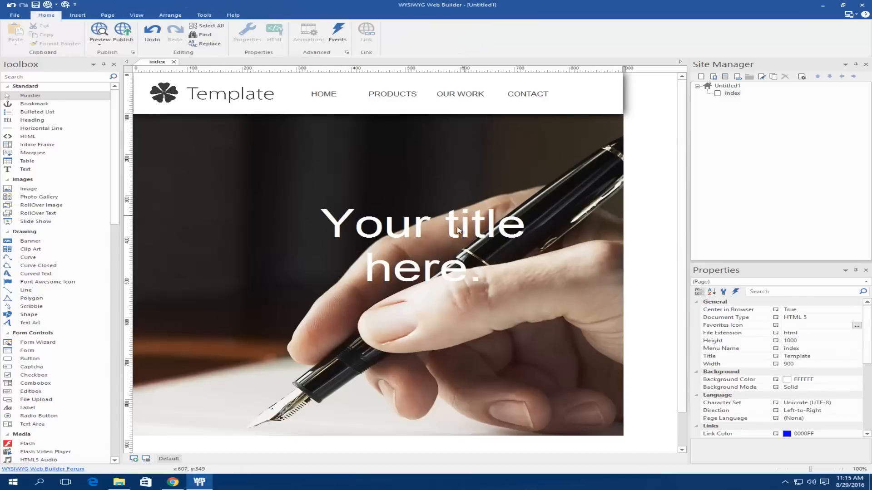
left_click_drag(459, 230, 357, 215)
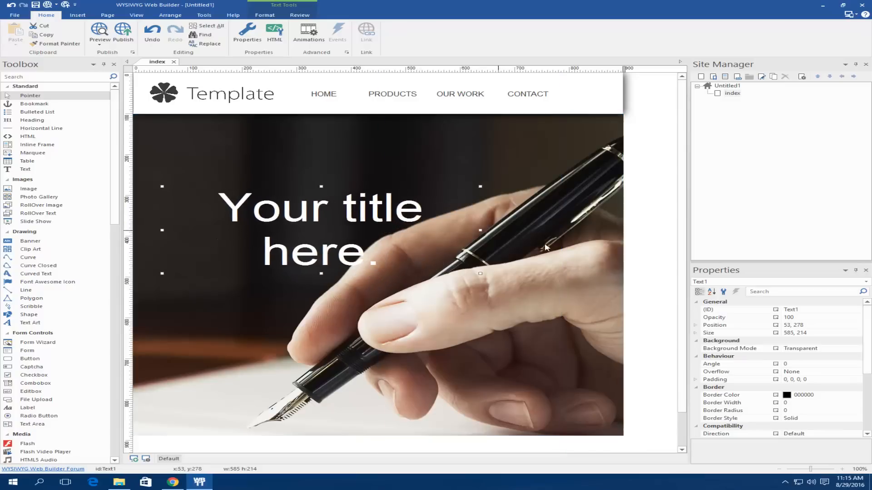
left_click_drag(480, 229, 573, 243)
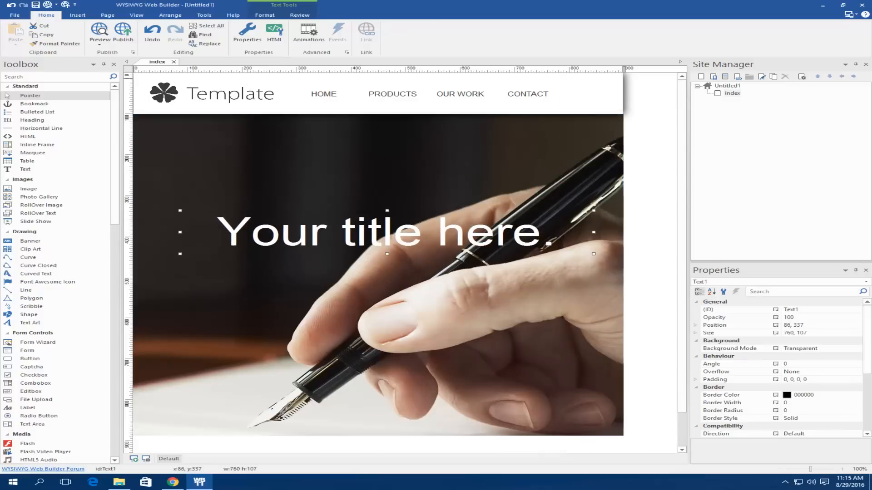
Step: Preview the page in the browser and compare its banner title with the finished template site
left_click(56, 4)
left_click(81, 18)
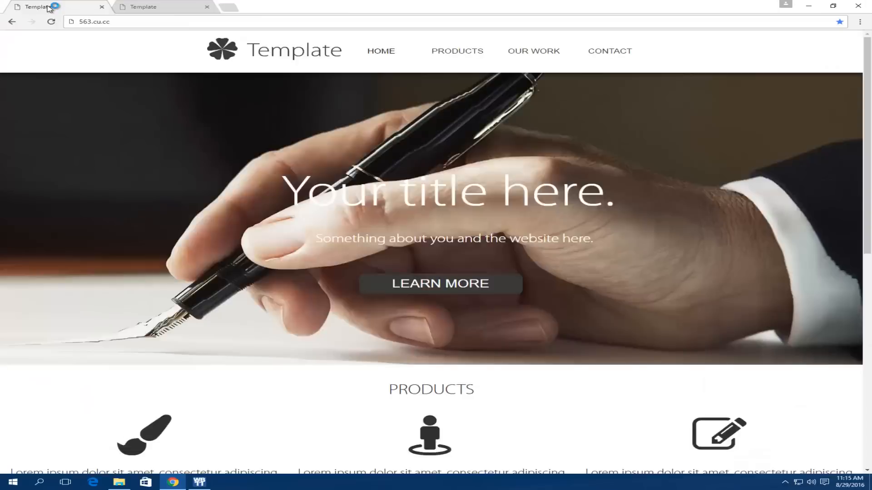
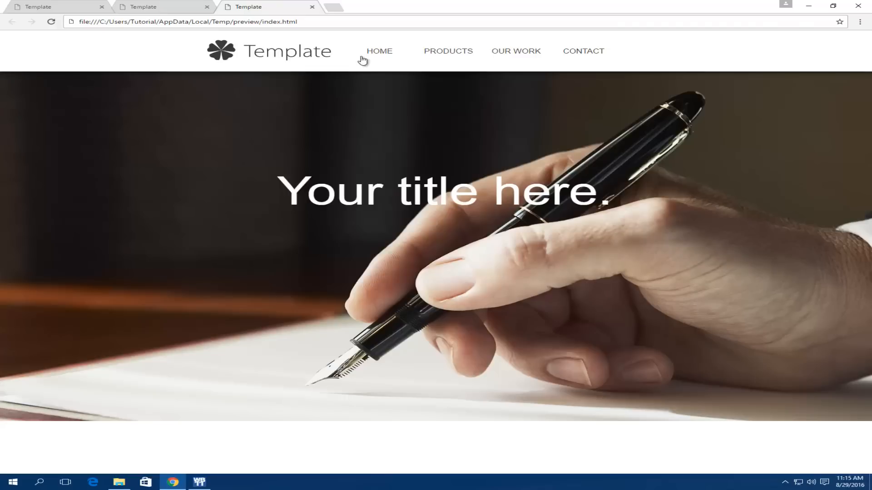
left_click(165, 10)
left_click(64, 9)
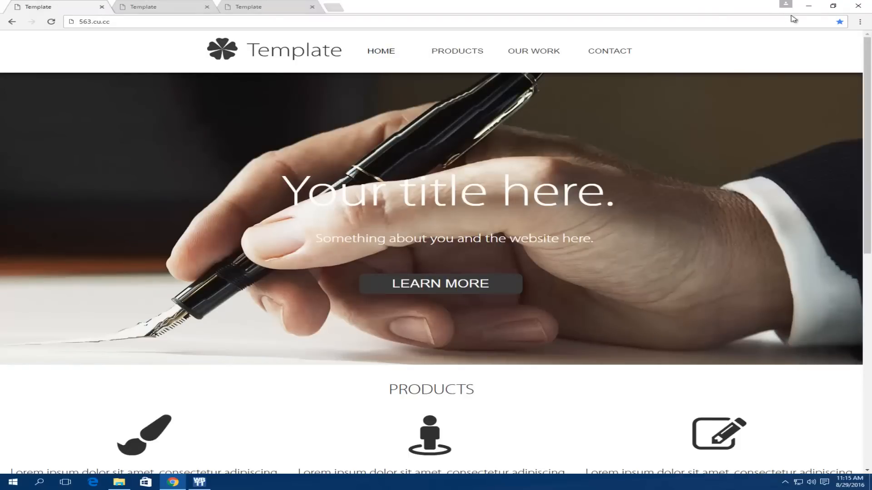
left_click(808, 6)
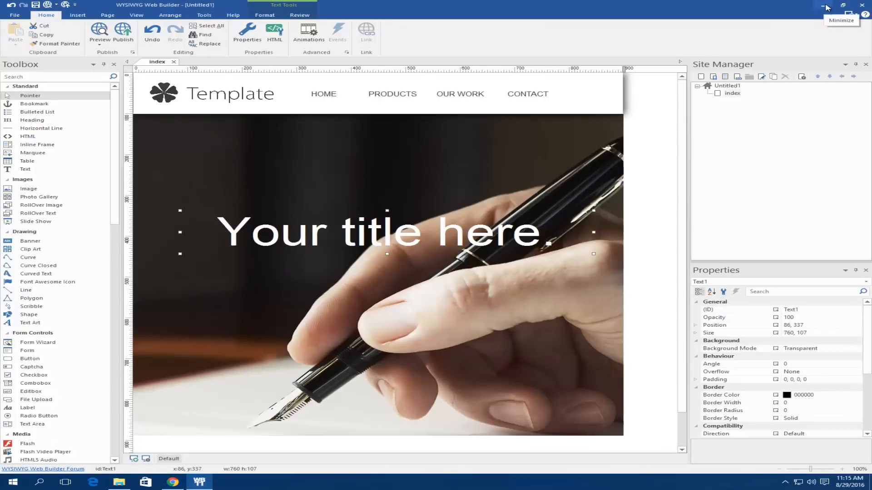
Step: Look up the MyriadPro-Light font file in the images folder inside Assets, then return to WYSIWYG Web Builder
left_click(824, 7)
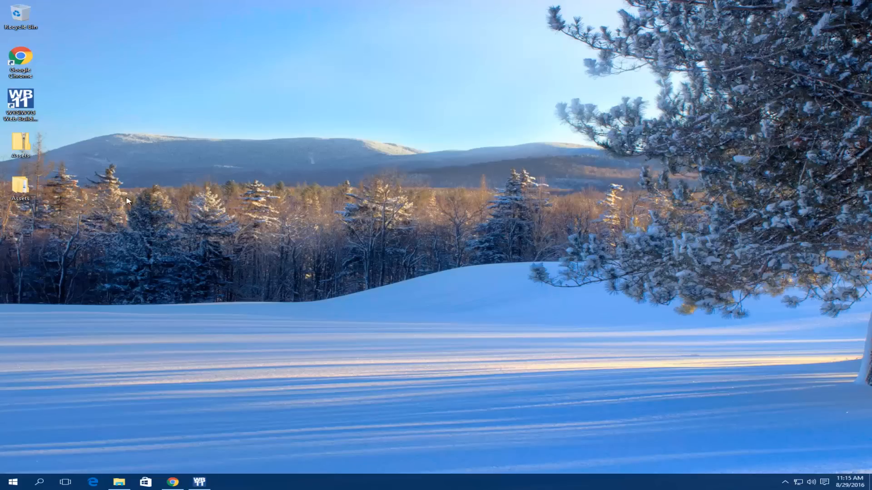
double_click(20, 186)
left_click(306, 205)
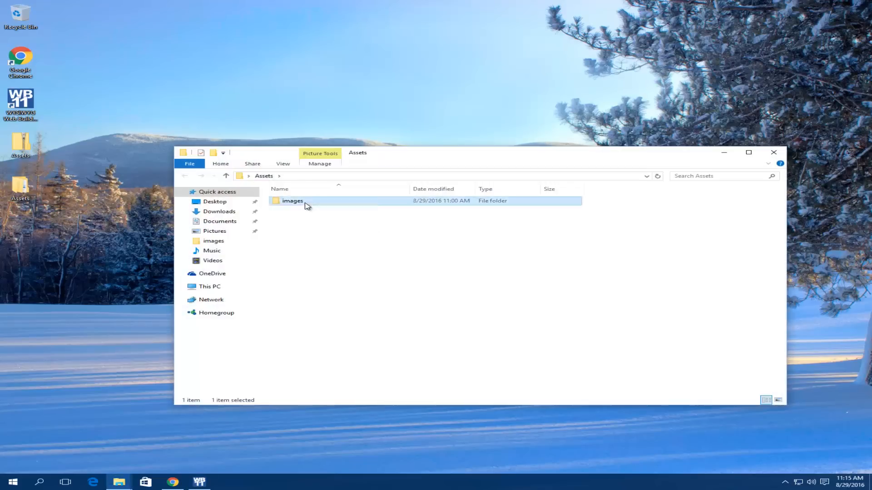
double_click(306, 205)
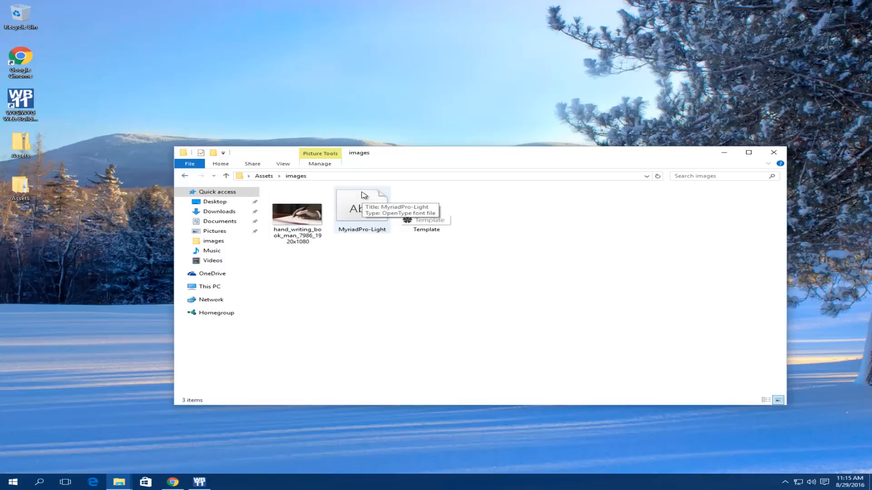
left_click(773, 152)
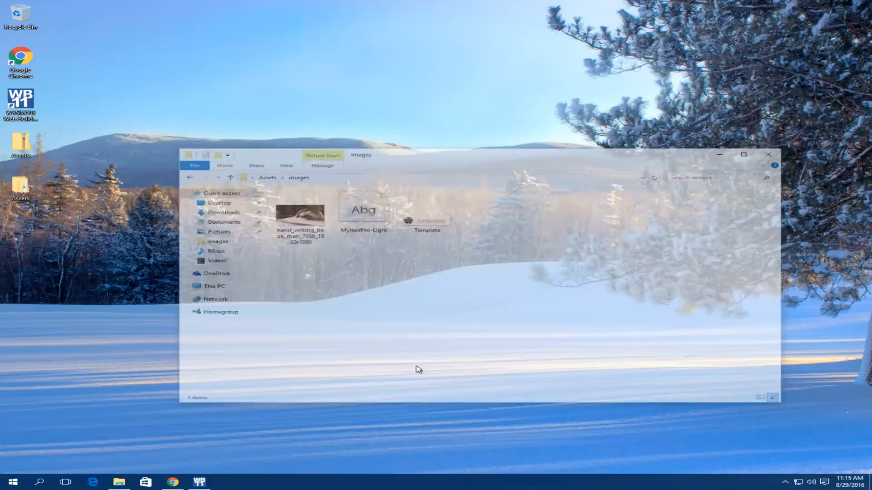
left_click(198, 482)
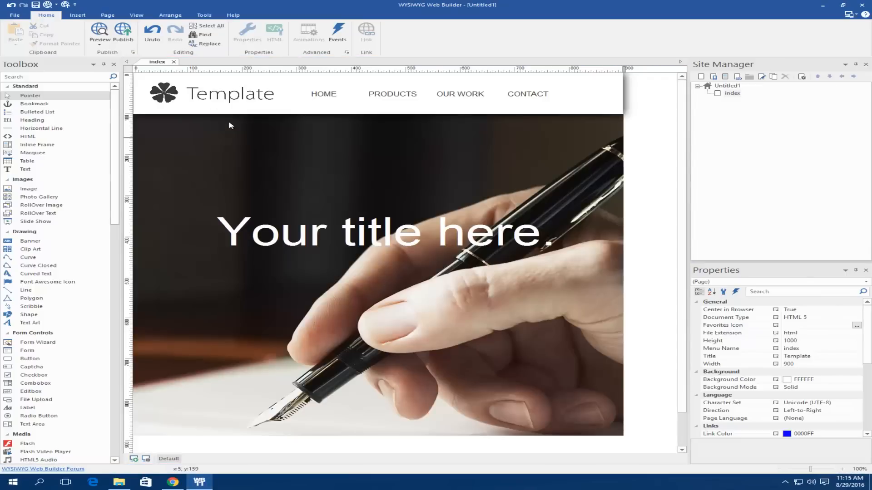
Step: Select the whole banner title text and check which fonts are offered for it
double_click(317, 232)
left_click_drag(555, 227, 154, 57)
left_click(129, 29)
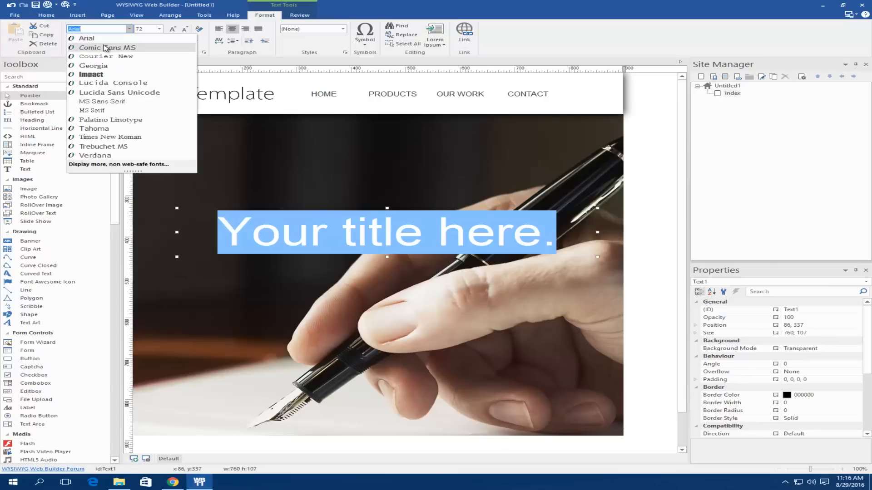
left_click(130, 29)
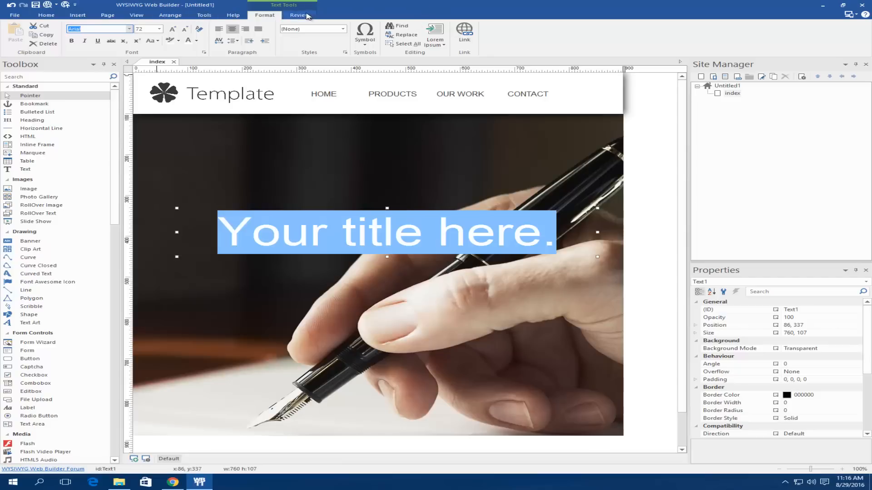
Step: Add Myriad Pro Light to the displayed web safe fonts in the program's User Interface options
left_click(233, 17)
left_click(205, 16)
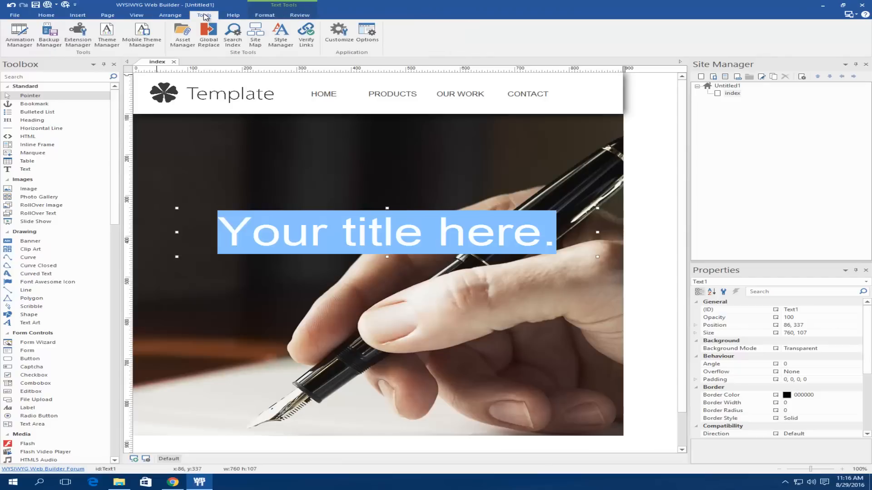
left_click(367, 41)
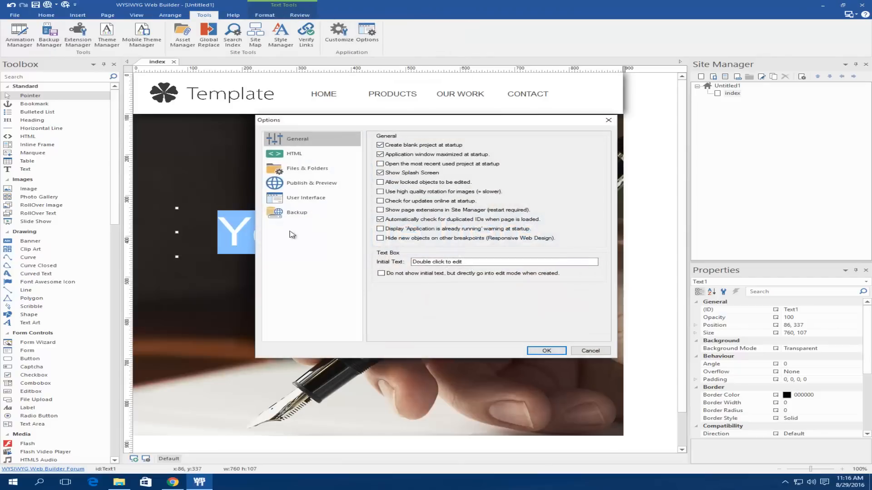
left_click(298, 199)
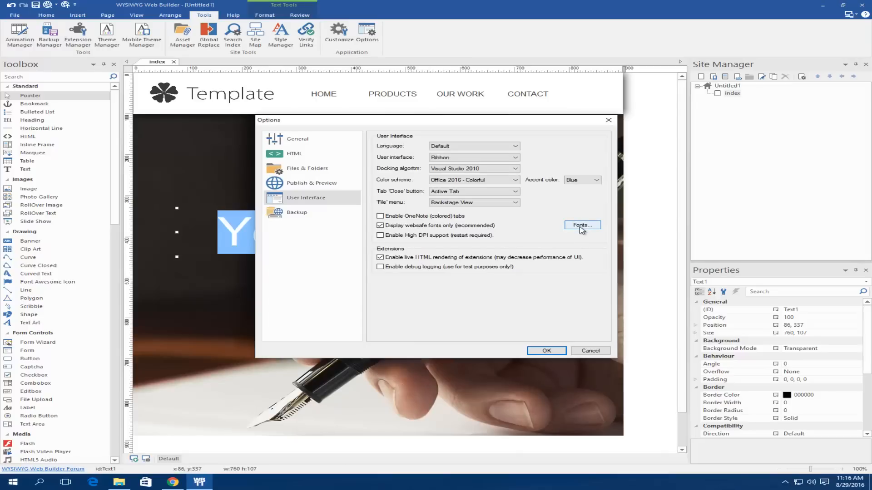
left_click(597, 229)
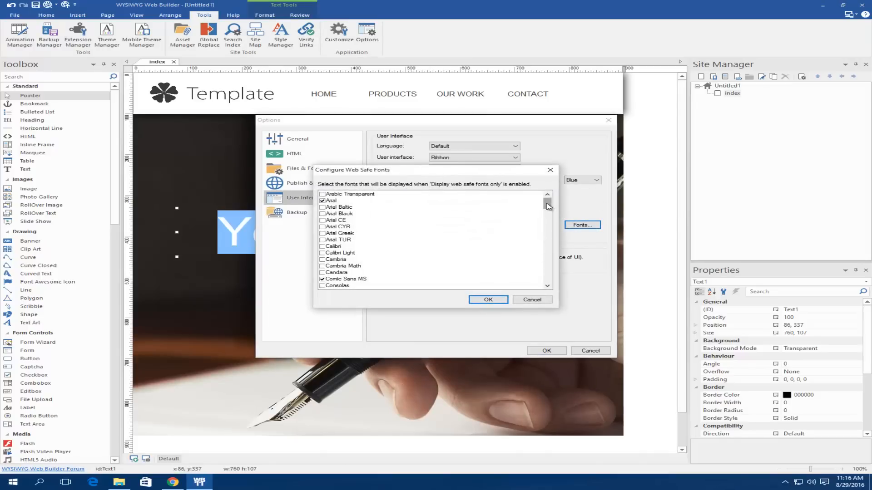
left_click_drag(547, 205, 551, 253)
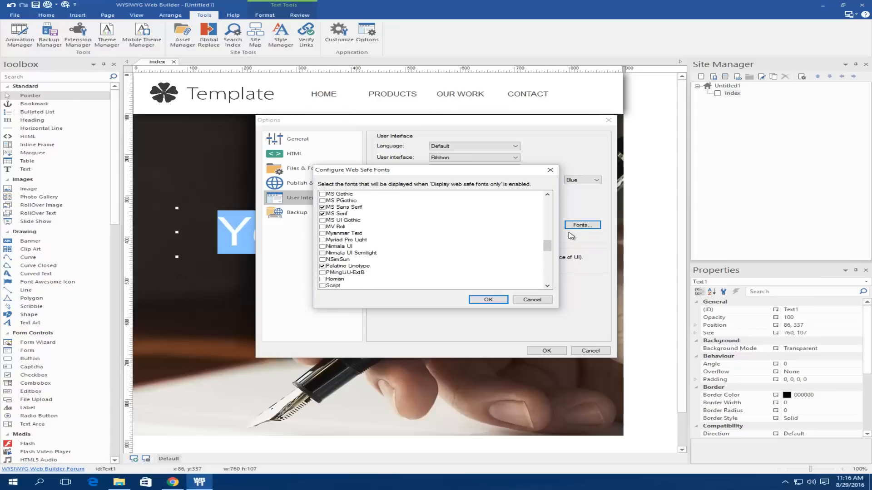
left_click_drag(550, 242, 551, 262)
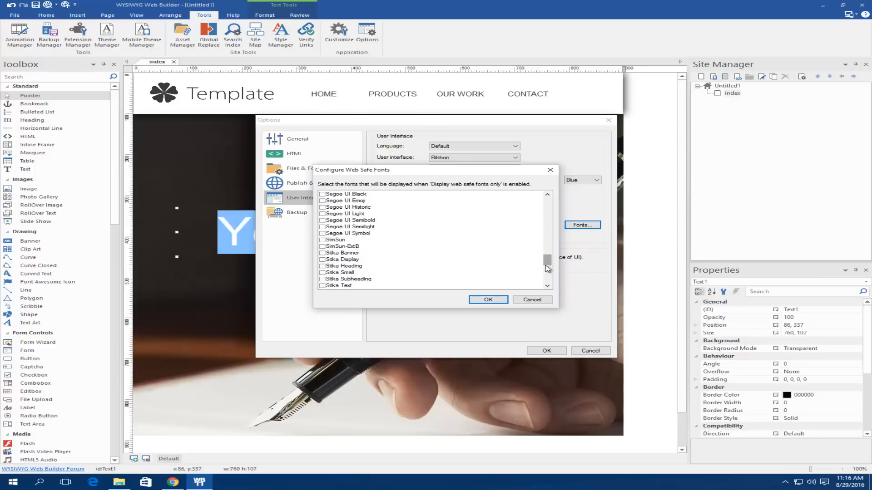
mouse_move(548, 265)
left_mouse_down()
mouse_move(548, 274)
mouse_move(547, 249)
left_mouse_up()
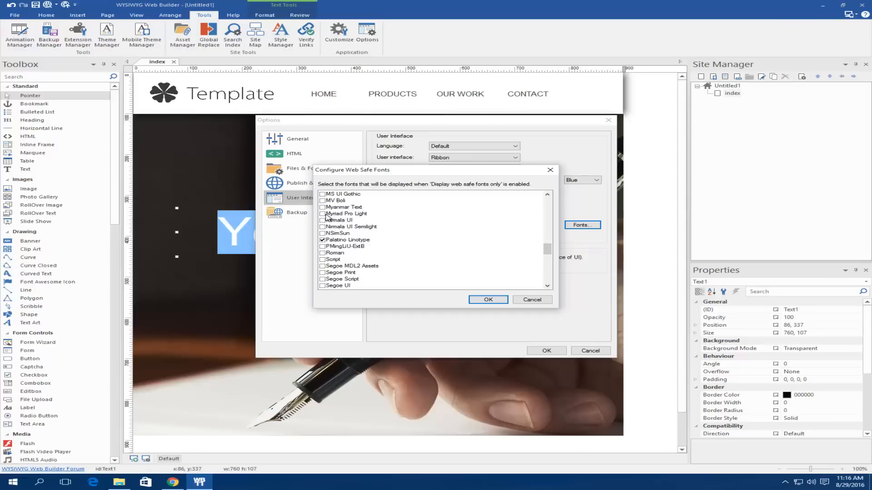
left_click(340, 214)
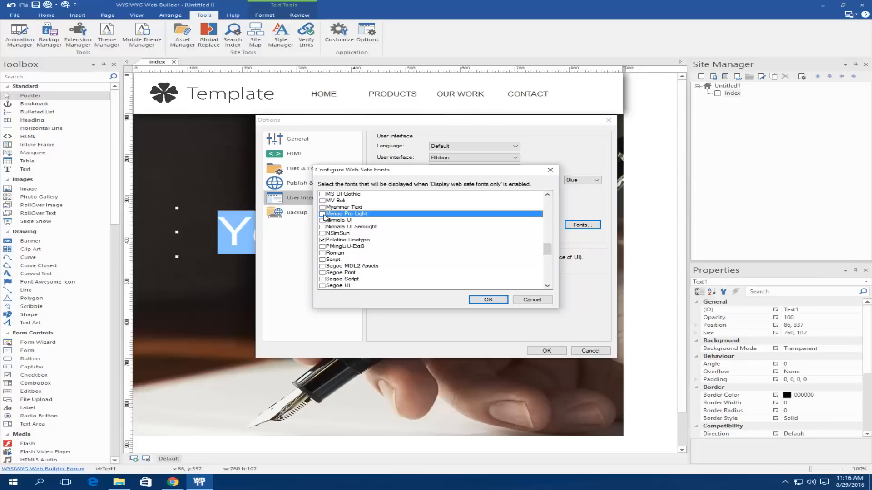
left_click(488, 299)
left_click(548, 351)
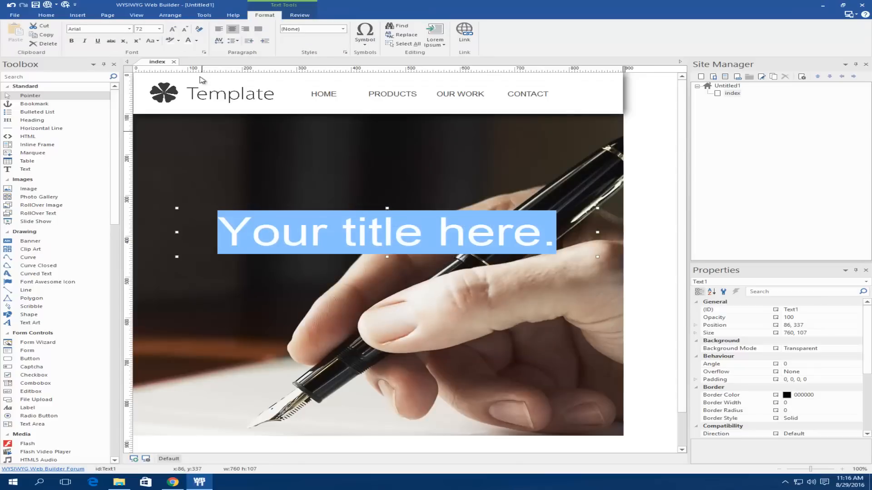
Step: Apply the Myriad Pro Light font to the selected banner title and finish editing it
left_click(129, 29)
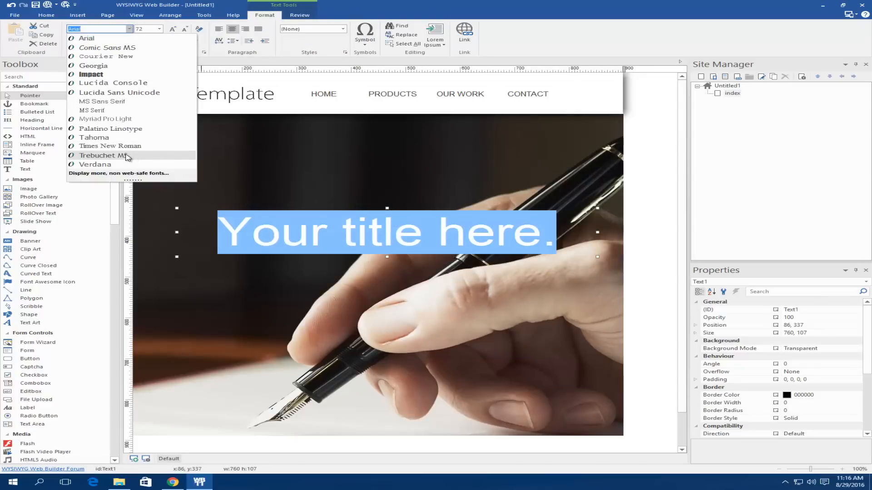
left_click(112, 120)
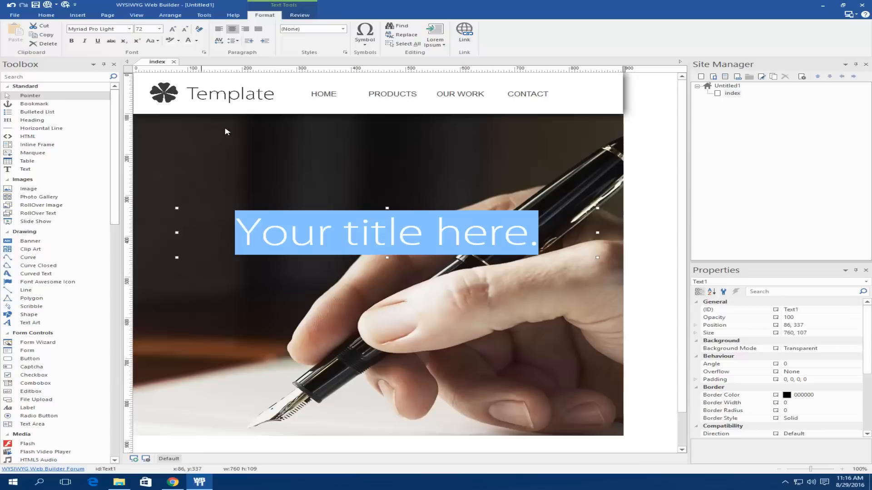
left_click(646, 195)
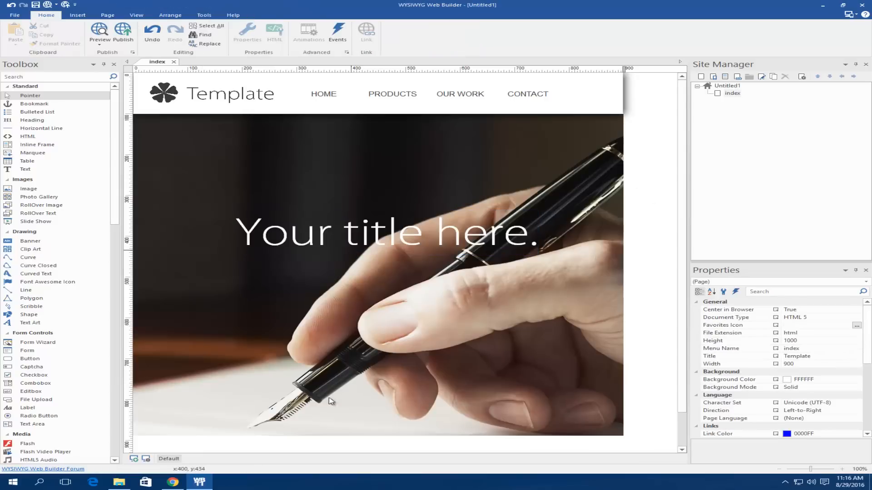
Step: Check the finished template site in Chrome, then add a text object about 250 px wide below the banner title in WYSIWYG Web Builder
left_click(172, 483)
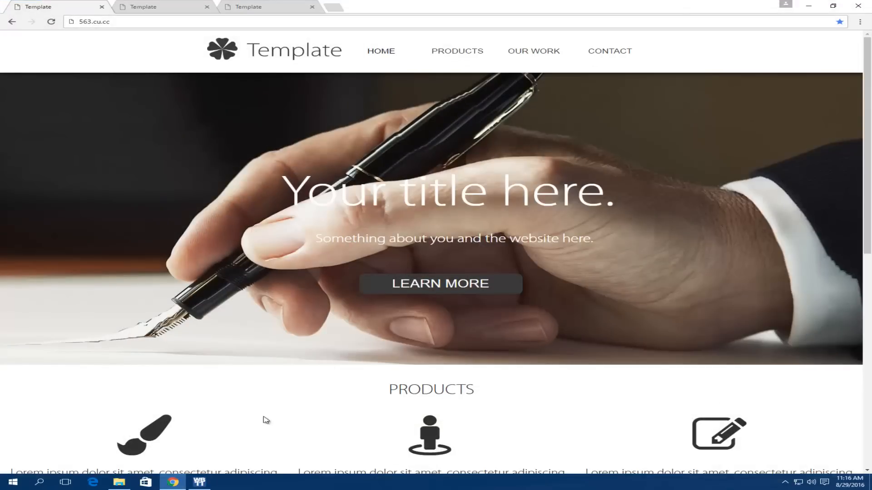
left_click(808, 6)
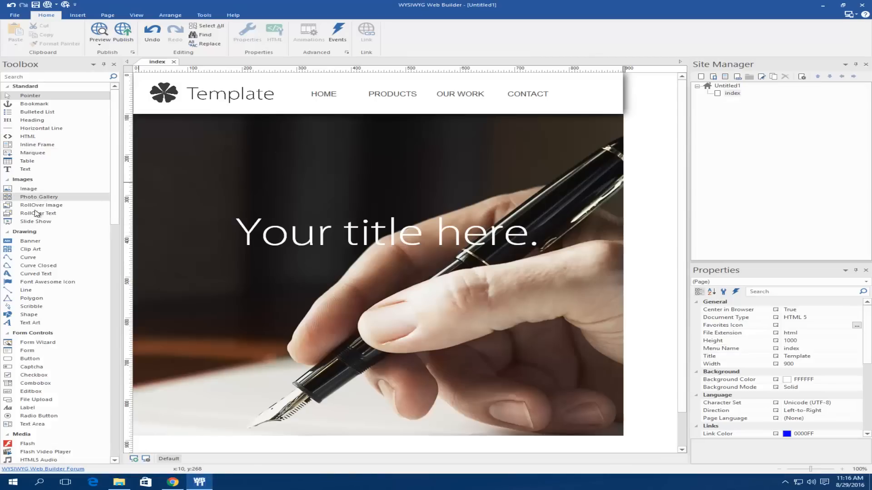
left_click_drag(22, 172, 341, 282)
double_click(378, 283)
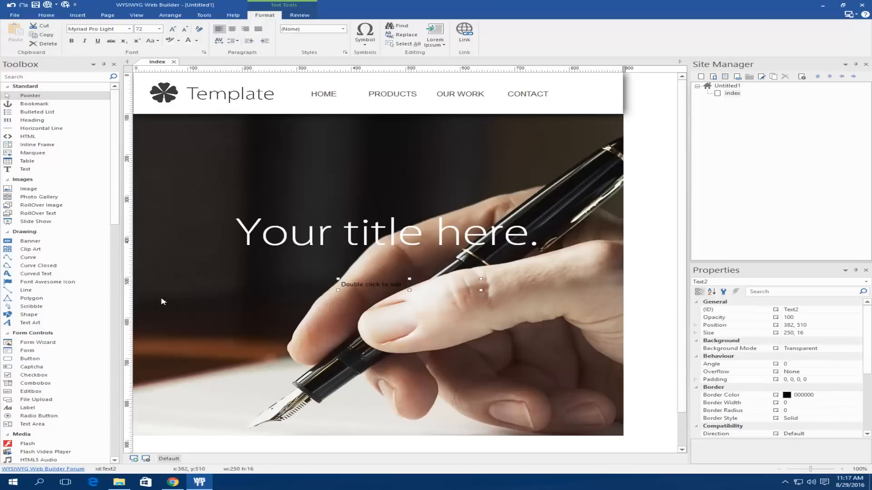
key("ctrl+a")
Step: Copy the tagline from the finished site and replace the new text object's content with "Something about you and the website here."
left_click(172, 482)
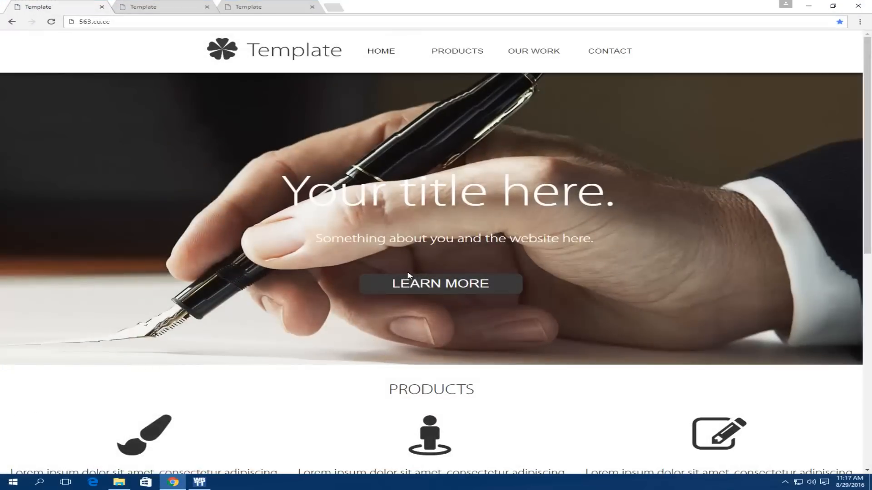
left_click_drag(441, 239, 318, 234)
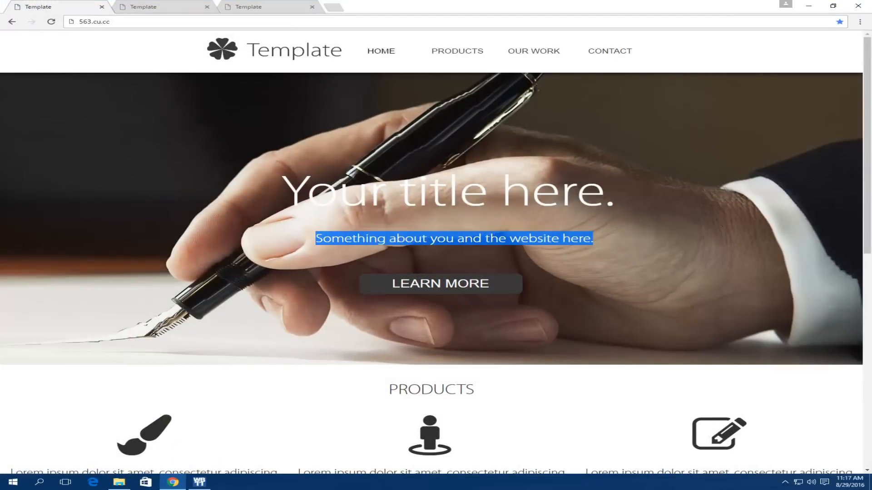
key("alt+Tab")
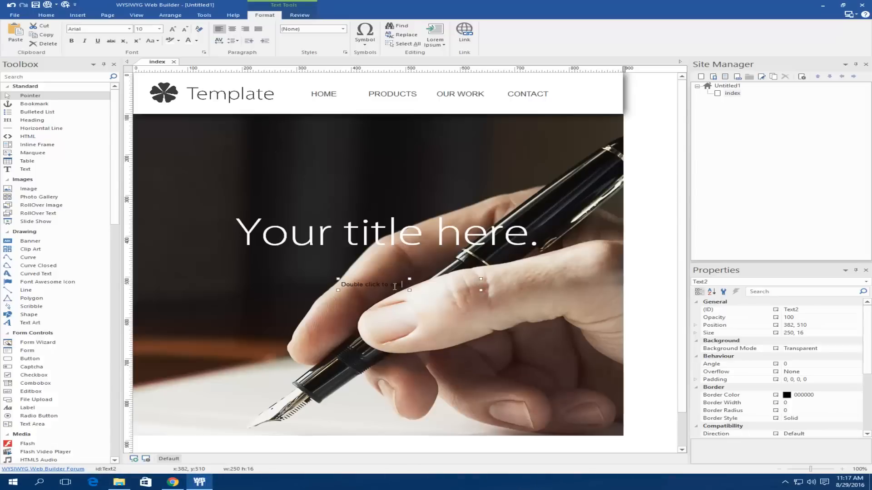
key("ctrl+a")
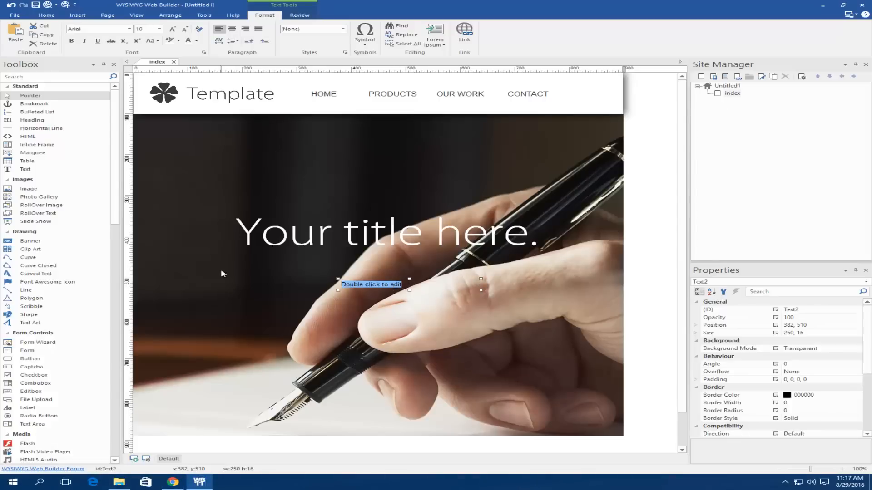
type("Something about you and the website here.")
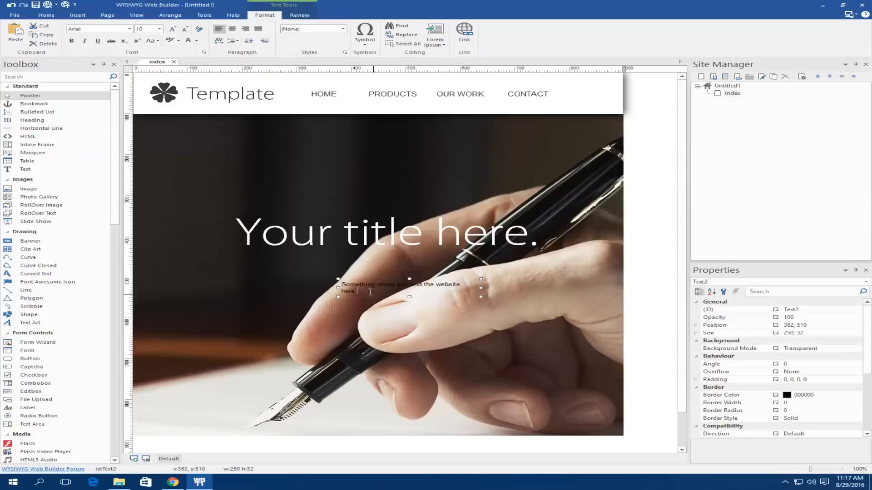
Step: Make the whole tagline text white and set its font to Myriad Pro Light
key("ctrl+a")
left_click(196, 40)
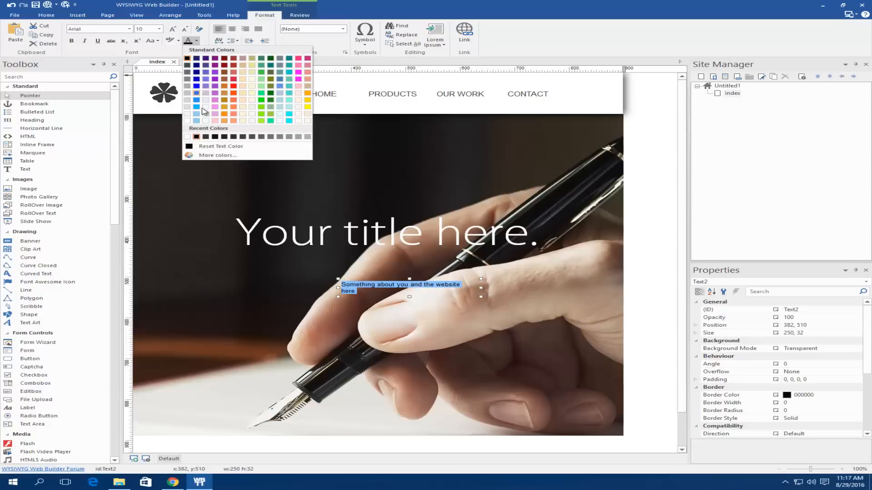
left_click(187, 121)
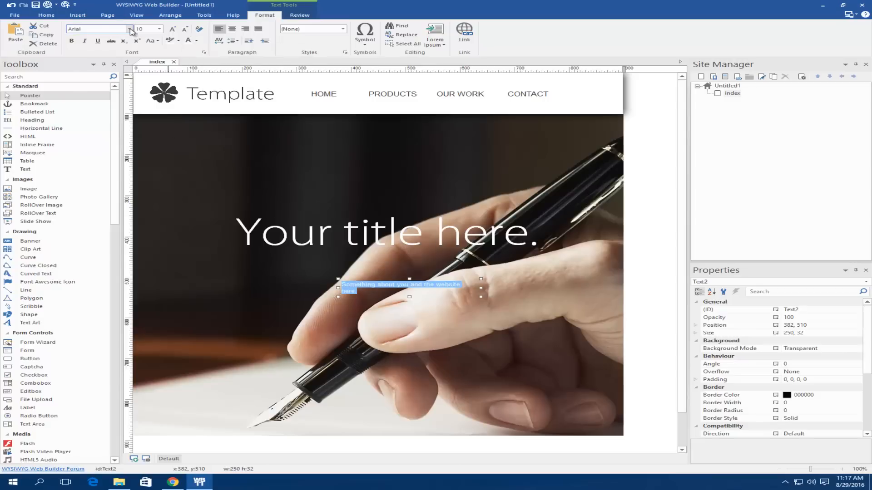
left_click(129, 29)
left_click(97, 119)
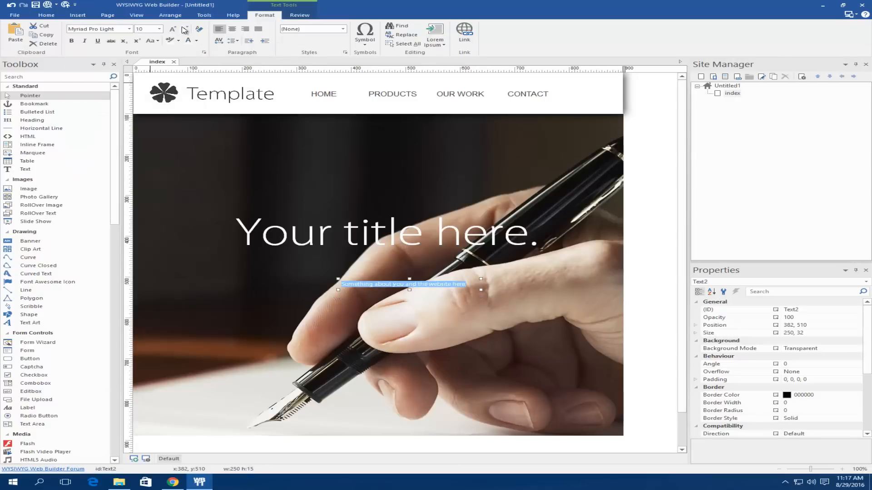
Step: Set the tagline's font size to 24 and centre its text
left_click(160, 28)
scroll(146, 61, "down", 1)
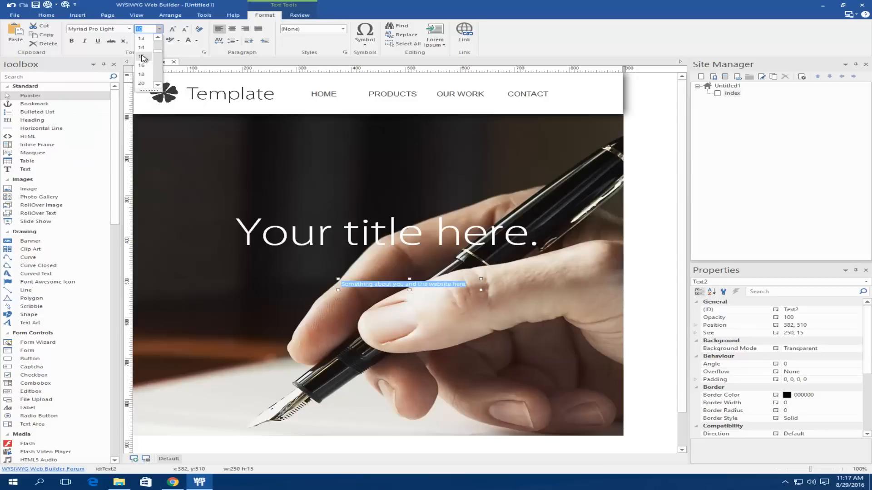
scroll(144, 66, "down", 2)
left_click(143, 67)
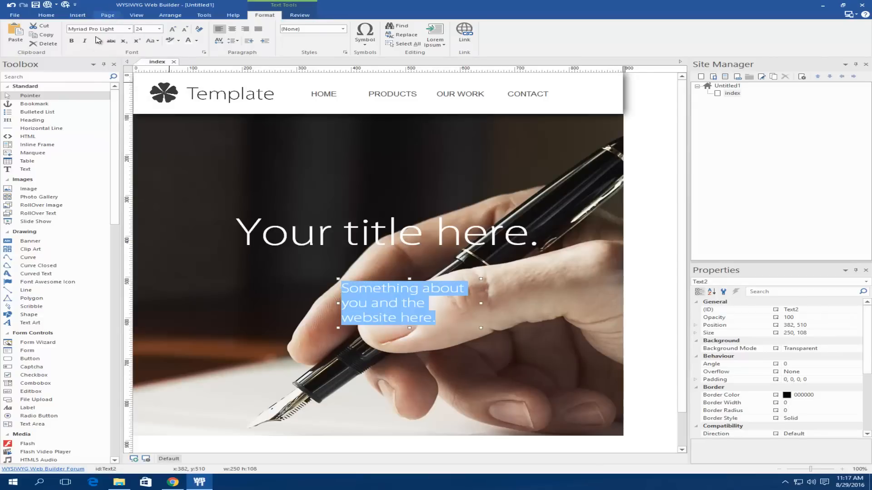
left_click(232, 29)
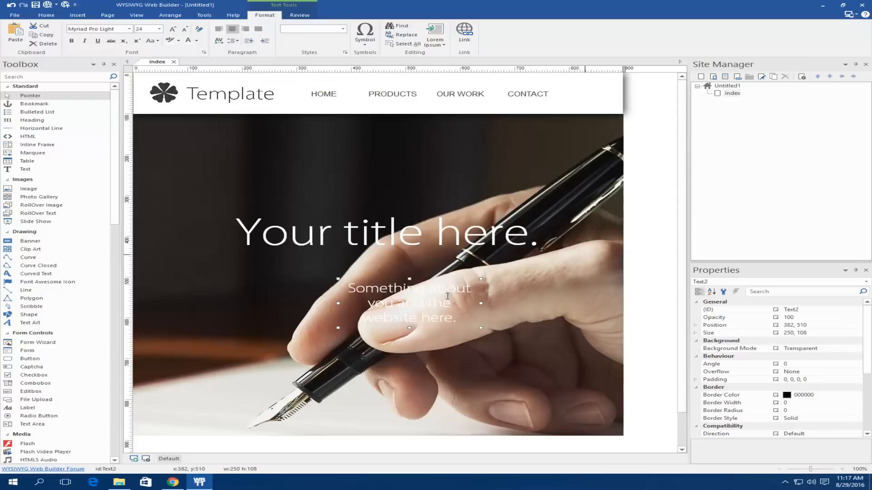
Step: Widen the tagline's text box on both sides to about 594 px so the sentence fits on one line
left_click(676, 255)
left_click(447, 312)
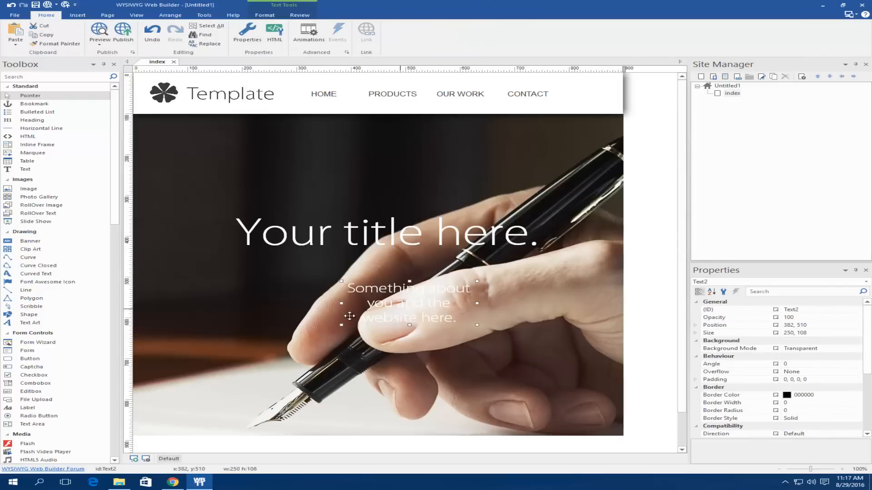
left_click(340, 304)
left_click(356, 304)
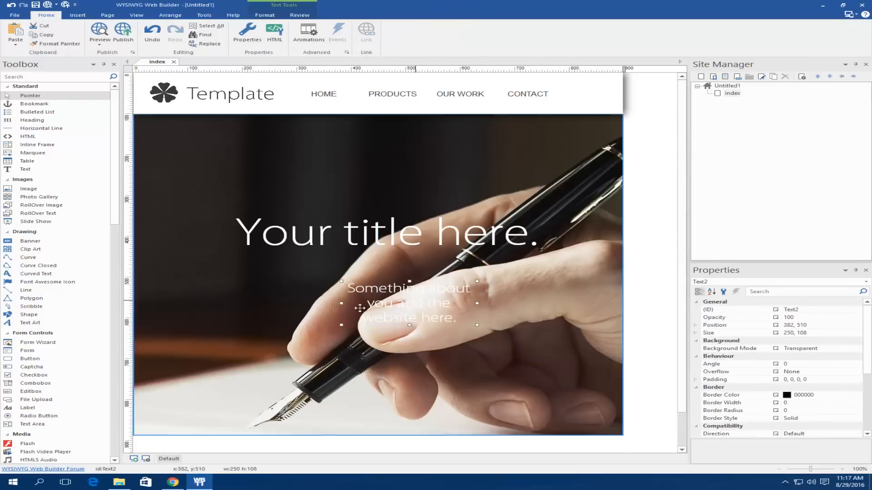
left_click_drag(340, 304, 231, 303)
left_click_drag(476, 296, 196, 288)
Step: Set the tagline's font size to 22 and finish editing the text
double_click(541, 290)
left_click(159, 29)
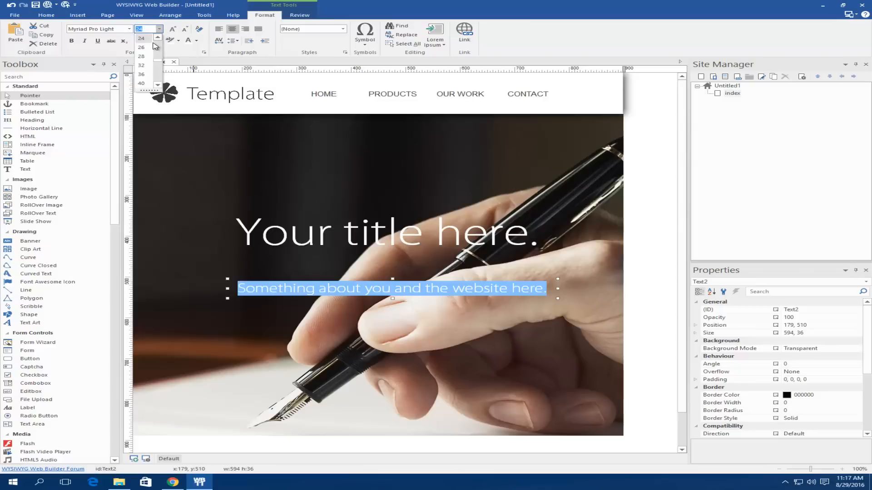
left_click(142, 56)
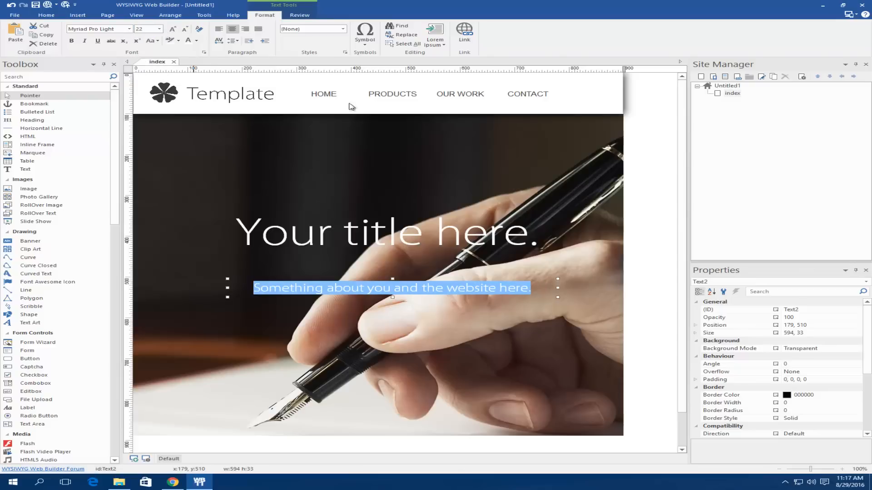
left_click(664, 199)
Step: Move the tagline to about 169, 504 below the banner title, comparing its spacing with the finished site in Chrome
left_click_drag(427, 288, 424, 273)
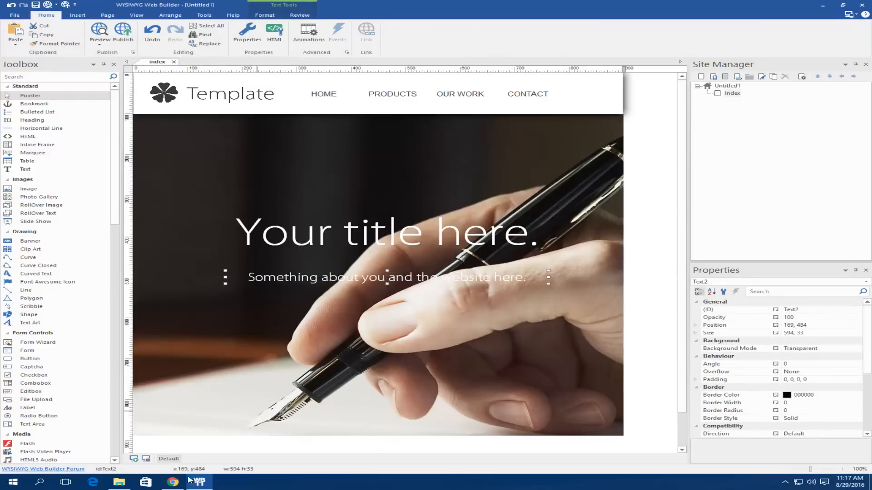
left_click(172, 482)
left_click(491, 159)
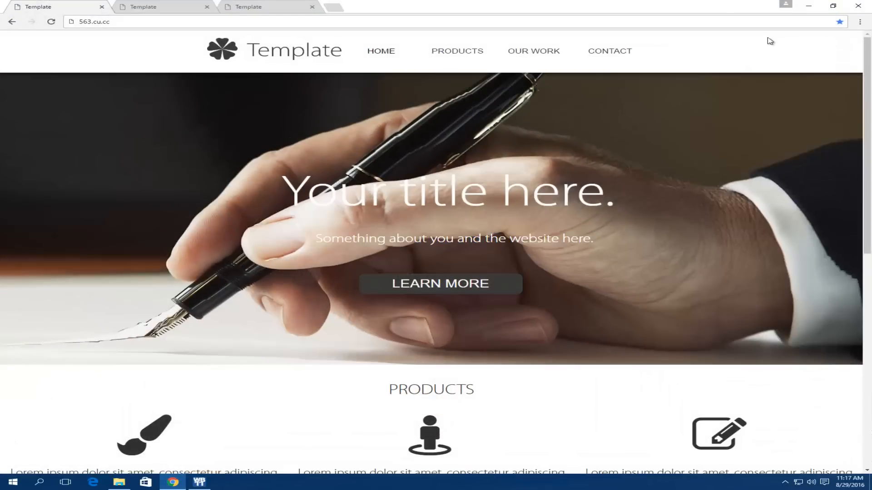
left_click(808, 9)
left_click_drag(389, 272, 389, 282)
Step: Set the whole tagline's font size to 20 and finish editing the text
double_click(389, 283)
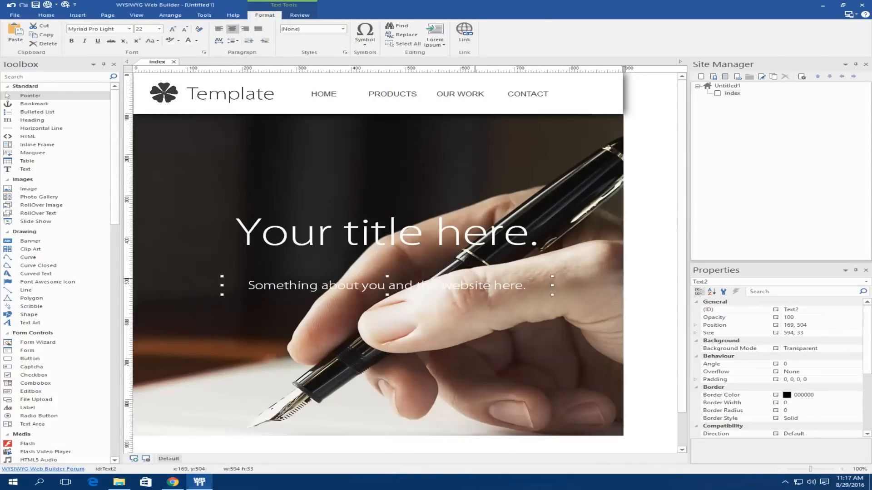
key("ctrl+a")
left_click(159, 29)
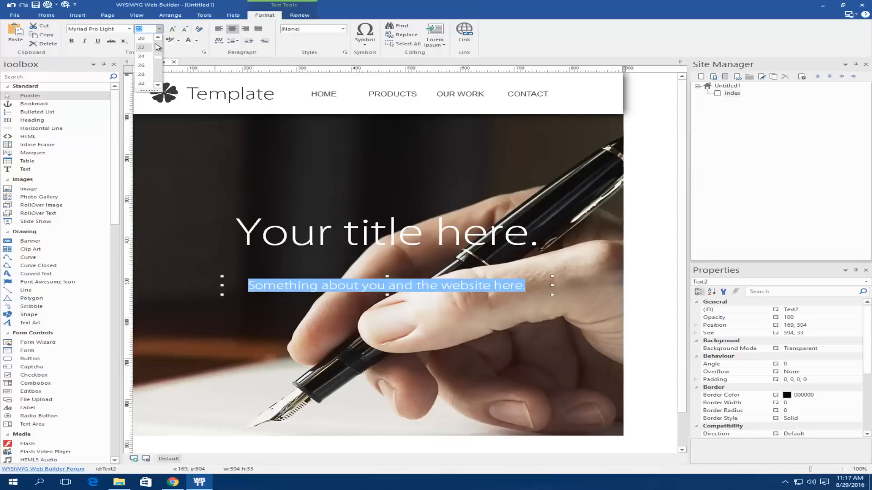
left_click(141, 38)
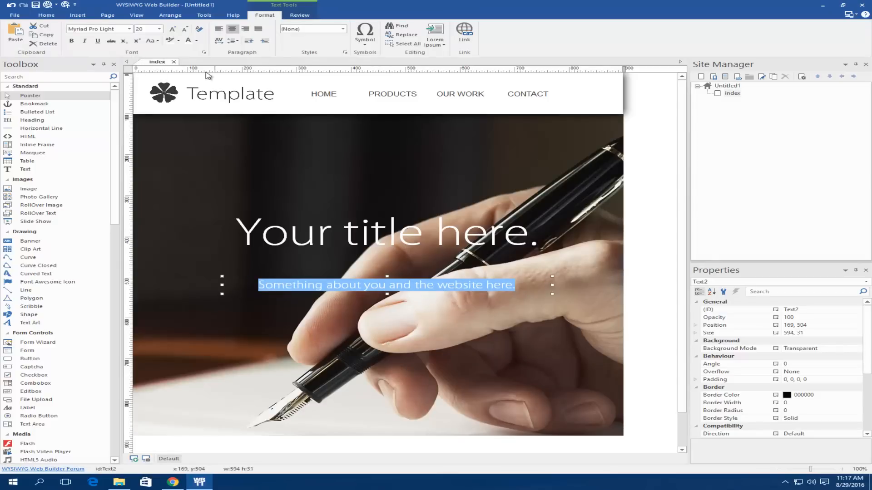
left_click(660, 232)
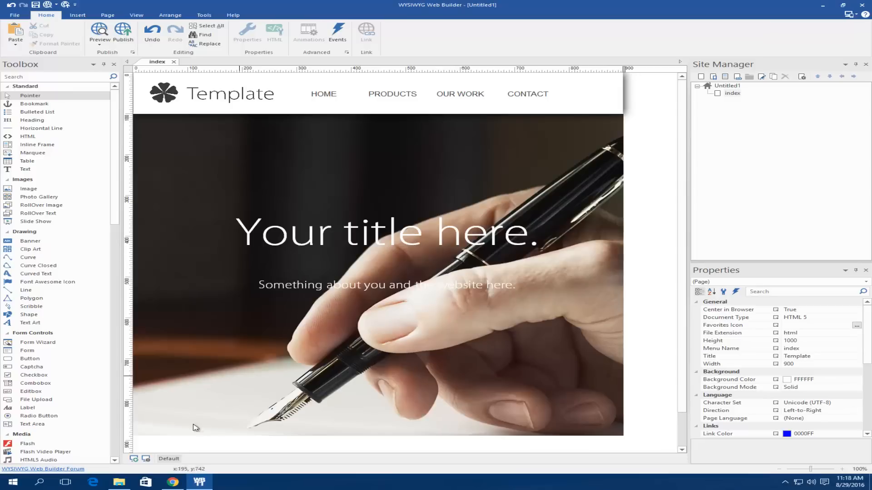
Step: Check the finished site's button, then add a CSS Menu below the tagline at about 418, 610 and open its properties
left_click(173, 482)
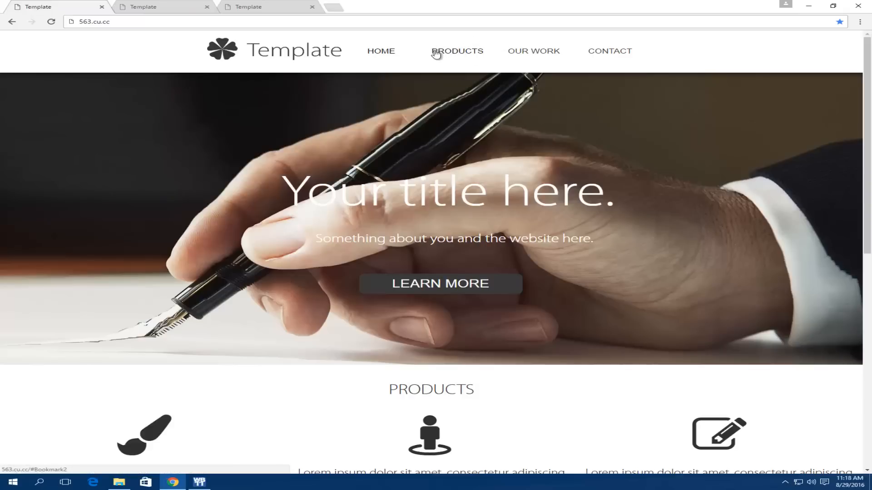
left_click(858, 5)
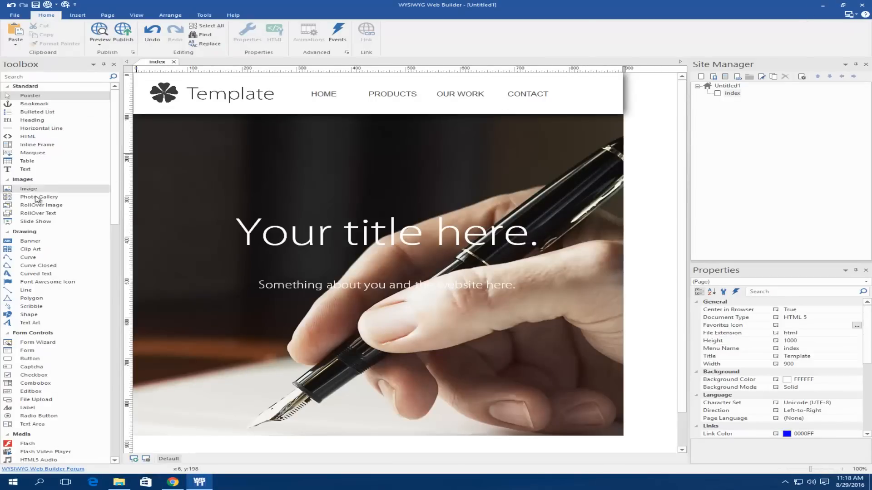
scroll(40, 318, "down", 7)
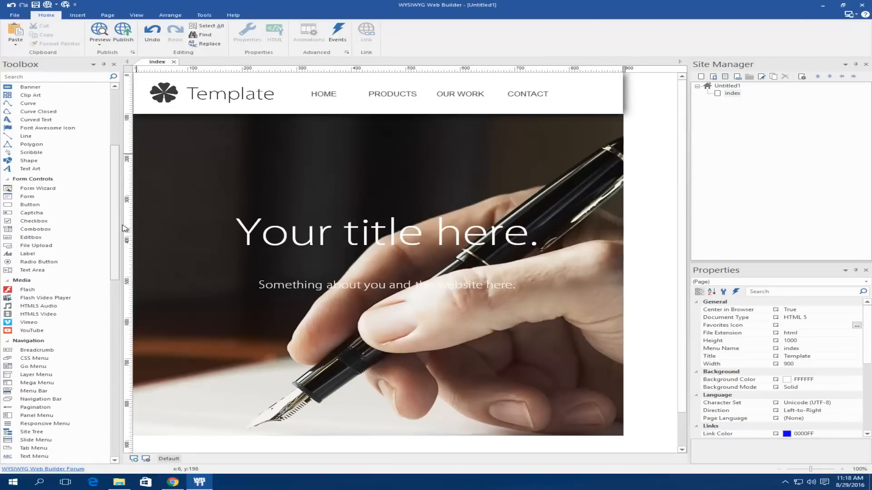
left_click_drag(40, 356, 411, 329)
double_click(411, 329)
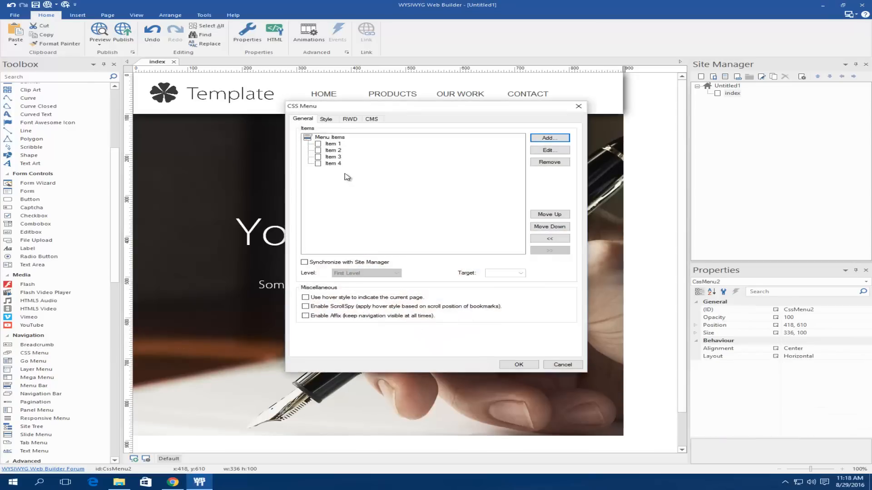
Step: Remove Item 4, Item 3 and Item 2 from the new CSS menu, keeping only Item 1
left_click(333, 163)
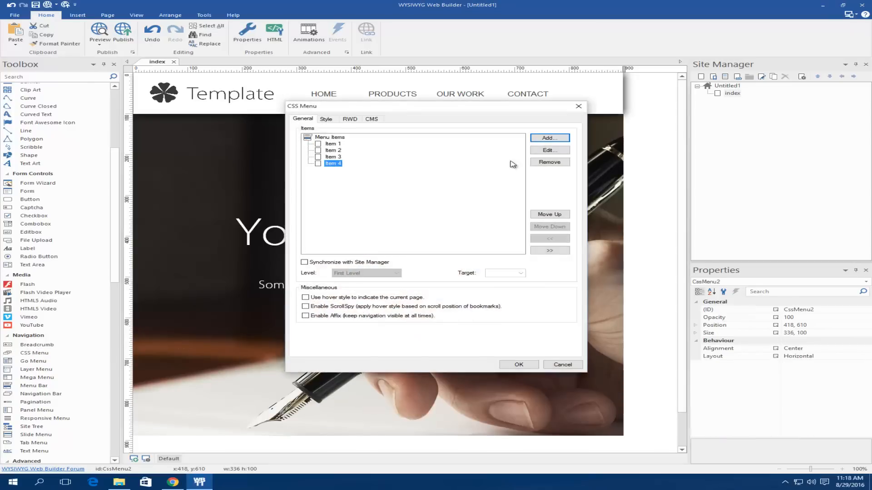
left_click(545, 162)
left_click(334, 156)
left_click(550, 162)
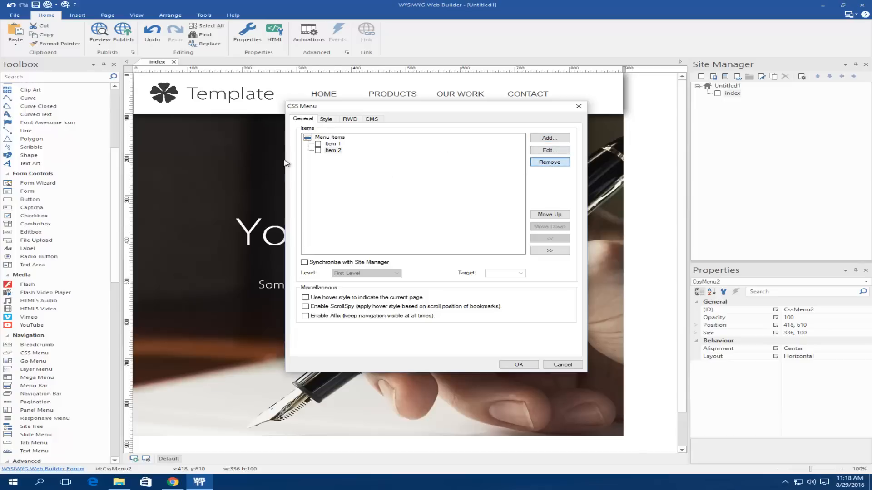
left_click(551, 162)
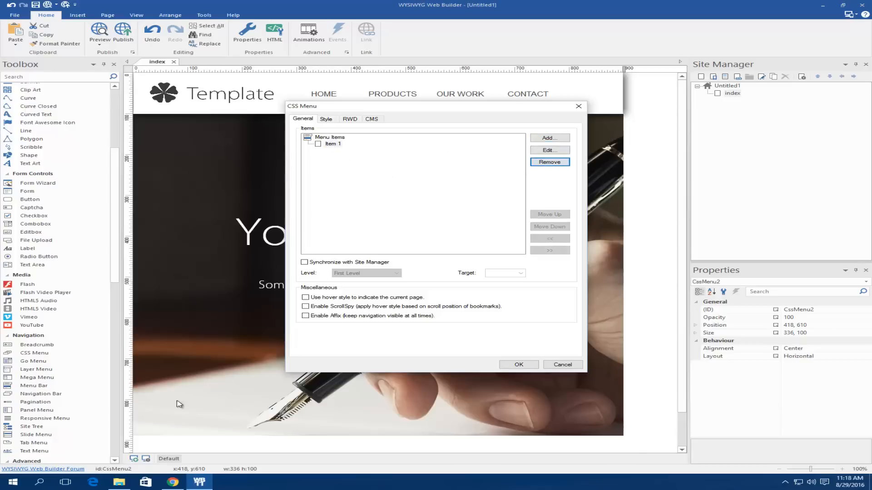
Step: Check the button wording on the finished site, then set the remaining menu item's text to LEARN MORE
left_click(172, 482)
left_click(172, 482)
left_click(549, 137)
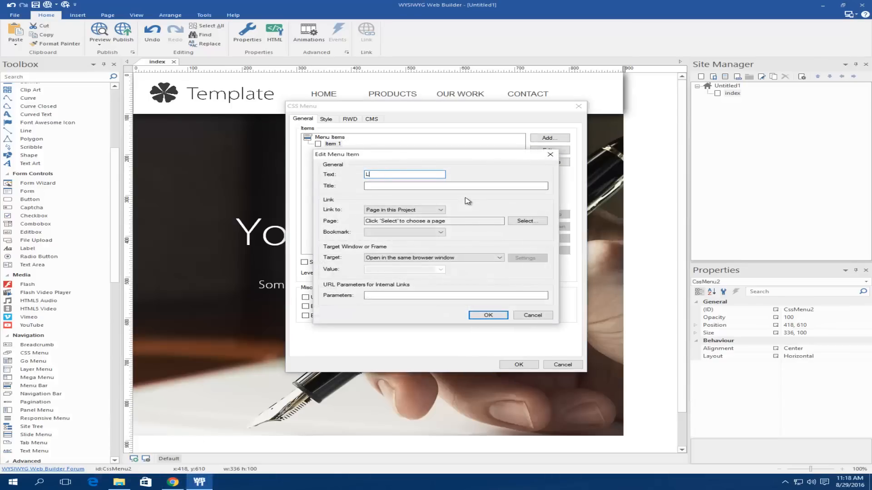
type("LEARN MORE")
left_click(488, 315)
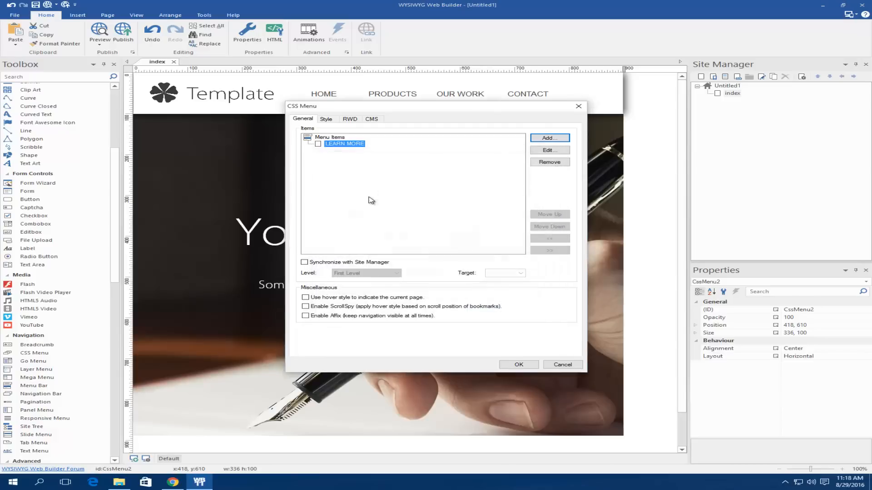
Step: Set the main menu's background colour to #393939, sampled from the clover logo, and its hover background colour to black
left_click(327, 120)
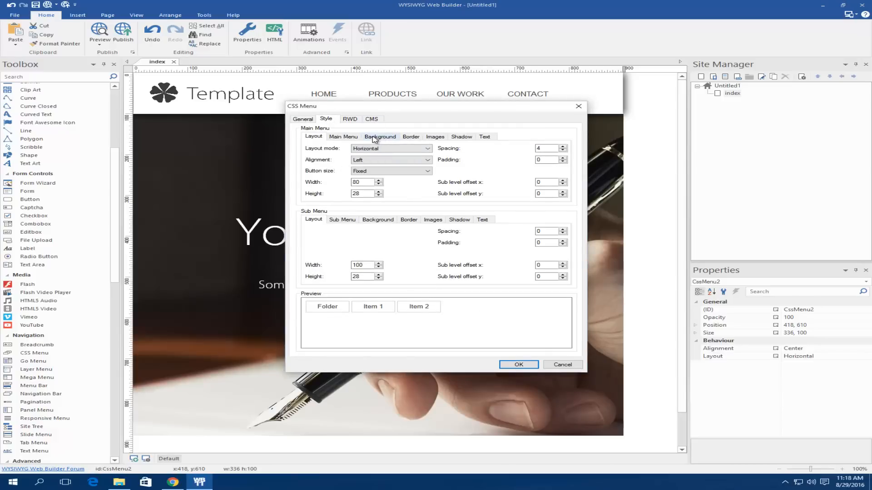
left_click(373, 137)
left_click(394, 160)
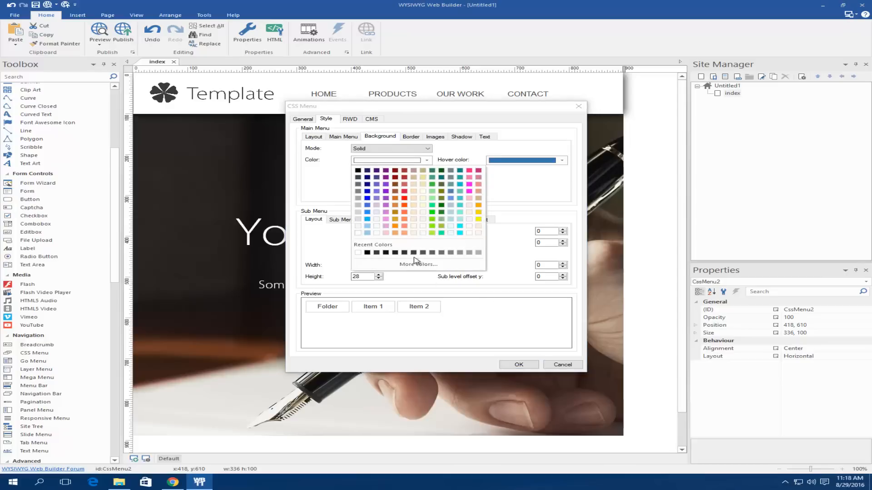
left_click(418, 264)
left_click(531, 252)
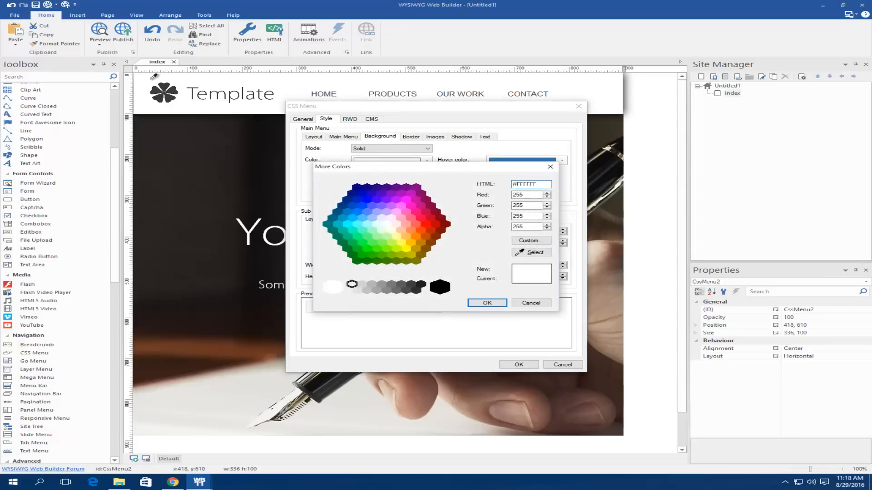
left_click(166, 90)
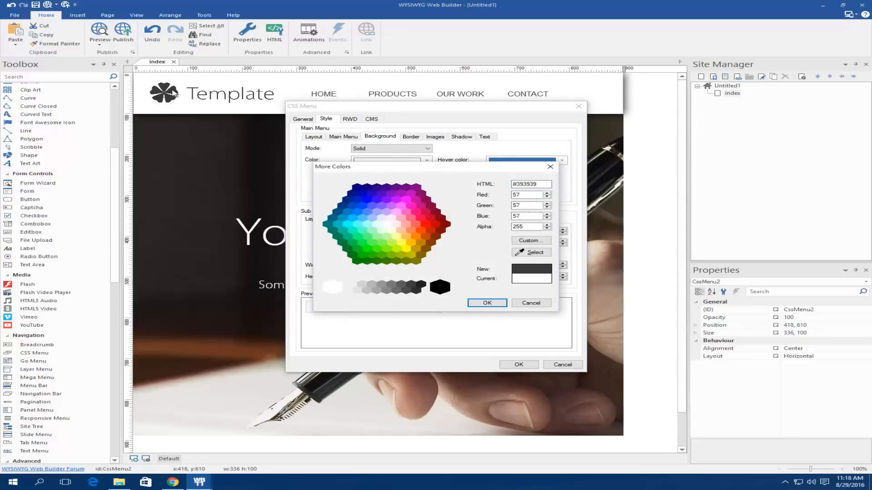
left_click(493, 304)
left_click(522, 162)
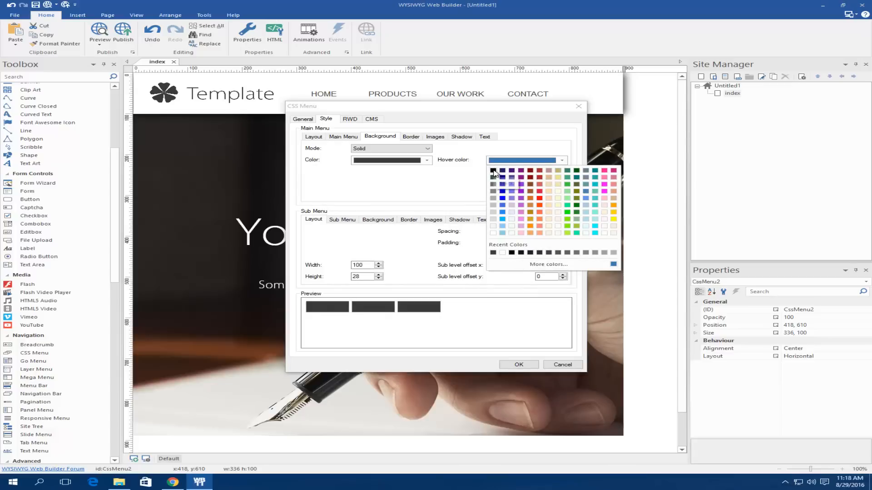
left_click(494, 172)
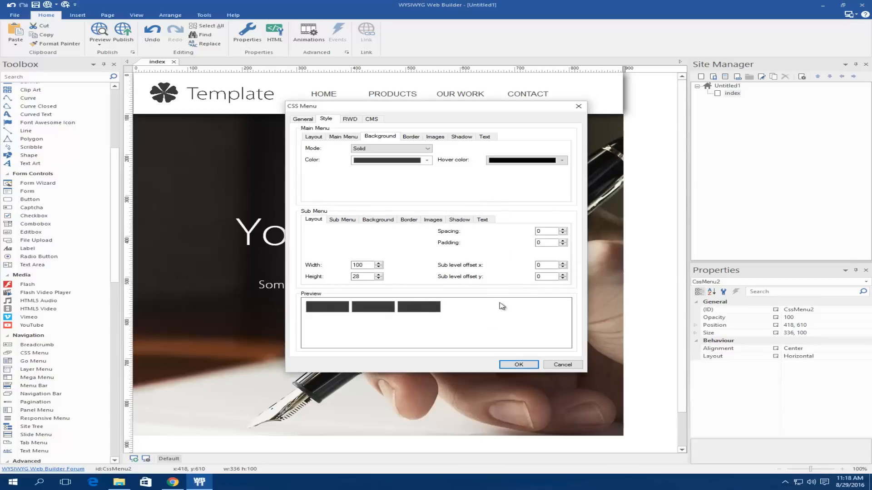
Step: Set both the main menu's text colour and its hover text colour to white
left_click(484, 136)
left_click(390, 171)
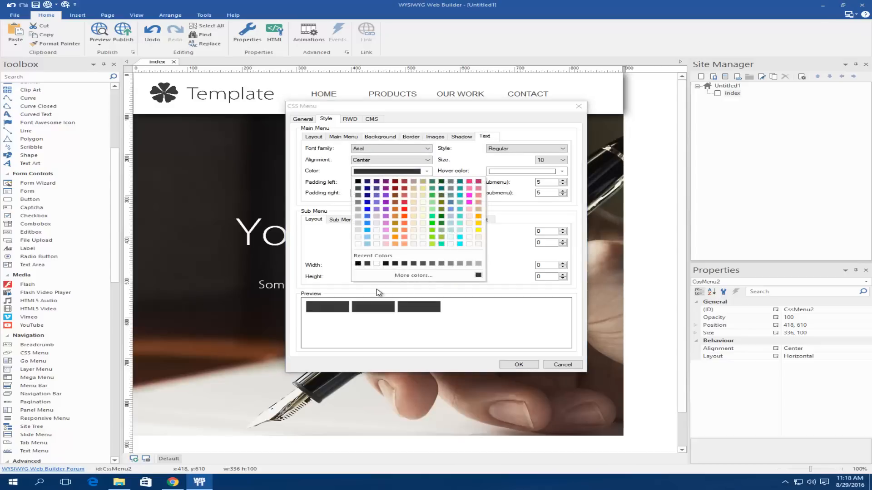
left_click(358, 244)
left_click(539, 171)
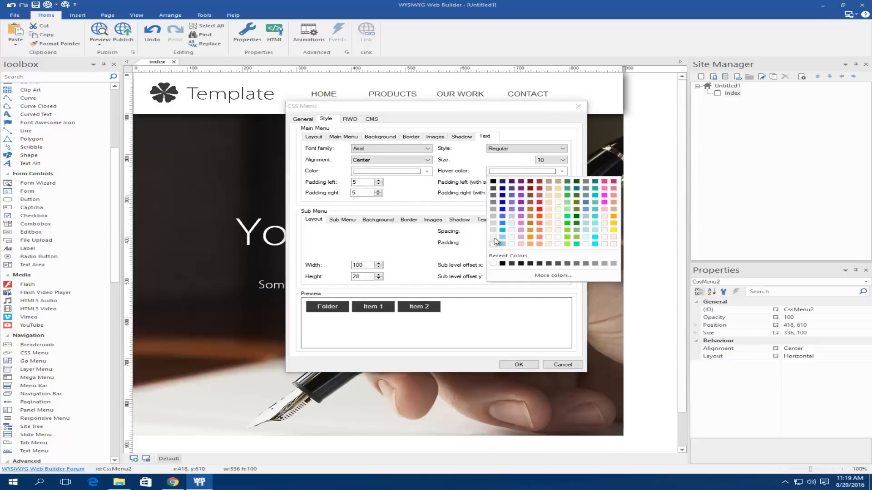
left_click(495, 241)
Step: Set the main menu's text size to 13
left_click(552, 160)
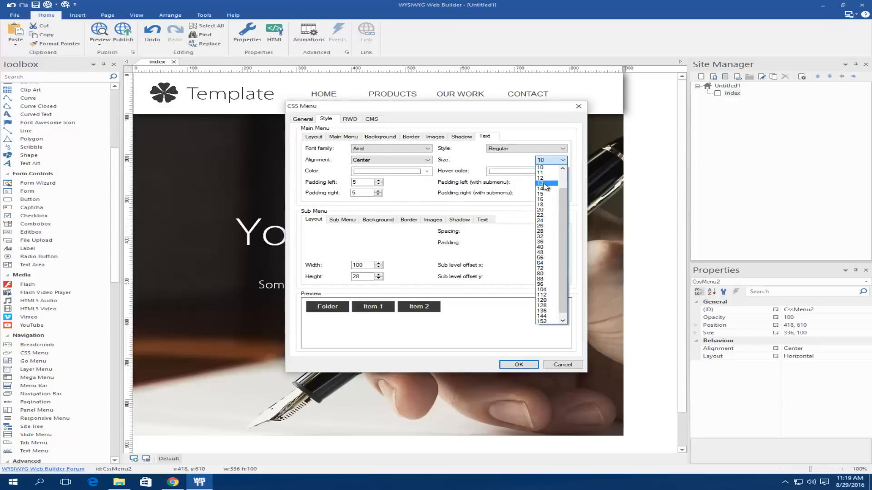
left_click(545, 178)
left_click(551, 160)
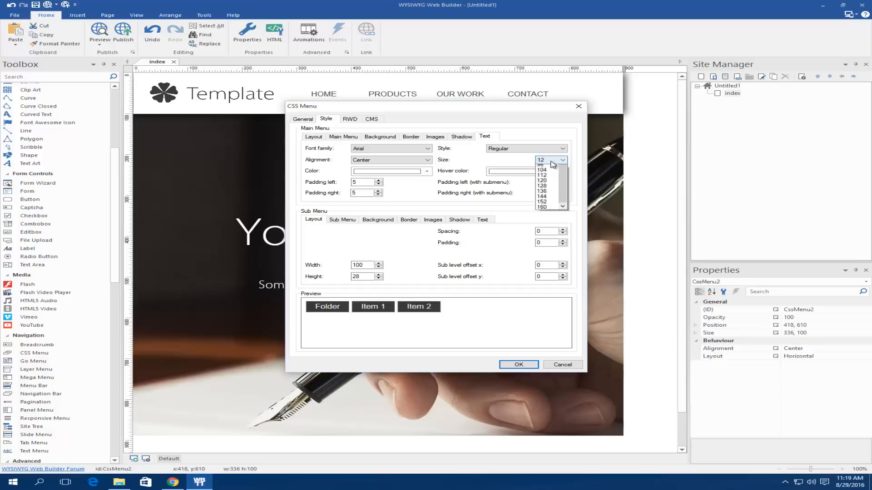
left_click(544, 178)
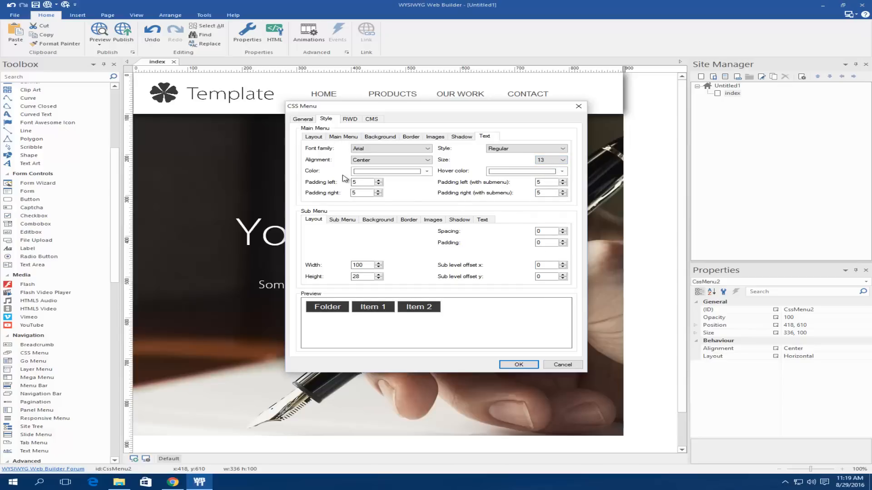
Step: Check the button's rounded corners on the finished site in the browser, then set the main menu's border radius to 10
left_click(175, 481)
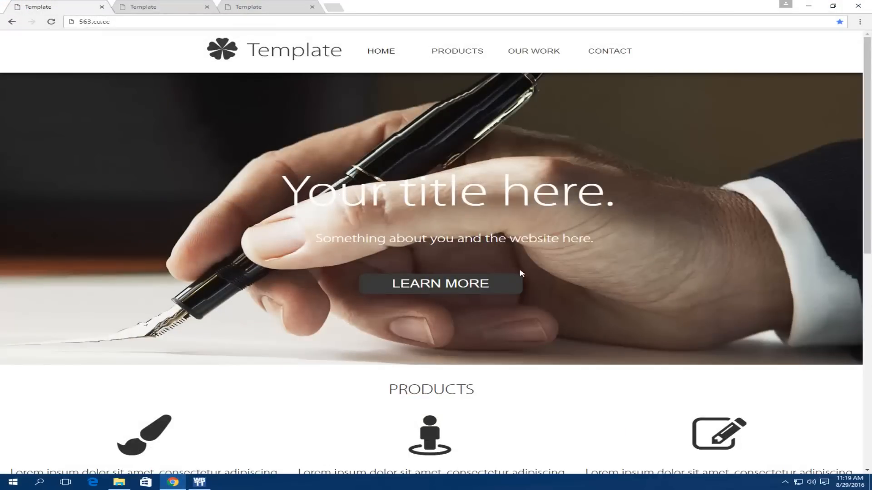
left_click(808, 6)
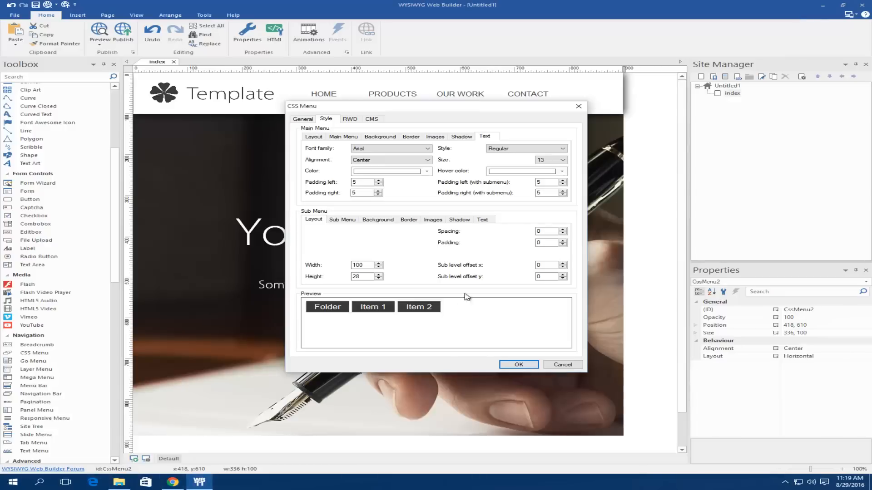
left_click(411, 138)
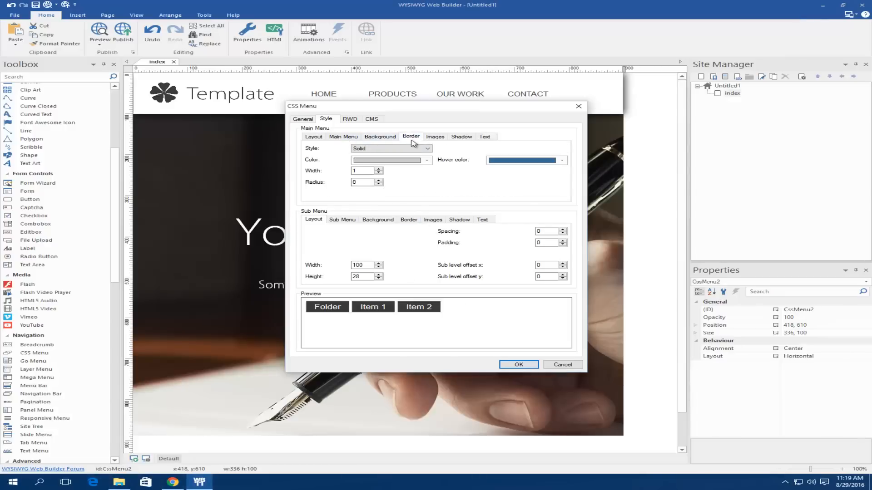
left_click_drag(363, 182, 49, 199)
Step: Set the main menu's button width to 120 and apply the menu properties
left_click(313, 137)
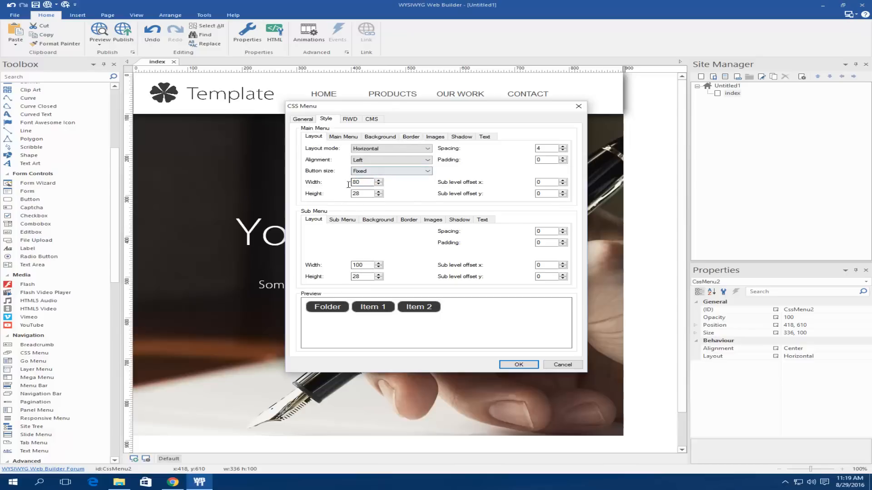
left_click_drag(366, 182, 305, 186)
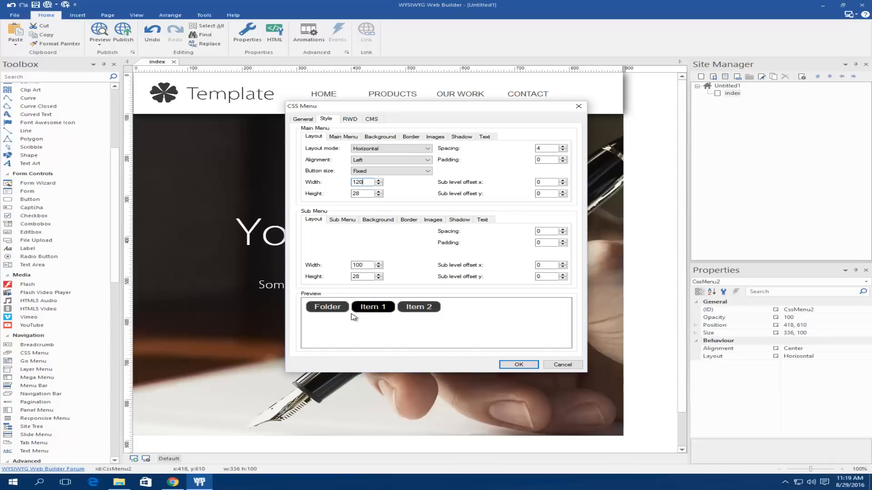
mouse_move(326, 308)
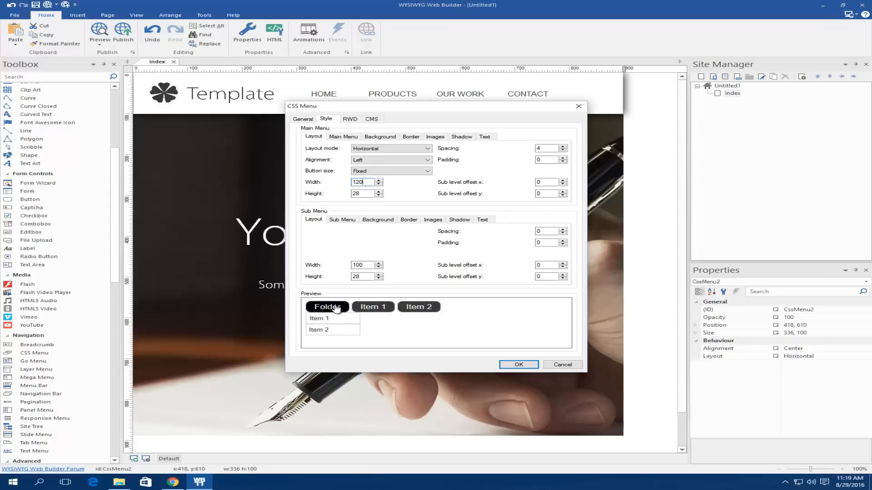
left_click(519, 365)
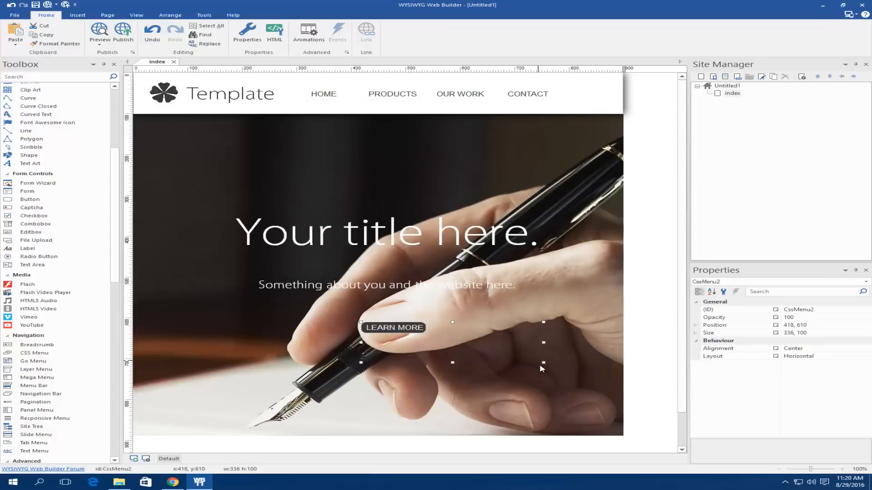
Step: Reopen the LEARN MORE menu's properties and set its button width to 190
double_click(404, 329)
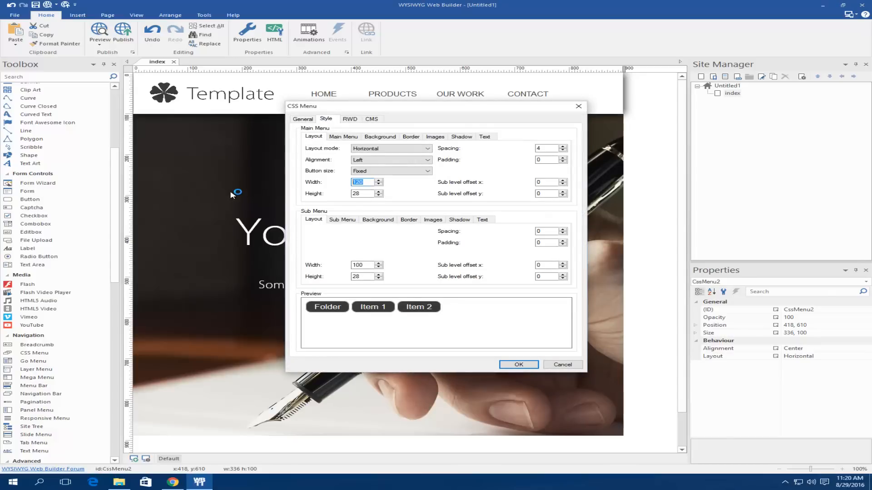
type("190")
left_click(518, 364)
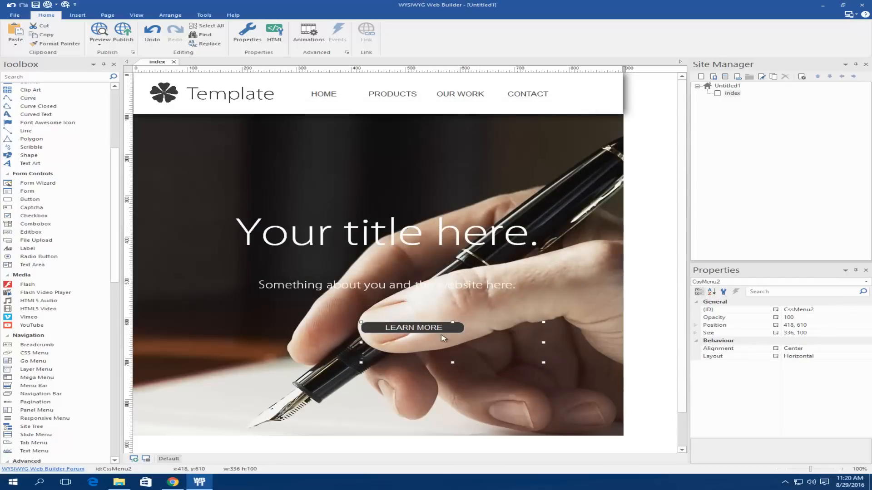
Step: Widen the LEARN MORE button to 230 and move the menu to about 362, 599, under the tagline
double_click(442, 336)
left_click(326, 118)
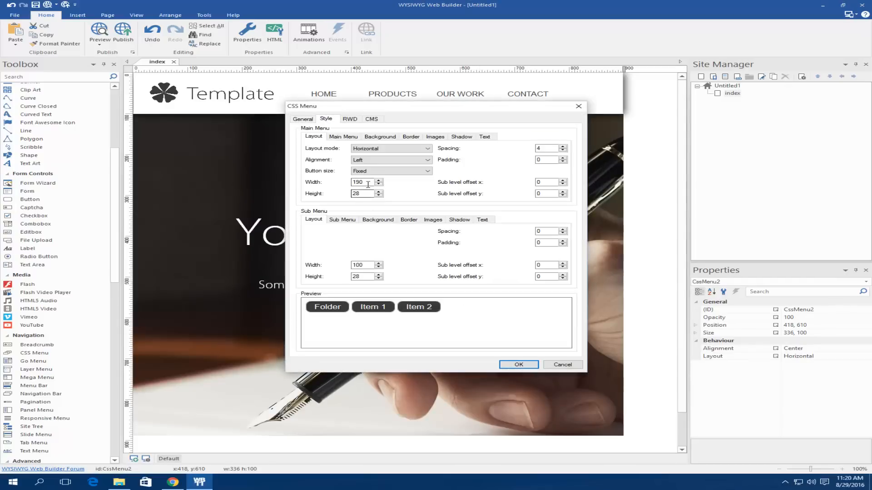
left_click_drag(367, 184, 317, 184)
type("230")
left_click(524, 364)
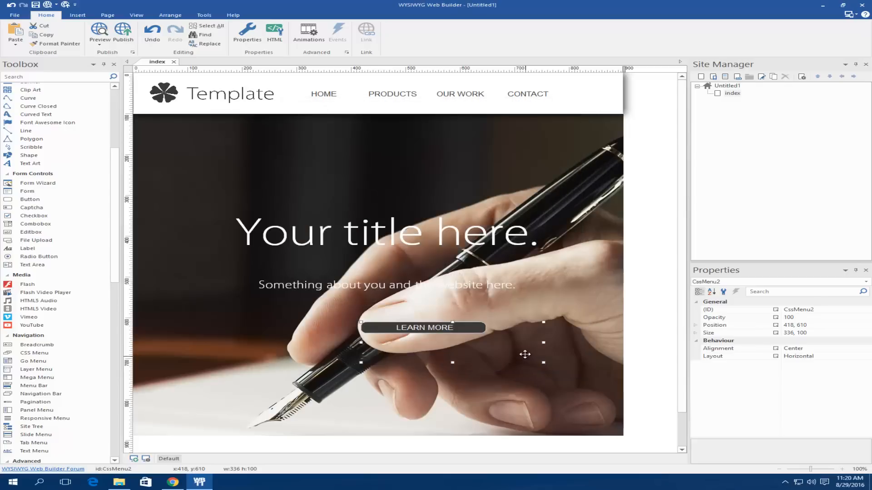
mouse_move(491, 336)
left_mouse_down()
mouse_move(434, 334)
mouse_move(482, 330)
left_mouse_up()
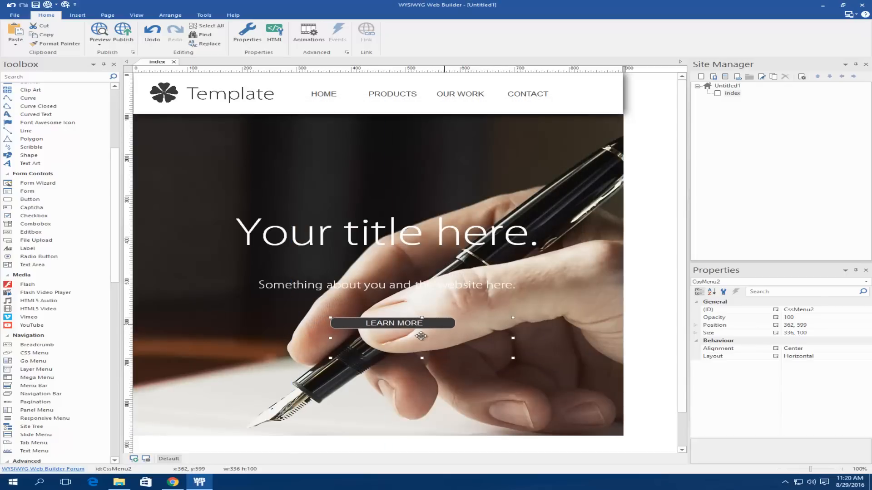
Step: Set the LEARN MORE button's height to 50
double_click(355, 325)
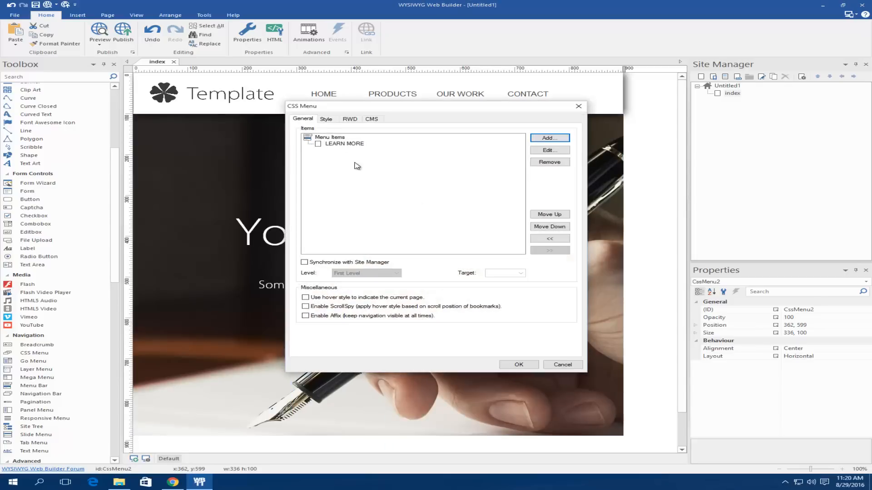
left_click(325, 119)
double_click(371, 192)
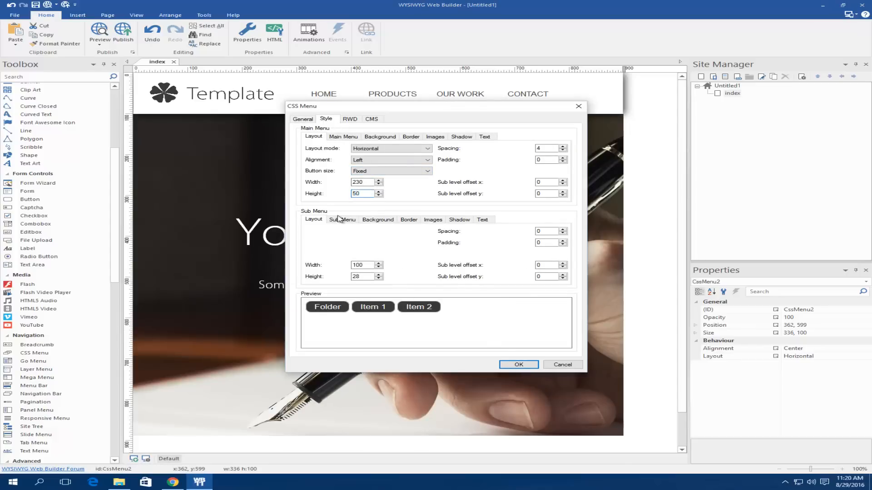
type("50")
left_click(517, 364)
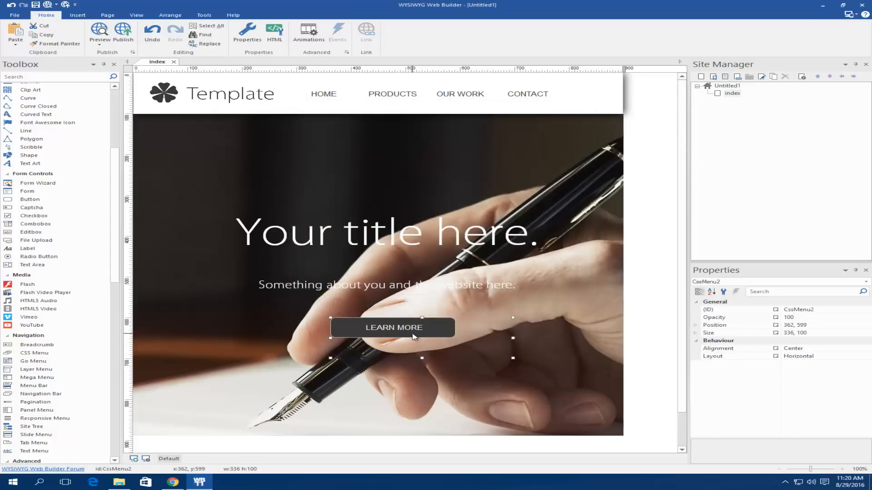
Step: Reduce the LEARN MORE button's height slightly, apply it and deselect the menu
double_click(413, 337)
left_click(326, 118)
left_click(368, 193)
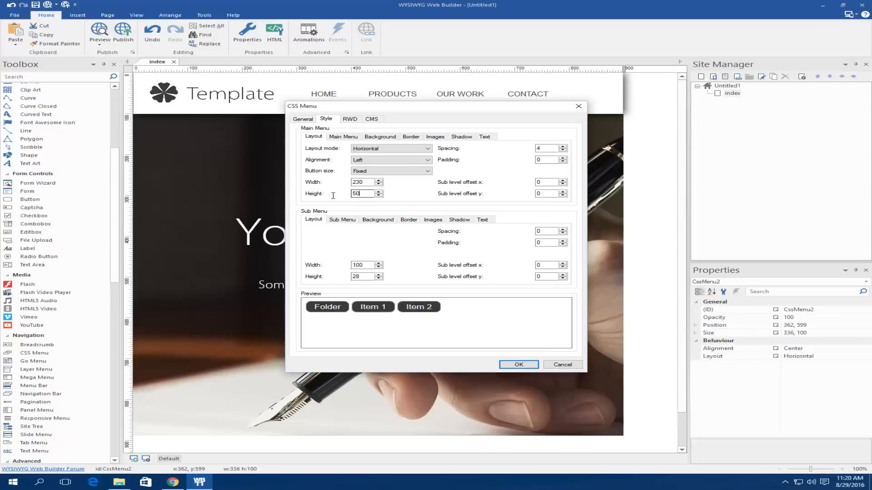
left_click(519, 366)
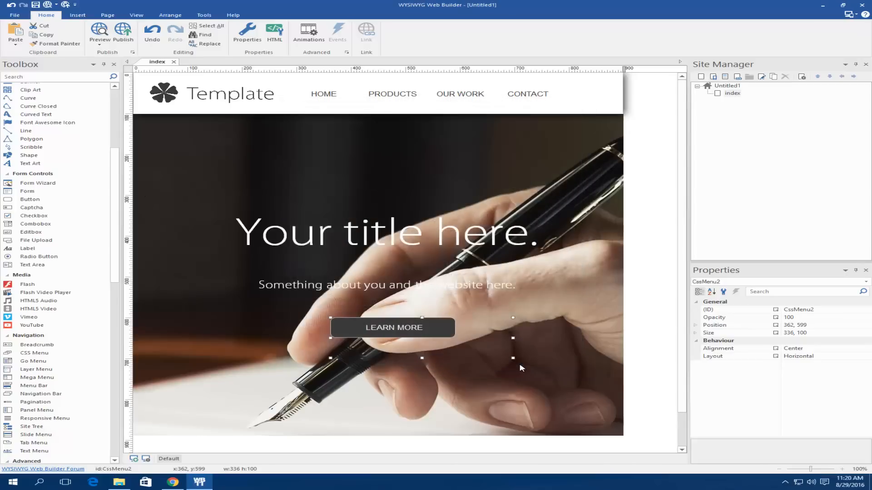
left_click(641, 334)
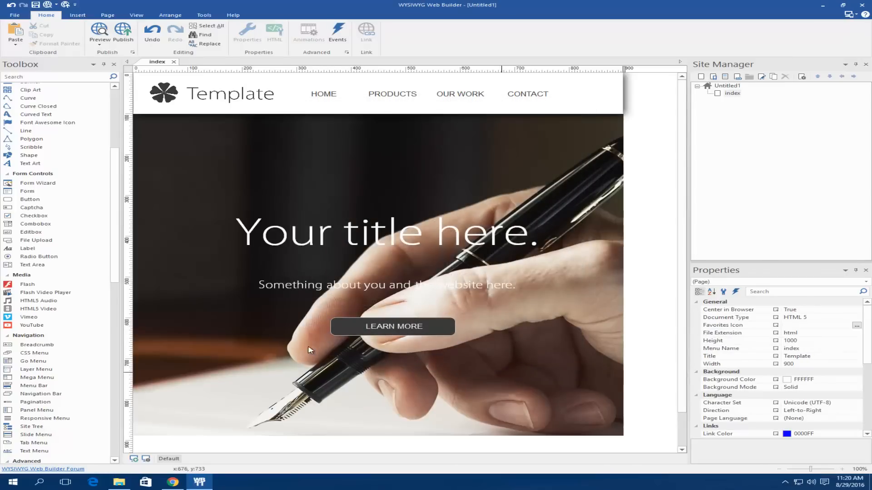
Step: Set the LEARN MORE button's border width to 0
double_click(408, 323)
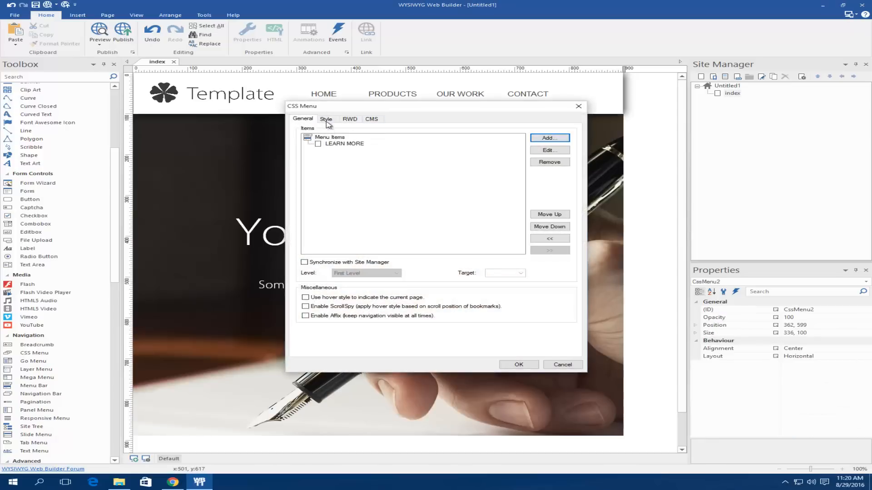
left_click(327, 119)
left_click(410, 136)
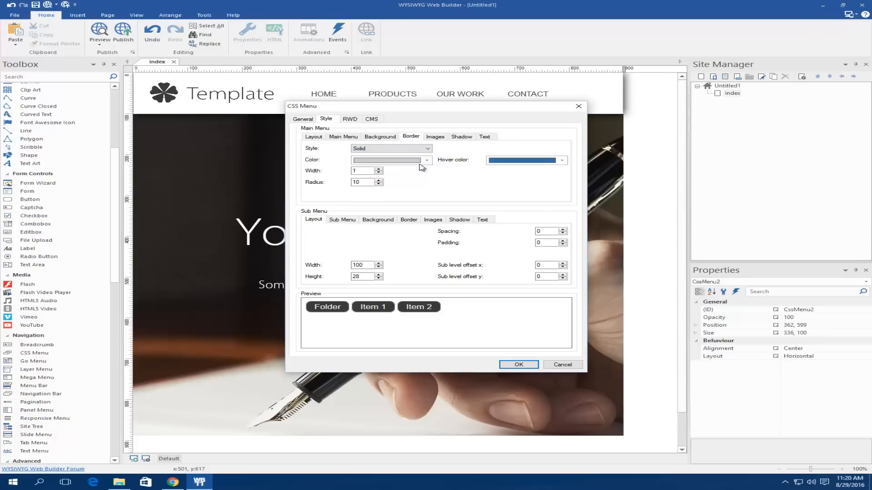
double_click(368, 170)
type("0")
left_click(518, 365)
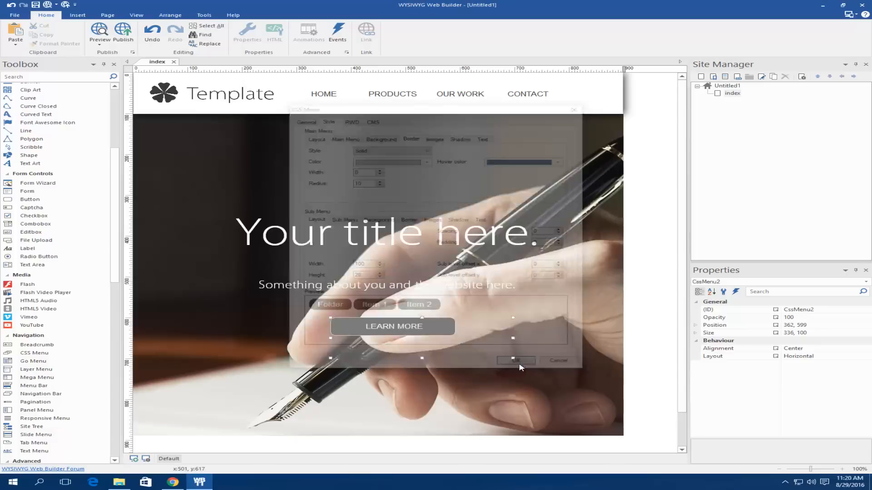
Step: Set the LEARN MORE button's text size to 15, apply it and deselect the menu
double_click(410, 329)
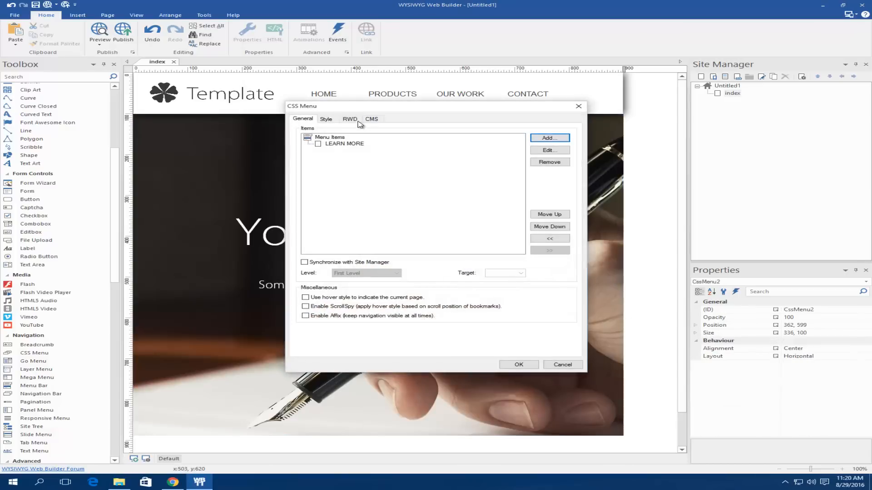
left_click(485, 136)
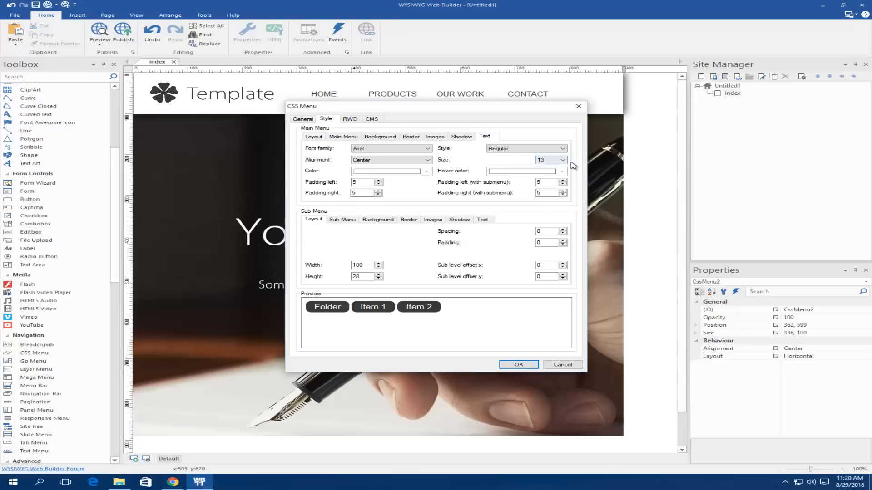
left_click(555, 161)
left_click(546, 188)
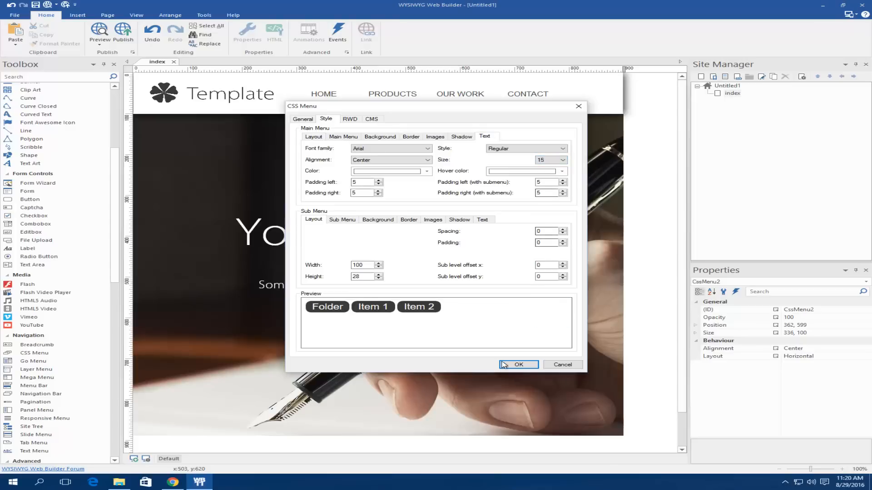
left_click(519, 365)
left_click(652, 283)
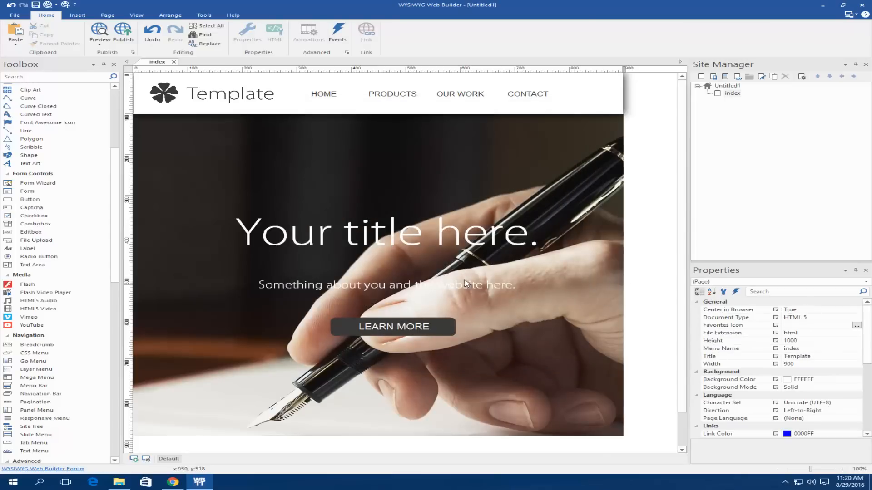
Step: Preview the page in the browser and compare its LEARN MORE button with the finished site's
left_click(47, 5)
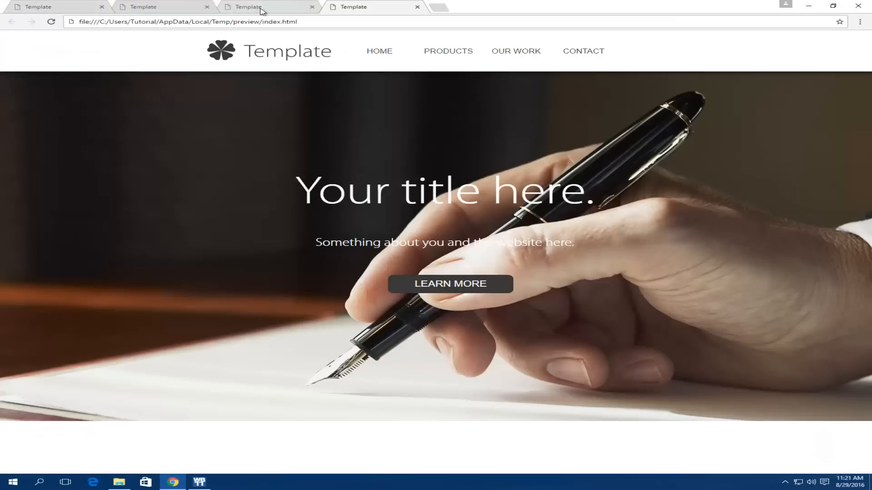
left_click(93, 9)
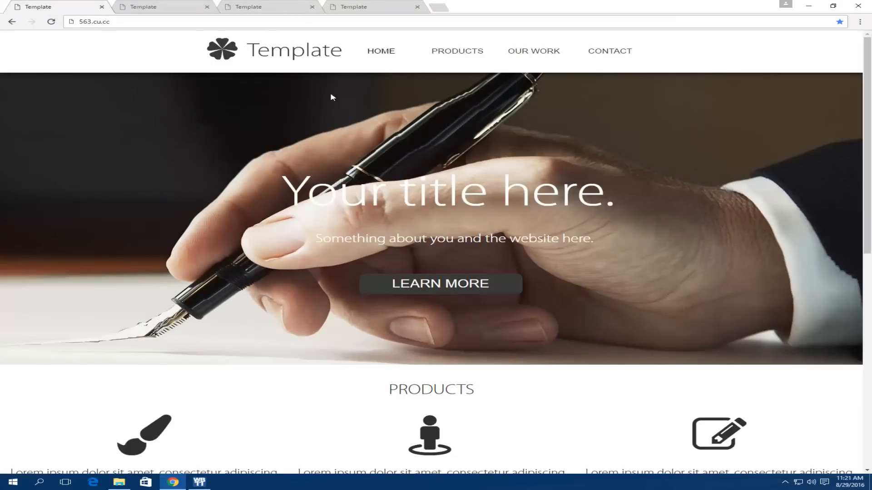
left_click(370, 13)
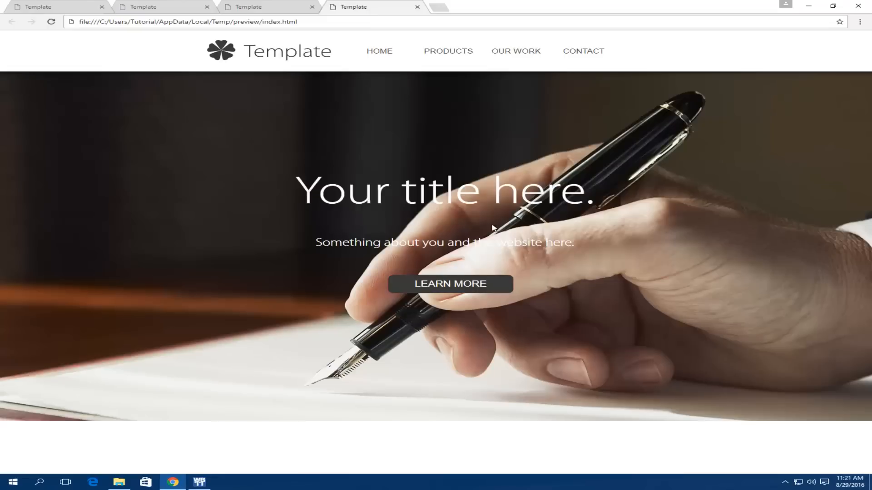
left_click(808, 10)
Step: Set the LEARN MORE button's width to 250 and height to 50
double_click(398, 326)
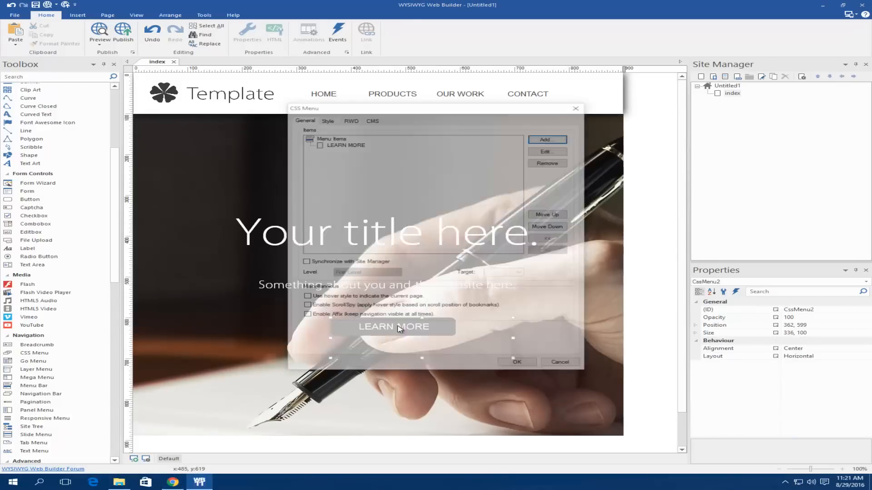
left_click(326, 119)
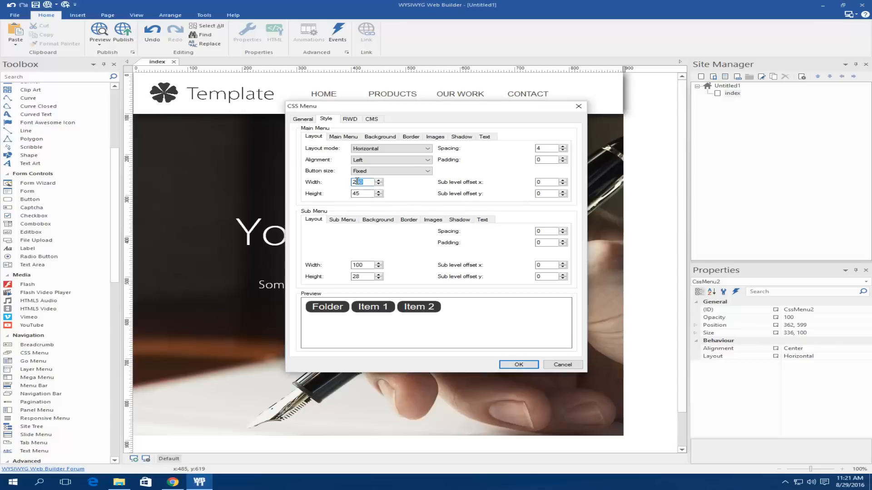
type("50")
key("BackSpace")
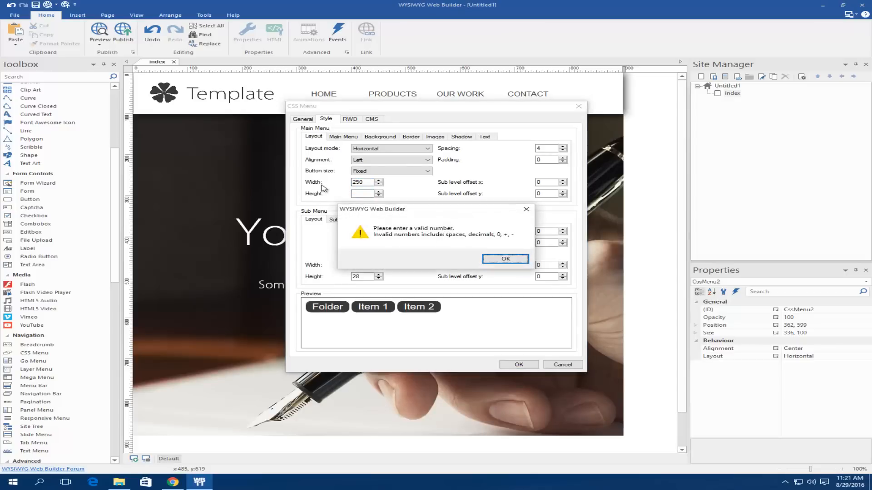
left_click(497, 258)
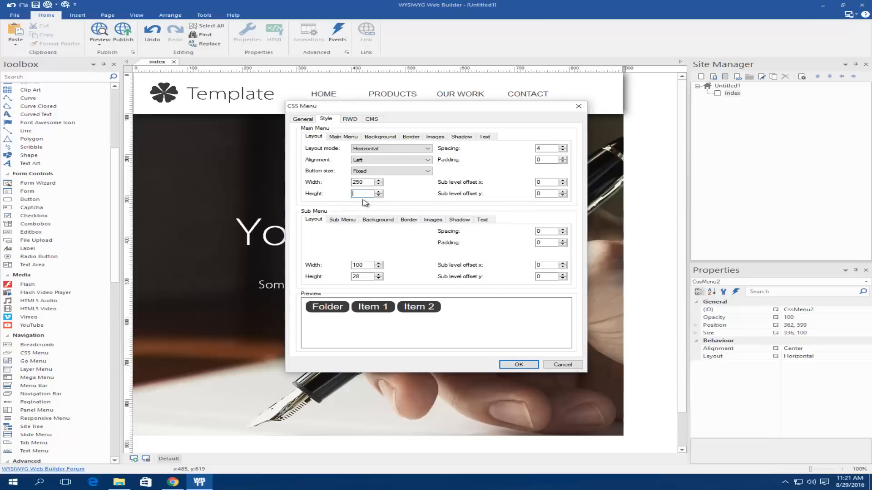
left_click(517, 365)
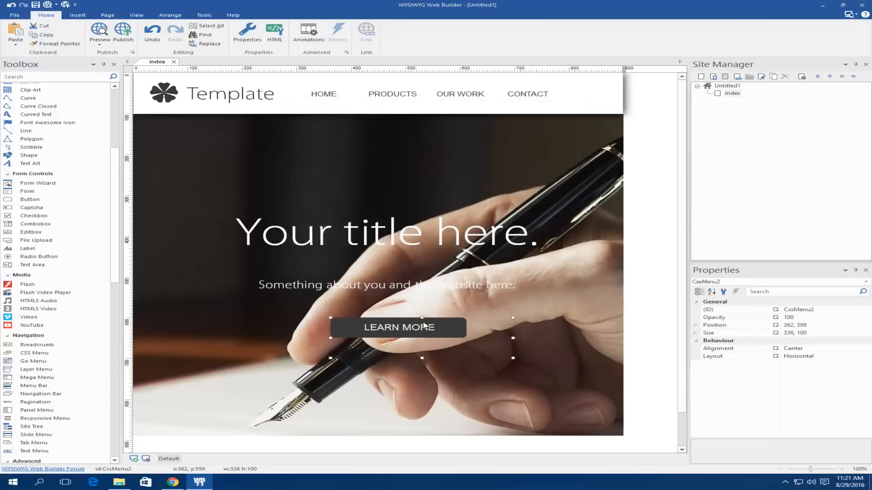
Step: Set the LEARN MORE button's height to 45, apply it and deselect the menu
double_click(423, 324)
left_click(326, 119)
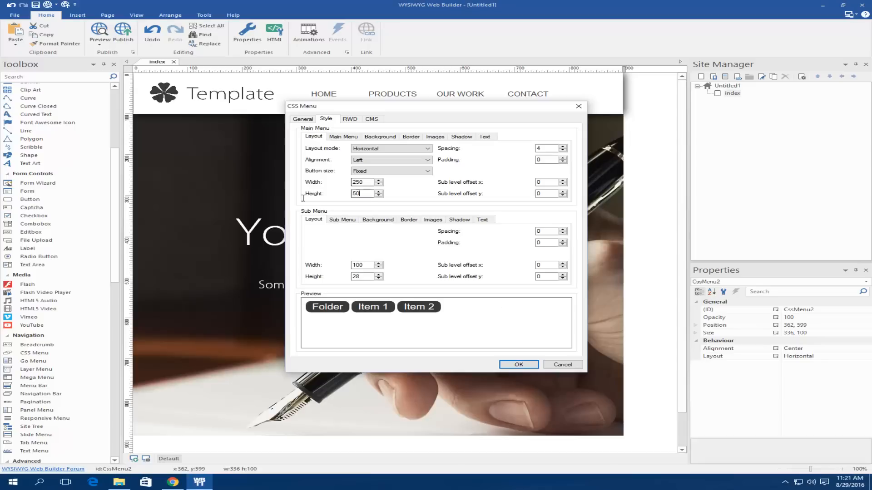
type("45")
left_click(519, 365)
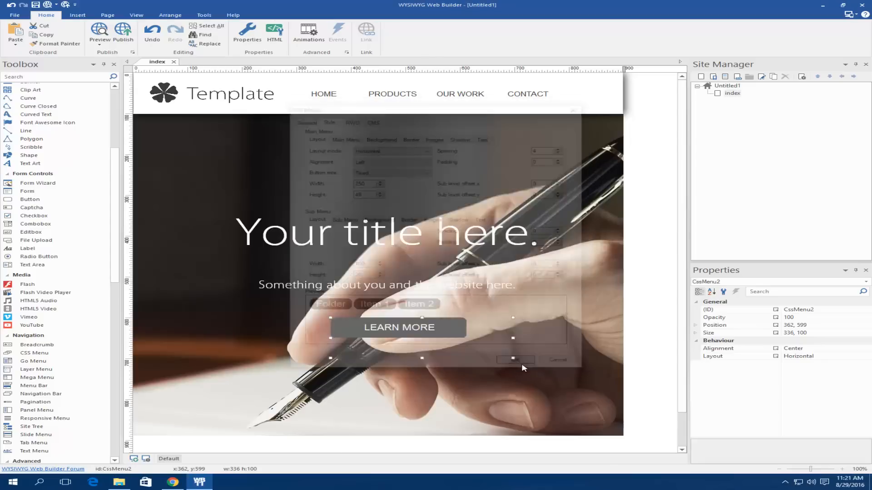
left_click(651, 317)
Step: Move the LEARN MORE menu to about 370, 589 and shrink its frame to about 254 by 45 around the button
mouse_move(400, 325)
left_mouse_down()
mouse_move(378, 316)
mouse_move(404, 320)
left_mouse_up()
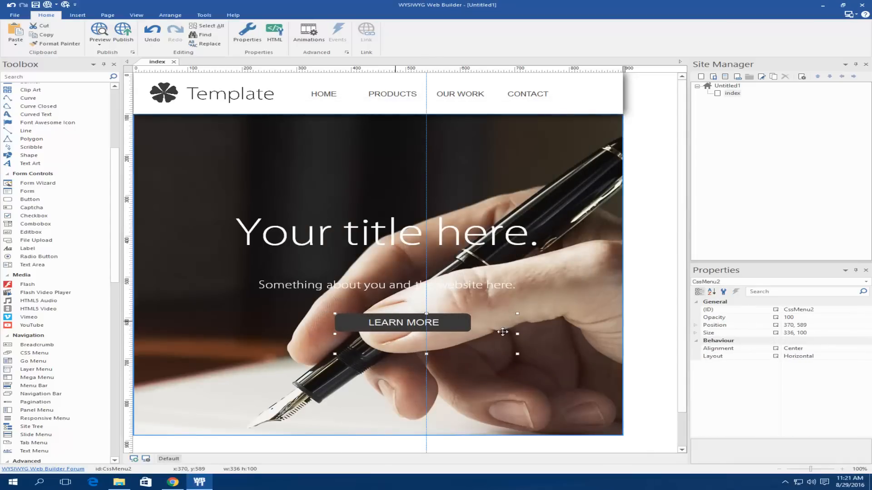
left_click_drag(517, 333, 479, 335)
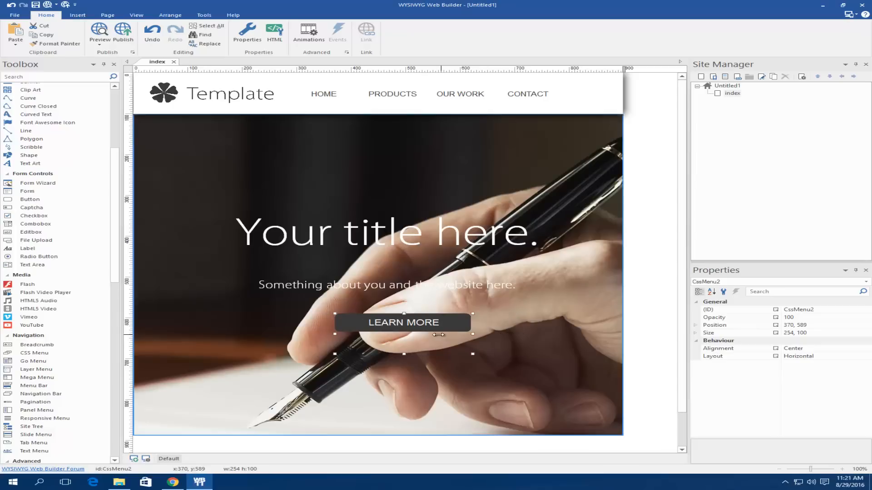
left_click_drag(404, 353, 404, 331)
left_click(639, 179)
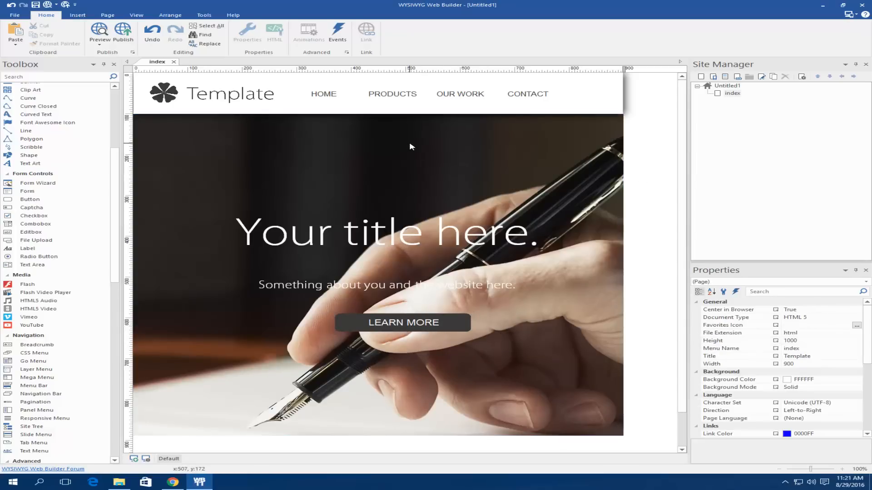
Step: Move the banner layer up to about 0, 101 and set its background image's vertical alignment to Center
mouse_move(396, 149)
left_mouse_down()
mouse_move(411, 151)
mouse_move(401, 135)
left_mouse_up()
left_click_drag(413, 165, 391, 146)
double_click(391, 146)
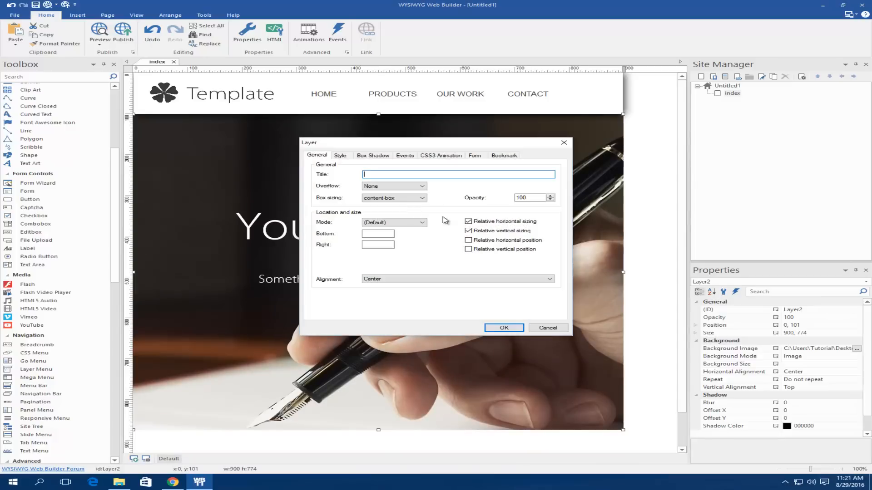
left_click(340, 155)
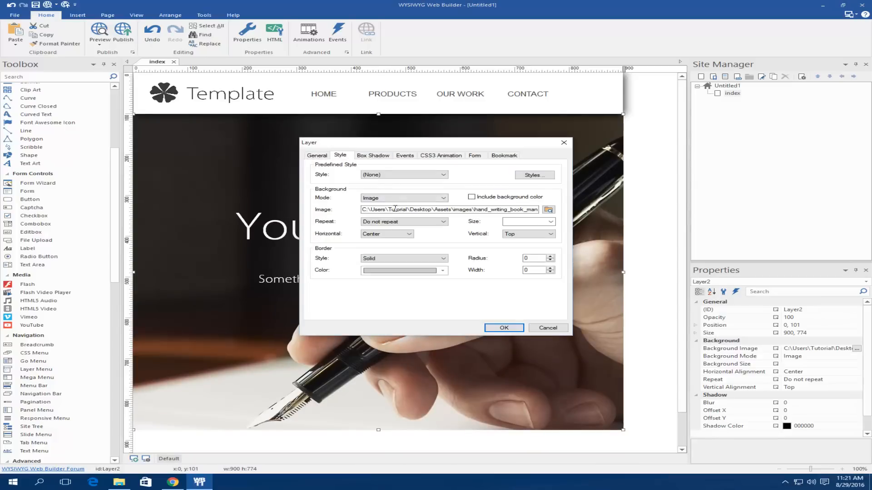
left_click(538, 234)
left_click(514, 247)
left_click(503, 328)
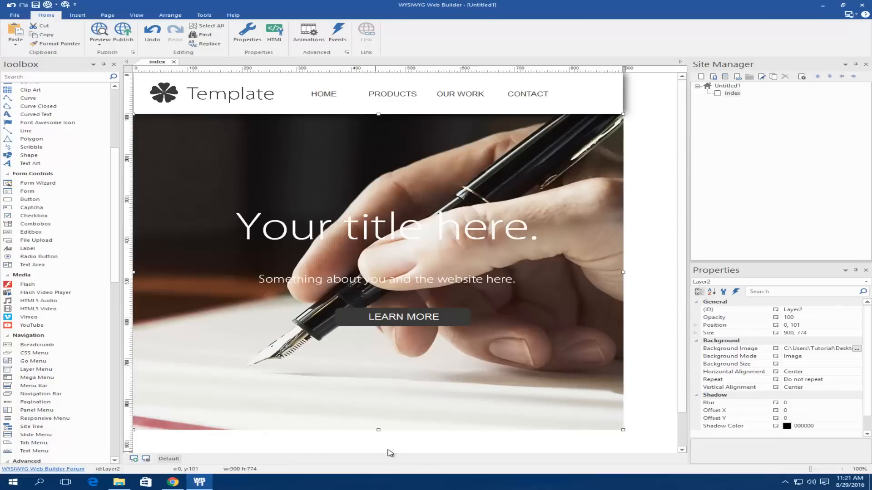
Step: Reduce the banner layer's height to about 699 and check the page in a browser preview, closing older preview tabs
left_click_drag(378, 430, 379, 400)
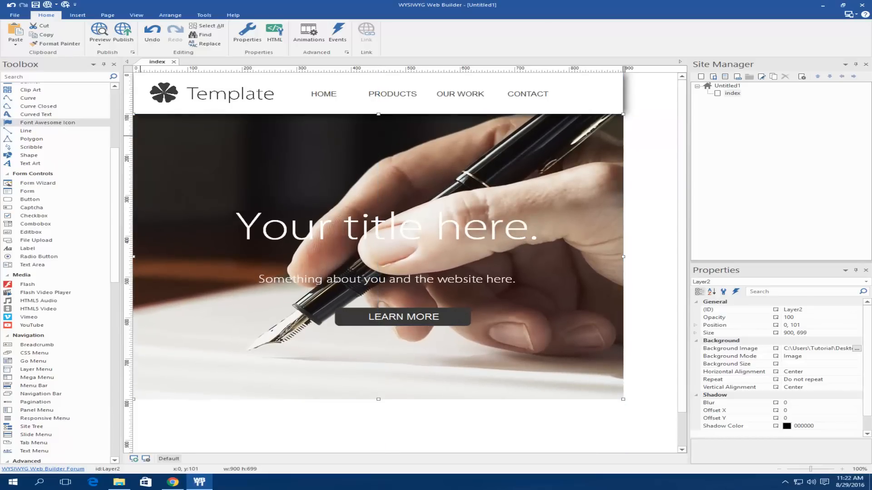
left_click(48, 5)
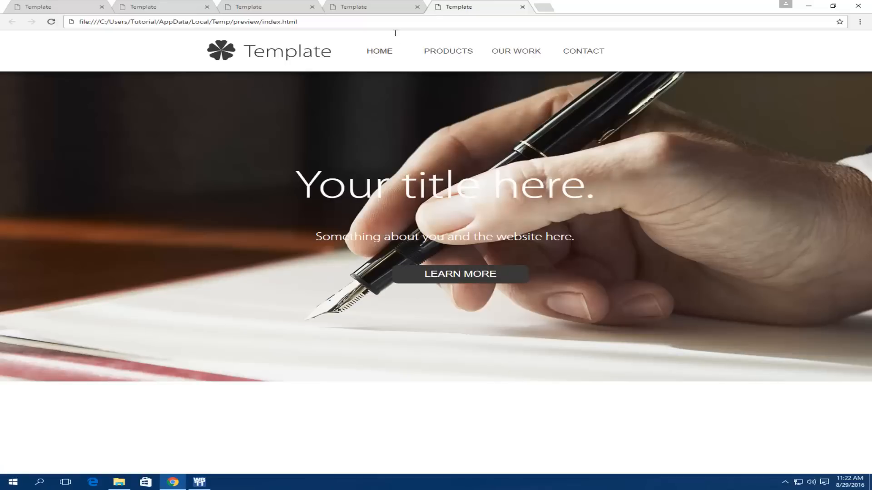
left_click(417, 7)
left_click(312, 7)
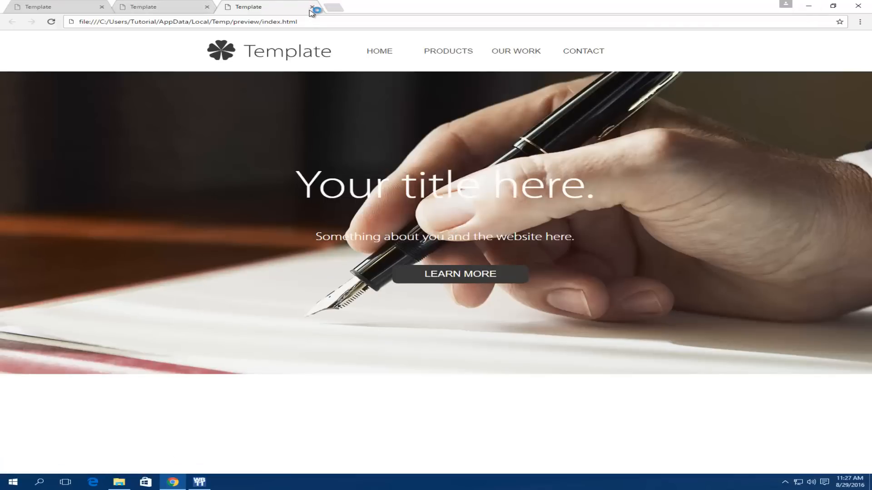
left_click(312, 7)
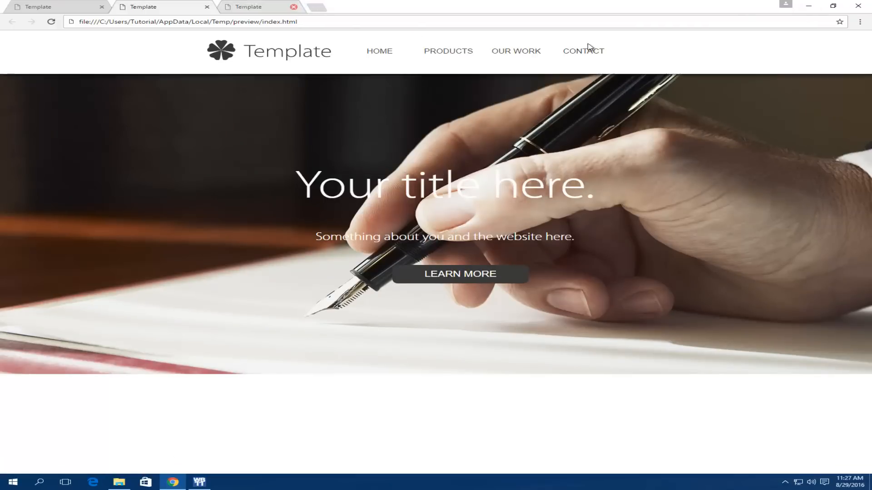
left_click(808, 6)
double_click(493, 174)
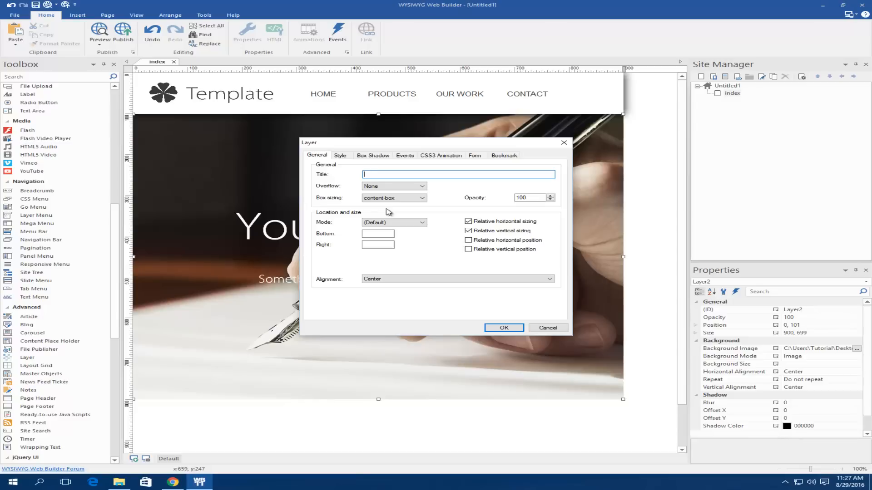
left_click(501, 328)
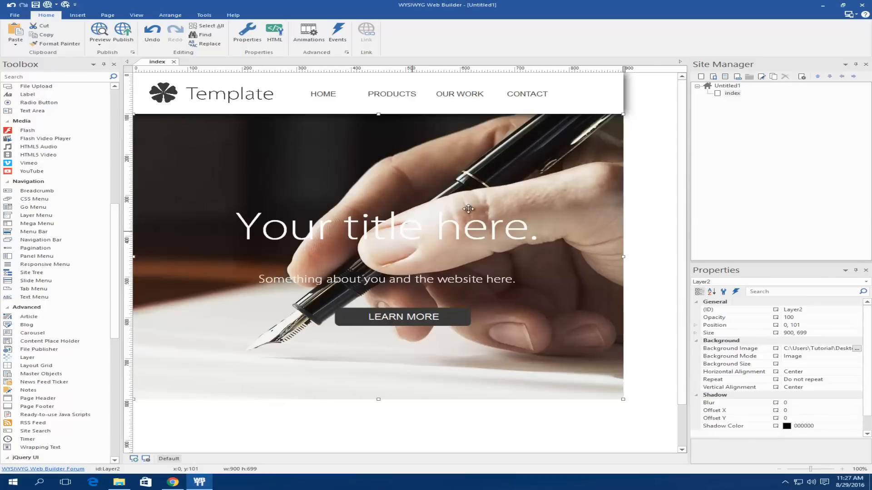
Step: Add a new page to the site and set its background color to black (000000)
left_click(725, 86)
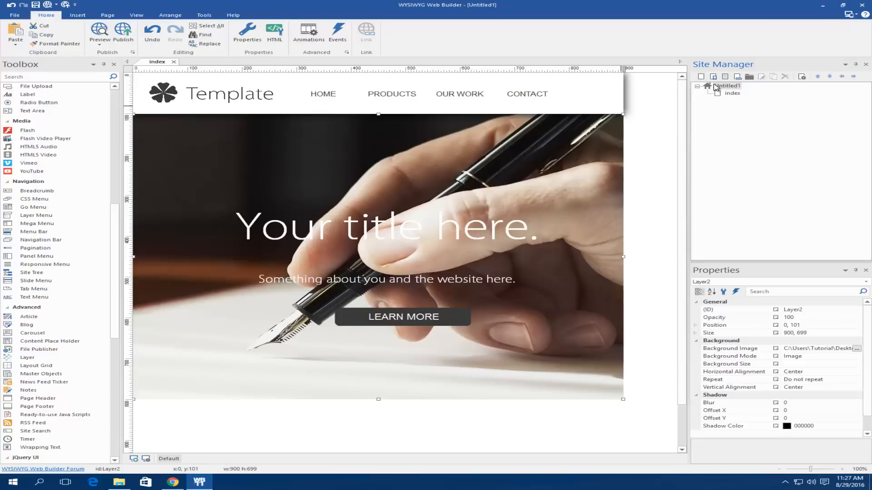
left_click(700, 77)
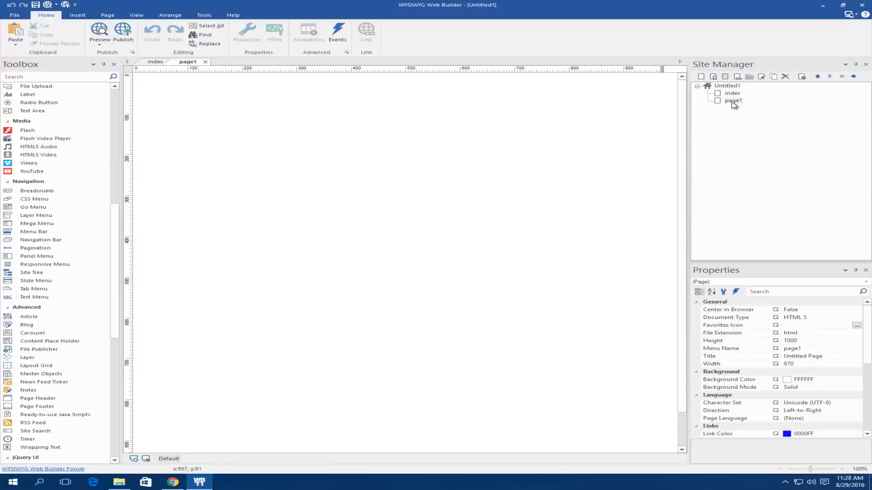
scroll(868, 357, "down", 3)
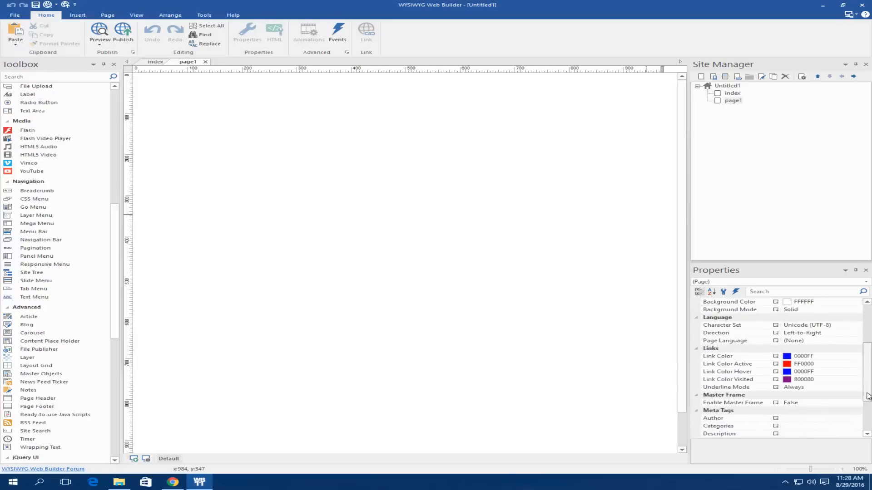
scroll(865, 357, "up", 2)
left_click(857, 357)
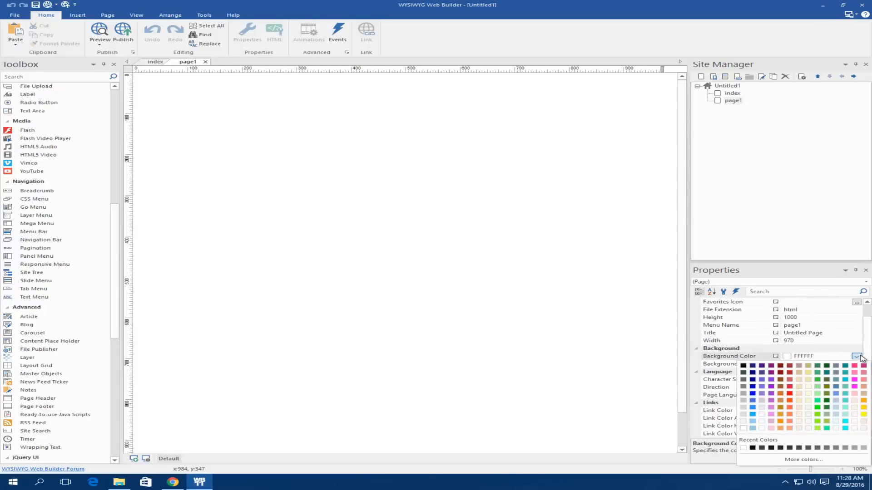
left_click(743, 366)
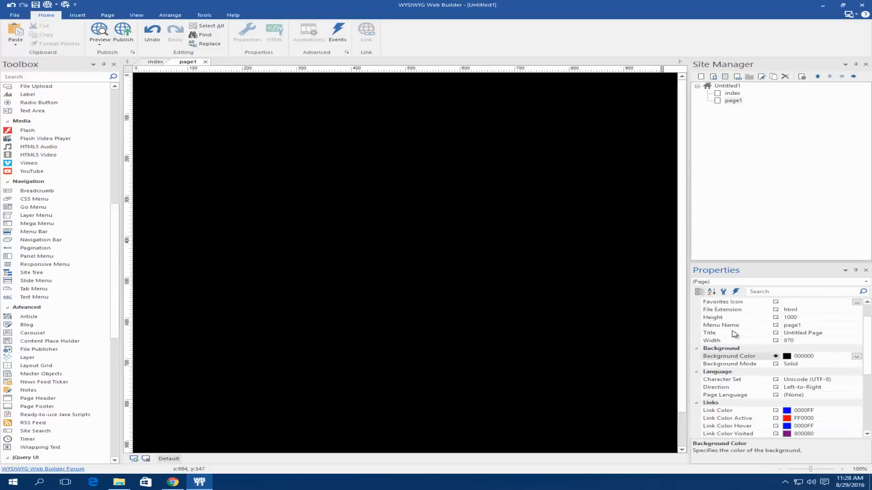
Step: Copy the title, tagline and LEARN MORE button from index to page1, placing the group with the button at about 307, 374
double_click(732, 93)
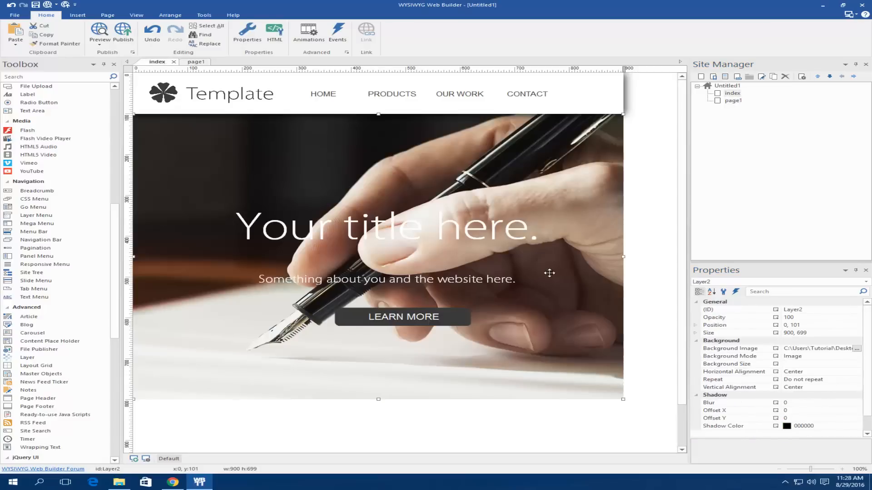
left_click(417, 318)
left_click(387, 279, "shift")
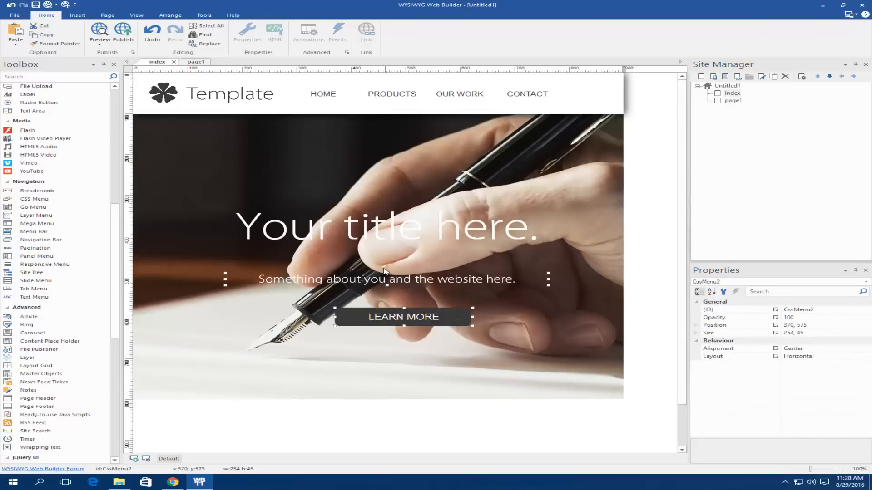
left_click(380, 230, "shift")
double_click(735, 101)
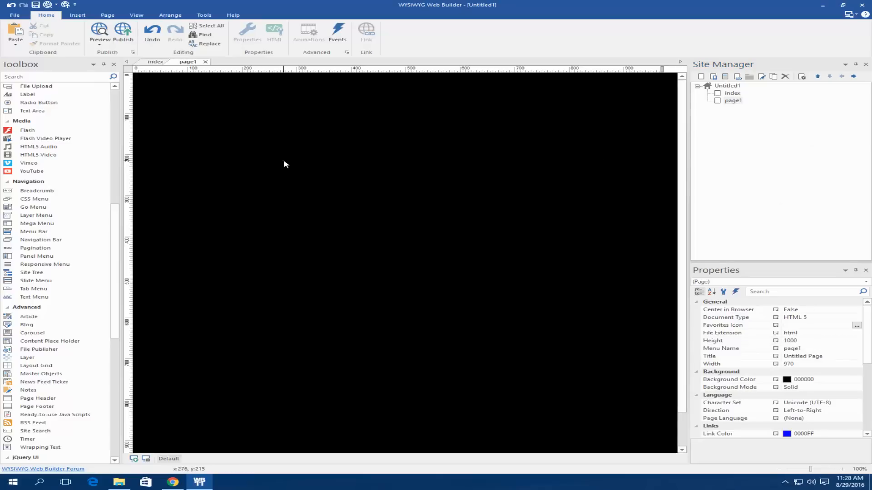
key("ctrl+v")
left_click_drag(491, 181, 356, 143)
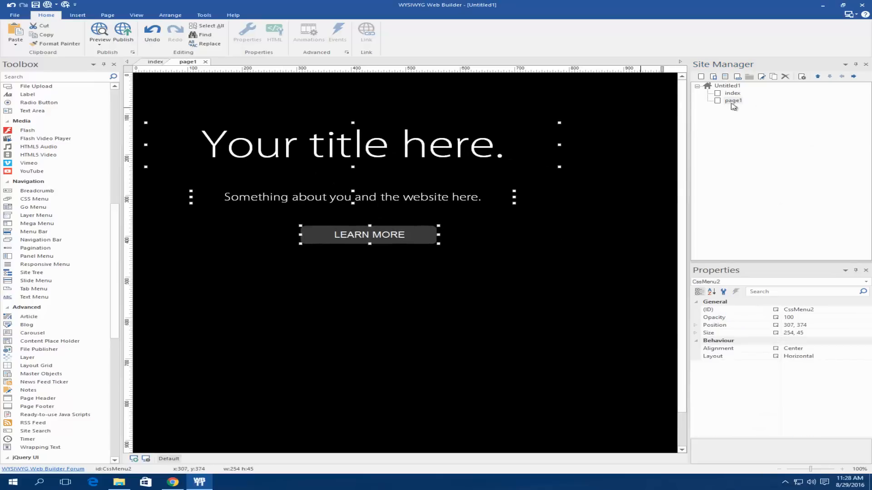
Step: Delete the banner layer with all its contents from the index page
double_click(732, 93)
left_click(451, 190)
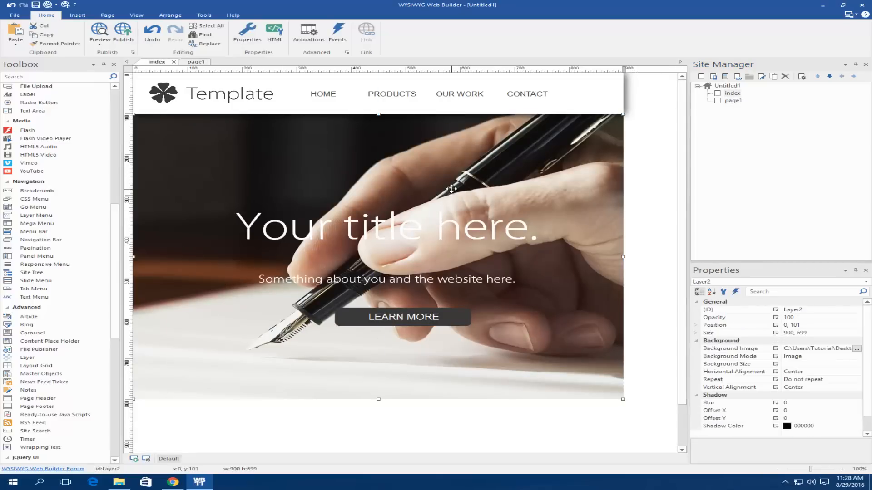
key("Delete")
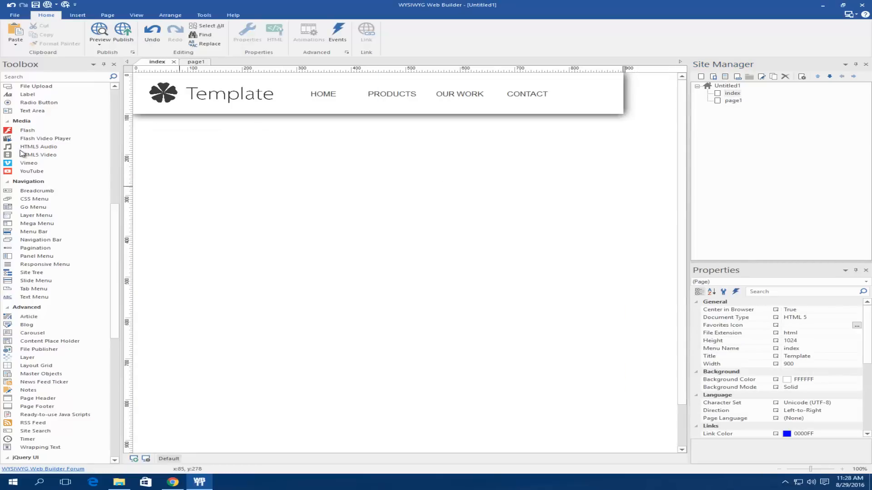
Step: Add a layout grid below the header on the index page and remove its second column, leaving one 12x column
scroll(109, 236, "down", 4)
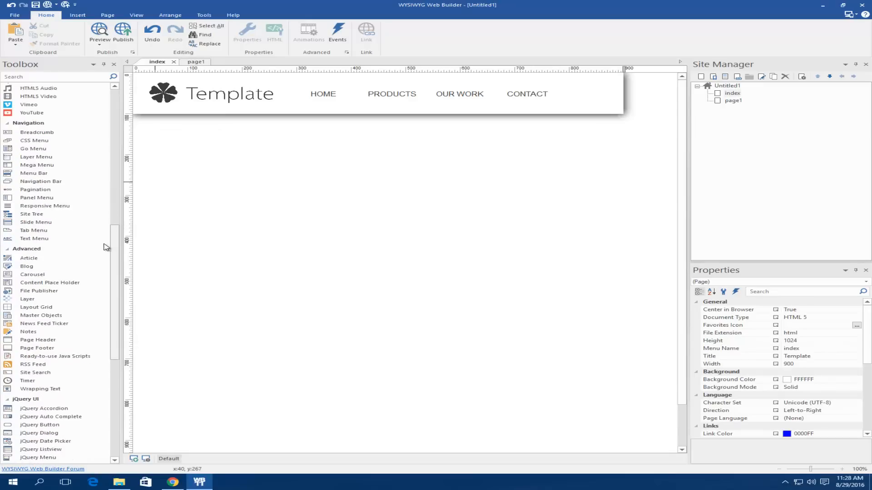
left_click_drag(24, 286, 257, 228)
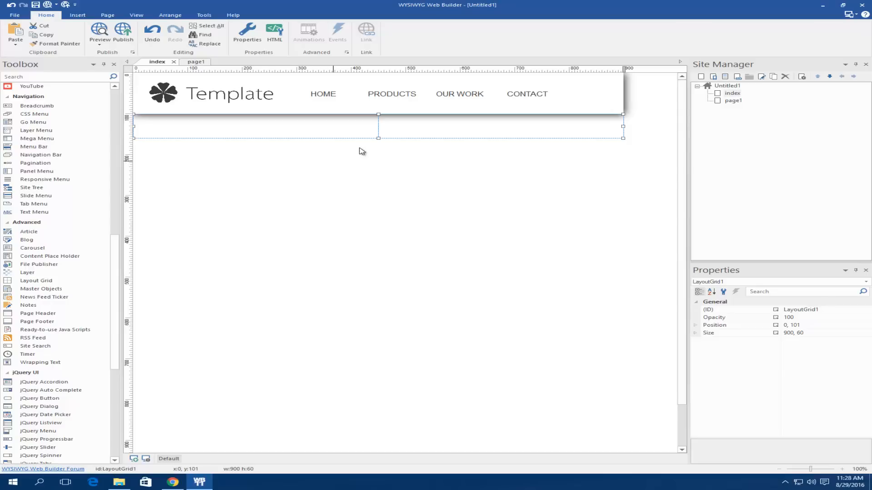
double_click(369, 128)
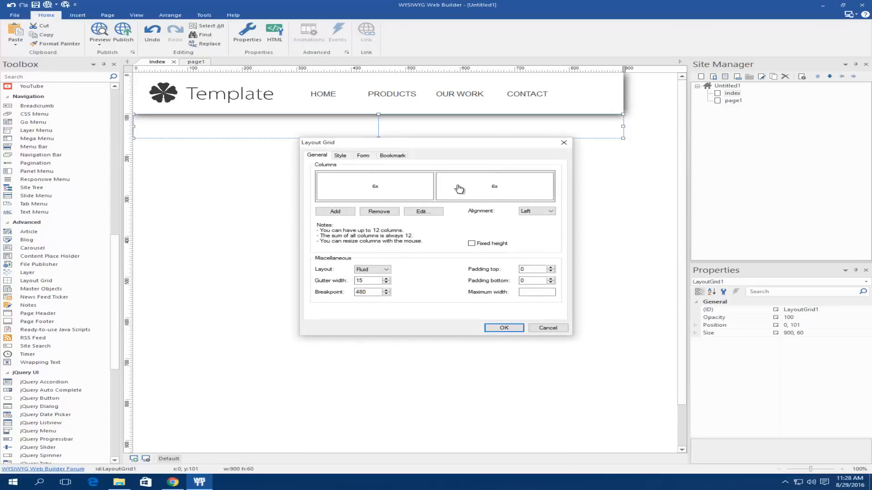
left_click(499, 185)
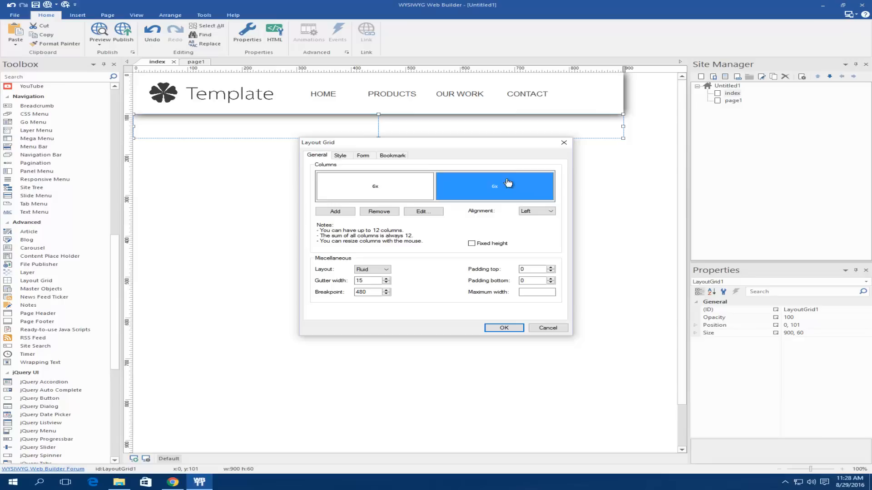
left_click(377, 212)
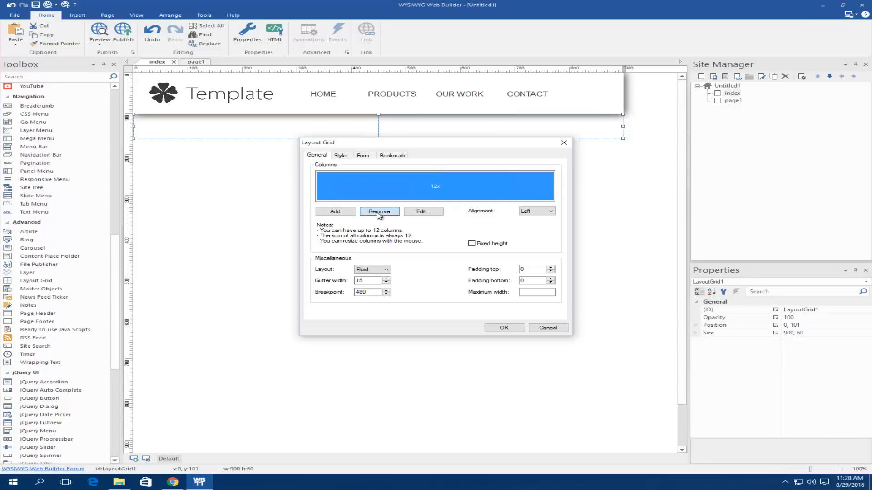
left_click(166, 484)
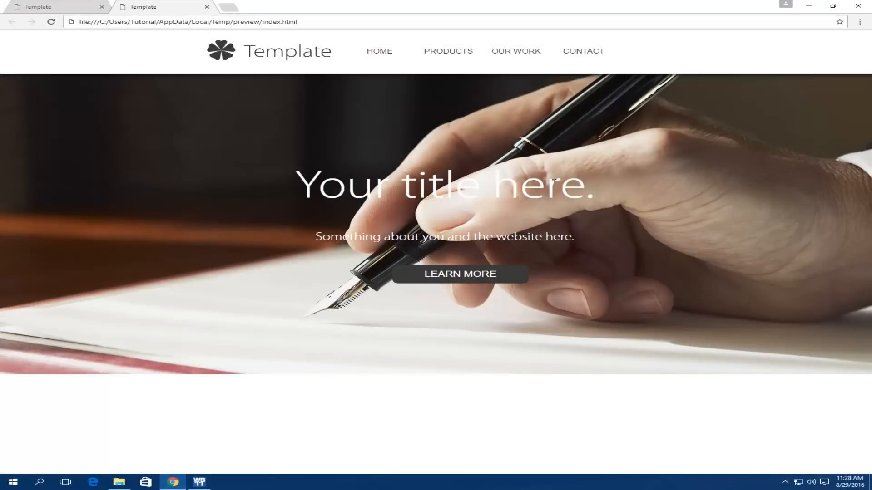
left_click(808, 6)
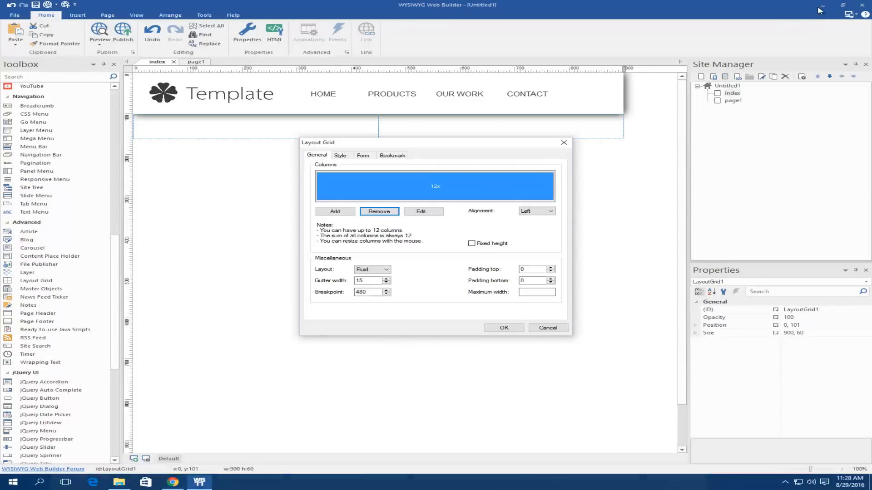
left_click(500, 328)
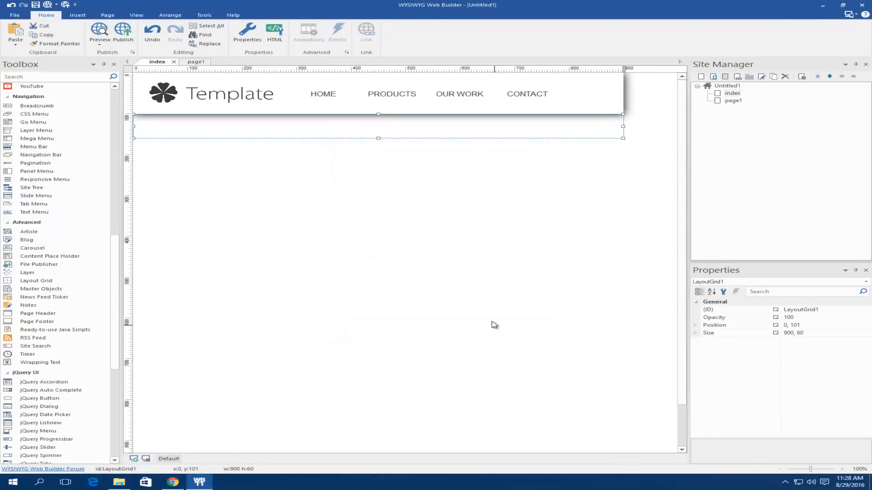
double_click(363, 132)
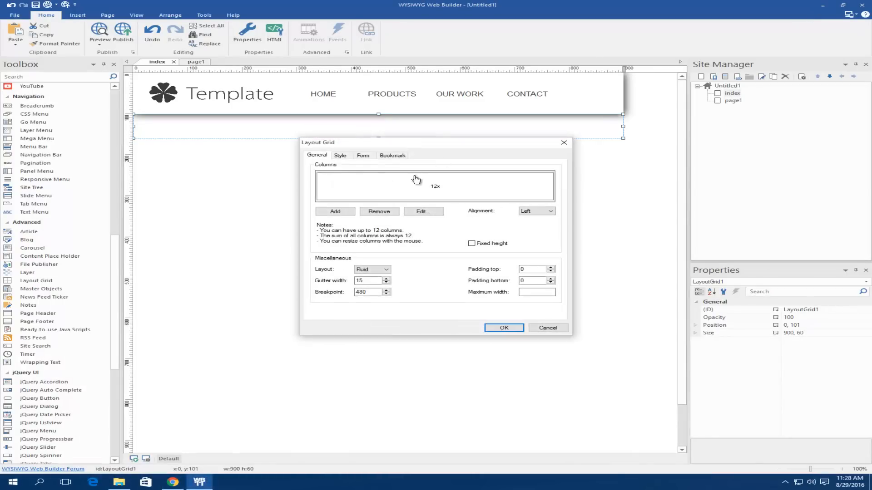
left_click(563, 142)
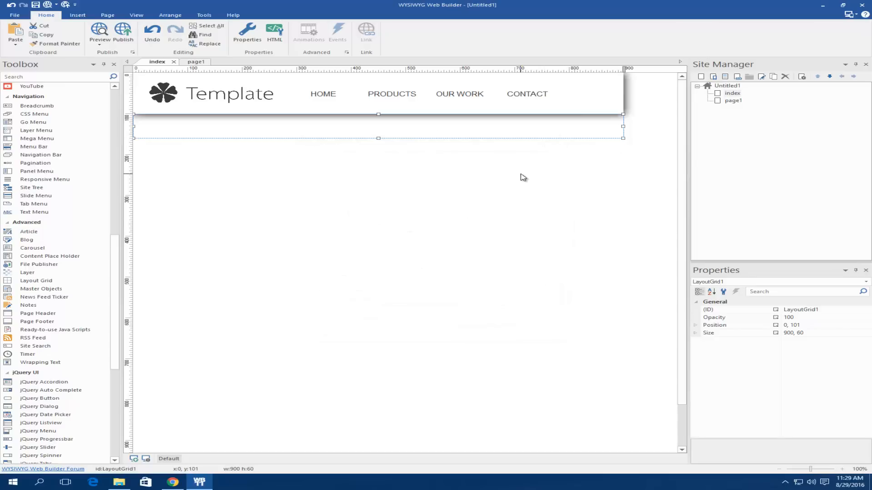
double_click(732, 101)
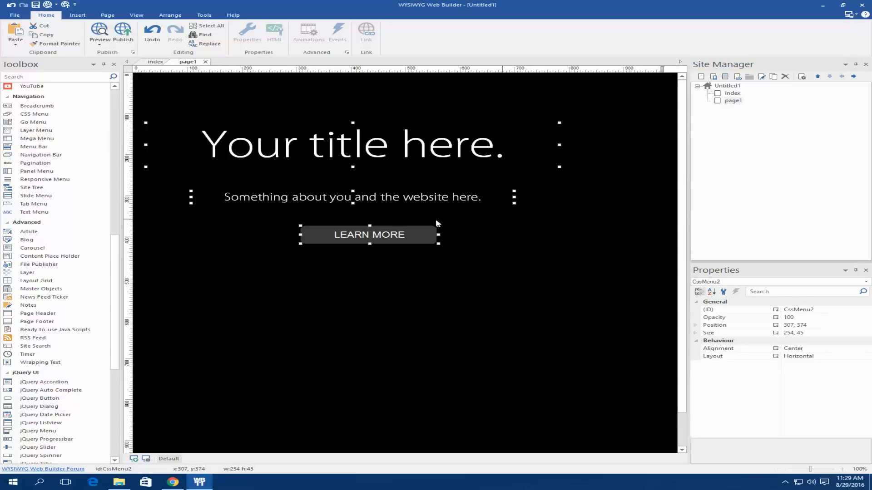
double_click(732, 94)
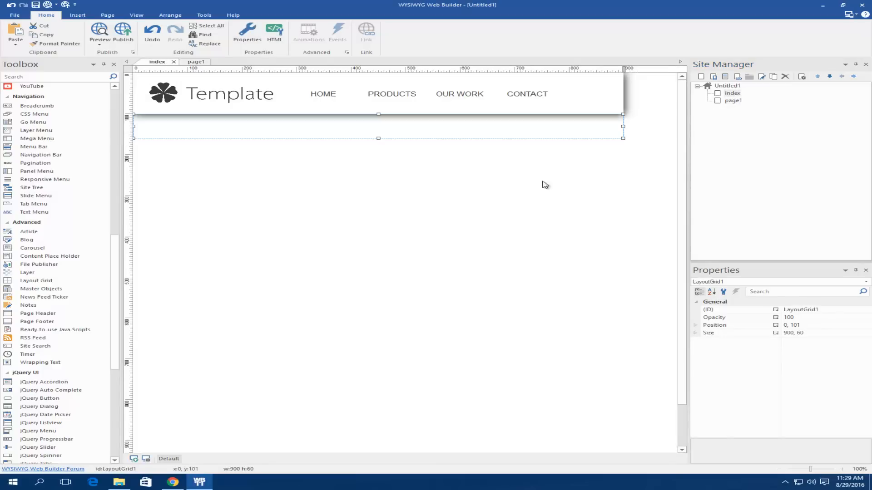
Step: Set the layout grid's background mode to Image and choose the hand_writing_book picture from the images folder
double_click(362, 136)
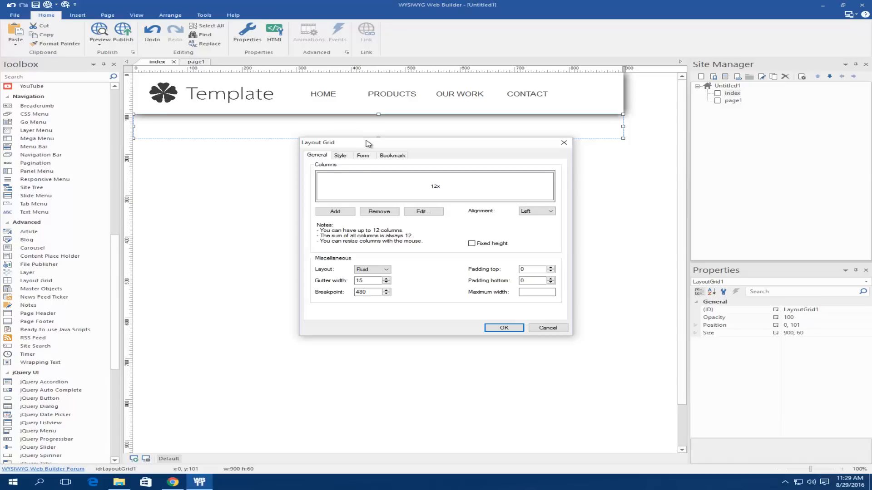
left_click(340, 155)
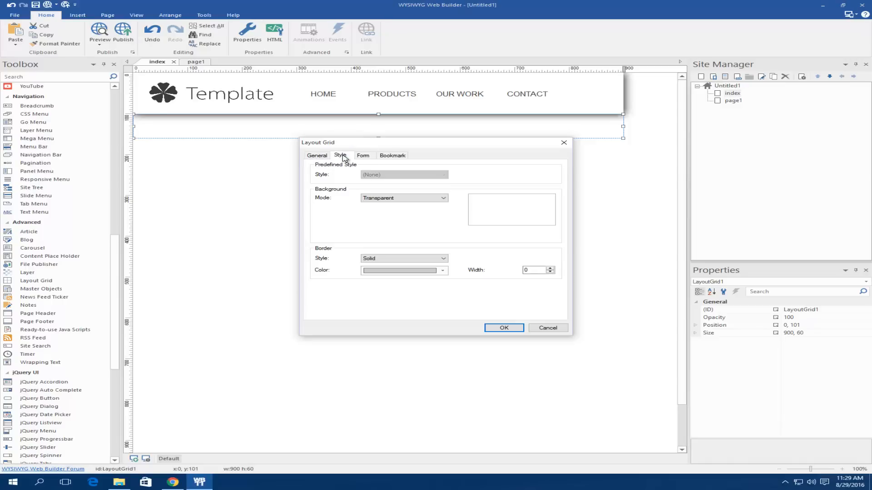
left_click(417, 200)
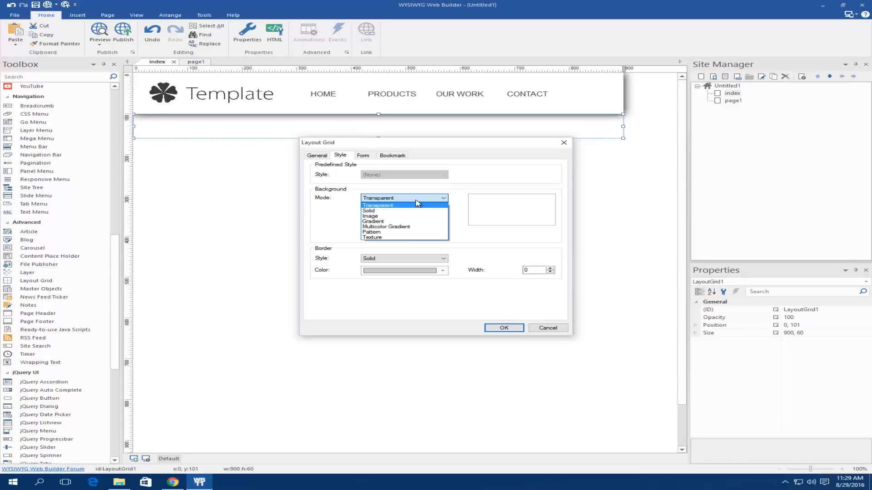
left_click(371, 216)
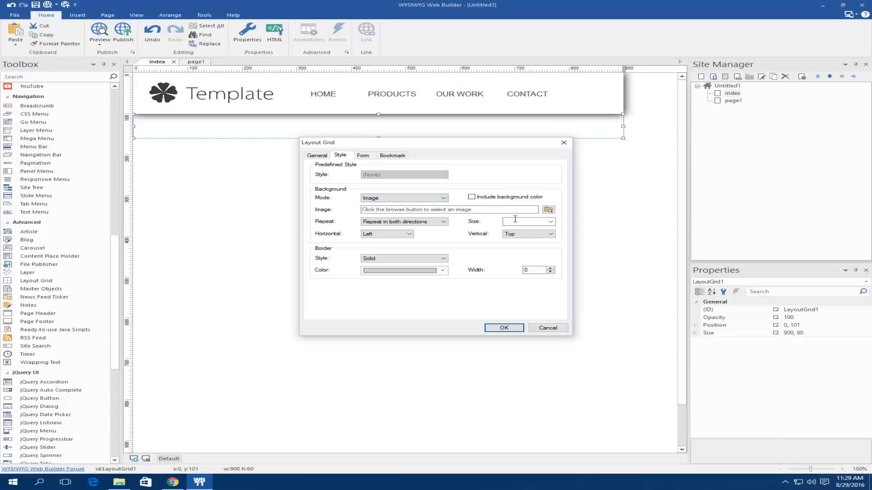
left_click(549, 210)
double_click(325, 207)
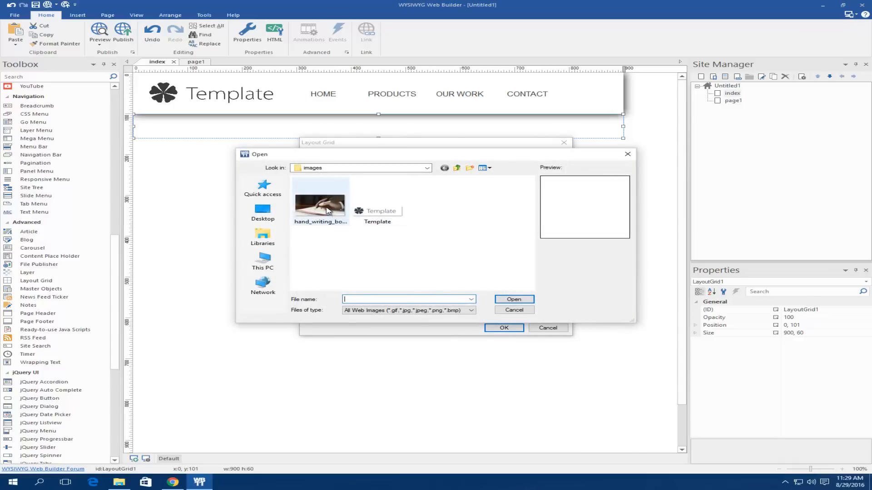
Step: Set the grid's background image to Do not repeat with Center horizontal alignment and apply the style
left_click(413, 222)
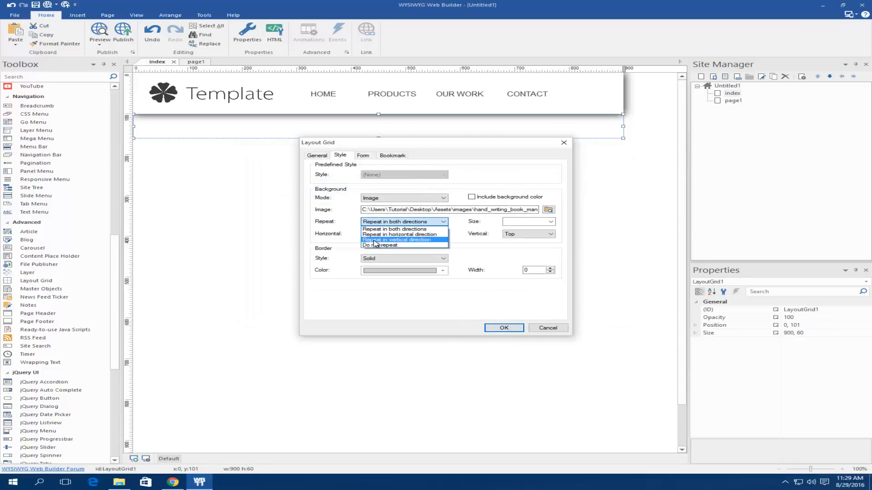
left_click(385, 247)
left_click(385, 234)
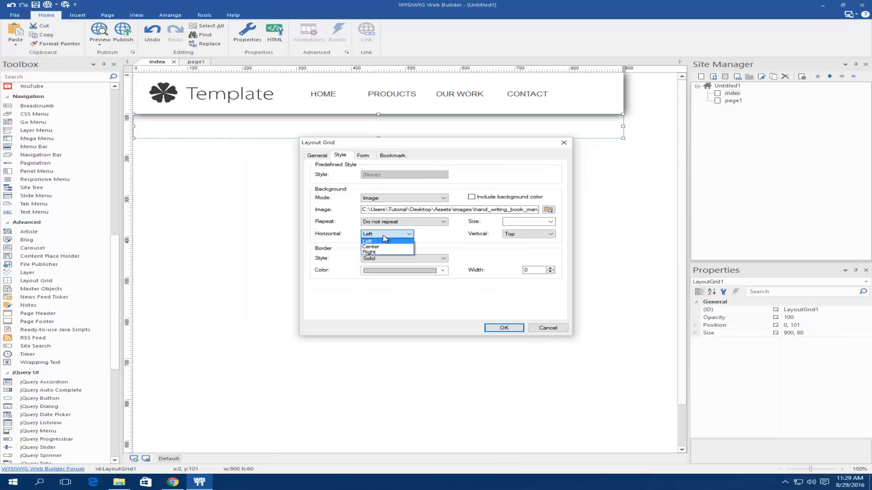
left_click(381, 246)
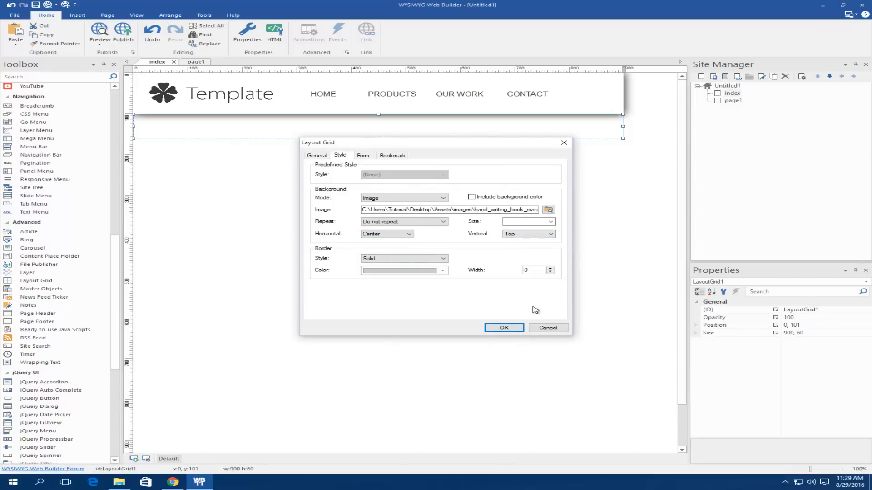
left_click(503, 329)
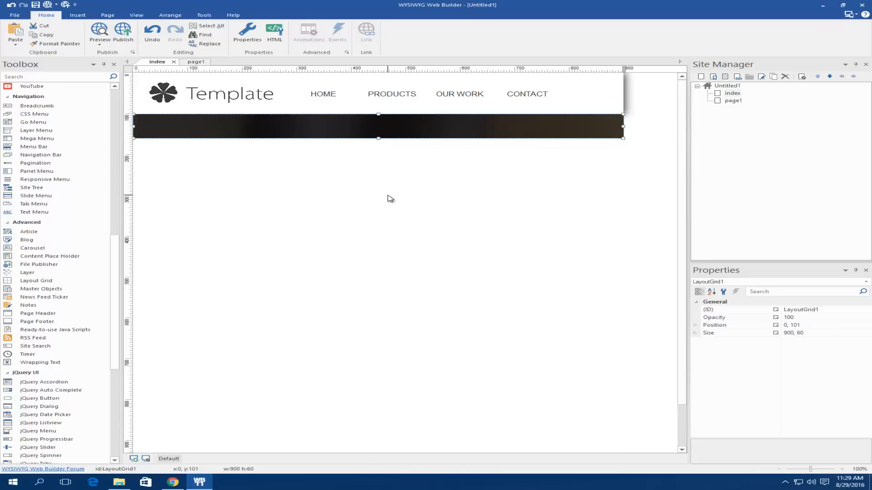
Step: Insert a text object, clear its placeholder text and place it inside the layout grid
left_click_drag(116, 241, 108, 90)
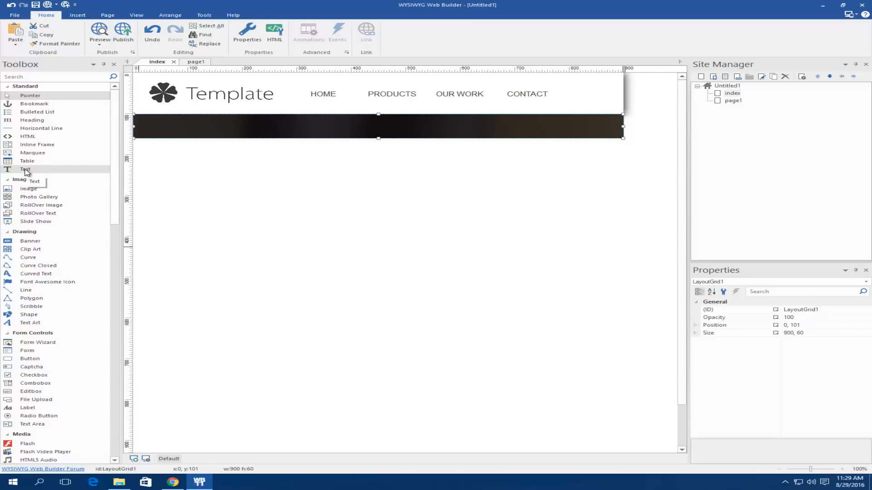
left_click_drag(25, 172, 296, 177)
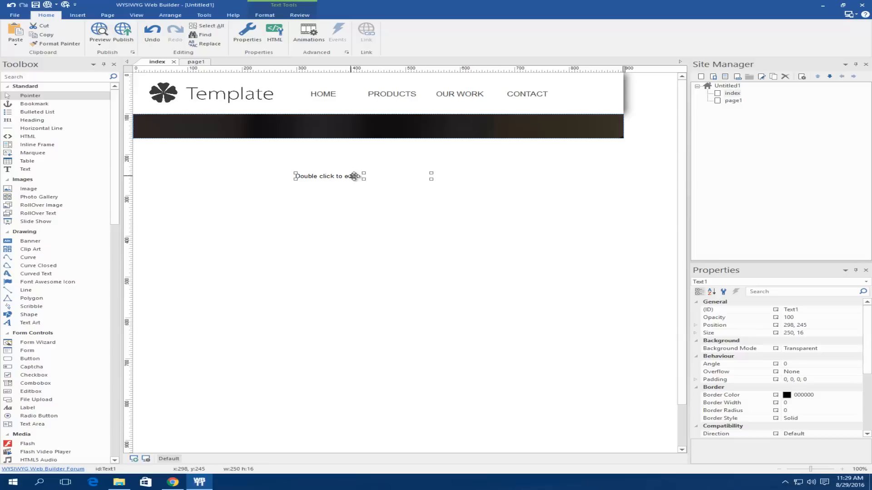
double_click(370, 176)
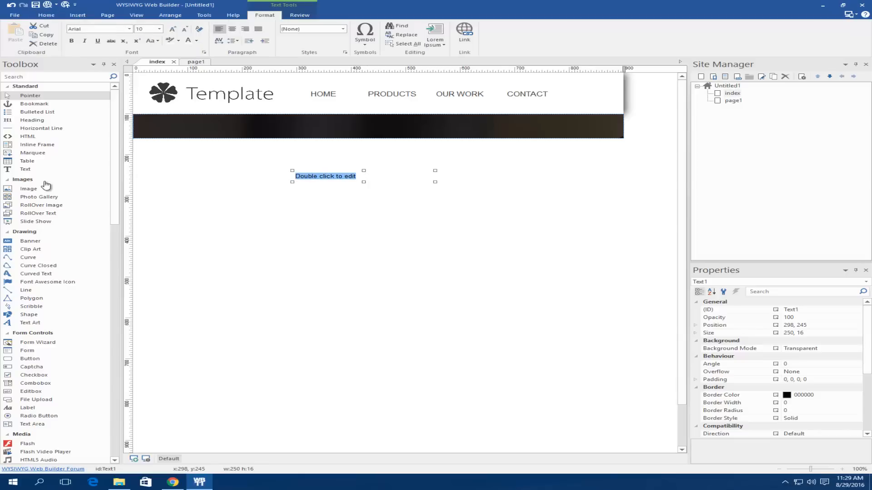
key("Delete")
left_click(346, 187)
left_click(344, 176)
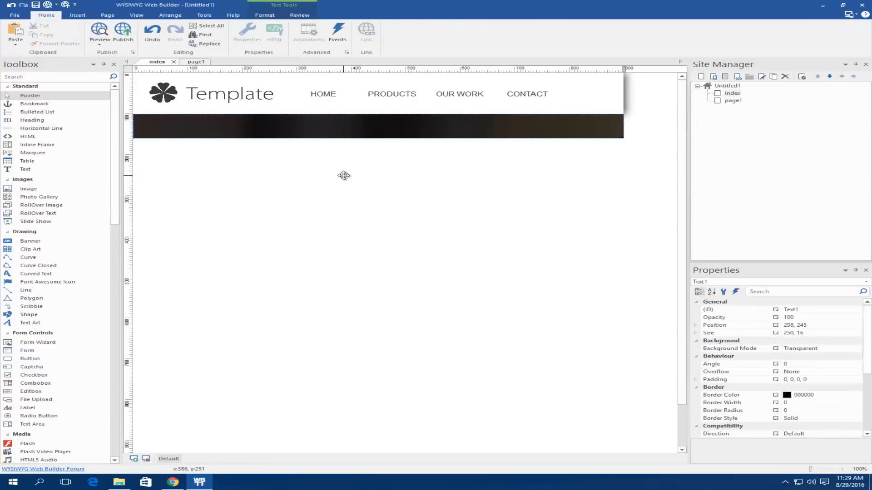
left_click_drag(344, 175, 309, 117)
Step: Fill the grid's empty text object with blank lines until it is about 256 px tall
double_click(309, 117)
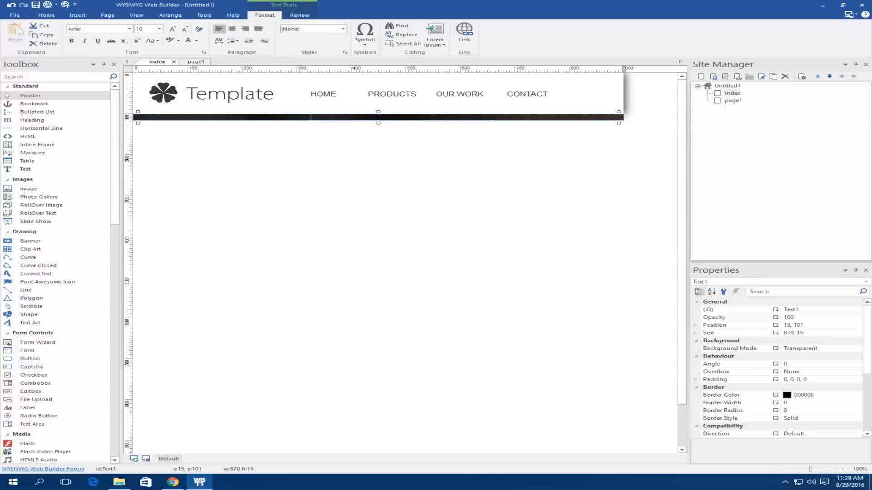
key("Return")
key("Return")
key("Return")
key("Return")
key("Return")
key("Return")
key("Return")
key("Return")
key("Return")
key("Return")
key("Return")
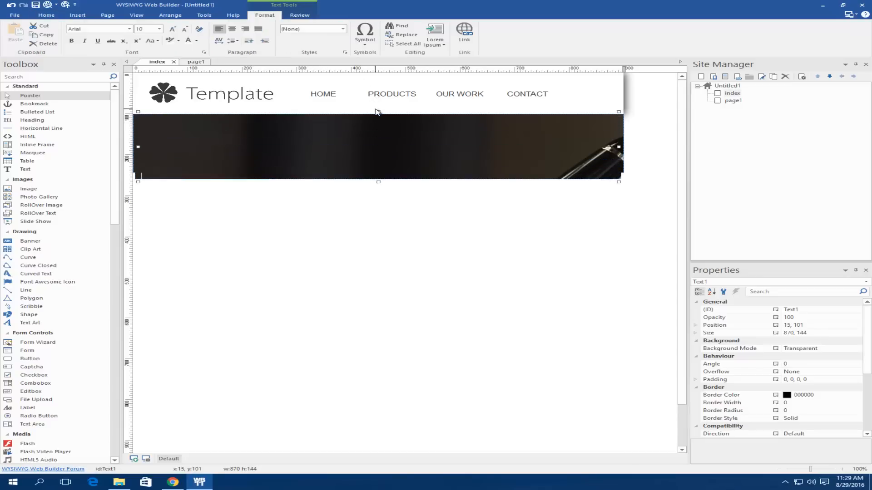
key("Return")
key("Return")
key("Return")
key("Return")
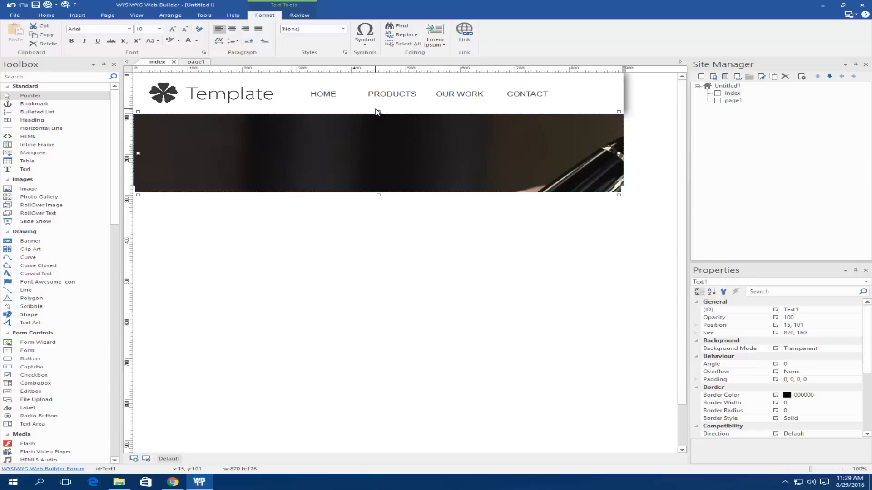
left_click(572, 269)
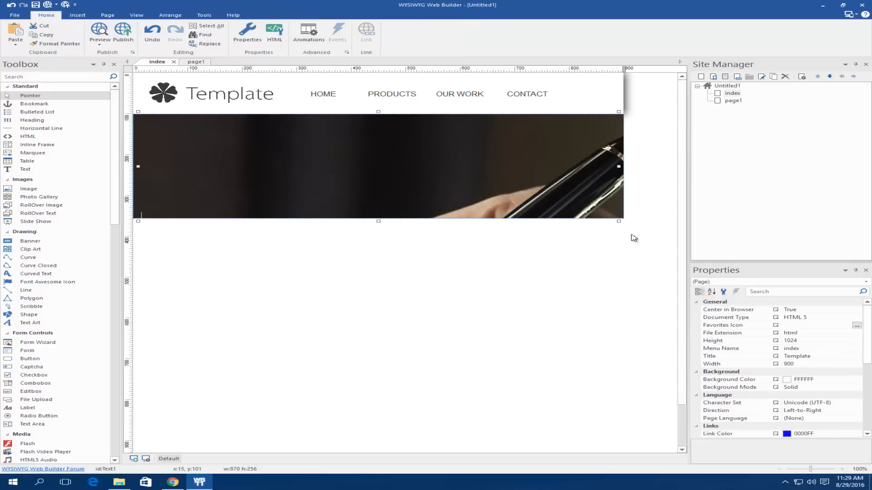
Step: Copy the title, tagline and LEARN MORE button from page1, paste them into index and place them in the layout grid
double_click(732, 101)
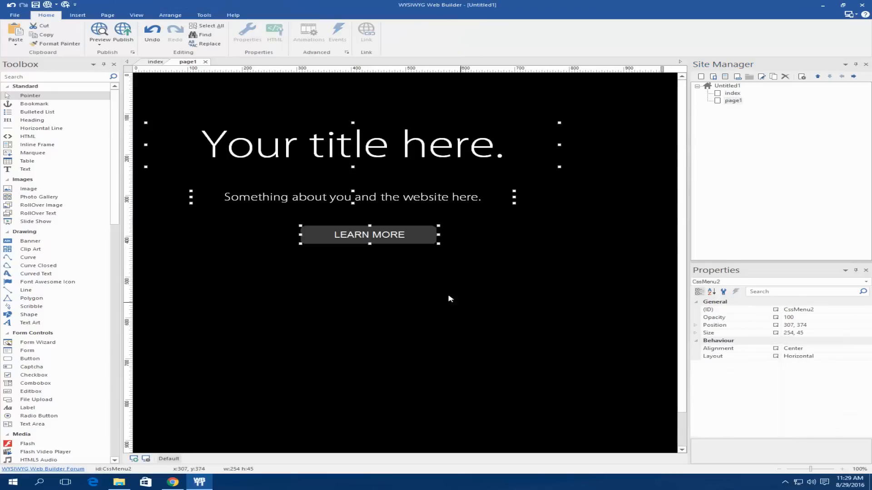
left_click_drag(453, 303, 338, 117)
double_click(732, 93)
key("ctrl+v")
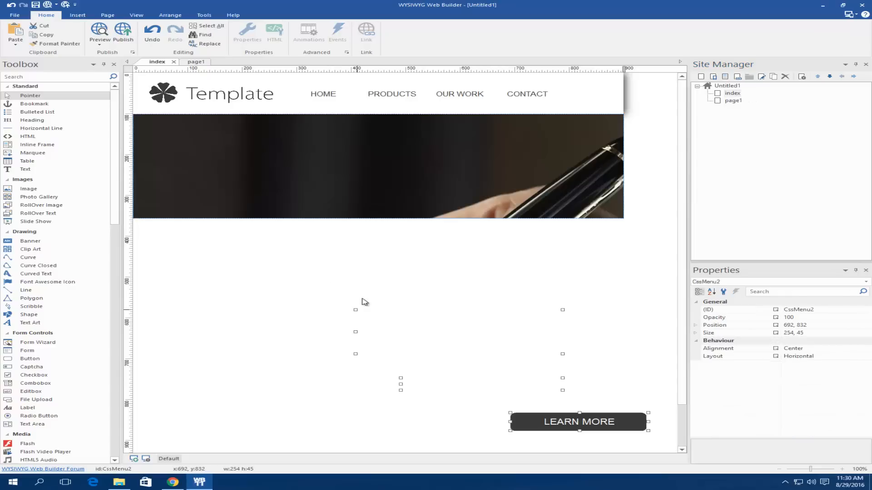
left_click_drag(563, 341, 355, 203)
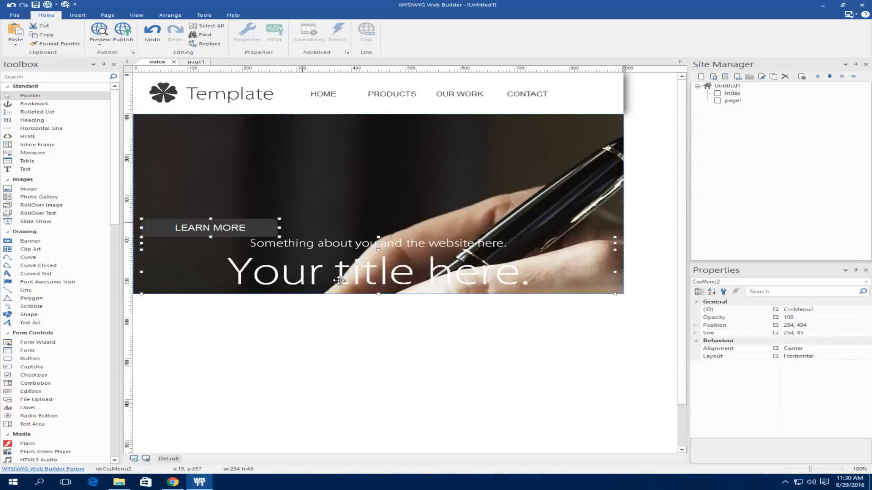
left_click(333, 303)
Step: Move the LEARN MORE button, title and tagline out of the grid into the empty area below, and select all three
left_click(211, 227)
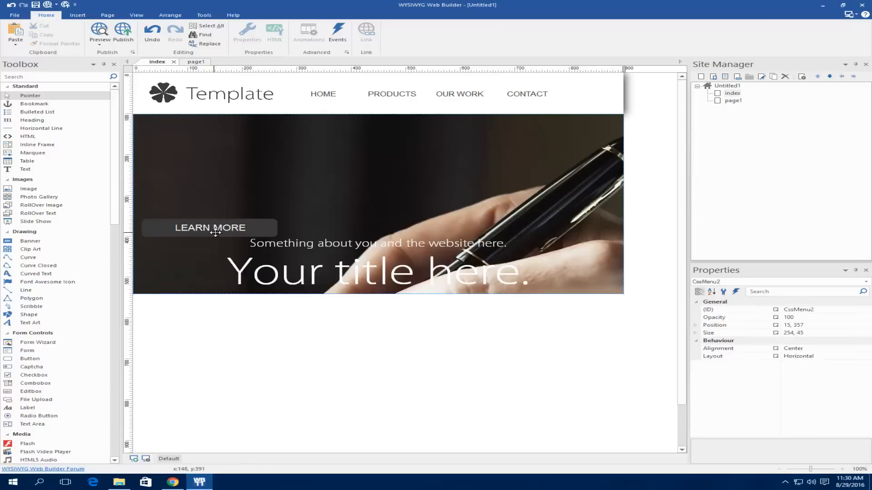
left_click_drag(210, 227, 402, 365)
left_click_drag(363, 262, 381, 321)
left_click_drag(378, 224, 448, 429)
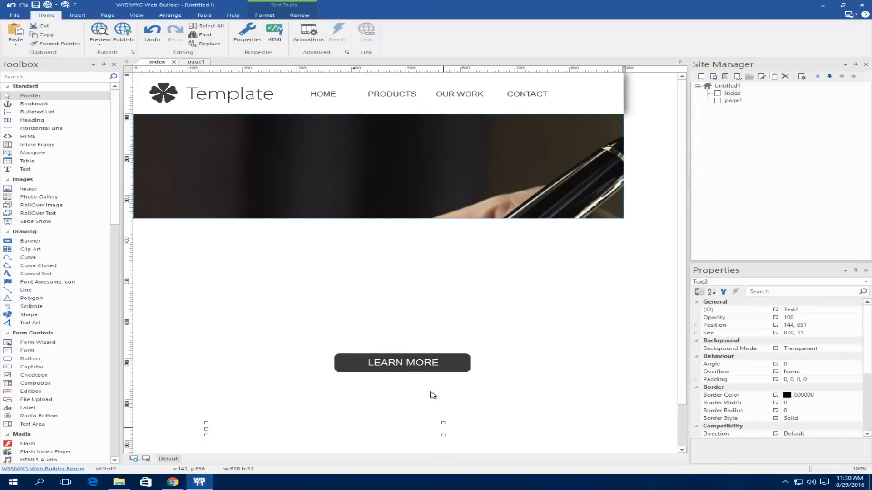
left_click_drag(335, 242, 482, 426)
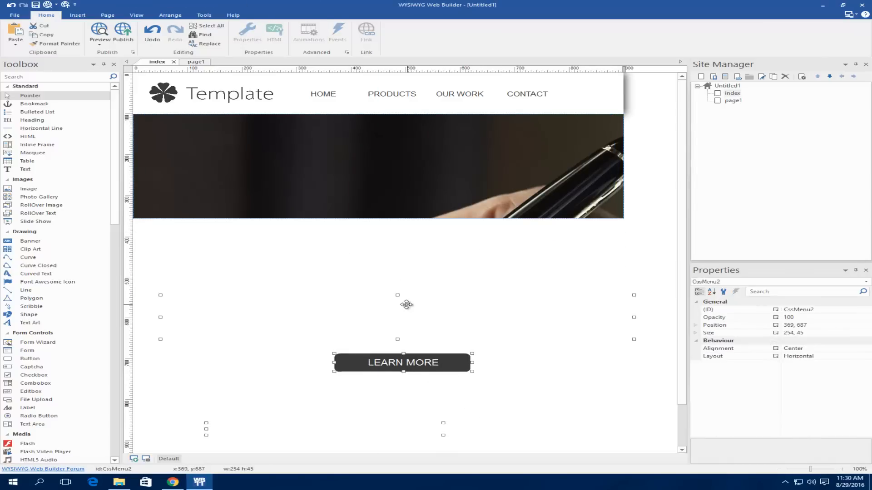
Step: Place the title and then the tagline inside the layout grid, below the blank text object
left_click(383, 285)
left_click_drag(395, 320, 385, 191)
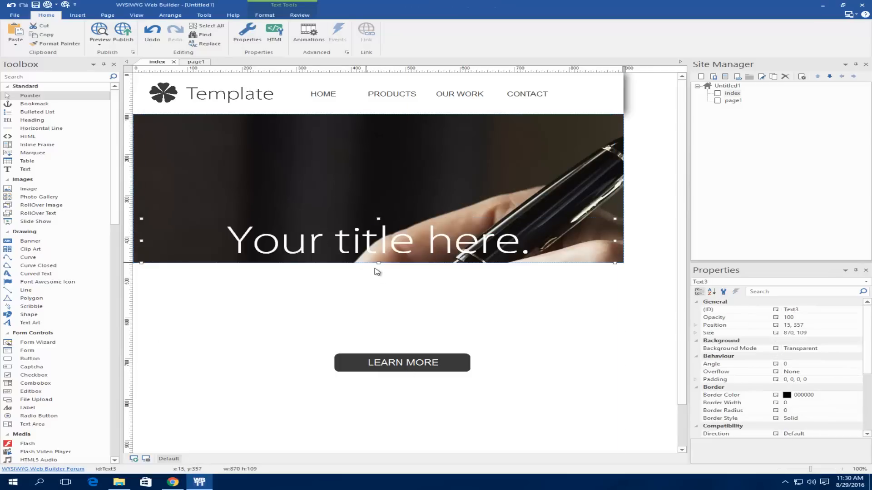
left_click_drag(420, 391, 516, 453)
left_click_drag(412, 423, 360, 258)
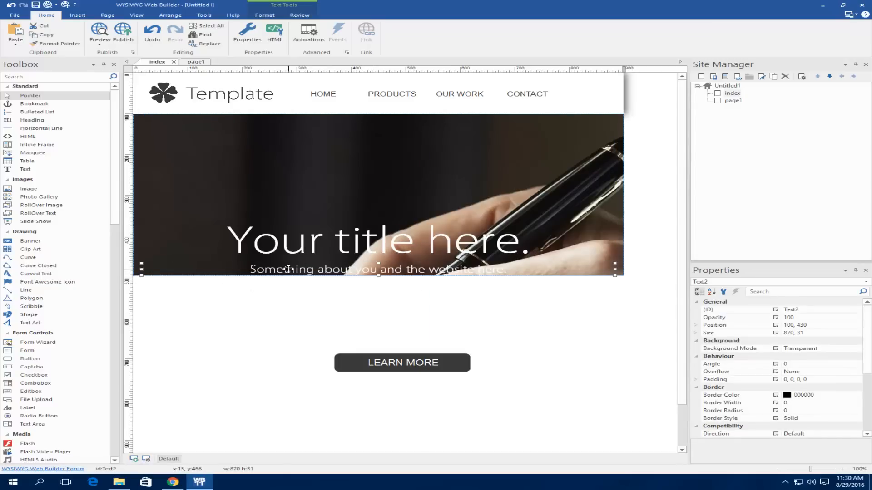
Step: Move the tagline back out of the grid and place a copy of the blank text object directly below the title
left_click_drag(288, 269, 301, 307)
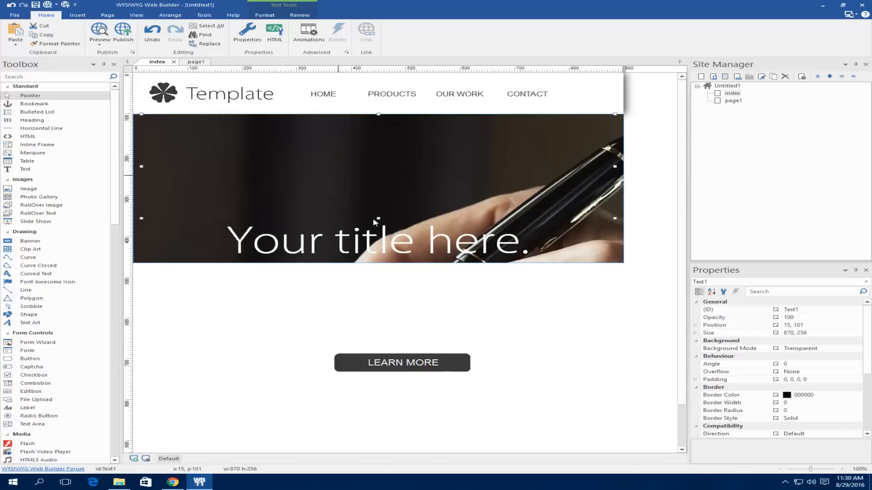
left_click(308, 423)
left_click_drag(336, 425, 288, 216)
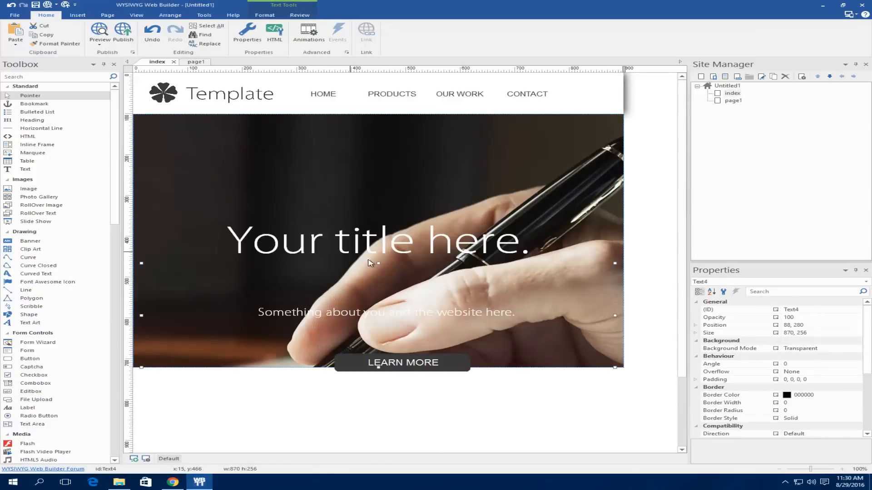
Step: Remove blank lines from the copied text object below the title until it is 16 px tall
double_click(202, 290)
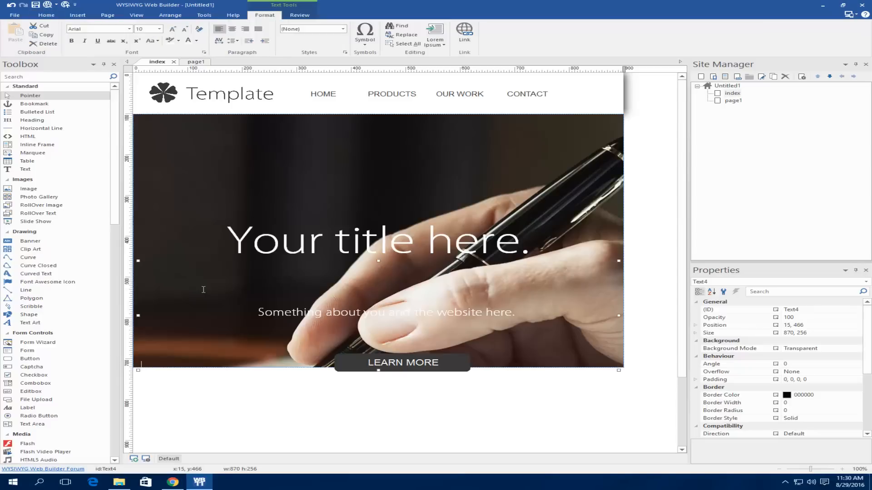
key("BackSpace")
key("BackSpace")
key("BackSpace")
key("BackSpace")
key("BackSpace")
key("BackSpace")
key("BackSpace")
key("BackSpace")
key("BackSpace")
key("BackSpace")
key("BackSpace")
key("BackSpace")
key("BackSpace")
key("BackSpace")
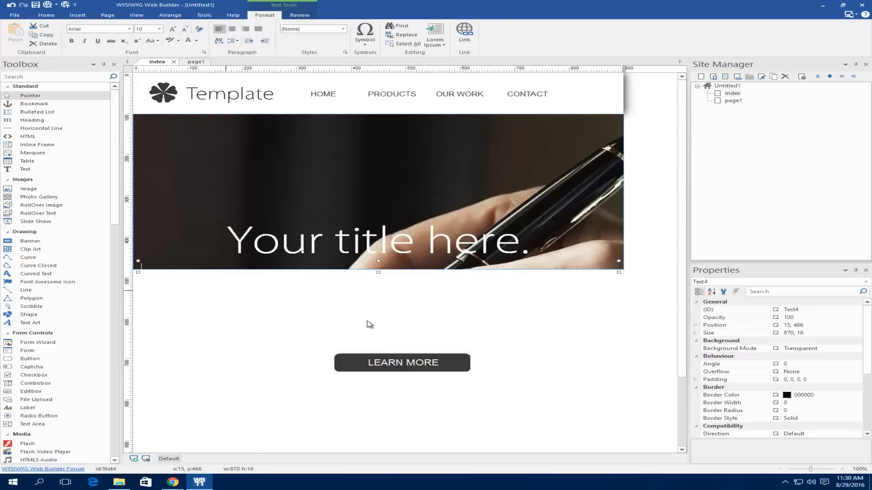
Step: Place the tagline in the layout grid directly below the short blank text object
left_click(506, 347)
left_click_drag(528, 335, 332, 290)
left_click_drag(375, 314, 357, 274)
left_click(484, 347)
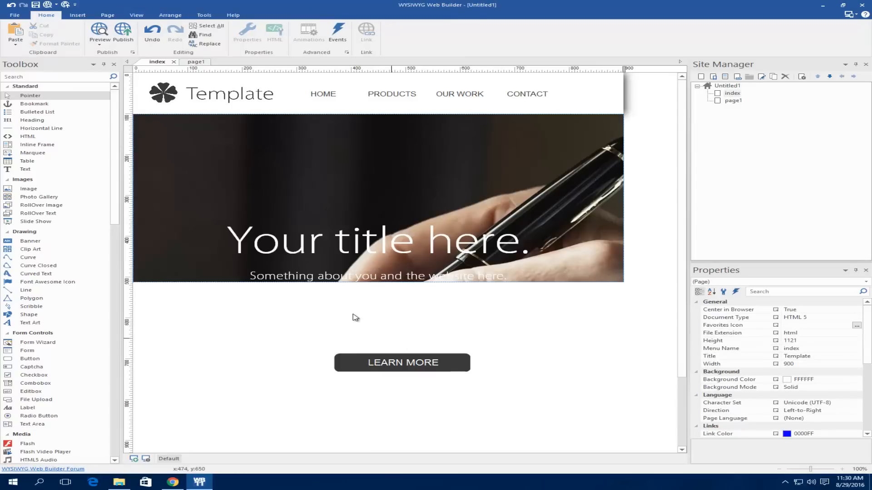
Step: Duplicate the 16 px blank text object and place the copy in the grid below the tagline
left_click(344, 268)
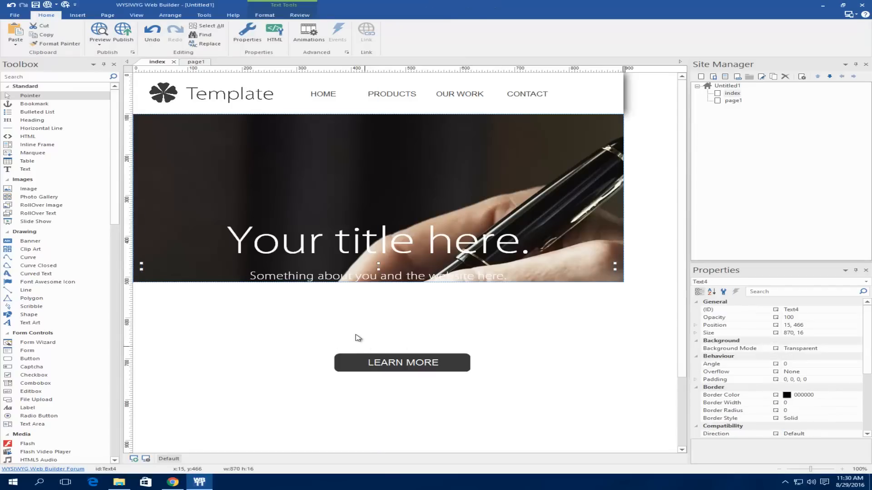
left_click(219, 360)
key("ctrl+v")
left_click(282, 367)
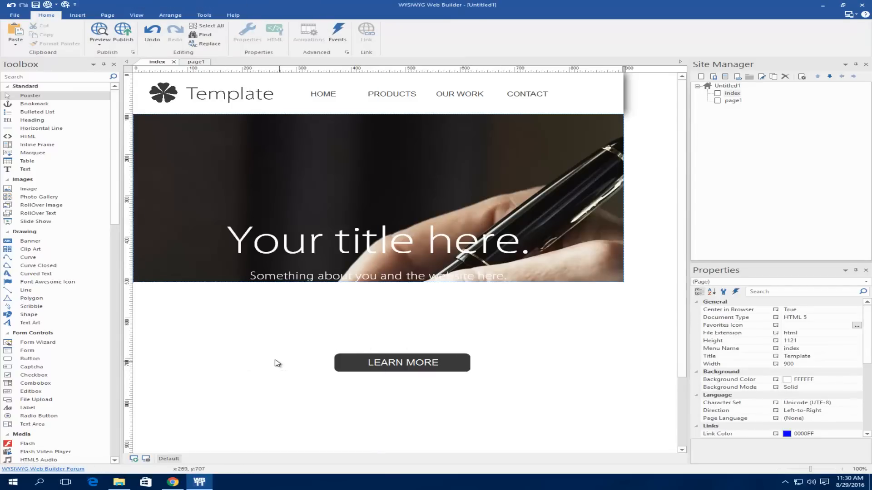
left_click_drag(273, 361, 186, 272)
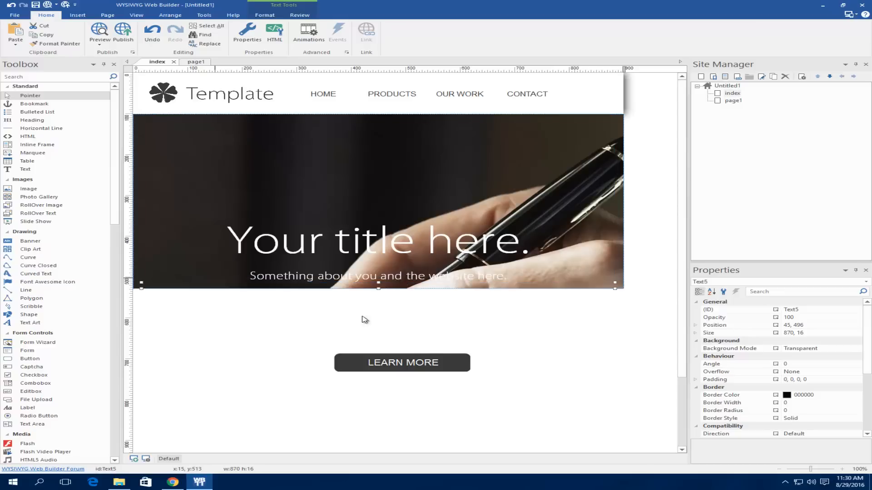
Step: Place the LEARN MORE button at the end of the grid and expand the blank text above it to 80 px with blank lines
left_click_drag(399, 364, 380, 288)
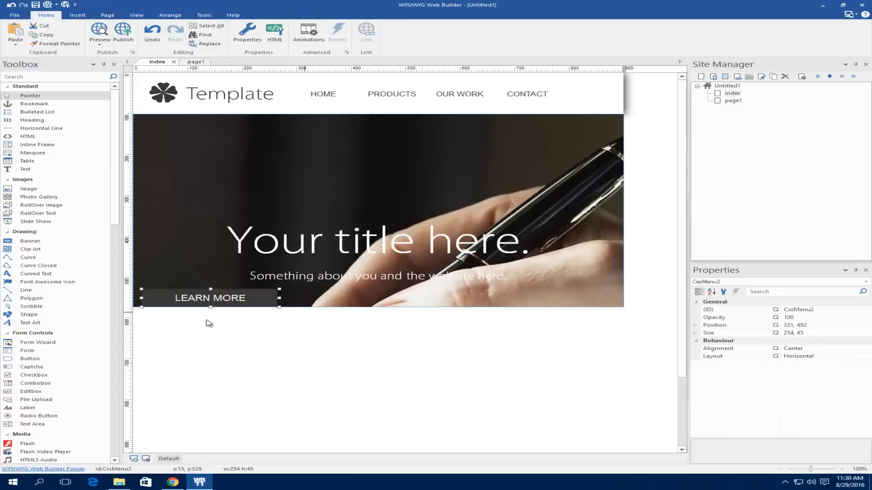
double_click(379, 285)
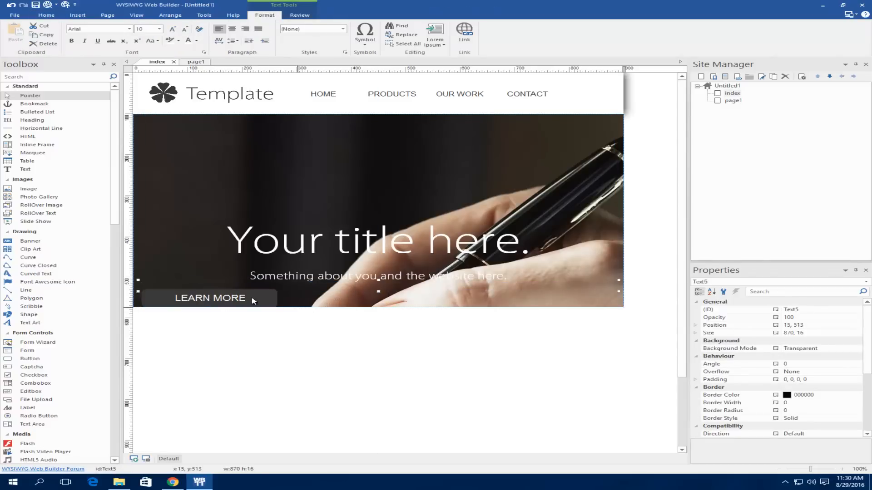
key("Return")
key("Return")
key("Return")
key("Return")
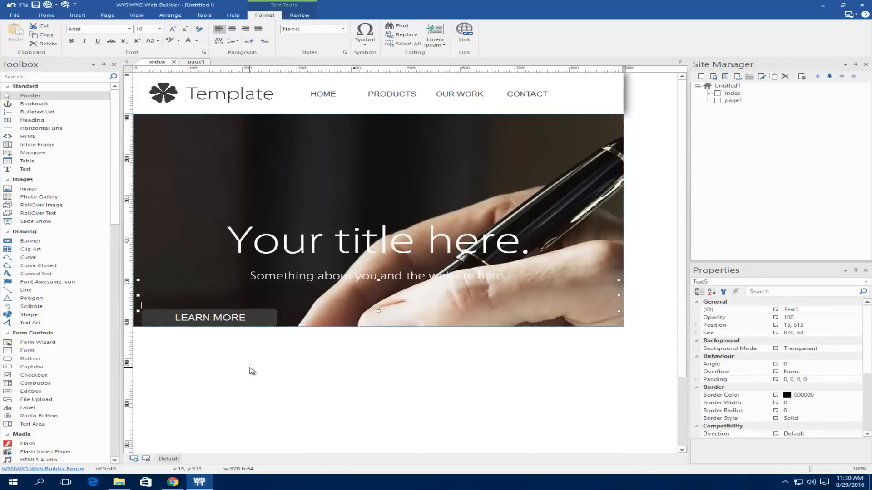
left_click(245, 356)
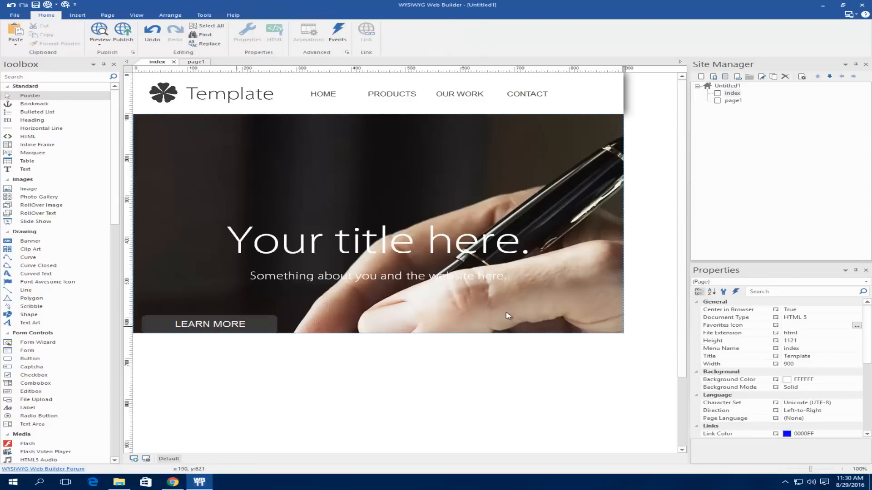
Step: Set the alignment of the layout grid's 12x column to Center so the LEARN MORE button is centered
double_click(225, 328)
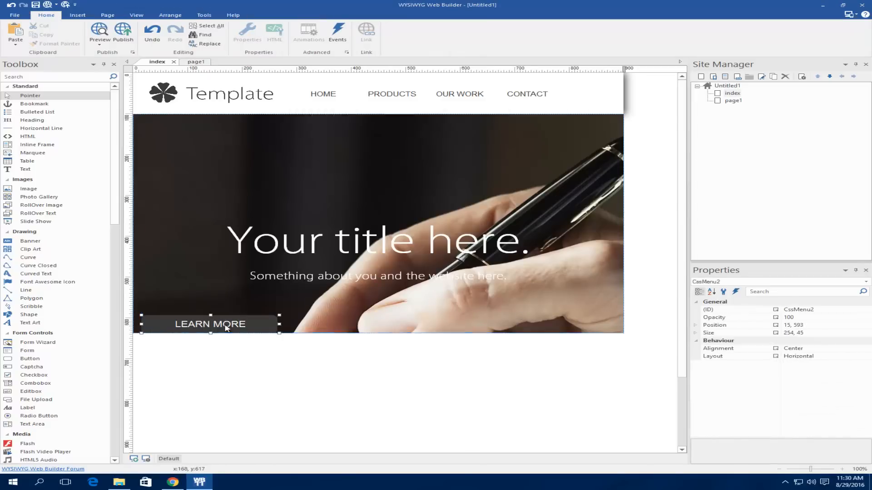
left_click(579, 107)
left_click(591, 191)
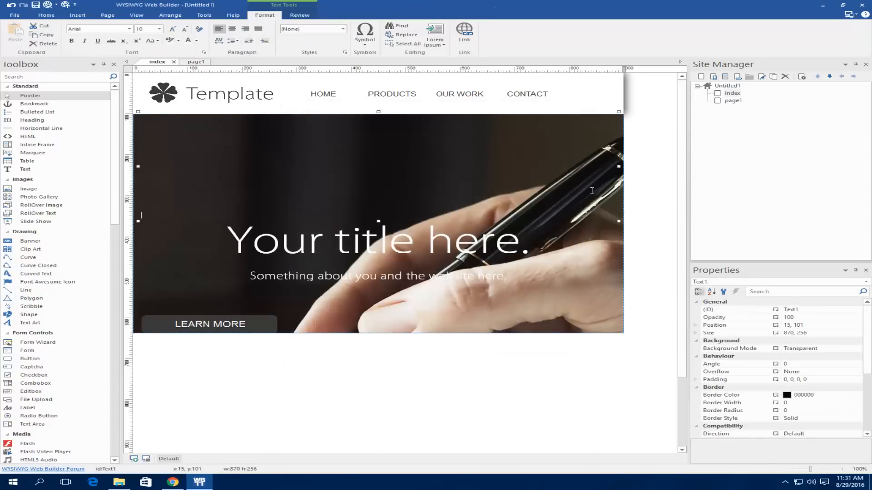
double_click(621, 262)
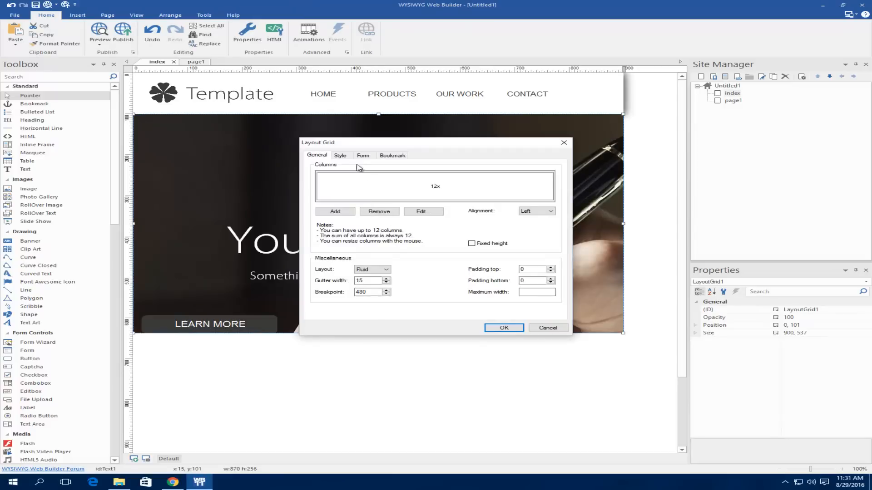
left_click(434, 186)
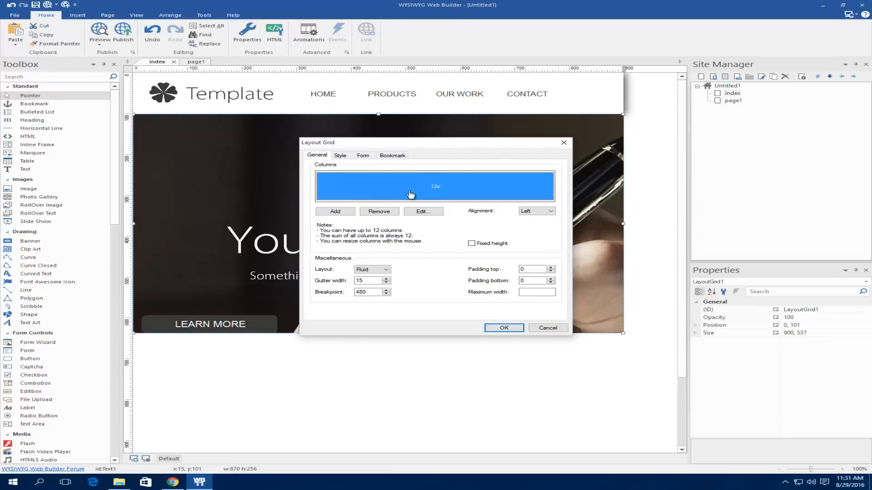
left_click(416, 210)
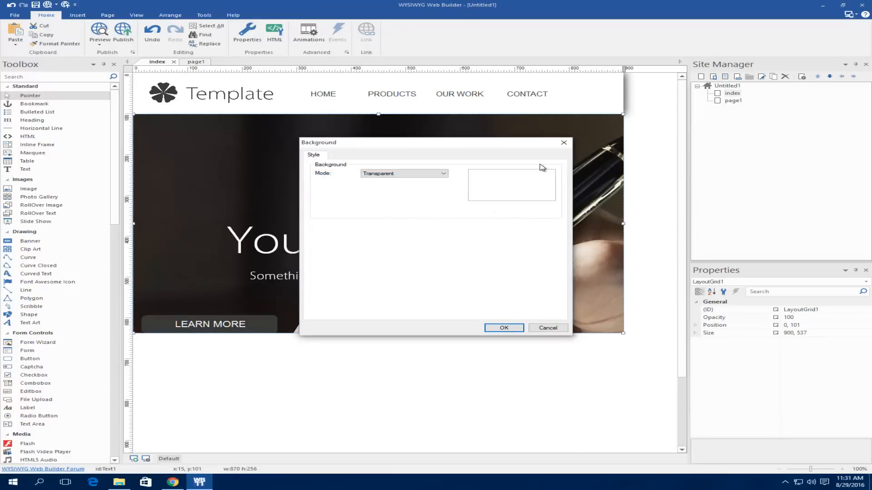
left_click(563, 143)
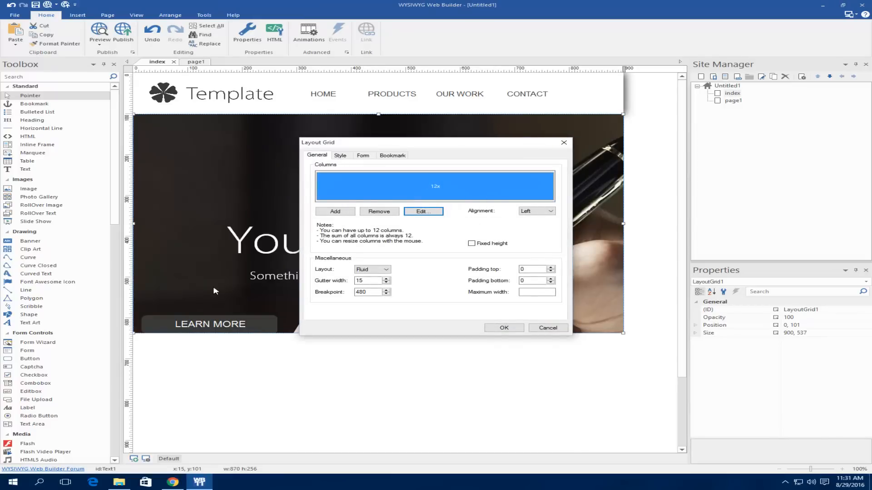
left_click(546, 213)
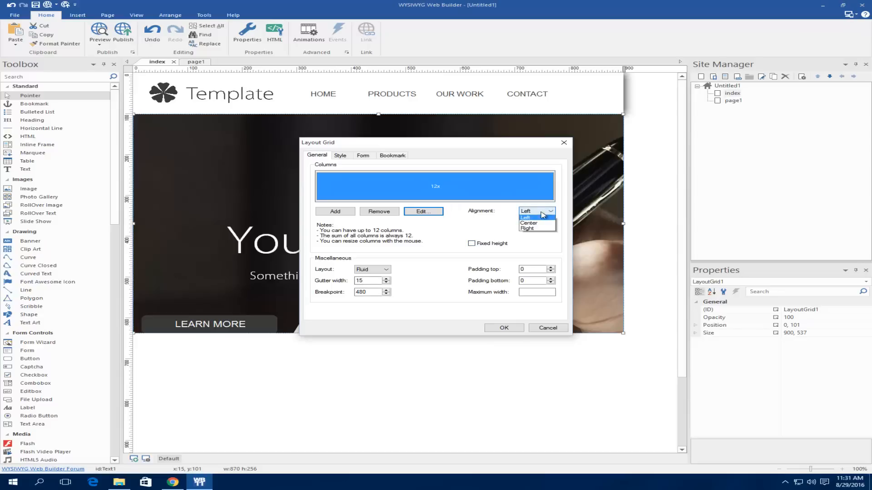
left_click(527, 226)
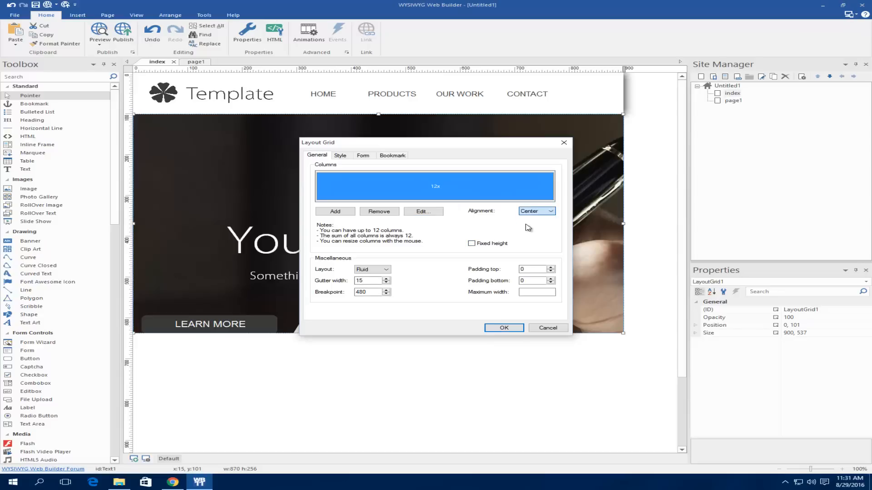
left_click(504, 327)
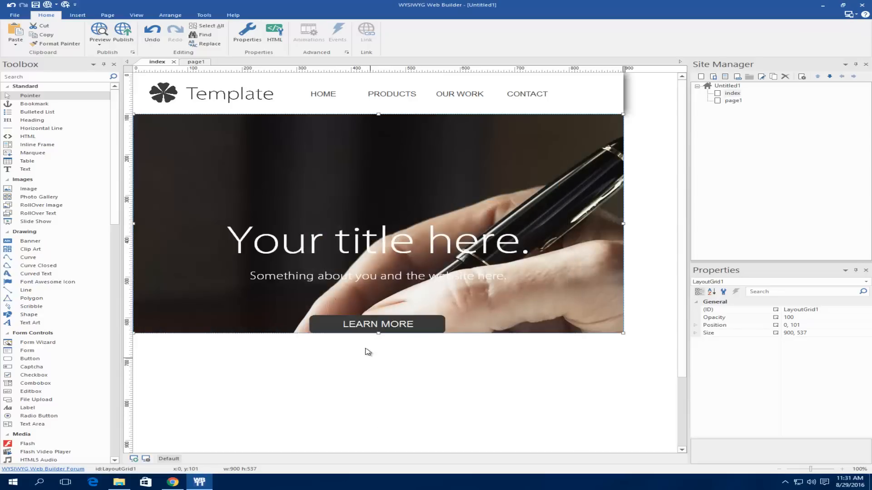
Step: Duplicate the 80 px blank text object and place the copy in the grid below the LEARN MORE button
left_click(360, 295)
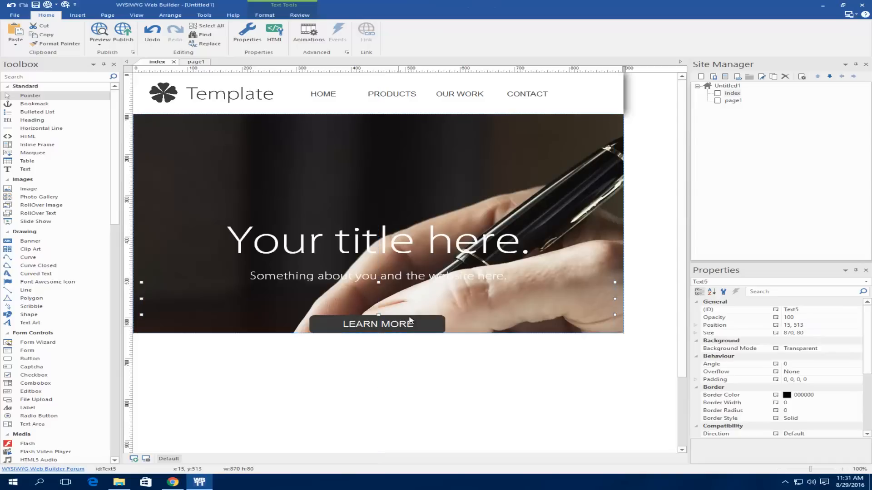
left_click(334, 420)
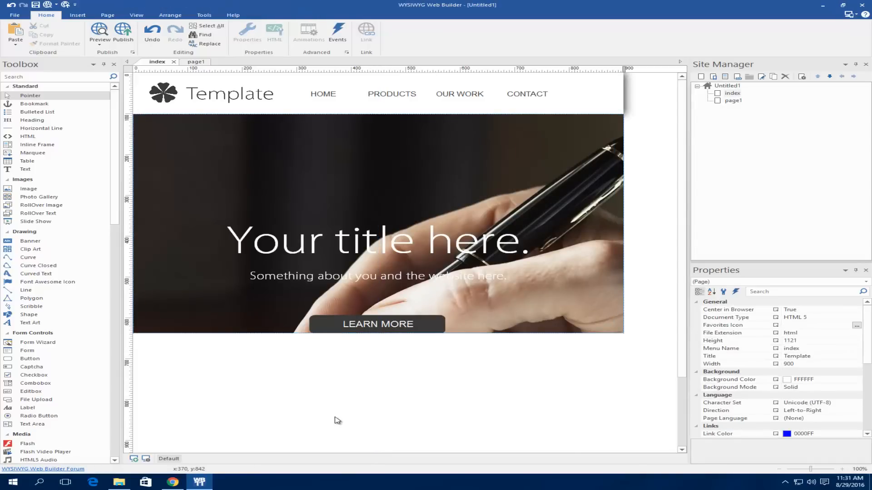
key("ctrl+v")
left_click_drag(349, 423, 225, 306)
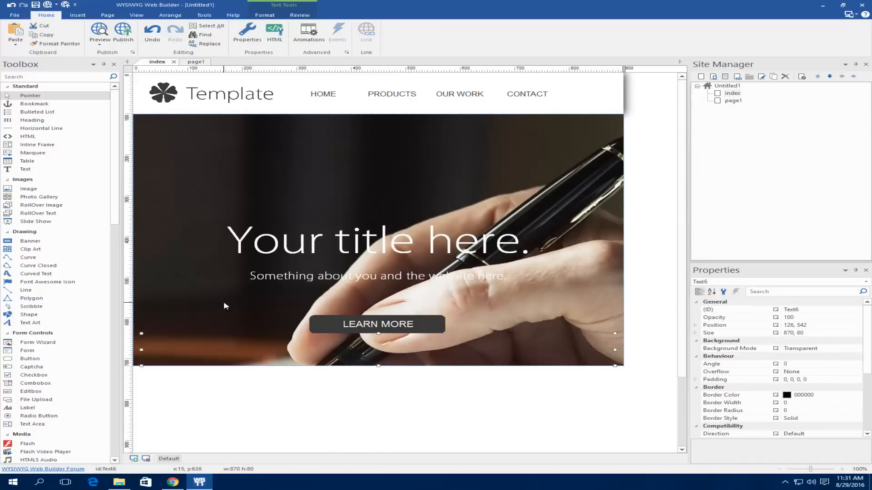
Step: Adjust the number of blank lines in the text object below the button until it is about 128 px tall
double_click(410, 356)
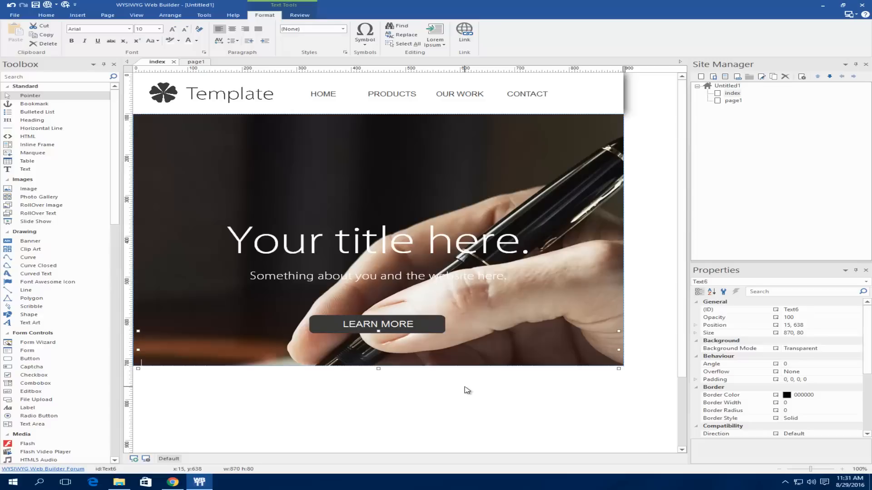
key("BackSpace")
key("BackSpace")
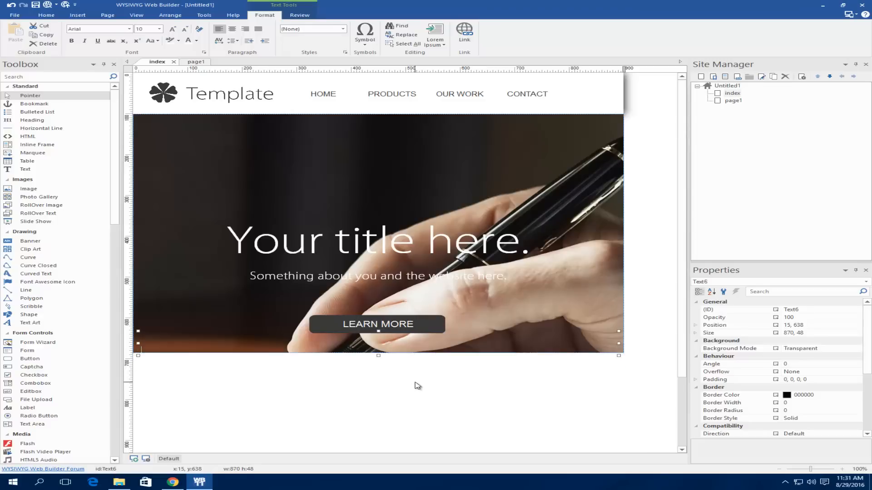
left_click(415, 393)
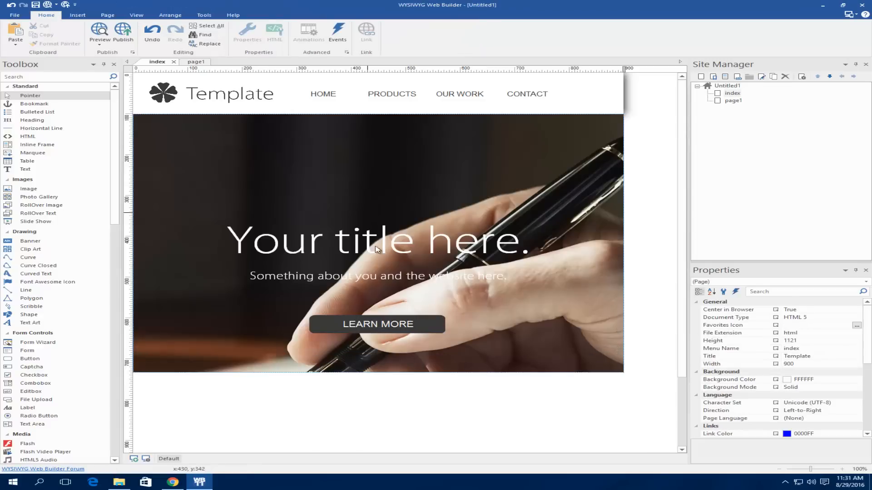
double_click(390, 368)
key("Return")
key("Return")
key("Return")
key("Return")
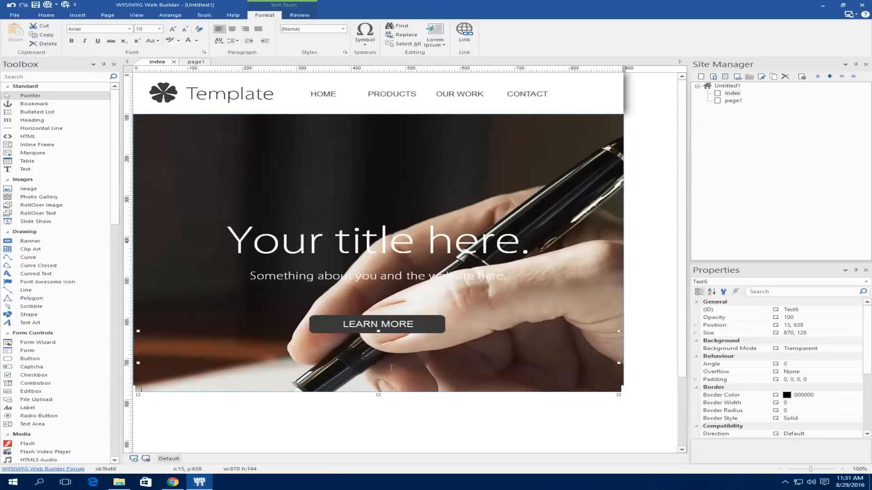
key("BackSpace")
key("BackSpace")
left_click(376, 431)
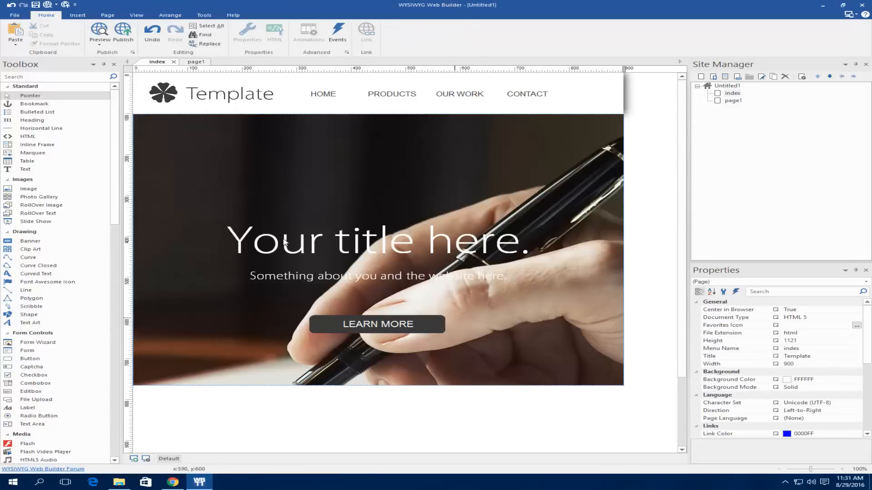
Step: Preview the index page in the browser to check the hero banner, and return to the editor
left_click(39, 4)
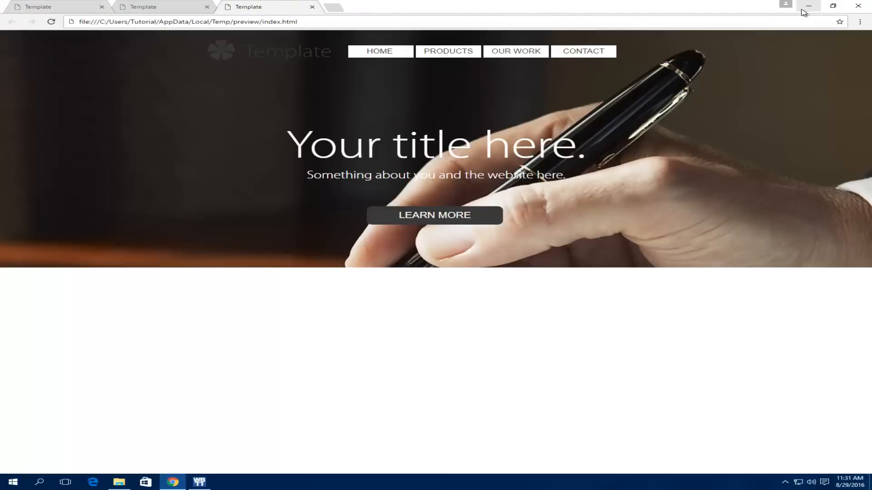
left_click(858, 5)
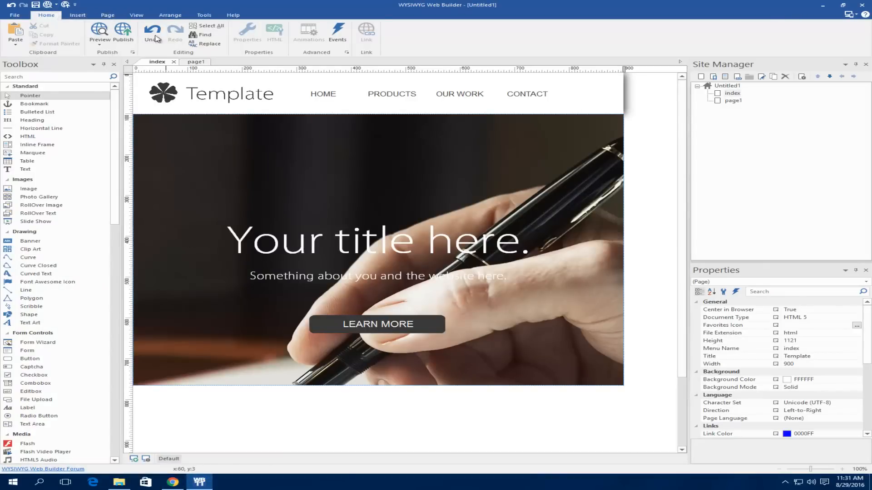
left_click(47, 5)
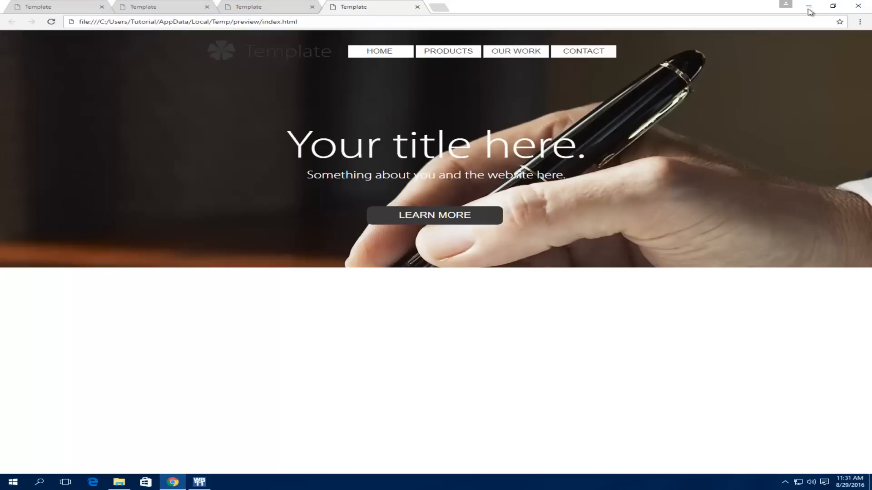
left_click(808, 7)
Step: Set the background mode of the header layer at the top of the page to Solid
double_click(611, 105)
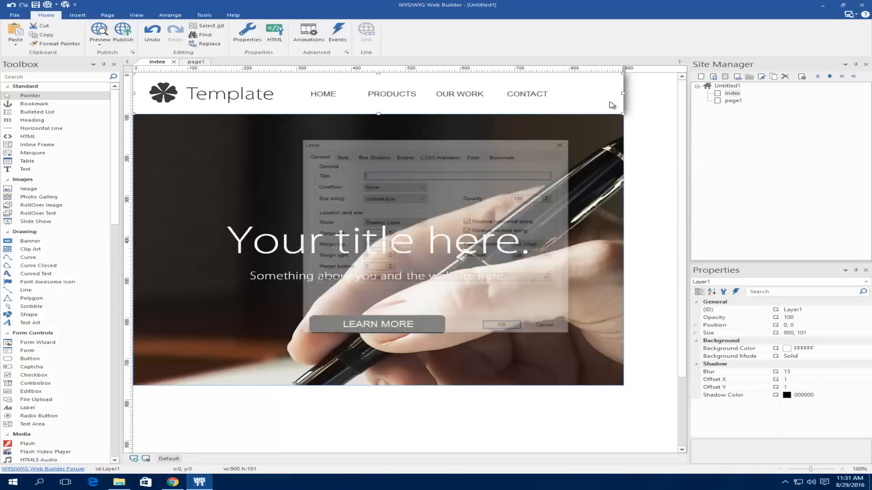
left_click(340, 155)
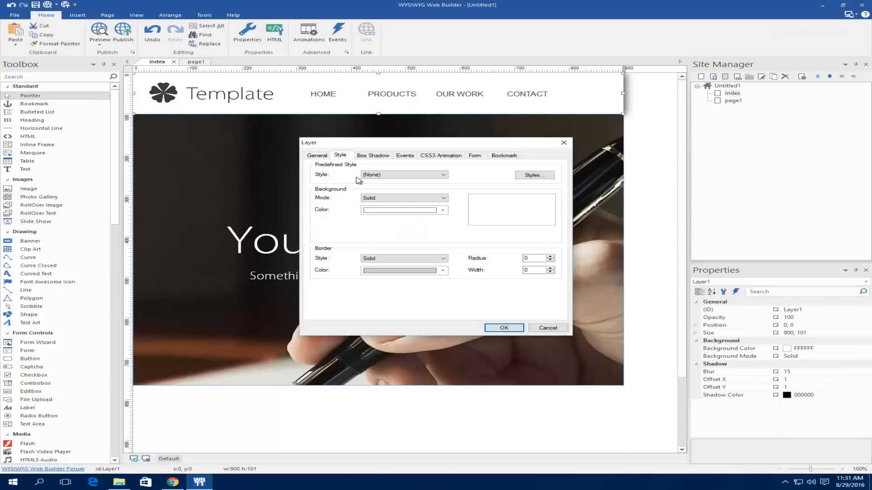
left_click(393, 198)
left_click(388, 204)
left_click(504, 328)
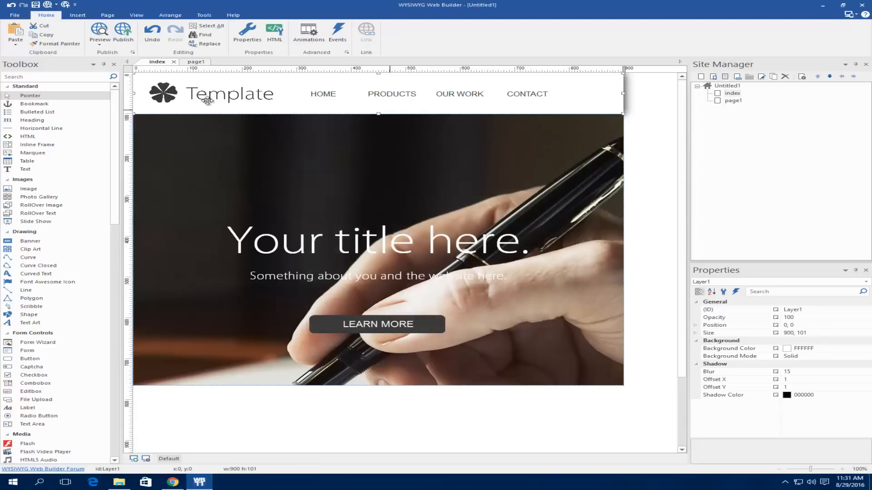
Step: Preview the index page in the browser, close the surplus preview tabs and return to the editor
left_click(48, 5)
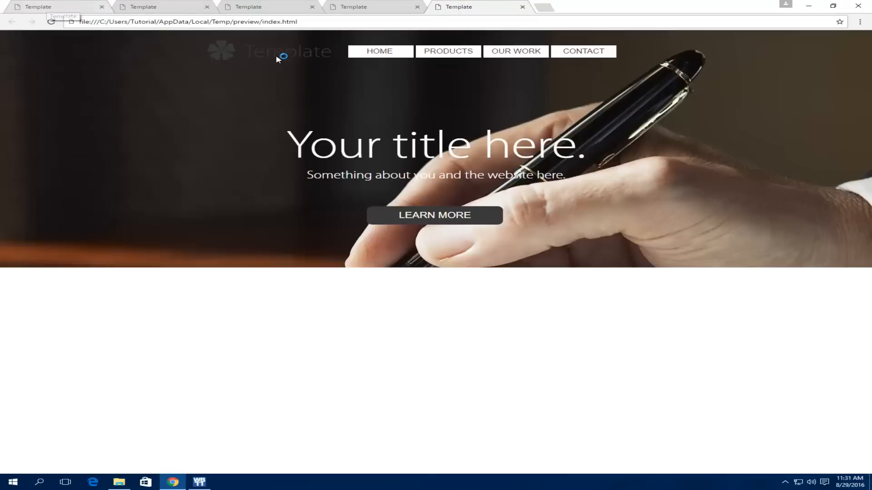
left_click(417, 6)
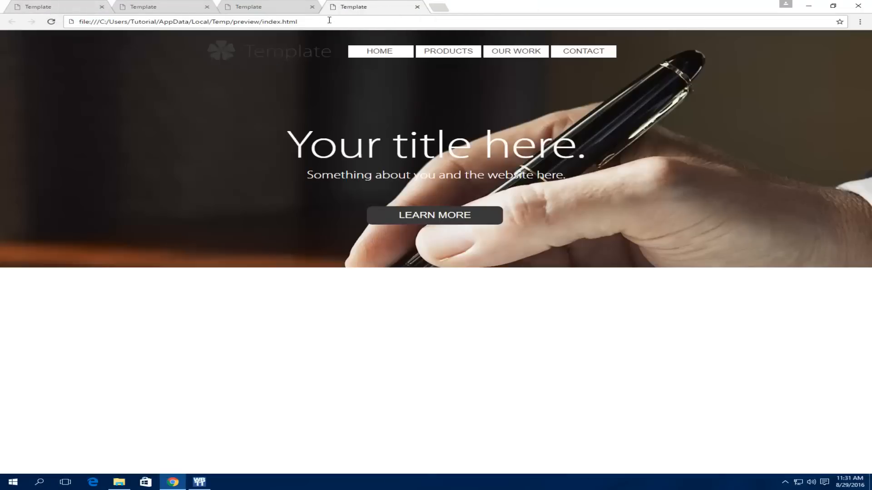
left_click(312, 7)
left_click(312, 7)
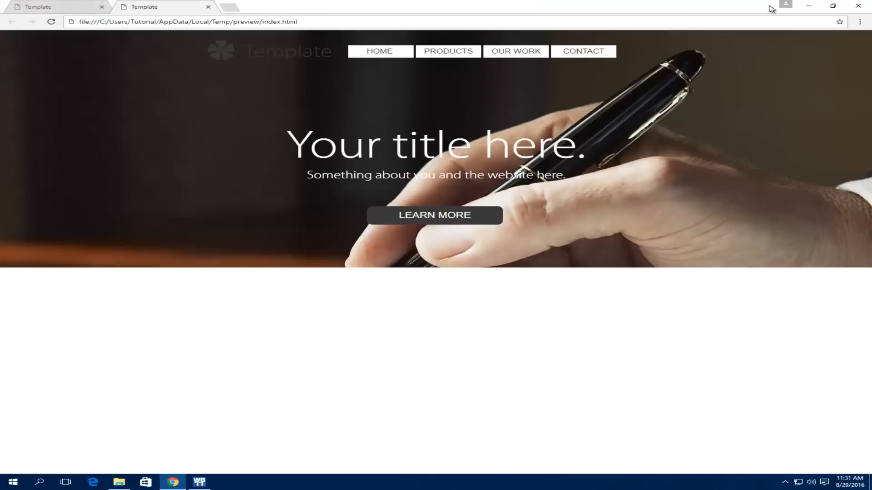
left_click(800, 13)
Step: Set the header layer's mode to Floating Layer and preview the index page in the browser
double_click(618, 81)
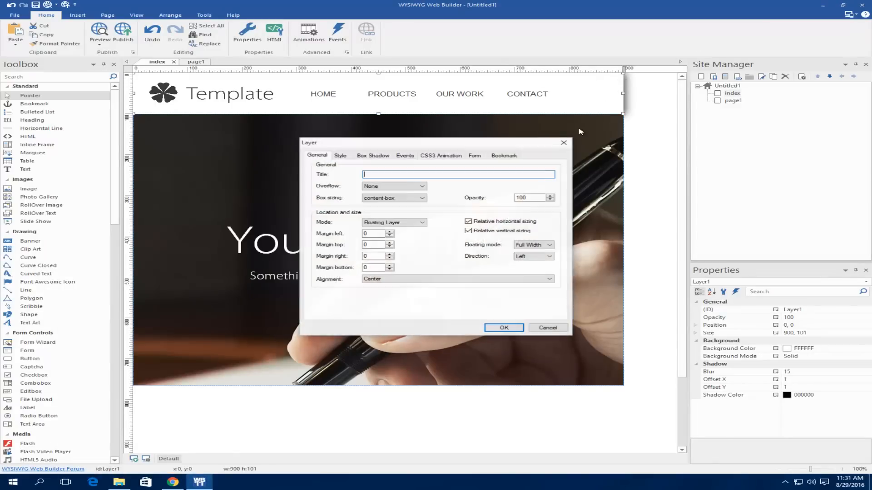
left_click(384, 223)
left_click(386, 229)
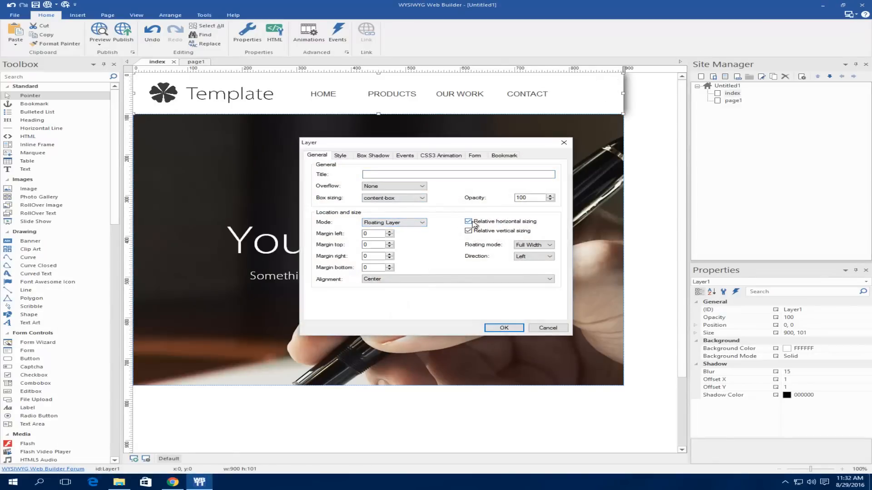
left_click(513, 329)
left_click(48, 5)
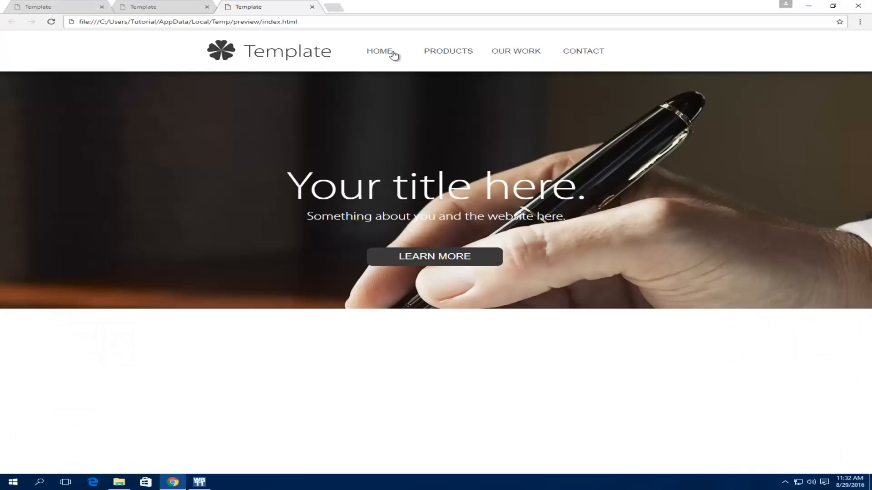
left_click(808, 5)
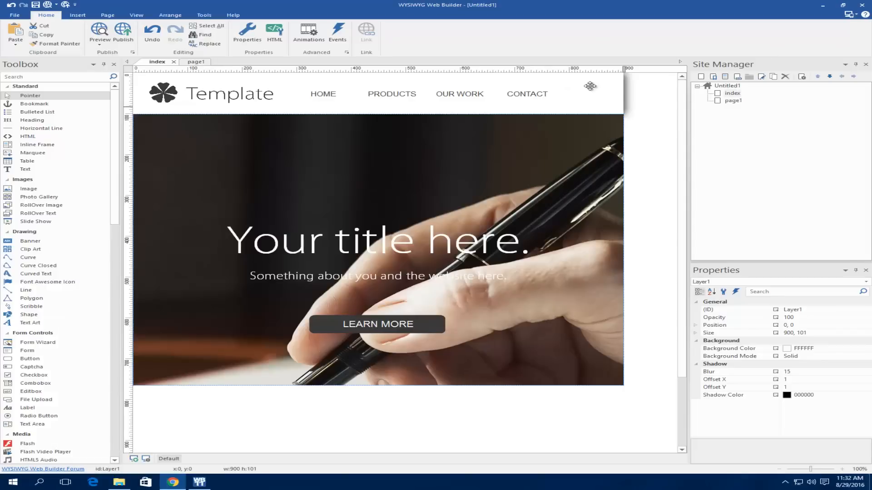
Step: Review the header layer's location and size settings, and test the page preview at different browser window widths
double_click(615, 89)
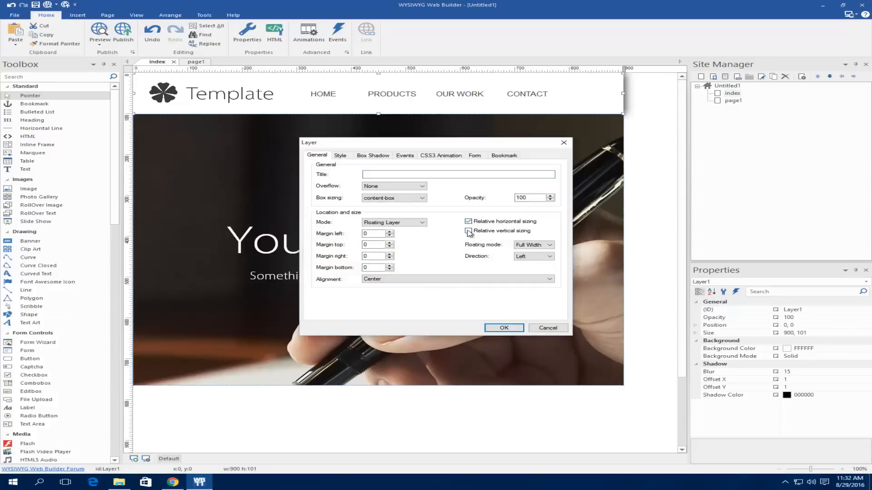
left_click(519, 328)
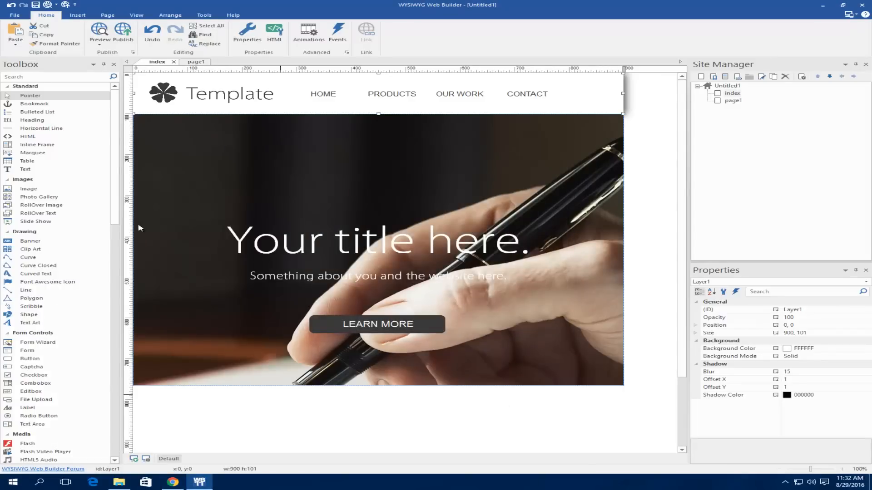
left_click(50, 4)
left_click(88, 39)
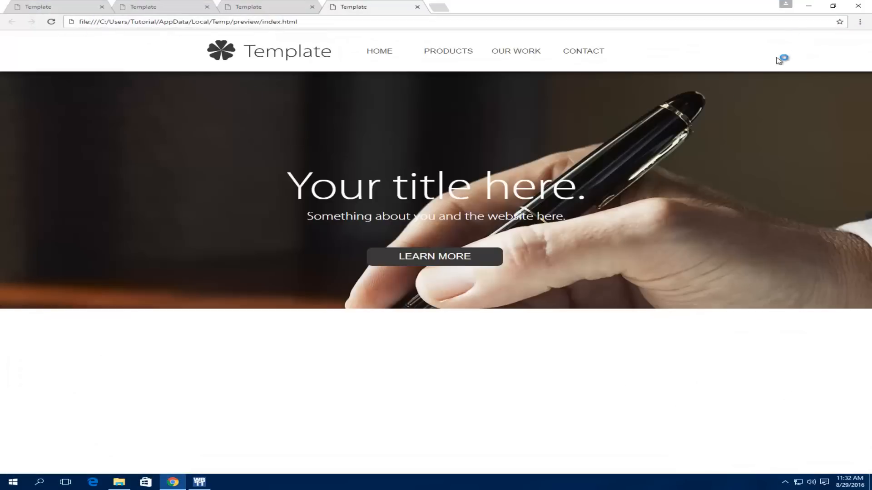
left_click(832, 6)
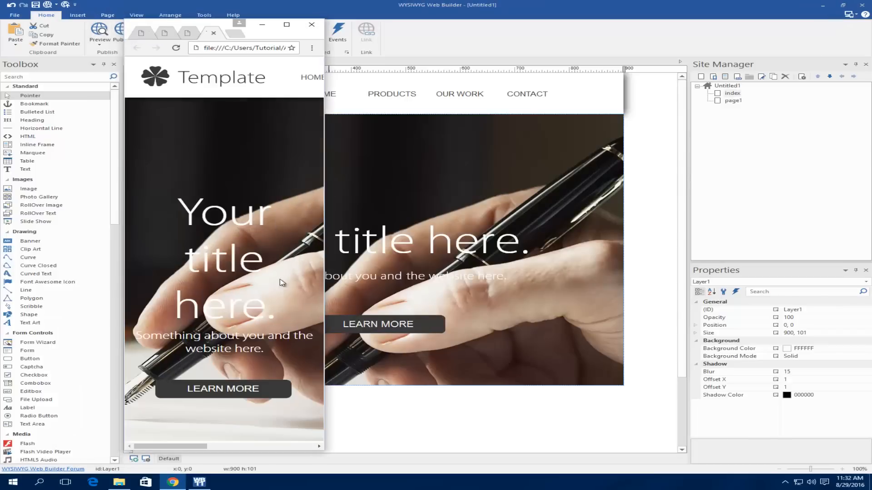
left_click_drag(325, 255, 663, 263)
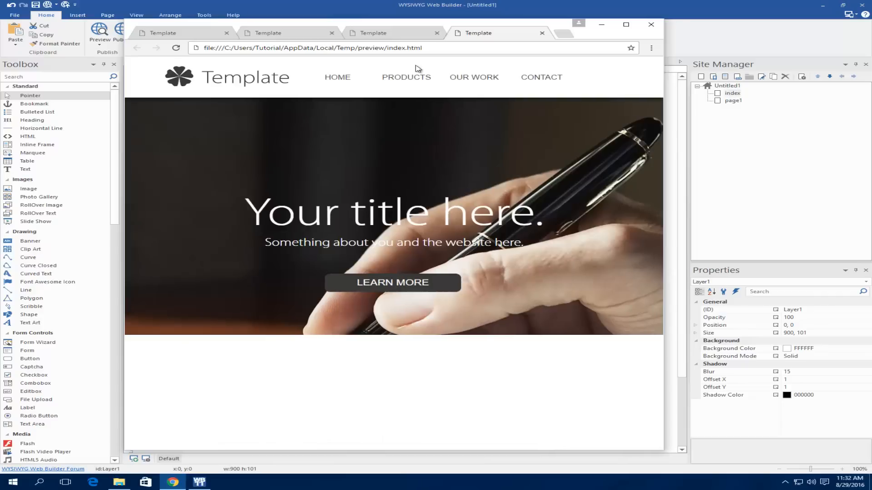
left_click(387, 37)
left_click_drag(664, 132, 679, 150)
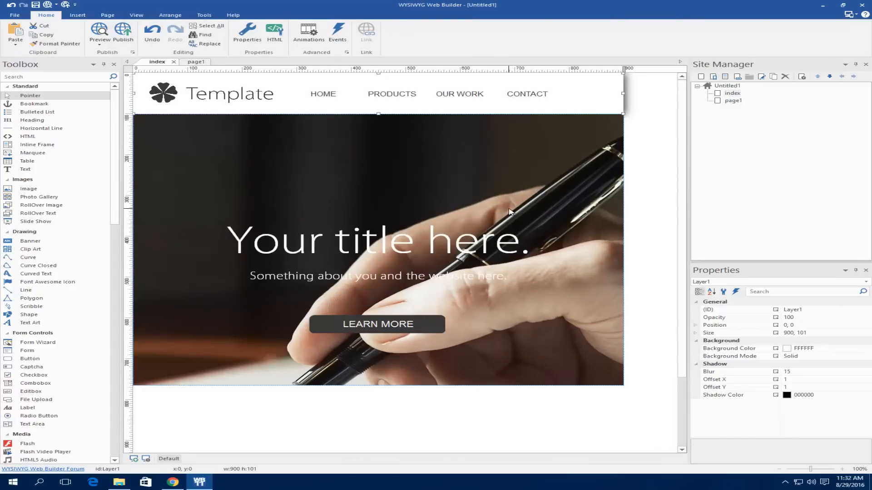
Step: Switch to the browser, close the local preview tabs, keep the online template site open and return to the editor
left_click(486, 406)
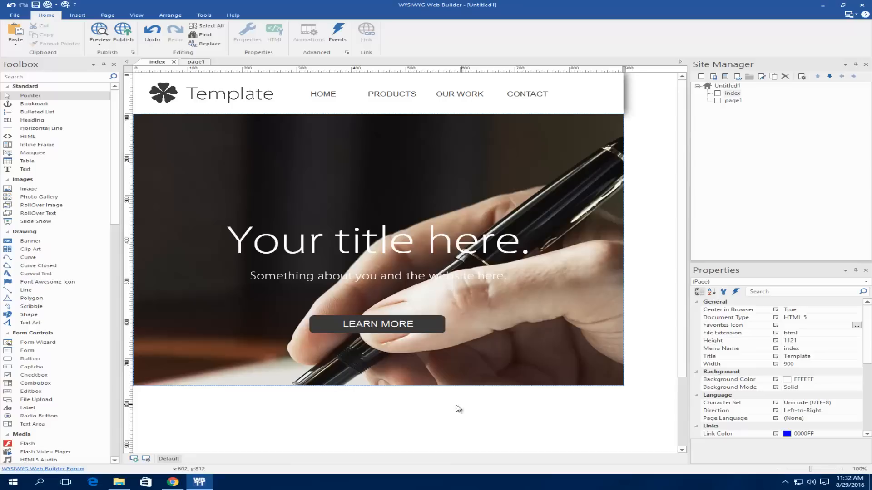
left_click(175, 483)
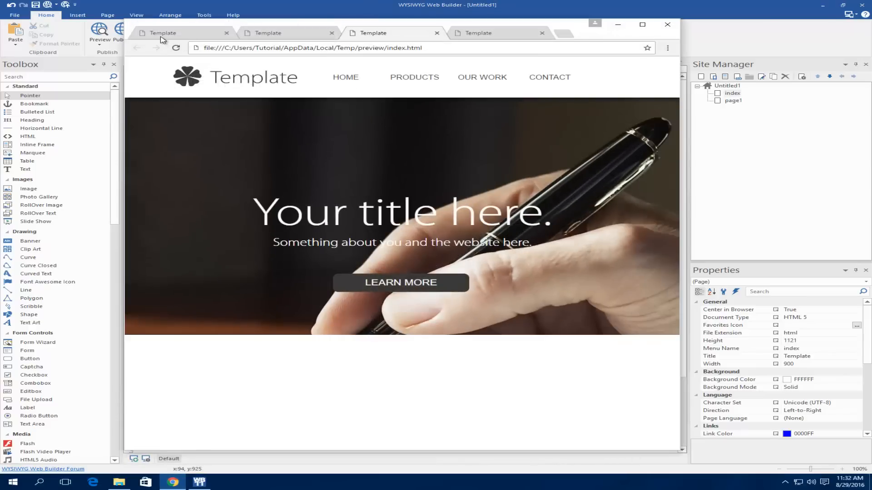
left_click(161, 36)
left_click(332, 33)
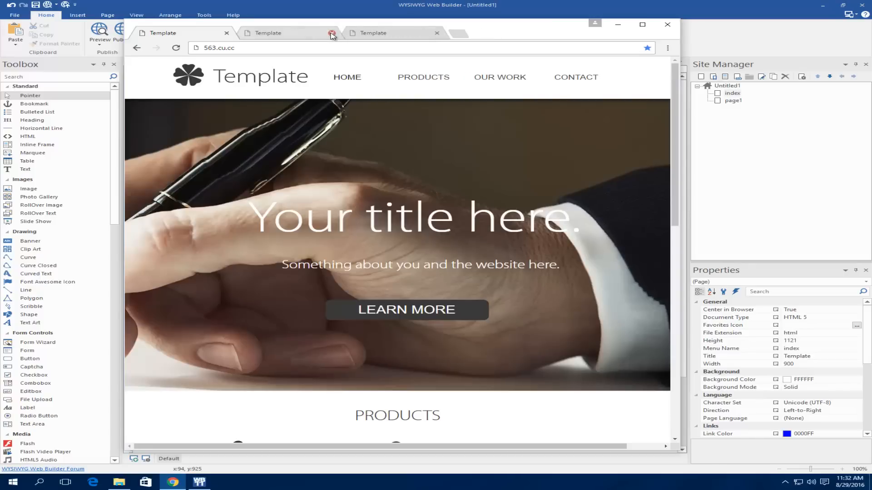
left_click(331, 33)
left_click(332, 33)
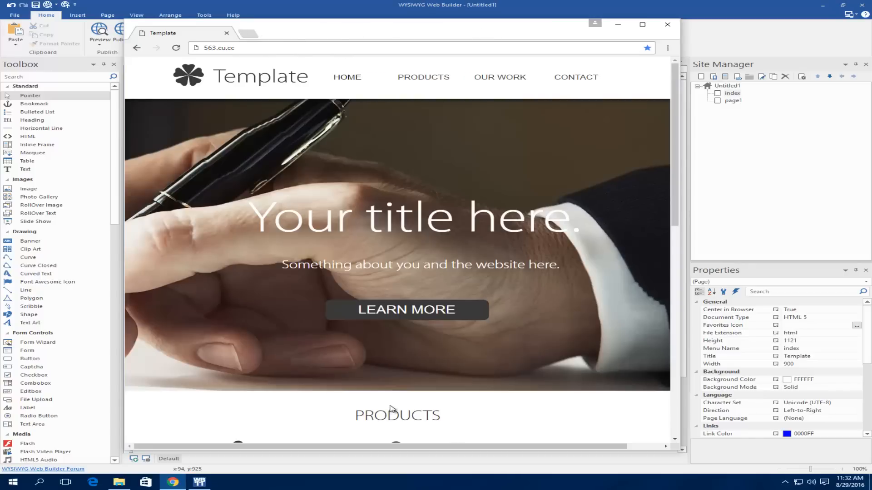
left_click(615, 25)
left_click(417, 344)
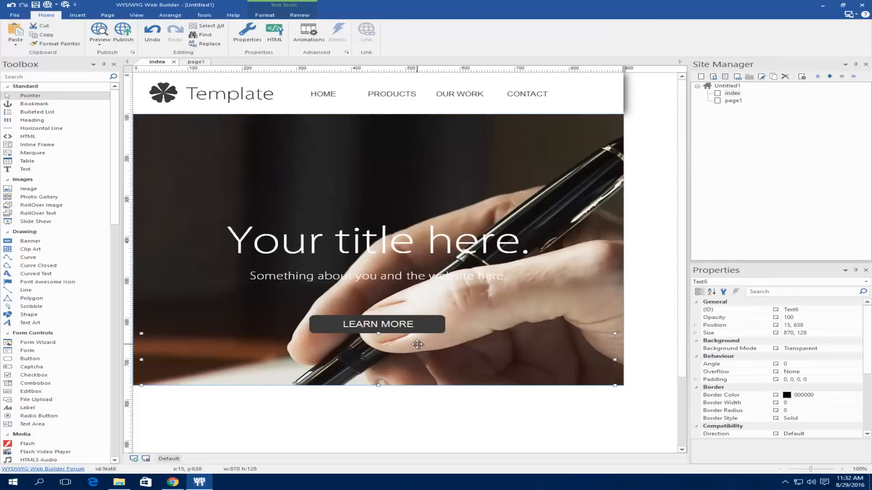
left_click(334, 427)
key("ctrl+v")
scroll(345, 415, "down", 3)
double_click(350, 390)
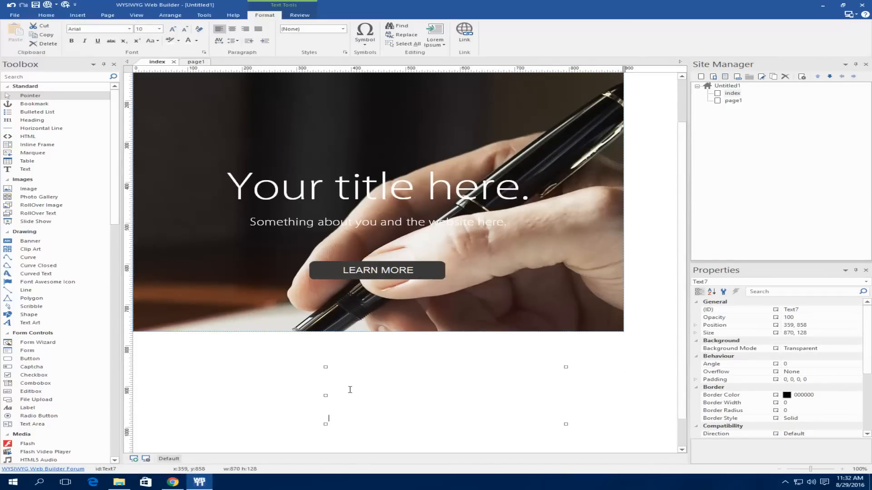
left_click(368, 346)
left_click(348, 393)
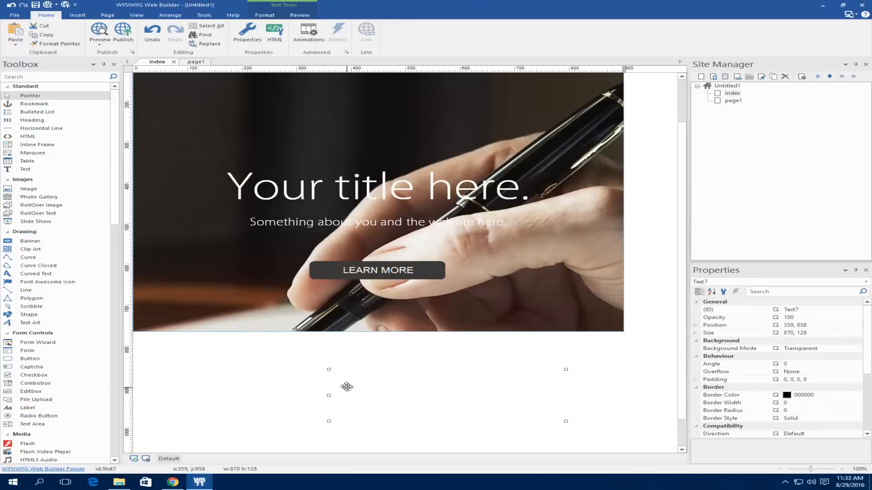
key("Delete")
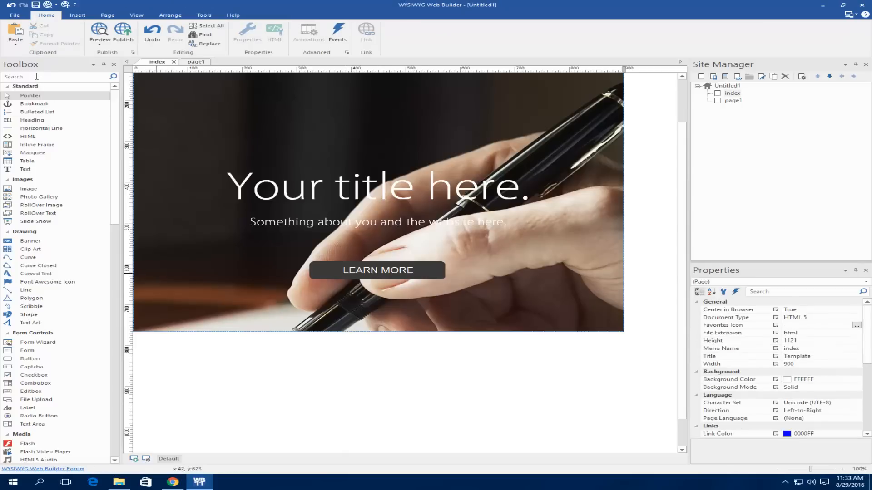
Step: Find the Layout Grid object in the toolbox and place a two-column grid directly below the hero banner
left_click(33, 77)
type("LAY")
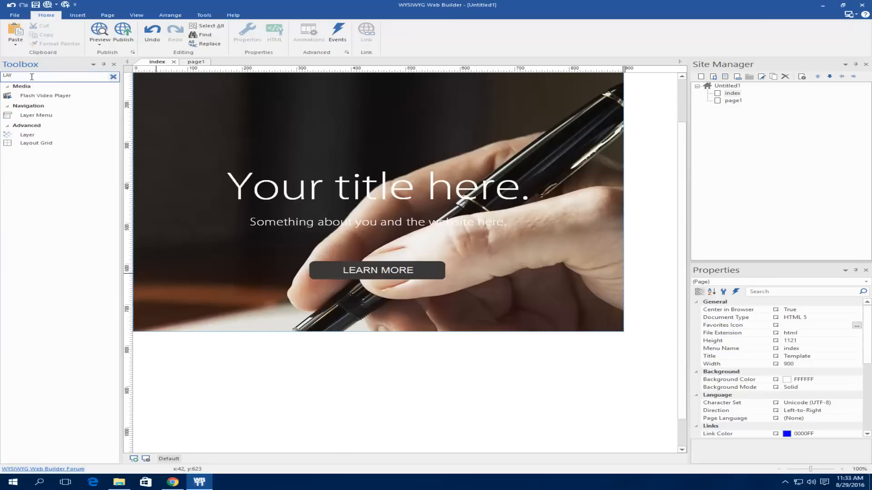
key("BackSpace")
key("BackSpace")
key("BackSpace")
type("lay")
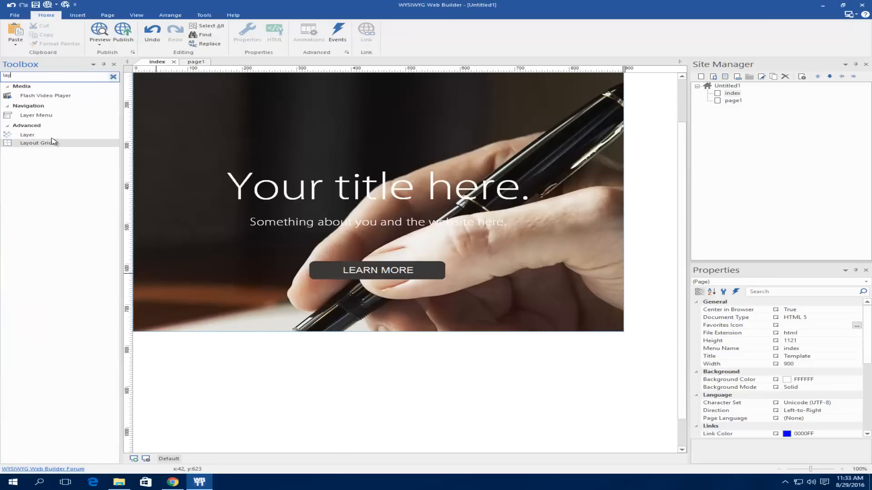
left_click_drag(52, 142, 280, 349)
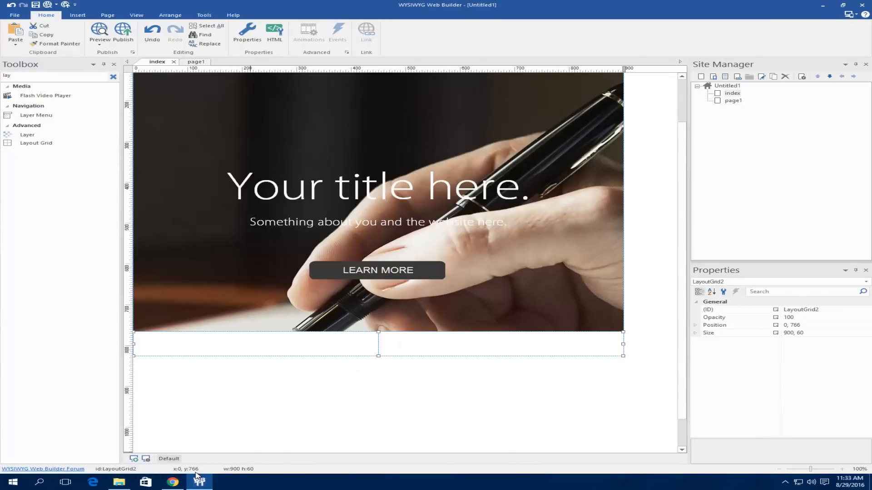
Step: Examine the PRODUCTS section of the online template site in the browser and return to the editor
left_click(172, 481)
scroll(652, 412, "down", 3)
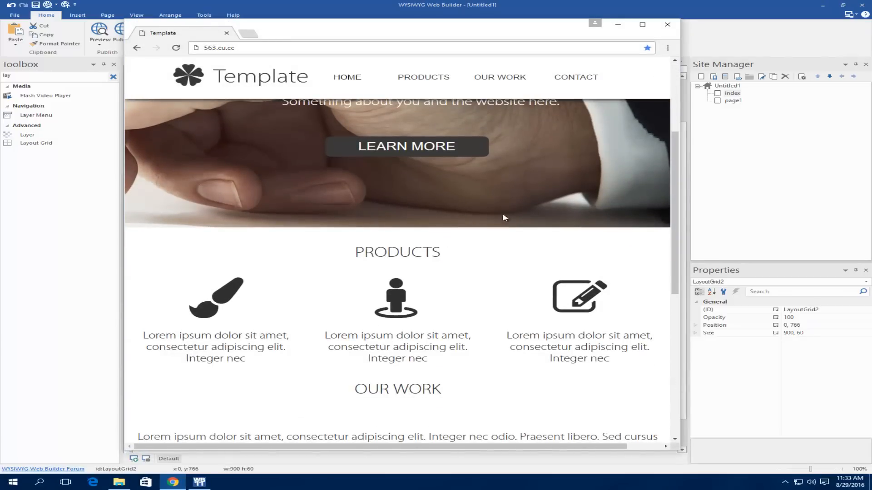
left_click(618, 24)
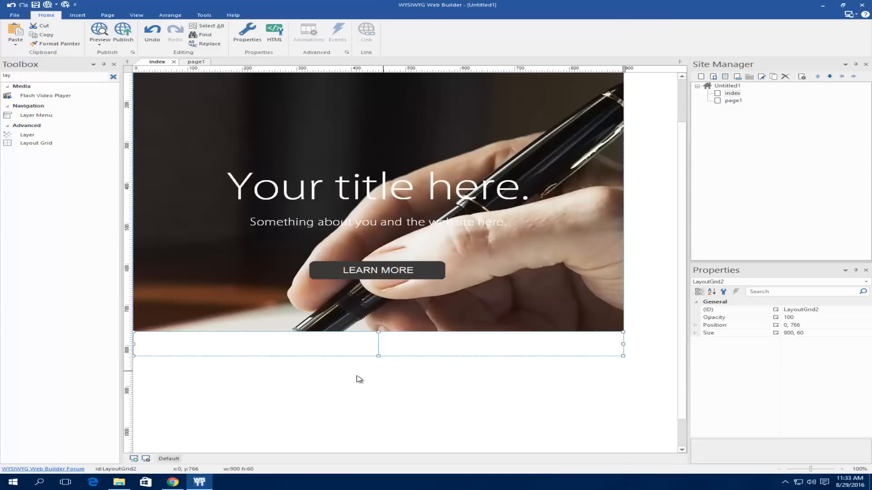
left_click_drag(359, 379, 263, 355)
left_click(360, 377)
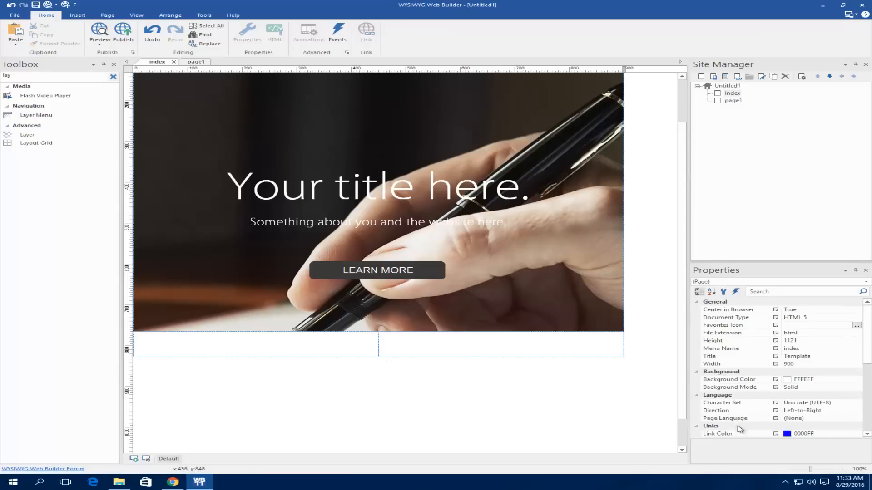
left_click_drag(738, 429, 376, 371)
Step: Find the Text object in the toolbox, place one below the new layout grid and clear its placeholder text
key("BackSpace")
key("BackSpace")
key("BackSpace")
type("text")
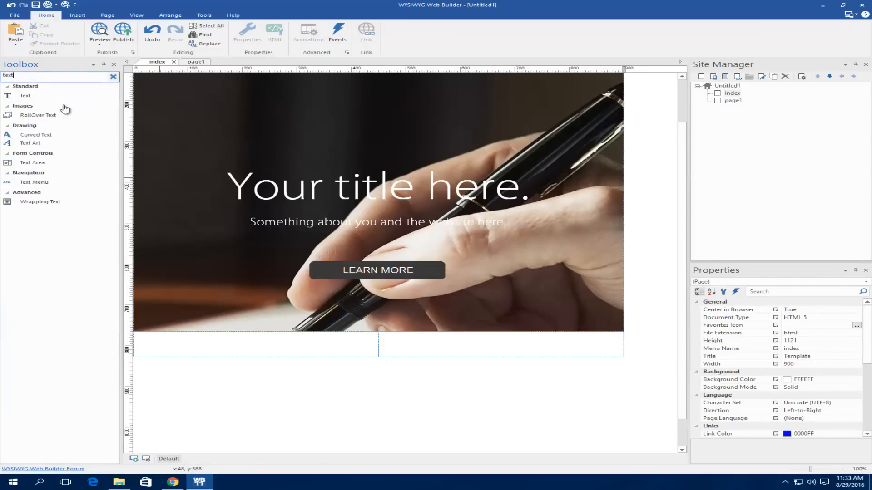
left_click_drag(65, 107, 328, 389)
double_click(400, 387)
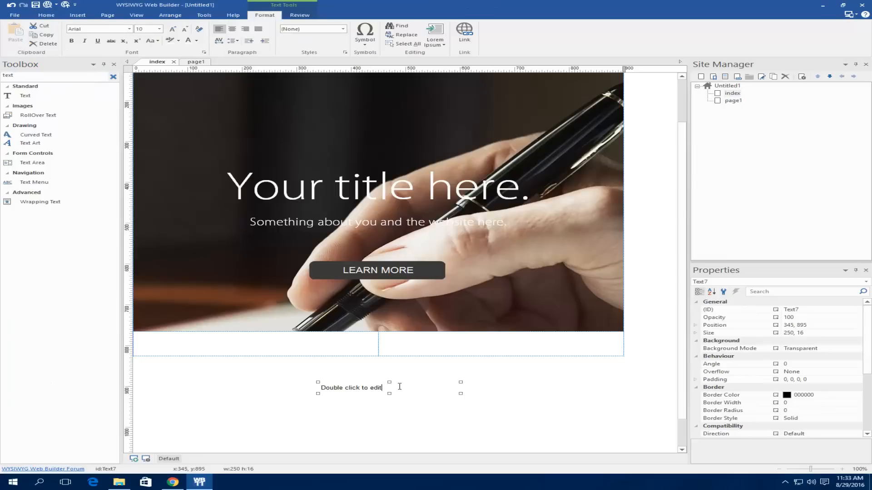
key("ctrl+a")
key("Delete")
left_click(337, 427)
Step: Check the template site in the browser, return to the editor and reduce the layout grid below the hero banner to one column
left_click(172, 482)
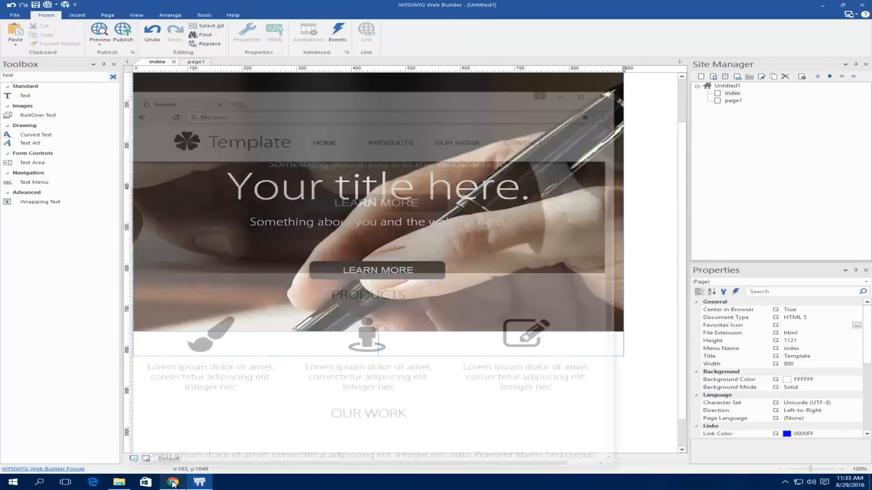
left_click(618, 24)
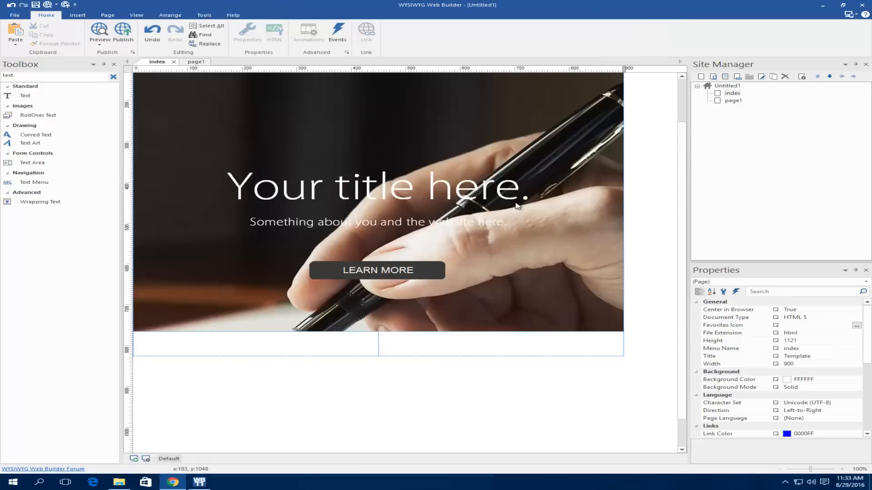
left_click(454, 337)
double_click(455, 339)
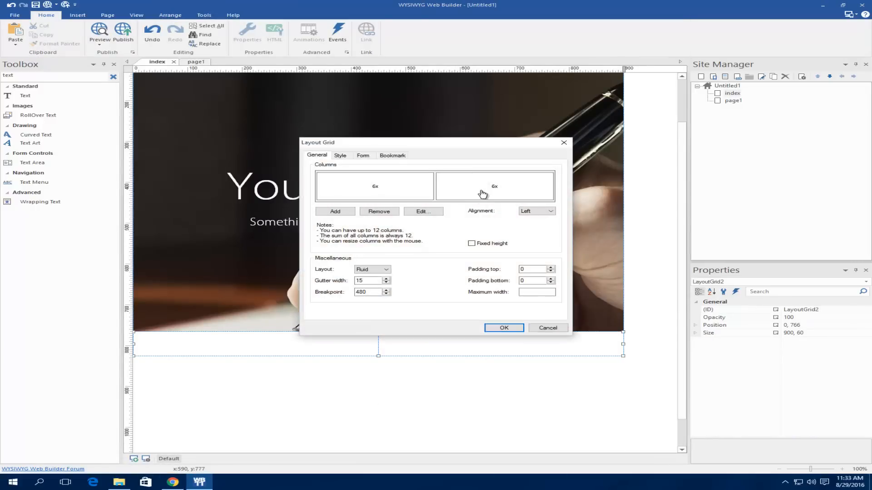
left_click(379, 212)
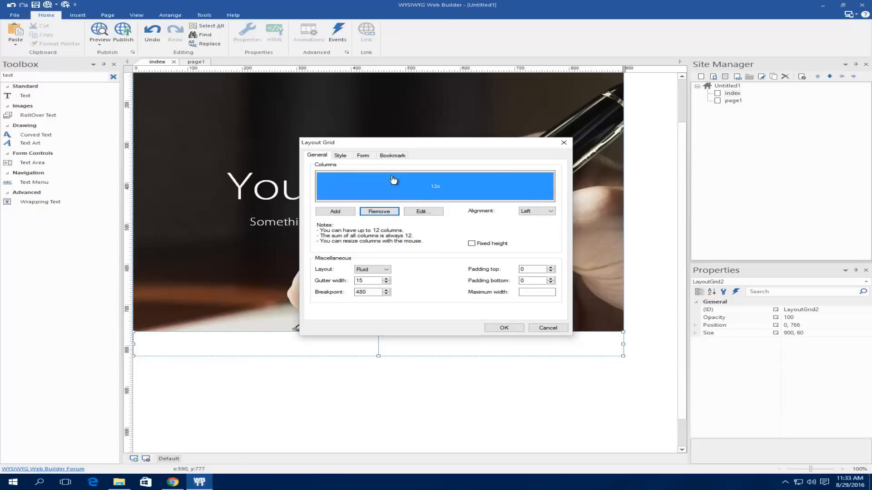
left_click(503, 328)
Step: Move the empty text object into the single-column grid below the banner and fill it with blank lines until the grid is 48 px high
left_click_drag(281, 378, 528, 424)
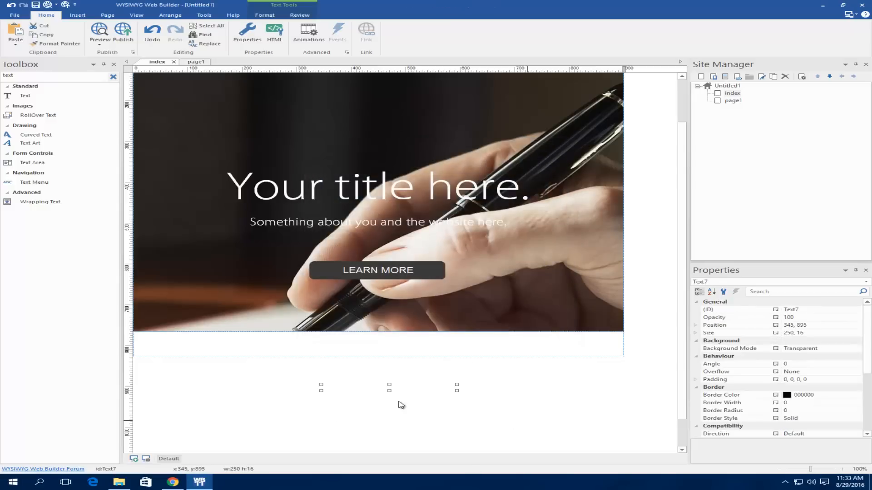
mouse_move(340, 381)
left_mouse_down()
mouse_move(302, 337)
mouse_move(320, 336)
left_mouse_up()
double_click(317, 335)
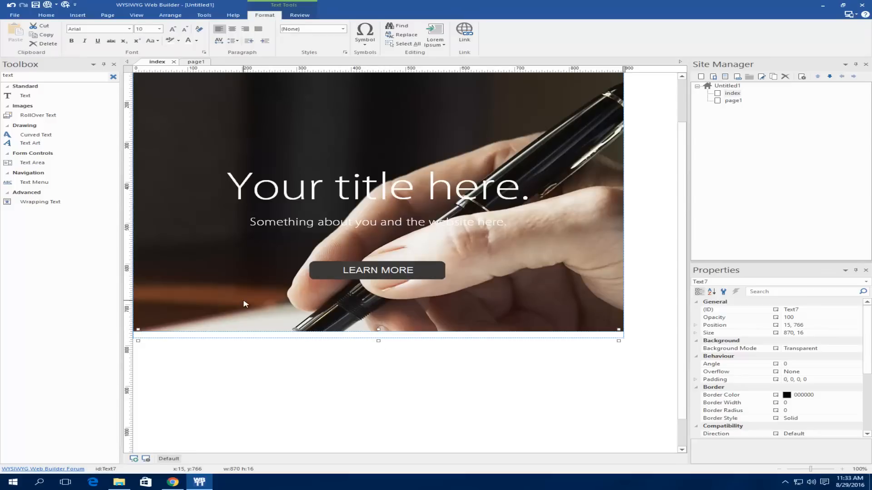
key("Return")
key("Return")
key("Return")
key("Return")
key("Return")
key("Return")
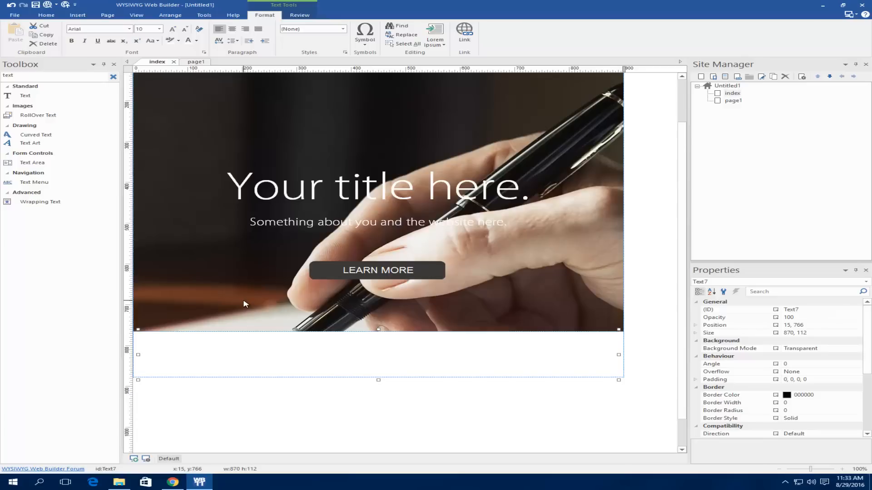
key("BackSpace")
key("BackSpace")
key("BackSpace")
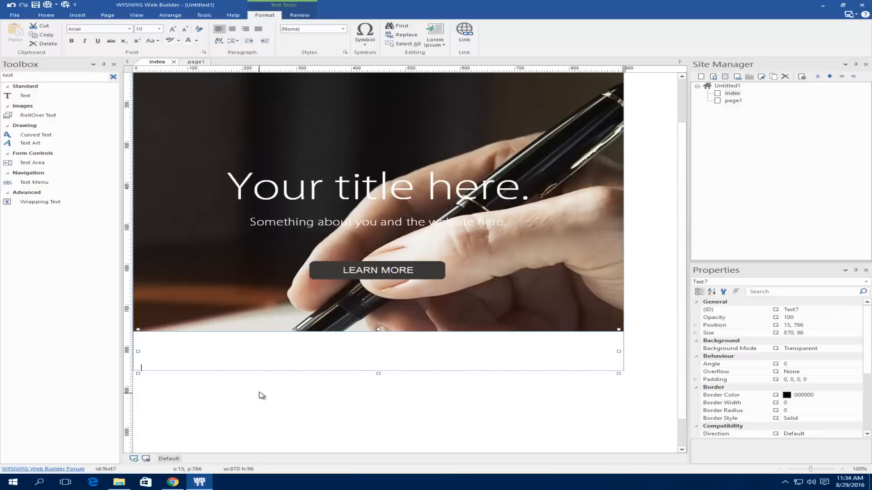
key("BackSpace")
left_click(263, 379)
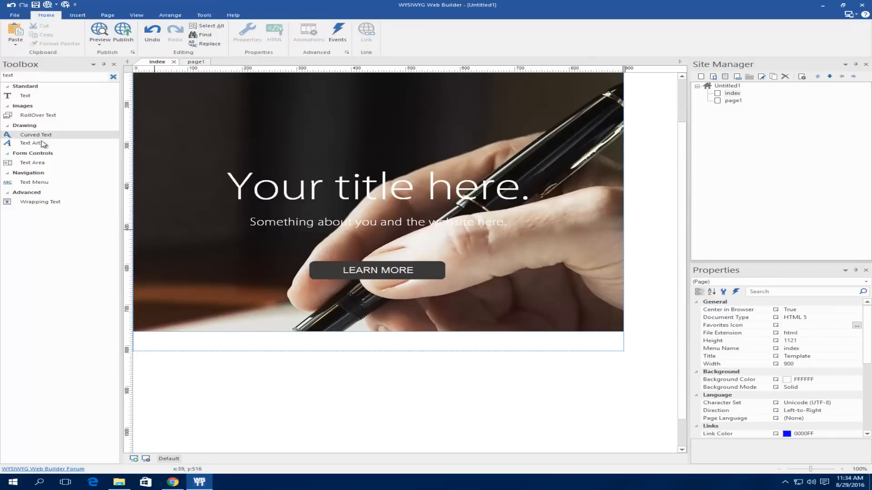
left_click(618, 352)
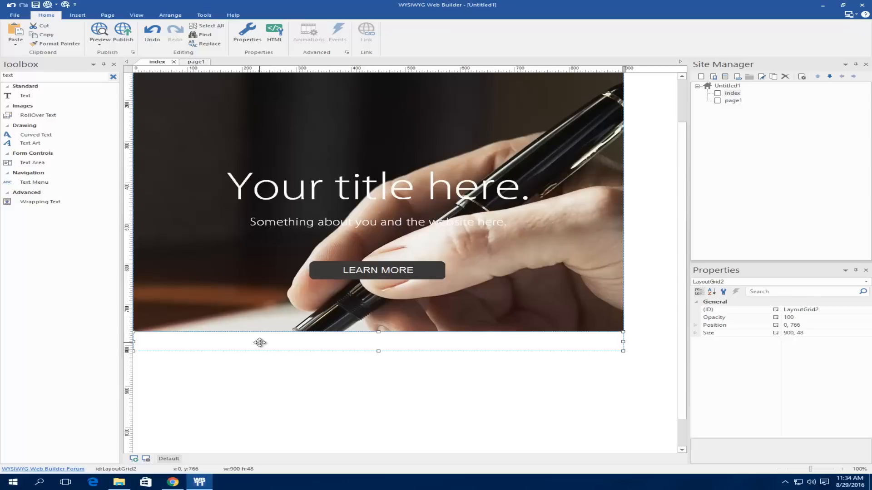
left_click(303, 363)
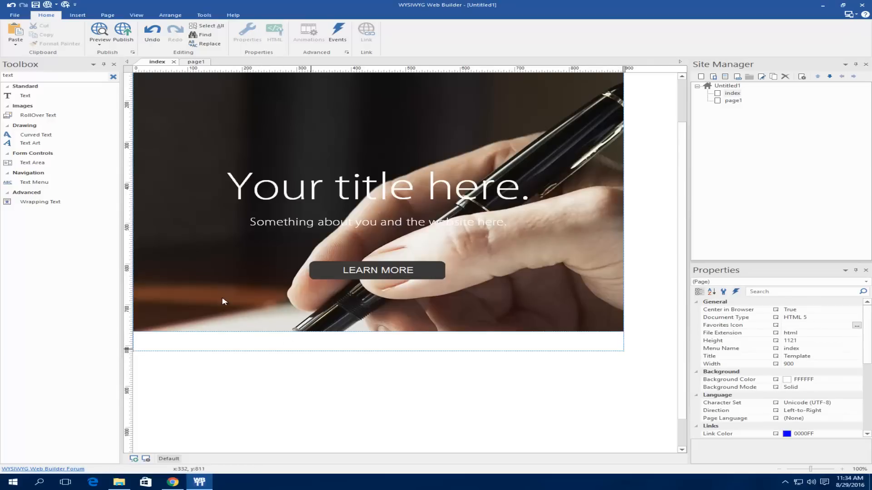
Step: Find the Layout Grid object in the toolbox, place another grid directly below the blank spacer grid and reduce it to one column
double_click(9, 75)
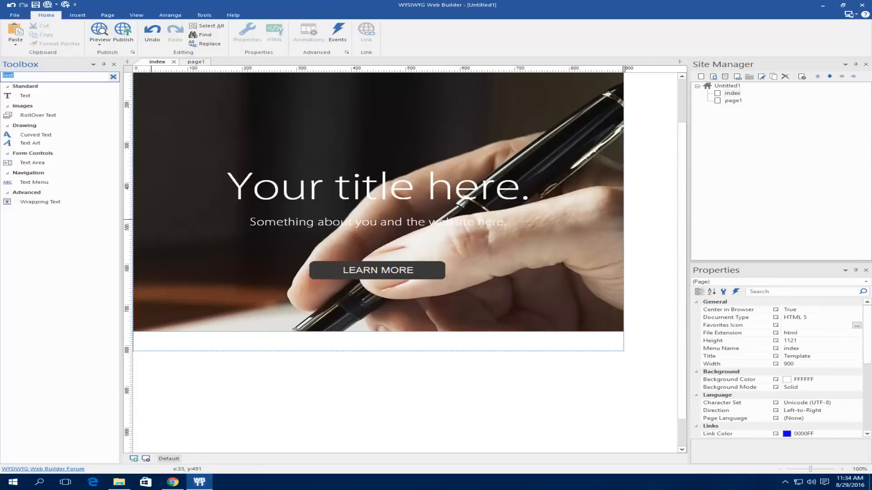
type("lay")
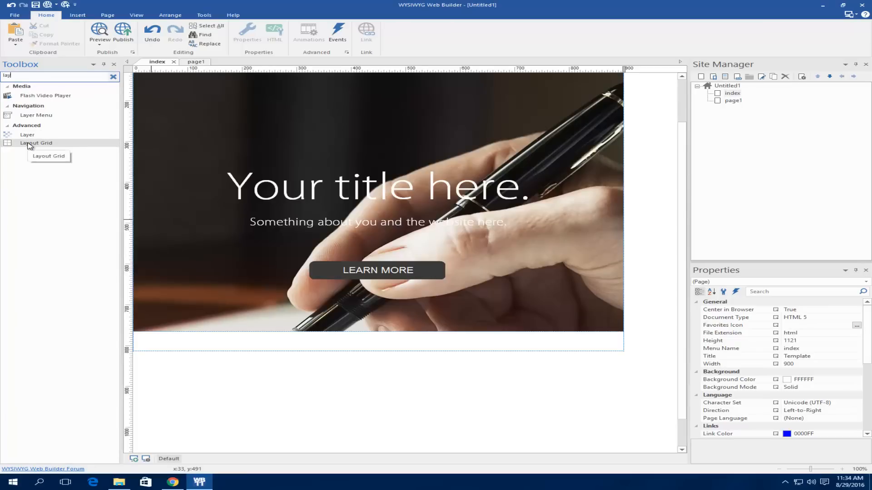
left_click_drag(29, 146, 236, 383)
double_click(401, 362)
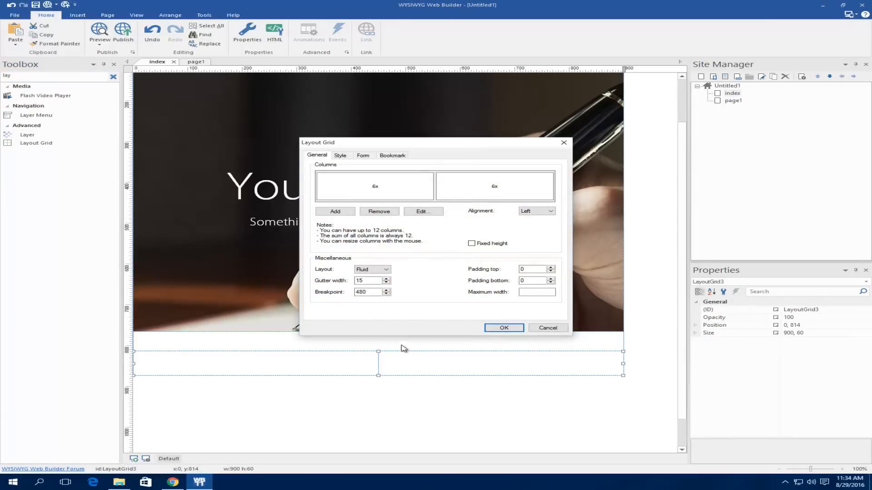
left_click(482, 199)
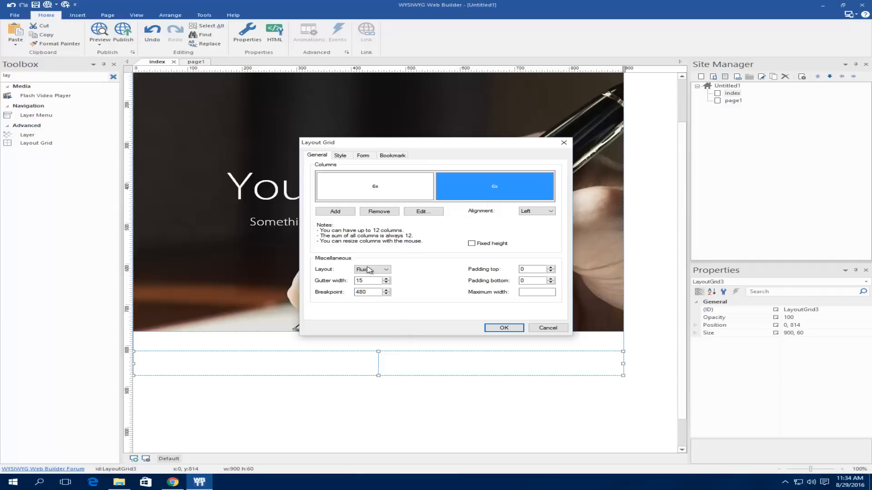
left_click(385, 212)
left_click(503, 328)
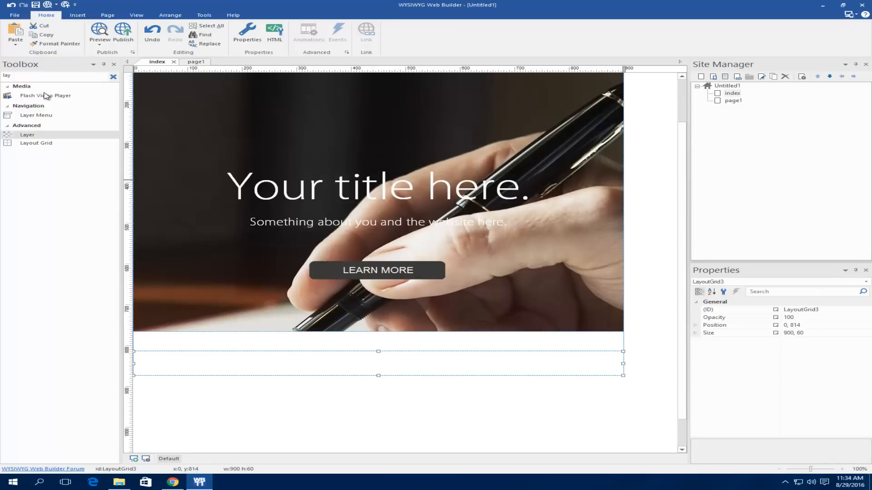
Step: Find the Text object in the toolbox and place one inside the new single-column grid
double_click(7, 76)
type("t")
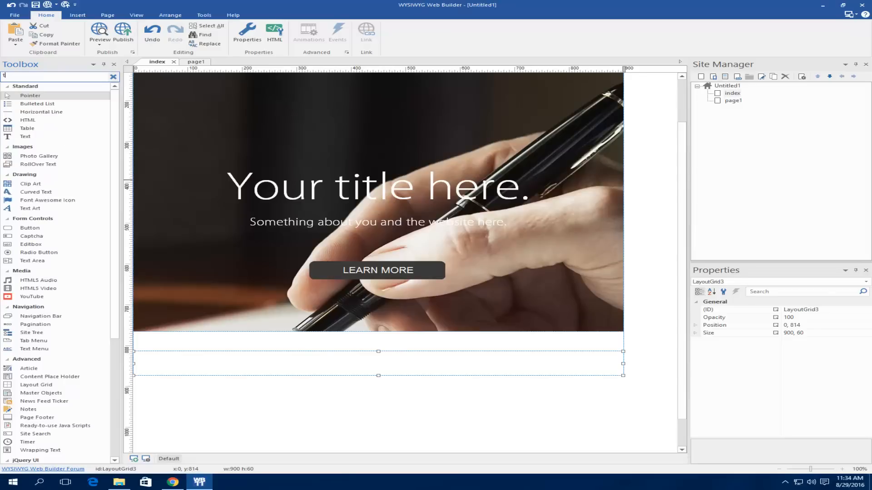
type("ext")
left_click_drag(26, 94, 276, 357)
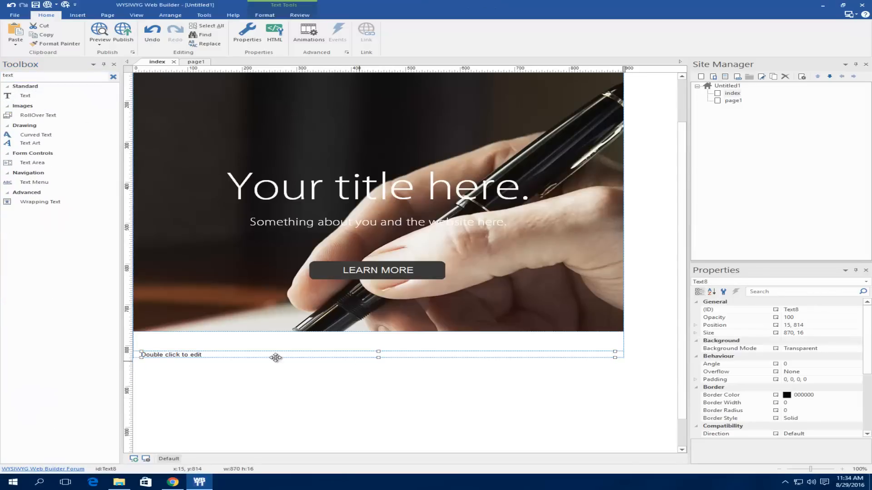
Step: Replace the placeholder text in the new grid with PRODUCTS and centre it
double_click(273, 357)
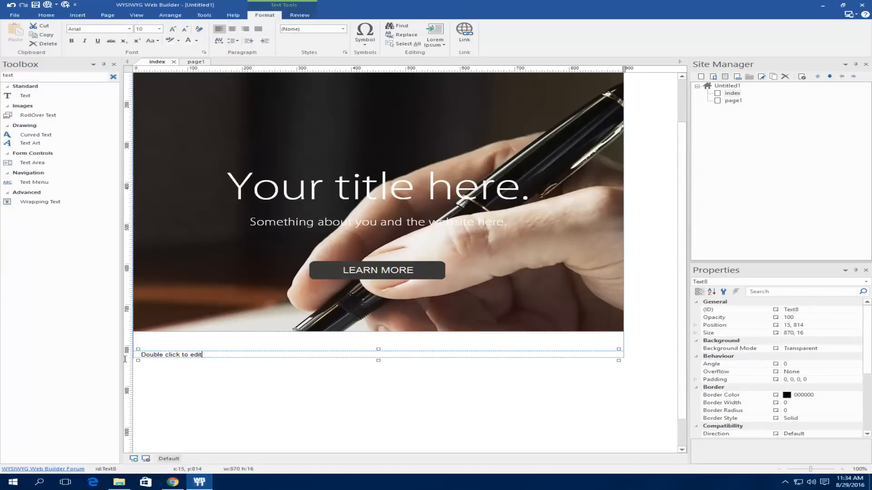
left_click(173, 481)
left_click(172, 481)
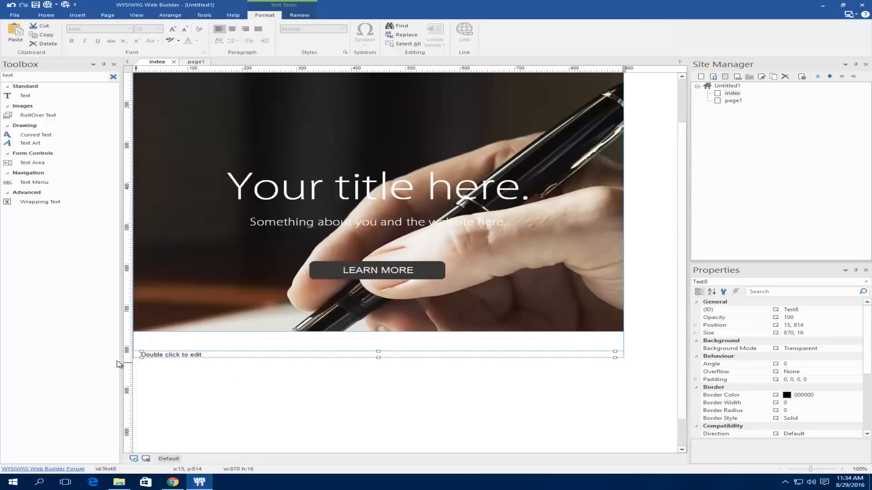
double_click(199, 355)
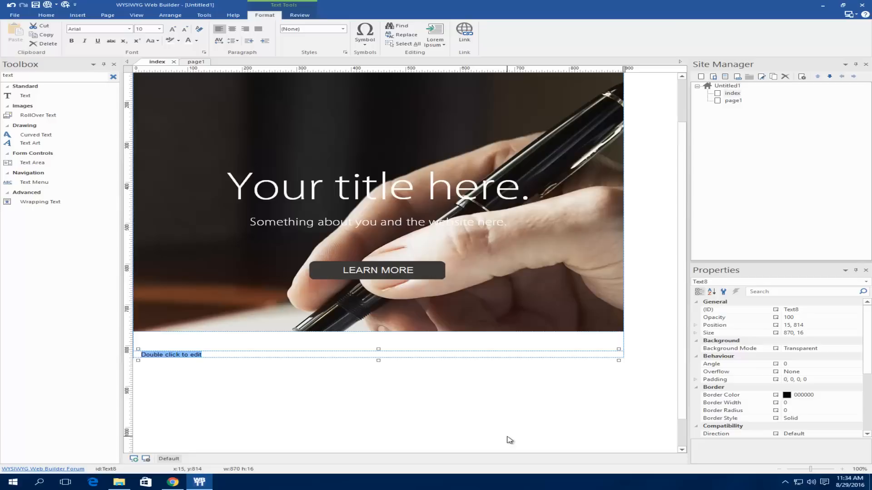
type("PRODUCTS")
left_click_drag(145, 350, 140, 353)
left_click(232, 28)
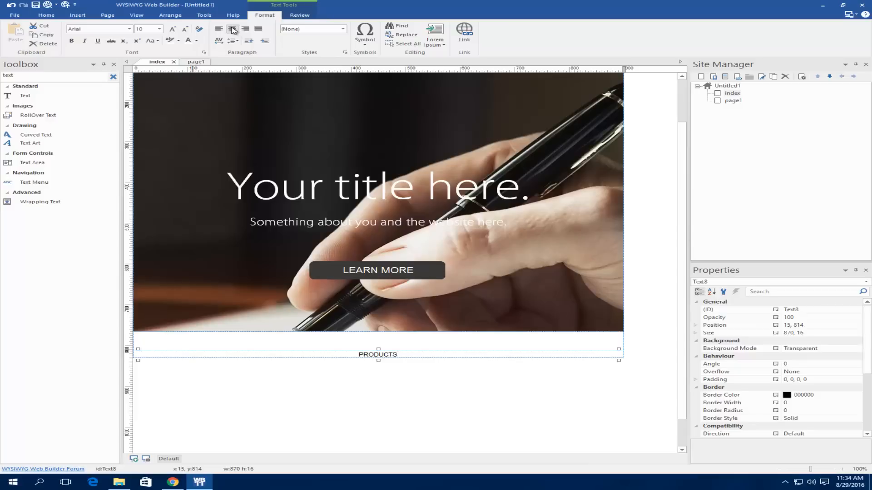
Step: Format the PRODUCTS heading with a dark grey recent colour, the Myriad Pro Light font and size 26
left_click(412, 354)
key("ctrl+a")
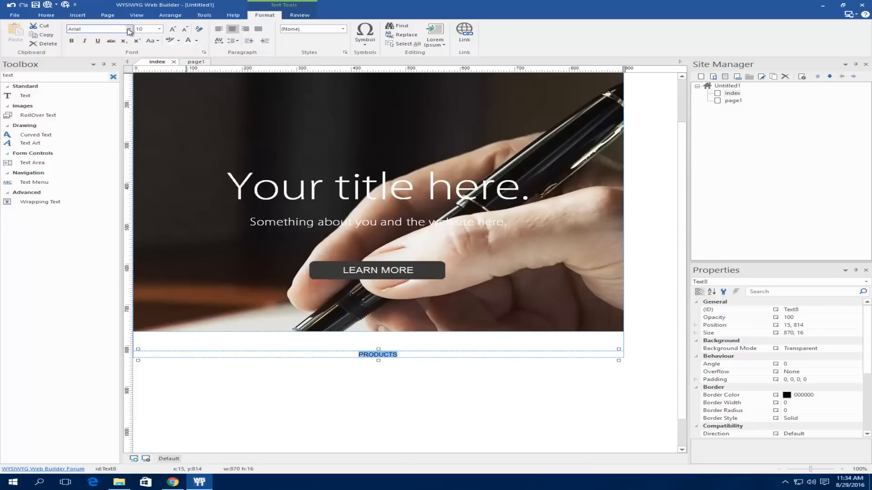
left_click(196, 40)
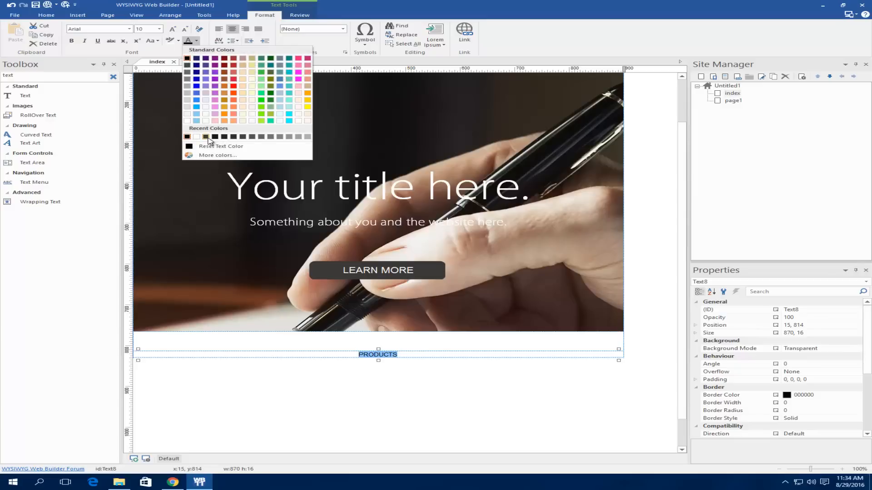
left_click(210, 142)
left_click(129, 28)
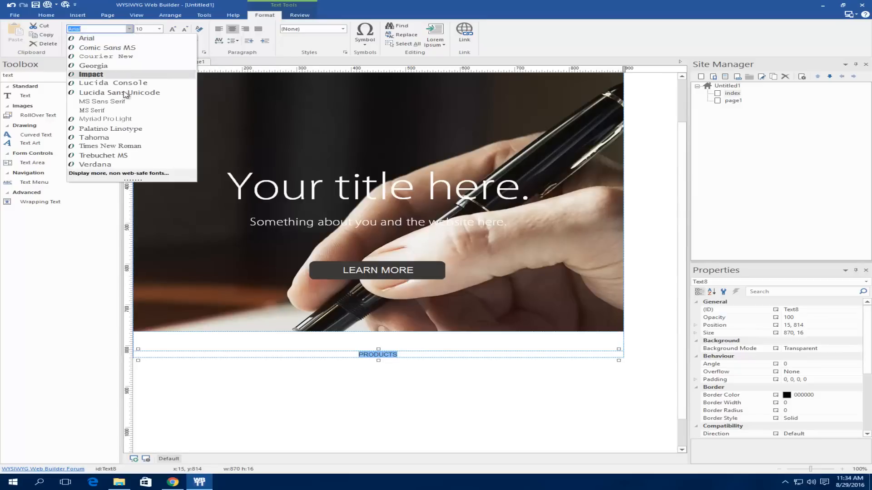
left_click(101, 119)
left_click(159, 29)
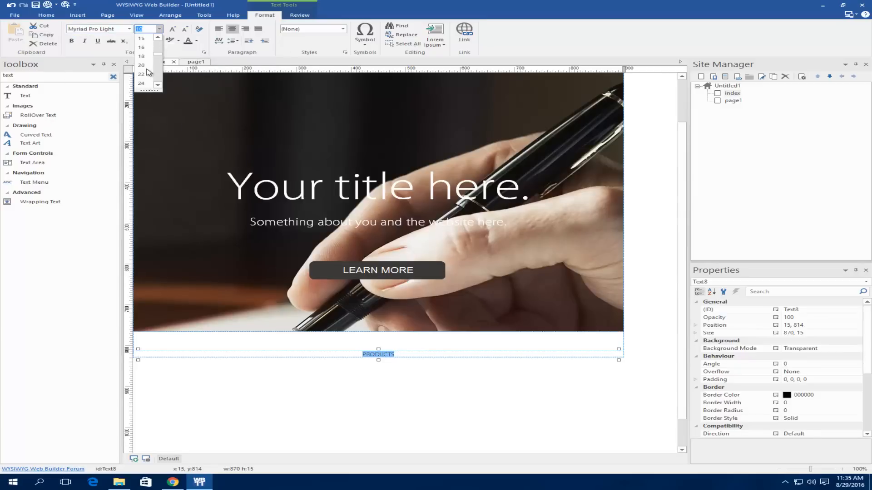
left_click(147, 66)
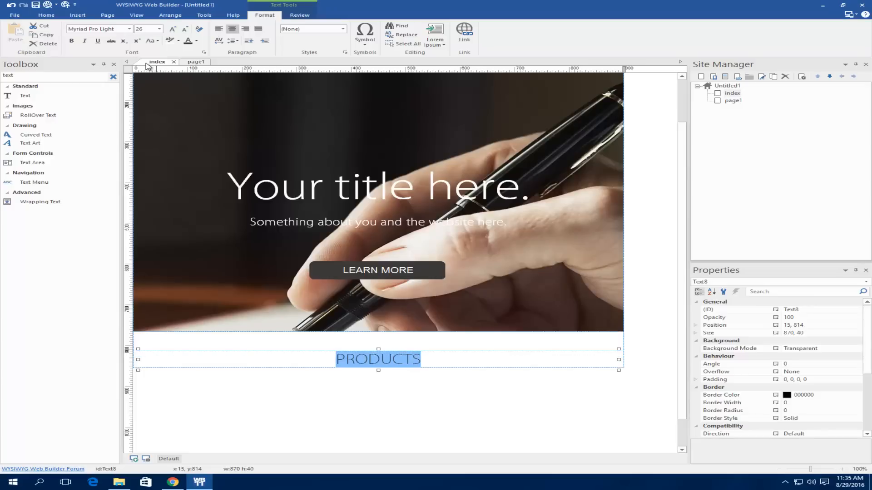
left_click(439, 389)
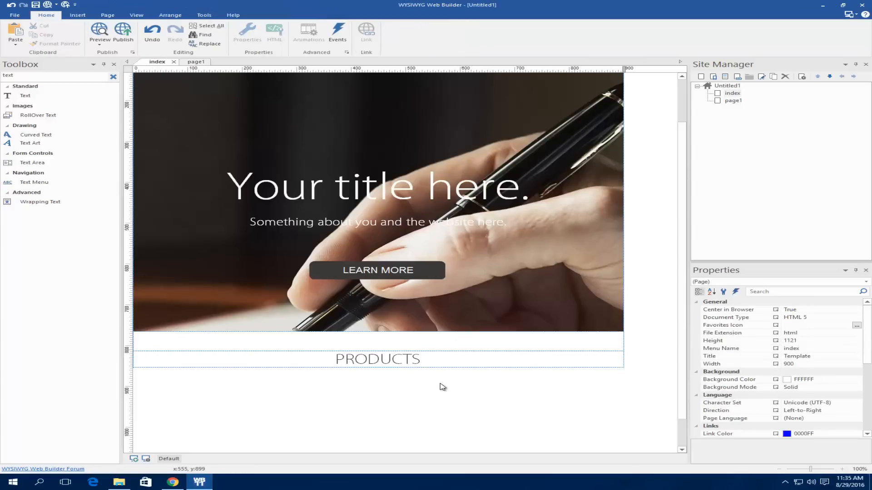
Step: Copy the blank spacer grid above PRODUCTS, paste it directly below the heading's grid and compare with the template site
left_click(177, 480)
left_click(178, 479)
scroll(478, 394, "down", 1)
left_click(610, 336)
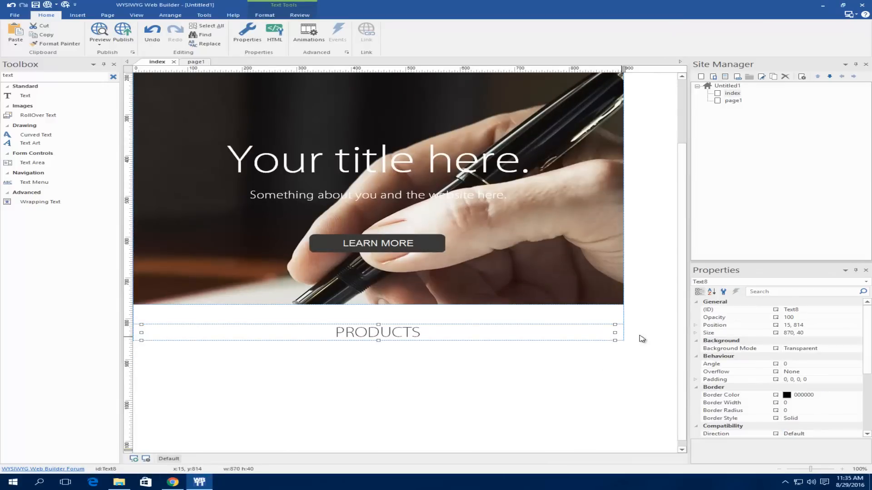
left_click(619, 336)
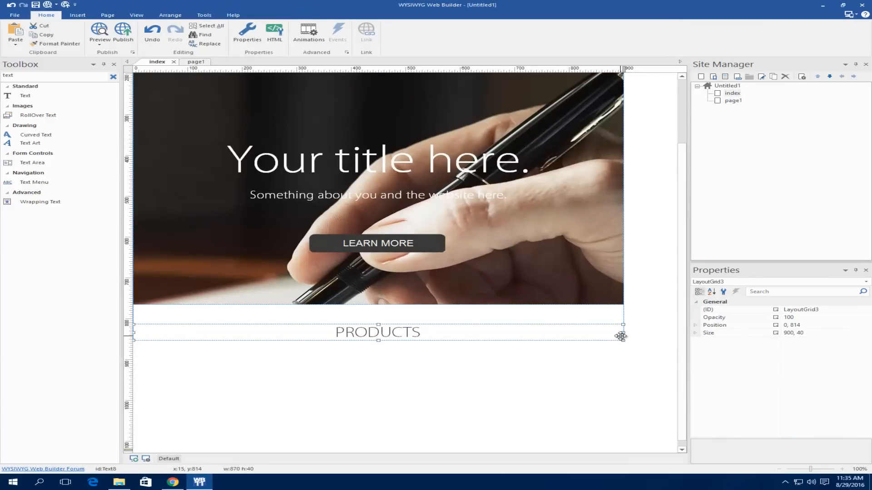
left_click(620, 313)
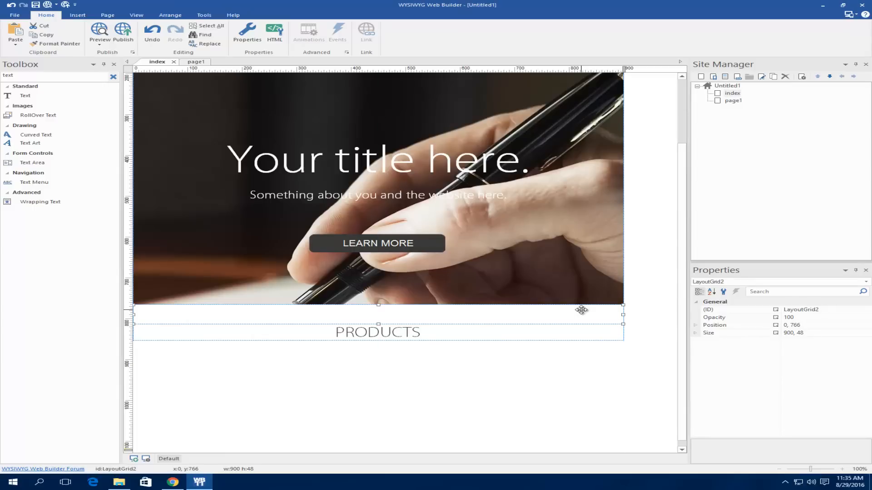
left_click(424, 371)
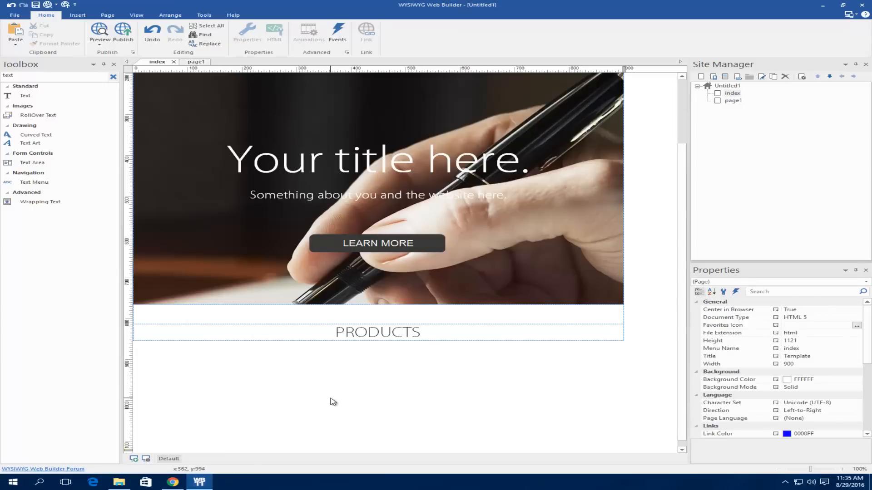
key("ctrl+v")
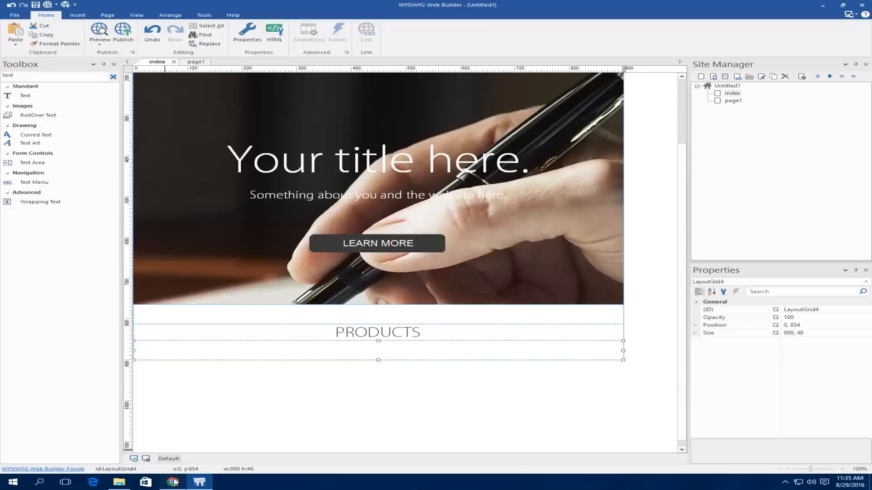
left_click(173, 482)
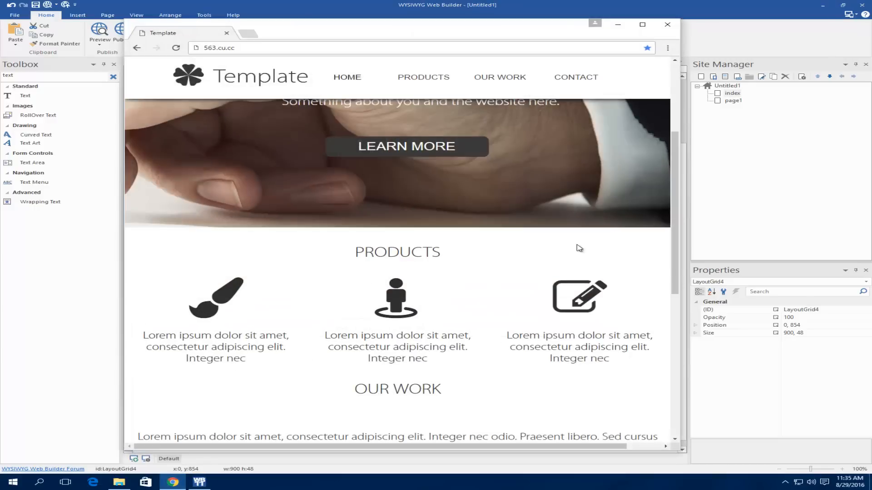
left_click(617, 24)
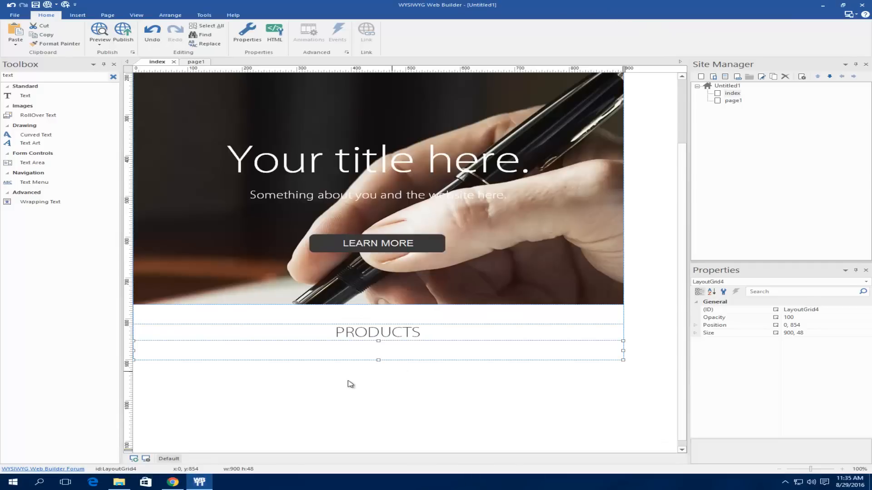
Step: Check the products row on the template site, then find Layout Grid in the toolbox and place one directly below the lower spacer
left_click(177, 480)
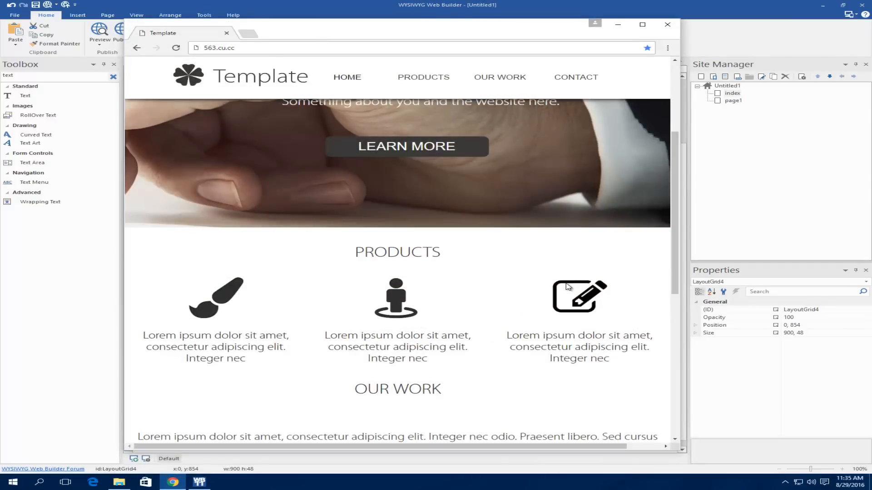
left_click(618, 25)
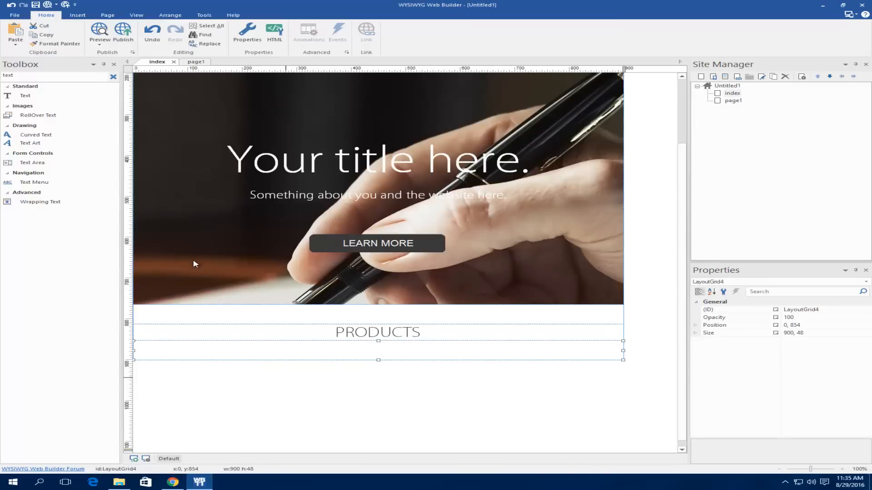
left_click(37, 78)
type("LAY")
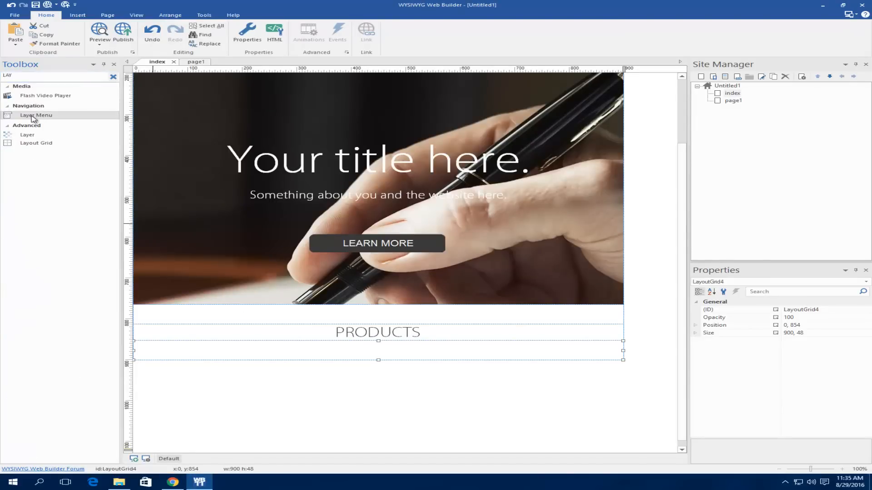
left_click_drag(36, 143, 254, 390)
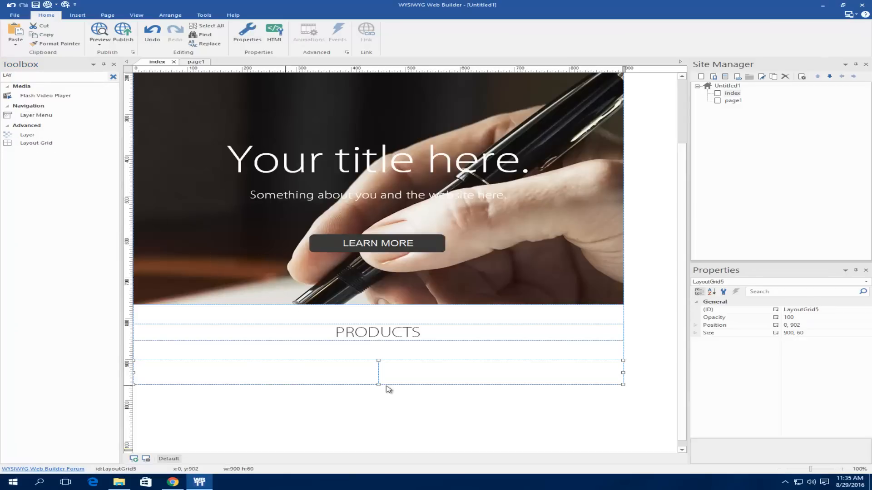
Step: Add a third column to the new layout grid and resize the columns to 4x, 4x and 4x
double_click(379, 376)
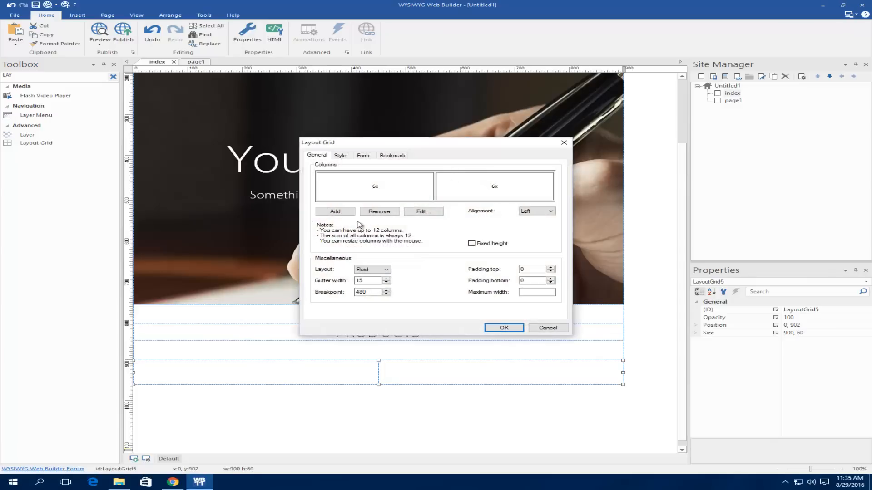
left_click(338, 212)
left_click_drag(435, 186, 400, 192)
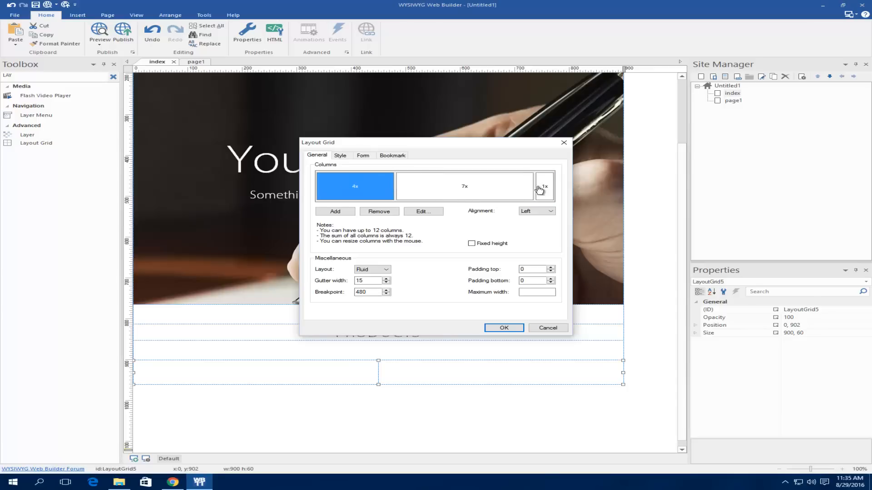
left_click_drag(492, 191, 477, 191)
left_click(345, 189)
left_click(452, 185)
left_click(513, 186)
left_click(503, 328)
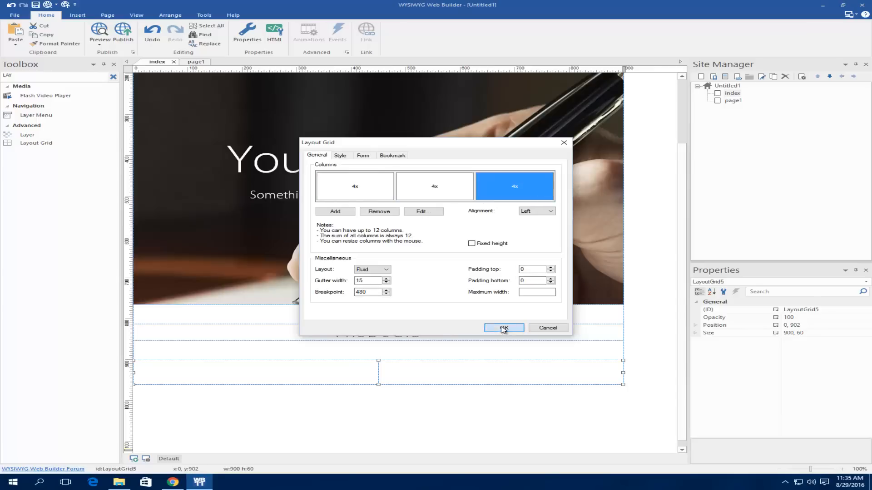
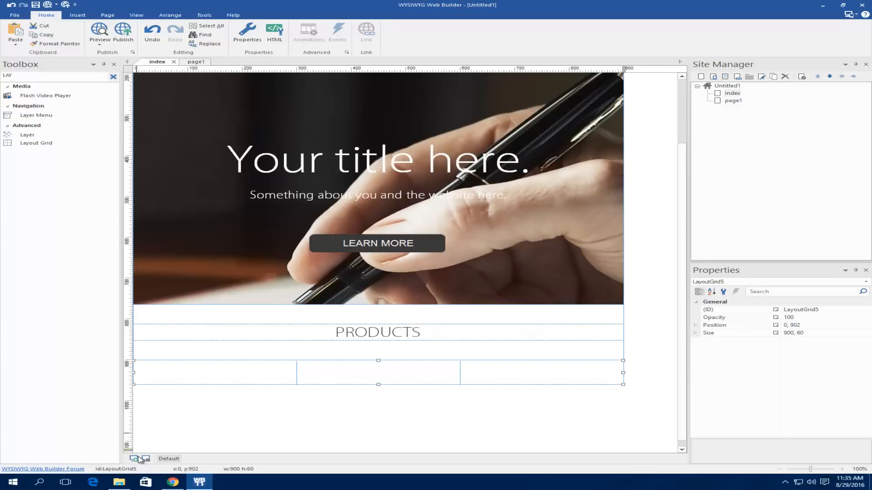
Step: Compare with the template site, clear the toolbox search and place a Font Awesome Icon on the page below the three-column grid
left_click(172, 481)
left_click(172, 480)
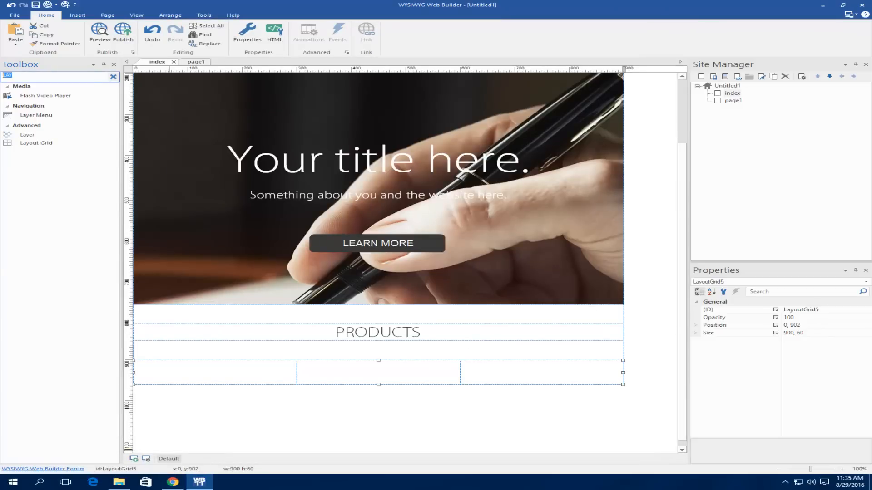
key("BackSpace")
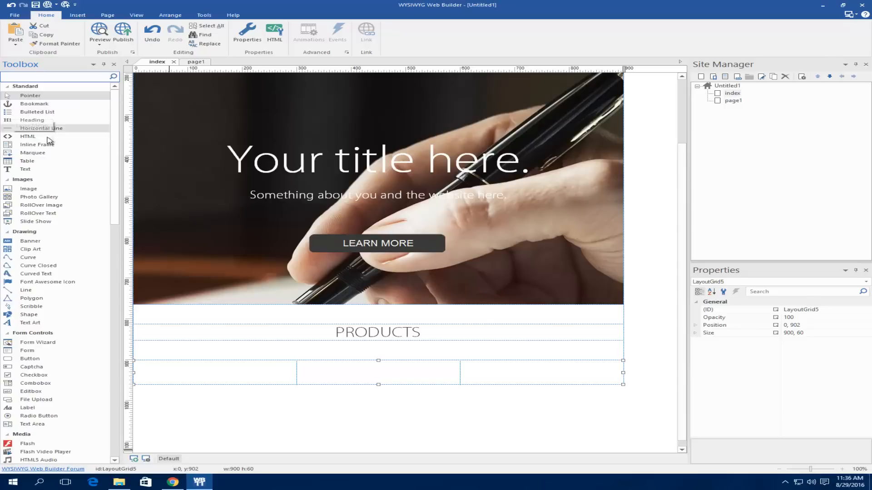
left_click_drag(44, 282, 296, 420)
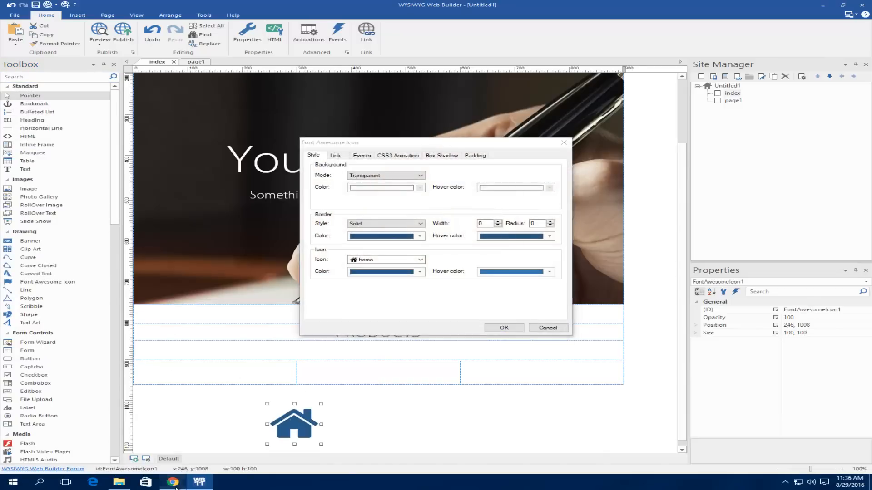
Step: Check the template's first product icon and change the Font Awesome icon to paint-brush
left_click(175, 483)
left_click(181, 483)
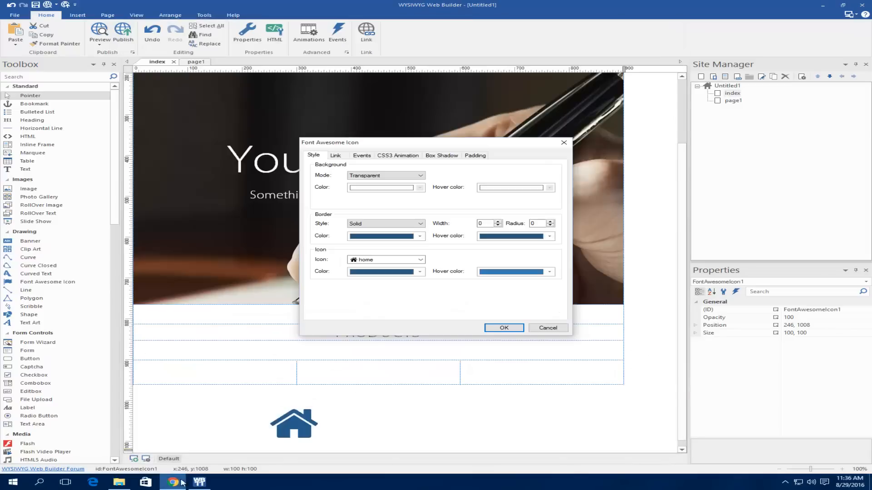
left_click(407, 265)
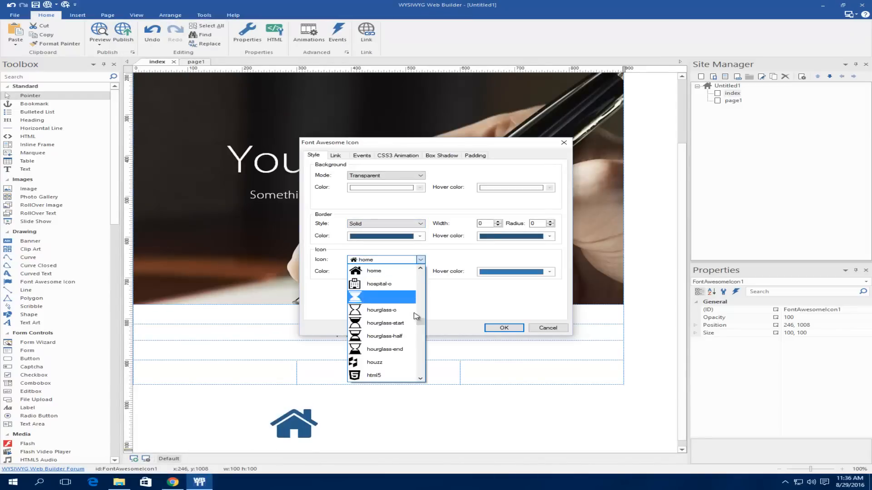
mouse_move(421, 325)
left_mouse_down()
mouse_move(428, 278)
mouse_move(428, 340)
mouse_move(420, 338)
left_mouse_up()
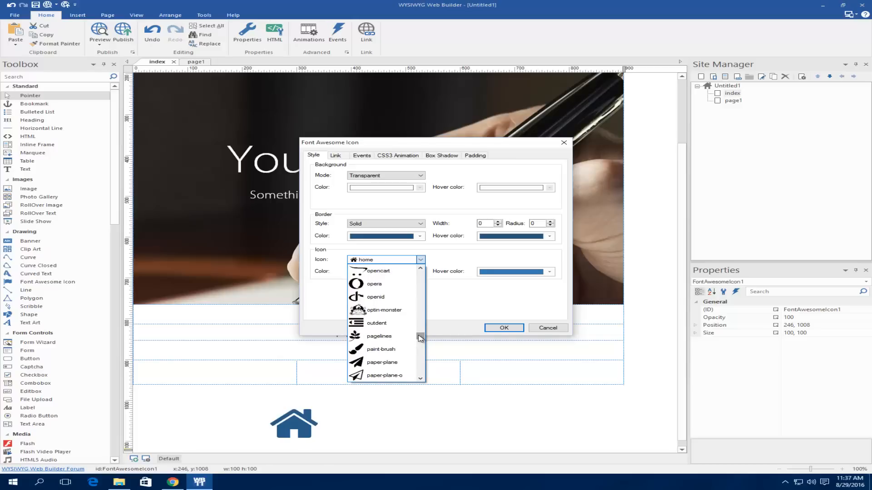
left_click(392, 350)
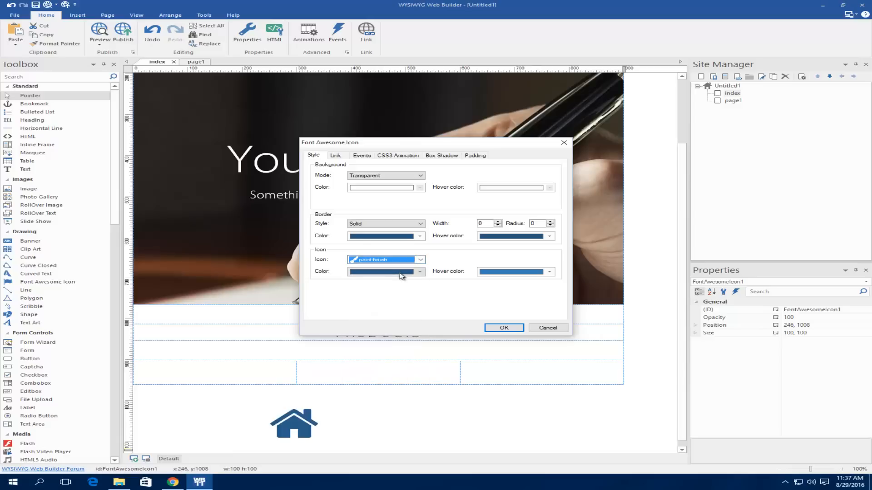
Step: Set both the paint-brush icon's colour and its hover colour to the dark grey recent colour
left_click(387, 273)
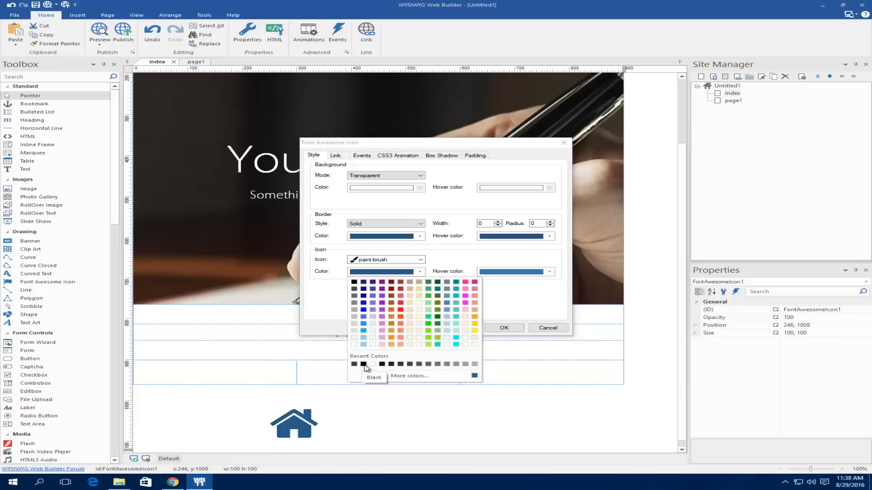
left_click(364, 364)
left_click(505, 272)
left_click(493, 365)
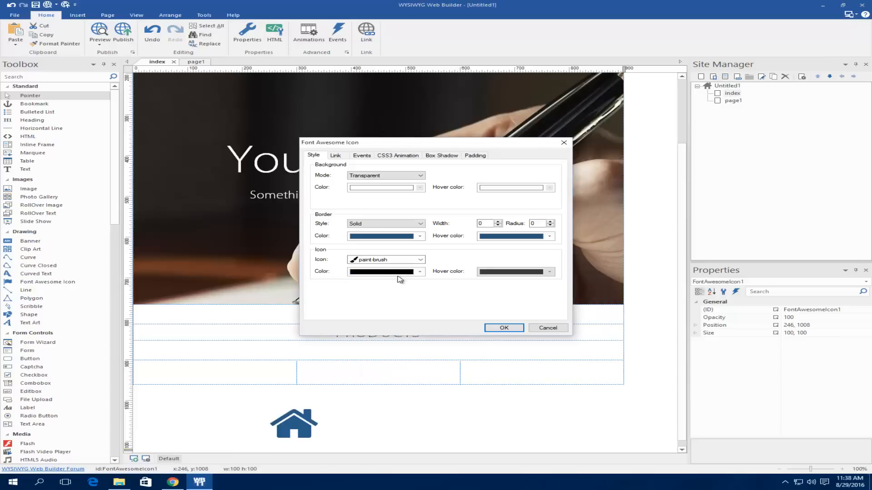
left_click(373, 272)
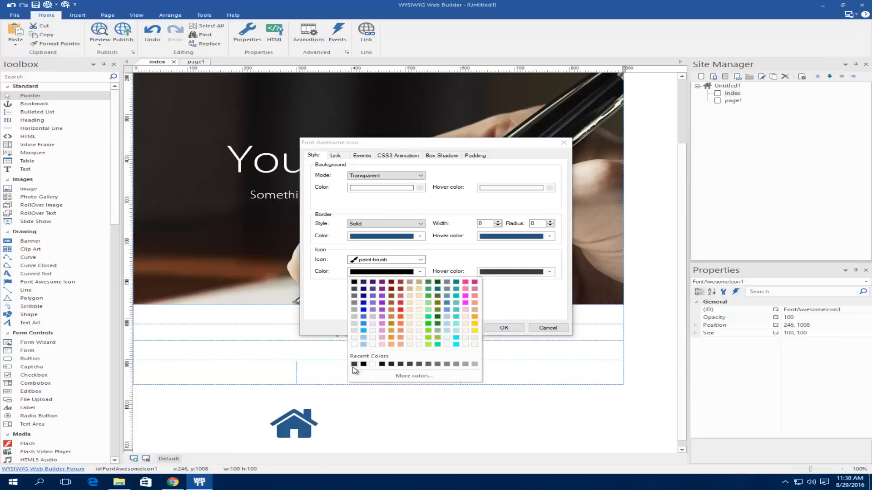
left_click(353, 365)
Step: Set the icon's border colour and border hover colour to the dark grey recent colour
left_click(402, 237)
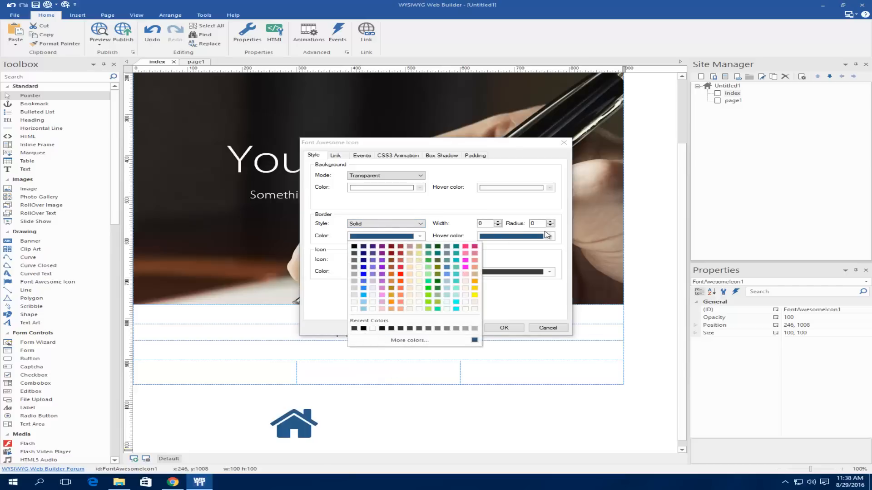
left_click(361, 224)
left_click(372, 236)
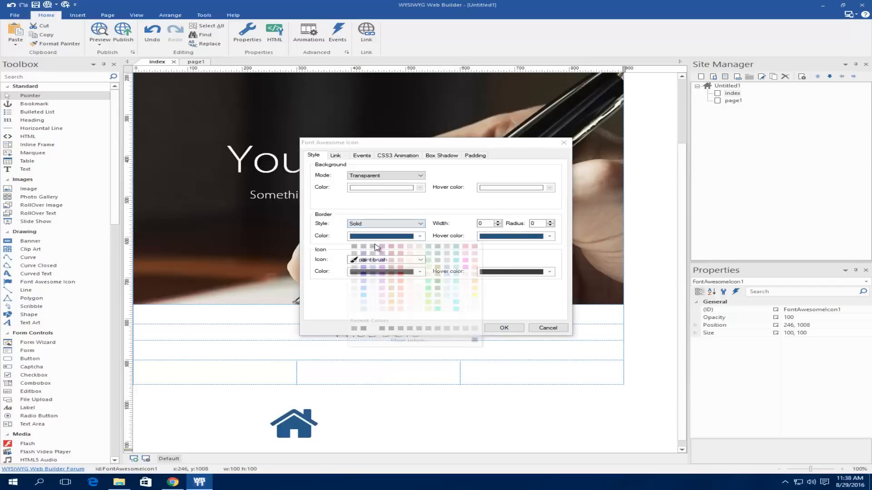
left_click(353, 328)
left_click(549, 236)
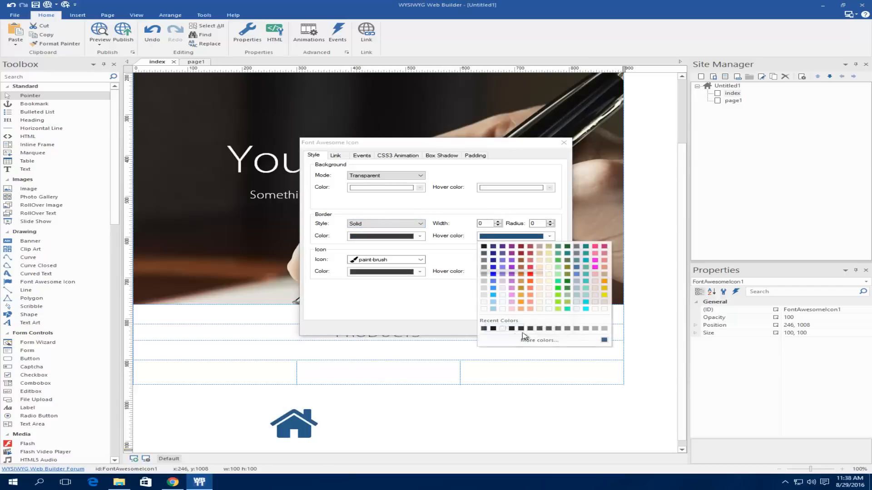
left_click(485, 328)
Step: Check the icon hover effect on the template site, then set the paint-brush icon's hover colour to black and apply the settings
left_click(173, 482)
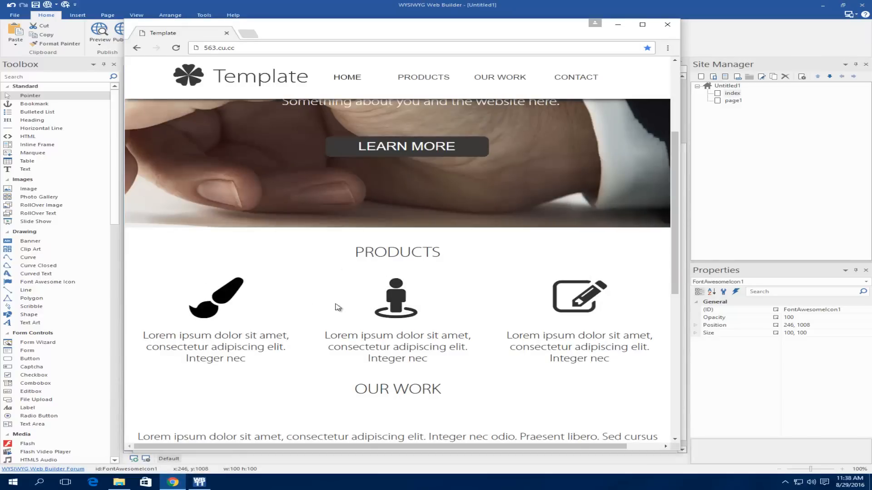
left_click(617, 25)
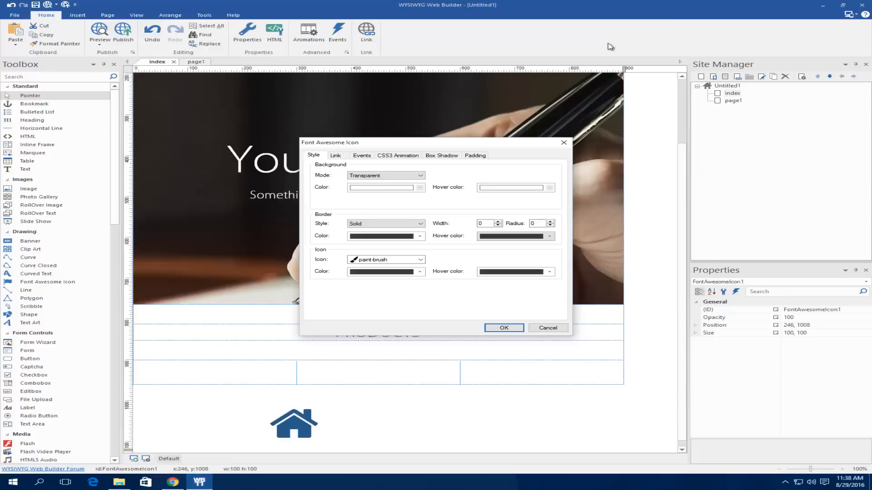
left_click(510, 272)
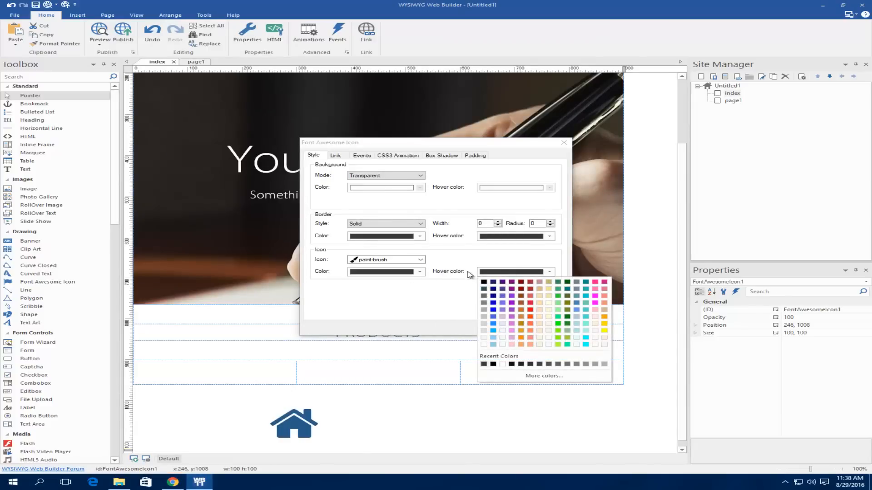
left_click(485, 282)
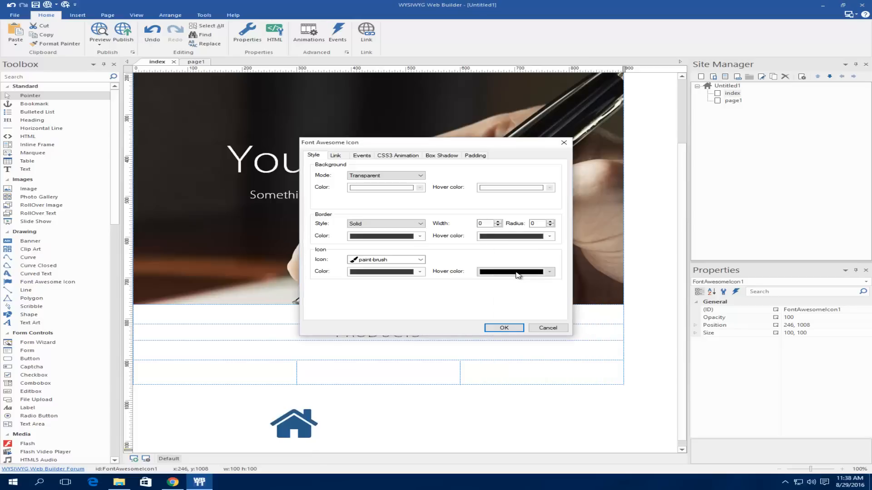
left_click(504, 328)
Step: Shrink the paint-brush icon to about 80 by 79 and try it in the grid's first column before moving it back out below
scroll(405, 386, "down", 1)
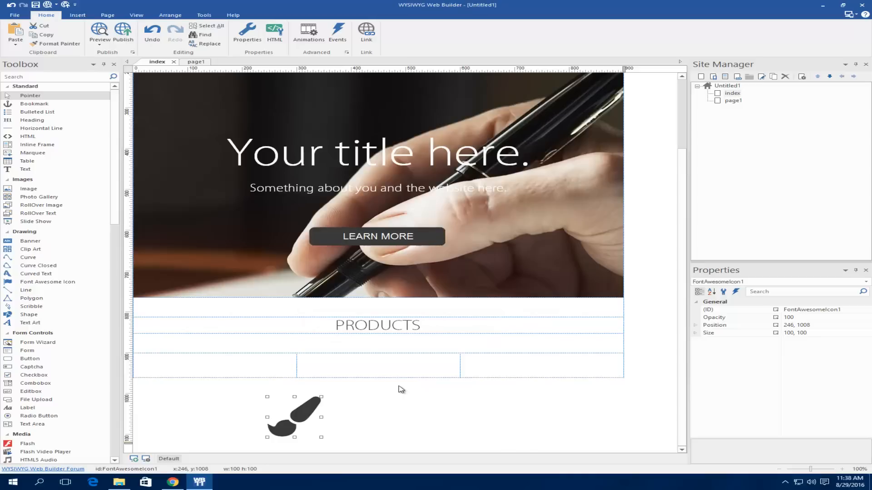
mouse_move(322, 439)
left_mouse_down()
mouse_move(280, 404)
mouse_move(320, 437)
mouse_move(311, 429)
left_mouse_up()
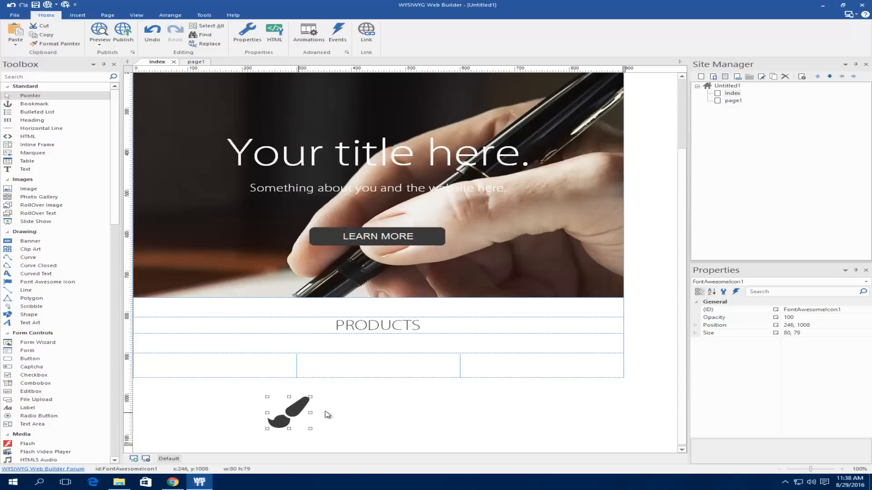
left_click(327, 414)
mouse_move(286, 398)
left_mouse_down()
mouse_move(230, 386)
mouse_move(233, 369)
mouse_move(255, 396)
mouse_move(279, 404)
left_mouse_up()
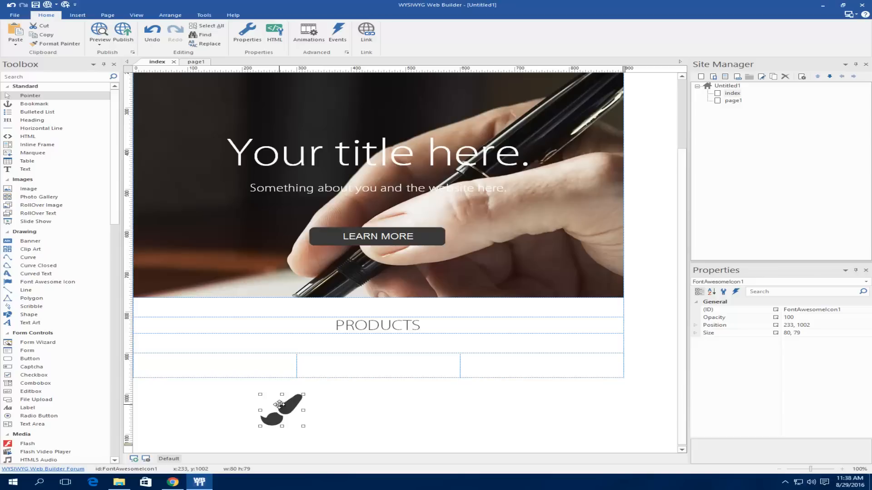
mouse_move(284, 414)
left_mouse_down()
mouse_move(246, 368)
mouse_move(247, 378)
left_mouse_up()
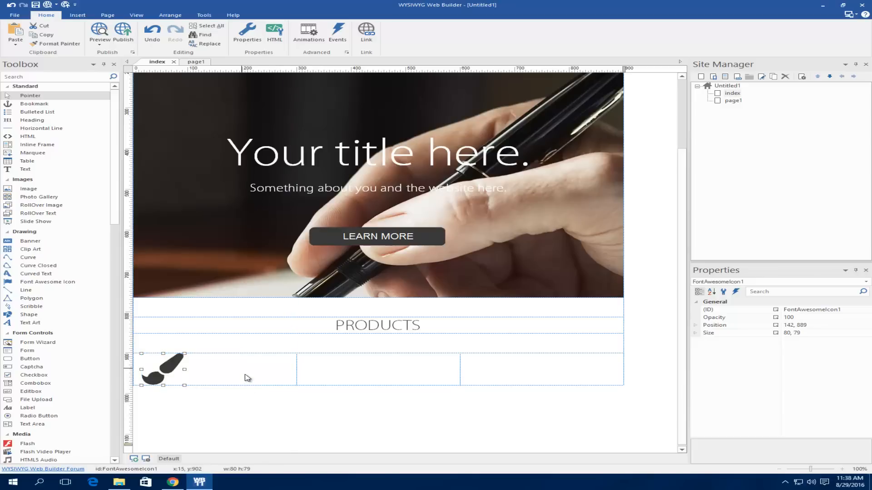
left_click_drag(179, 368, 261, 414)
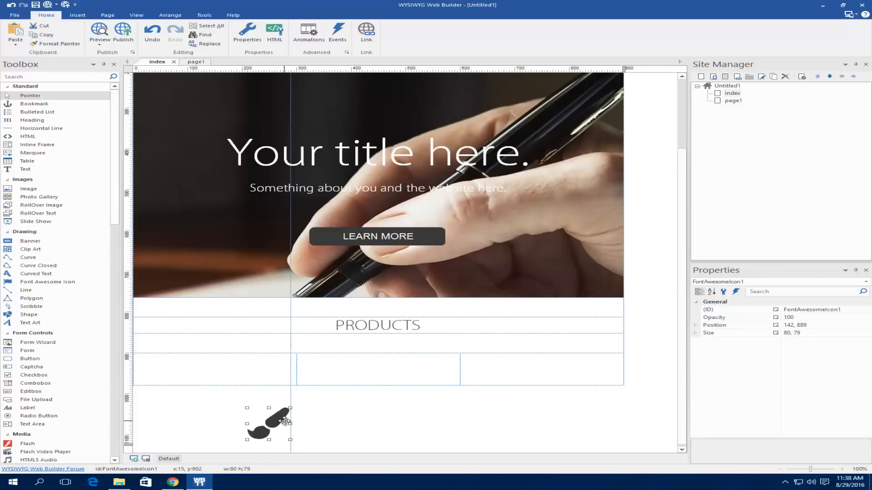
Step: Find the Text object in the toolbox and place one in the first column of the three-column grid
left_click(34, 77)
type("te")
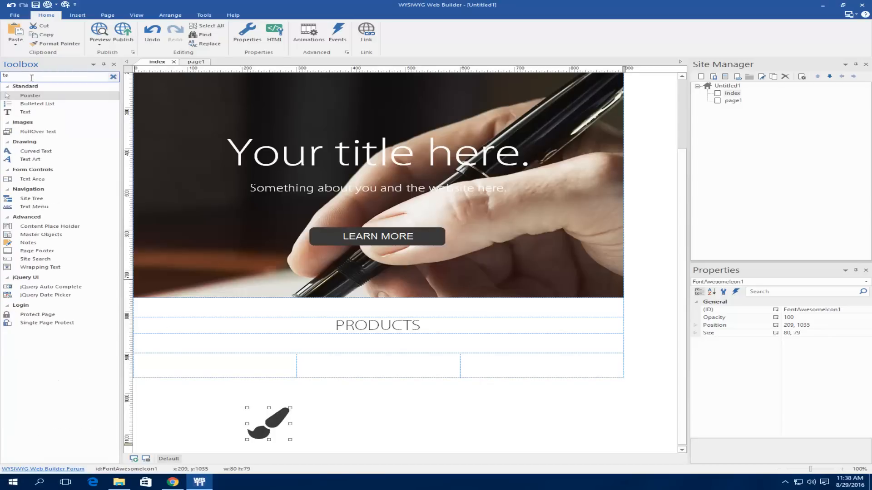
type("x")
left_click_drag(25, 95, 195, 367)
Step: Replace the placeholder text in the first column with a blank line break and place the paint-brush icon beneath that text object
double_click(199, 356)
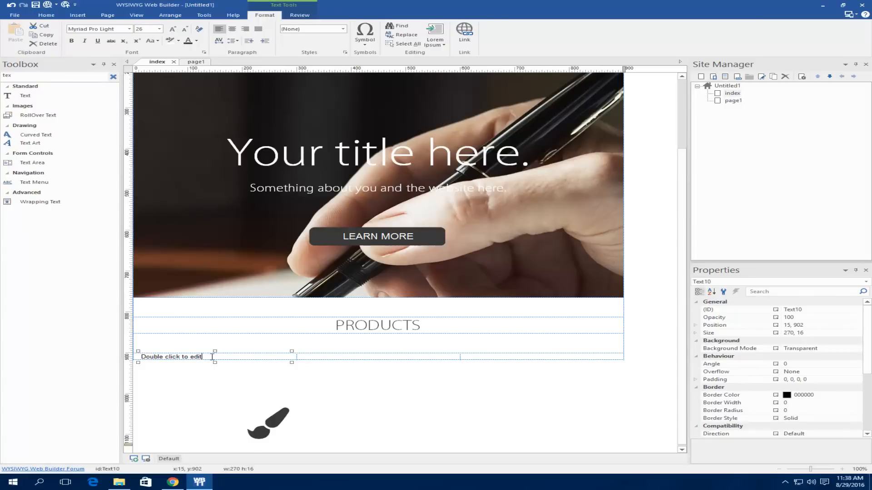
key("Delete")
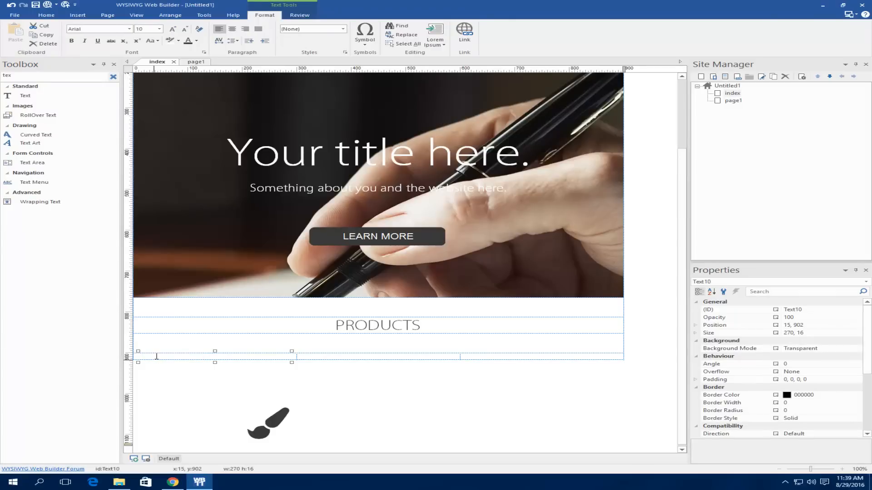
key("Return")
left_click(214, 384)
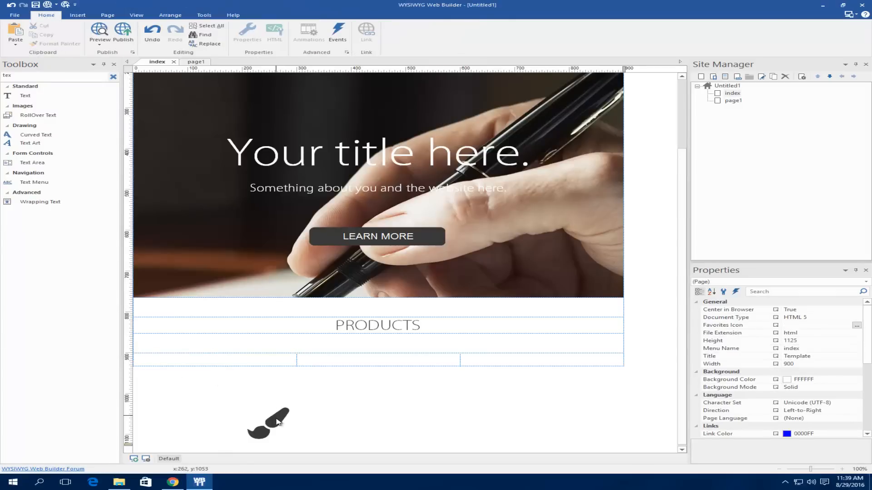
mouse_move(277, 418)
left_mouse_down()
mouse_move(214, 388)
mouse_move(219, 363)
left_mouse_up()
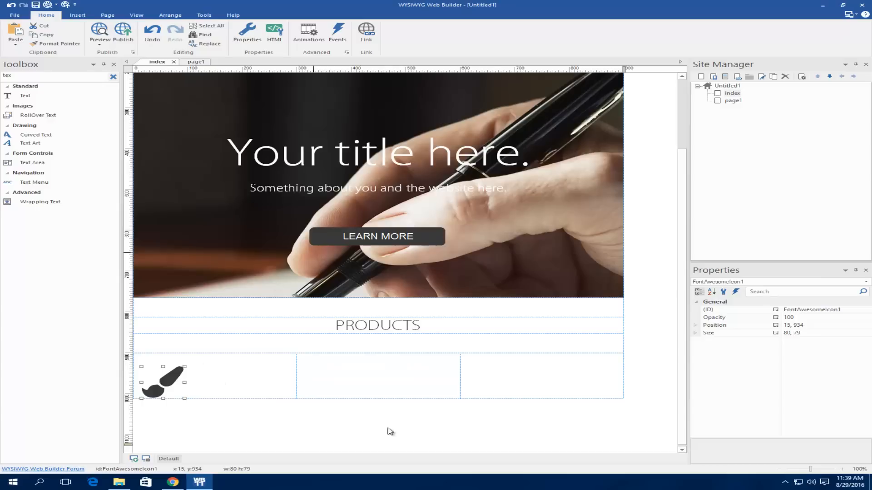
Step: Set the alignment of the PRODUCTS grid's first column to Center in the layout grid's properties
double_click(259, 384)
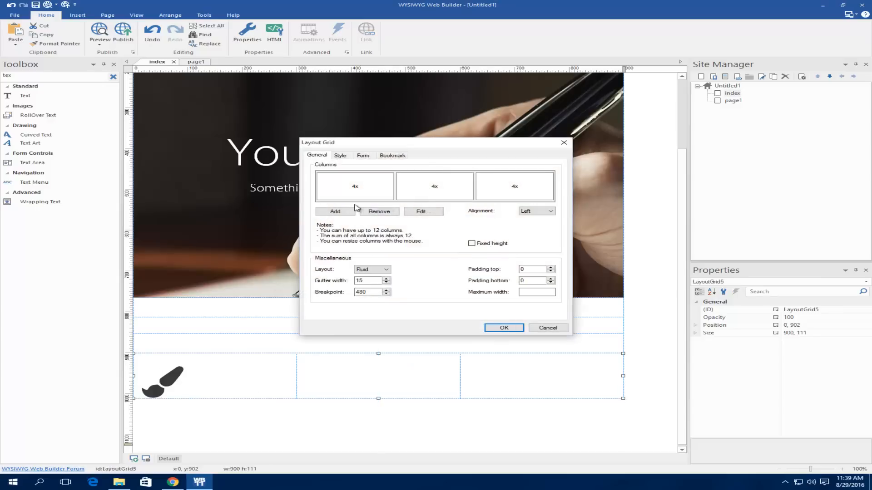
left_click(357, 189)
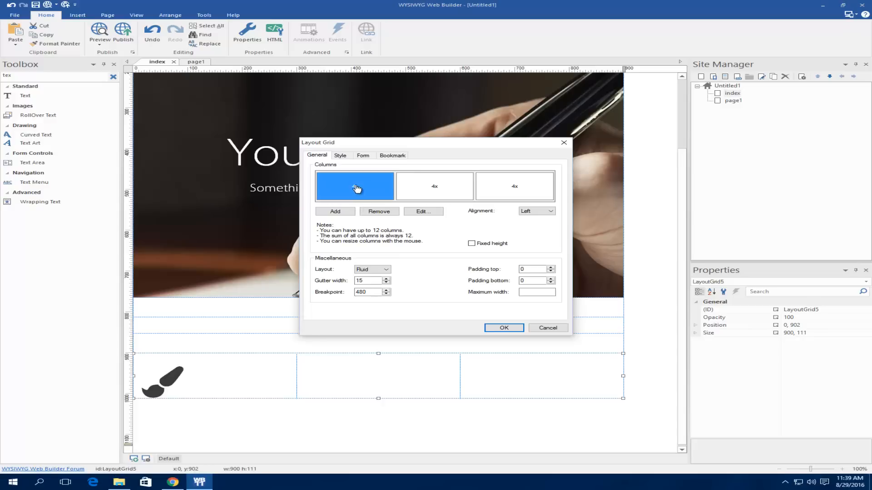
left_click(538, 213)
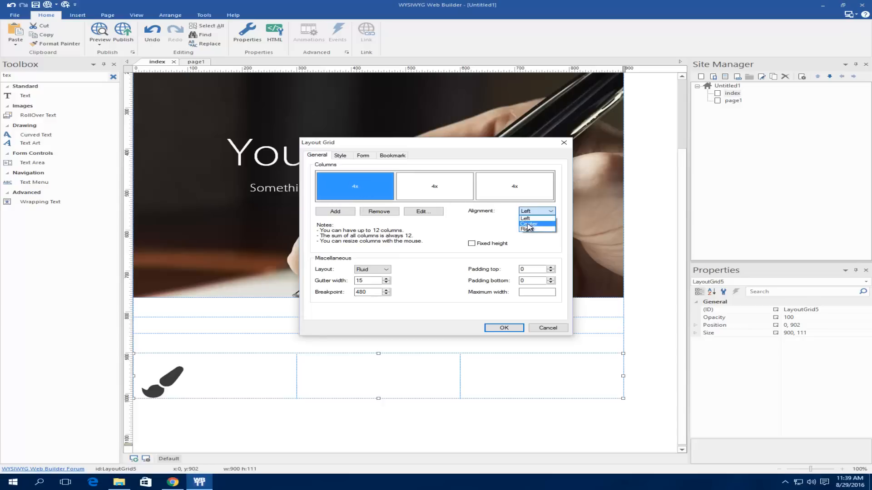
left_click(528, 224)
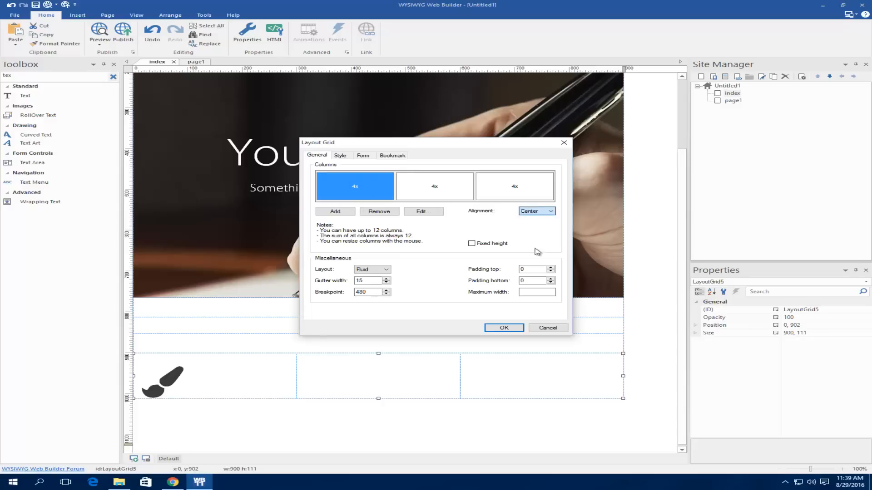
left_click(501, 334)
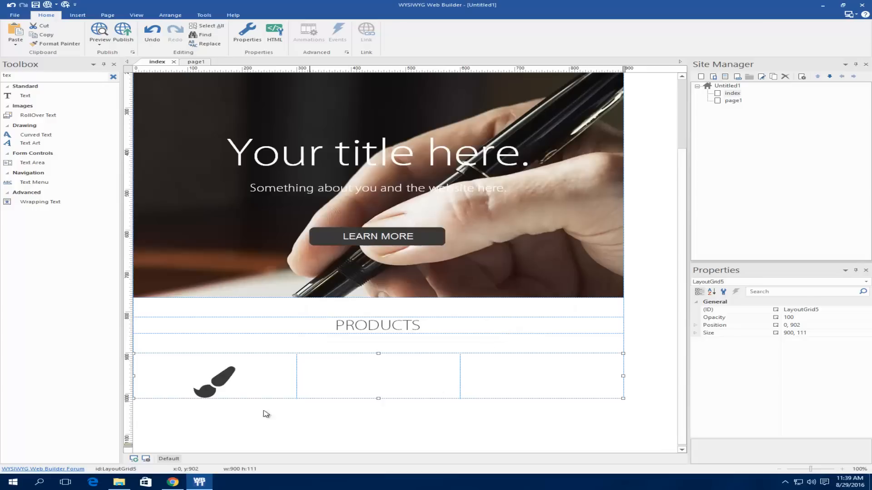
Step: Duplicate the first column's blank text and paint-brush icon, placing the copies in the grid's second column with the icon beneath the text
left_click(224, 382)
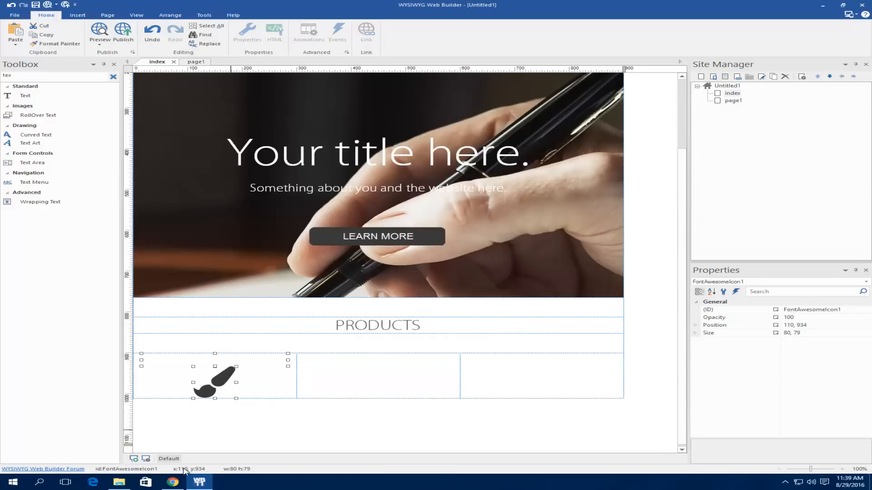
left_click(175, 482)
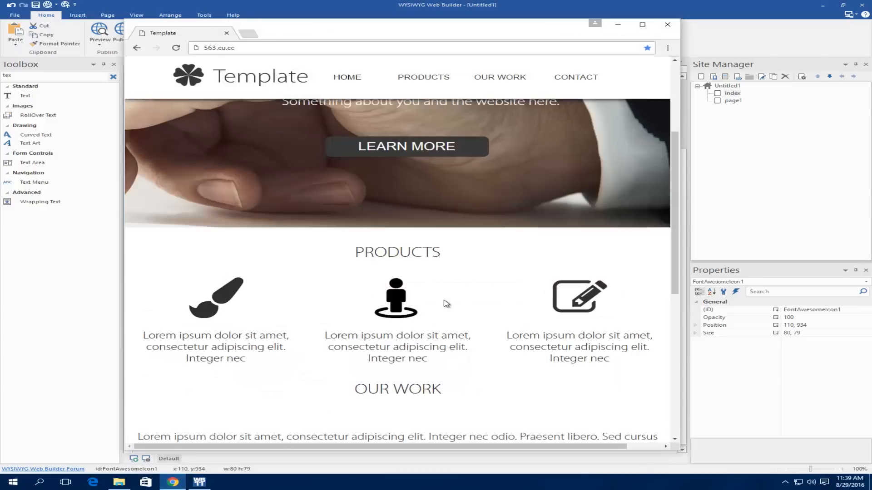
left_click(618, 24)
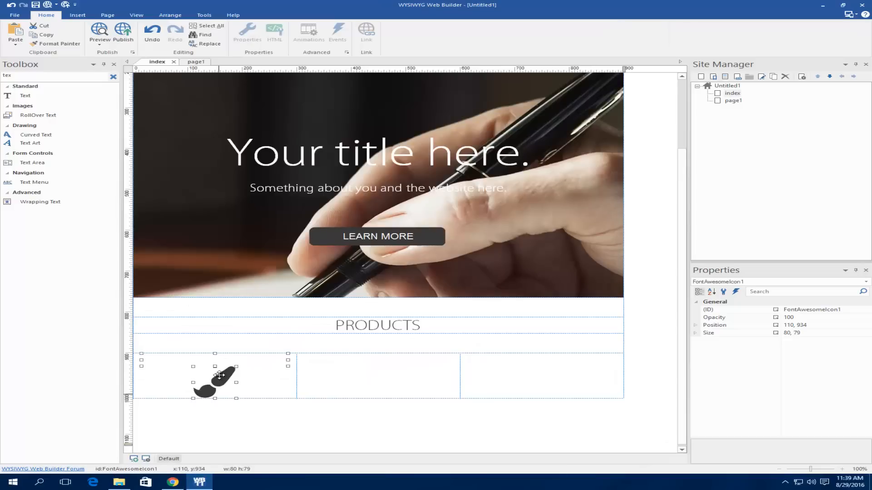
left_click(282, 424)
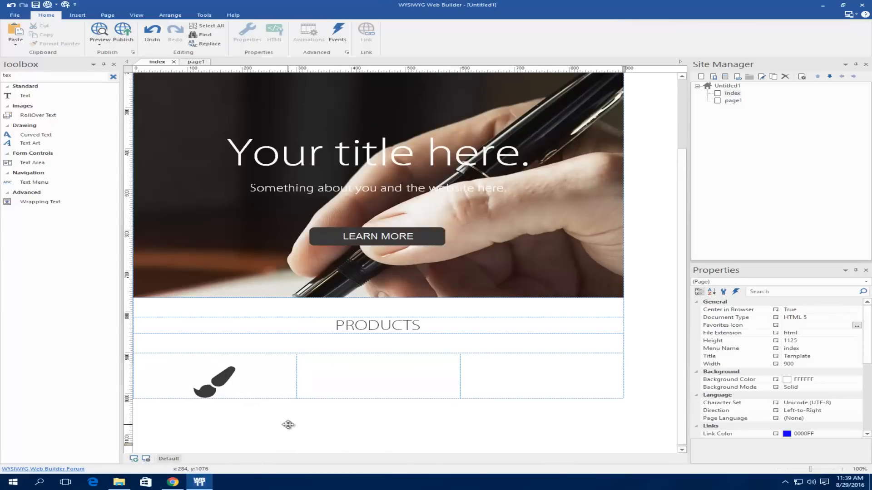
key("ctrl+v")
mouse_move(341, 429)
left_mouse_down()
mouse_move(359, 427)
mouse_move(362, 377)
mouse_move(357, 429)
left_mouse_up()
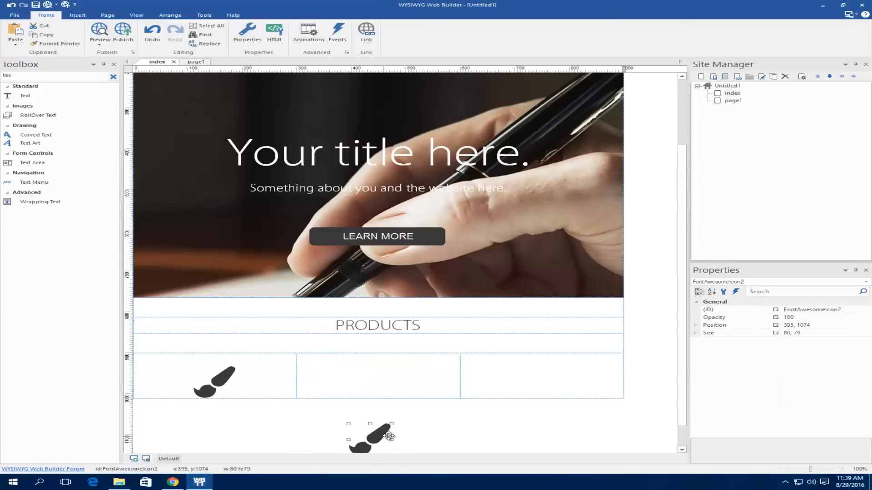
left_click(372, 381)
left_click(373, 361)
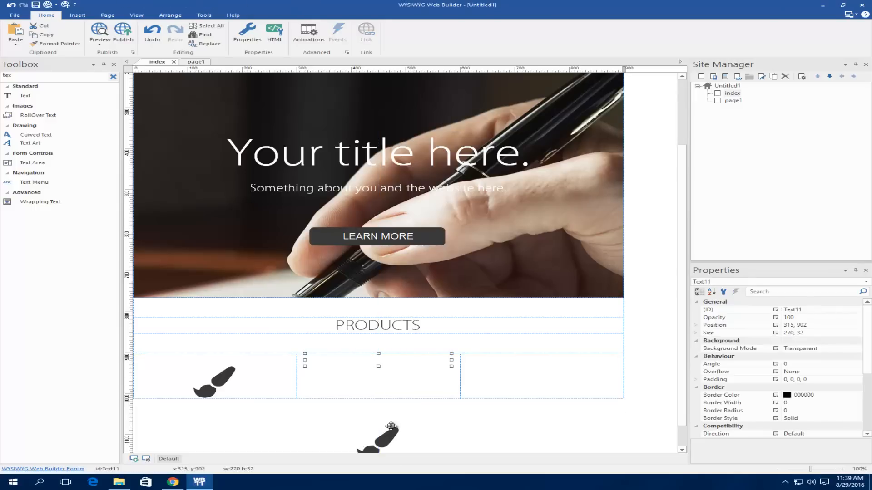
mouse_move(389, 432)
left_mouse_down()
mouse_move(385, 386)
mouse_move(370, 389)
left_mouse_up()
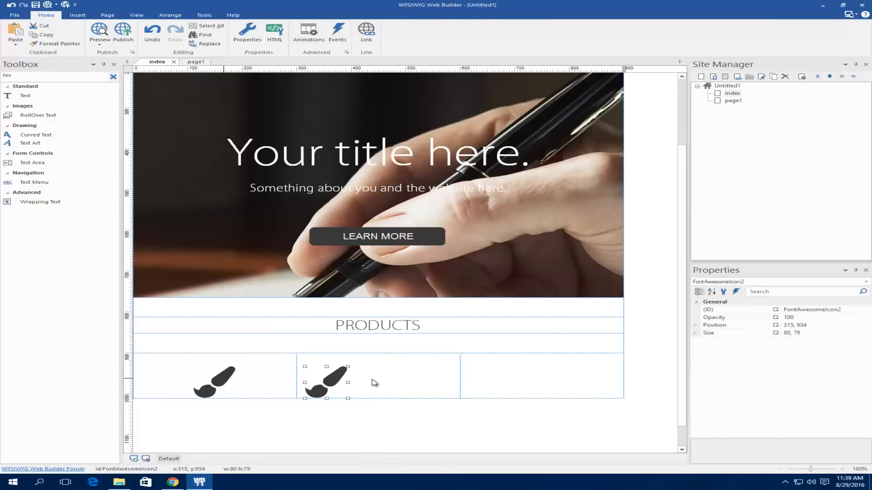
Step: Center the contents of the three-column grid's second column
double_click(416, 384)
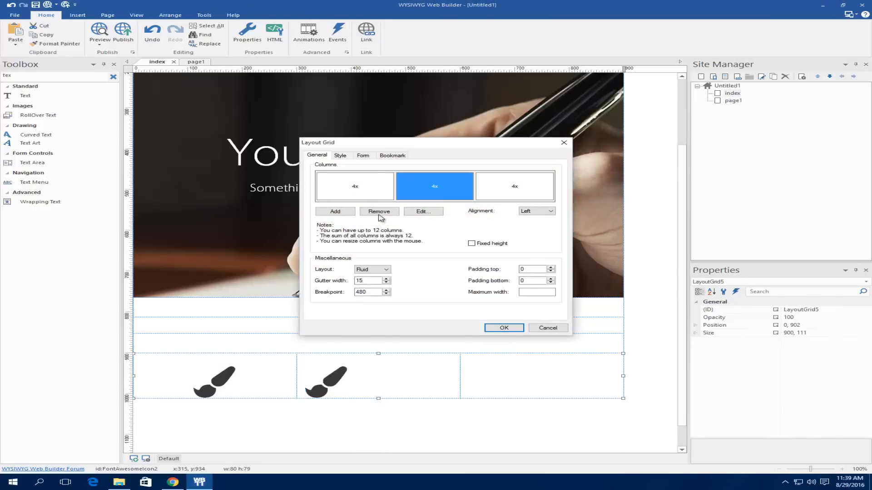
left_click(551, 211)
left_click(526, 224)
left_click(503, 328)
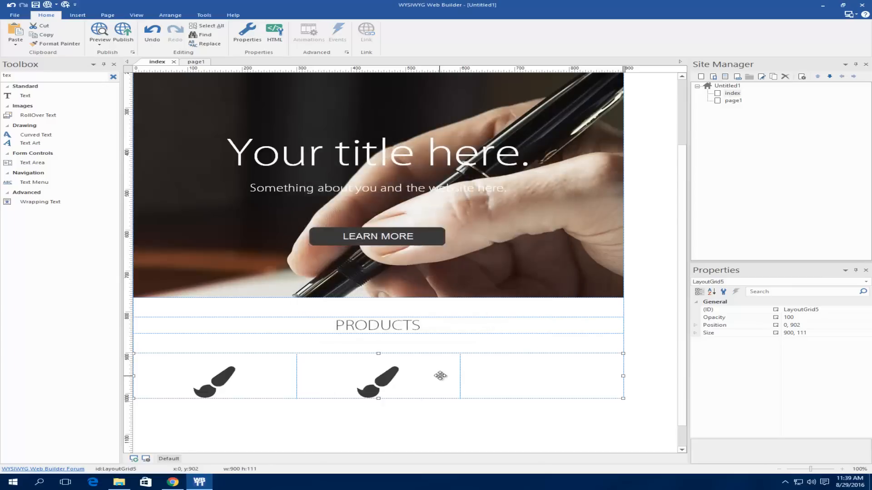
Step: Paste another copy of the blank text and paint-brush icon and place both in the grid's third column, text above icon
left_click(411, 361)
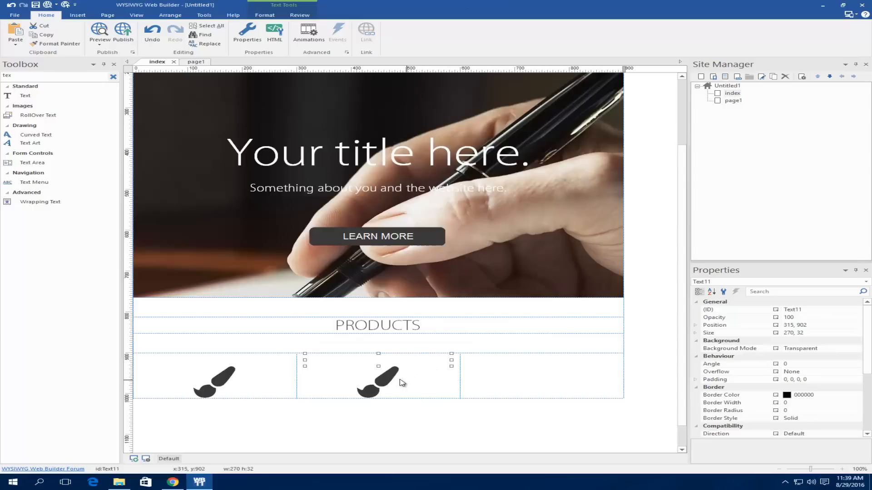
left_click(508, 431)
key("ctrl+v")
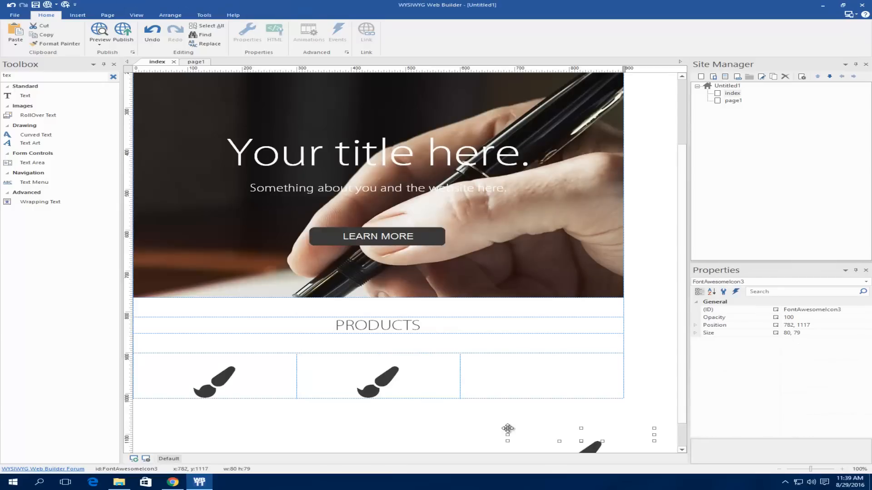
left_click(559, 416)
left_click_drag(585, 435, 541, 364)
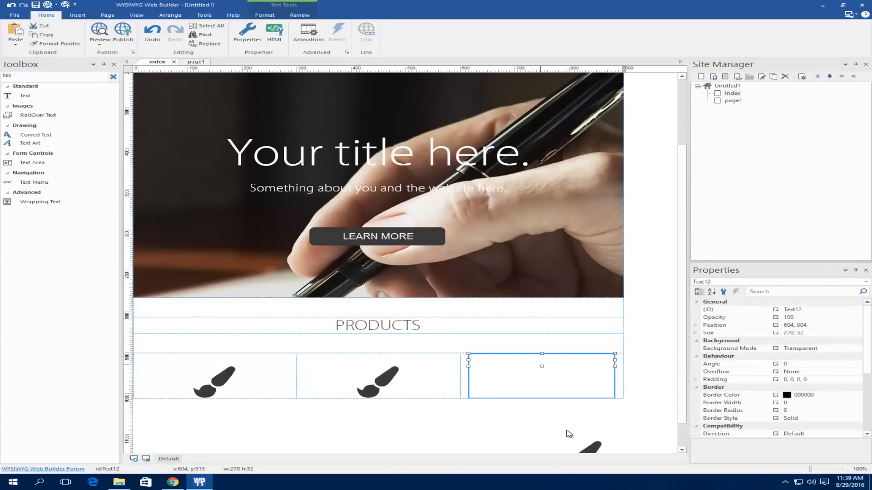
left_click_drag(593, 447, 548, 386)
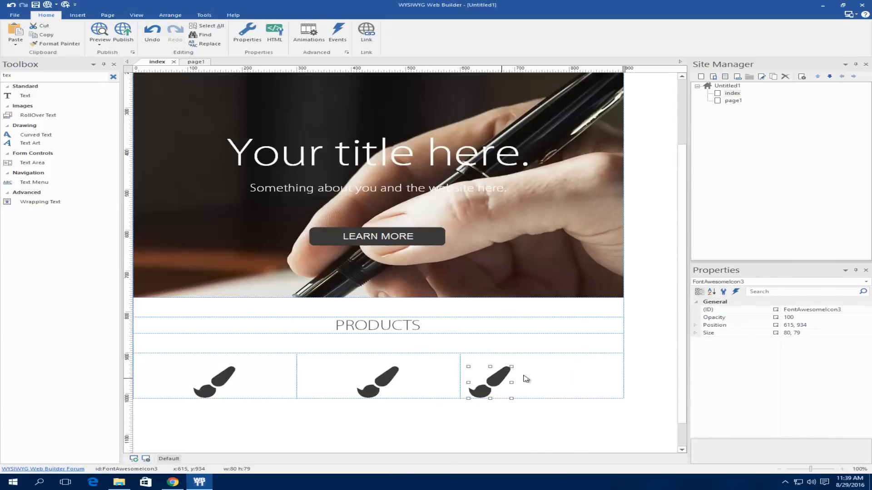
Step: Set the third column of the layout grid to Center alignment
double_click(564, 383)
left_click(521, 182)
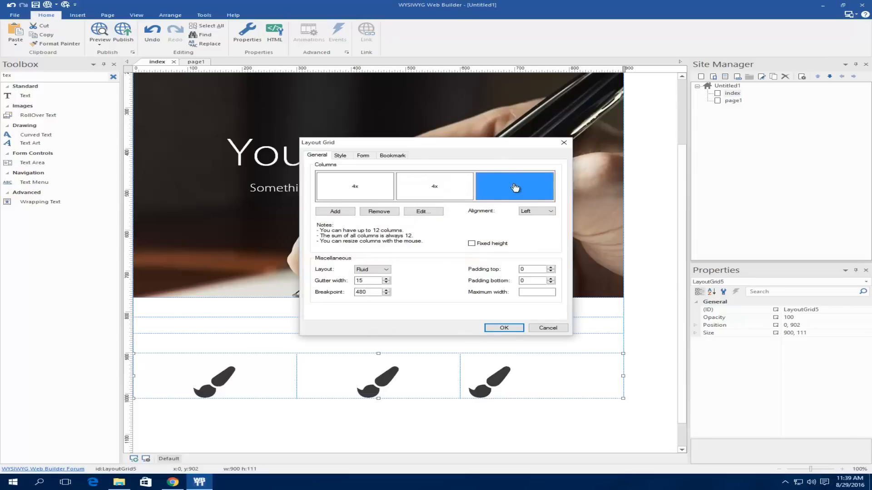
left_click(541, 210)
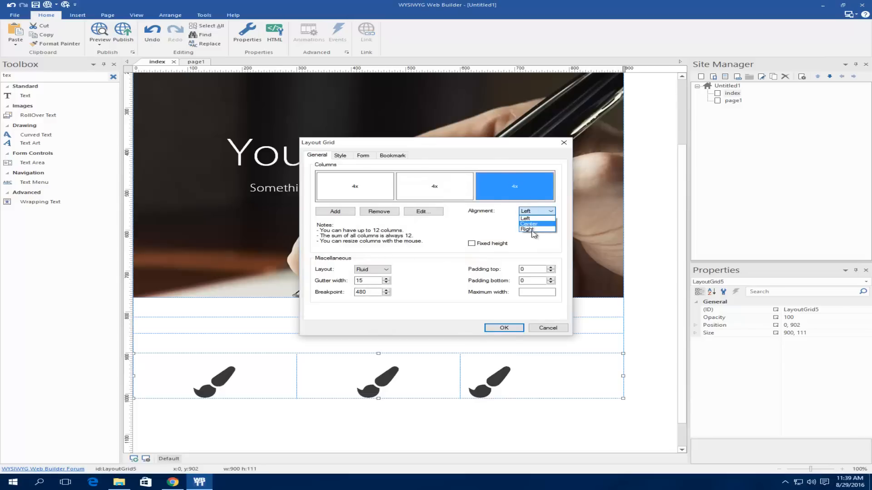
left_click(529, 223)
left_click(503, 327)
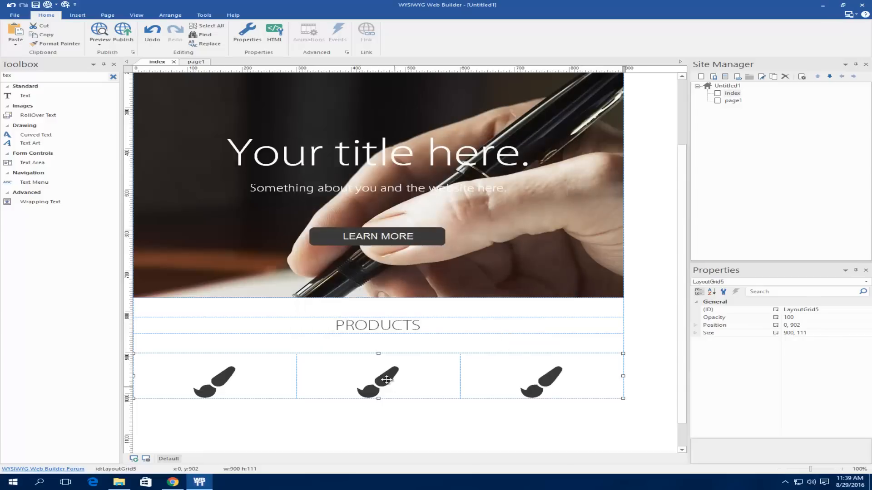
Step: Check the template site's middle product icon and change the second column's icon to street-view
left_click(179, 484)
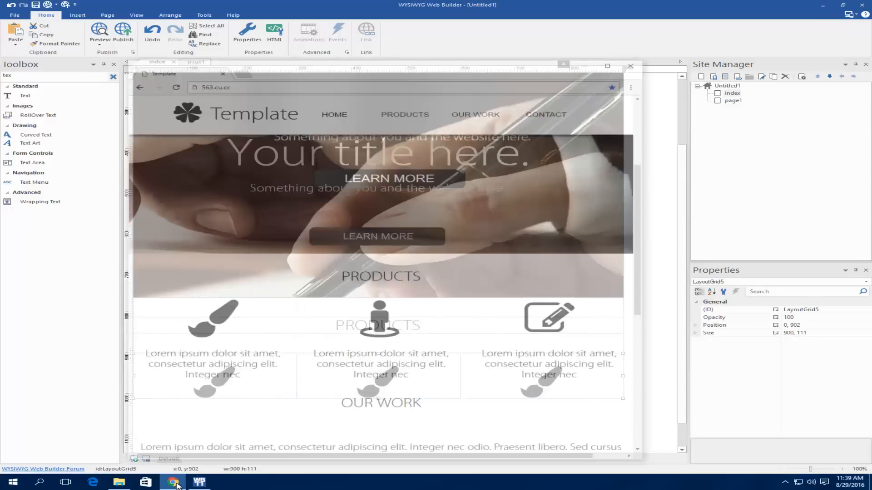
left_click(177, 485)
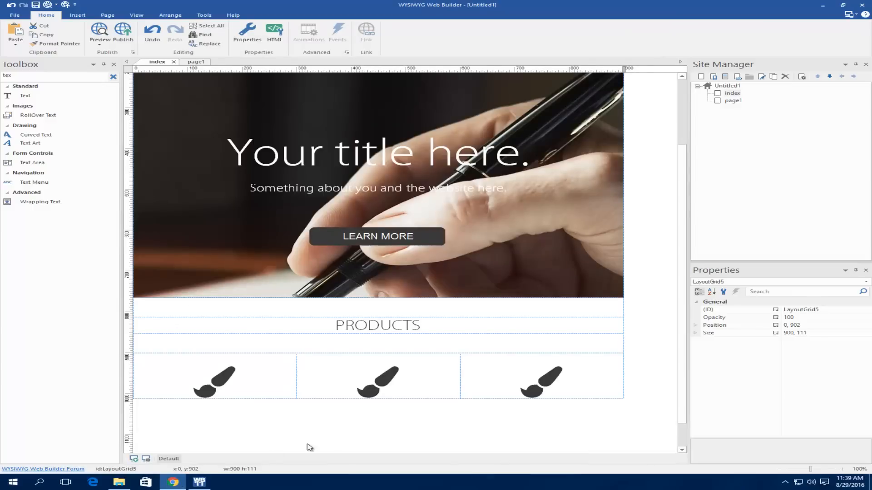
double_click(383, 378)
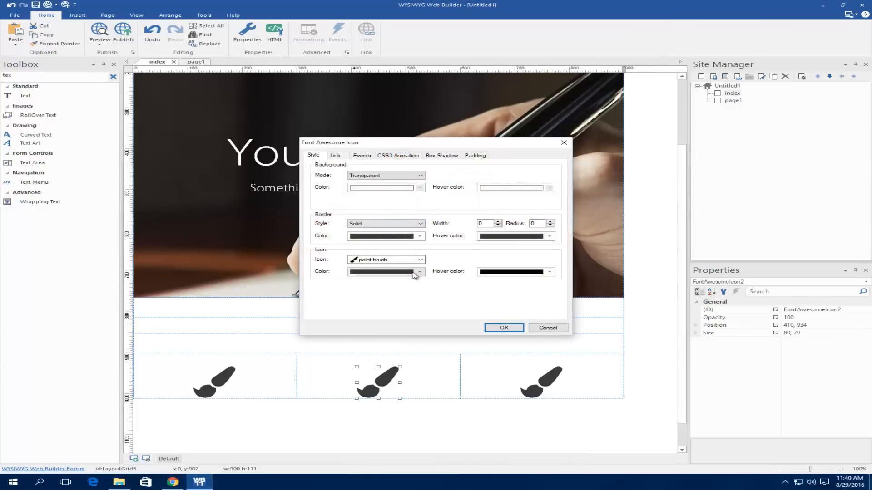
left_click(404, 259)
mouse_move(423, 338)
left_mouse_down()
mouse_move(416, 311)
mouse_move(418, 357)
left_mouse_up()
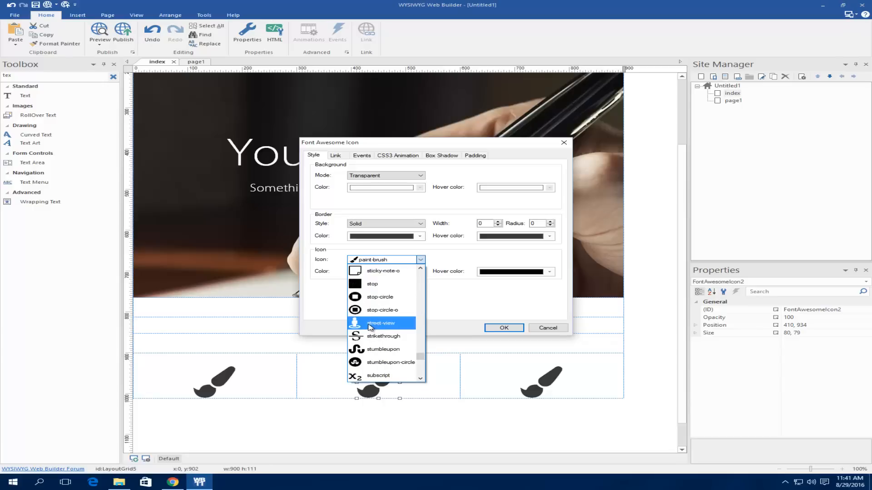
left_click(370, 324)
left_click(503, 328)
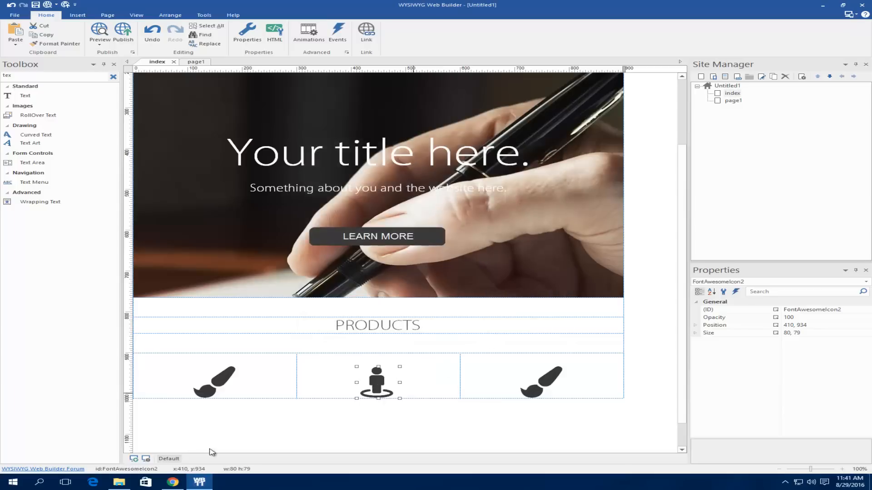
Step: Check the template site's third product icon and change the third column's icon to edit
left_click(211, 452)
left_click(177, 483)
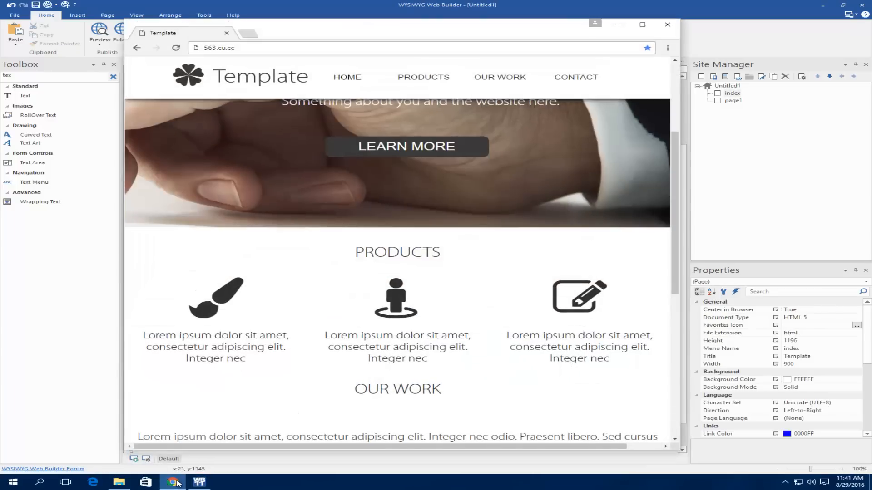
left_click(177, 483)
left_click(177, 483)
left_click(177, 482)
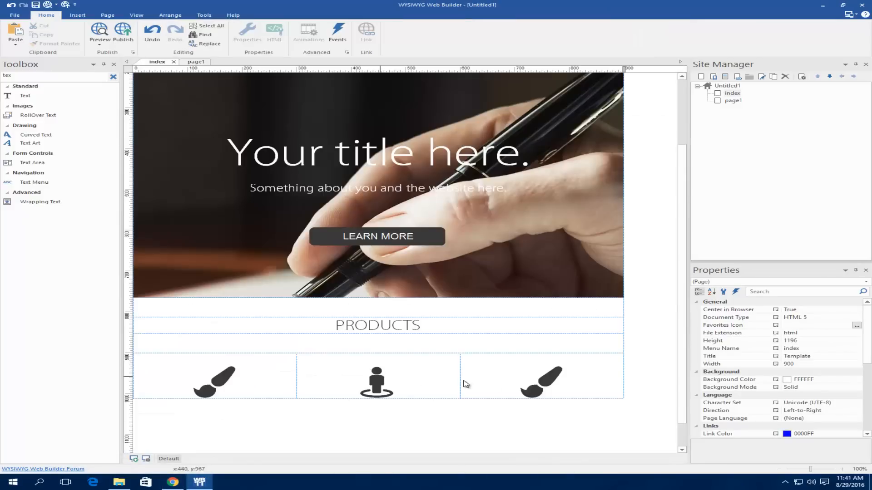
left_click(551, 381)
double_click(551, 380)
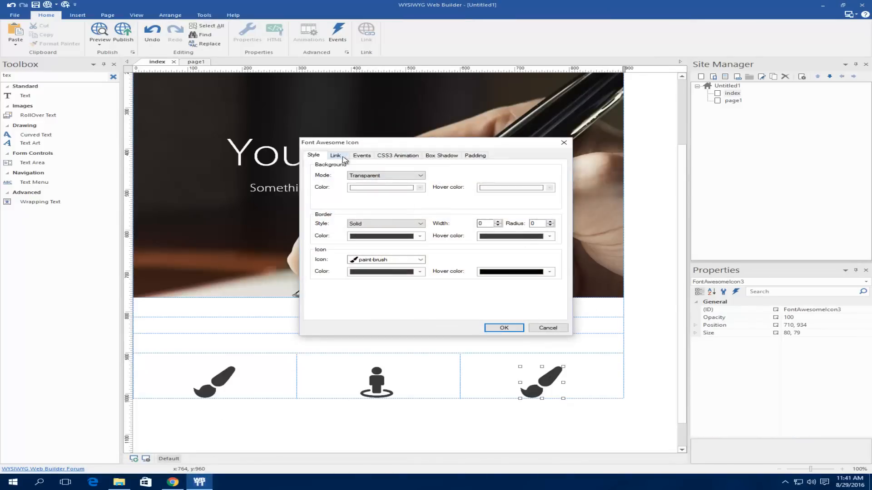
left_click(381, 259)
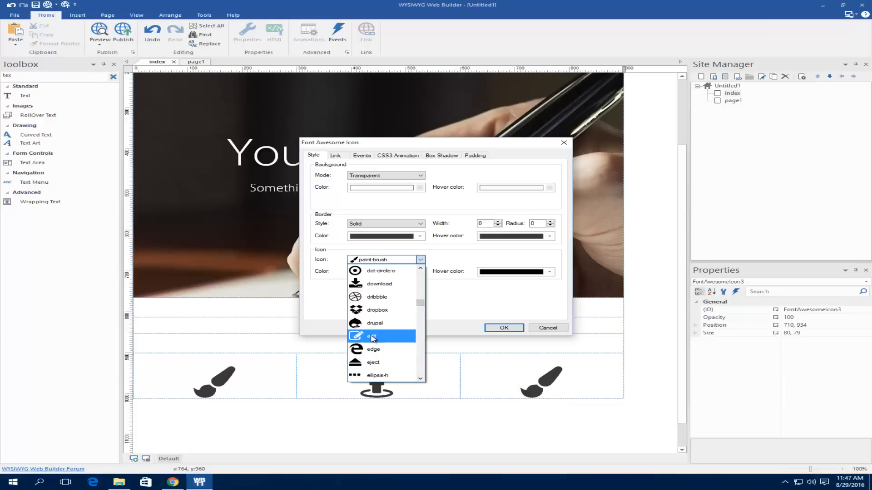
left_click(370, 336)
left_click(519, 326)
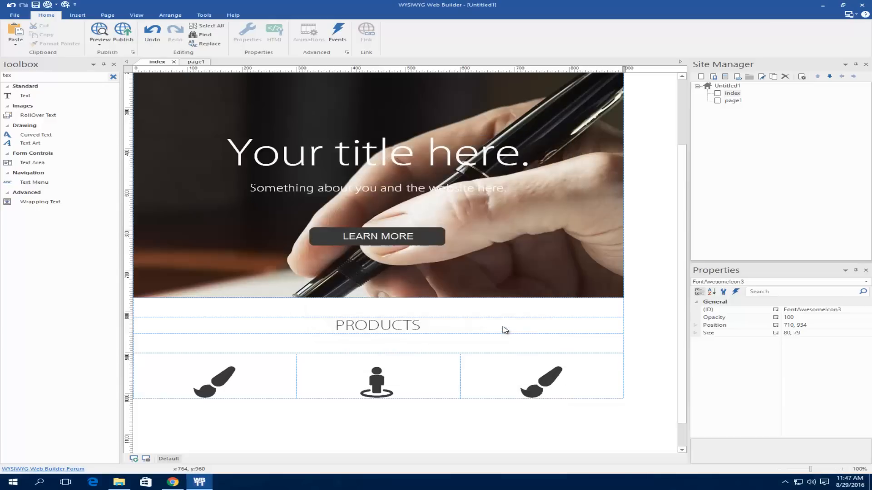
Step: Switch to the template site in Chrome and examine the text beneath the product icons
scroll(331, 293, "down", 1)
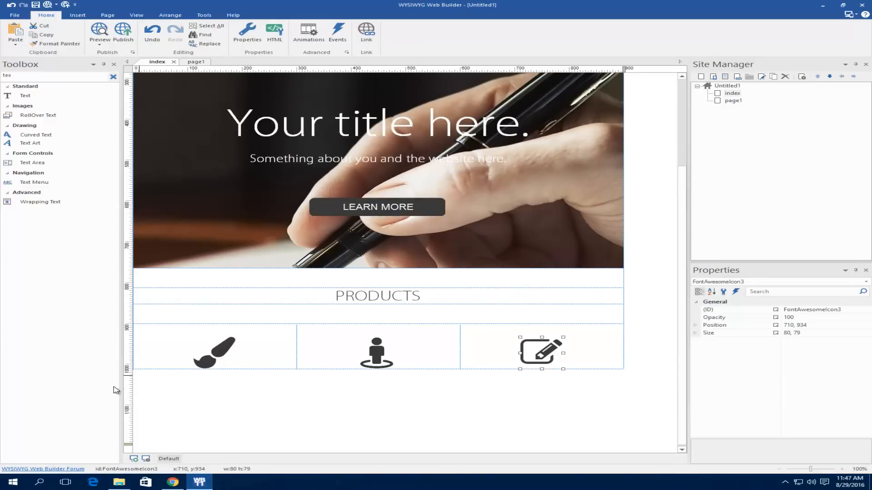
left_click(173, 482)
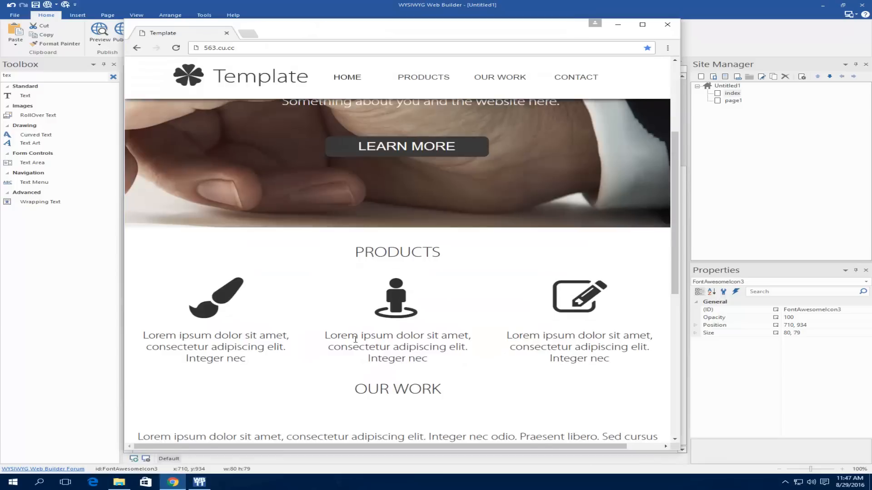
scroll(355, 338, "down", 1)
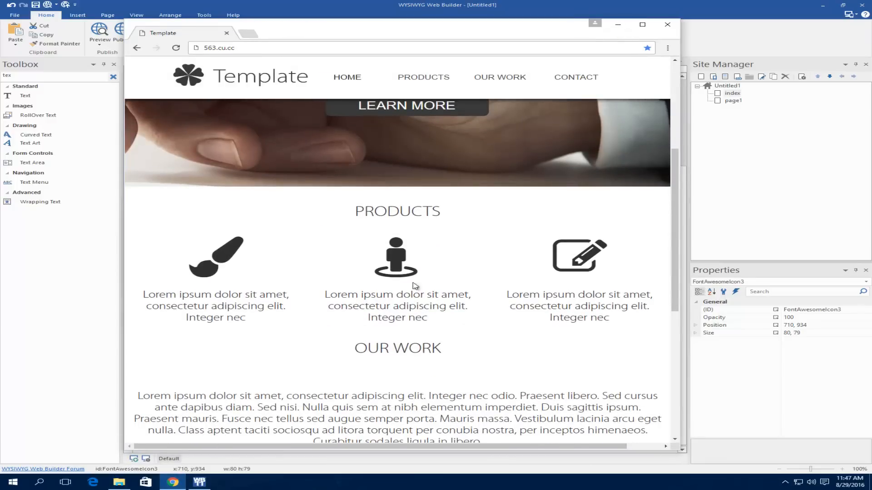
left_click(618, 27)
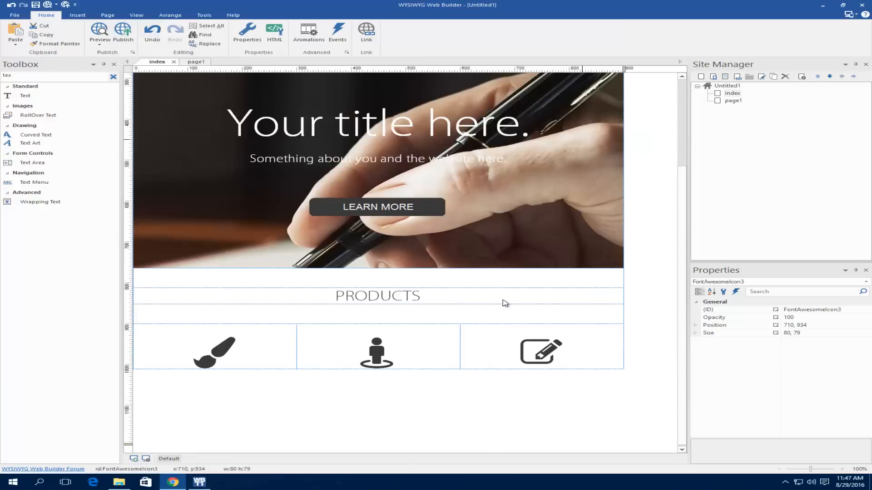
Step: Place copies of the empty 270 x 32 spacer text box beneath the icon in each of the three grid columns
left_click(400, 331)
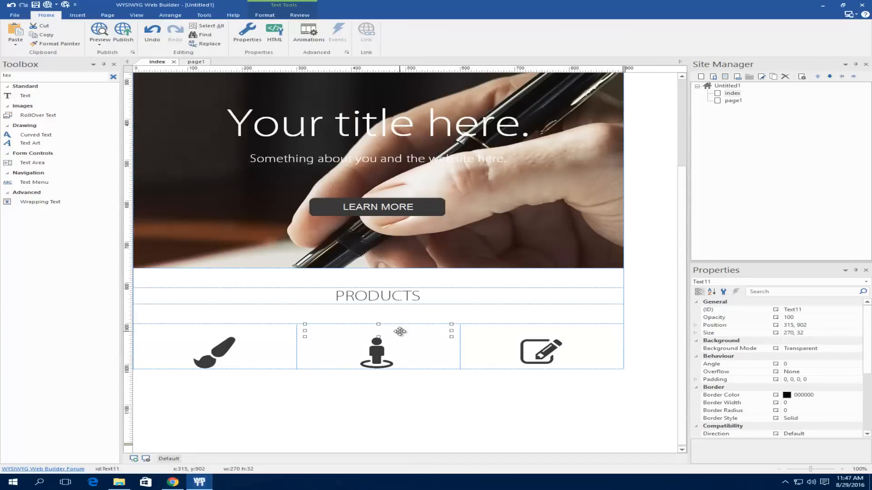
left_click(351, 413)
mouse_move(351, 409)
left_mouse_down()
mouse_move(187, 405)
mouse_move(181, 367)
left_mouse_up()
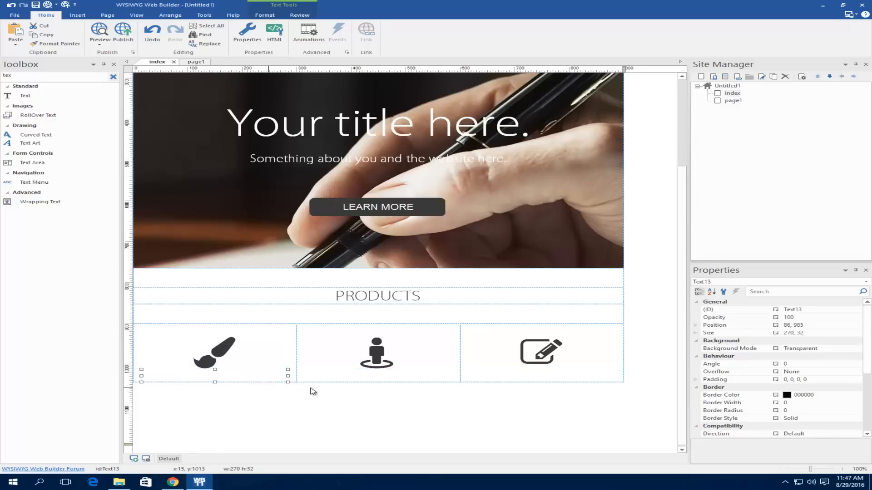
left_click(364, 404)
left_click_drag(364, 405, 403, 377)
left_click(468, 411)
left_click_drag(470, 410, 495, 375)
left_click(465, 411)
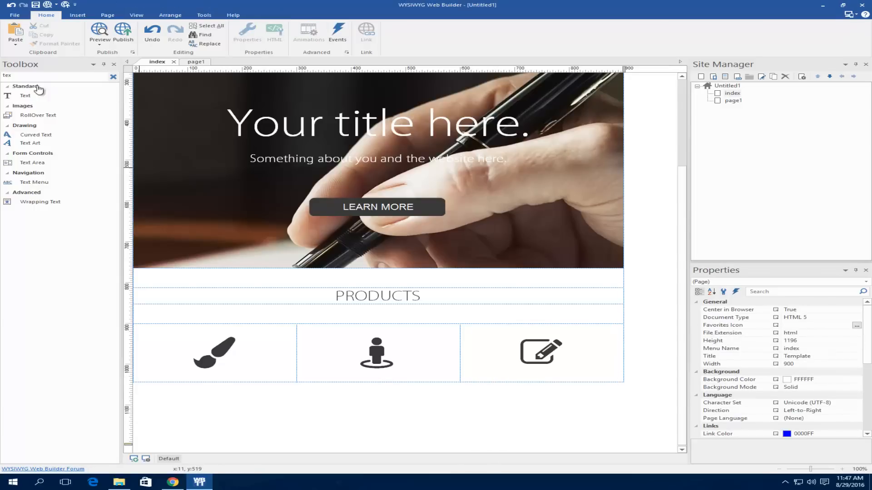
left_click_drag(25, 96, 177, 394)
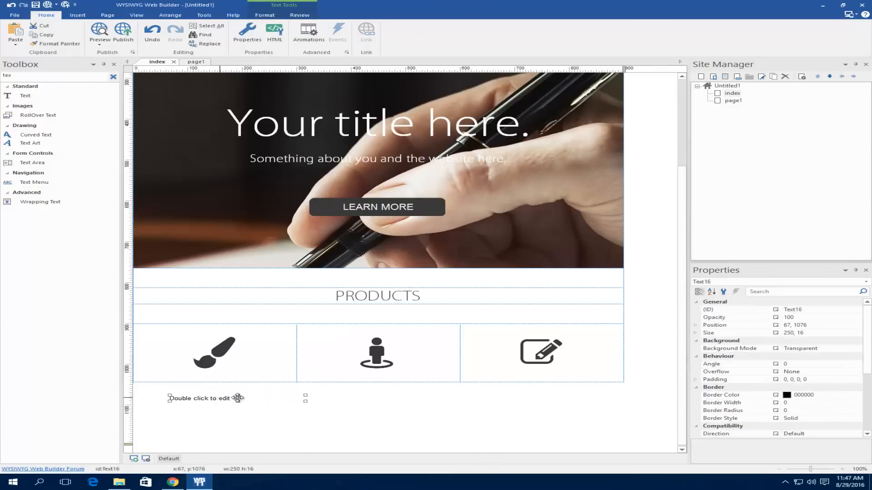
double_click(259, 397)
key("ctrl+a")
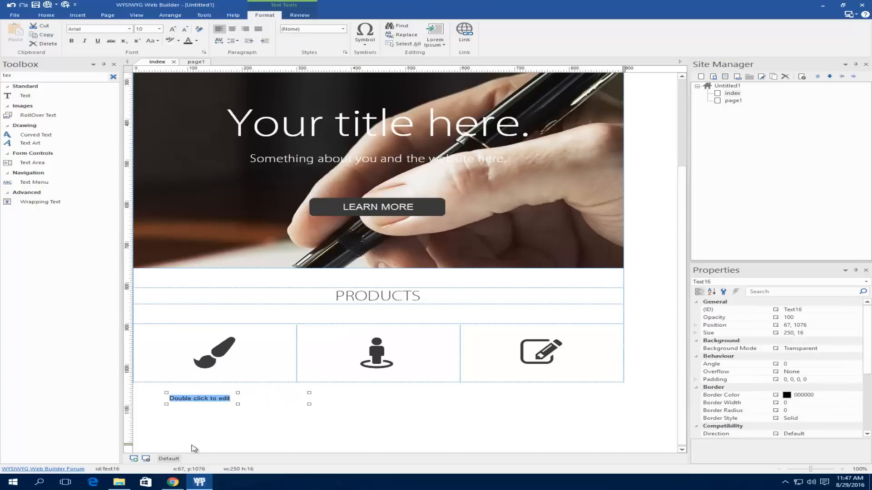
left_click(173, 482)
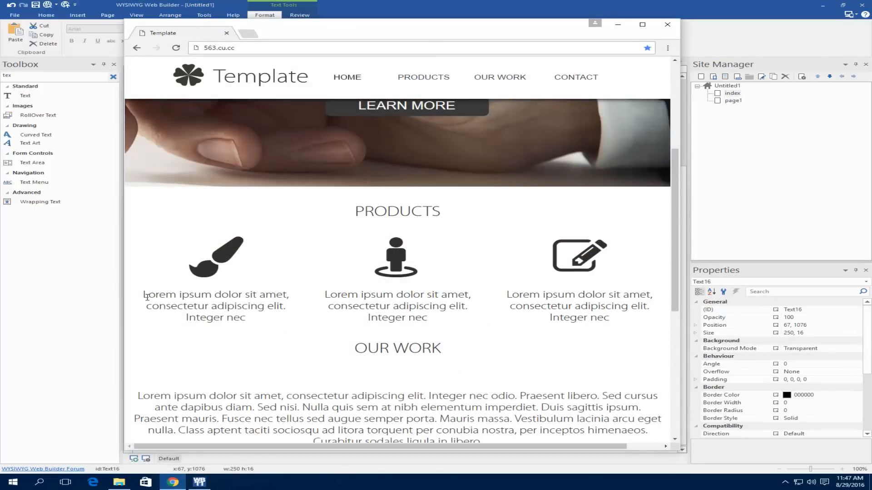
left_click(621, 27)
double_click(266, 398)
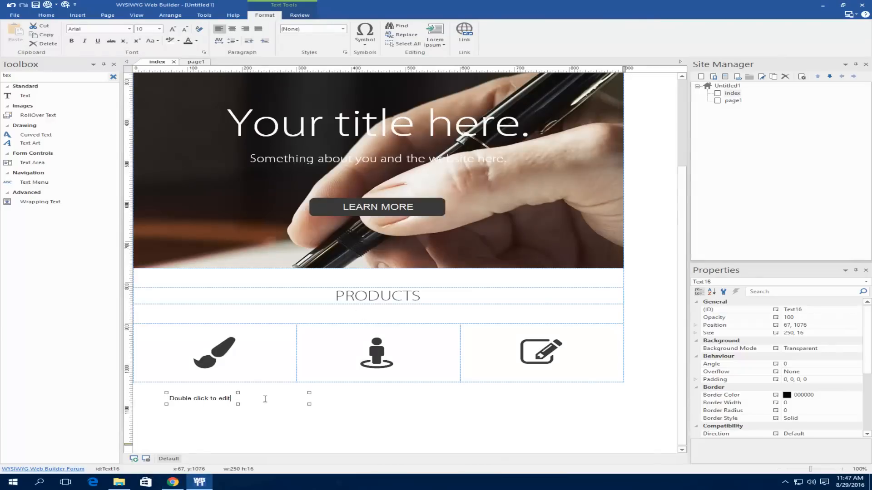
key("ctrl+a")
key("Delete")
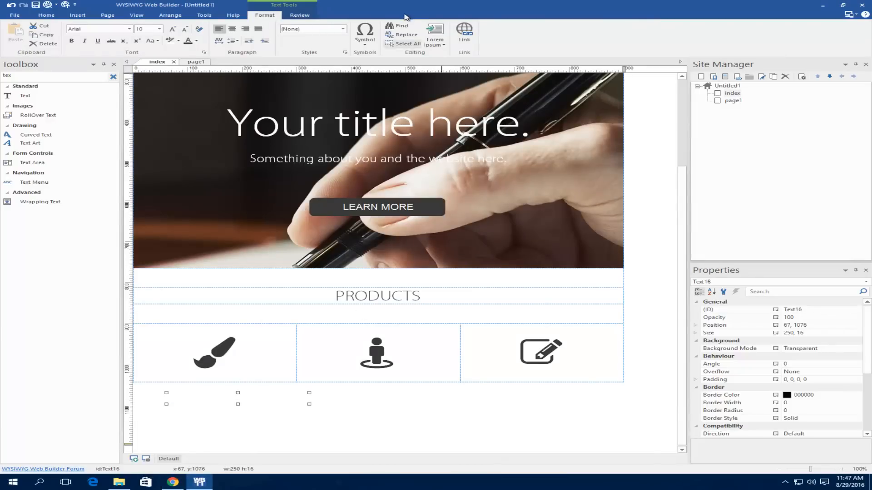
left_click(437, 44)
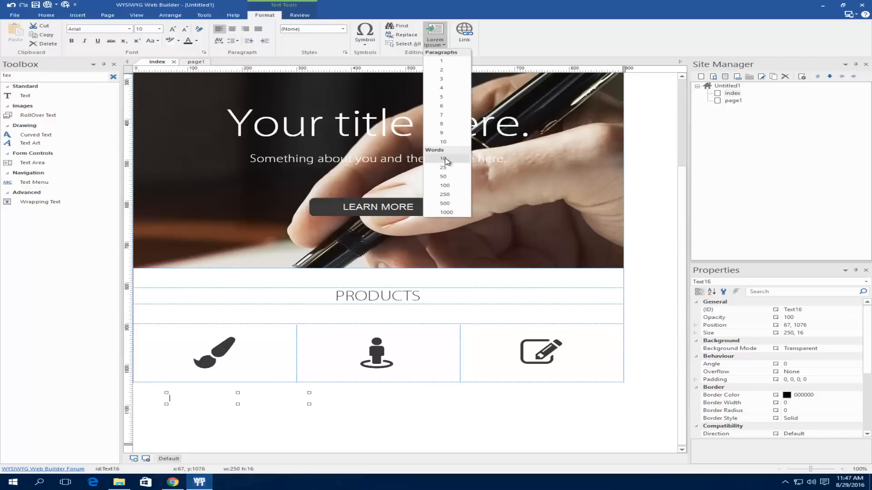
left_click(443, 159)
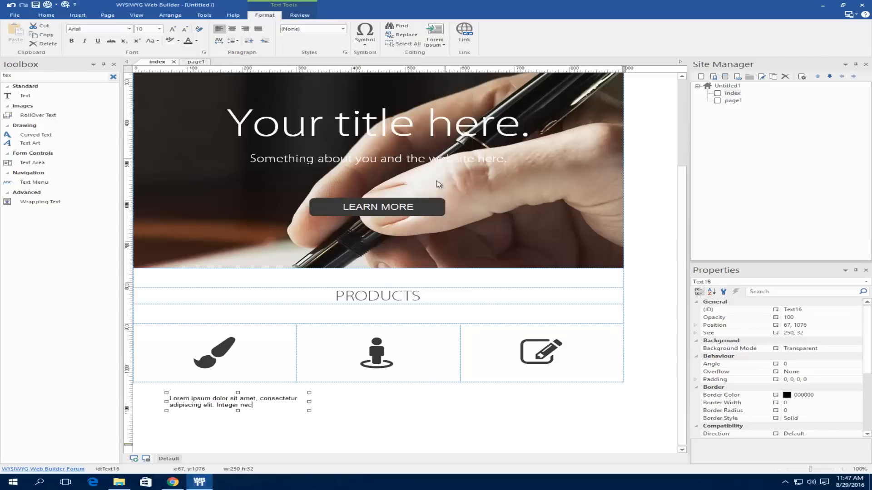
left_click(240, 418)
left_click(239, 404)
key("Delete")
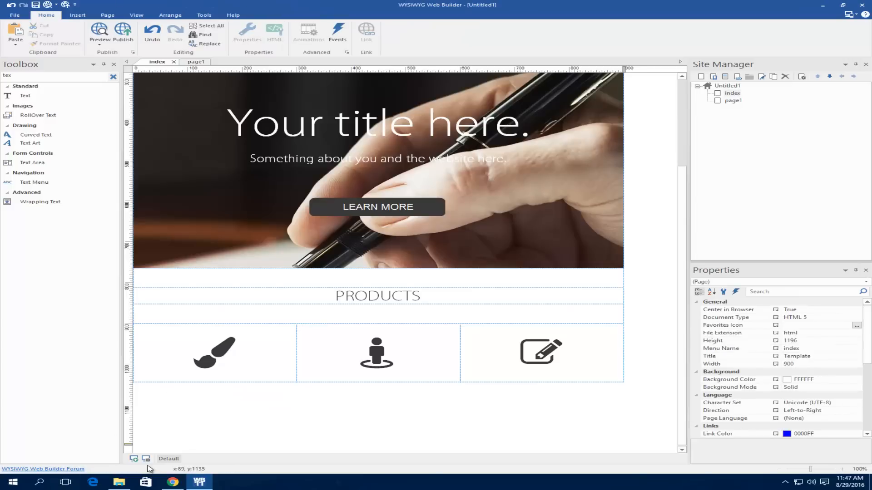
Step: Switch to the template site in Chrome and copy the Lorem ipsum text beneath its first product icon
left_click(172, 482)
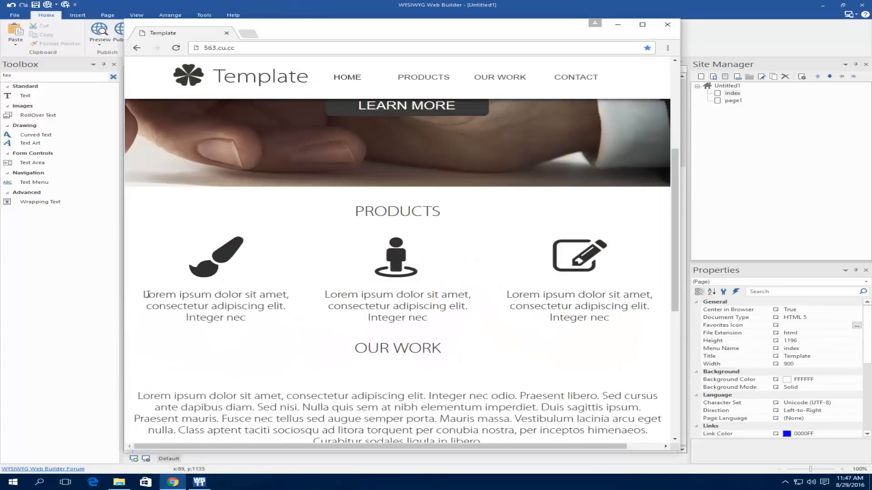
left_click_drag(144, 295, 247, 319)
key("ctrl+c")
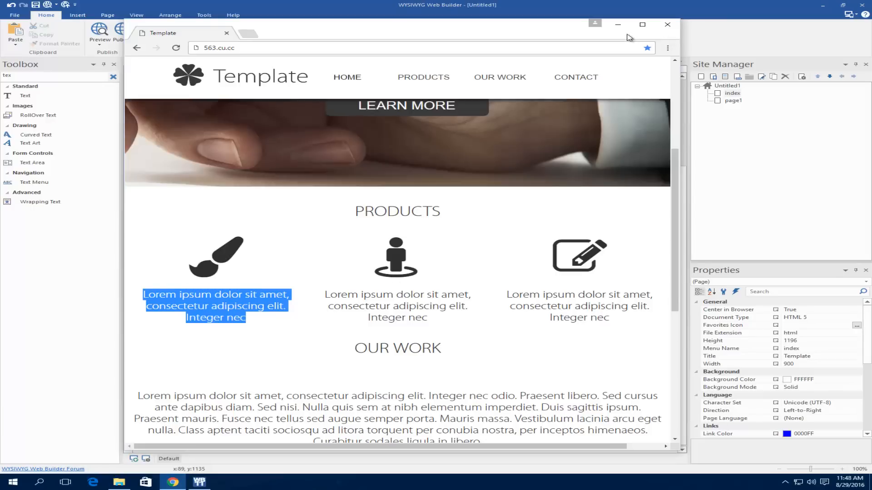
Step: Return to WYSIWYG Web Builder, add a text object below the grid and replace its placeholder with the copied Lorem ipsum text
left_click(617, 24)
left_click_drag(28, 97, 166, 407)
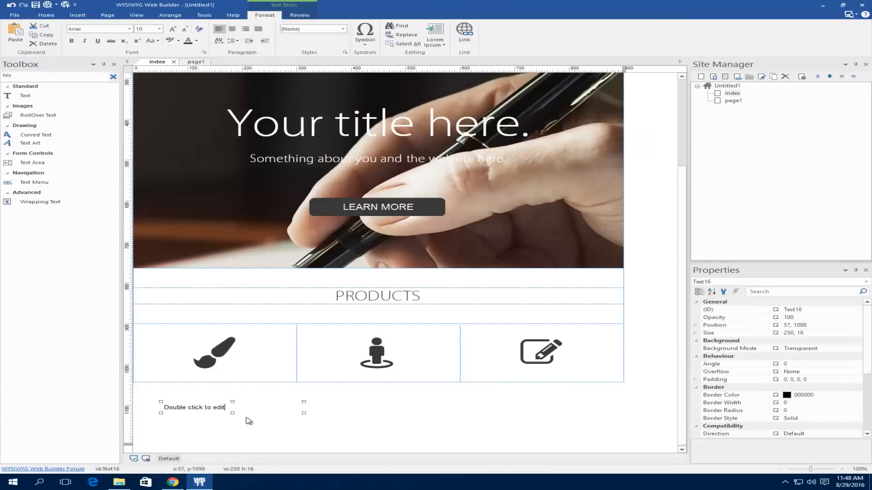
left_click_drag(232, 408, 91, 408)
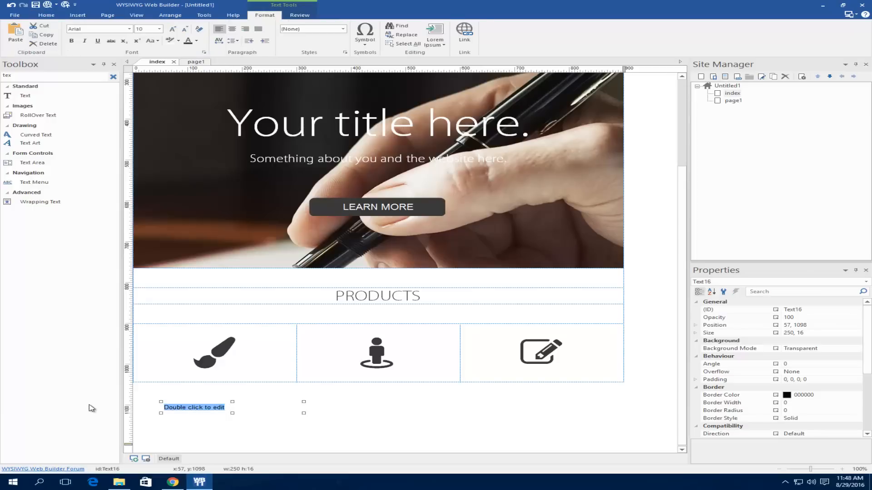
key("Delete")
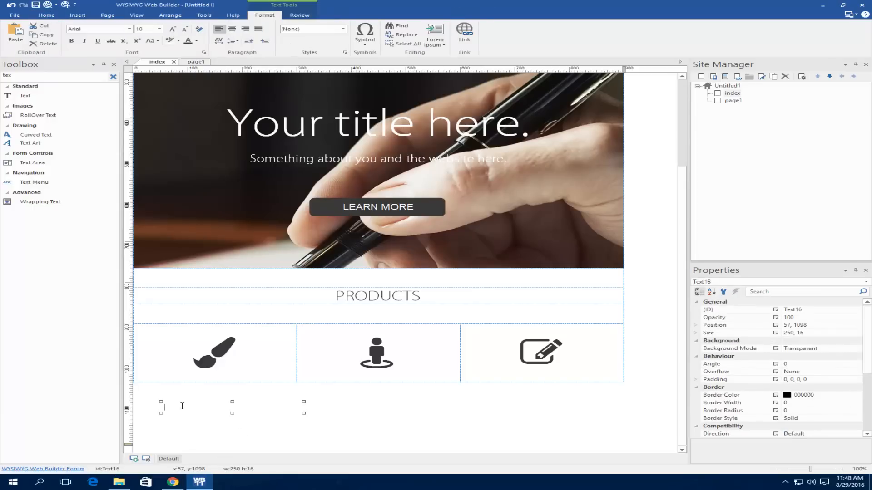
key("ctrl+v")
Step: Format the new Lorem ipsum text as centred, in the Myriad Pro Light font and the dark grey recent colour
key("ctrl+a")
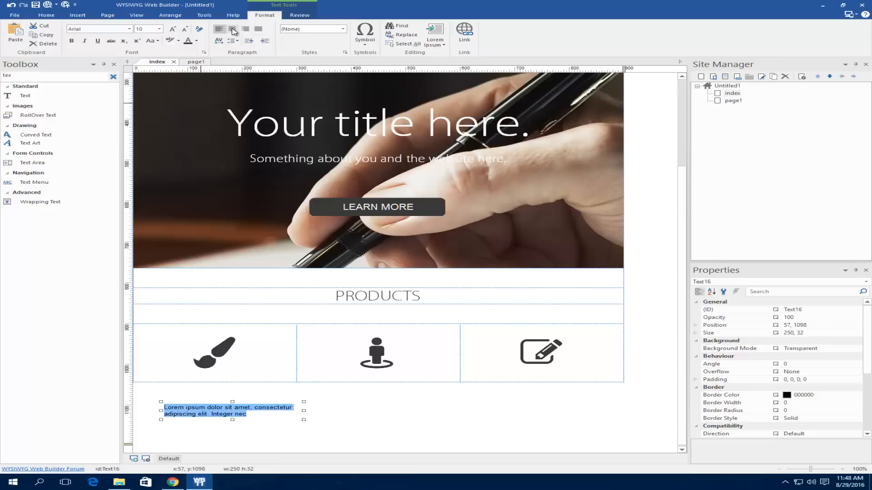
left_click(232, 28)
key("ctrl+a")
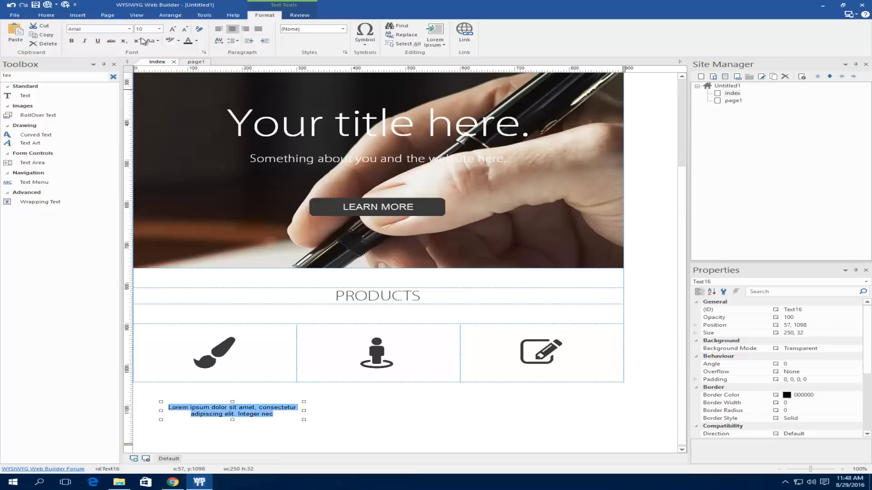
left_click(129, 29)
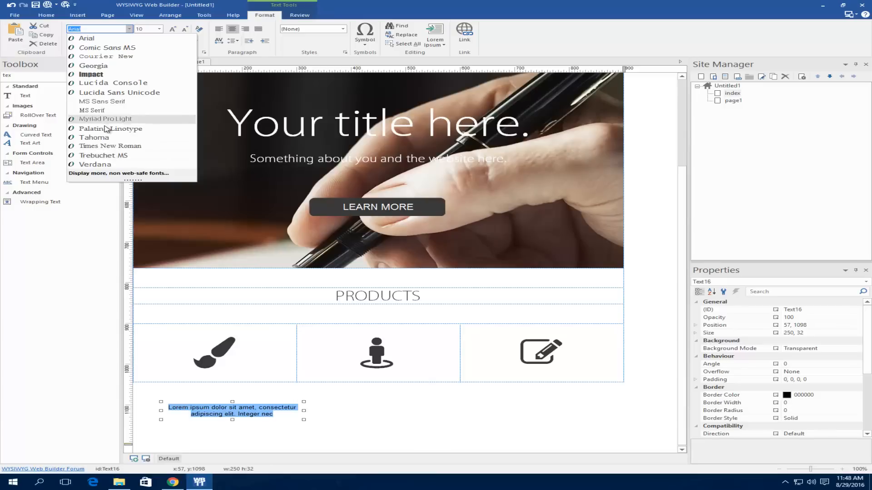
left_click(107, 120)
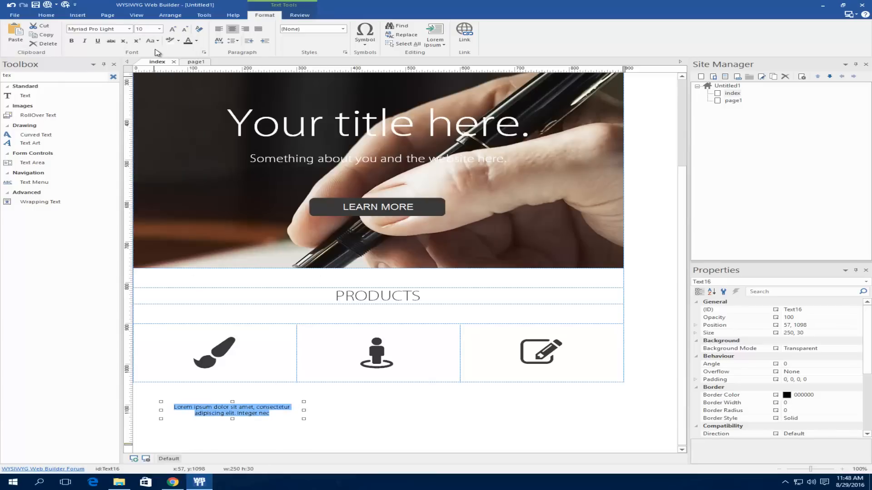
left_click(197, 40)
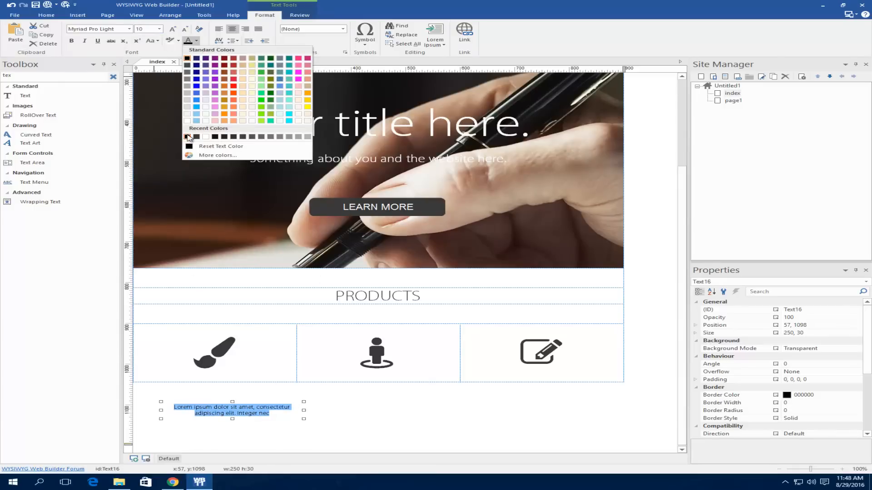
left_click(196, 137)
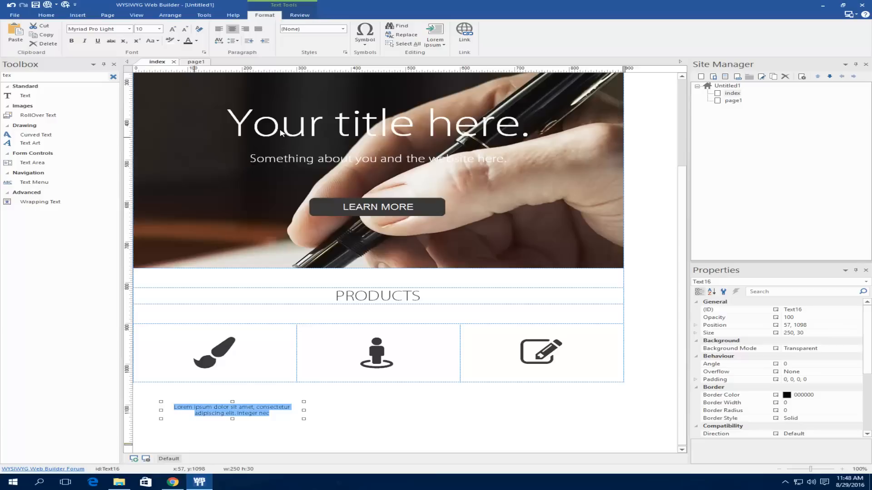
Step: Set the Lorem ipsum text's font size to 20
left_click(159, 29)
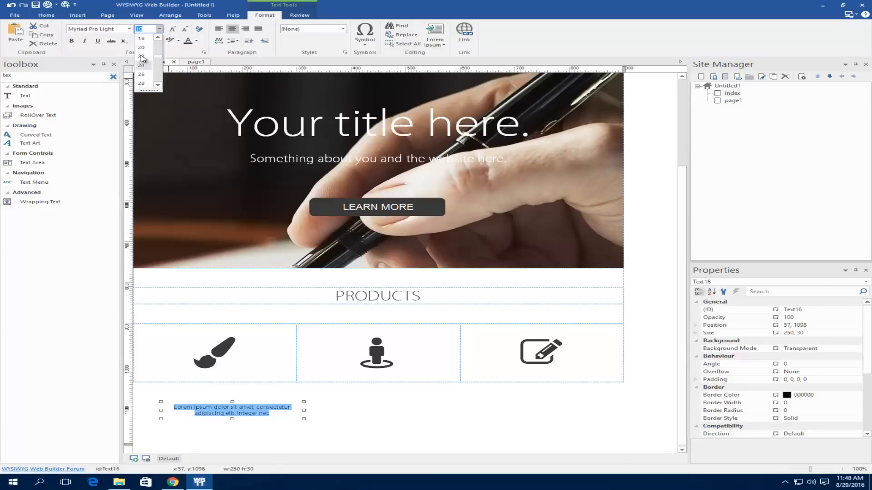
left_click(143, 47)
left_click(331, 398)
scroll(333, 400, "down", 1)
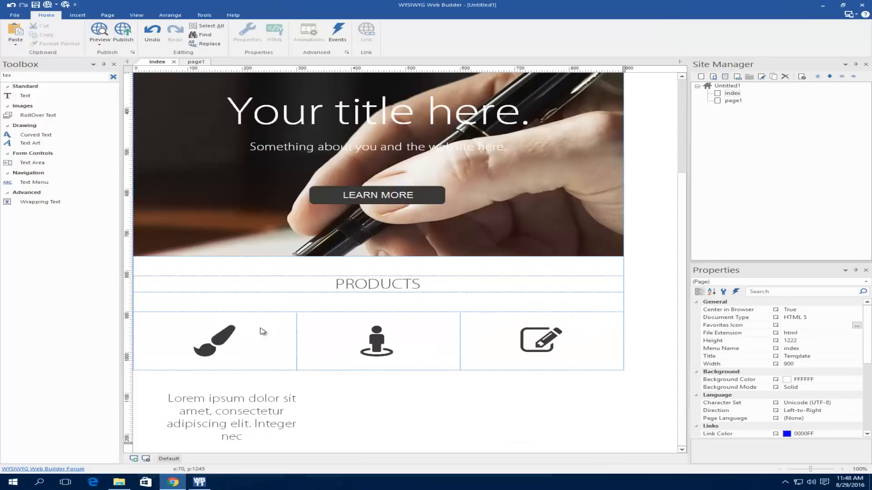
Step: Try font sizes 15 and 16 on the whole Lorem ipsum text, and settle on size 18
double_click(238, 397)
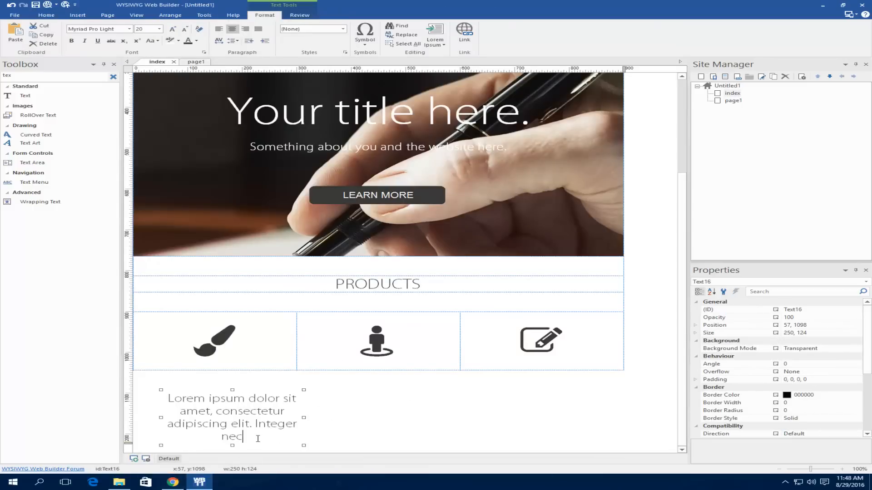
left_click_drag(258, 437, 155, 339)
left_click(159, 28)
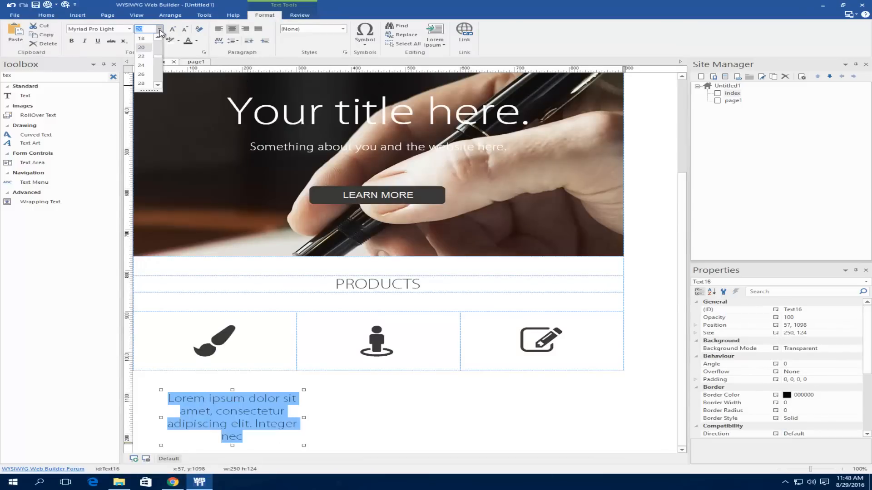
left_click(143, 56)
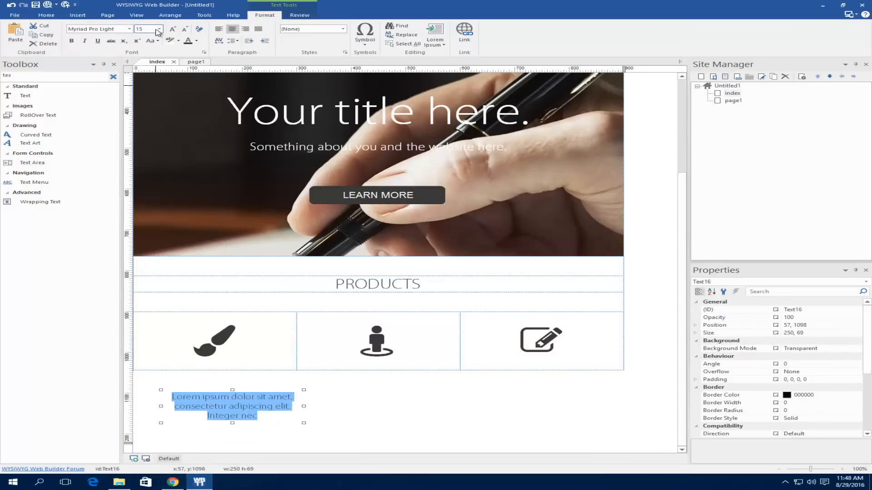
left_click(159, 29)
left_click(144, 48)
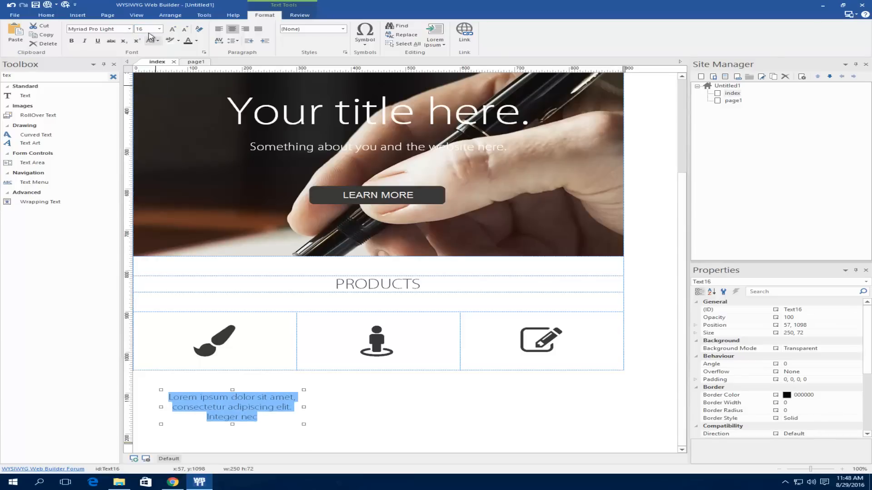
left_click(159, 28)
left_click(157, 57)
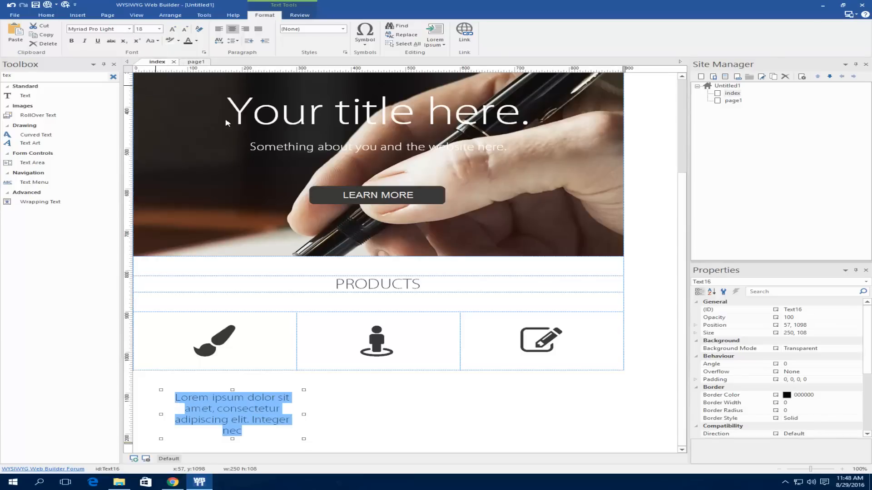
Step: Move the Lorem ipsum text into the grid's first column, beneath the paintbrush icon
left_click(376, 400)
left_click_drag(257, 416, 227, 370)
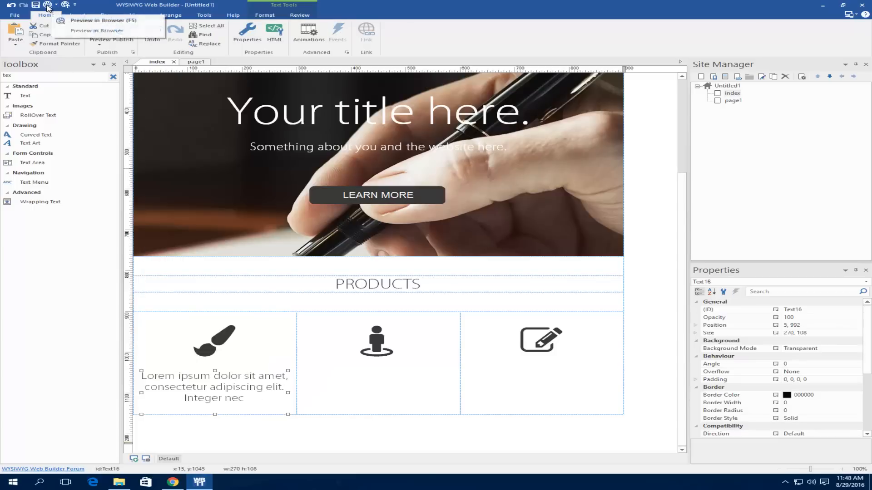
Step: Preview the index page in the browser and check the PRODUCTS grid's responsiveness at narrow and wide window widths
left_click(47, 5)
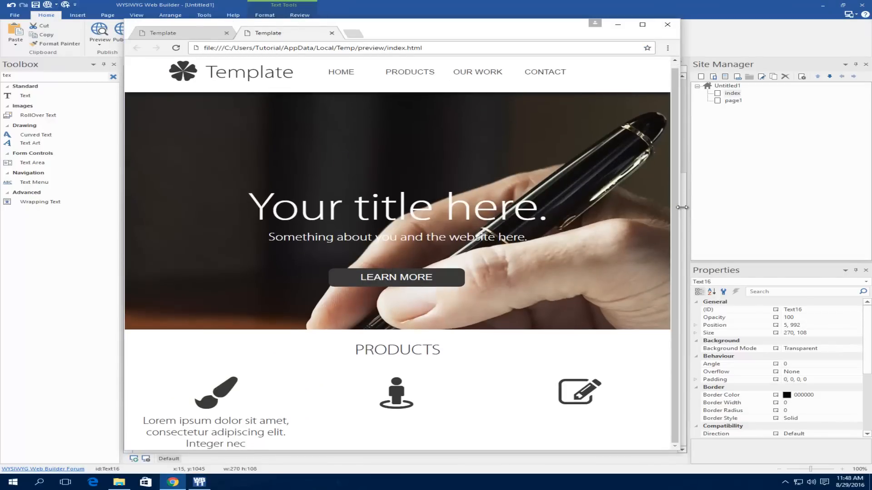
left_click_drag(681, 207, 571, 223)
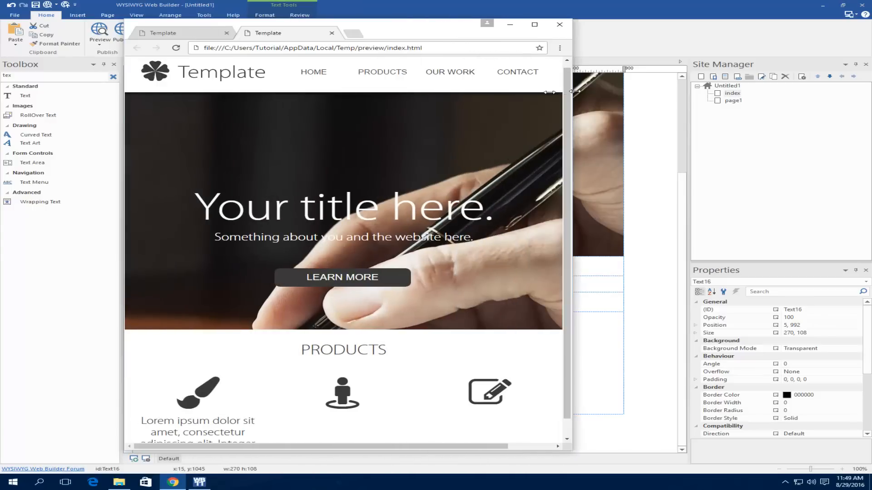
left_click_drag(573, 91, 318, 291)
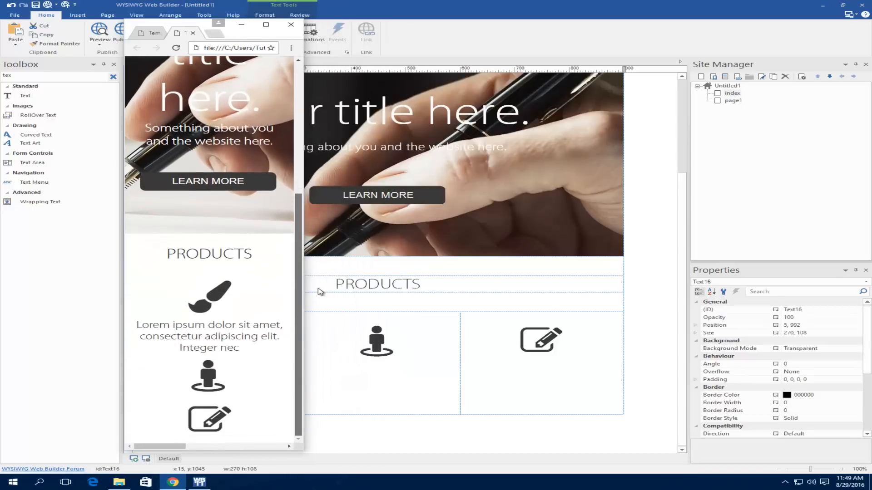
left_click_drag(303, 249, 745, 87)
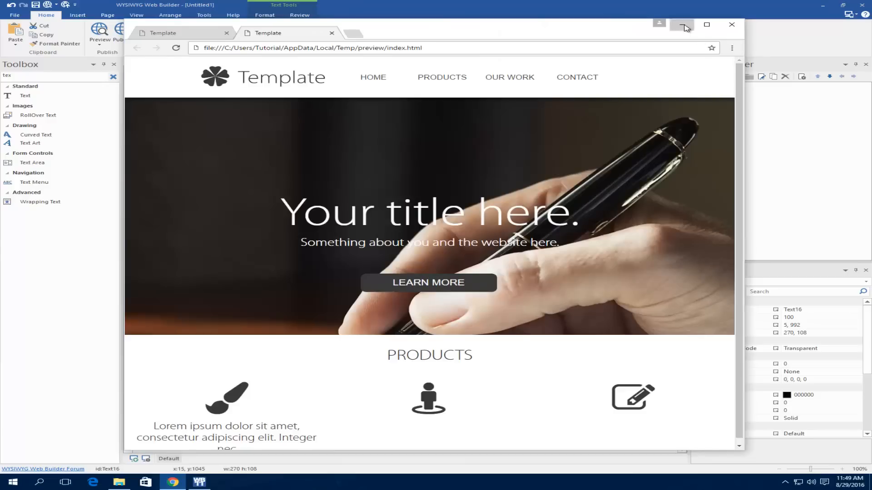
left_click(685, 26)
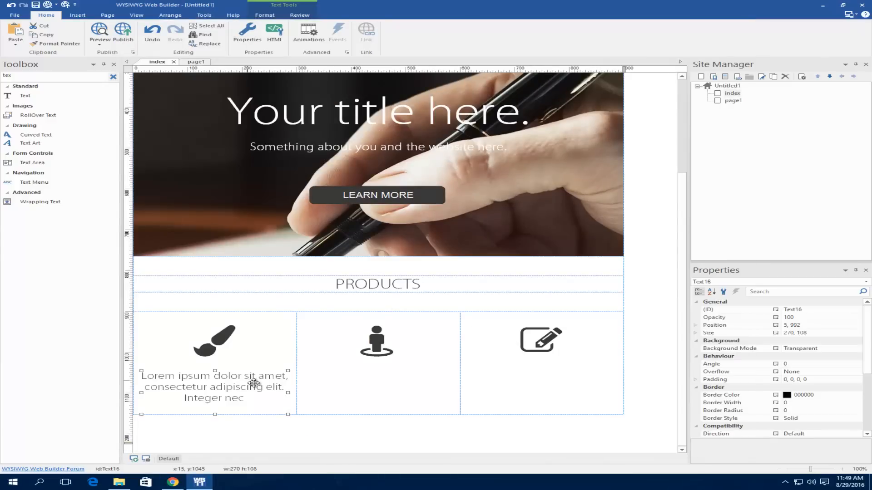
Step: Paste copies of the Lorem ipsum text beneath the icons in the grid's second and third columns
left_click(314, 437)
key("ctrl+v")
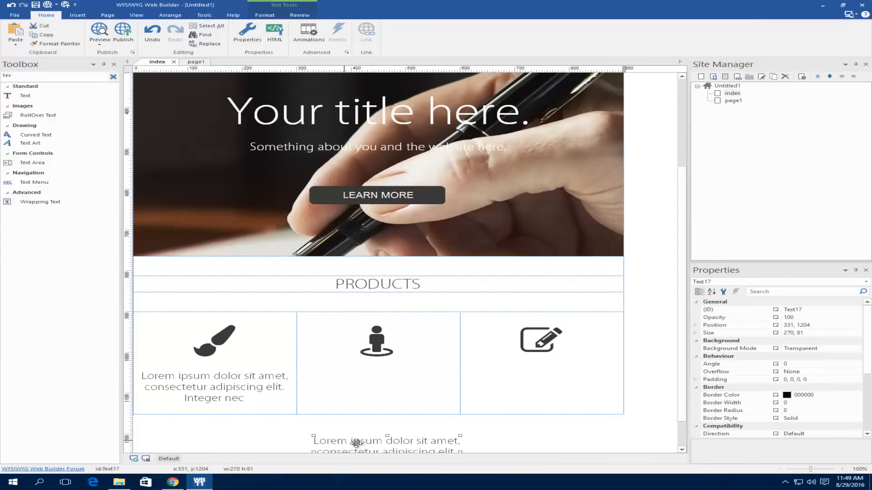
left_click_drag(356, 443, 367, 392)
left_click(516, 428)
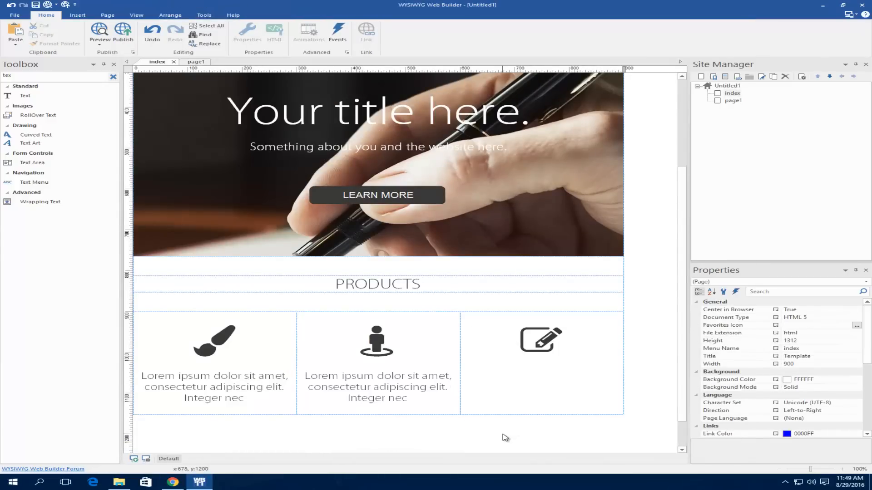
key("ctrl+v")
left_click_drag(522, 443, 513, 391)
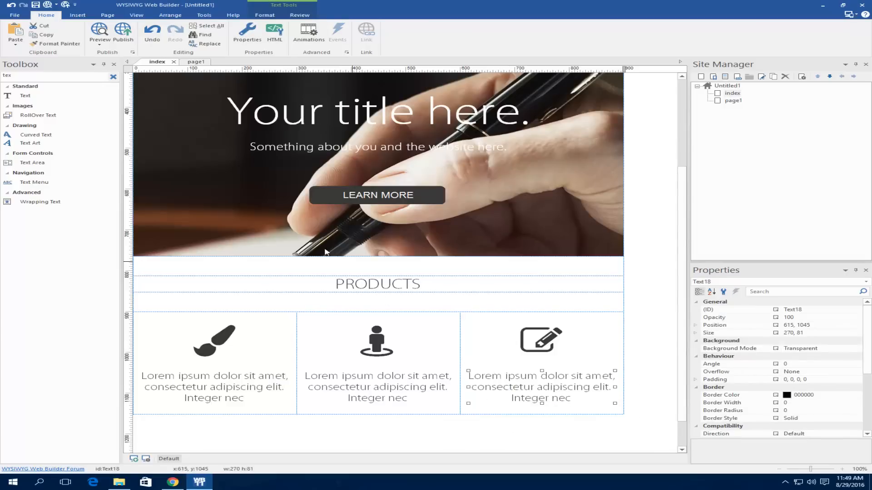
Step: Preview the index page in the browser and check the Lorem ipsum text in all three PRODUCTS columns
left_click(48, 5)
scroll(381, 252, "down", 1)
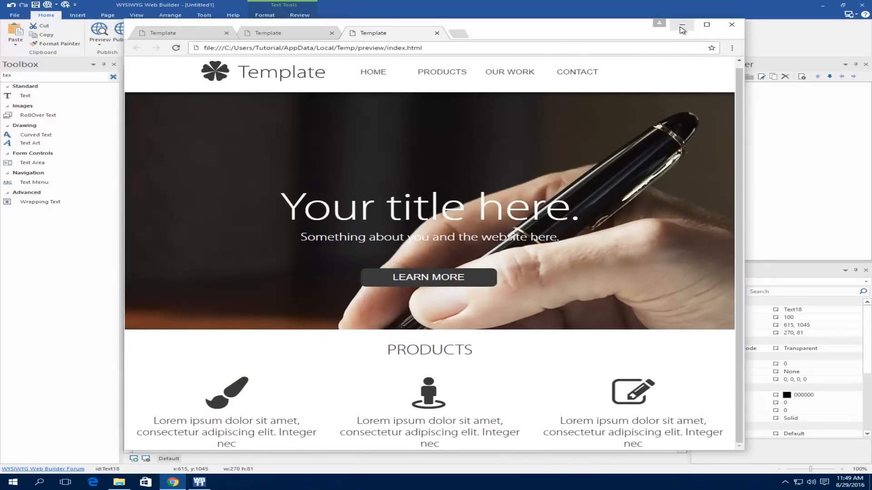
left_click(682, 24)
Step: Add one blank line between the icon and the Lorem ipsum text in each of the three PRODUCTS columns
double_click(198, 365)
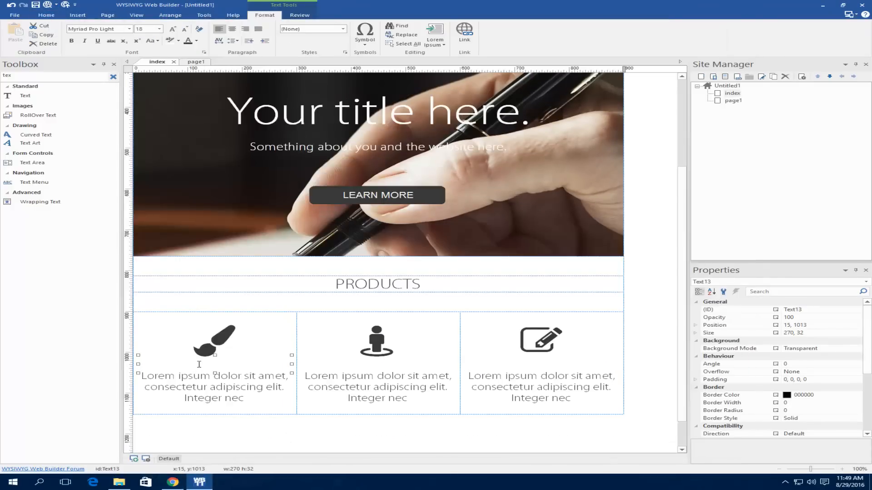
key("Return")
double_click(385, 369)
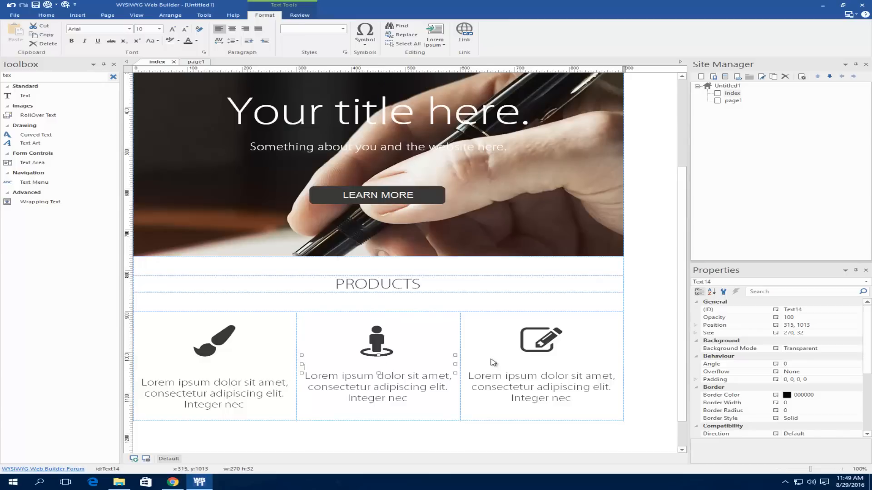
key("Return")
double_click(549, 360)
key("Return")
left_click(481, 451)
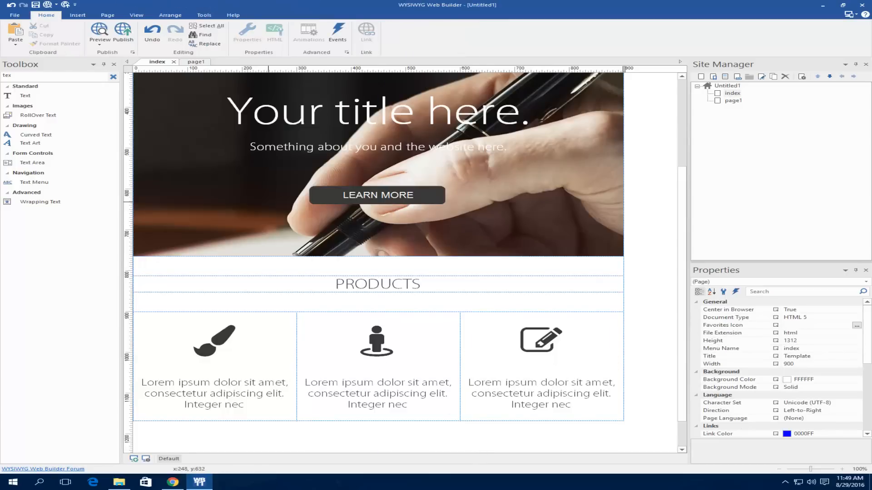
Step: Preview the index page in the browser and compare its PRODUCTS spacing with the sample template at 563.cu.cc
left_click(46, 7)
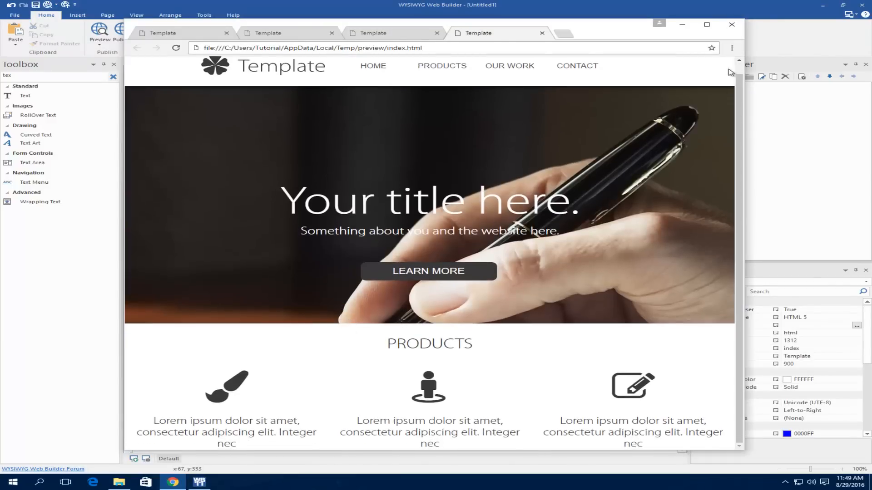
left_click(681, 25)
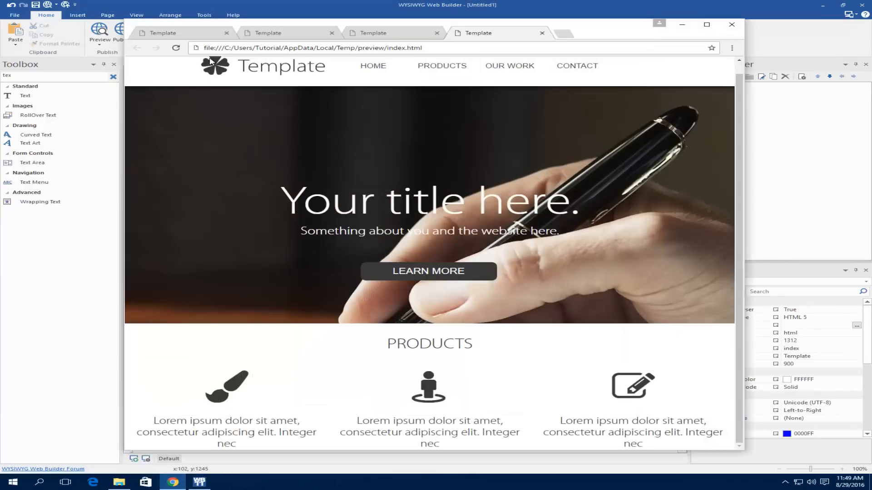
left_click(206, 36)
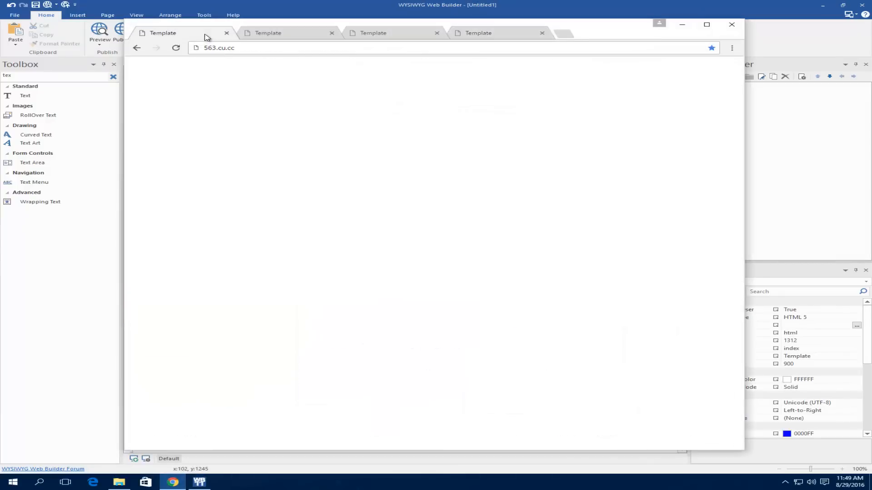
scroll(330, 261, "down", 1)
scroll(436, 220, "down", 2)
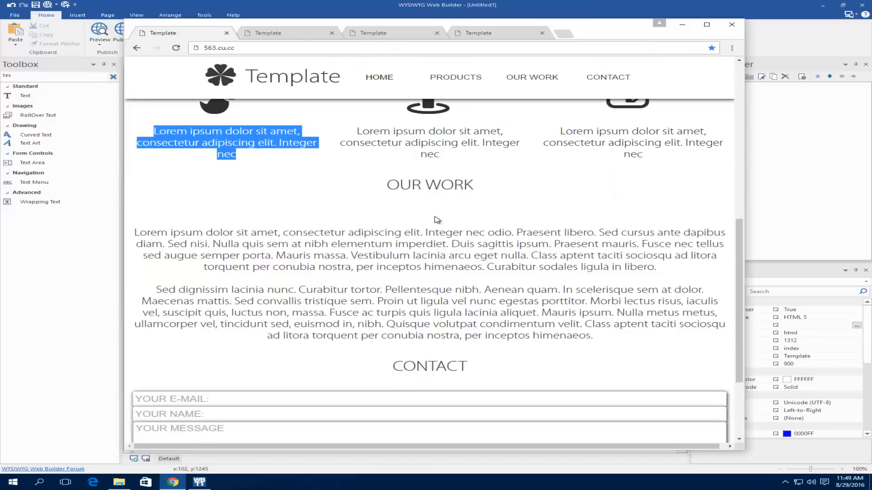
left_click(427, 179)
Step: Close the three local preview pages, keep the sample template open, and switch back to WYSIWYG Web Builder
left_click(331, 33)
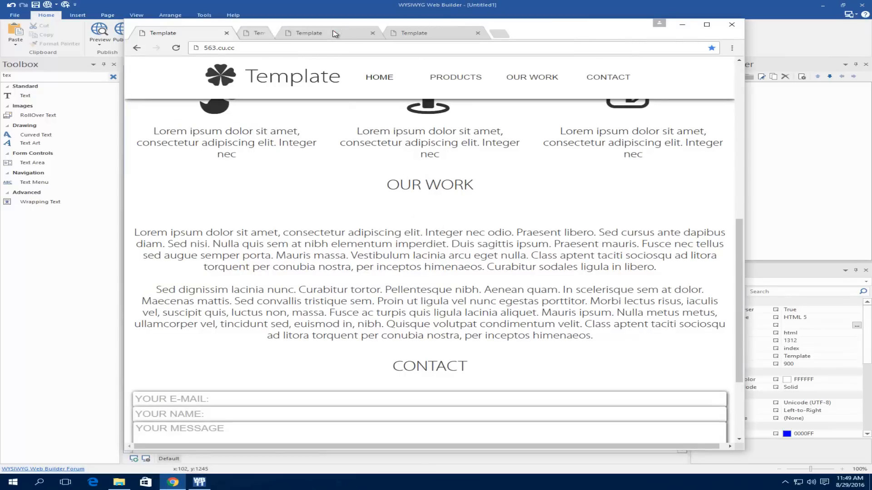
left_click(332, 34)
left_click(332, 34)
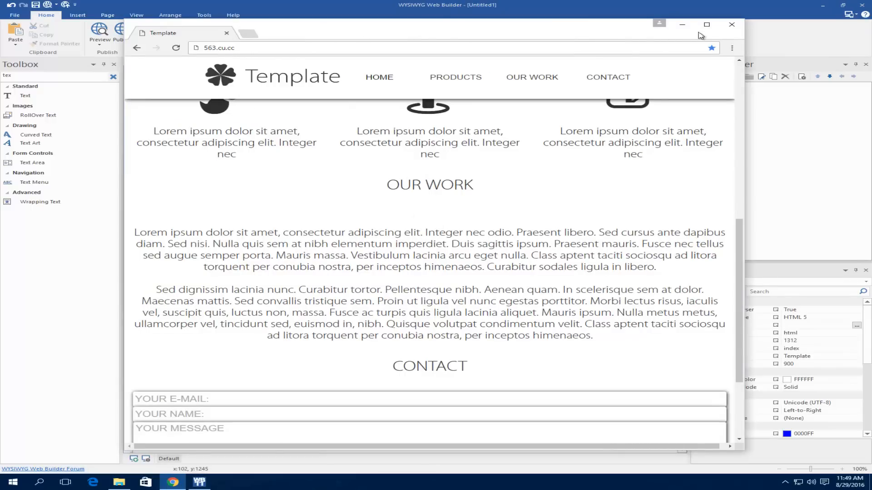
left_click(682, 24)
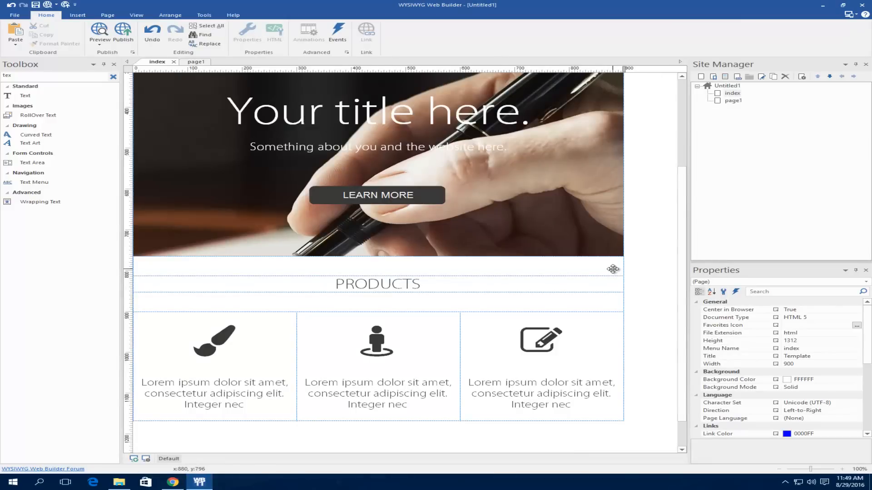
Step: Duplicate the blank spacer grid above the PRODUCTS heading and place the copy directly beneath the three-column grid
left_click(613, 269)
left_click(620, 268)
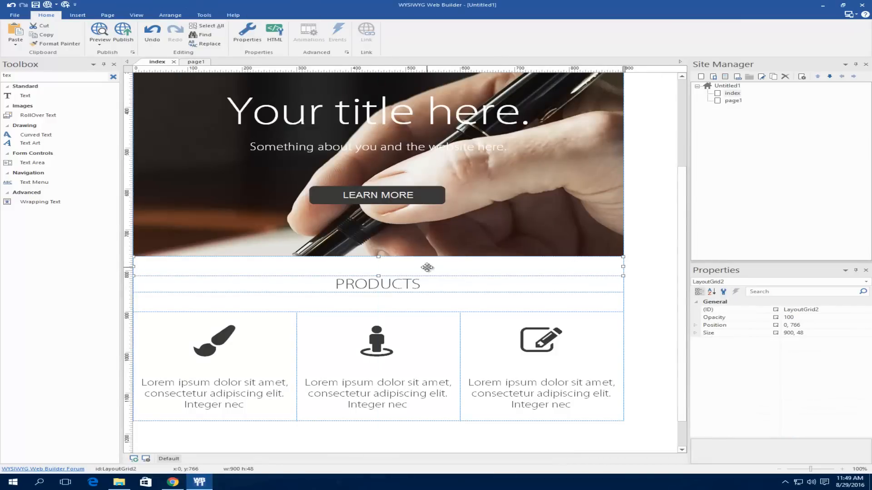
scroll(570, 410, "down", 2)
left_click(438, 405)
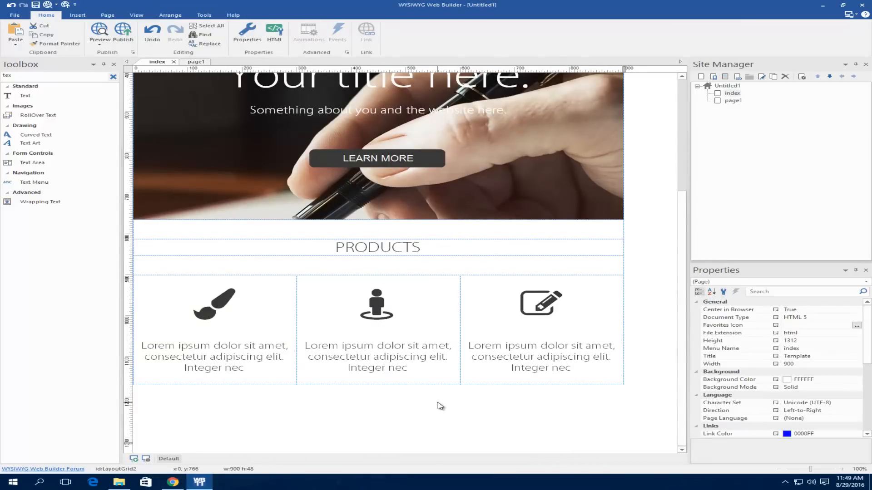
key("ctrl+v")
Step: Duplicate the PRODUCTS heading grid and place the copy directly beneath the lower spacer grid
left_click(620, 249)
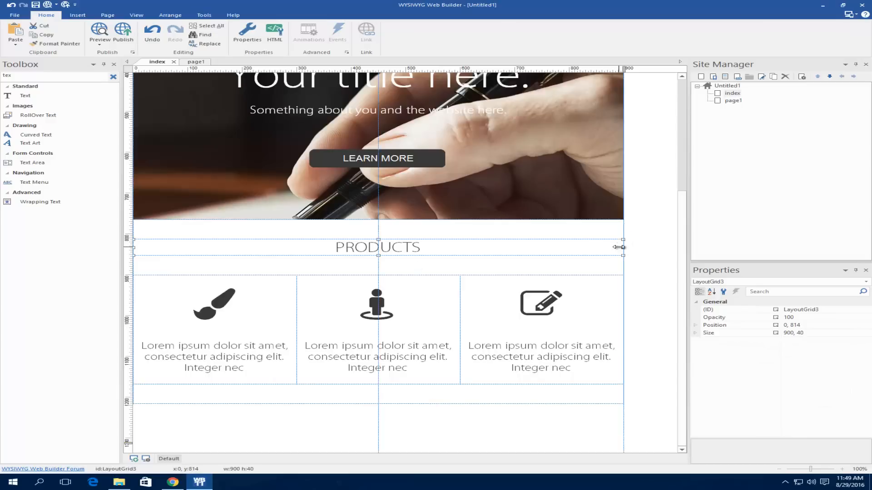
key("ctrl+c")
left_click(466, 438)
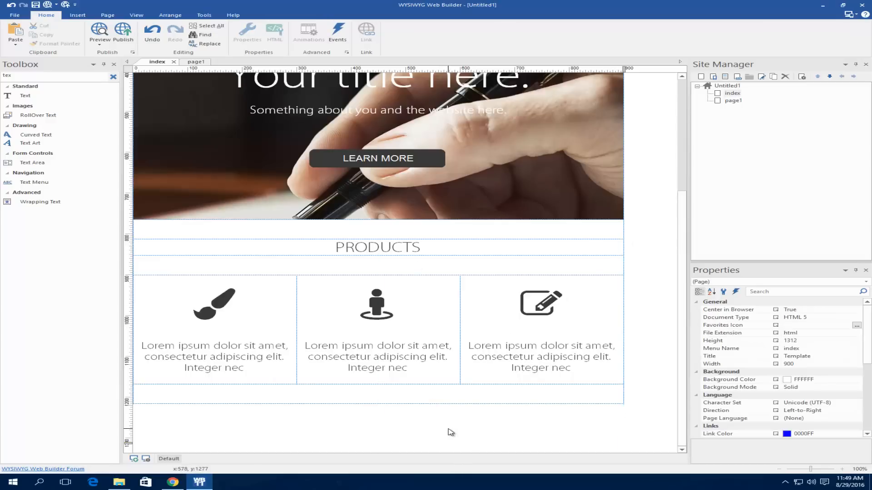
key("ctrl+v")
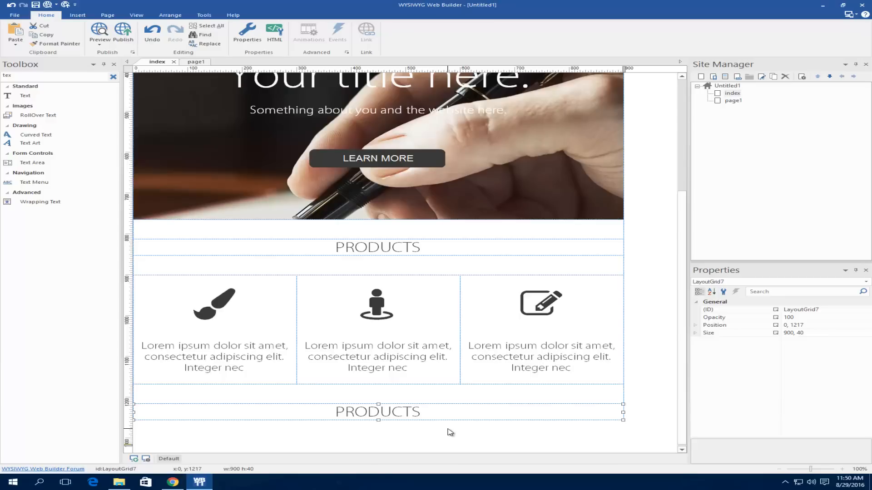
left_click(451, 432)
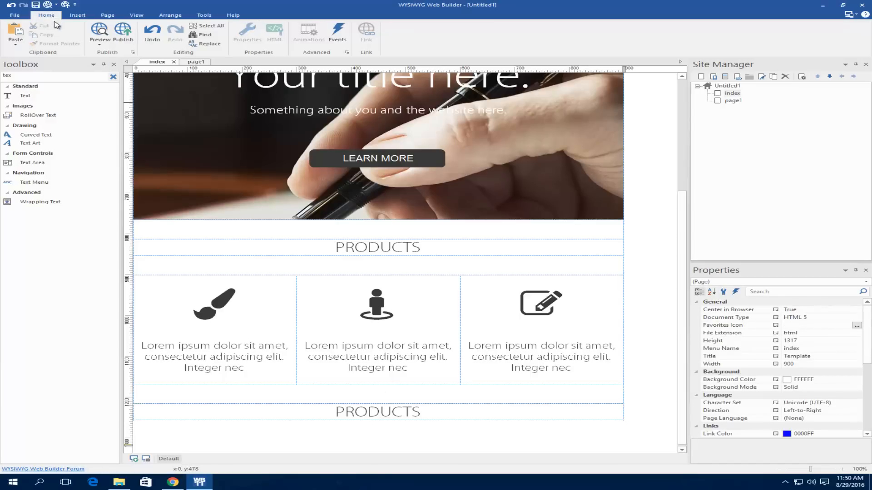
Step: Save the project to the Desktop as a WYSIWYG Web Builder project named Tutorial
left_click(17, 15)
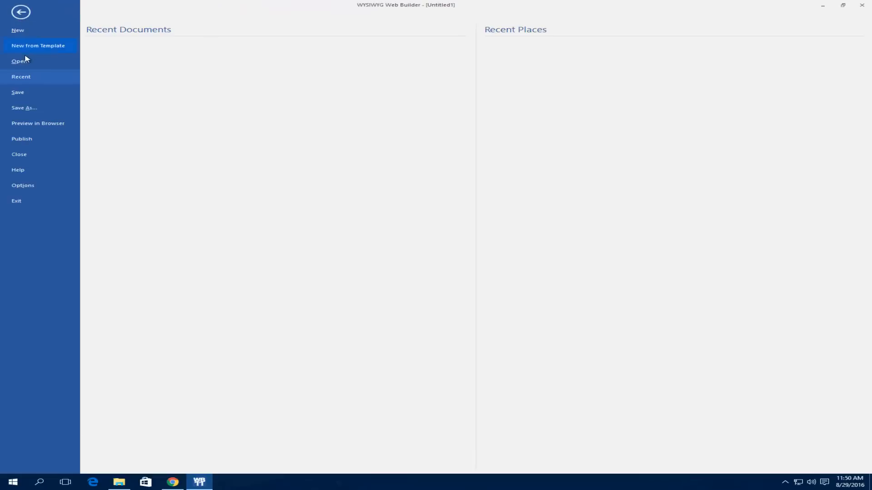
left_click(25, 108)
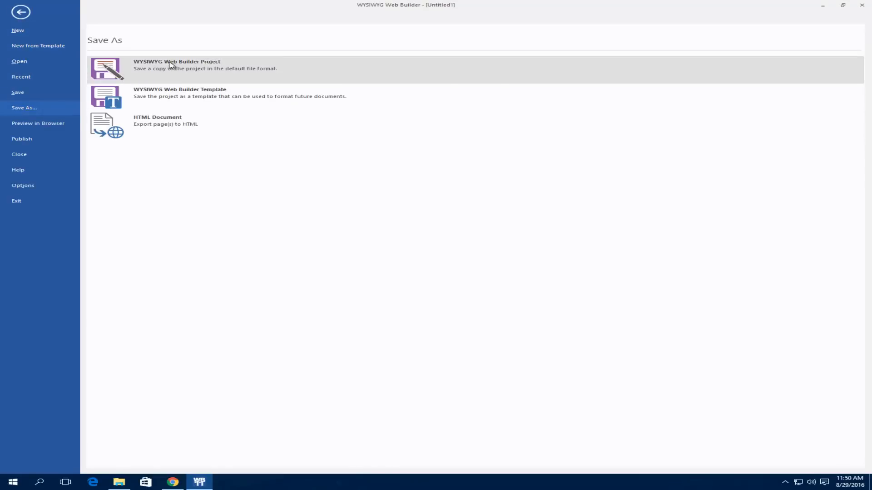
left_click(189, 65)
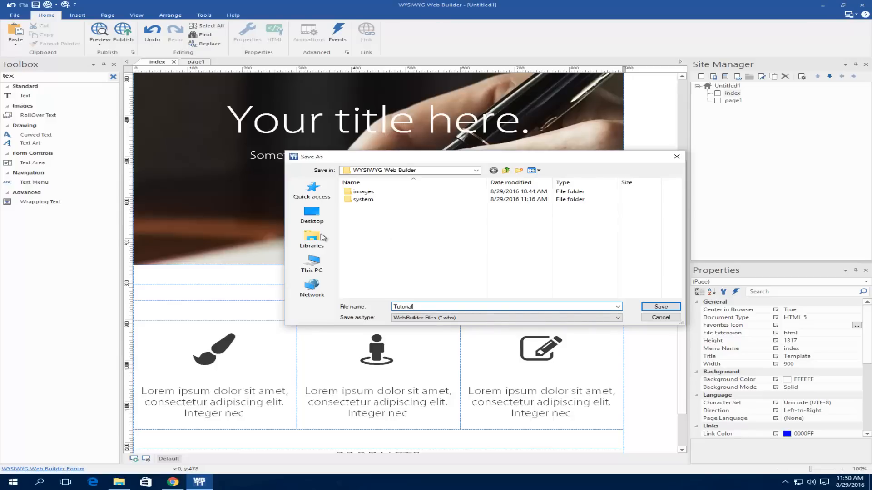
left_click(312, 213)
left_click(661, 307)
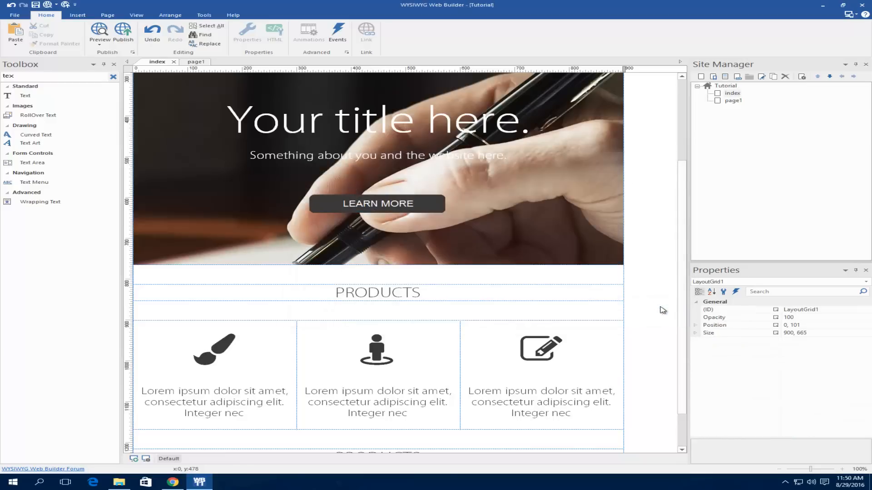
Step: Check the desktop for the saved Tutorial project file, and return to the lower end of the index page
left_click(823, 5)
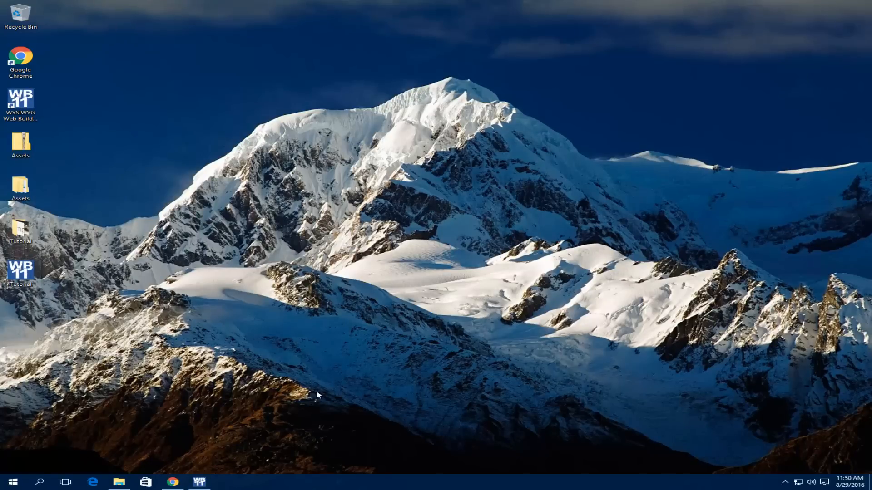
left_click(199, 482)
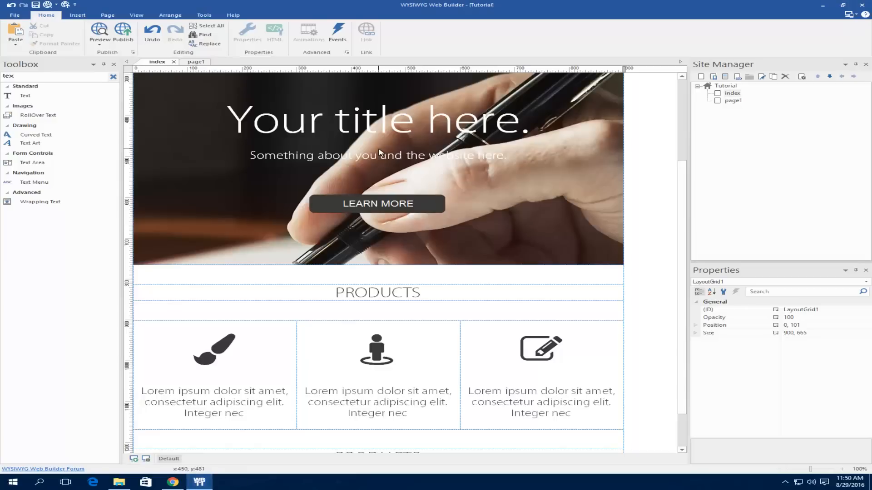
scroll(406, 185, "down", 2)
left_click(349, 432)
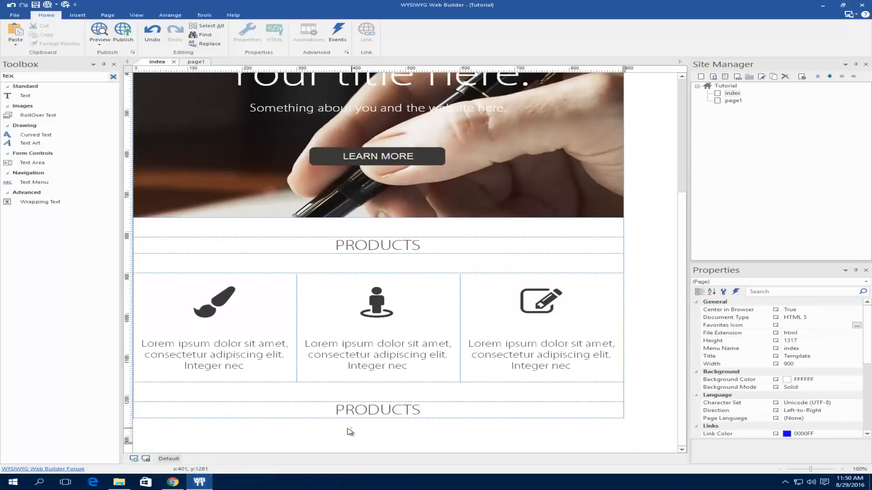
Step: Review the sample template in the browser, examining the spacing around its PRODUCTS, OUR WORK and CONTACT sections
left_click(172, 482)
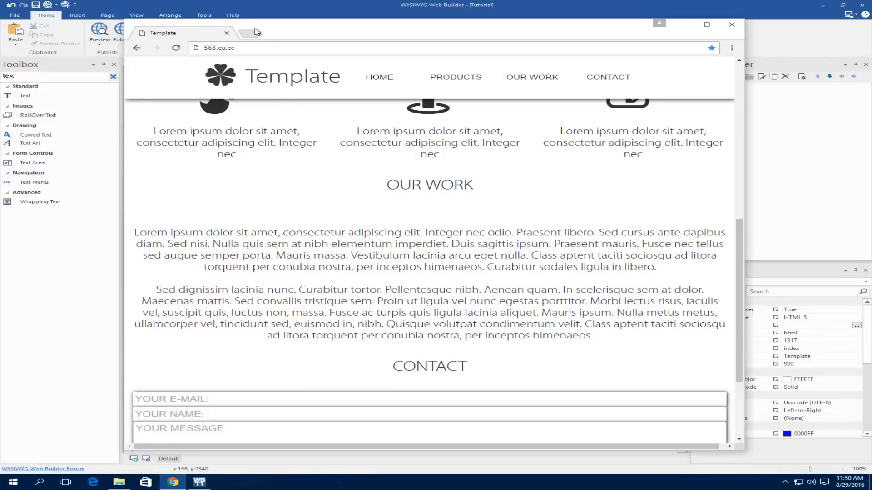
scroll(359, 245, "down", 1)
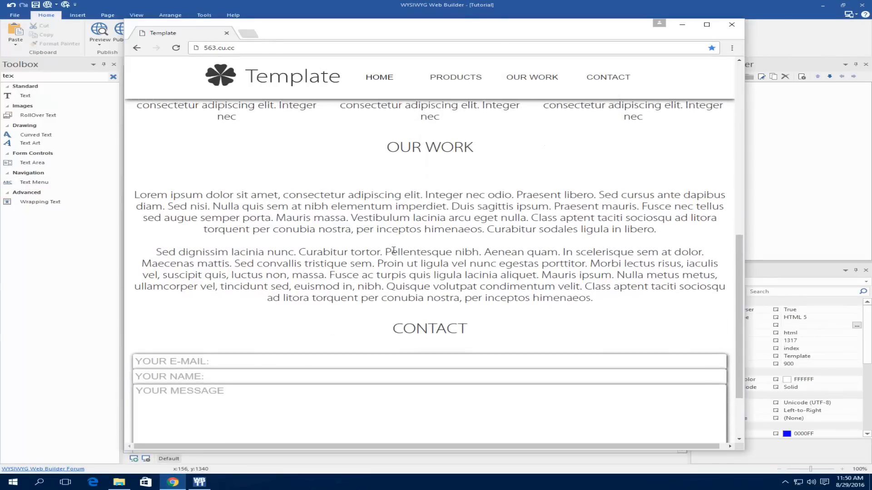
scroll(393, 249, "up", 4)
scroll(393, 249, "up", 4)
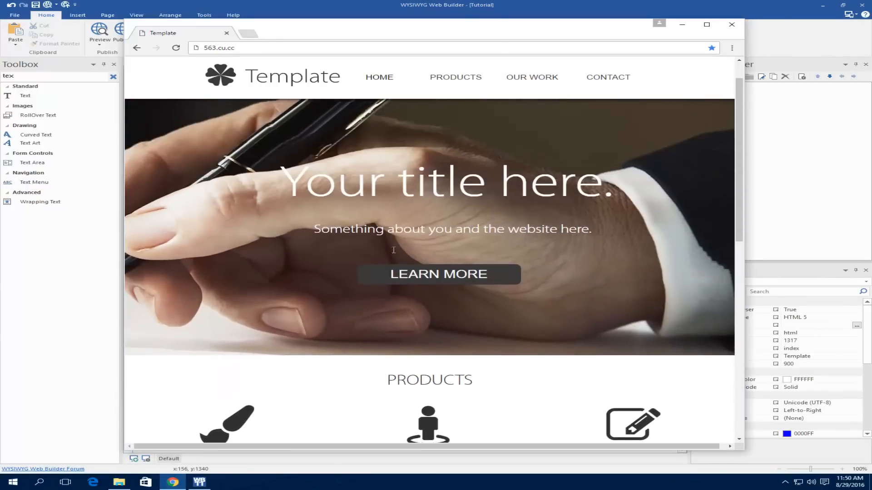
scroll(393, 250, "down", 4)
scroll(394, 251, "down", 4)
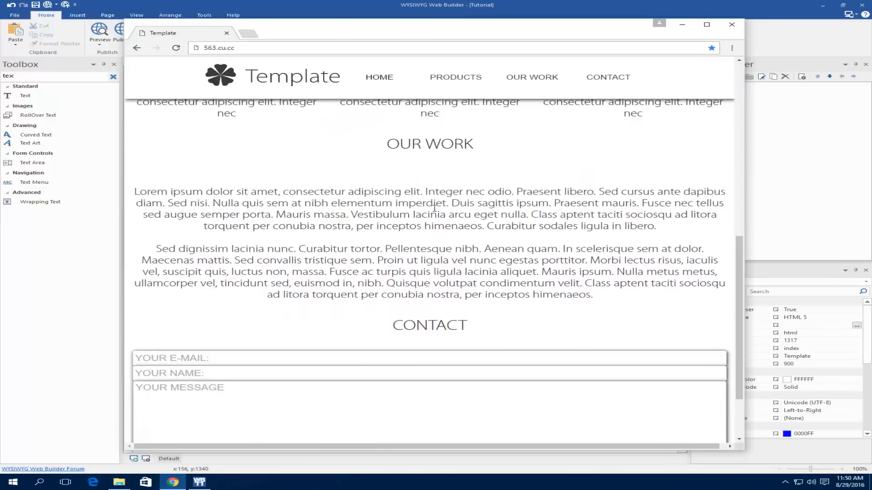
left_click(682, 24)
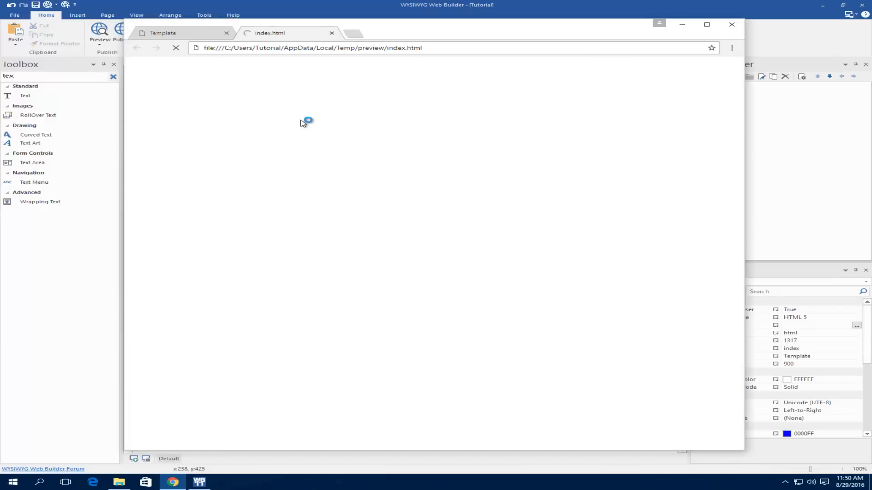
Step: Look over the index page preview in the browser, close it, and return to WYSIWYG Web Builder
scroll(300, 122, "down", 1)
scroll(296, 114, "up", 1)
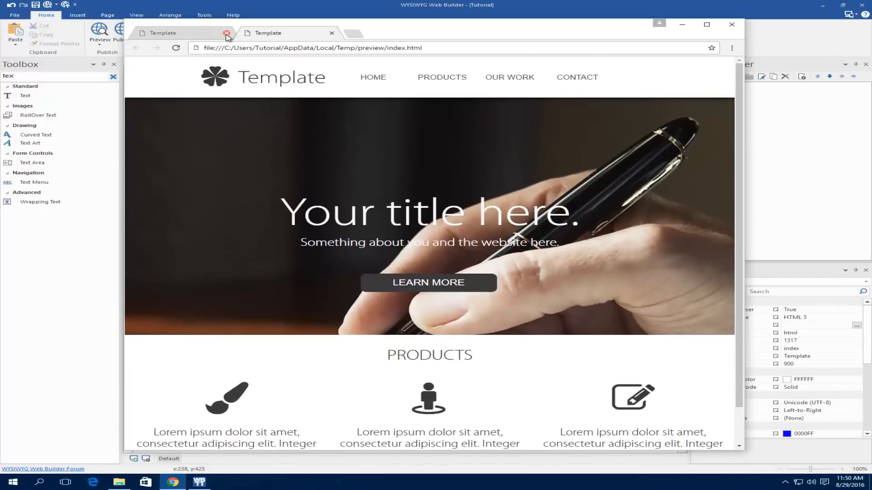
left_click(331, 33)
left_click(681, 24)
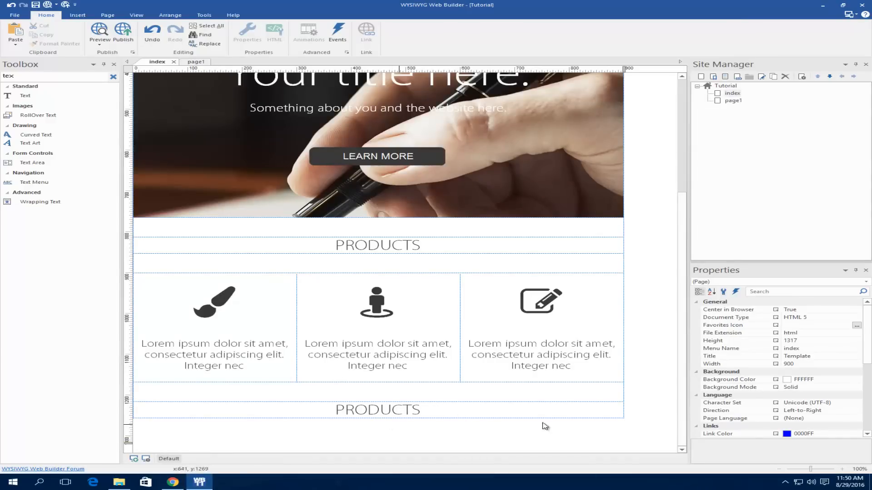
Step: Copy the empty spacer layout grid above the second PRODUCTS heading and paste it directly below that heading
left_click(546, 394)
left_click(619, 396)
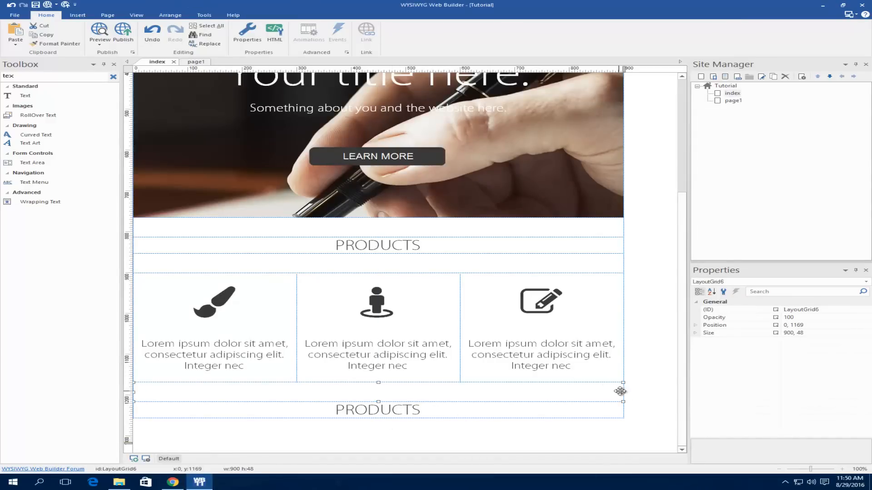
left_click(375, 441)
left_click(373, 439)
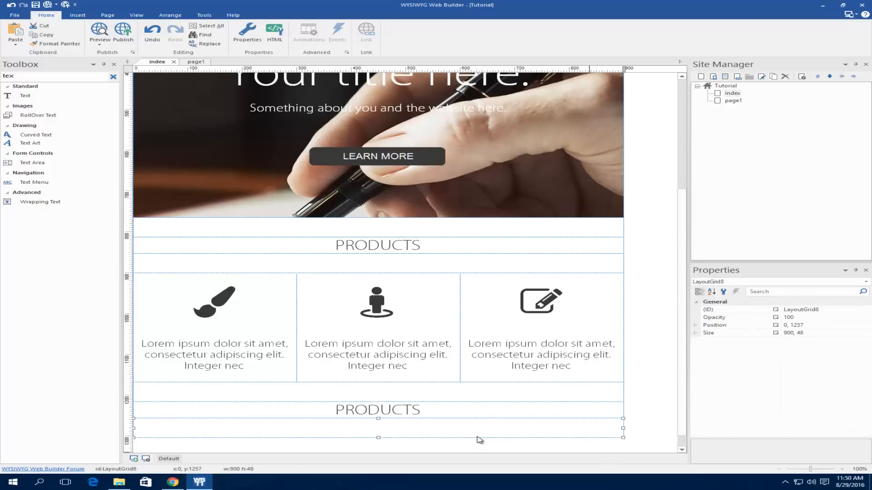
scroll(499, 363, "down", 1)
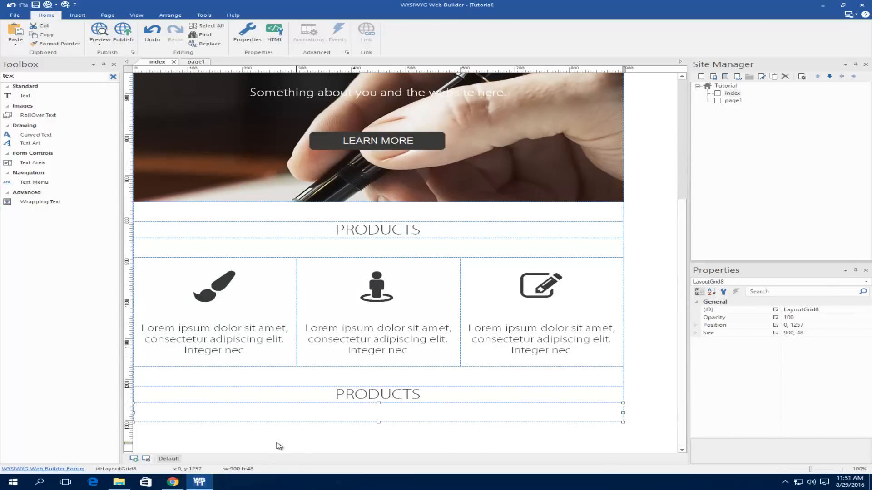
left_click(278, 445)
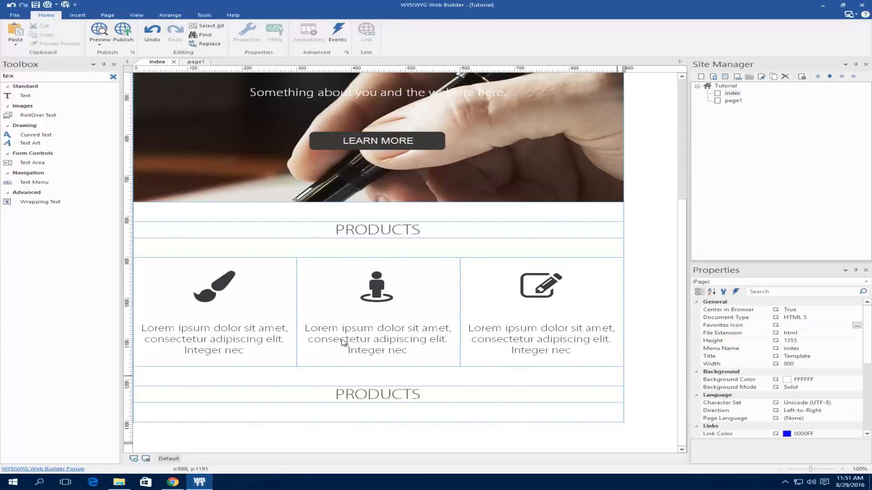
Step: Paste another copy of the empty layout grid beneath the spacer at the lower end of the page
left_click(620, 371)
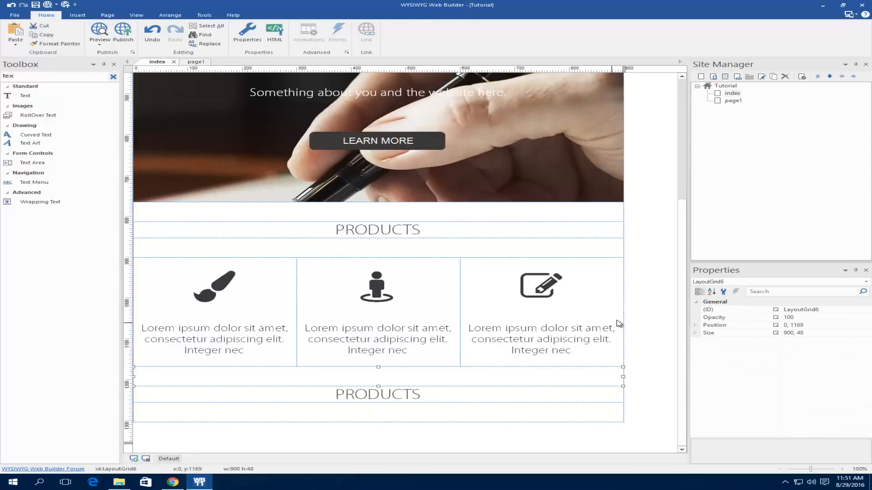
left_click(649, 320)
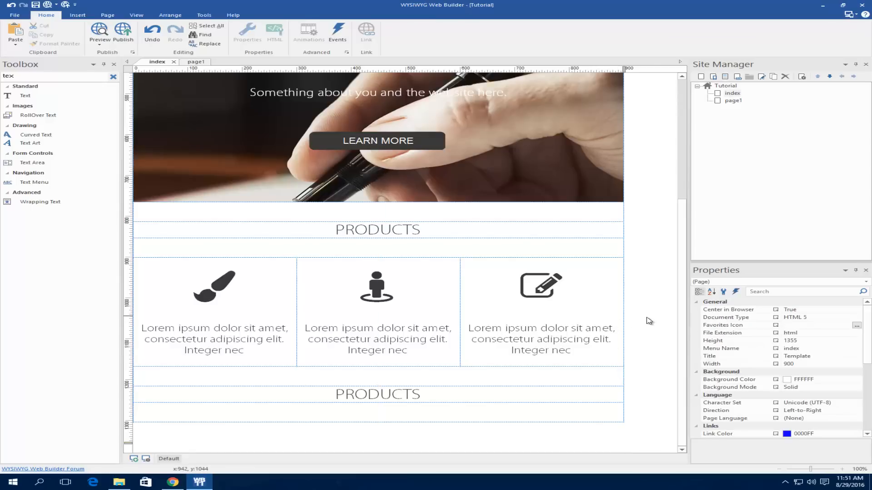
key("ctrl+v")
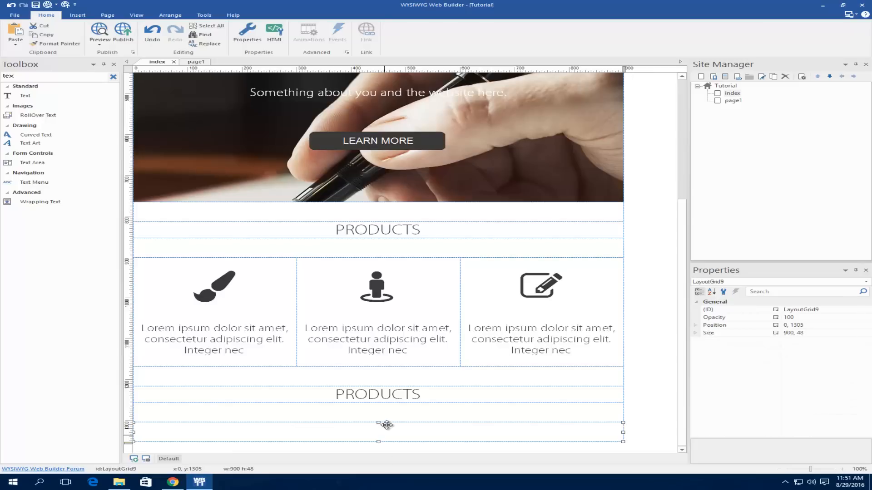
Step: Copy the two OUR WORK paragraphs from the sample template in the browser and paste them into the text of the lowest grid
double_click(437, 429)
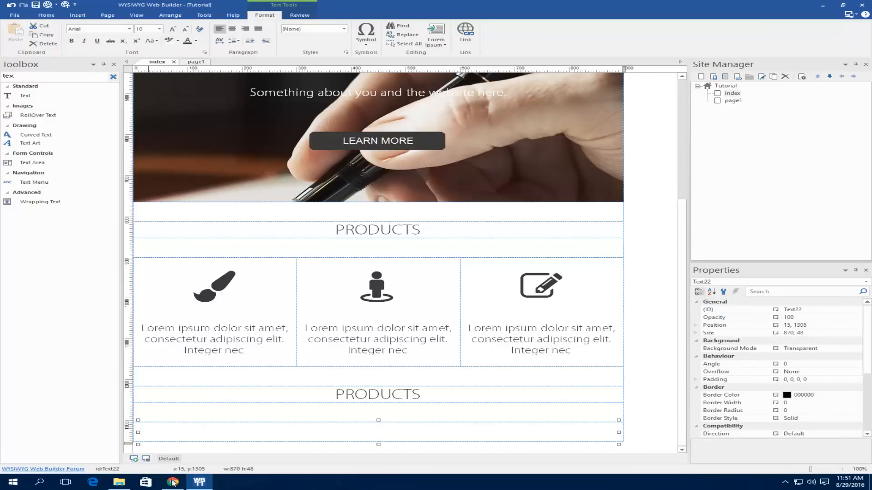
left_click(444, 37)
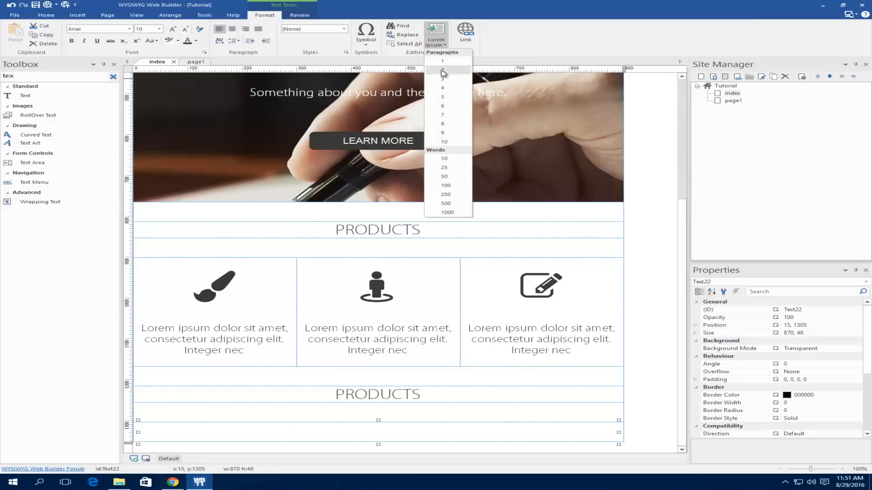
left_click(457, 41)
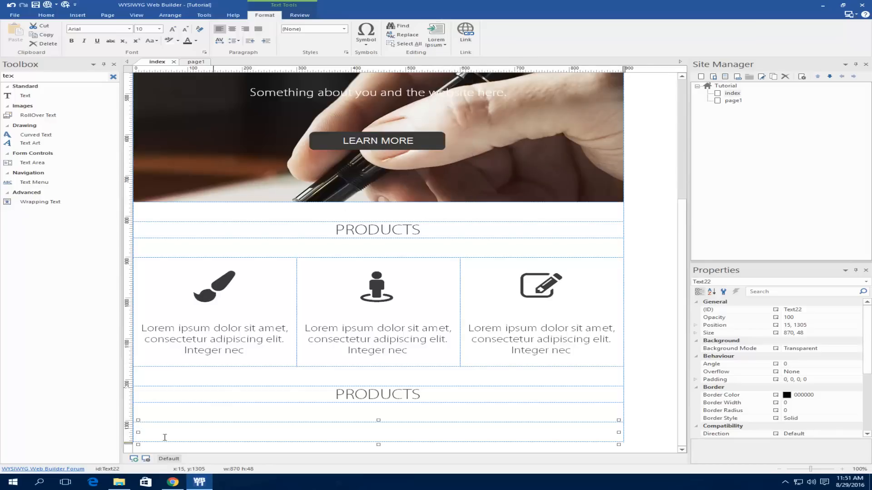
left_click(173, 483)
left_click_drag(603, 300, 134, 190)
key("ctrl+c")
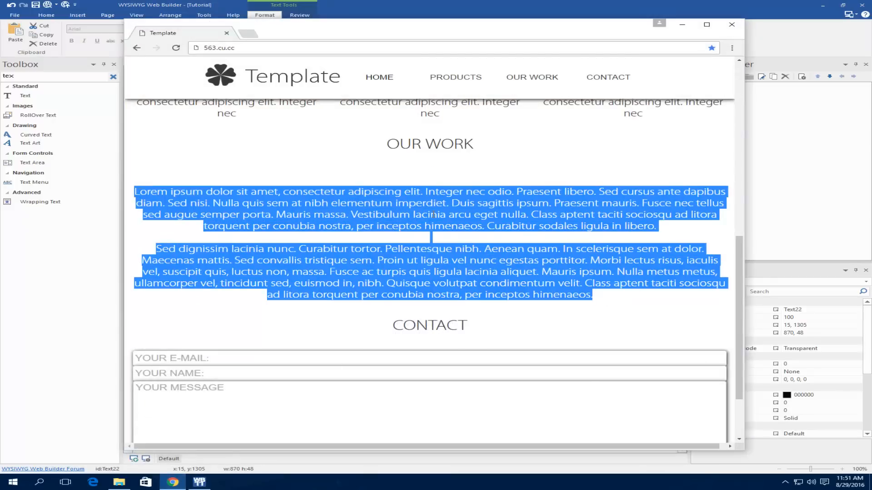
left_click(682, 24)
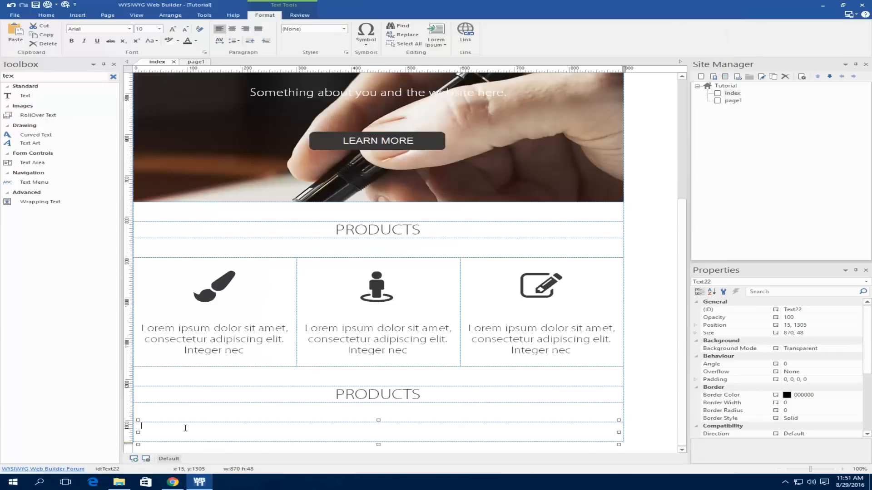
key("ctrl+v")
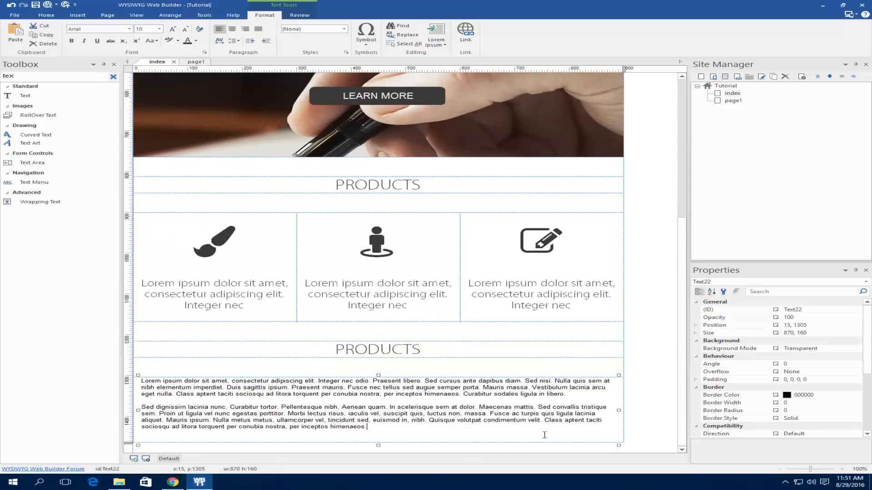
Step: Set the font size of both pasted paragraphs to 14
key("ctrl+a")
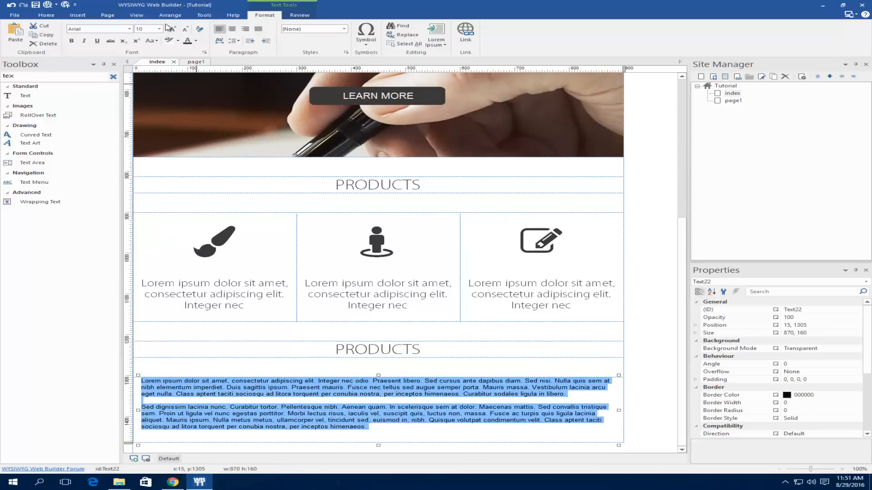
left_click(159, 29)
left_click(154, 62)
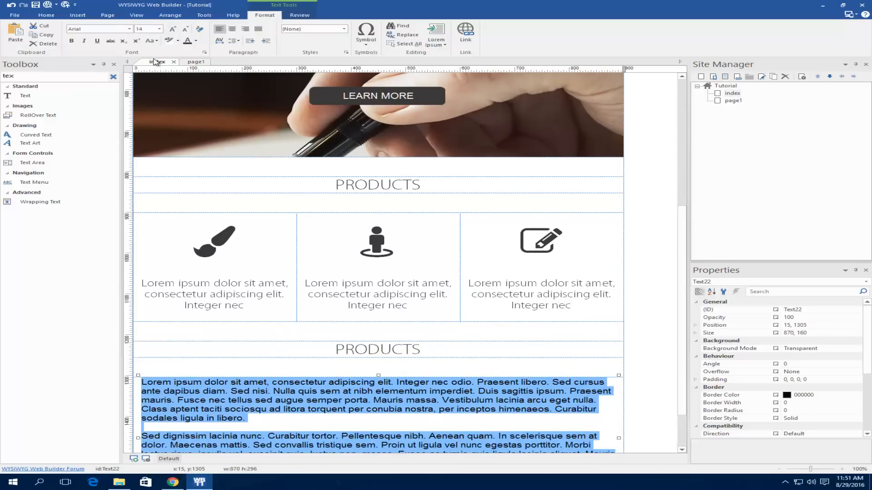
Step: Check the text formatting in the first PRODUCTS column and set the pasted paragraphs' font size to 18
double_click(221, 295)
left_click_drag(221, 294, 139, 268)
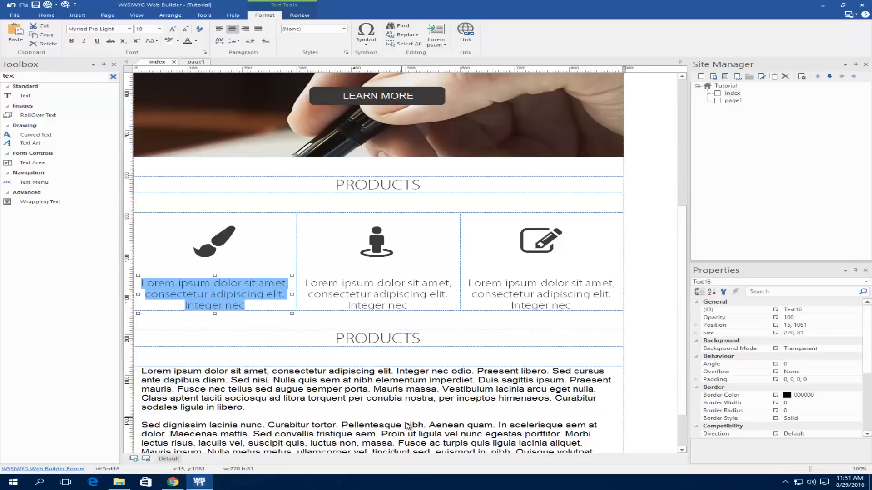
double_click(407, 425)
scroll(413, 424, "down", 2)
left_click(529, 428)
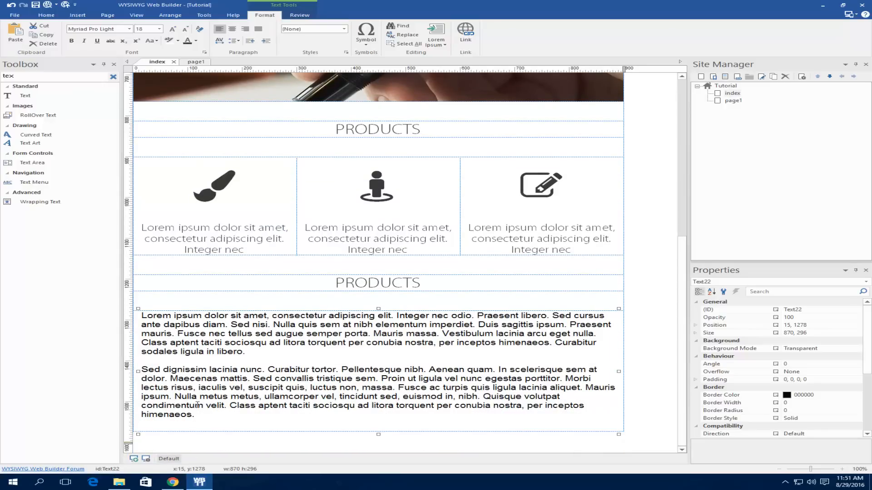
key("ctrl+a")
left_click(159, 29)
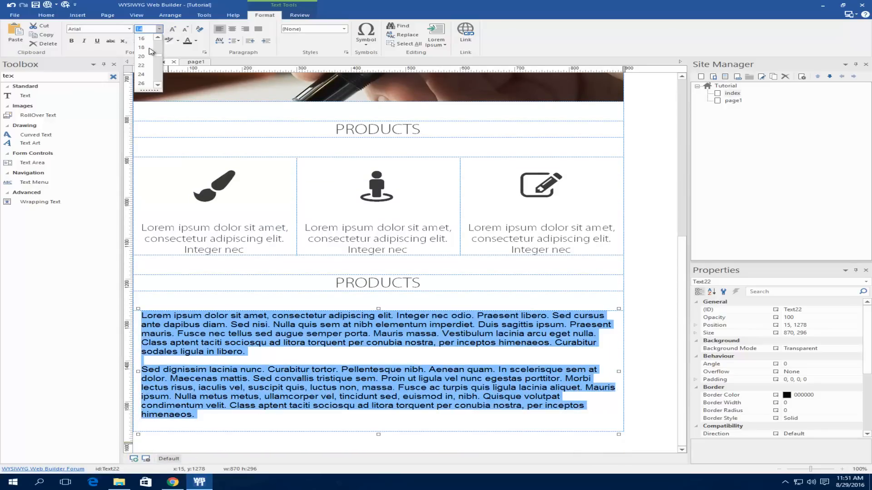
left_click(149, 47)
Step: Format the pasted paragraphs with the second recently used text color, the Myriad Pro Light font and centered alignment
left_click(195, 40)
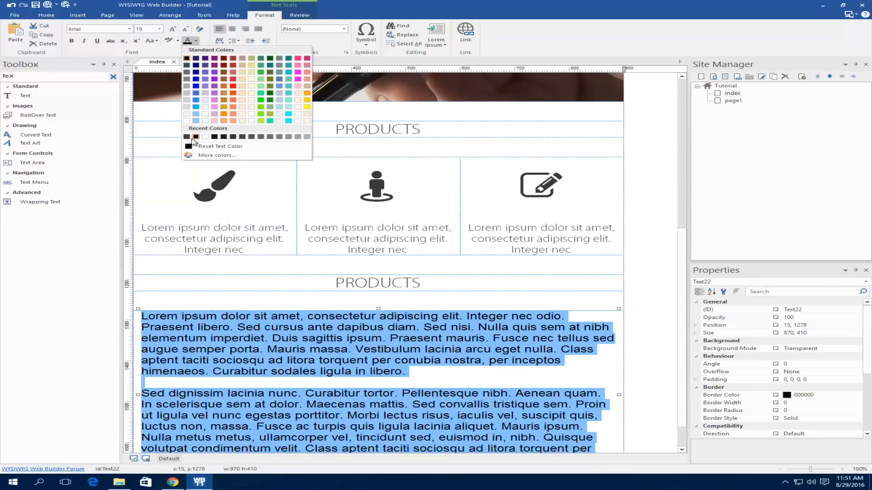
left_click(196, 137)
left_click(129, 29)
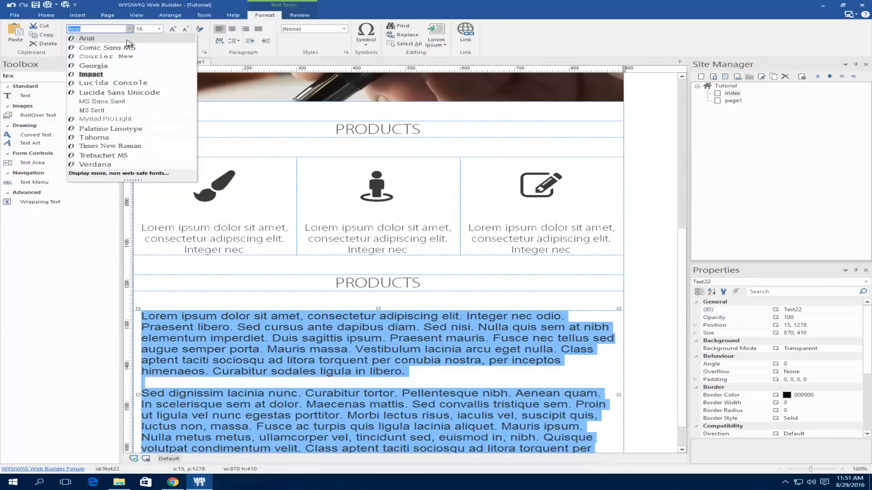
left_click(98, 119)
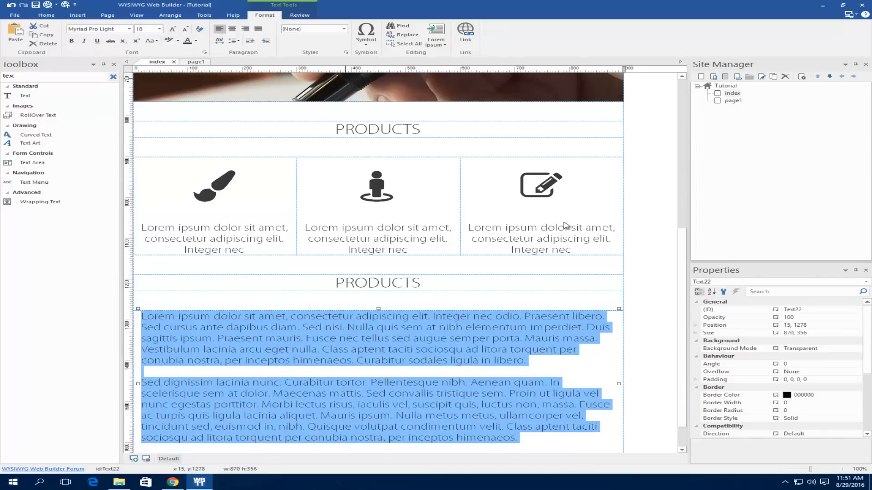
left_click(232, 29)
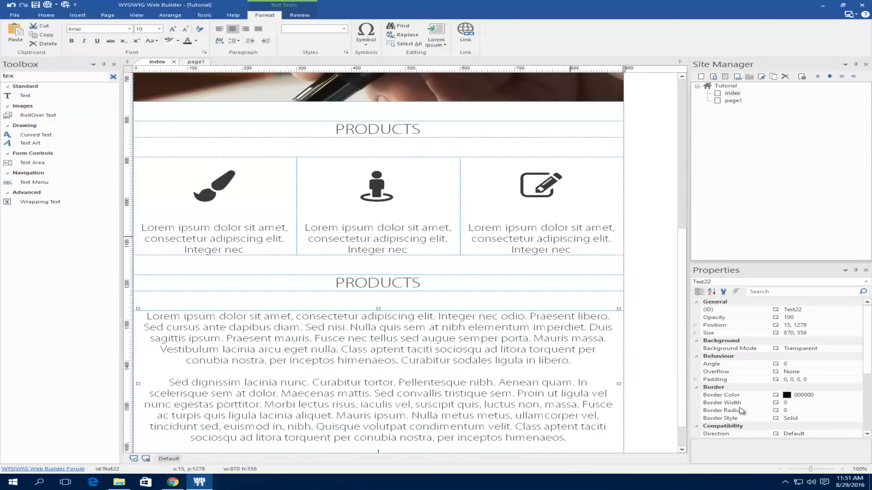
left_click(662, 362)
scroll(663, 362, "down", 1)
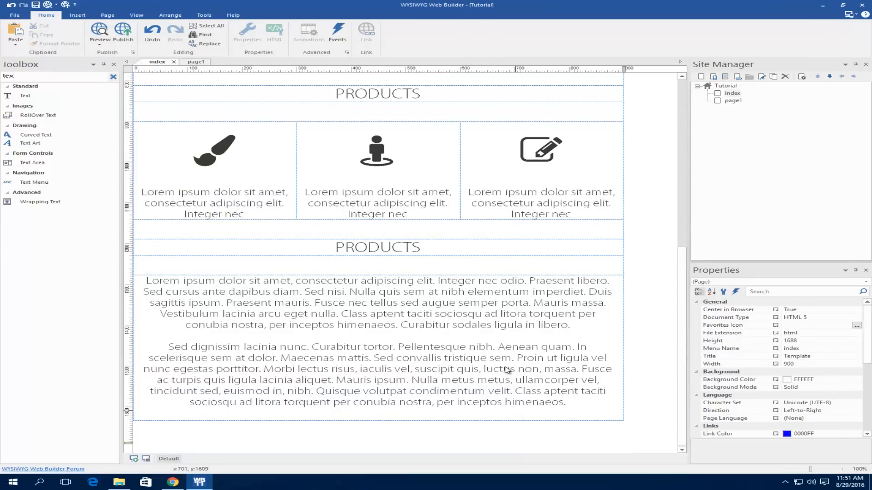
Step: Preview the index page in the browser at different window widths and compare its lower sections with the sample template
scroll(486, 275, "up", 2)
key("F5")
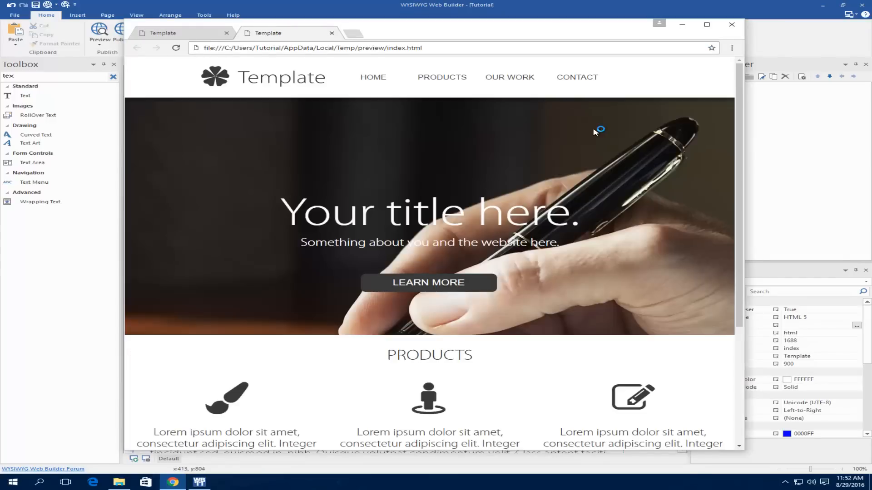
left_click_drag(744, 260, 289, 250)
left_click_drag(282, 184, 840, 150)
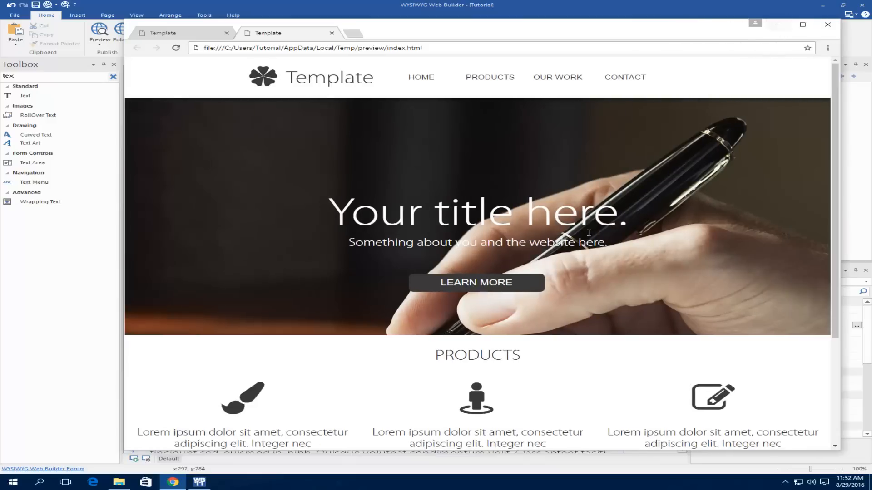
scroll(587, 235, "down", 3)
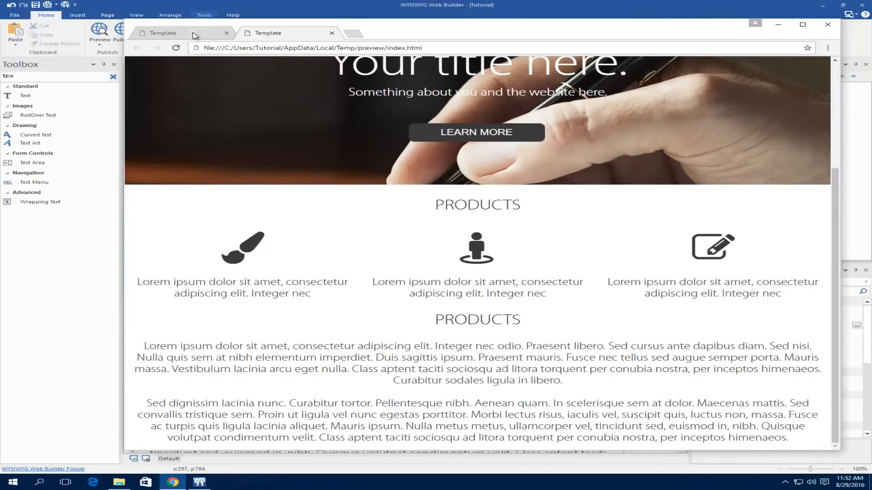
left_click(186, 33)
left_click(490, 223)
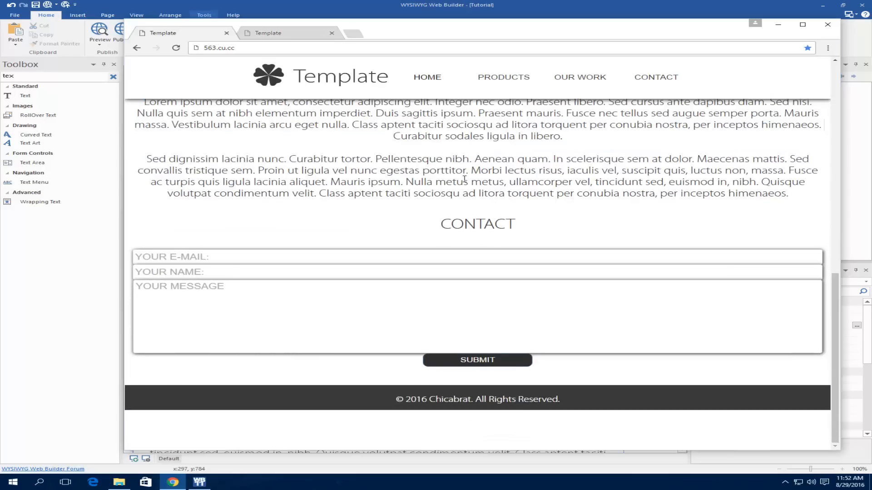
left_click(780, 28)
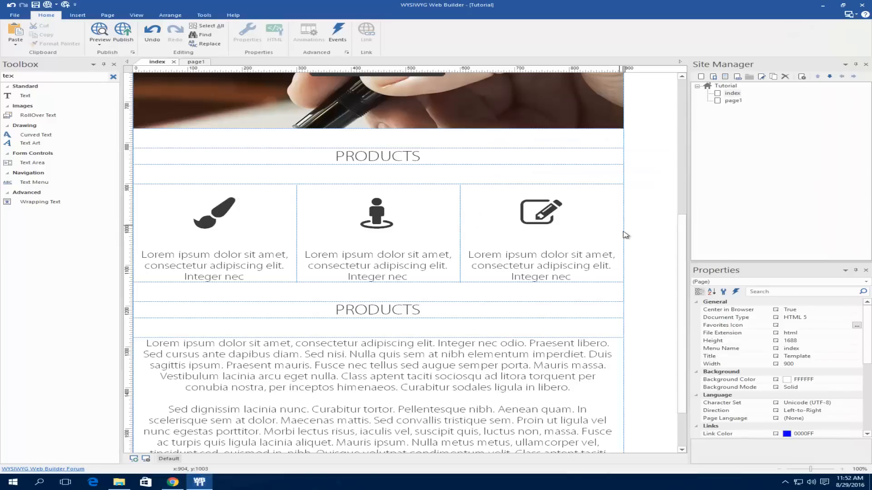
Step: Copy the spacer grid below the first PRODUCTS heading and paste it under the two lorem ipsum paragraphs
left_click(584, 178)
left_click(617, 179)
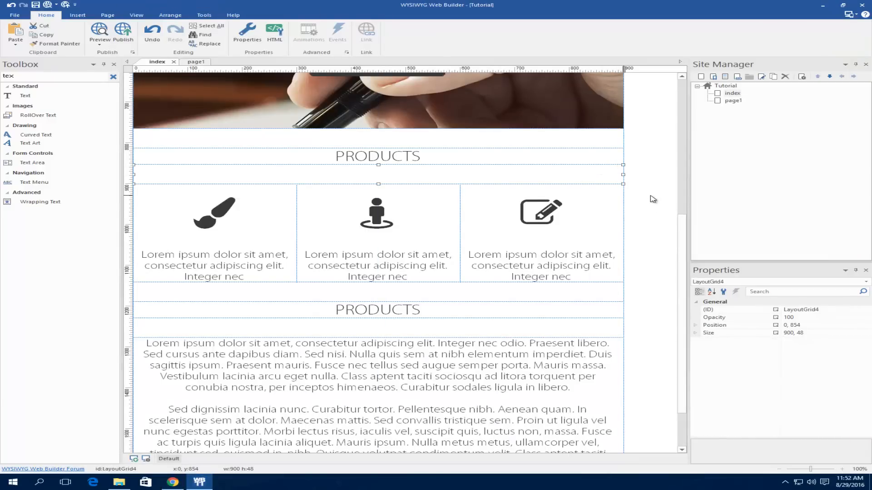
scroll(653, 199, "down", 3)
left_click(573, 430)
key("ctrl+v")
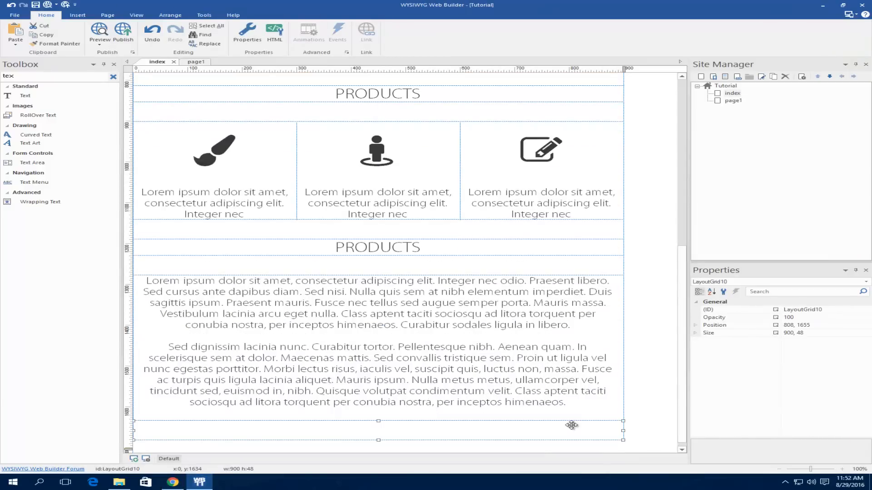
Step: Copy the first PRODUCTS heading grid and paste it below the spacer at the lower end of the page
scroll(563, 395, "up", 4)
left_click(619, 174)
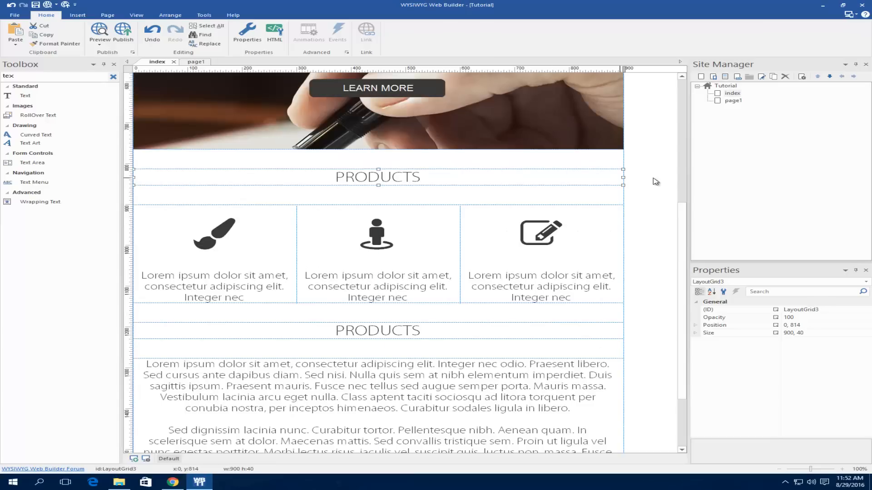
scroll(595, 263, "down", 4)
left_click(635, 410)
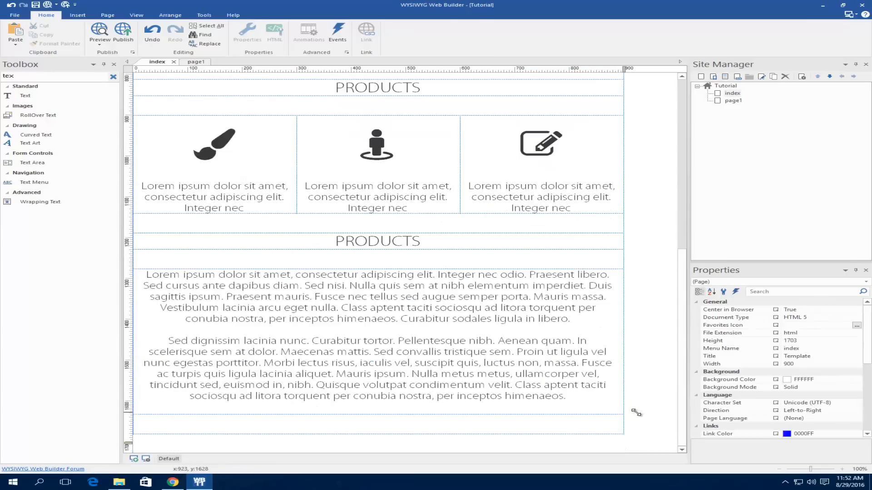
key("ctrl+v")
Step: Replace the text of the lowest heading with CONTACT
double_click(403, 443)
key("ctrl+a")
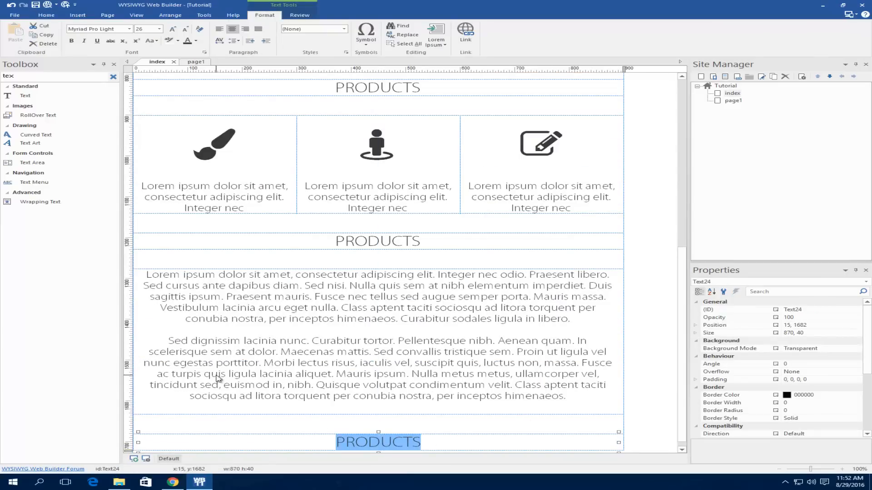
type("CONTA")
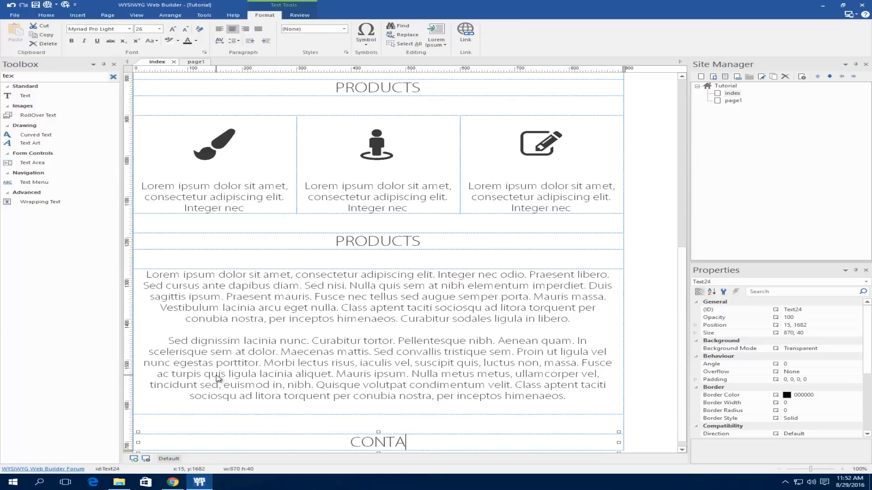
type("CT")
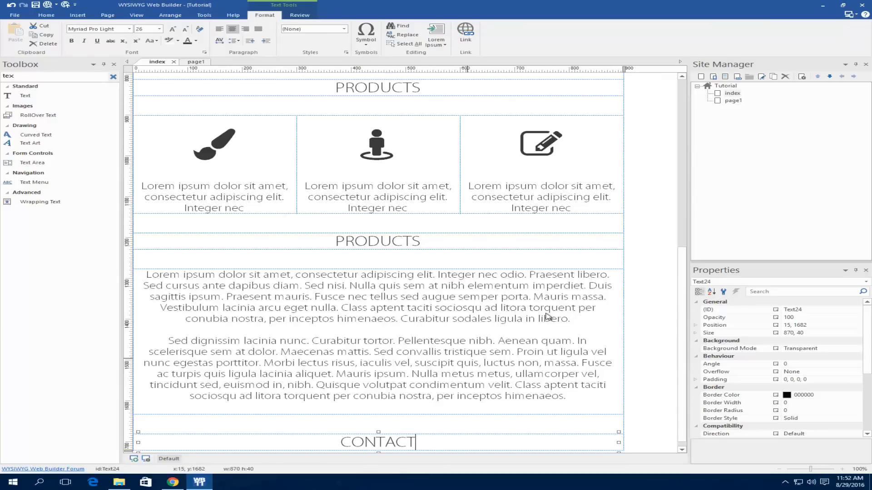
Step: Copy the spacer grid above the CONTACT heading and paste it below that heading
left_click(634, 300)
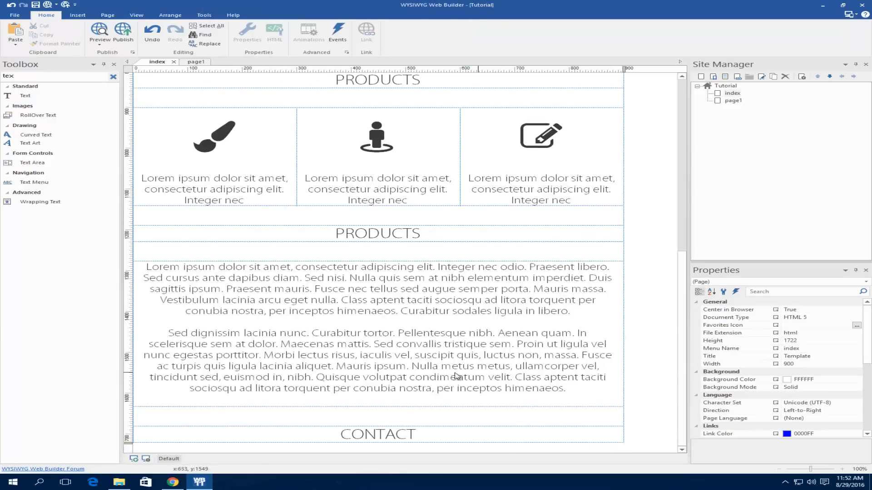
left_click(620, 416)
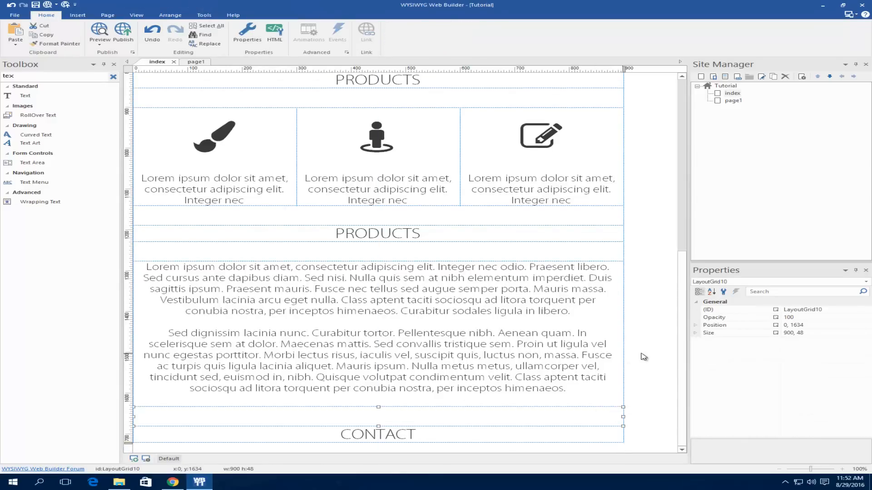
left_click(646, 348)
key("ctrl+v")
Step: Clear the toolbox search and add an Editbox under the new spacer at the lower end of the page
double_click(9, 75)
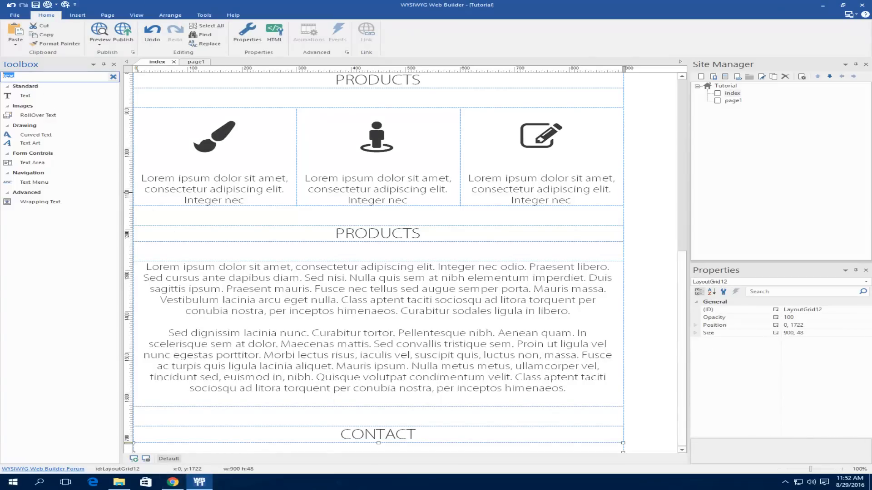
key("BackSpace")
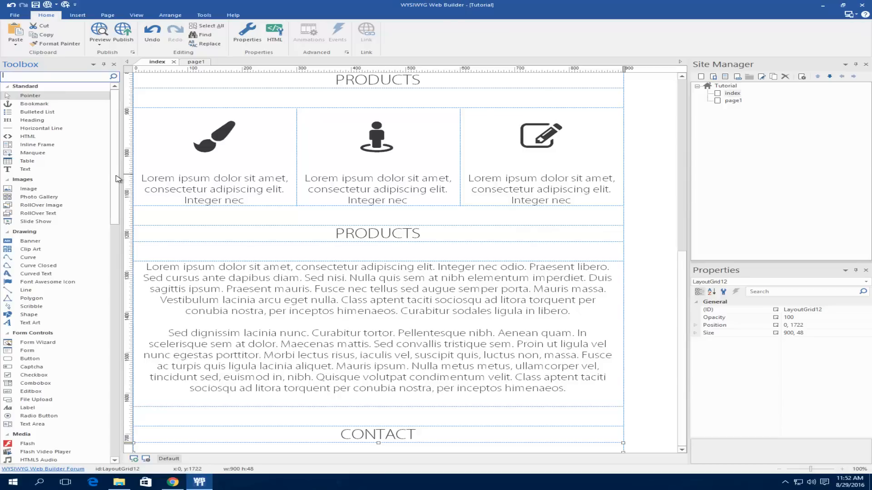
scroll(78, 219, "down", 5)
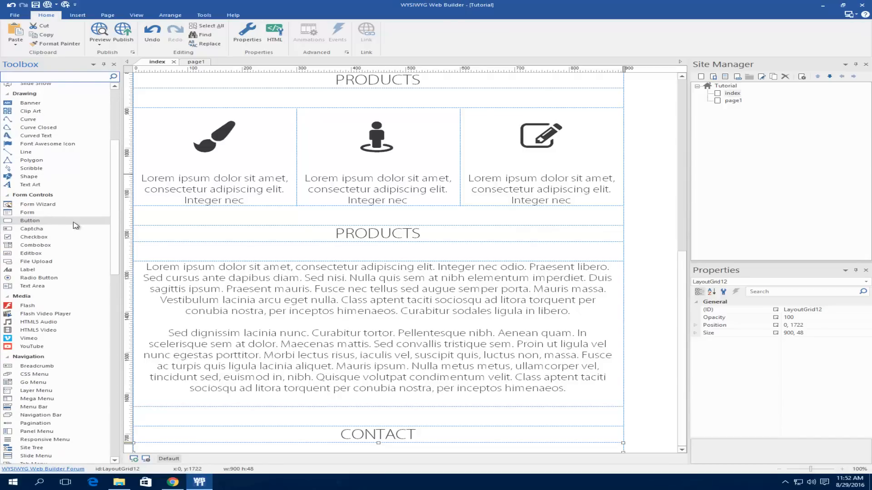
left_click(682, 255)
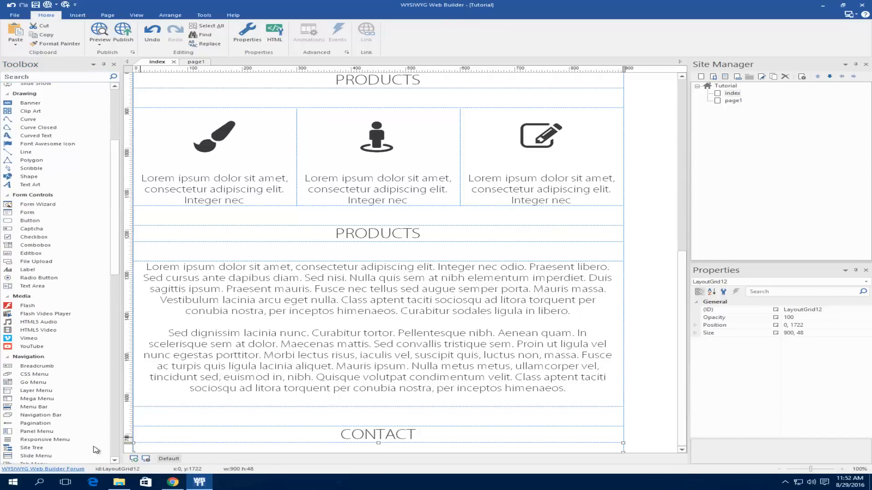
scroll(144, 437, "down", 1)
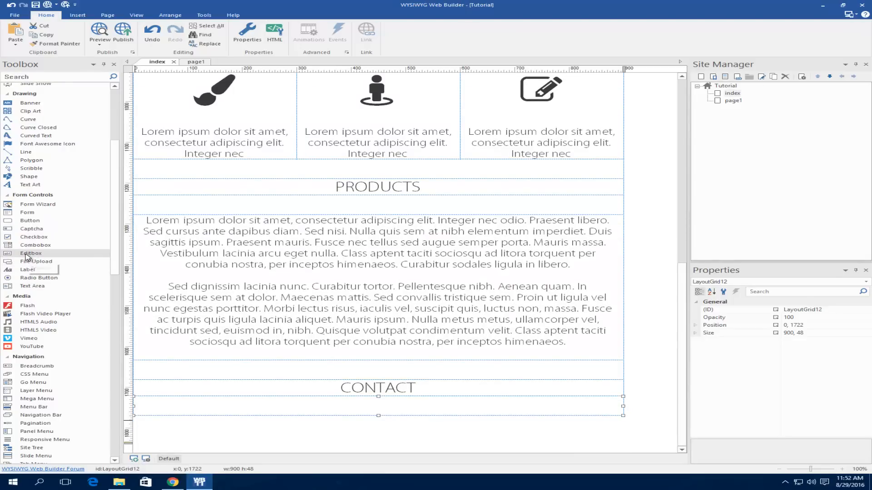
left_click_drag(26, 257, 197, 412)
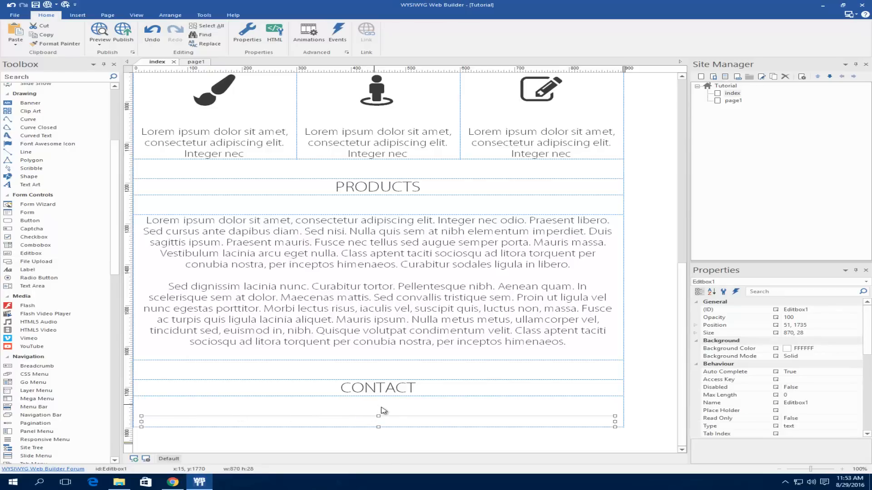
Step: Preview the index page in the browser, compare its contact section with the sample template's form, and close the previews
left_click(177, 482)
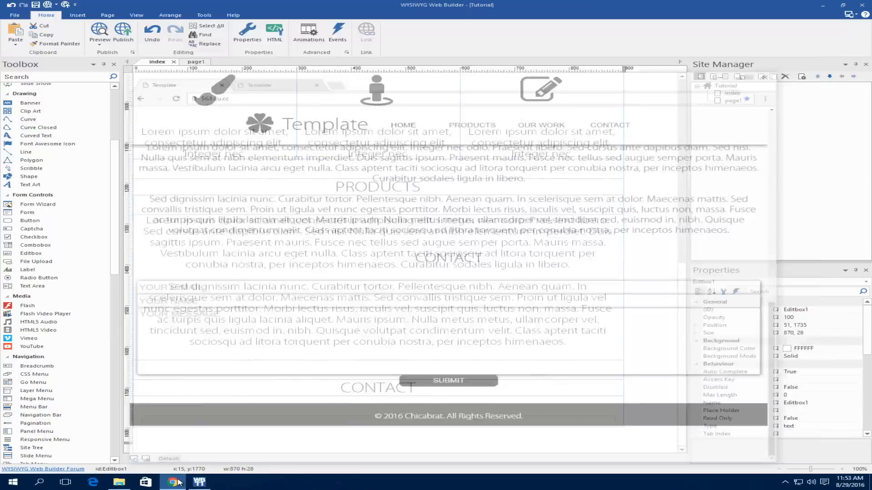
left_click(177, 482)
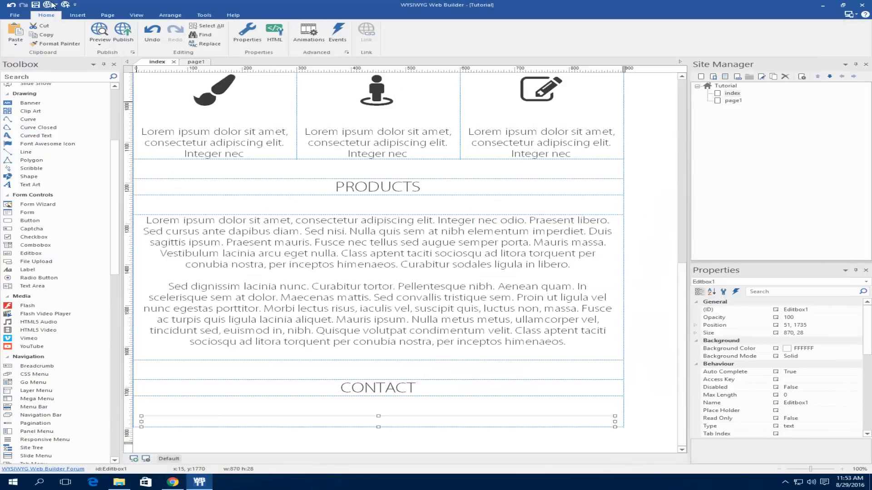
left_click(52, 6)
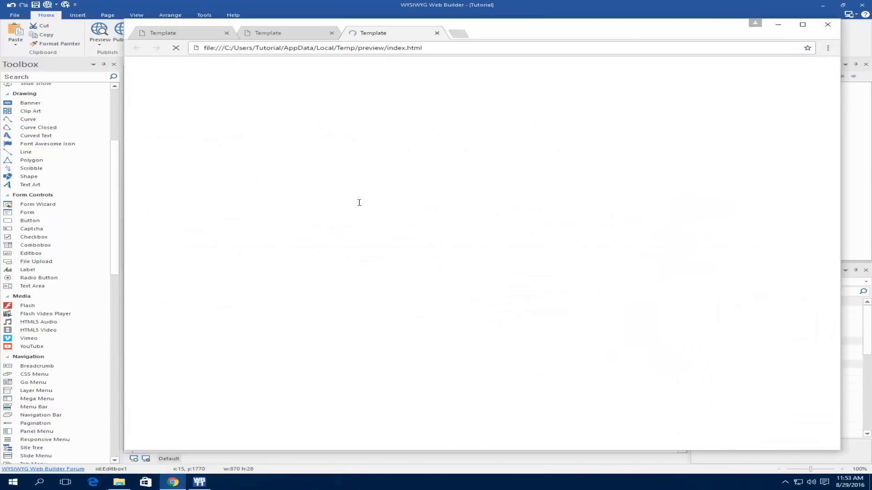
scroll(391, 245, "down", 5)
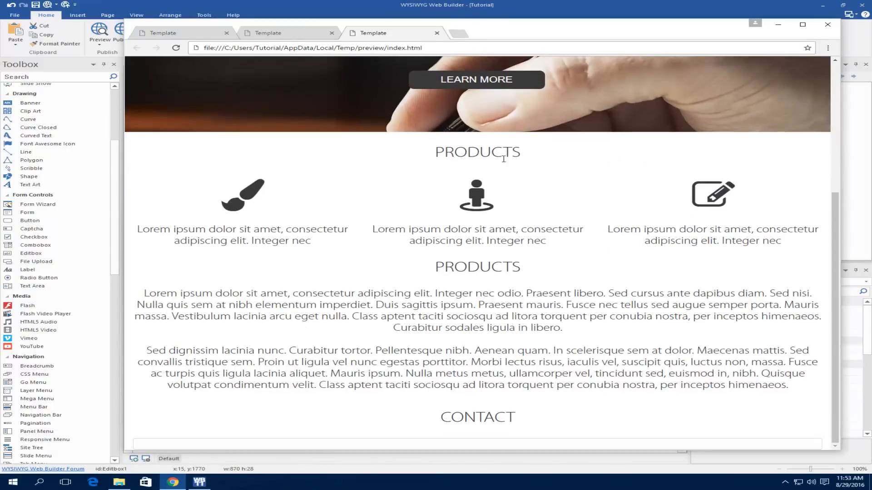
left_click(332, 32)
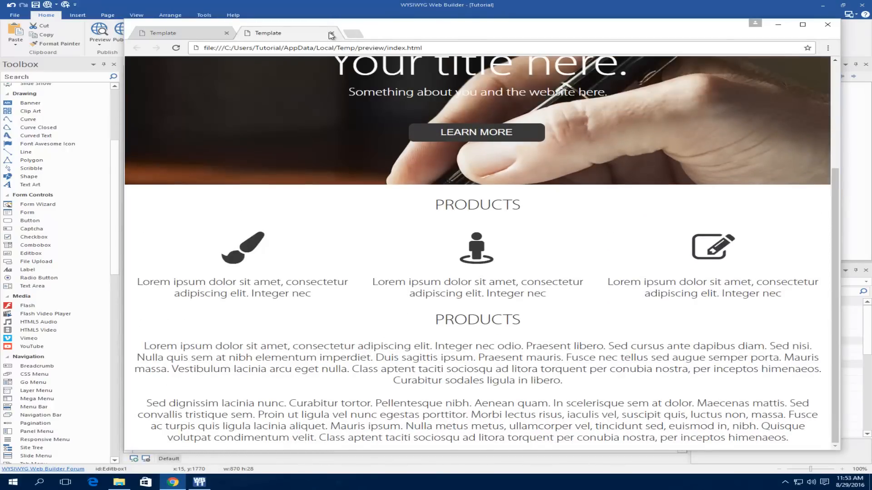
left_click(332, 33)
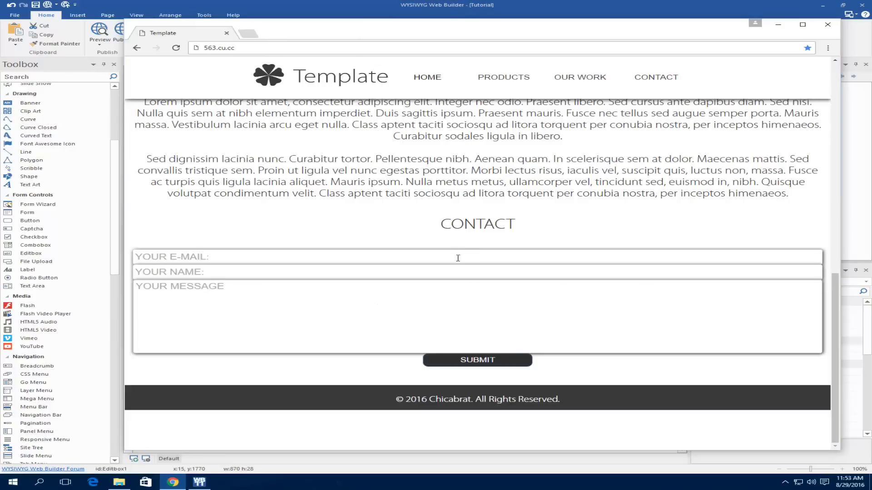
left_click(827, 24)
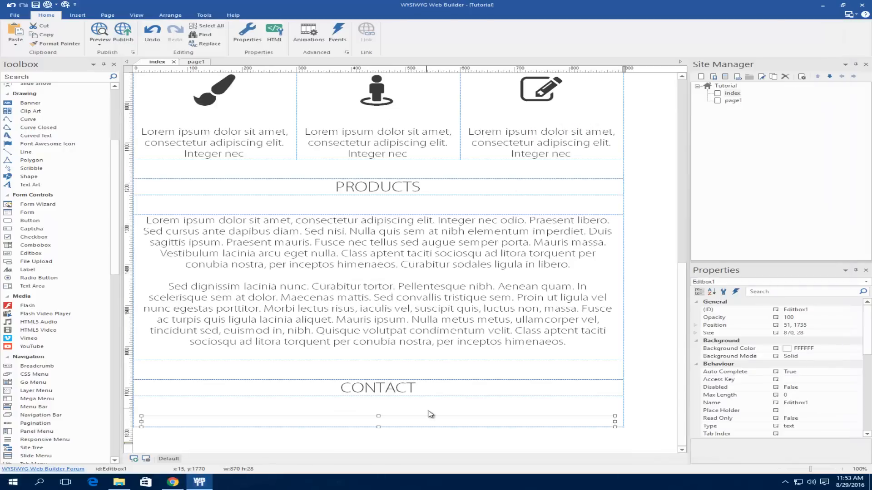
Step: Open the edit box's properties and examine its general, style and box shadow settings
double_click(428, 417)
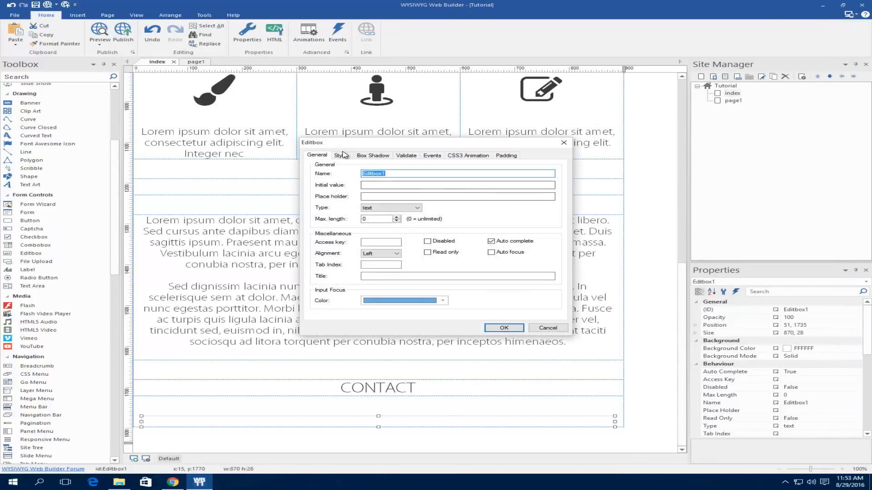
left_click(341, 156)
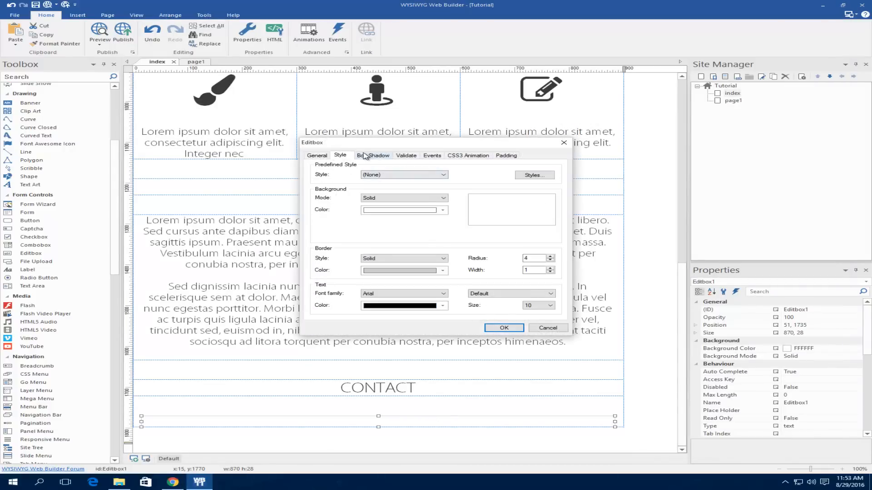
left_click(370, 155)
left_click(323, 156)
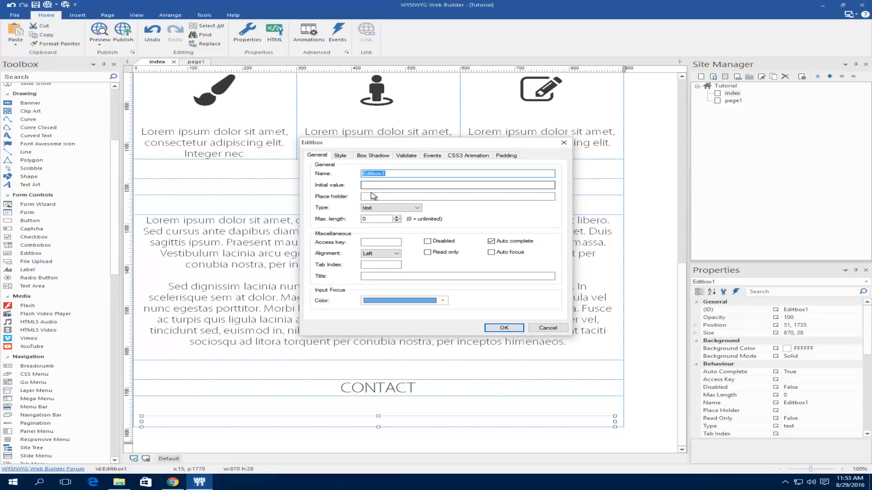
left_click(341, 156)
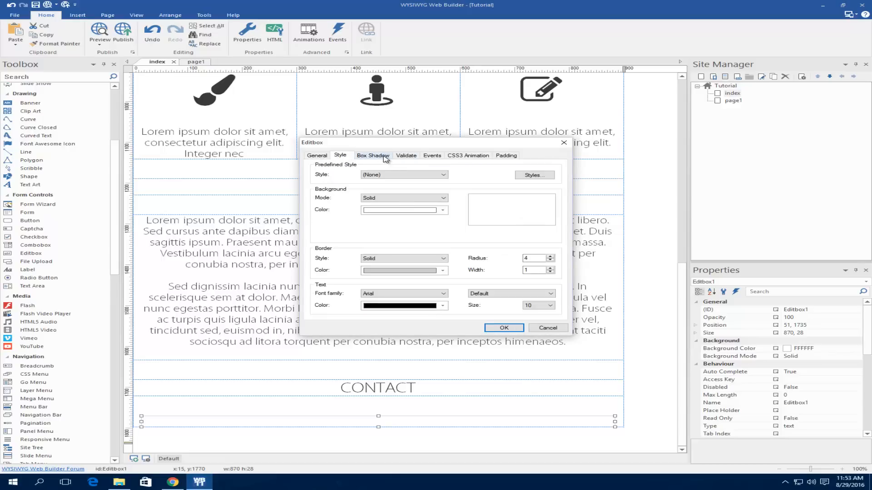
left_click(384, 156)
left_click(339, 155)
left_click(318, 155)
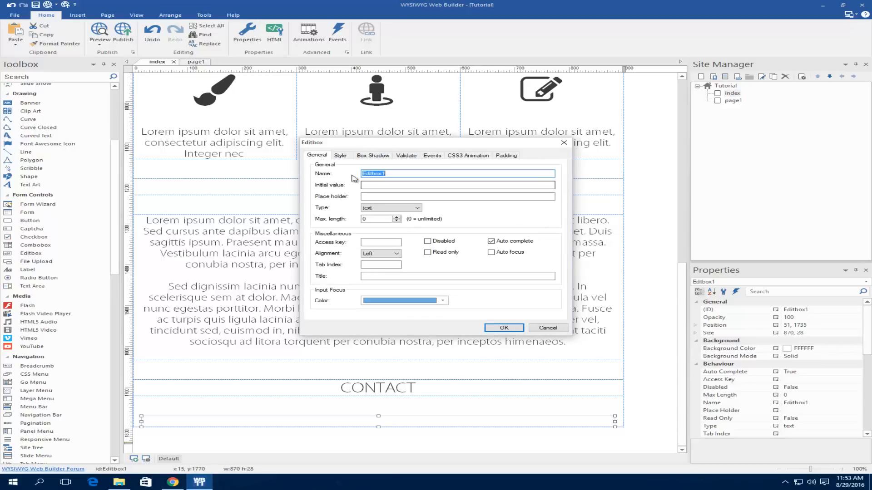
Step: Set the edit box's border width to 0 and its box shadow blur to 10
left_click(340, 156)
double_click(533, 270)
key("ctrl+c")
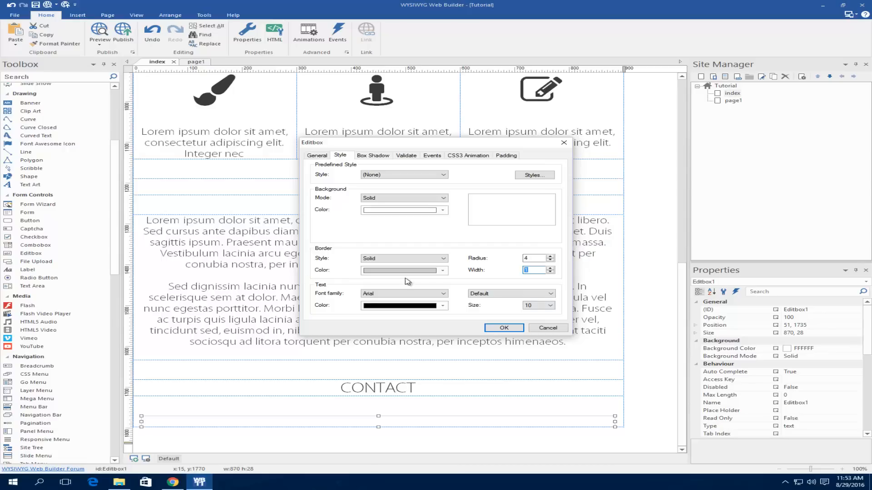
left_click(372, 156)
double_click(372, 175)
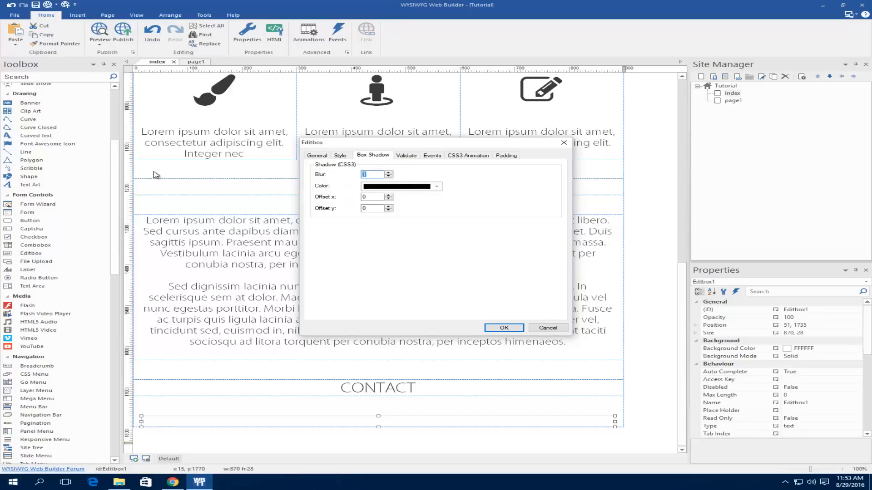
type("10")
left_click(504, 328)
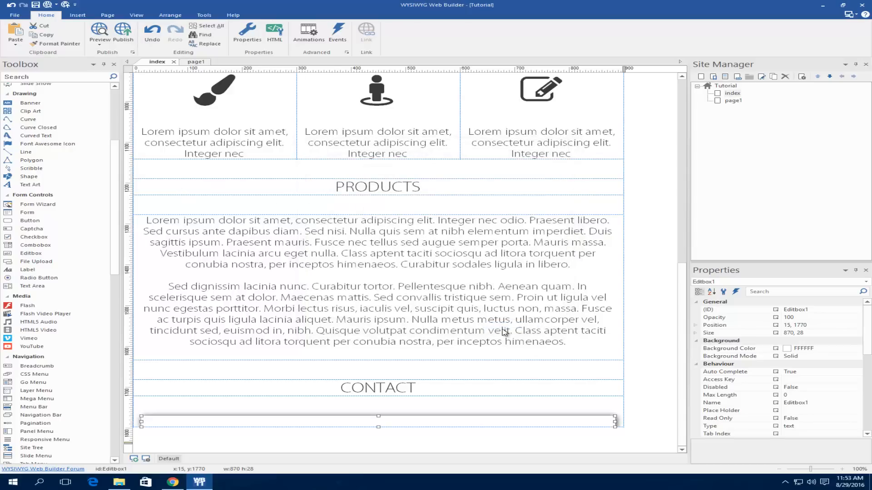
Step: Check the sample template's contact fields and set the edit box's border radius to 10
double_click(592, 421)
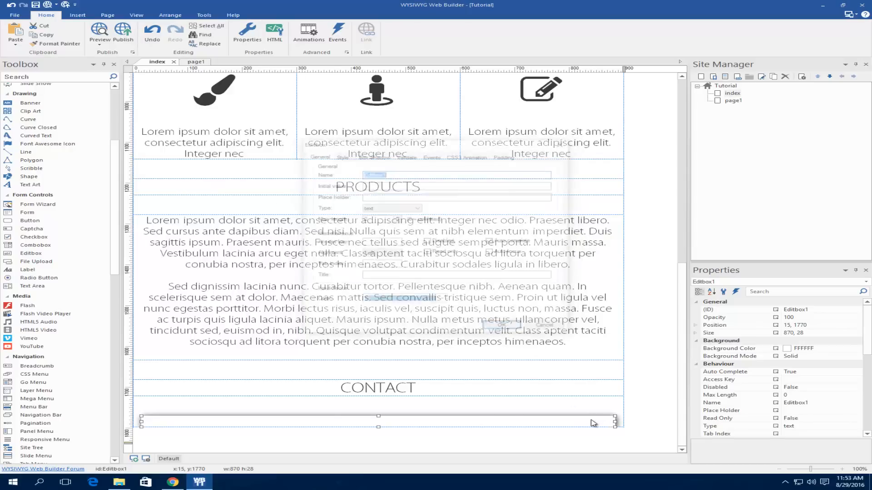
left_click(179, 481)
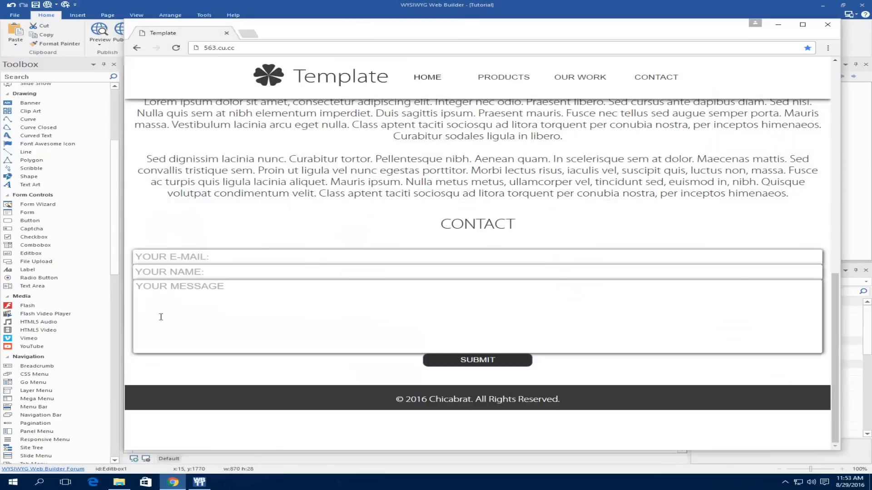
left_click(778, 24)
left_click(340, 155)
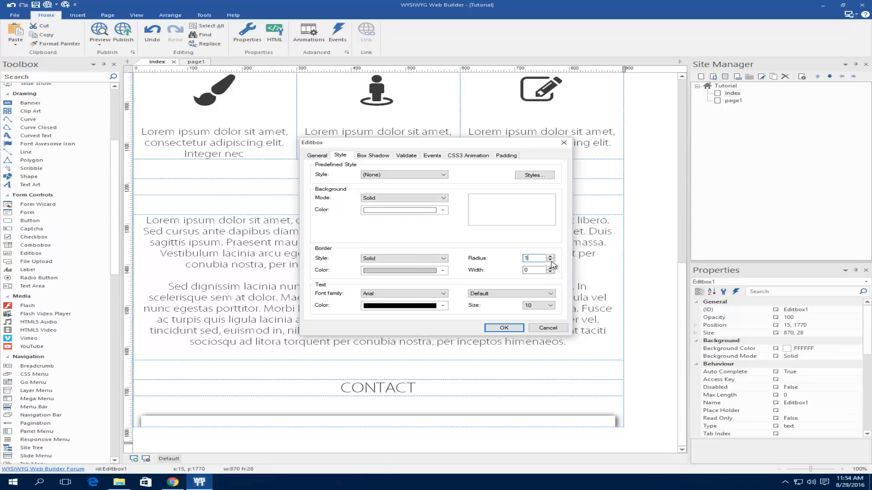
left_click(503, 327)
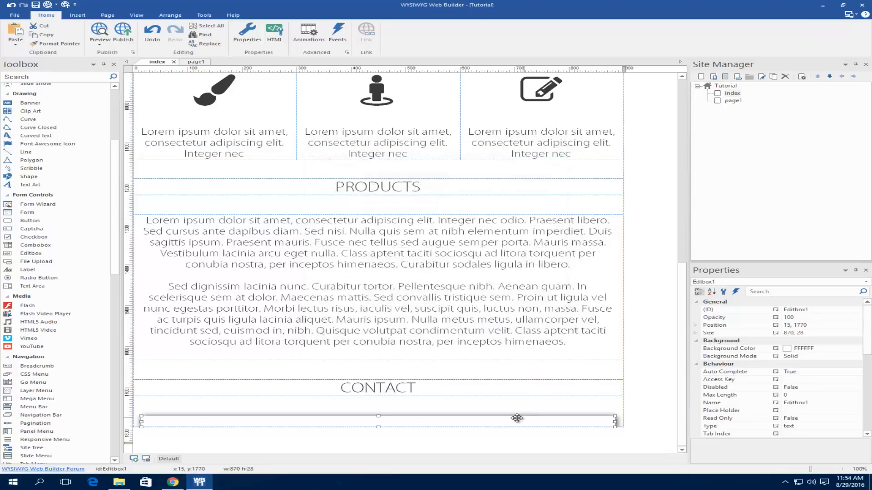
Step: Reopen the edit box's style settings and bring its border width up for editing
double_click(517, 418)
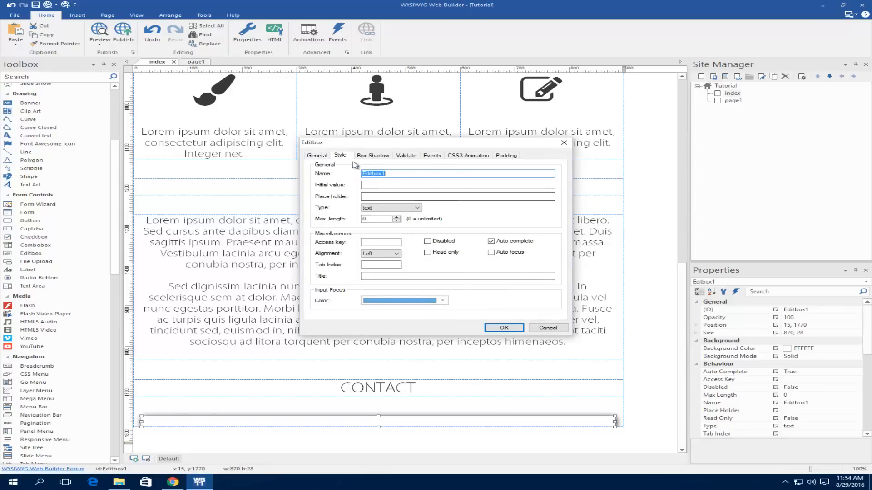
left_click(340, 156)
double_click(537, 258)
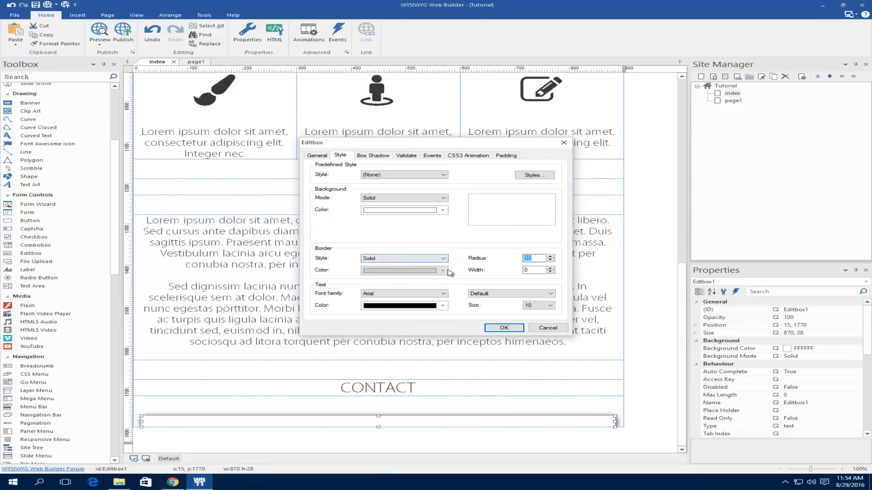
key("Tab")
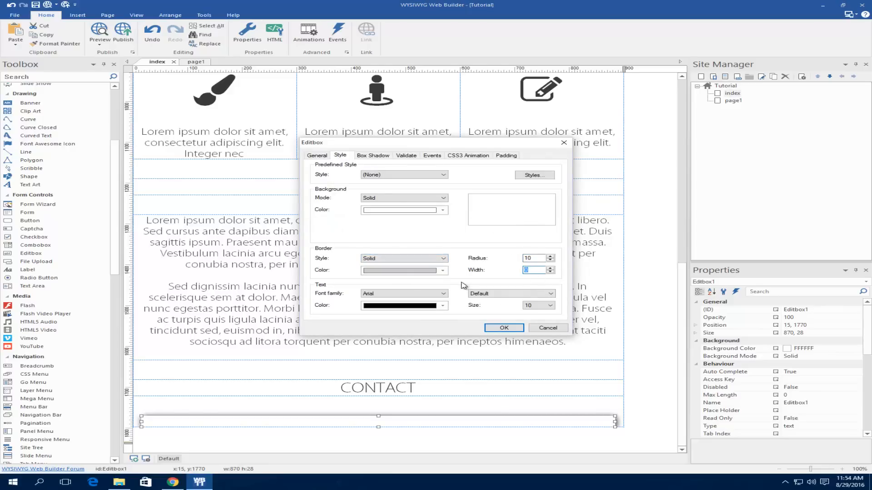
Step: Set the contact edit box's border radius to 0 and its border width to 10
key("BackSpace")
left_click(503, 326)
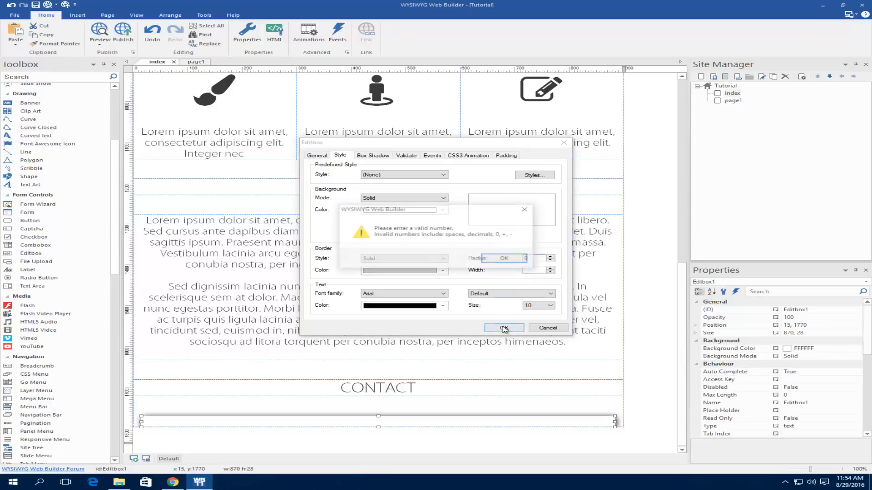
left_click(500, 265)
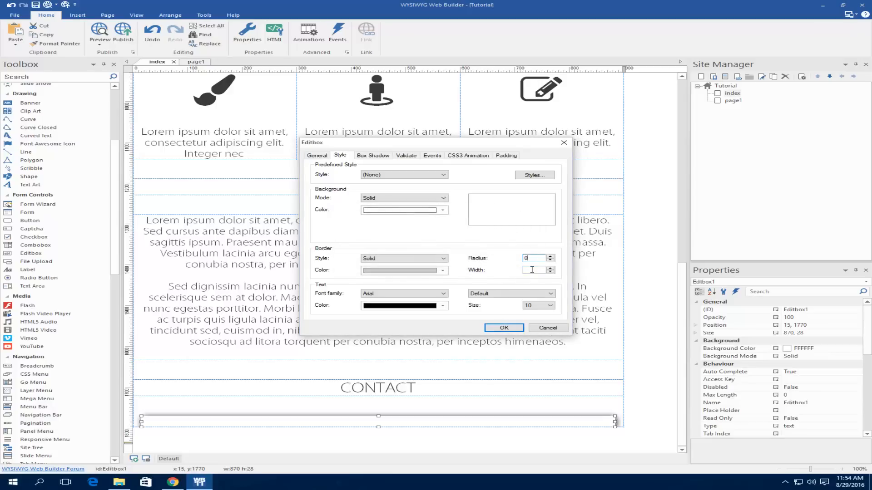
right_click(531, 273)
left_click(550, 311)
left_click(504, 328)
left_click(651, 321)
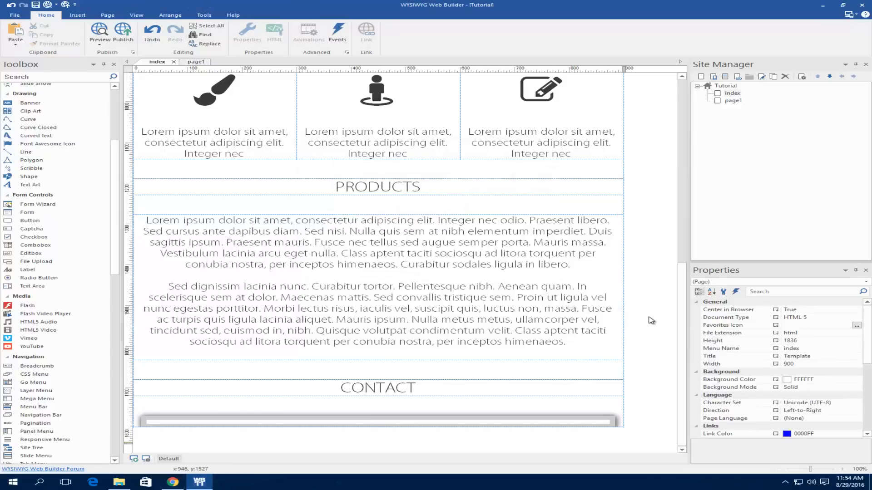
Step: Set the border width of the edit box under CONTACT to 0
double_click(594, 423)
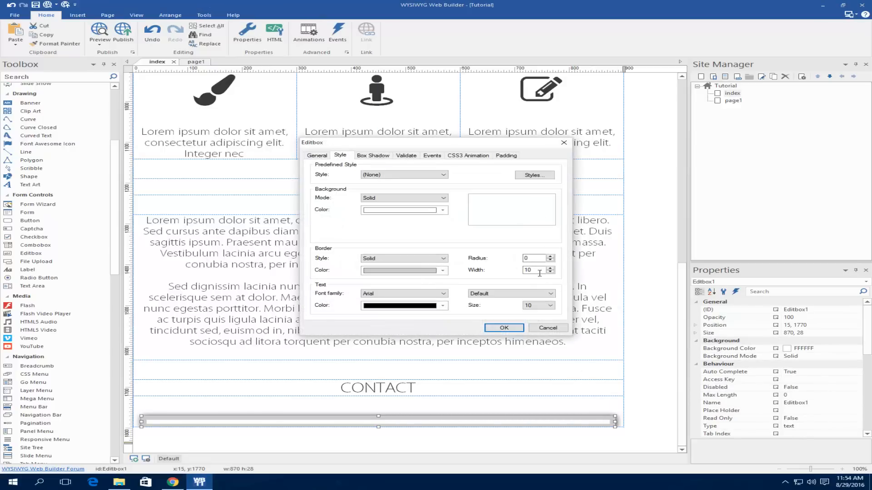
double_click(539, 272)
type("00")
left_click_drag(542, 257, 394, 261)
left_click(503, 328)
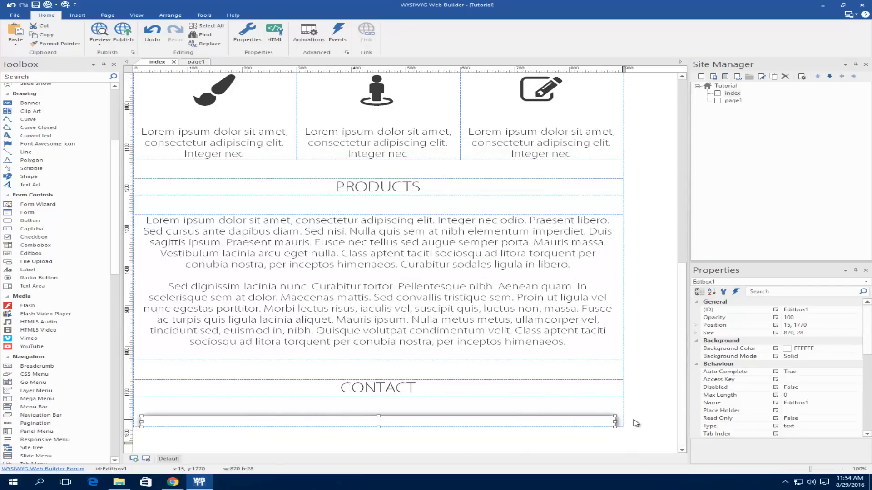
left_click(637, 424)
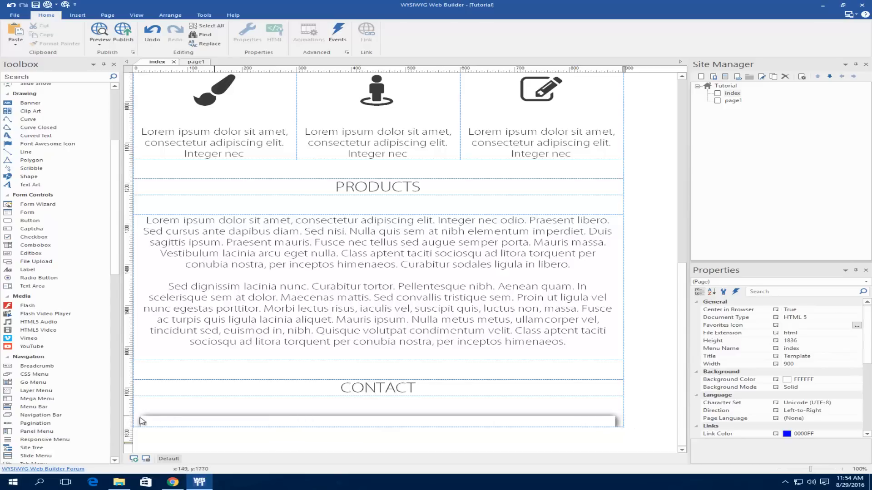
Step: Set the contact edit box's border radius to 50, keeping the solid border style
left_click(450, 415)
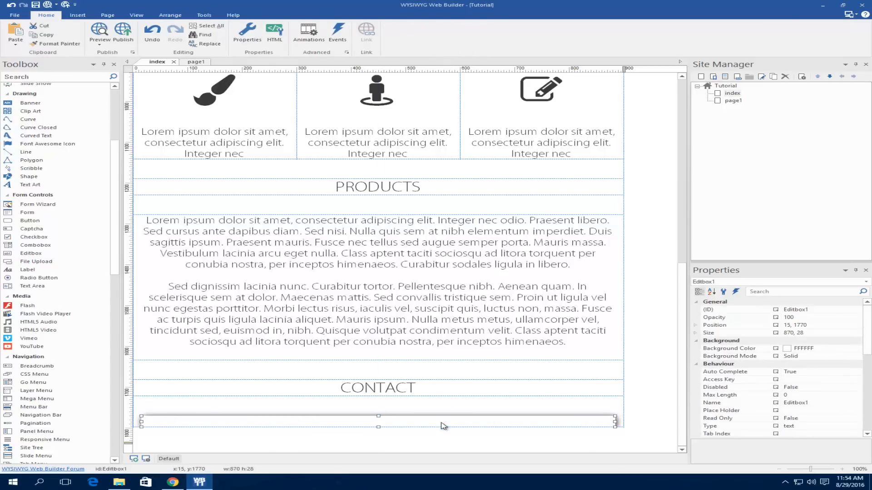
double_click(443, 424)
left_click(340, 156)
double_click(532, 258)
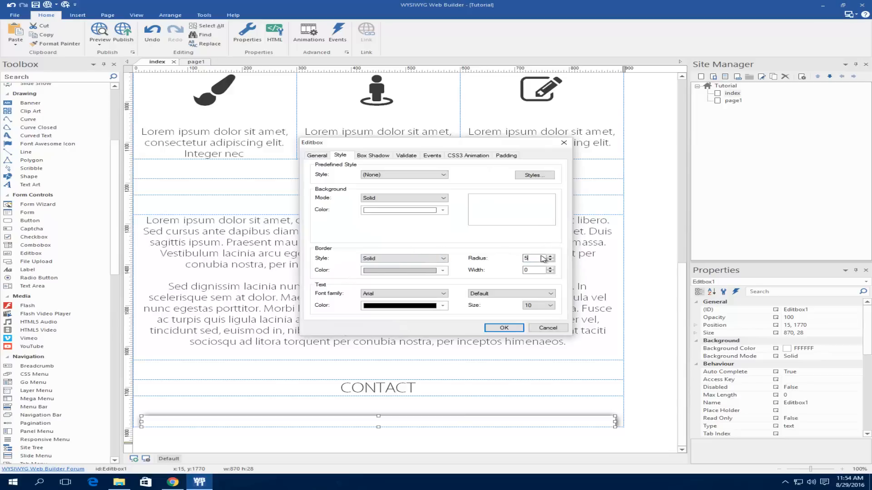
left_click(504, 328)
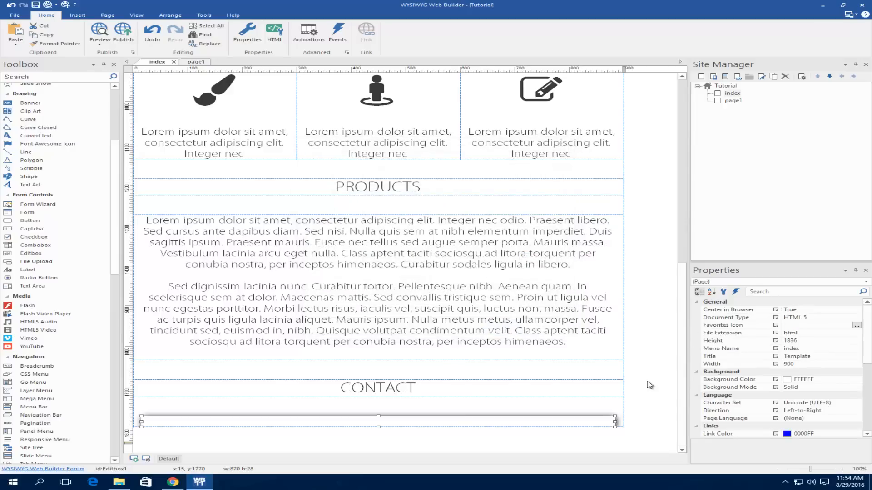
double_click(595, 425)
left_click(340, 156)
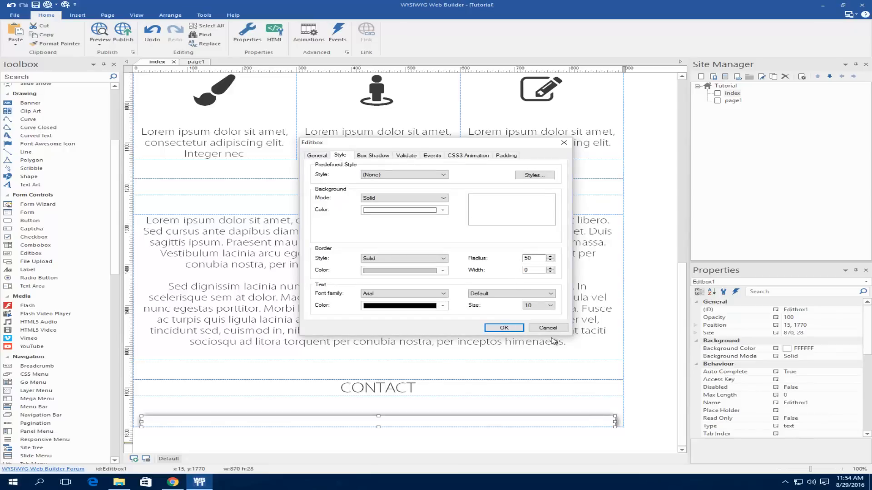
left_click(504, 327)
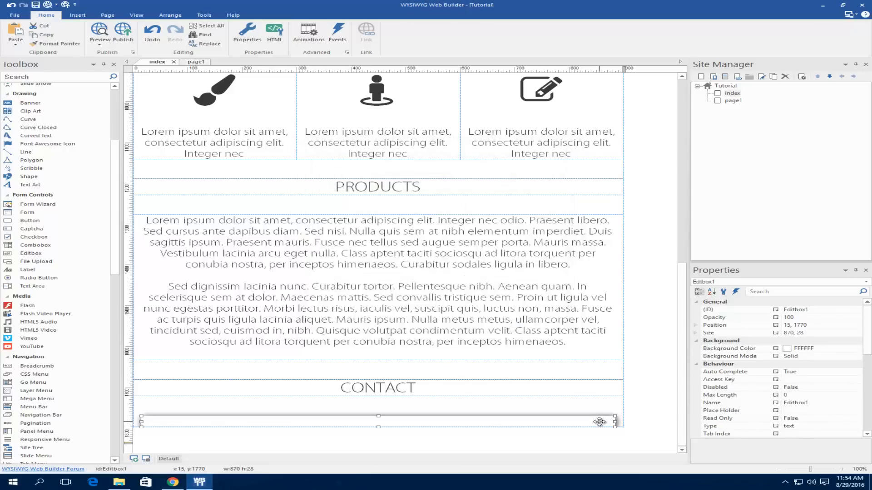
Step: Duplicate the edit box directly below the first at position 15, 1798, and compare it with the finished template's contact form in Chrome
left_click_drag(599, 421, 287, 428)
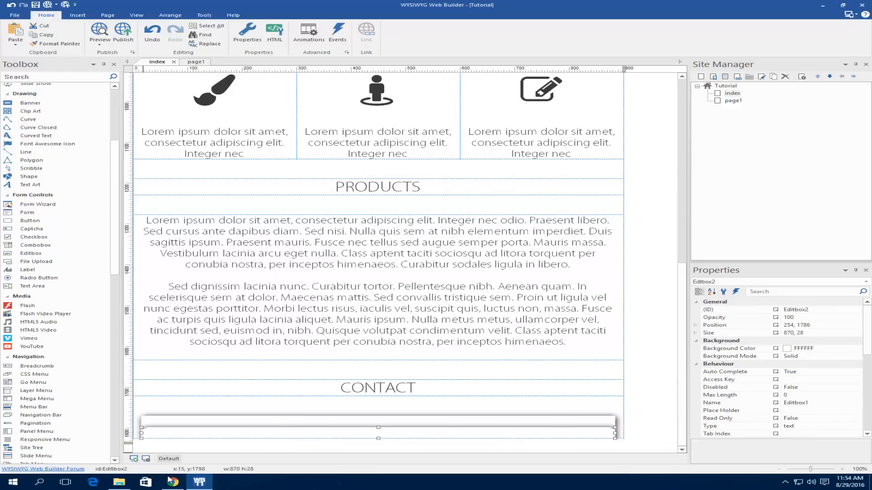
left_click(171, 481)
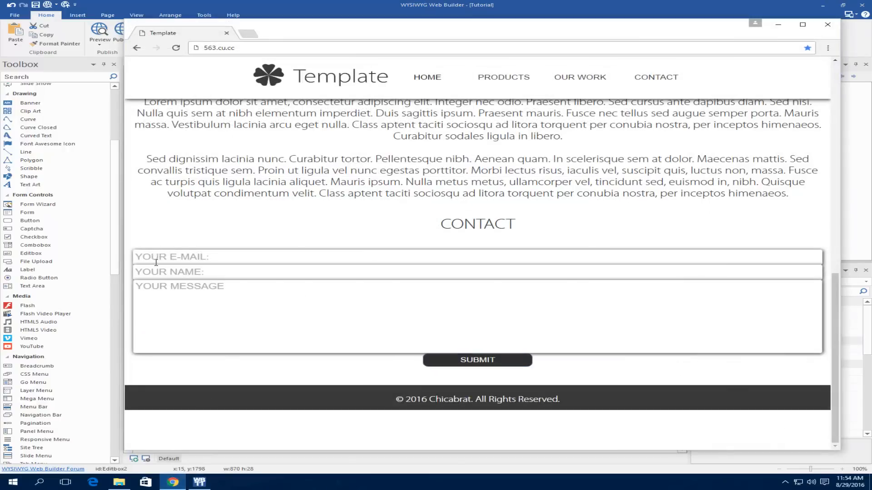
left_click(777, 24)
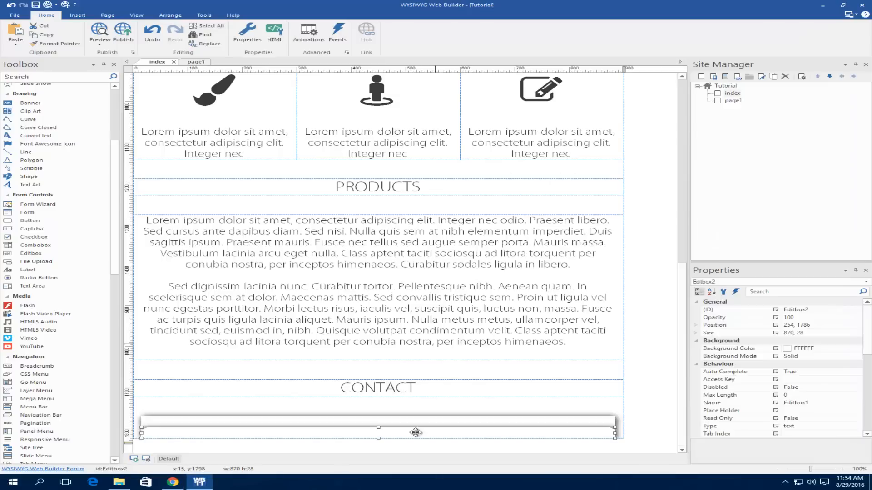
Step: Set the upper contact edit box's placeholder to "YOUR NAME:" with no validation constraints
double_click(411, 421)
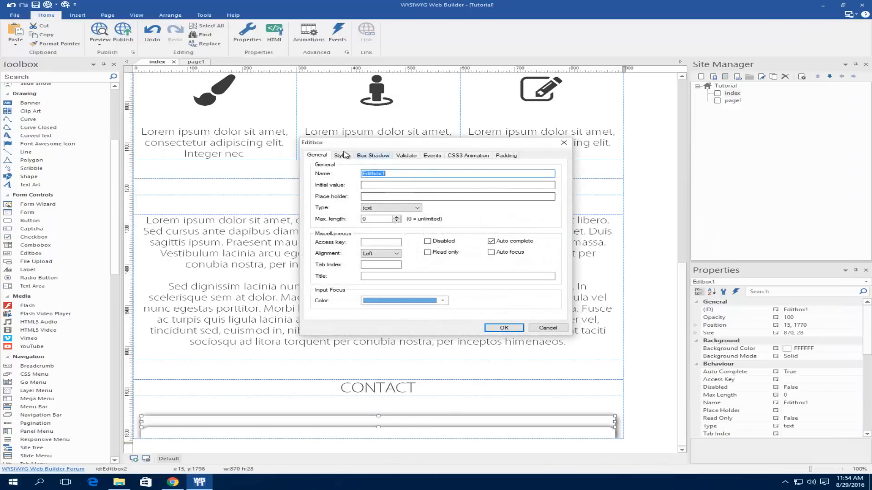
left_click(381, 196)
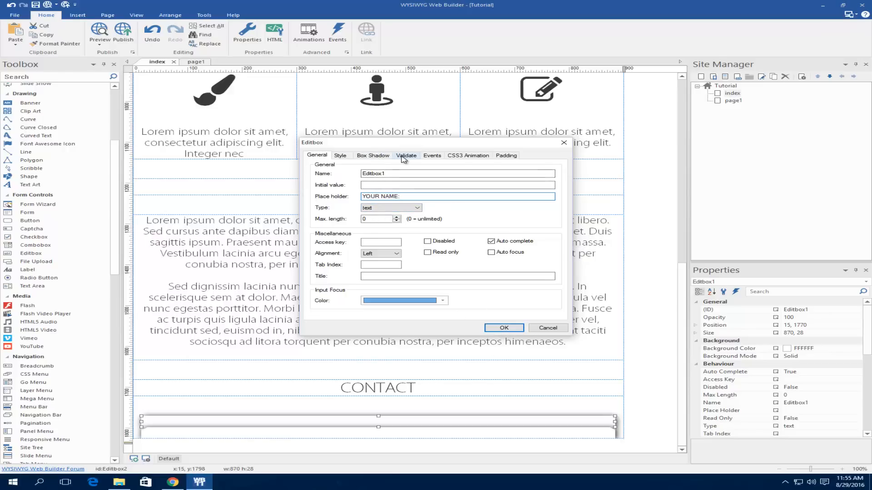
left_click(400, 158)
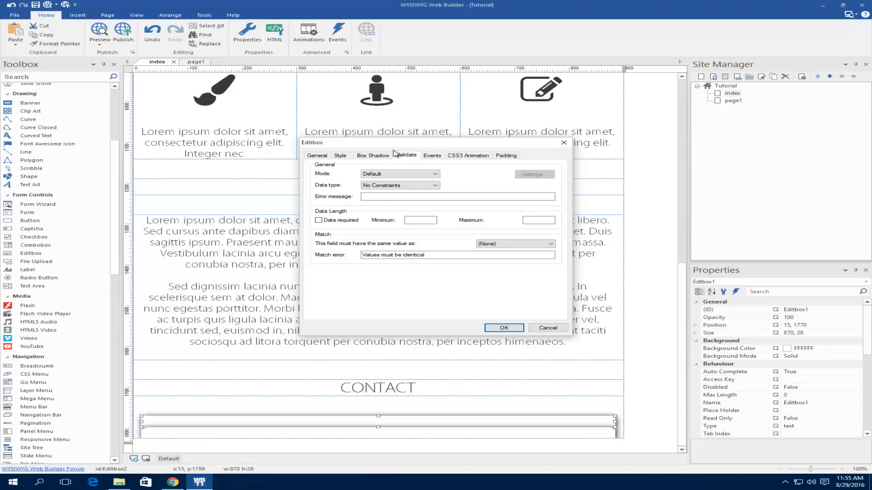
left_click(373, 197)
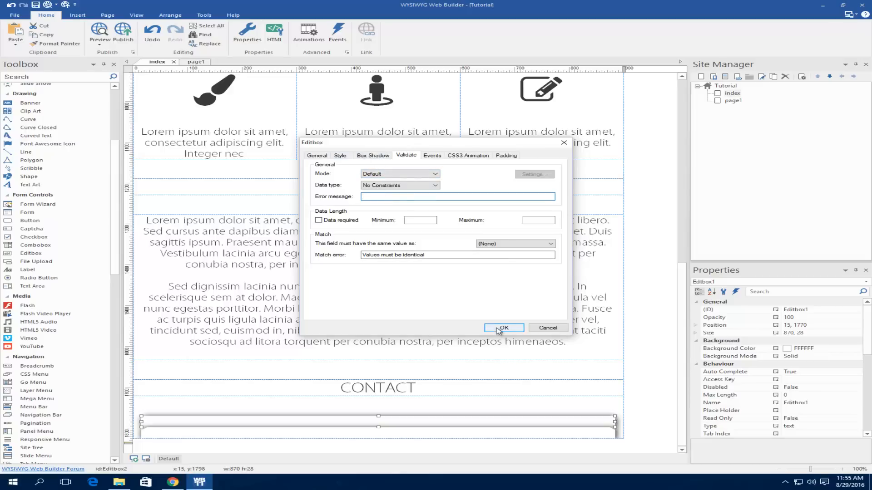
left_click(503, 328)
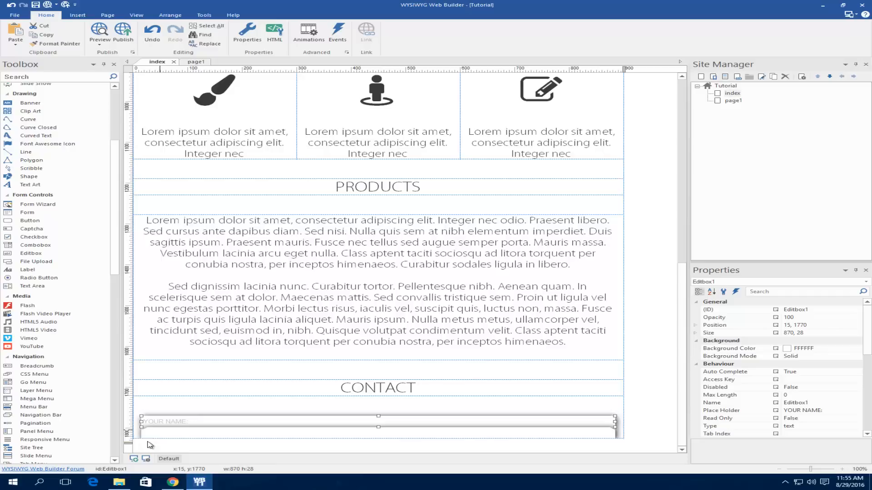
Step: Set the lower edit box's placeholder to "YOUR E-MAIL" and its validation data type to Email Address
scroll(187, 452, "down", 2)
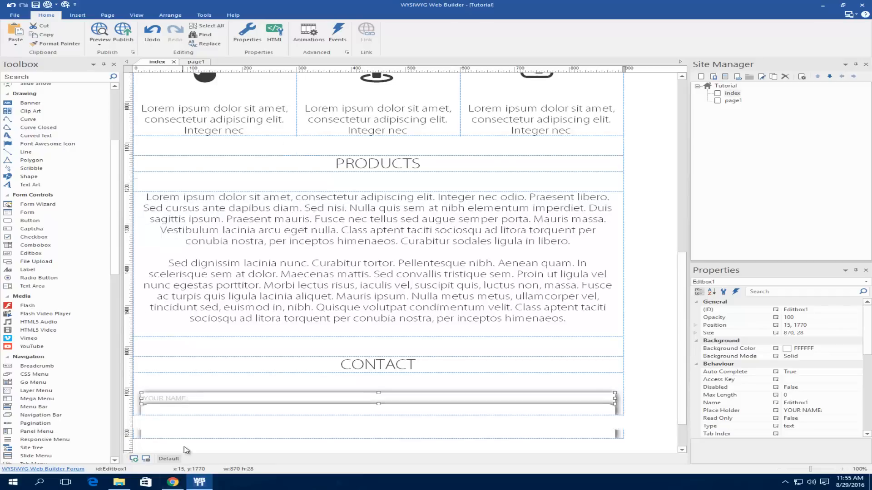
double_click(228, 388)
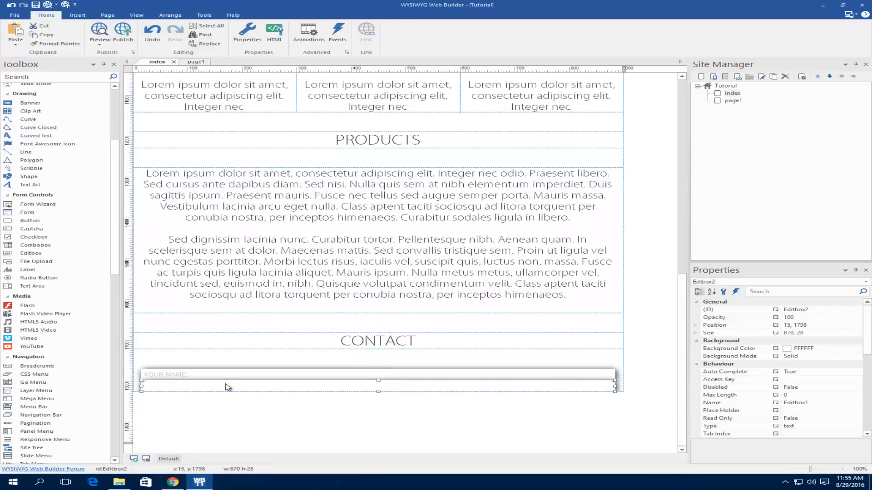
left_click(373, 196)
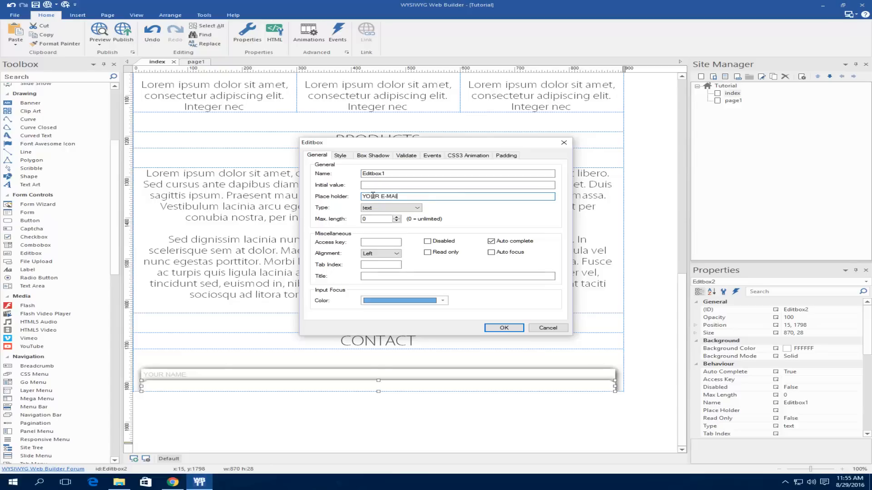
left_click(407, 156)
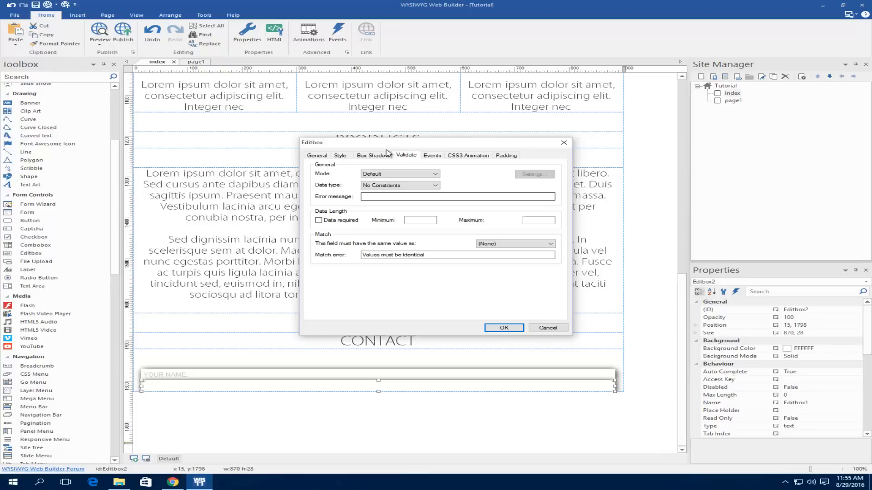
left_click(392, 187)
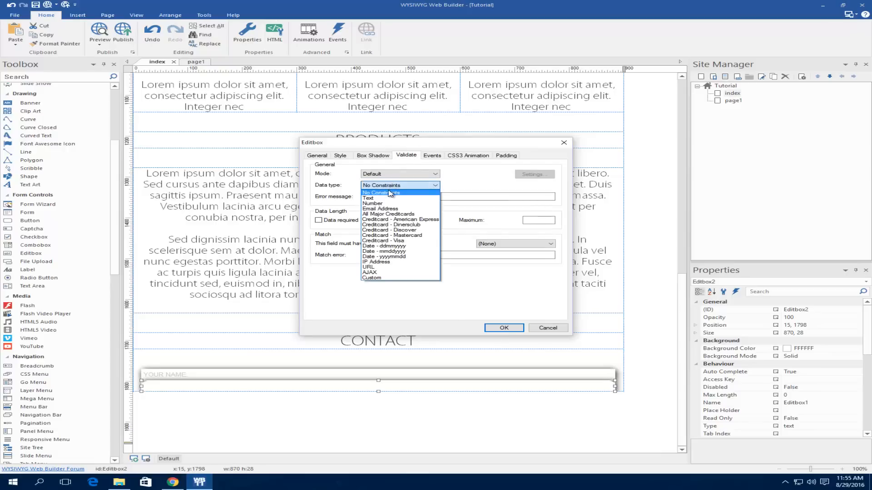
left_click(373, 210)
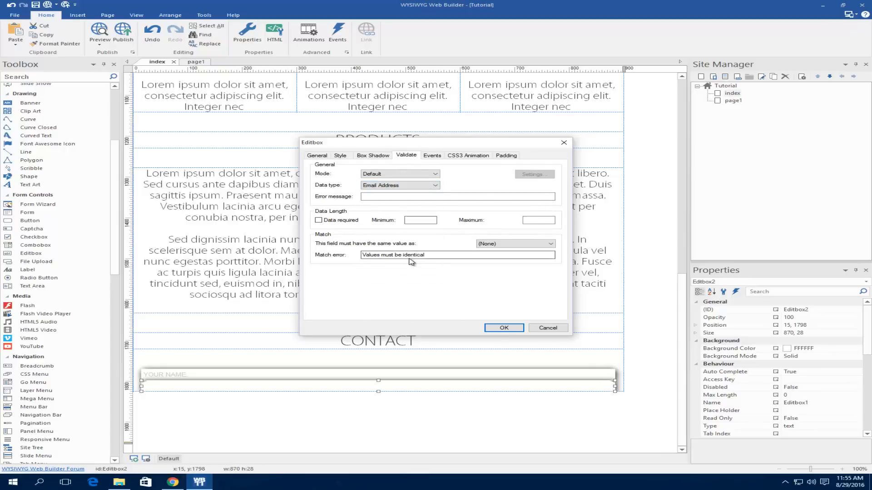
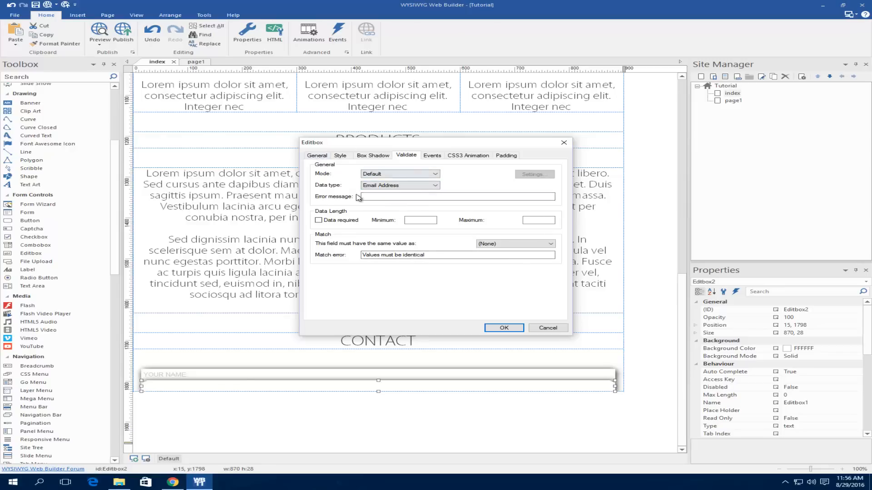
Step: Review the e-mail box's general settings, validation mode and error message options, and apply its settings
left_click(319, 156)
left_click(403, 155)
left_click(370, 175)
left_click(343, 175)
left_click(399, 197)
left_click(444, 256)
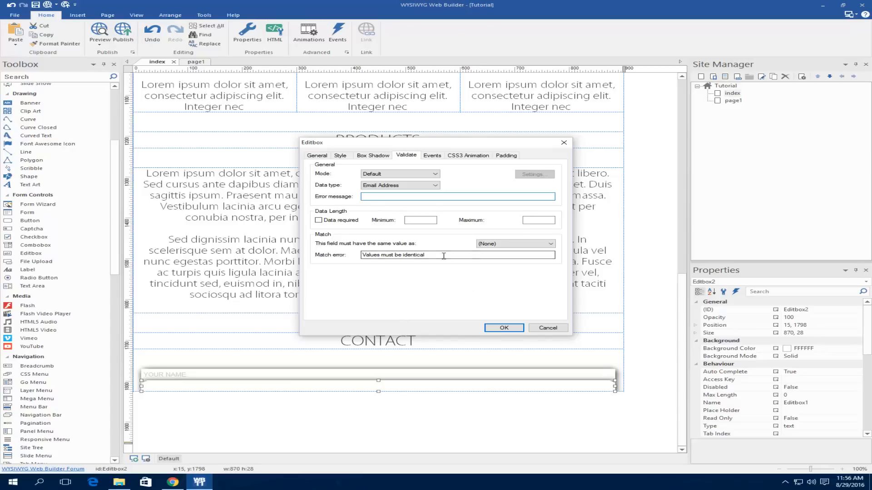
left_click(503, 327)
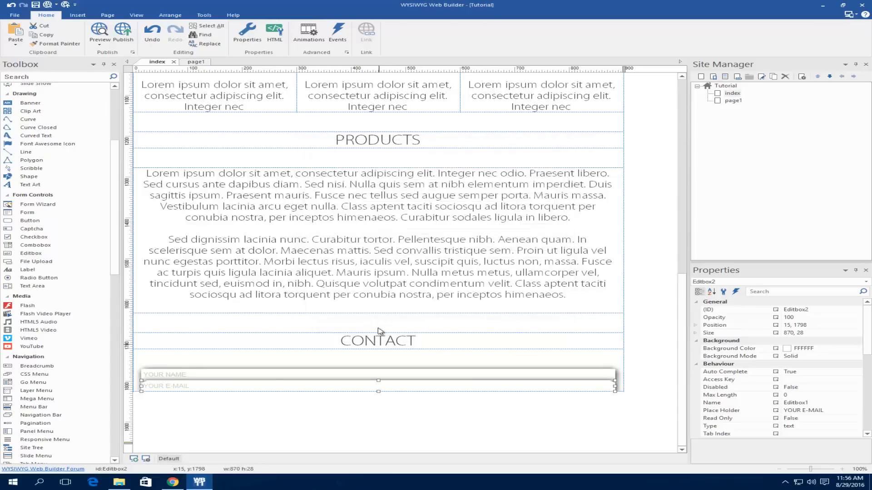
Step: Check the message field of the finished template in Chrome and place an 870 by 100 text area directly below the e-mail box
left_click(175, 482)
left_click(209, 292)
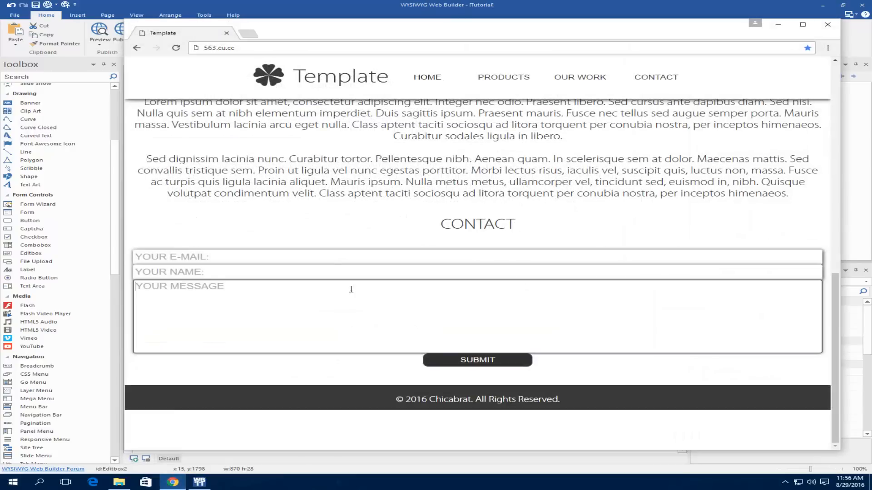
left_click(327, 242)
left_click(778, 25)
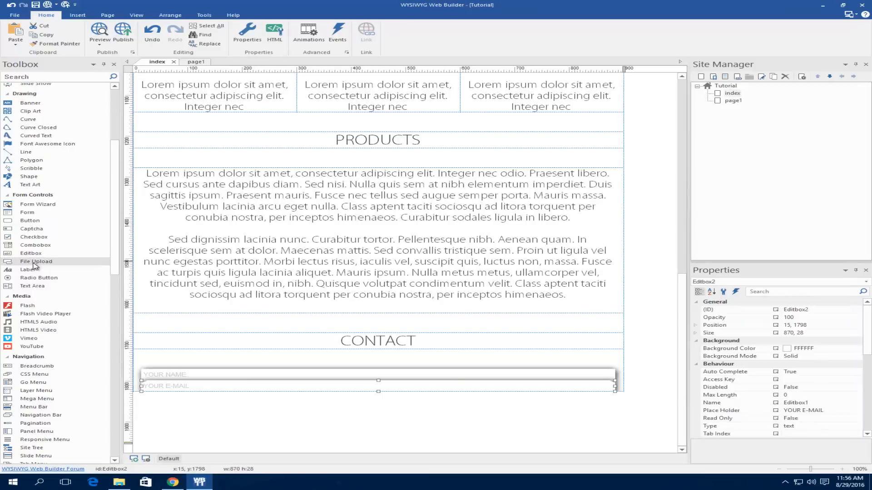
left_click_drag(36, 286, 250, 385)
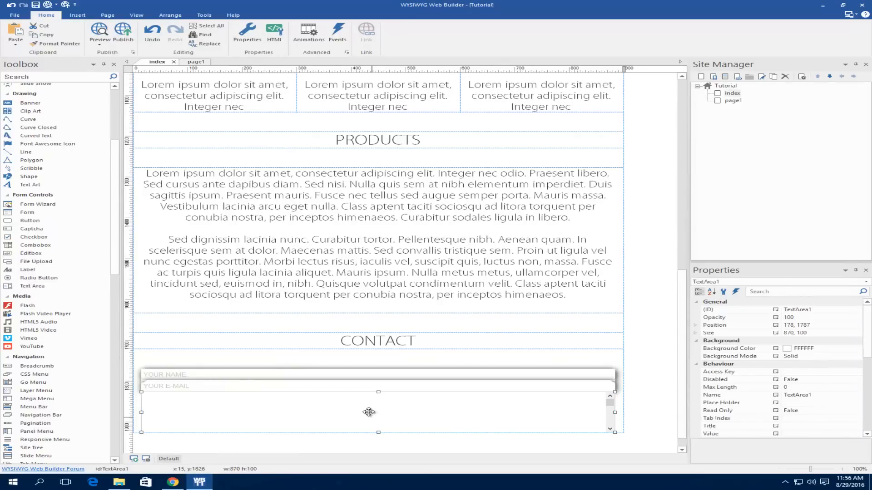
Step: Set the message text area's placeholder to "YOUR MESSAGE" and review its validation and event options
double_click(368, 412)
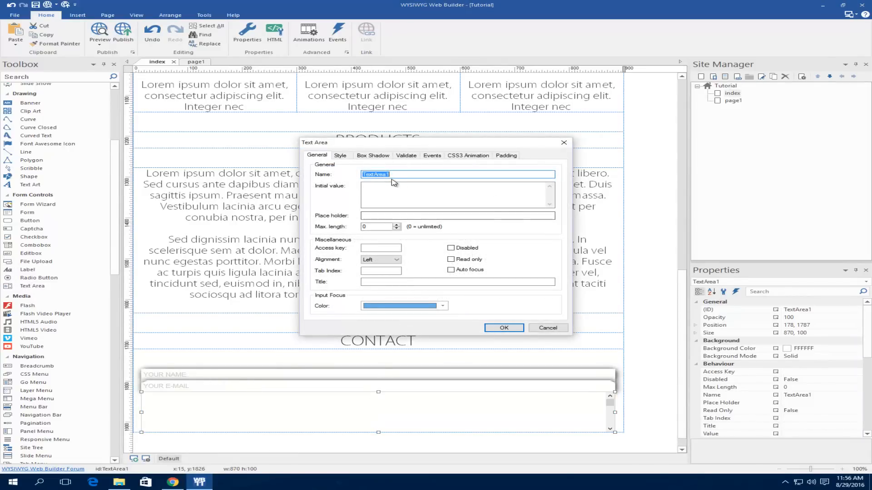
left_click(369, 216)
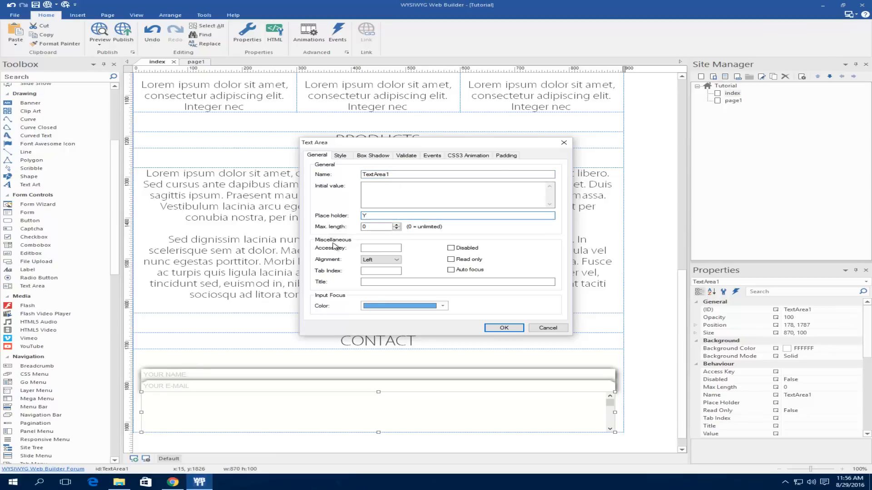
type("YOUR MESSAGE")
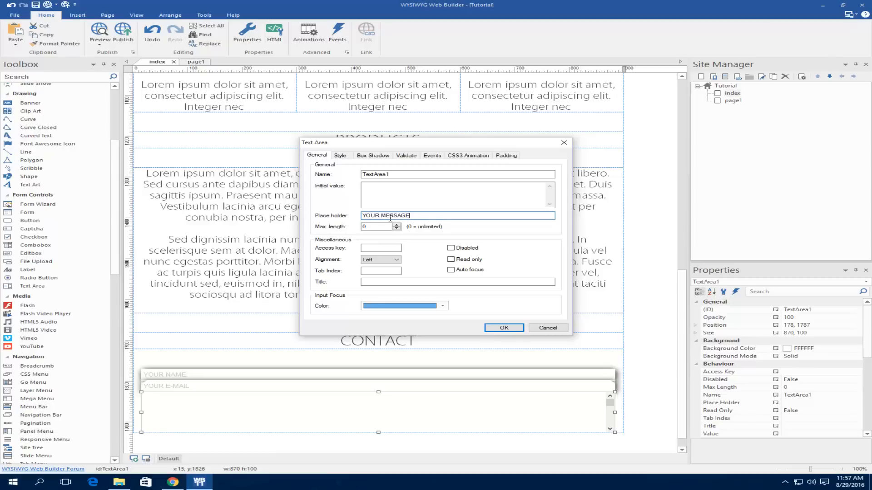
left_click(406, 155)
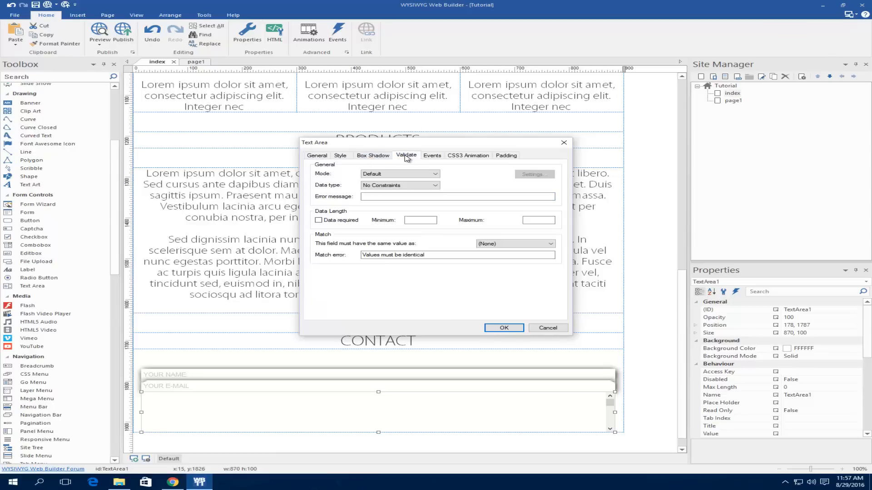
left_click(438, 157)
Step: Set the message text area's border width to 0 and its corner radius to 15
left_click(341, 155)
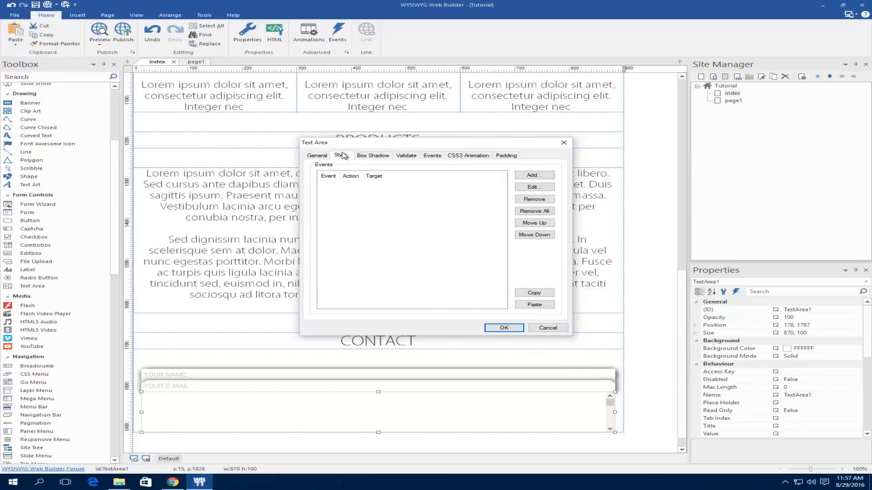
left_click_drag(532, 271, 191, 276)
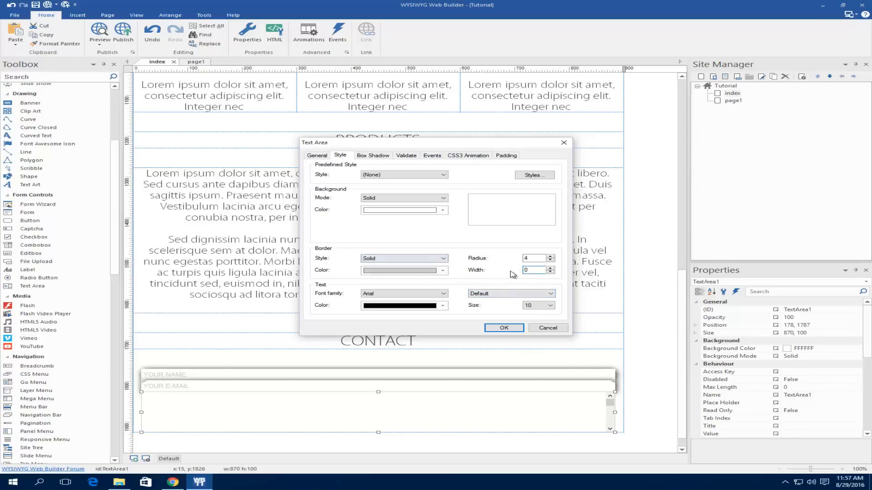
type("0")
double_click(537, 258)
type("15")
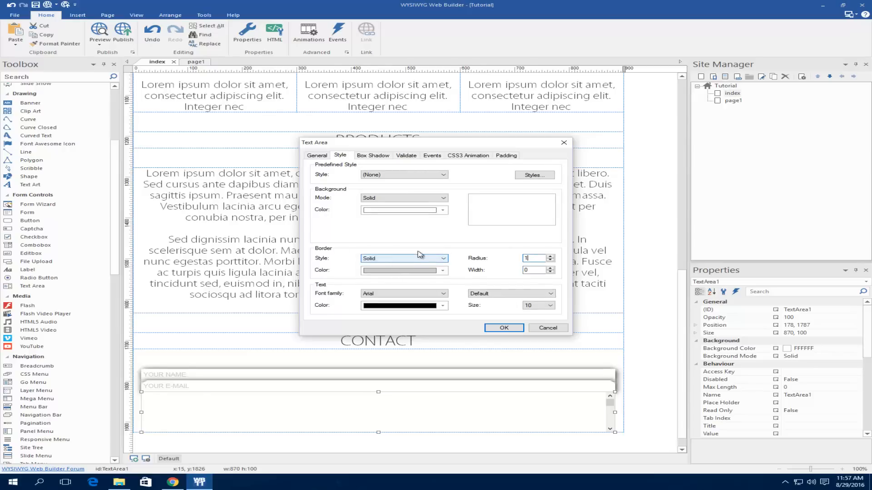
Step: Give the message text area a box shadow with blur 15 and x and y offsets of 1, and apply its settings
left_click(373, 155)
double_click(371, 175)
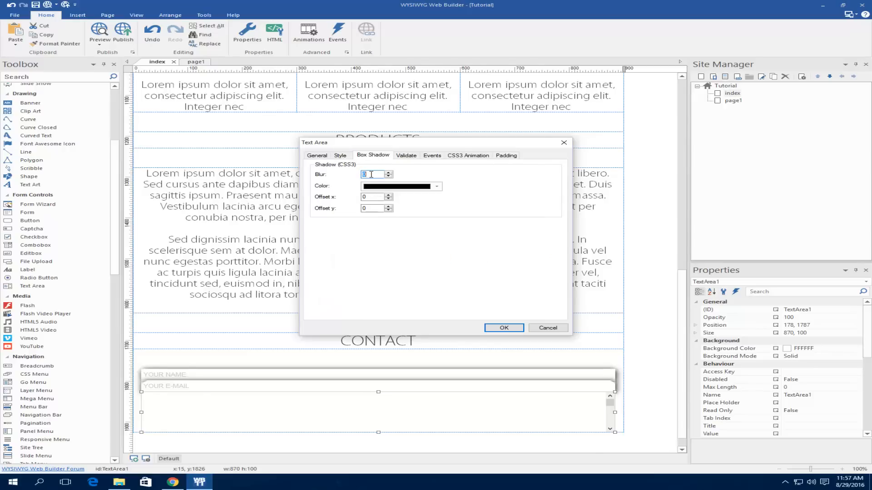
type("15")
left_click(321, 158)
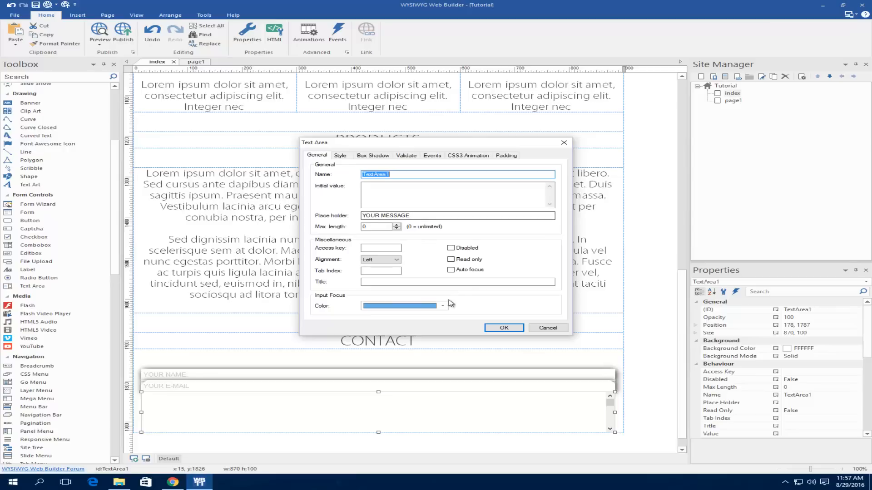
left_click(496, 328)
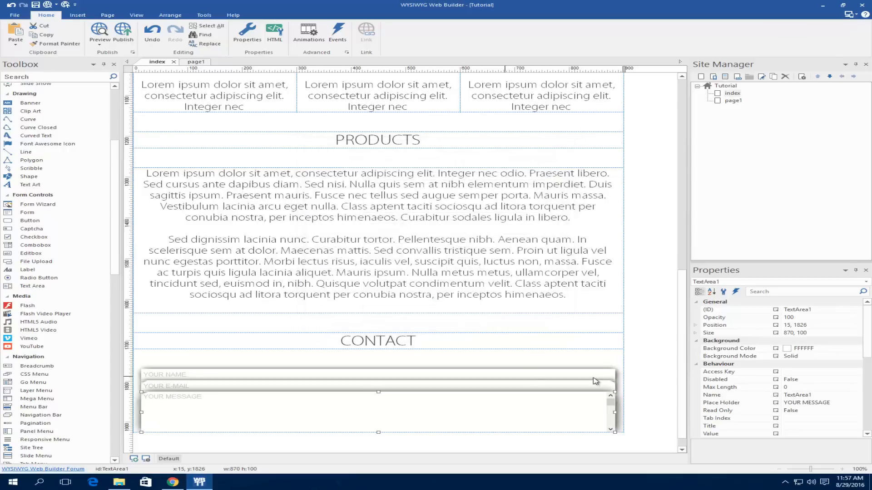
left_click(647, 386)
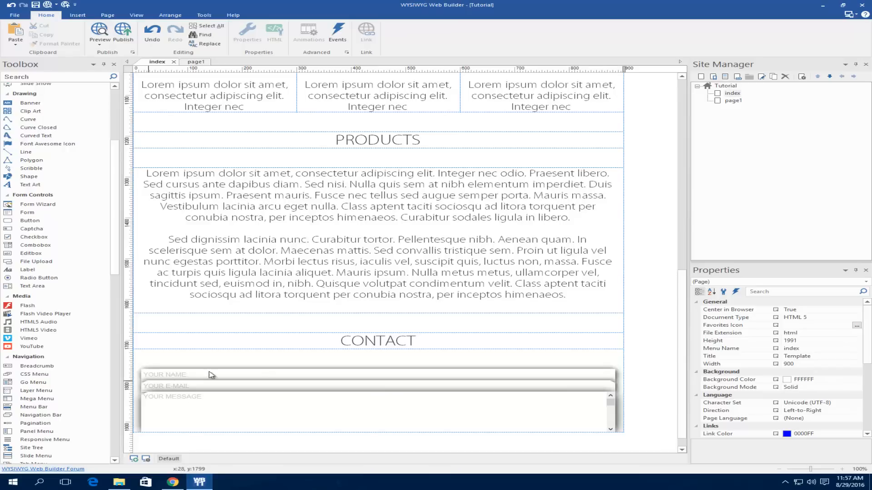
Step: Move the message text area lower and insert a text object with its sample text deleted in the gap below the e-mail box
scroll(248, 387, "down", 1)
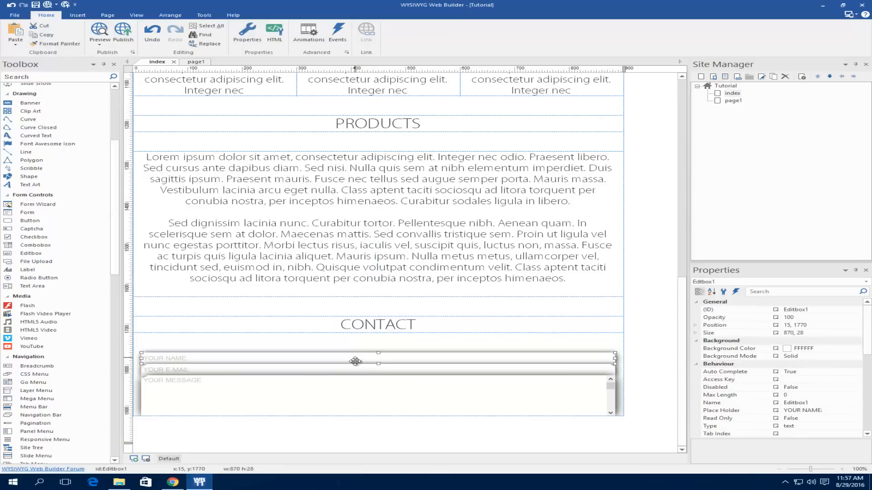
left_click_drag(342, 399, 340, 450)
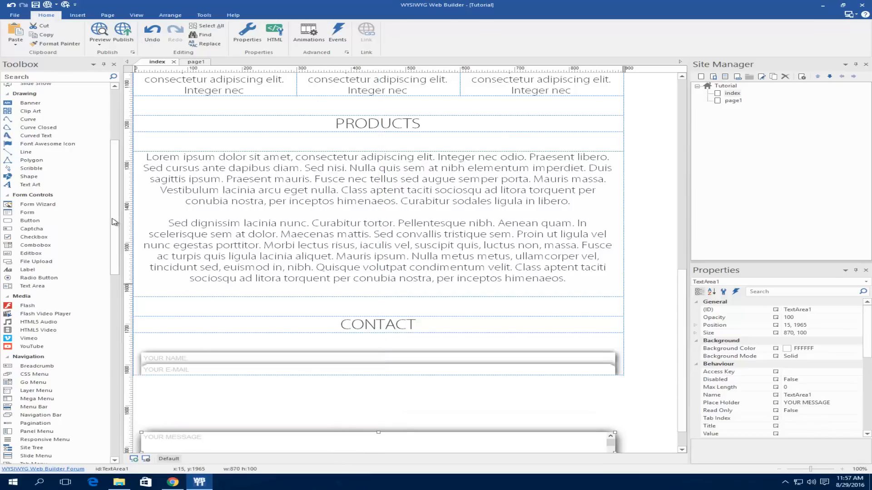
scroll(32, 137, "up", 6)
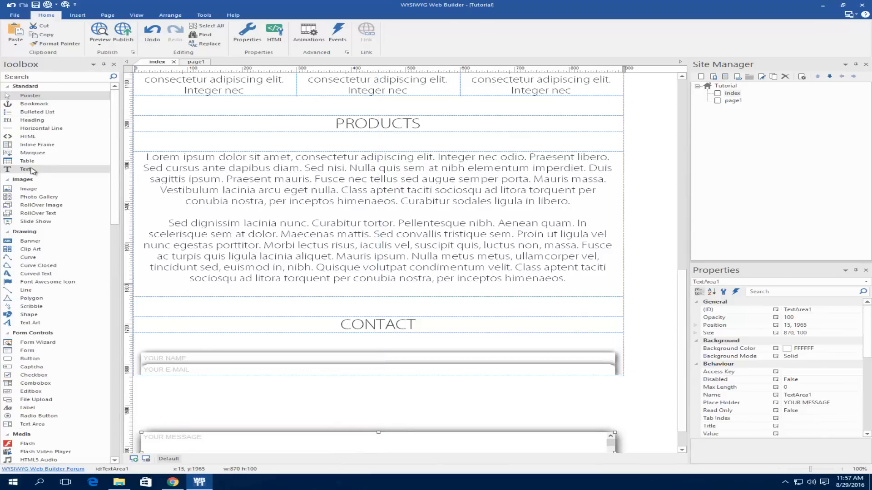
left_click_drag(35, 169, 251, 408)
double_click(252, 408)
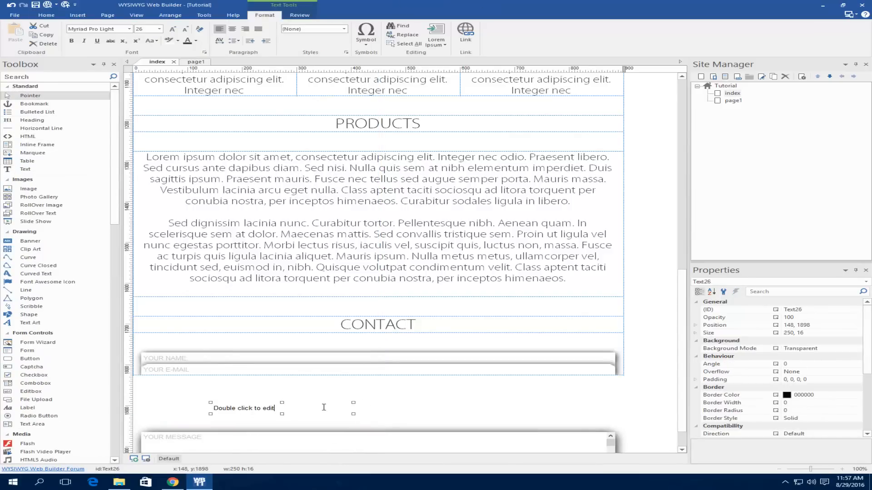
key("ctrl+a")
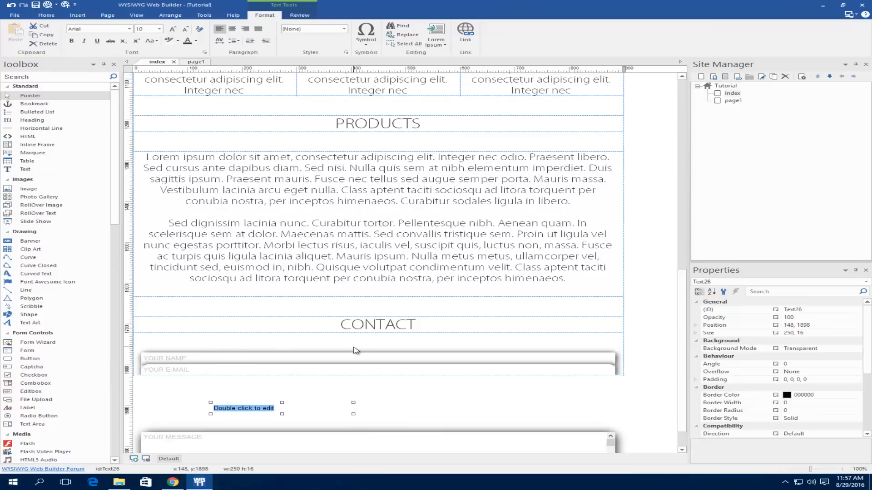
key("Delete")
left_click(316, 423)
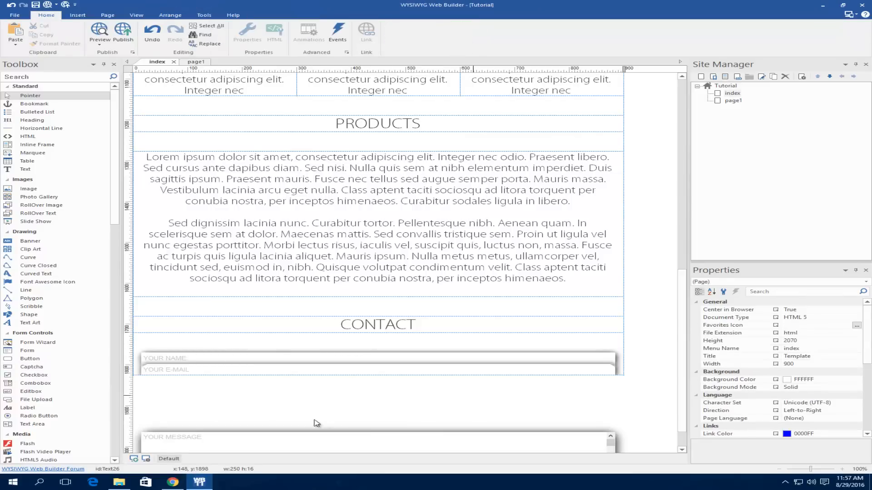
Step: Try the empty text object as a spacer row below the e-mail box, and return the message area to directly below that box
left_click(288, 410)
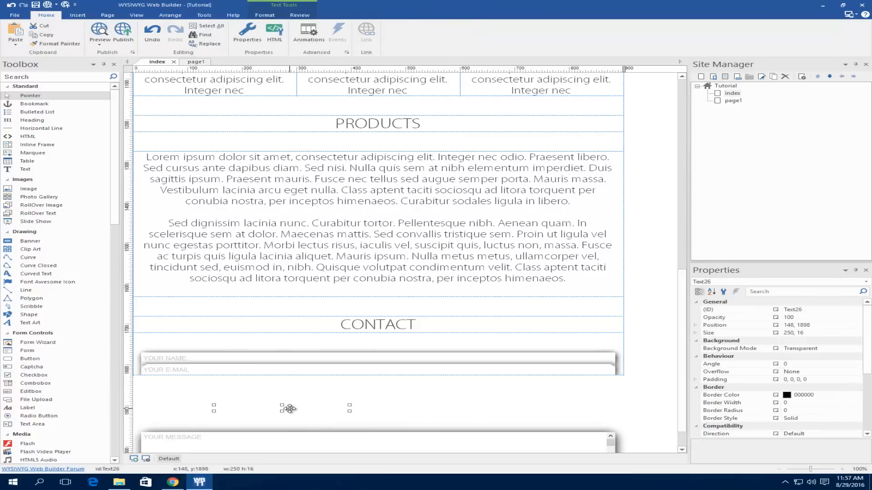
left_click_drag(289, 409, 275, 376)
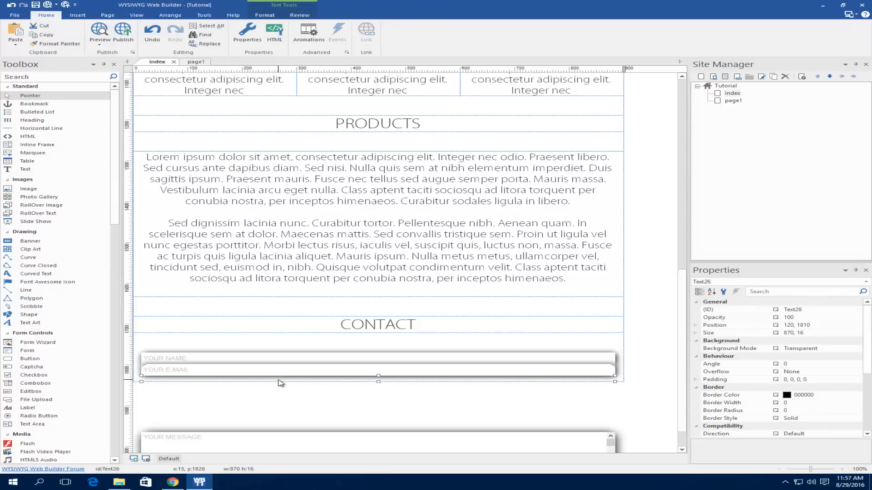
left_click(388, 416)
left_click_drag(390, 445, 386, 370)
Step: Set the name box's shadow blur to 5
double_click(203, 362)
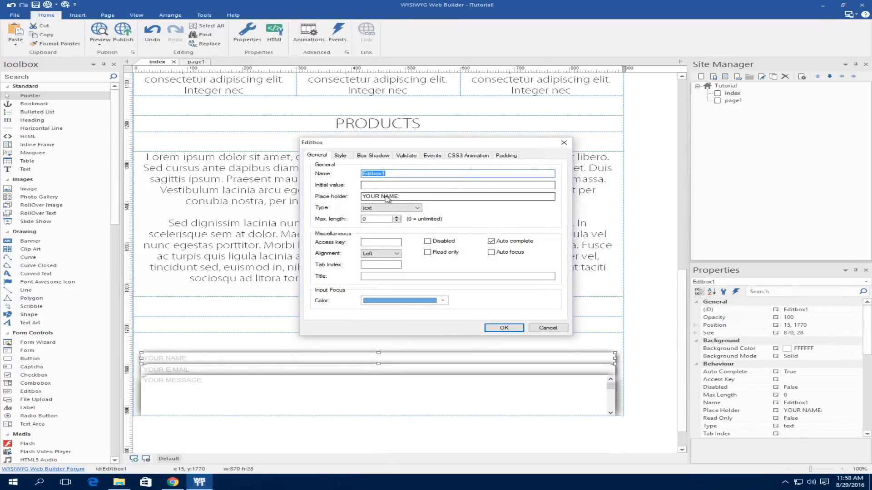
left_click(341, 155)
left_click(370, 158)
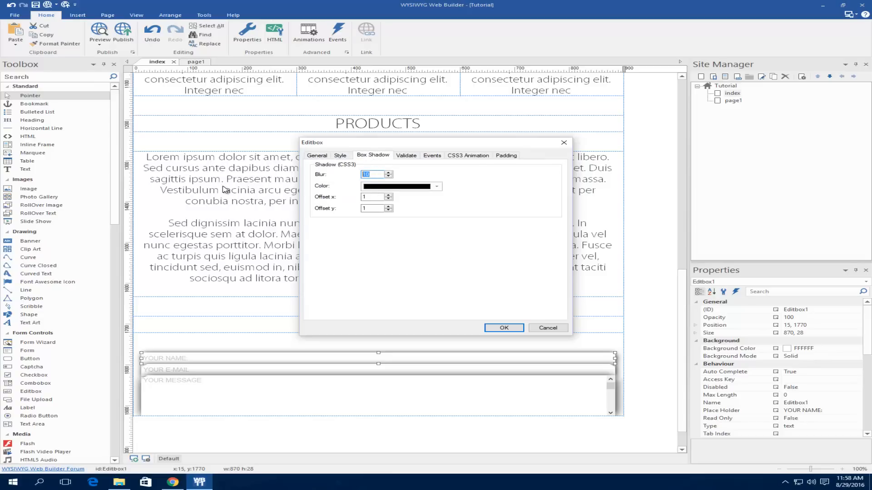
type("5")
left_click(500, 327)
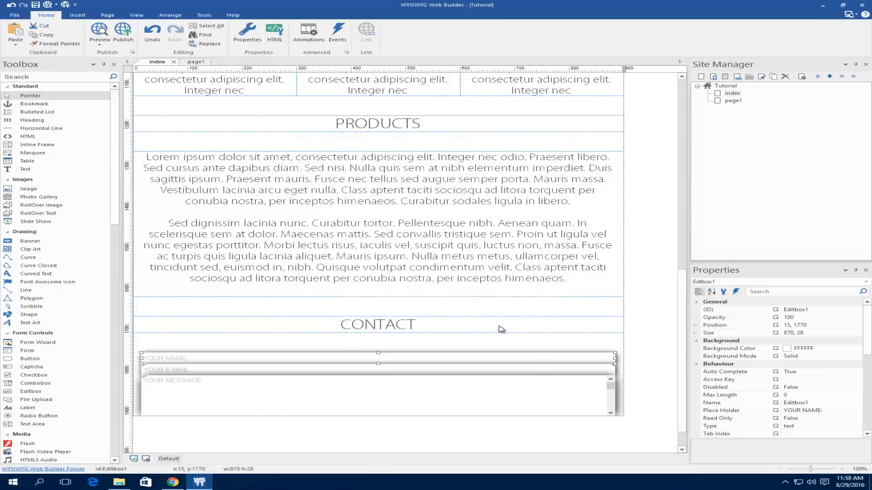
Step: Reduce the e-mail box's shadow blur to match the name box
left_click(397, 370)
double_click(413, 361)
left_click(373, 155)
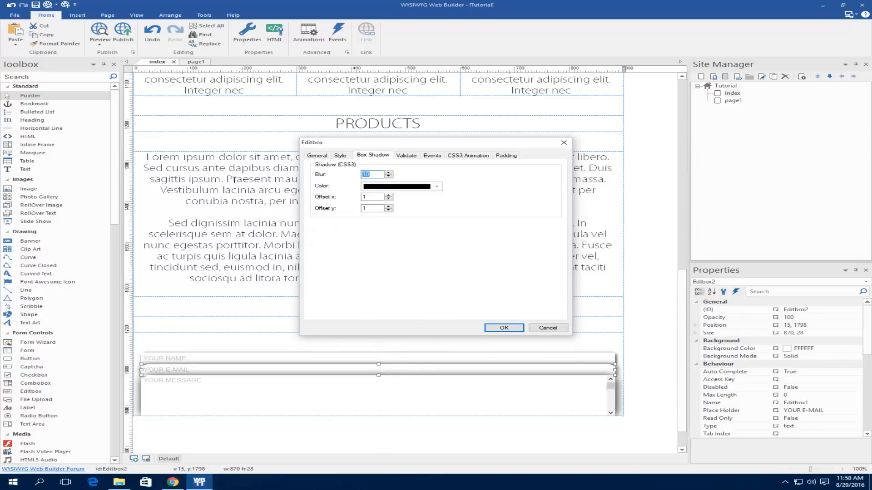
left_click(504, 328)
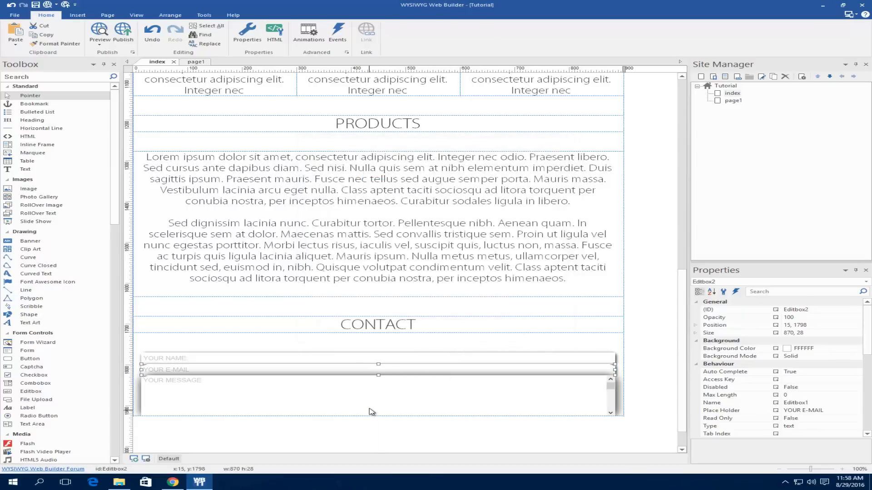
Step: Set the message text area's shadow blur to 5, keeping both offsets at 1
left_click(379, 395)
double_click(379, 395)
left_click(370, 157)
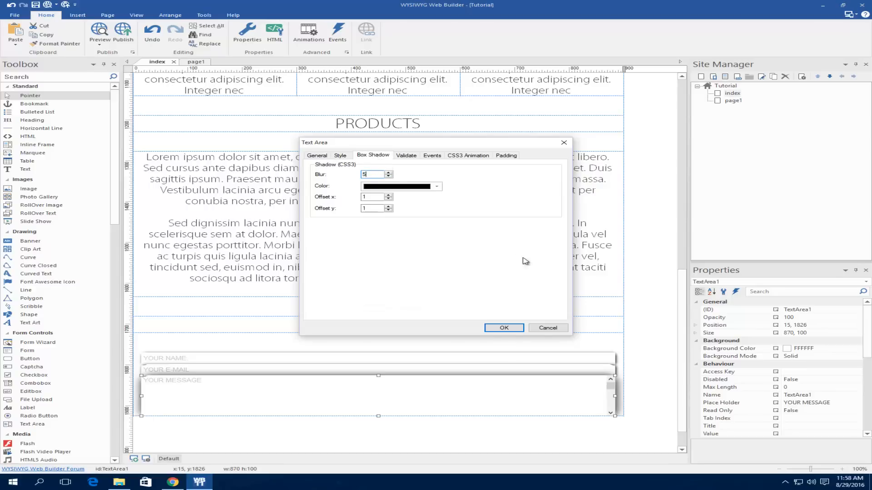
left_click(505, 328)
scroll(500, 351, "down", 1)
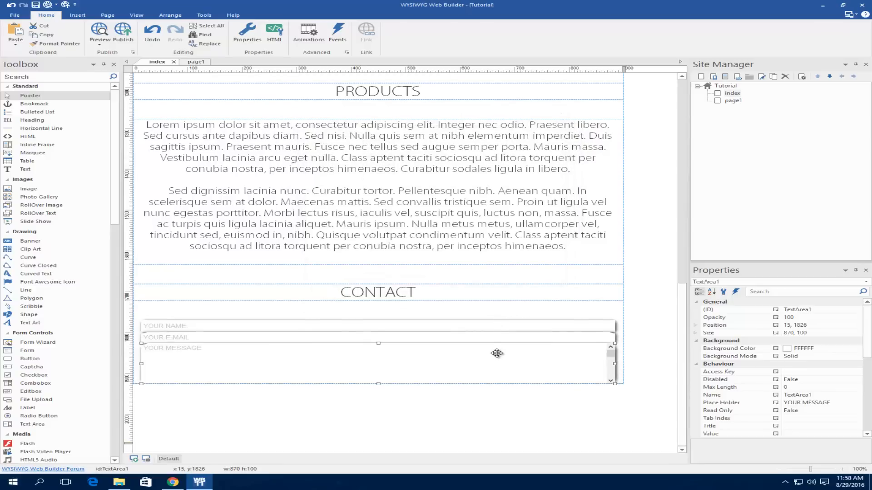
left_click(540, 425)
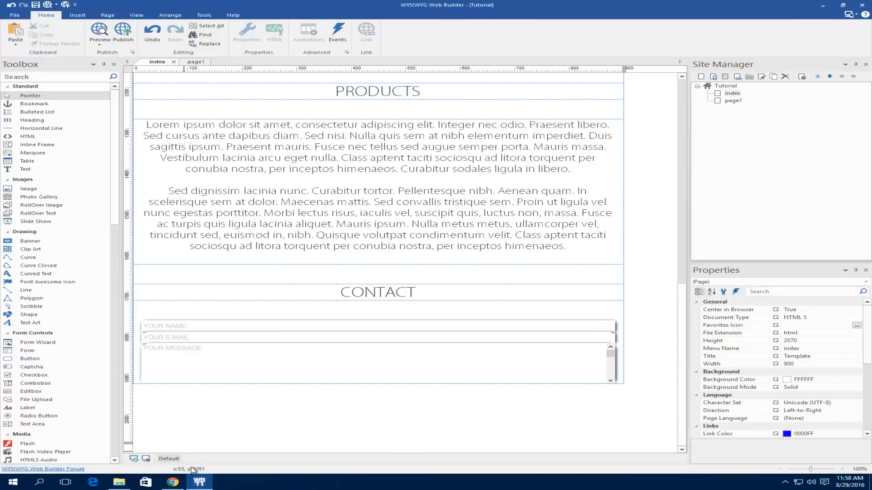
Step: Check the finished template's submit button in Chrome and place a 201 by 43 button centred below the message area
left_click(173, 482)
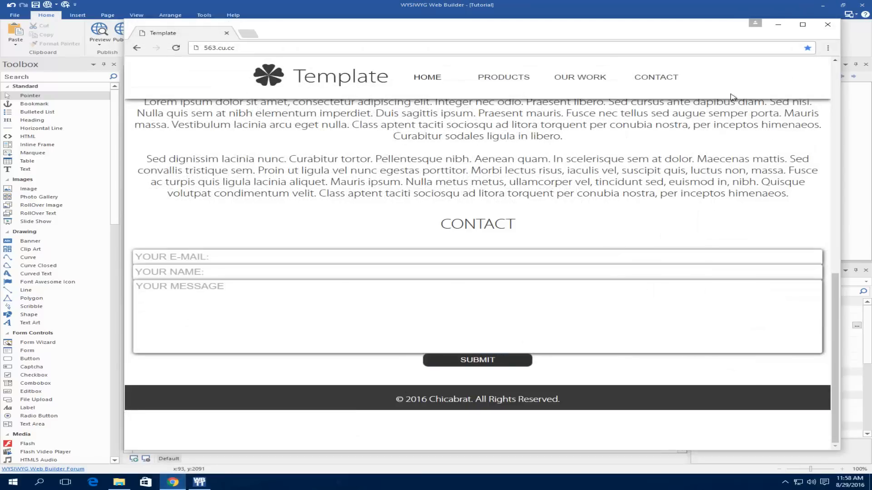
left_click(778, 24)
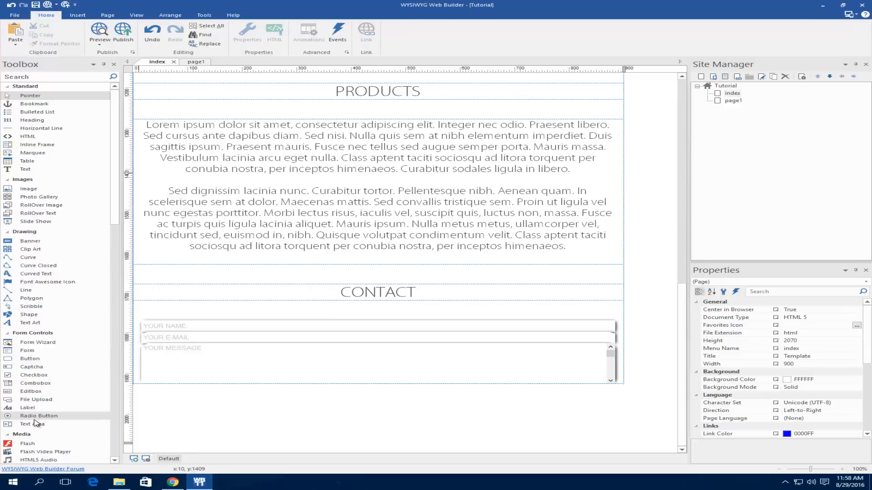
left_click_drag(29, 359, 382, 406)
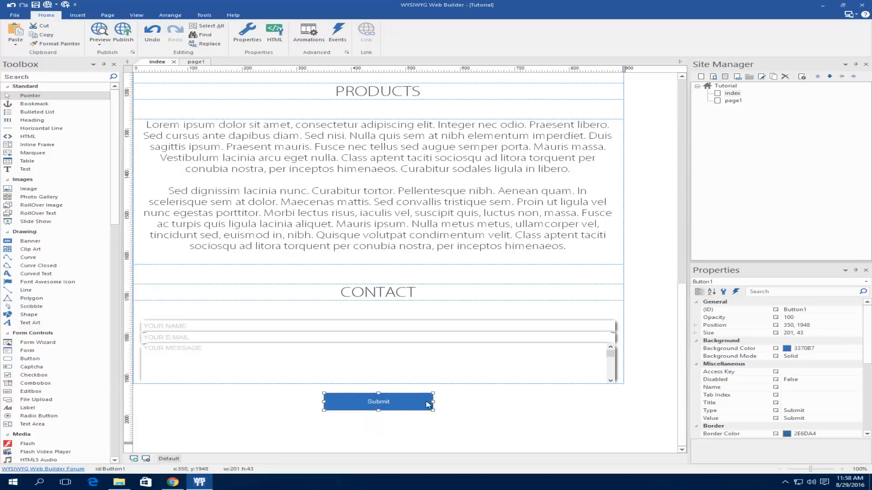
Step: Set the Submit button's solid background colour to the dark grey 393939 from the recent colours
double_click(428, 404)
left_click(345, 156)
left_click(382, 158)
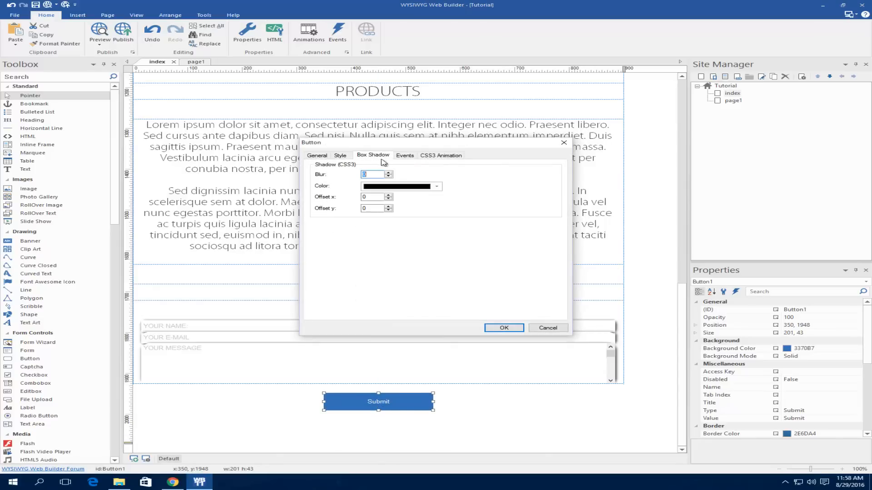
left_click(340, 156)
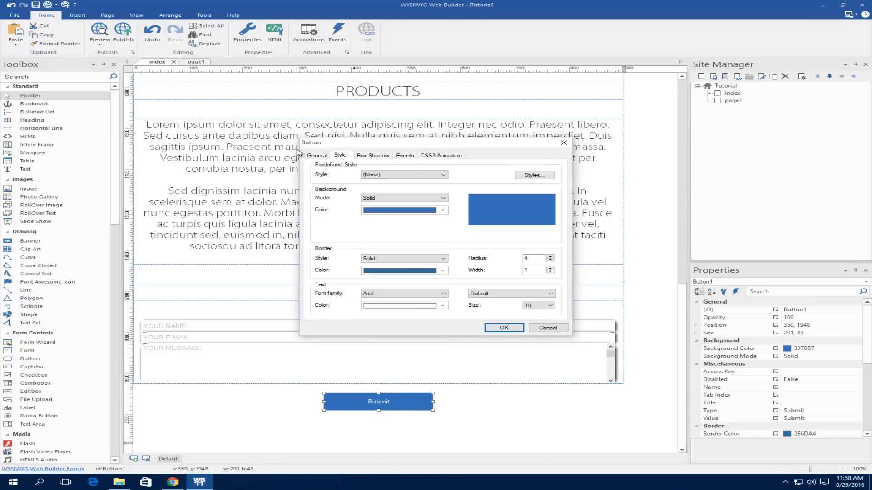
left_click(318, 155)
left_click(342, 155)
left_click(400, 210)
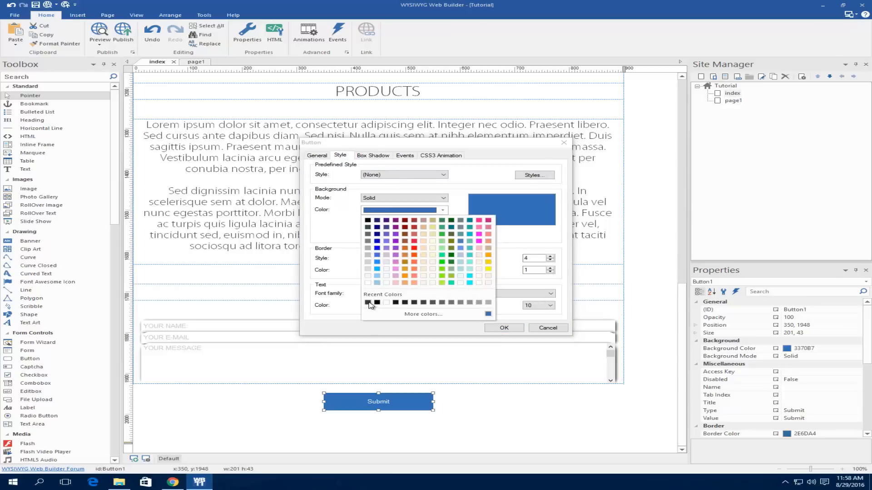
left_click(376, 303)
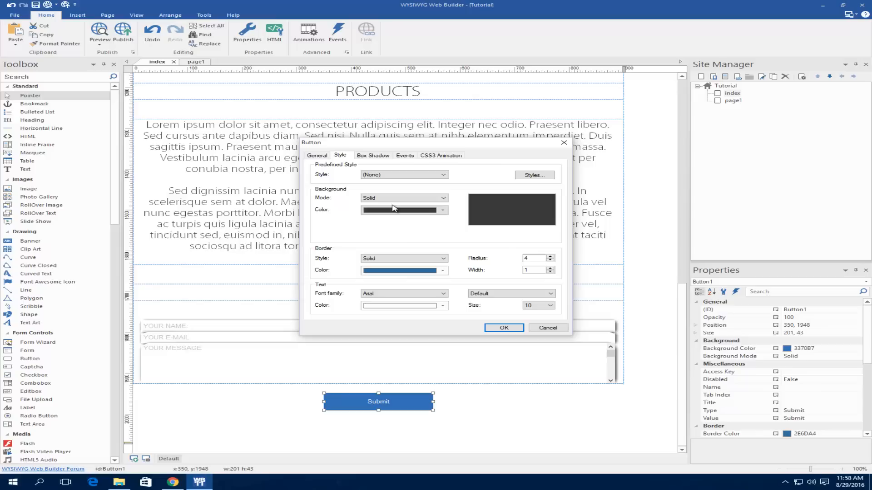
Step: Set the Submit button's border width to 0 and its corner radius to 15
left_click(540, 273)
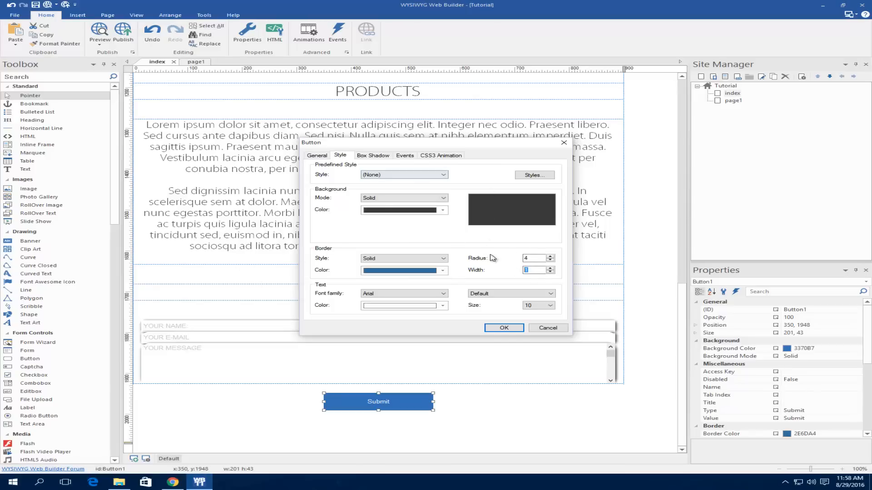
type("0")
key("shift+Tab")
left_click(498, 328)
left_click(463, 394)
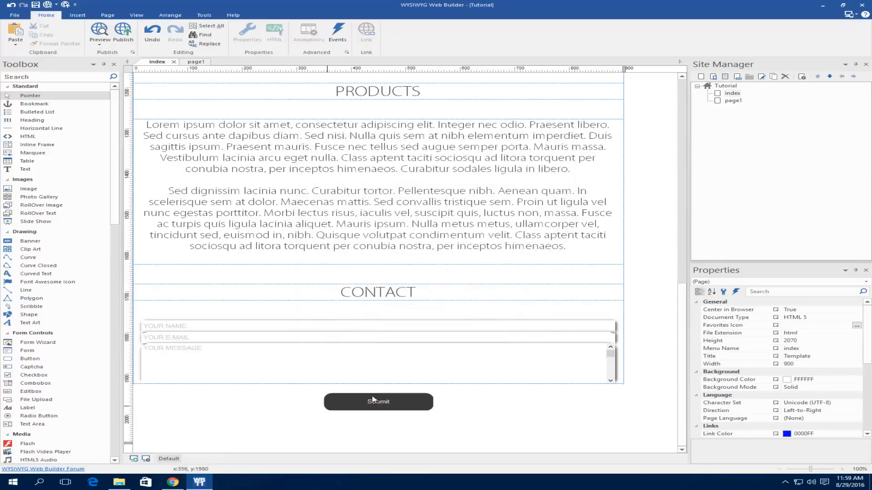
Step: Resize the Submit button to about 201 by 46, positioned at about 350, 1943 below the message area
double_click(347, 398)
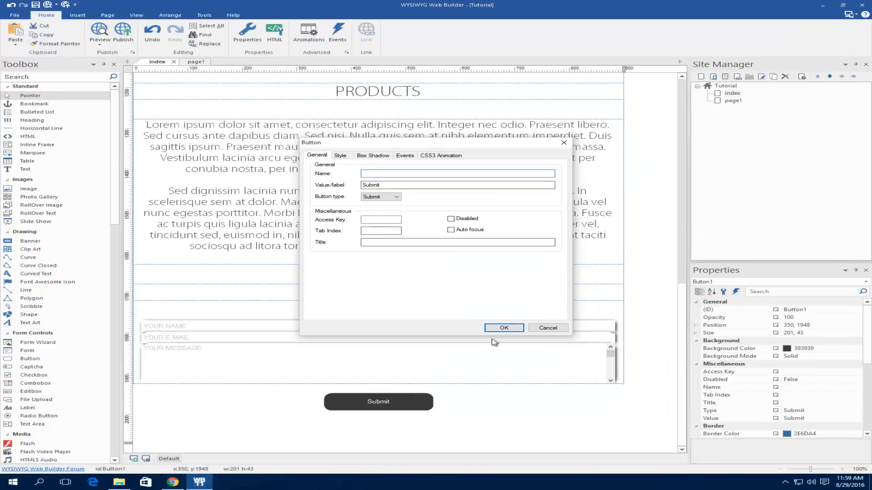
left_click(504, 328)
left_click_drag(377, 411, 380, 403)
left_click(382, 422)
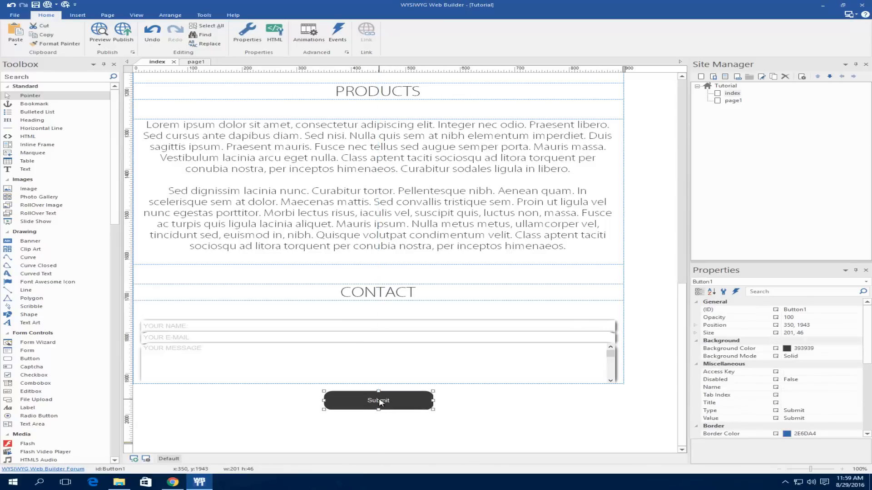
Step: Check the finished template's submit button in Chrome and change the button's label to "SUBMIT"
double_click(379, 402)
left_click(172, 482)
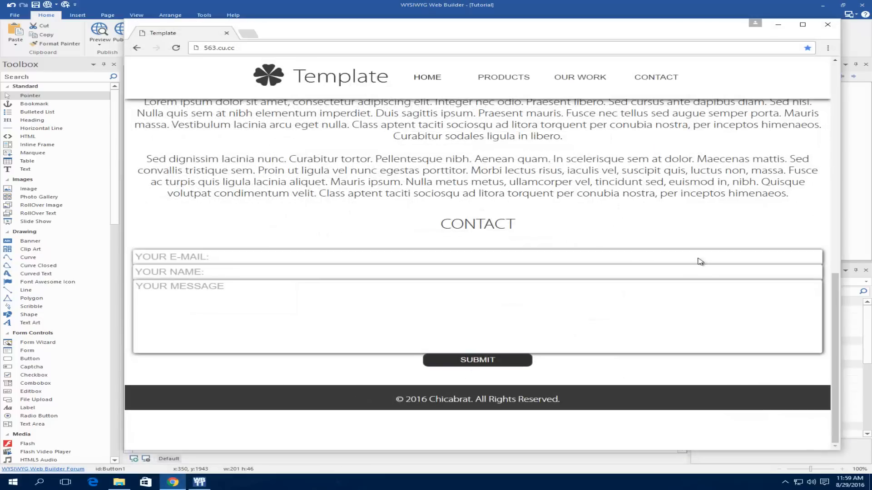
left_click(777, 27)
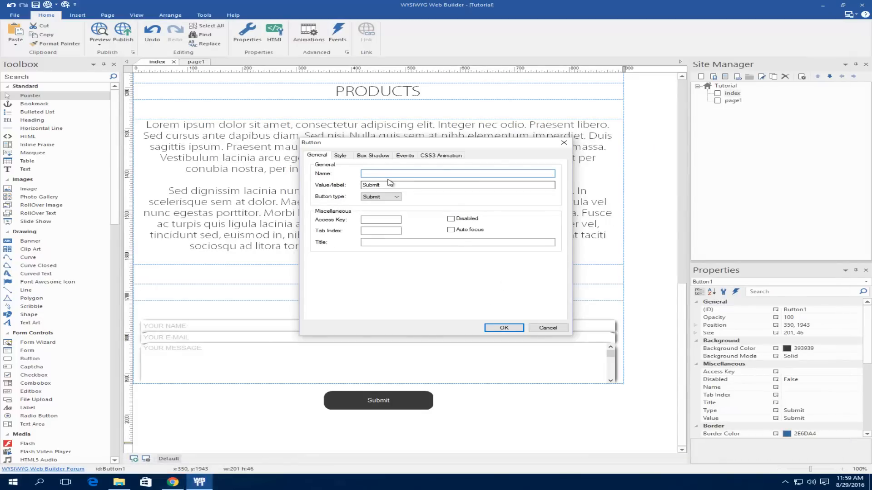
left_click_drag(388, 184, 259, 188)
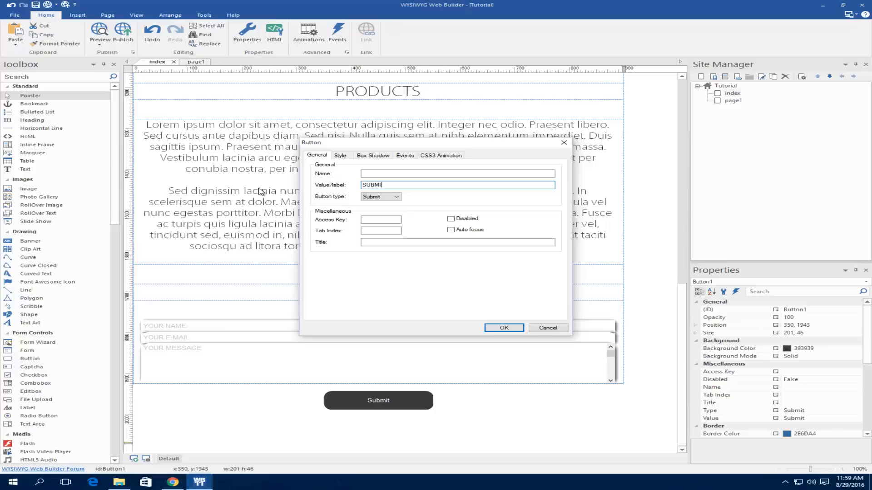
type("SUBMIT")
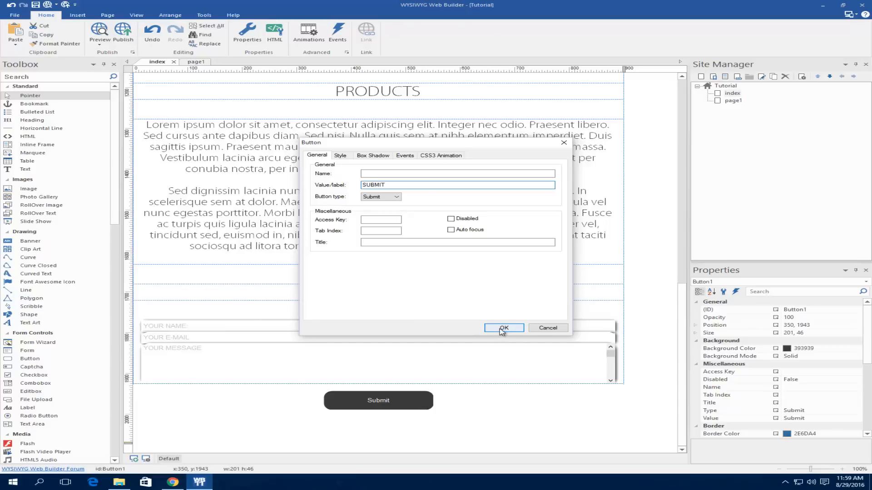
Step: Set the SUBMIT button's text size to 14
left_click(340, 155)
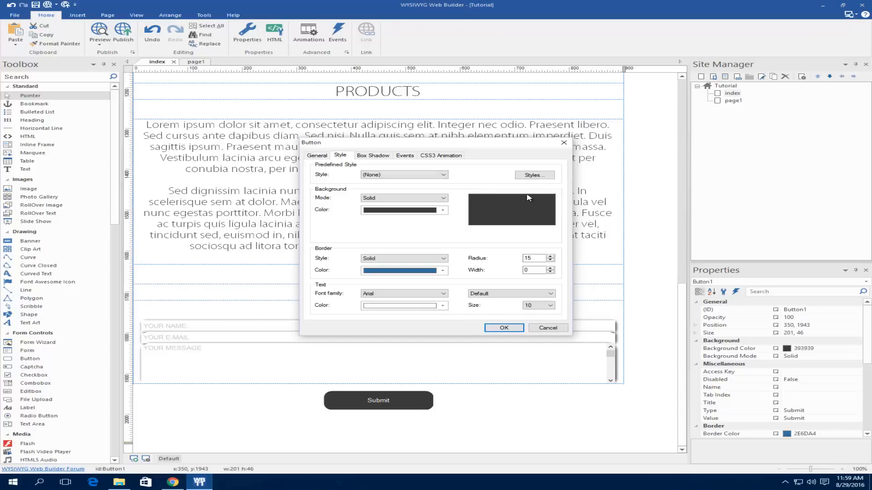
left_click(548, 305)
left_click(530, 339)
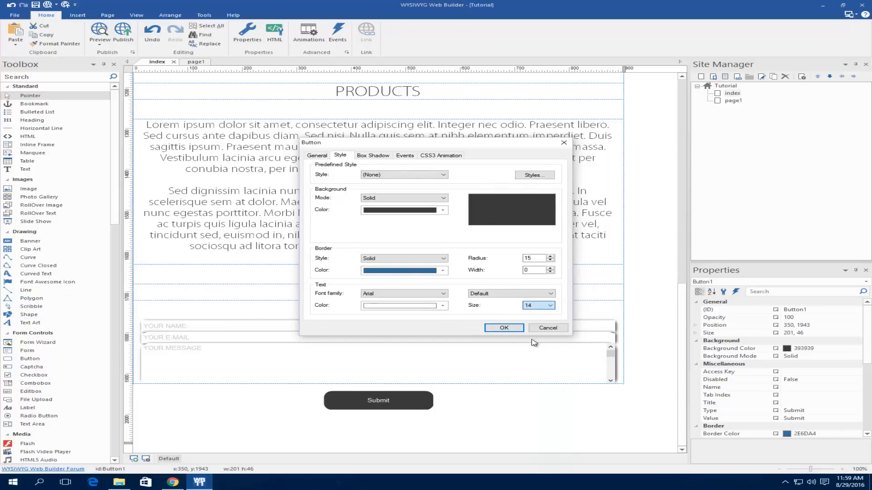
left_click(513, 329)
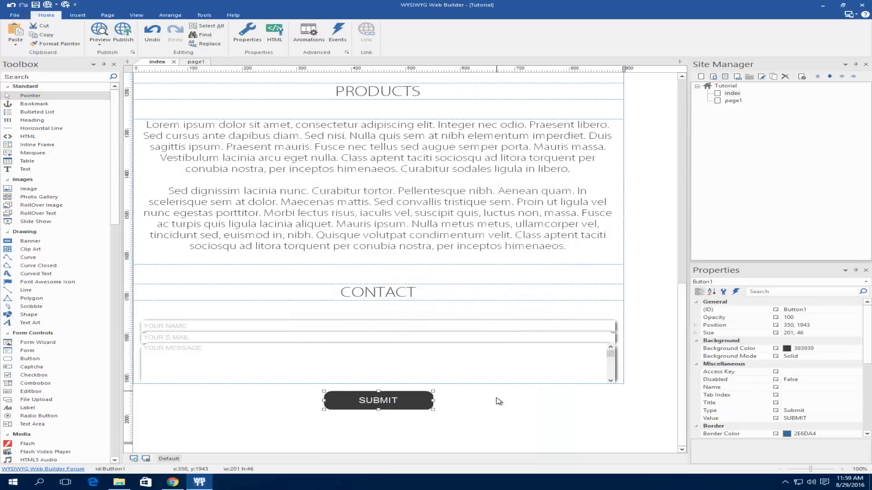
Step: Move the SUBMIT button into the contact layout grid under the message area and centre the grid column's content
left_click_drag(427, 400, 416, 380)
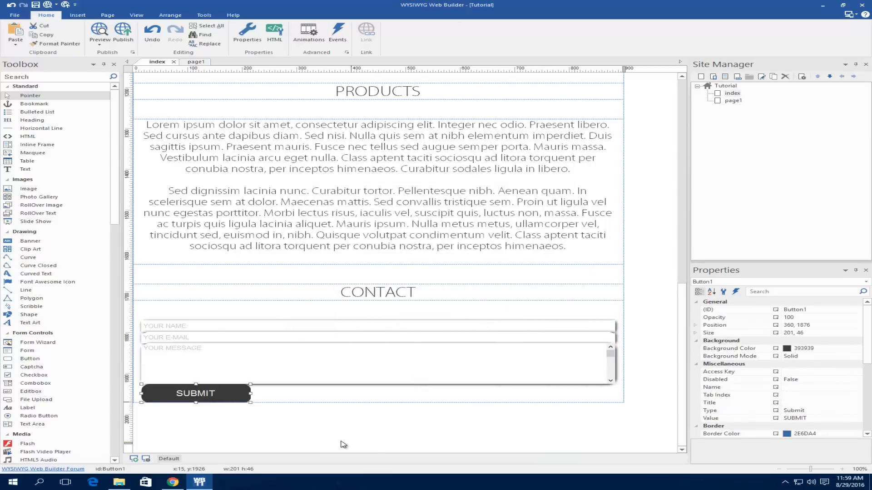
double_click(350, 397)
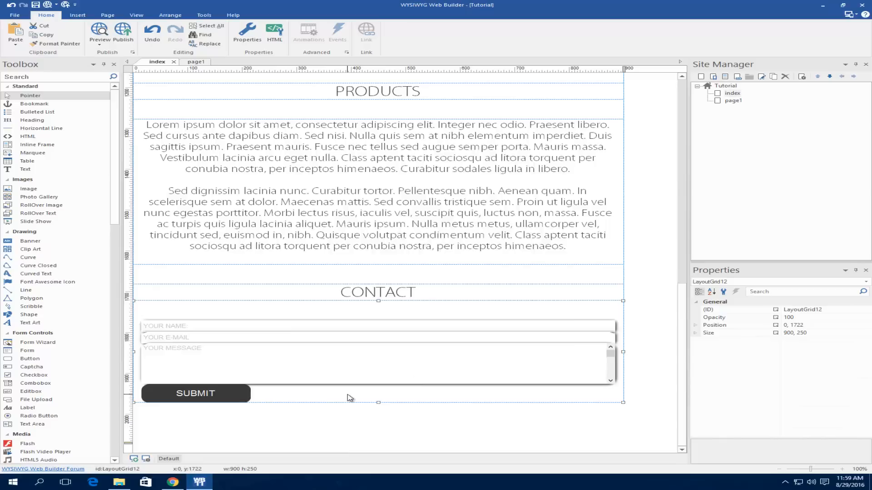
left_click(437, 187)
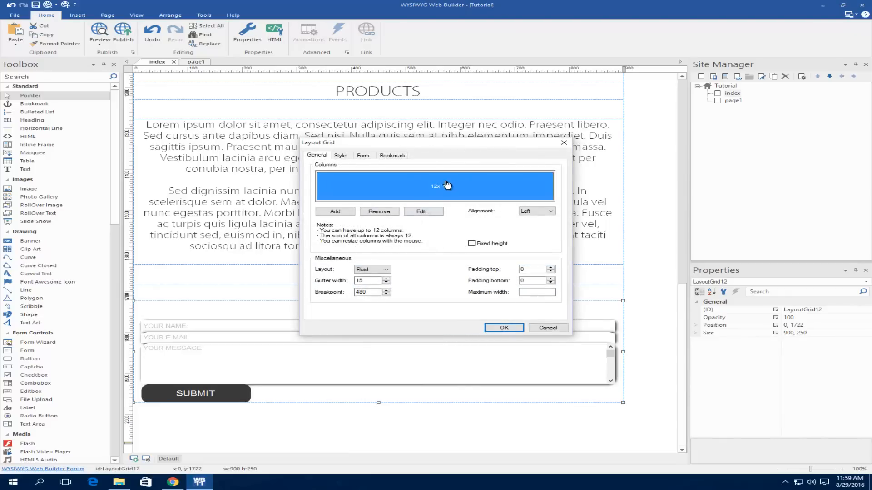
left_click(529, 211)
left_click(526, 223)
left_click(503, 328)
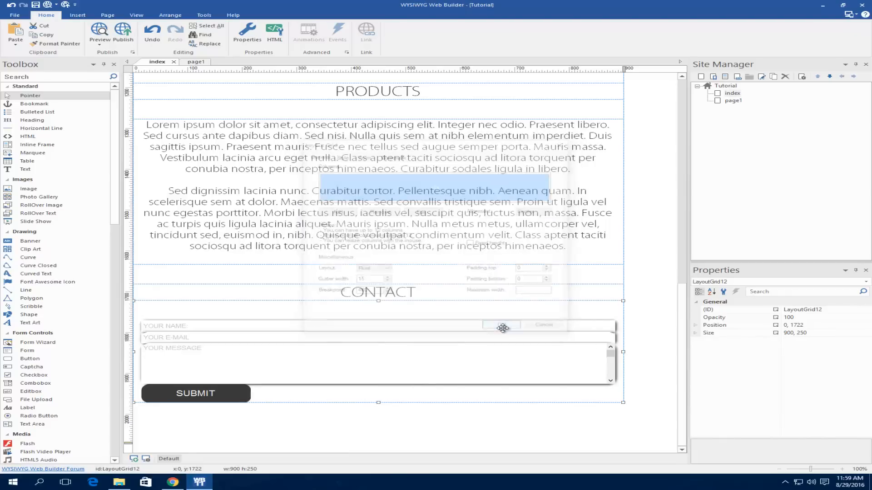
left_click(434, 431)
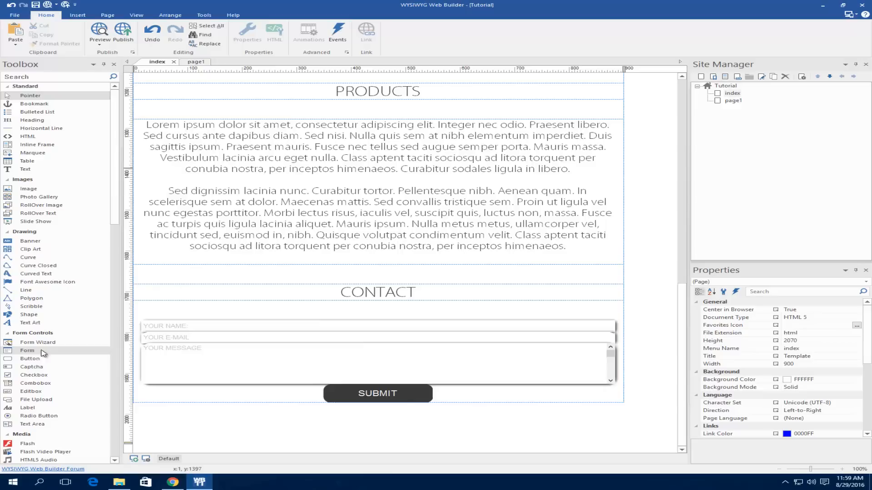
left_click_drag(33, 352, 439, 439)
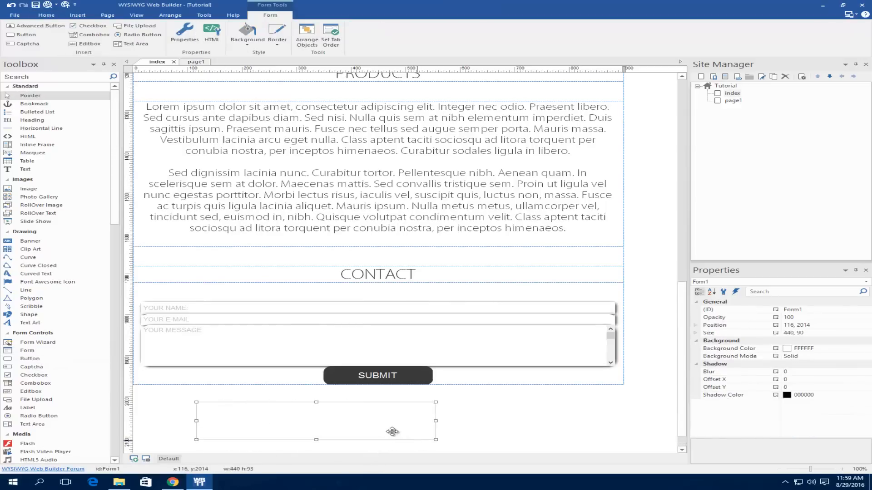
left_click_drag(476, 336, 411, 411)
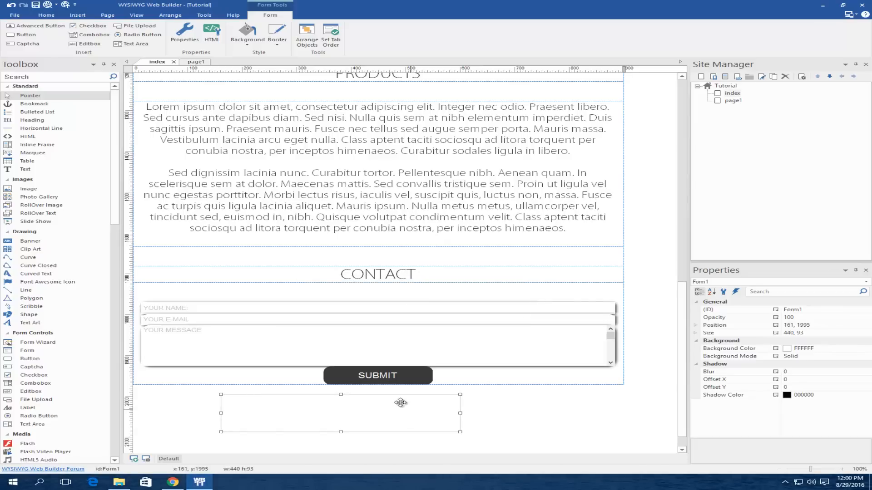
left_click(549, 376)
double_click(566, 291)
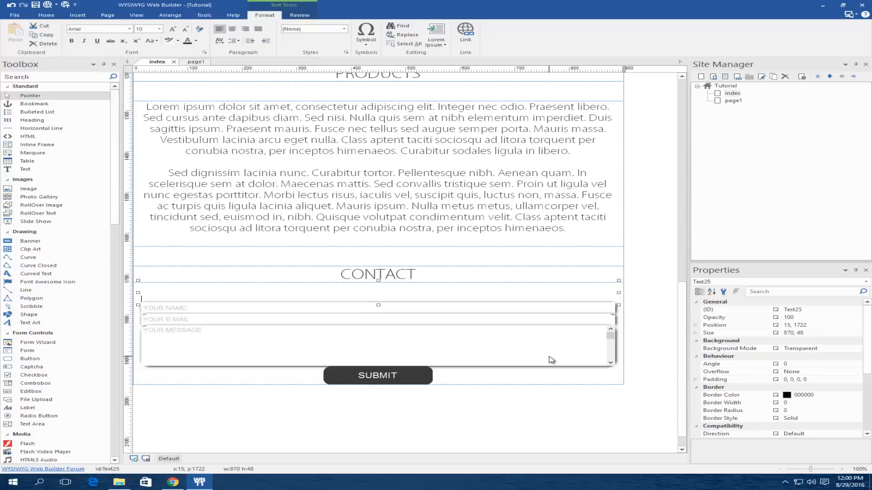
Step: Enable the form on the contact layout grid and make it use the built-in PHP form processor script
double_click(623, 383)
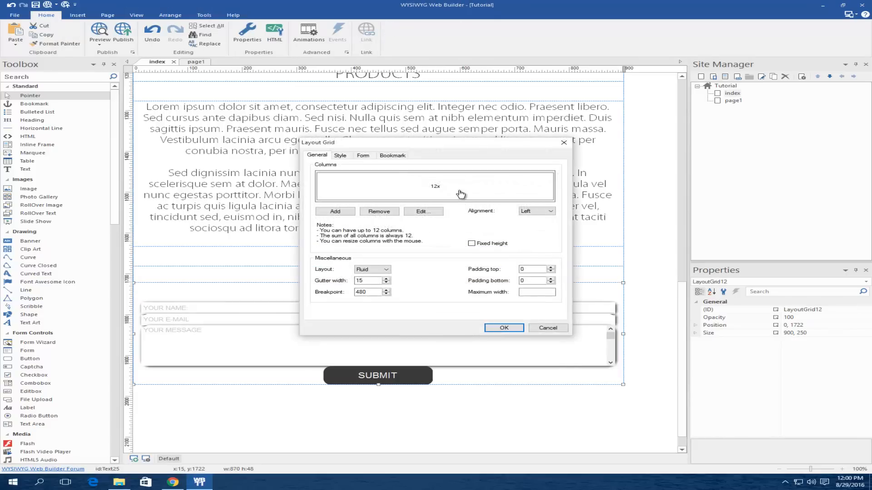
left_click(368, 157)
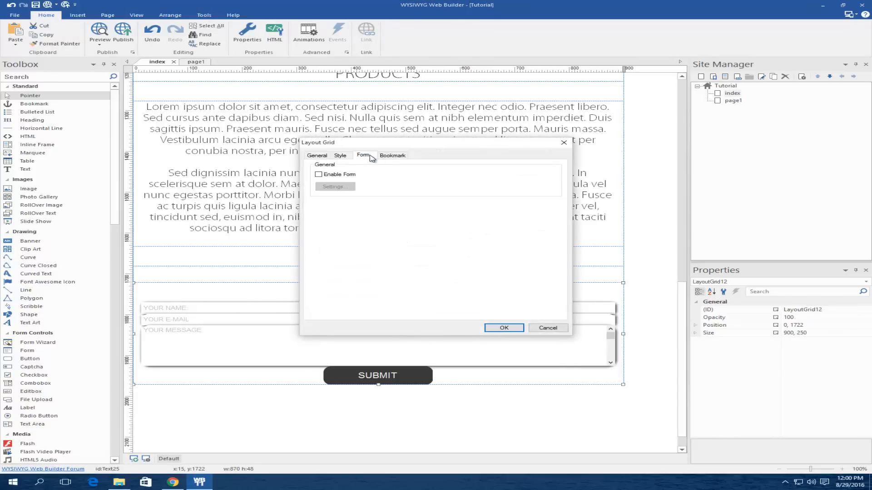
left_click(318, 174)
left_click(335, 187)
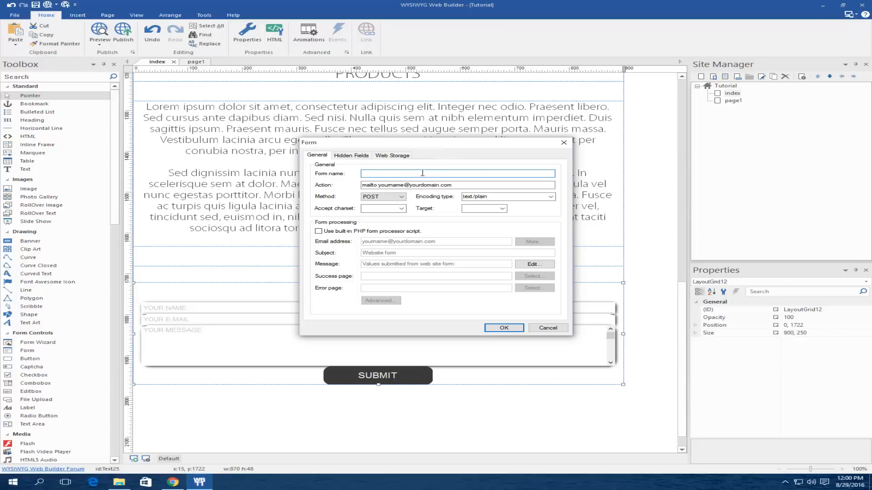
left_click(319, 232)
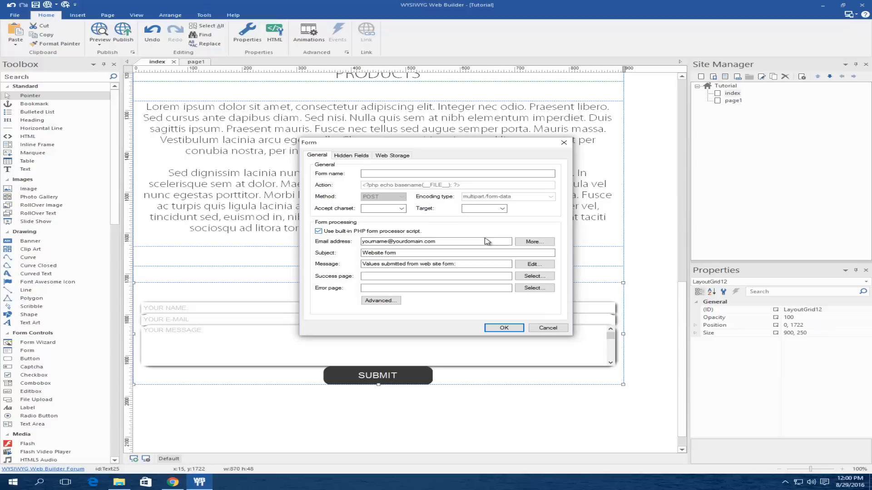
Step: Set the form's e-mail subject to "Contact"
left_click_drag(488, 241, 360, 243)
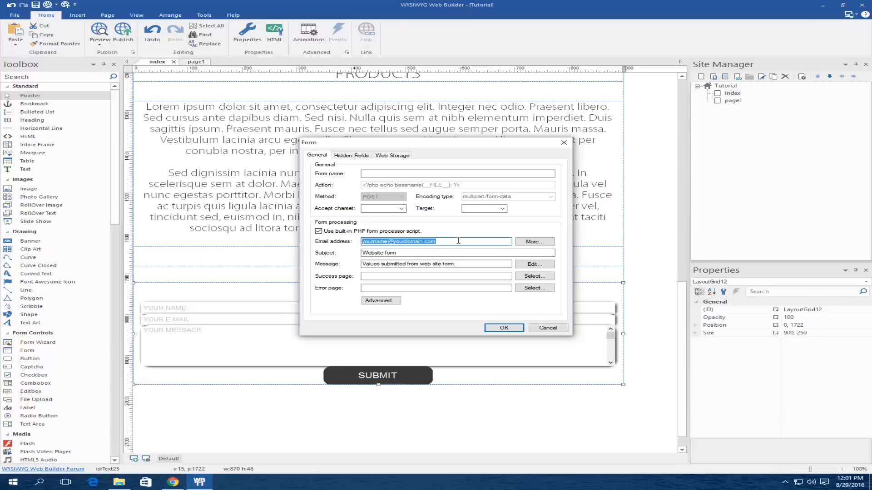
key("Tab")
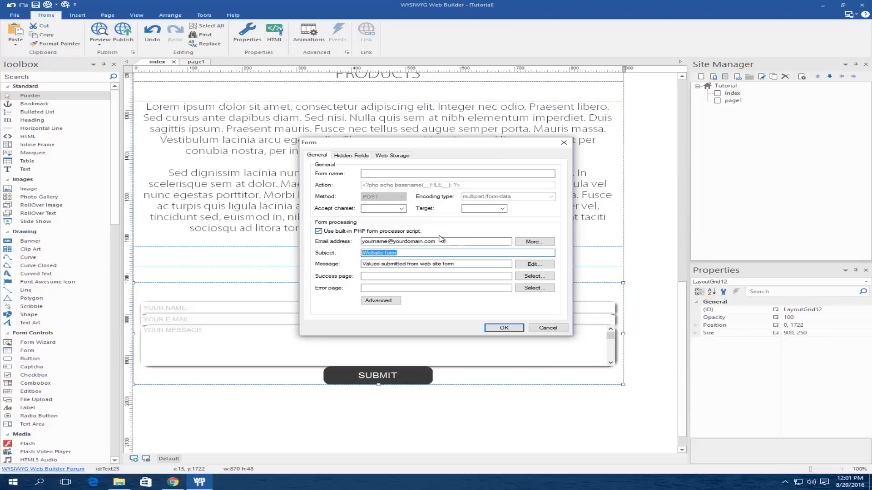
left_click(414, 253)
left_click_drag(389, 256, 347, 259)
type("CONTACT")
key("BackSpace")
key("BackSpace")
key("BackSpace")
key("BackSpace")
key("BackSpace")
key("BackSpace")
key("BackSpace")
type("Contact")
Step: Check the form's message editor and its success and error page fields, and accept the form settings
left_click(535, 265)
left_click(550, 187)
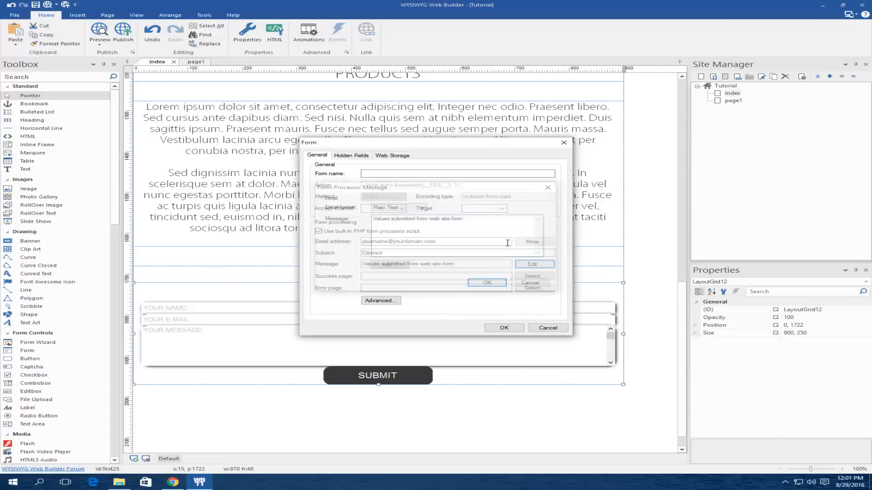
left_click(390, 276)
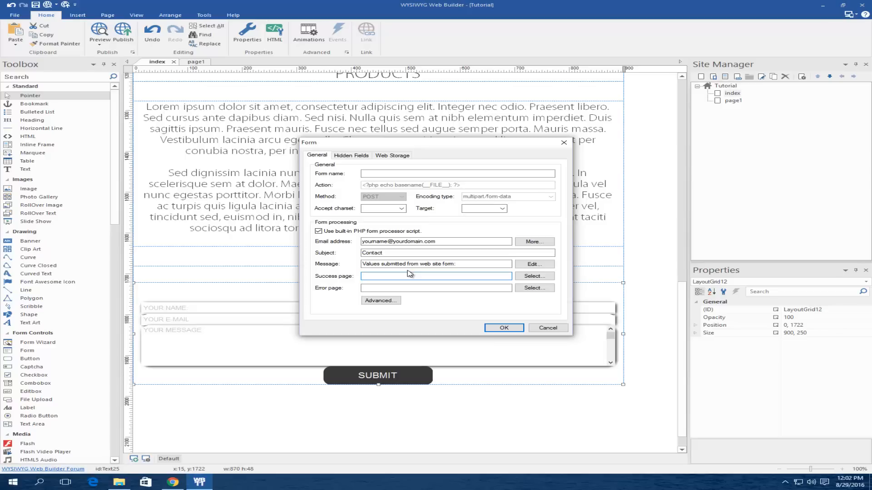
left_click(409, 288)
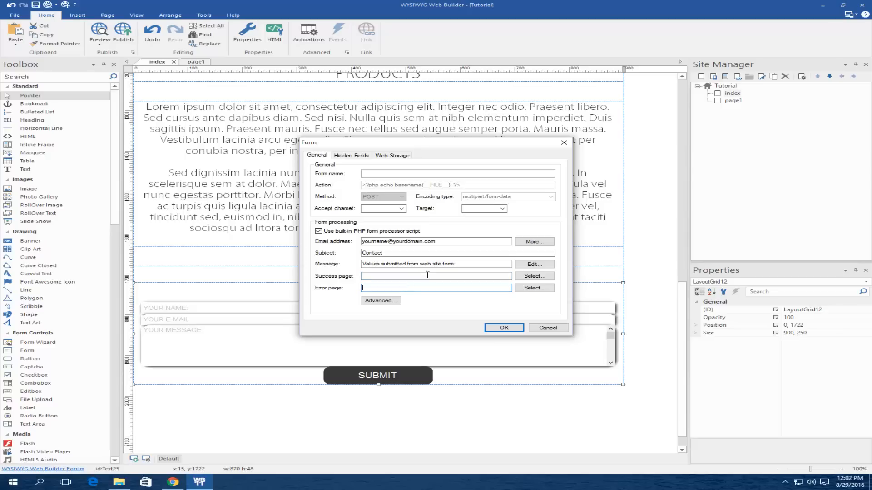
left_click(504, 329)
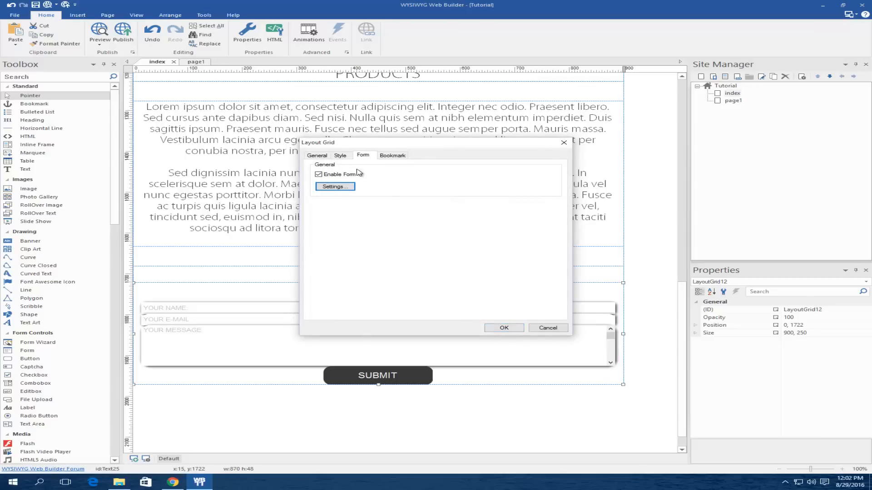
Step: Review the form's e-mail address and success page fields, and accept the form and layout grid settings
left_click(335, 187)
left_click(454, 241)
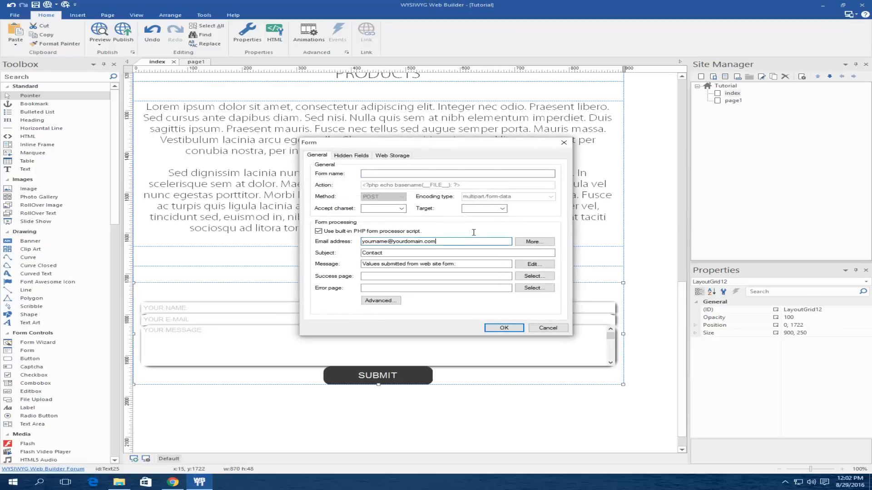
left_click(468, 277)
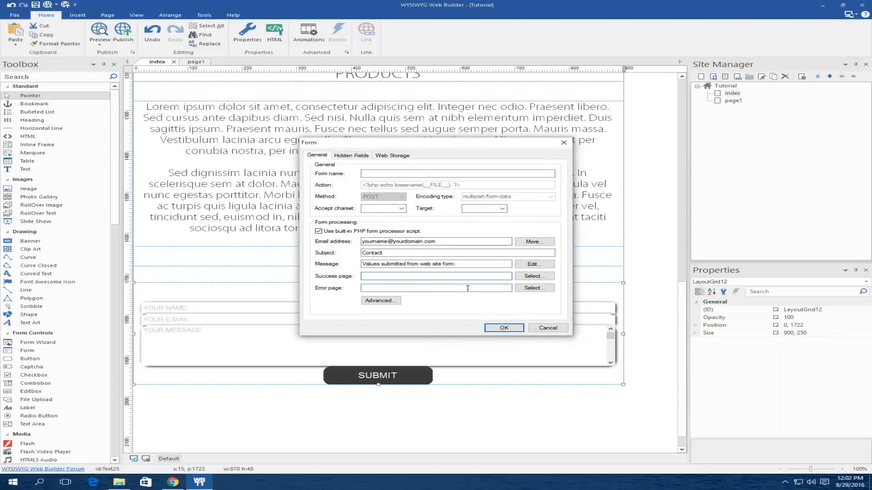
left_click(499, 327)
left_click(502, 326)
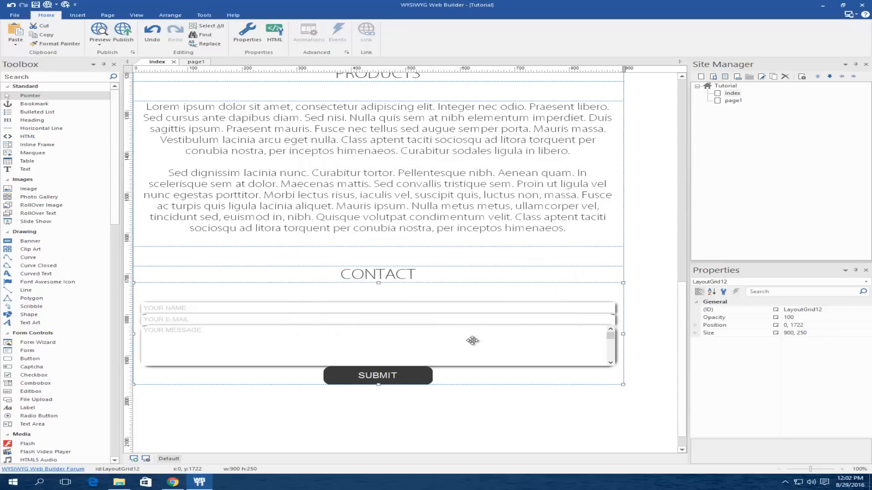
Step: Switch to the finished template in Chrome and examine its copyright footer below the contact form
left_click(173, 484)
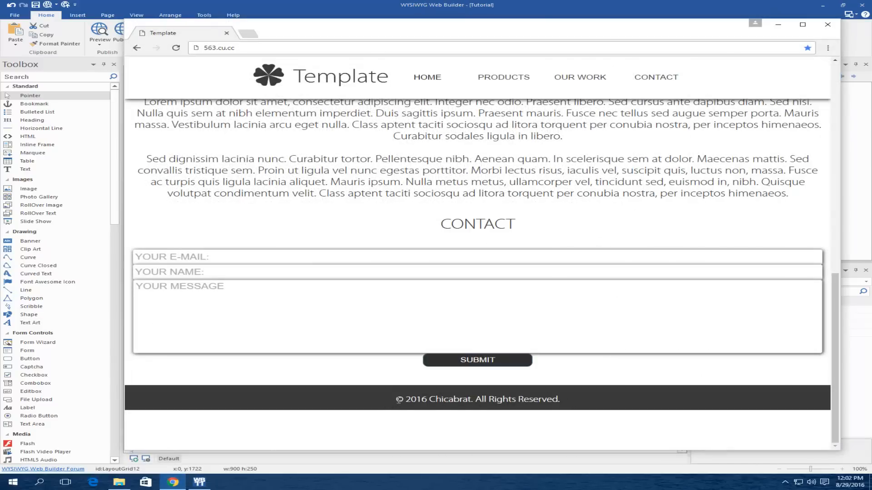
left_click_drag(399, 400, 566, 400)
left_click(573, 402)
left_click(778, 24)
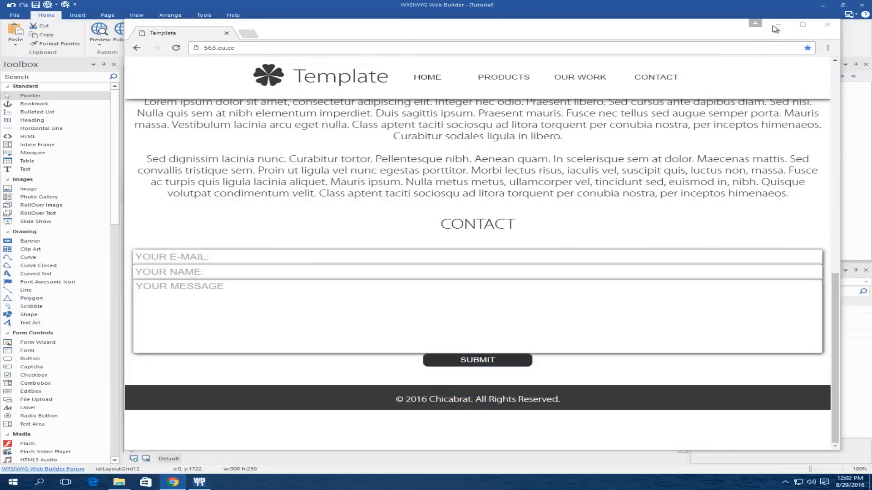
Step: Copy the empty spacer layout grid above the second PRODUCTS heading and paste it below the contact form
scroll(576, 299, "up", 5)
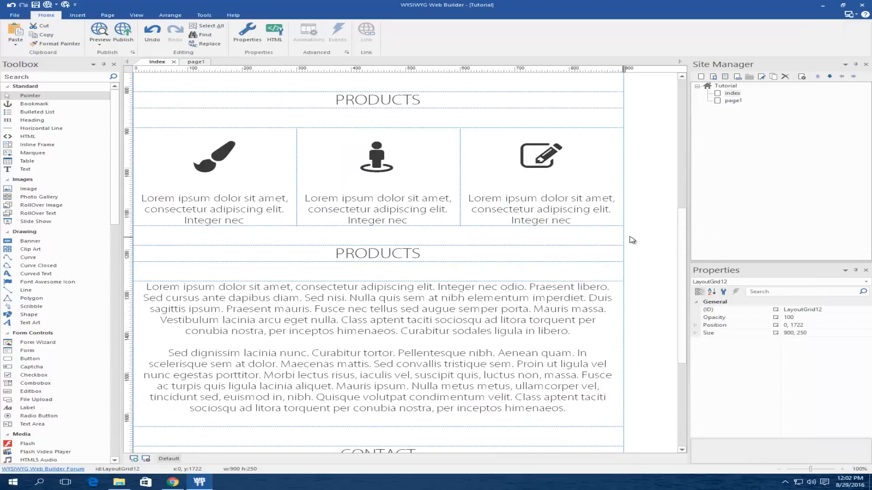
left_click(622, 237)
scroll(604, 243, "down", 3)
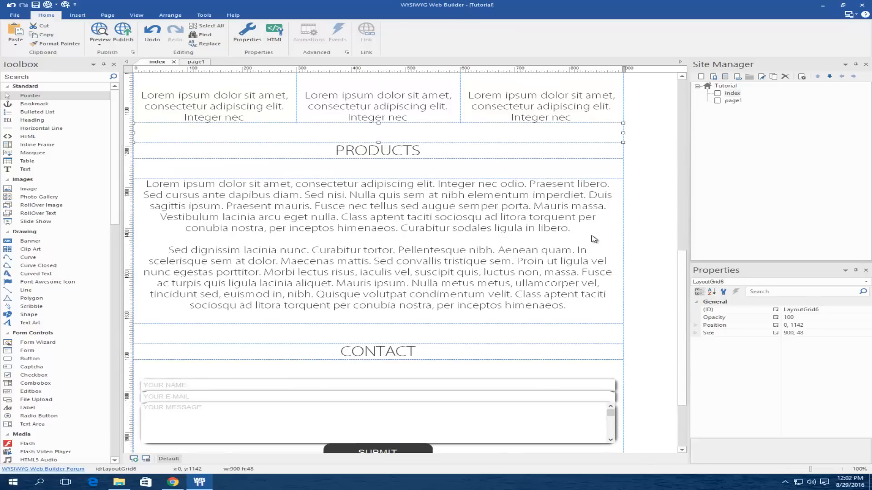
scroll(484, 225, "down", 3)
left_click(362, 401)
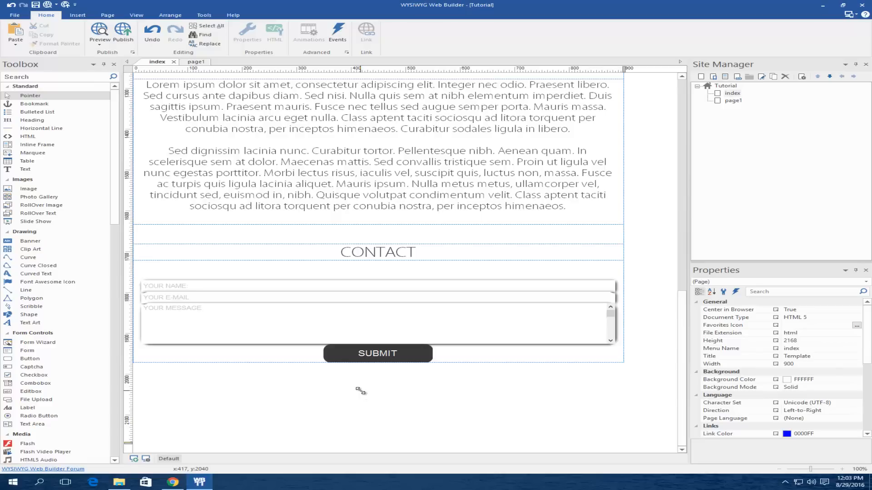
left_click(361, 389)
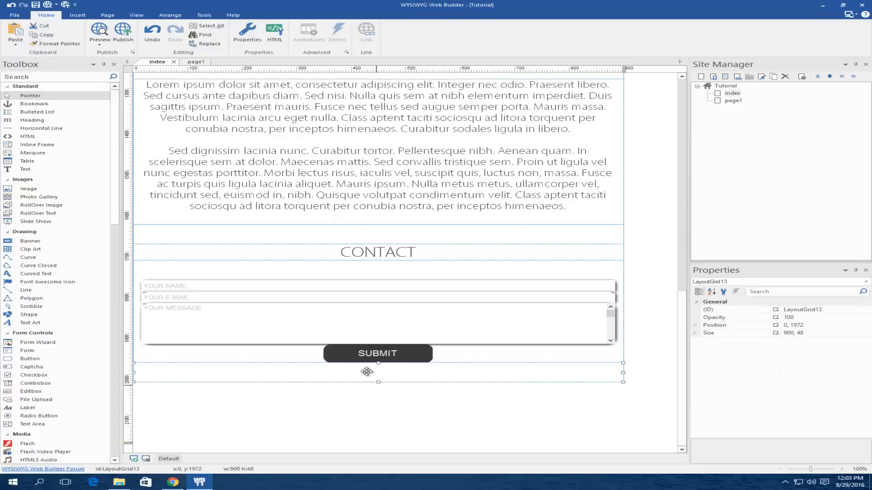
Step: Paste another copy of the empty layout grid directly below the new spacer grid for the footer
scroll(431, 391, "up", 1)
scroll(451, 375, "up", 3)
scroll(595, 323, "down", 4)
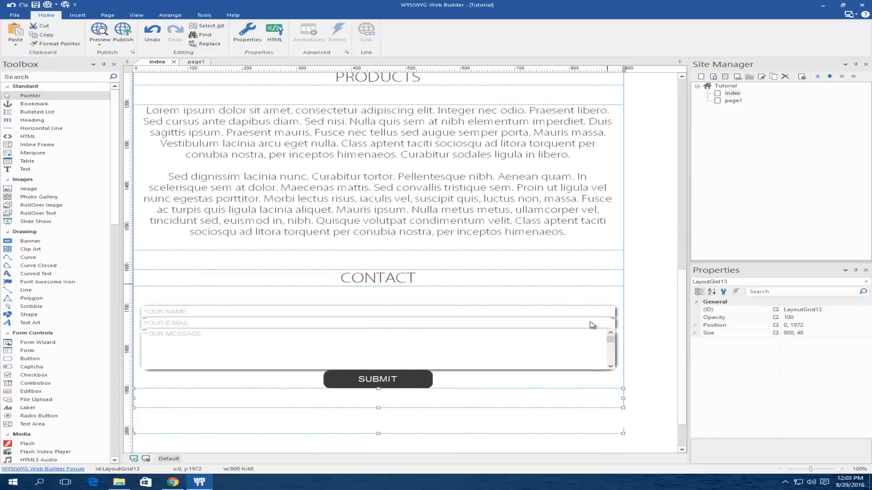
left_click(342, 412)
key("ctrl+v")
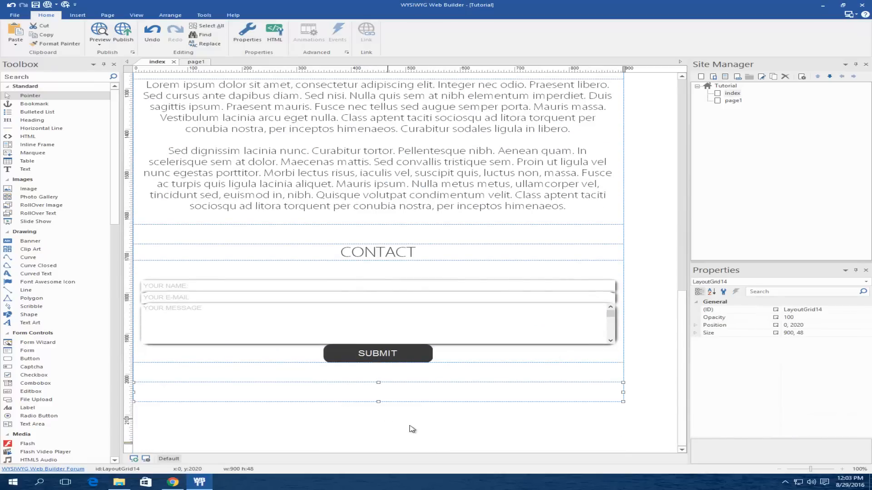
Step: Give the bottom layout grid's column a solid dark grey background using a recent colour
double_click(619, 391)
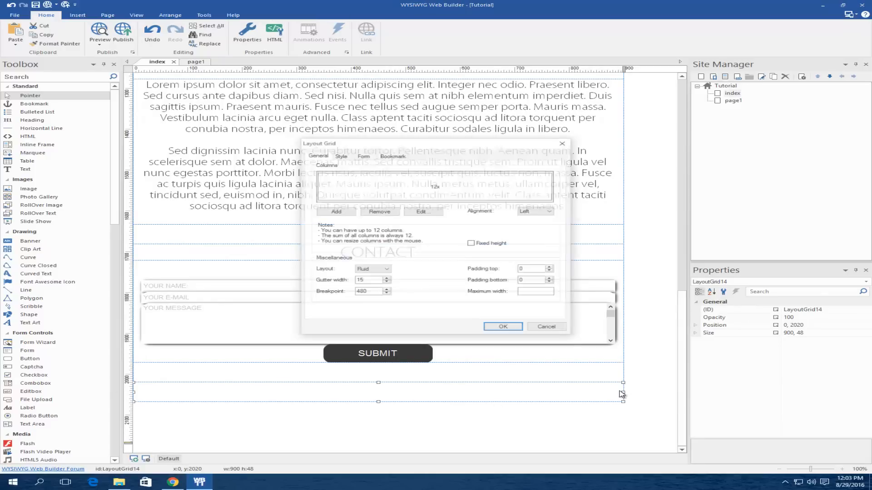
left_click(435, 189)
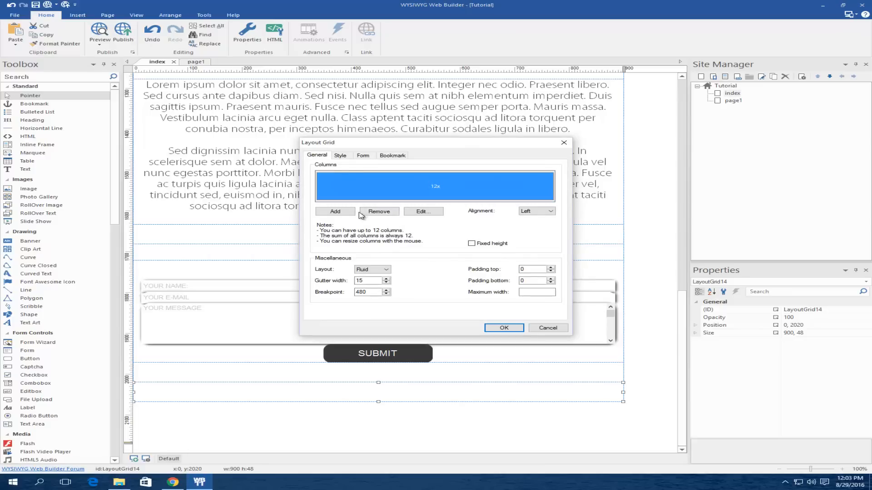
left_click(384, 212)
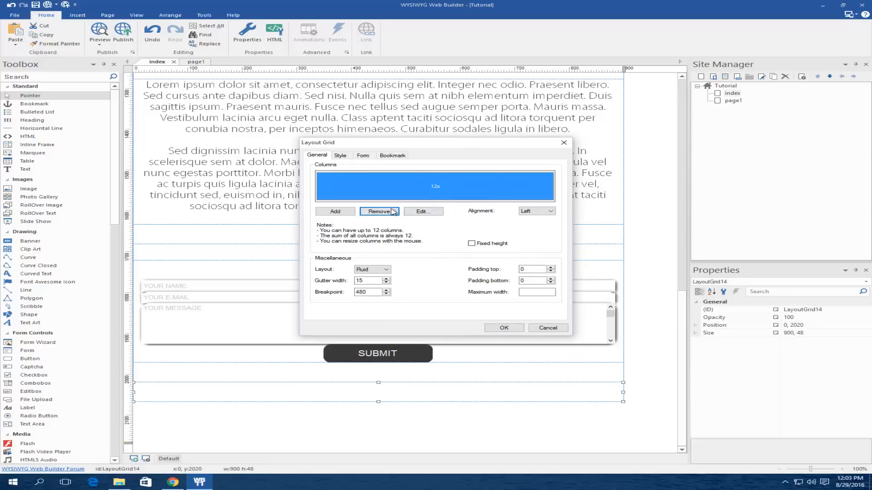
left_click(413, 213)
left_click(409, 174)
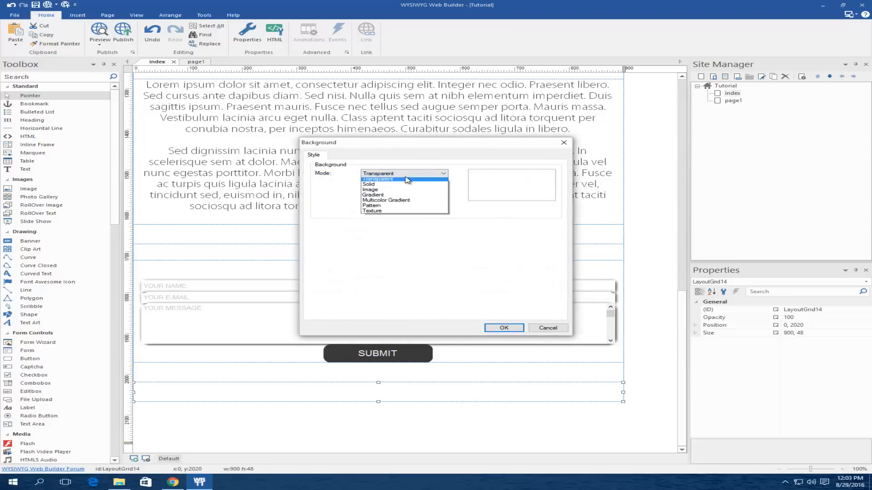
left_click(376, 187)
left_click(431, 186)
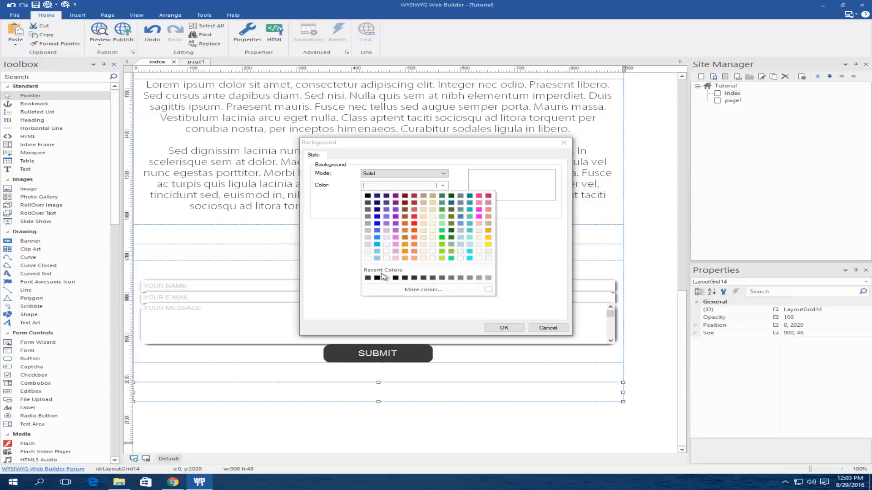
left_click(375, 278)
left_click(504, 328)
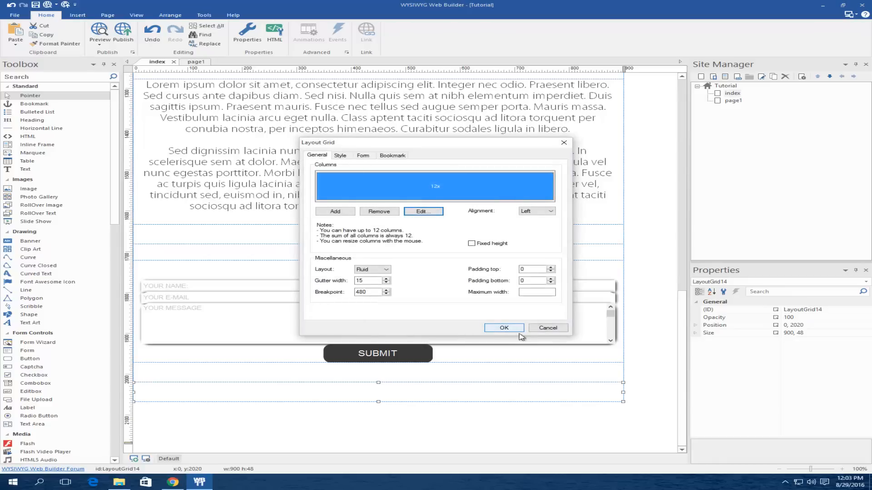
left_click(504, 328)
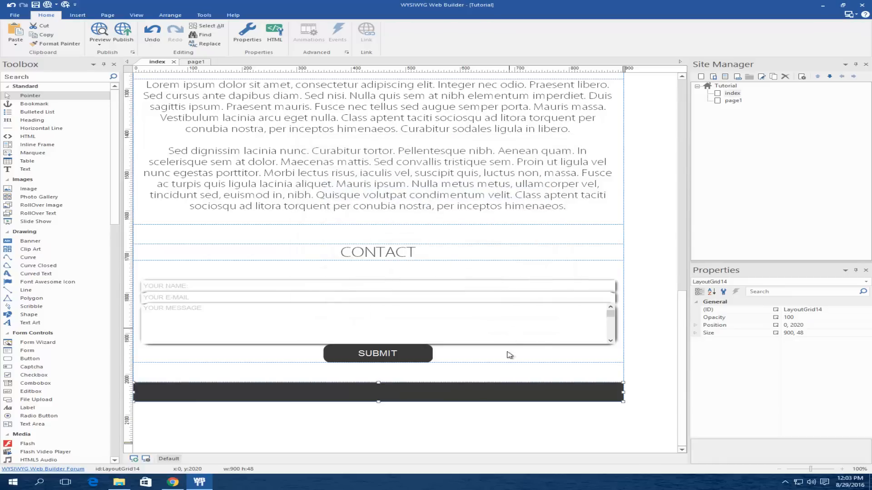
Step: Copy the copyright line from the footer of the finished template in Chrome and return to WYSIWYG Web Builder
left_click(178, 482)
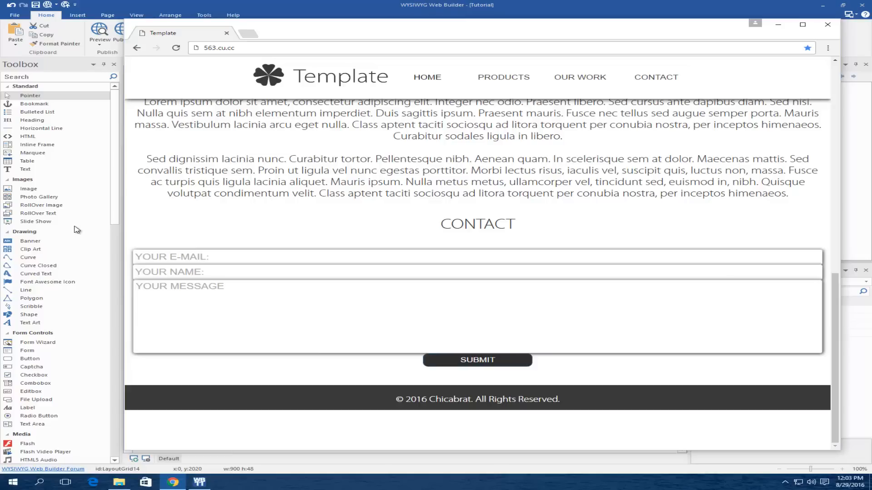
triple_click(453, 403)
key("ctrl+c")
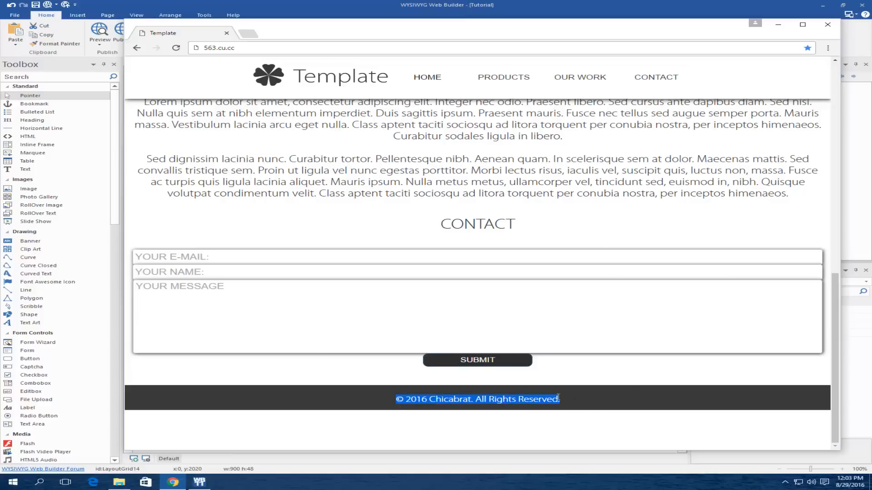
left_click(778, 25)
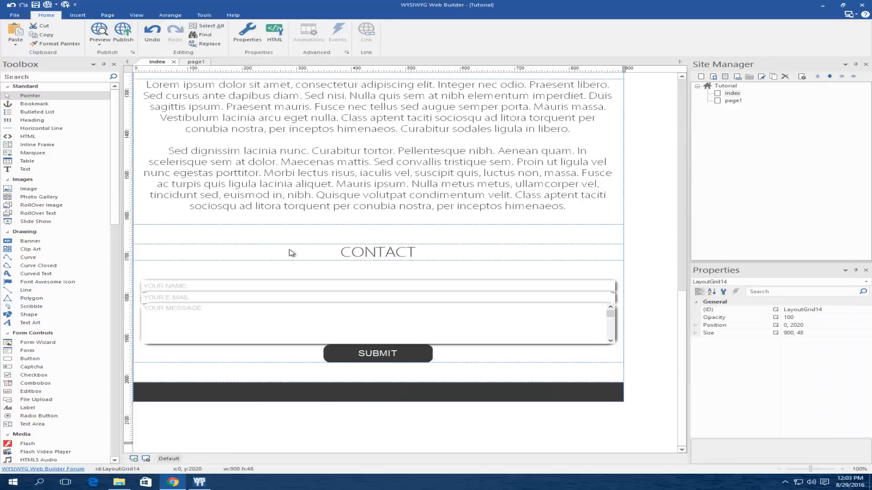
Step: Add a text object below the dark footer bar and replace its content with "© 2016 Chicabrat. All Rights Reserved."
scroll(101, 336, "down", 15)
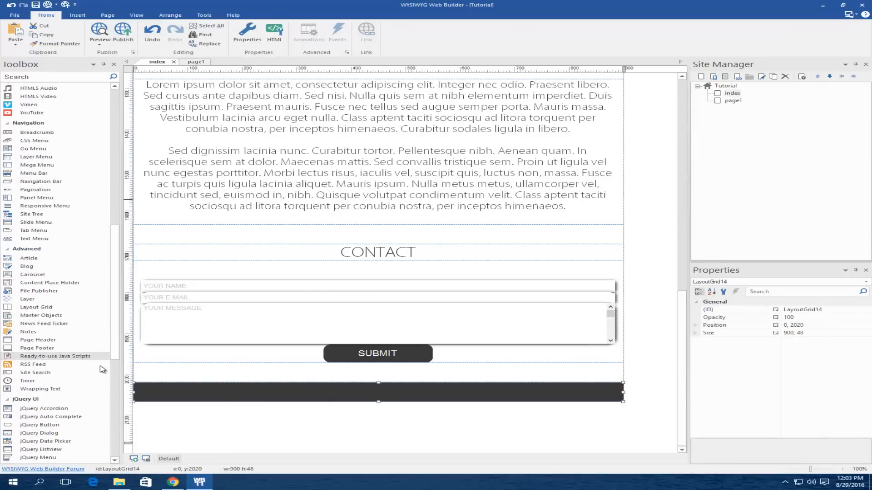
left_click(237, 419)
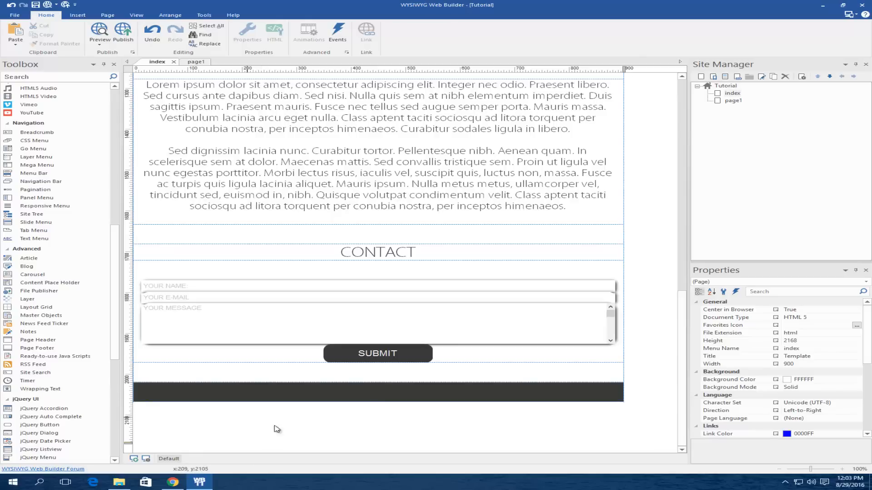
left_click_drag(116, 228, 104, 87)
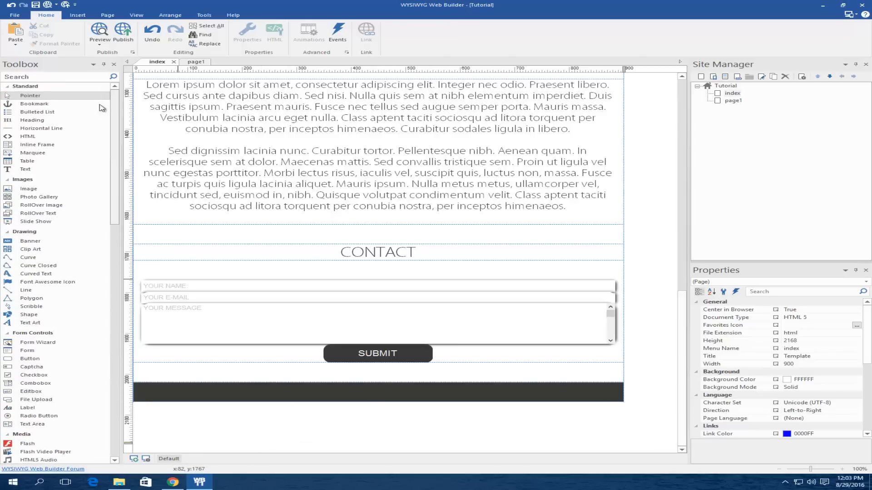
left_click_drag(27, 174, 278, 425)
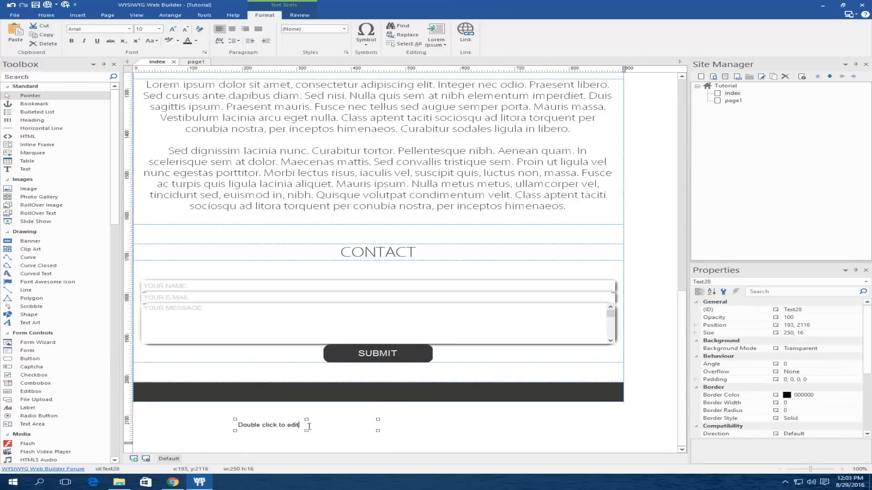
key("Delete")
key("ctrl+v")
Step: Select the company name in the copyright text and look up the copyright sign among the available symbols
left_click_drag(245, 426, 296, 428)
left_click(264, 426)
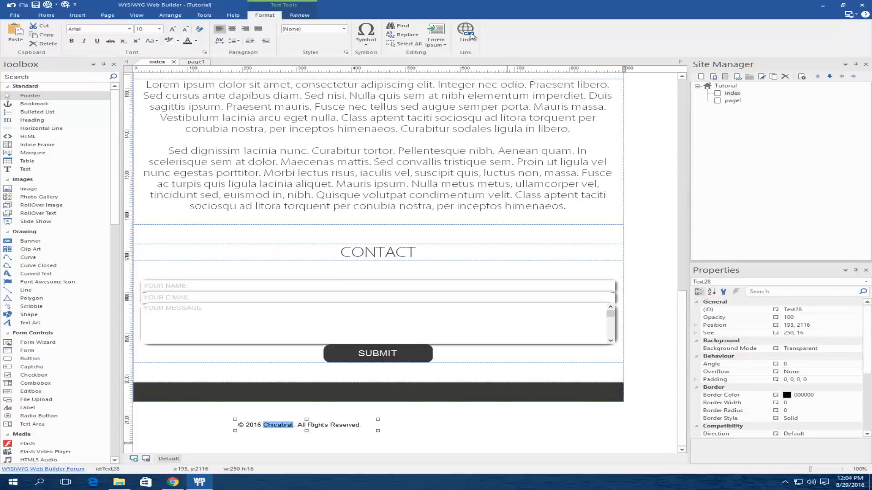
left_click(435, 31)
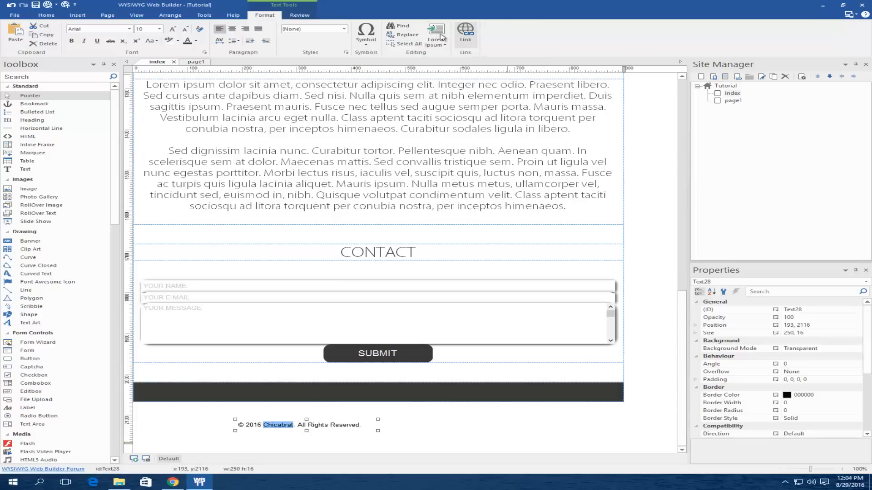
left_click(365, 42)
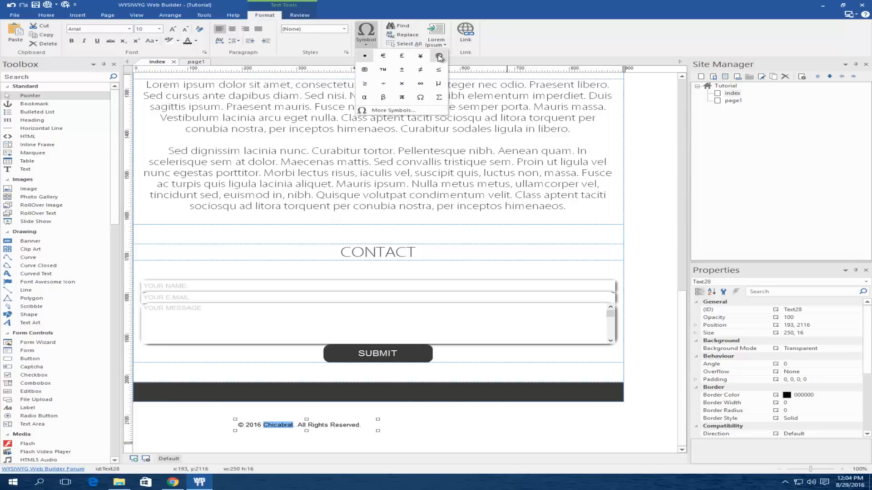
left_click(439, 56)
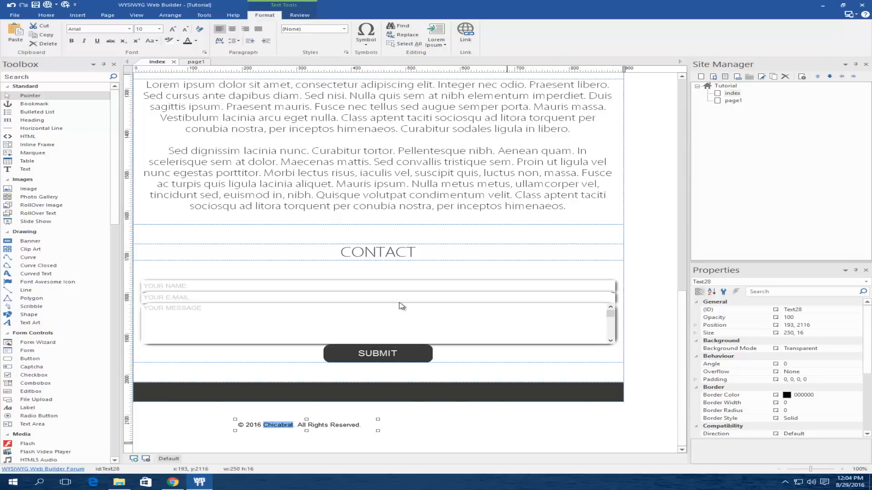
Step: Change the font of the whole copyright text to Myriad Pro Light
left_click(294, 425)
key("ctrl+a")
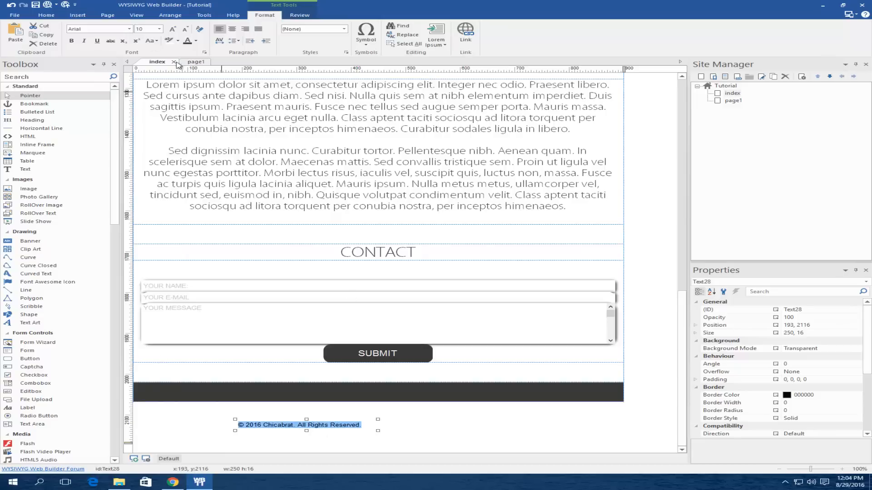
left_click(129, 28)
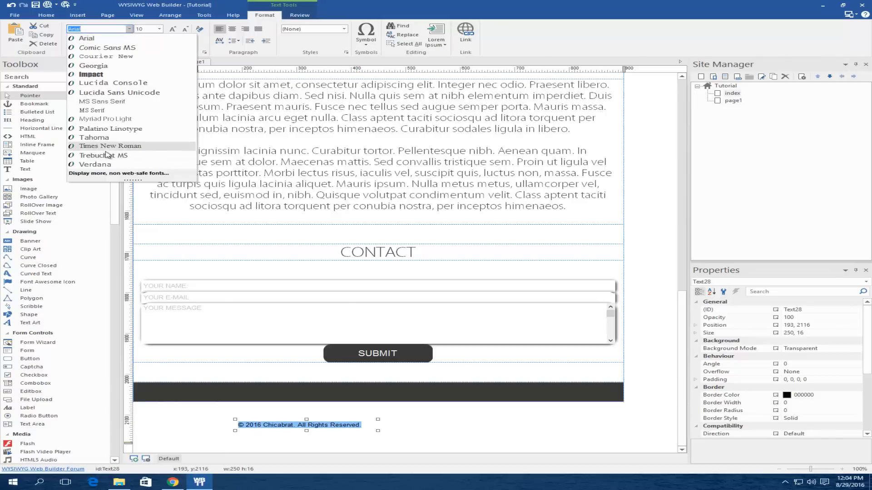
left_click(95, 119)
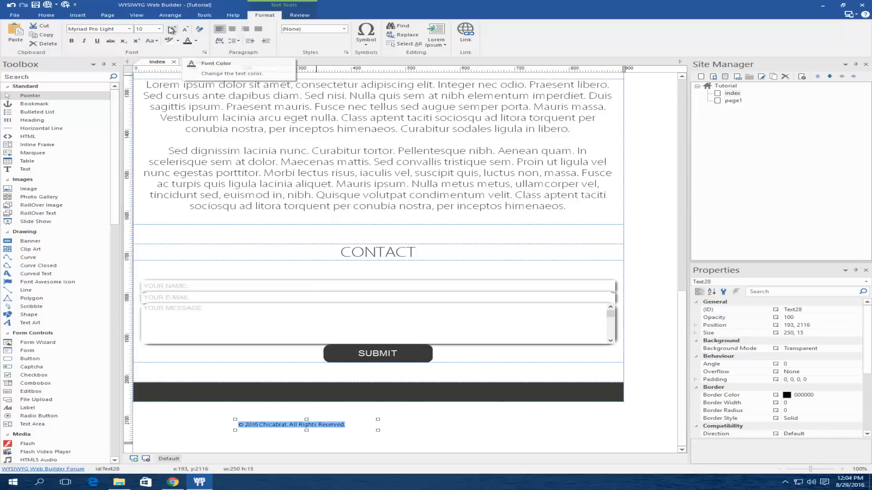
Step: Colour the copyright text dark grey with a recent colour and set its font size to 12
left_click(196, 41)
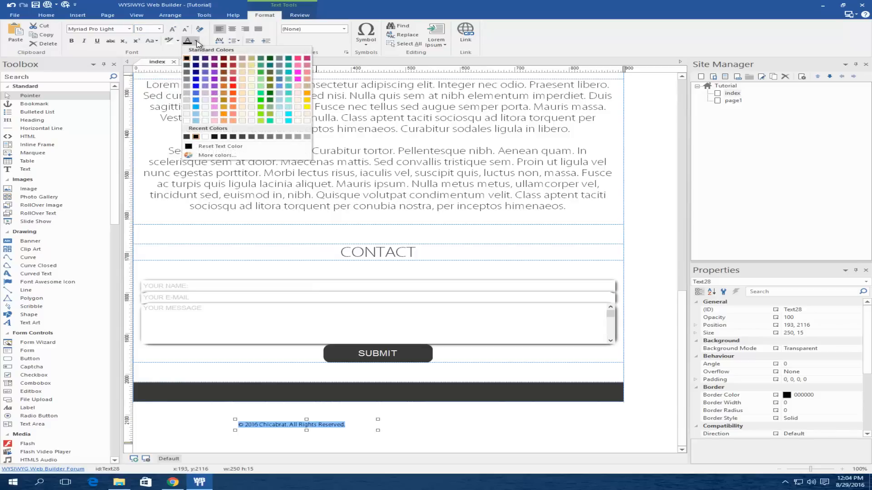
left_click(186, 137)
left_click(159, 29)
scroll(145, 66, "down", 2)
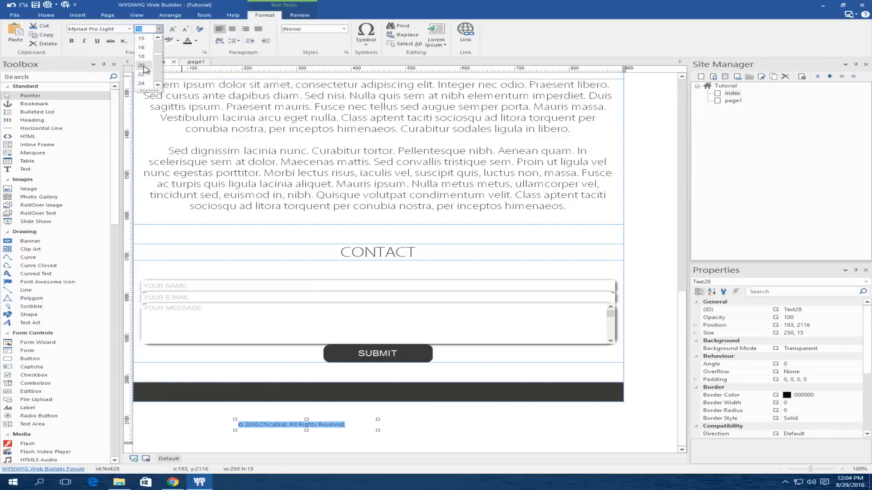
left_click(142, 38)
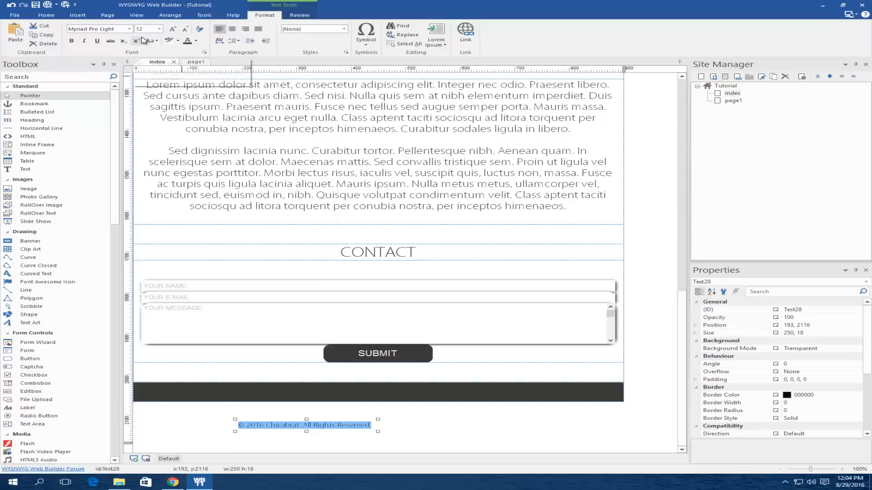
Step: Set the copyright text's font size to 15 and widen its text object to about 493 px so it fits one line
left_click(159, 29)
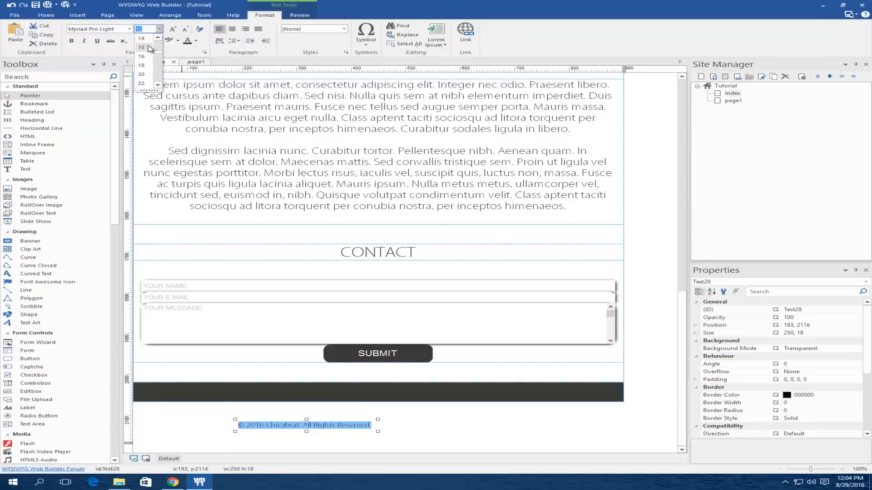
left_click(144, 50)
key("Escape")
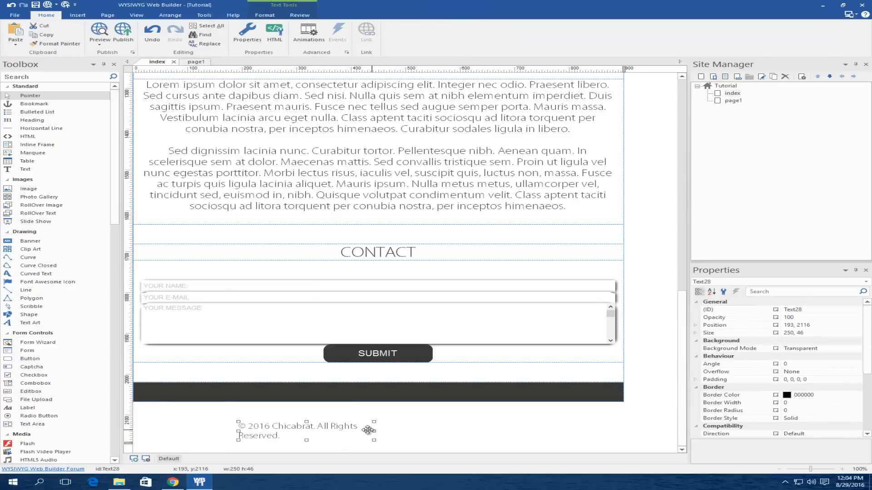
left_click_drag(398, 431, 507, 431)
left_click_drag(416, 426, 422, 423)
Step: Colour the copyright text white with a recent colour and centre it in its text object
double_click(421, 423)
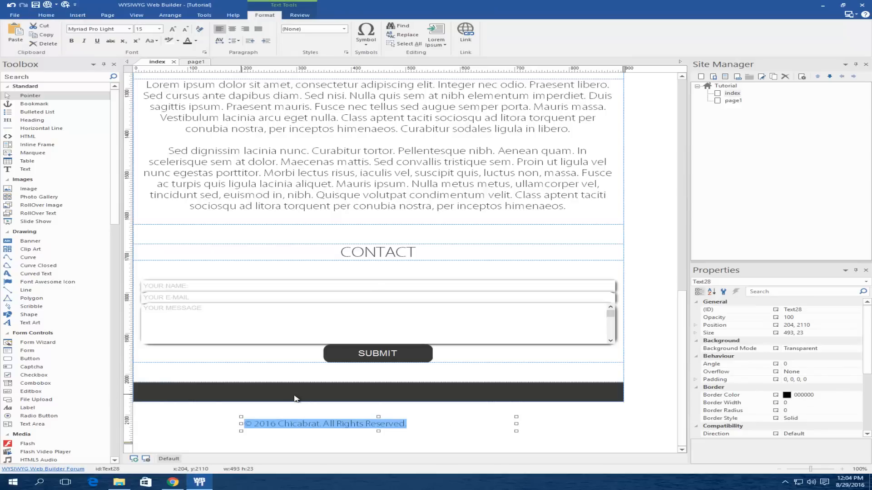
left_click(195, 41)
left_click(204, 136)
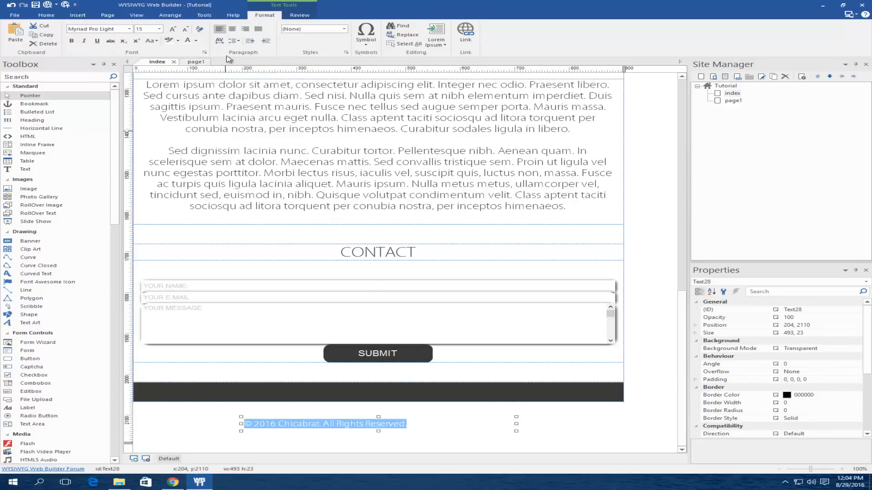
left_click(232, 29)
left_click(396, 439)
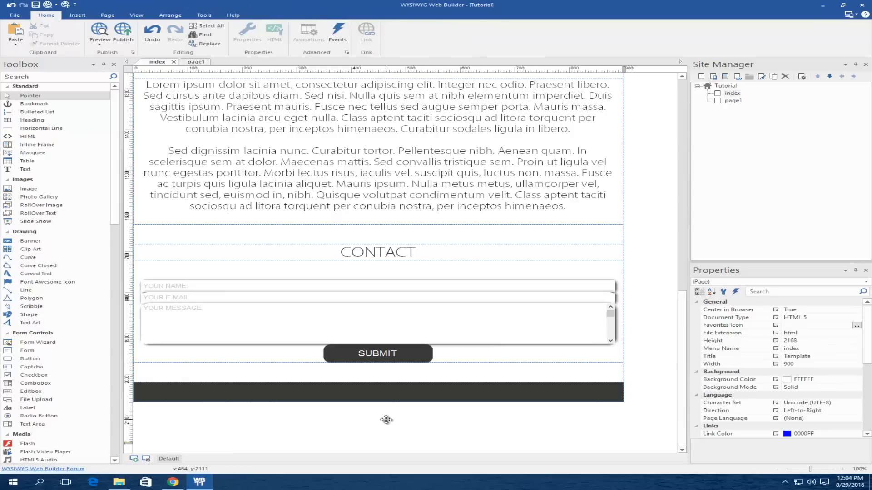
Step: Move the copyright text into the dark footer bar and paste a copy of the bar's blank text object beneath it
left_click_drag(386, 420, 385, 397)
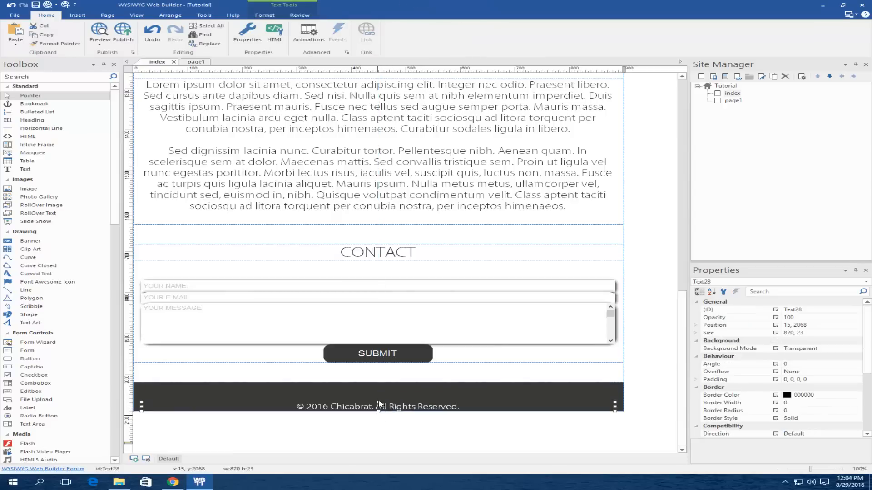
left_click(378, 390)
right_click(380, 394)
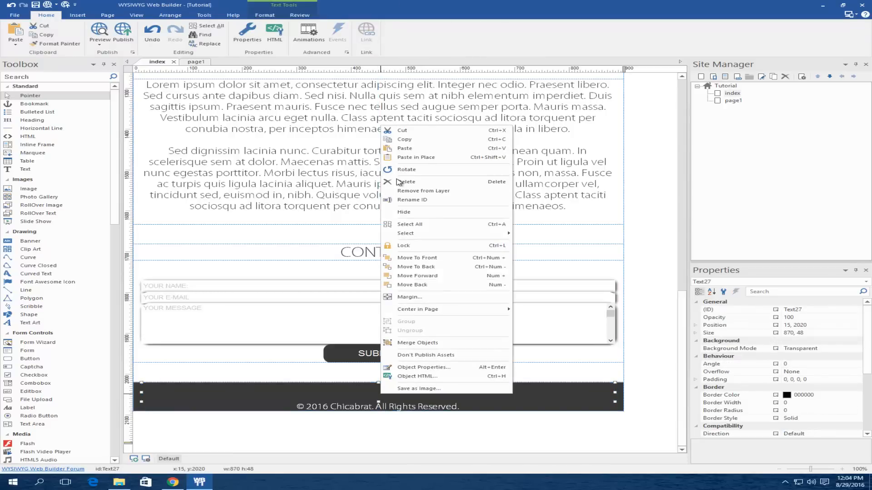
left_click(407, 140)
left_click(409, 434)
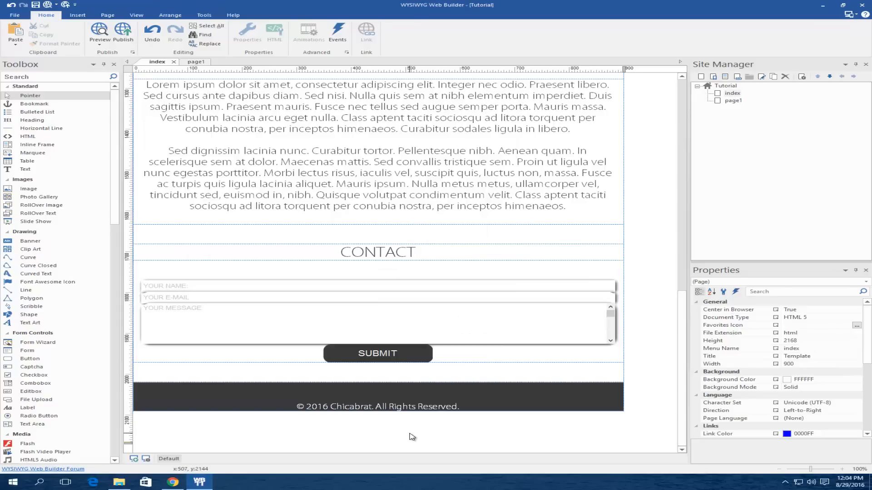
key("ctrl+v")
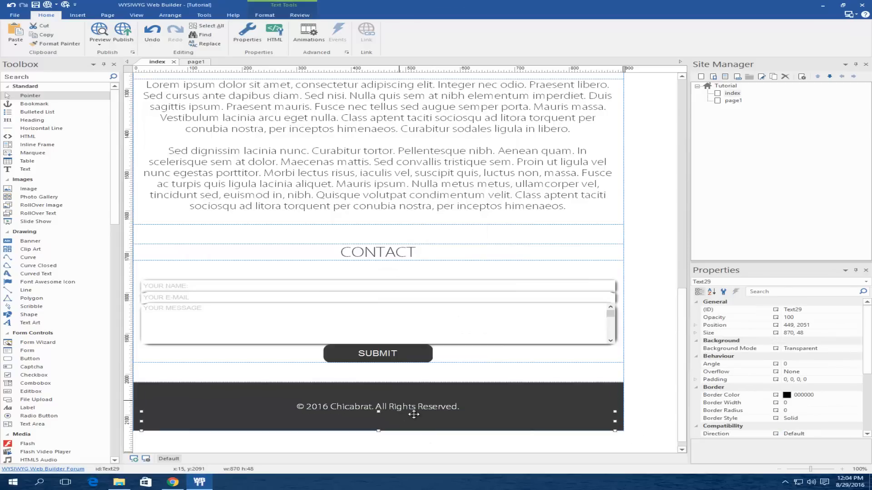
Step: Preview the page in the browser and compare its contact form and footer with the finished template
left_click(48, 5)
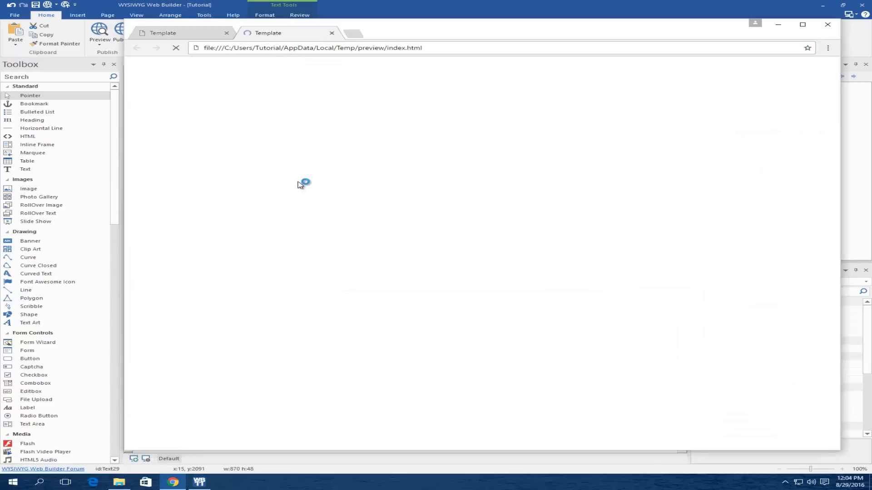
scroll(378, 291, "down", 8)
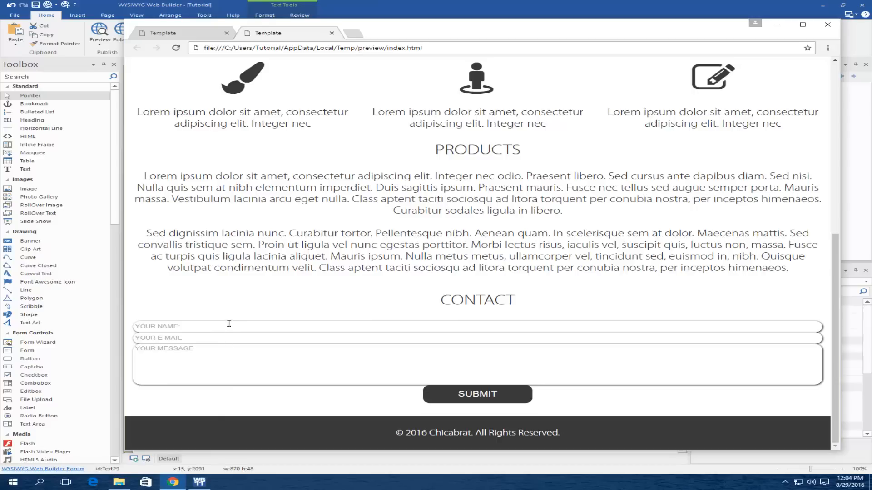
left_click(203, 34)
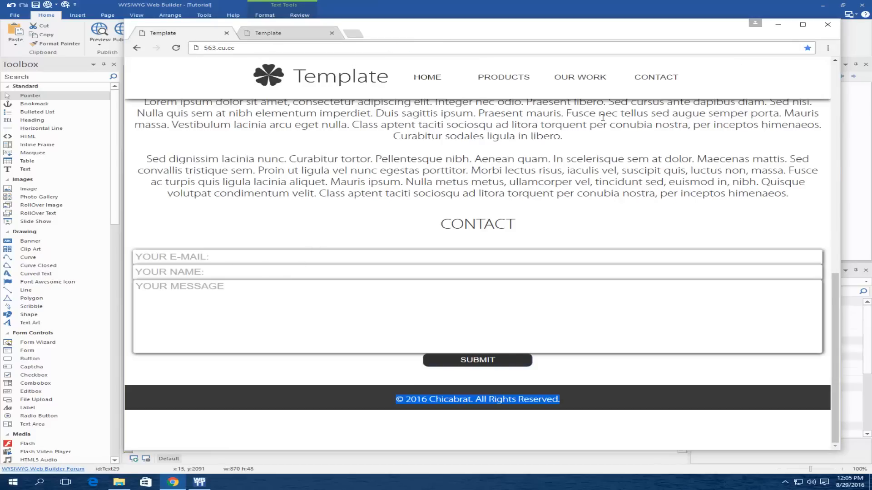
left_click(778, 25)
Step: Set the text size of the YOUR NAME edit box to 12
left_click(220, 286)
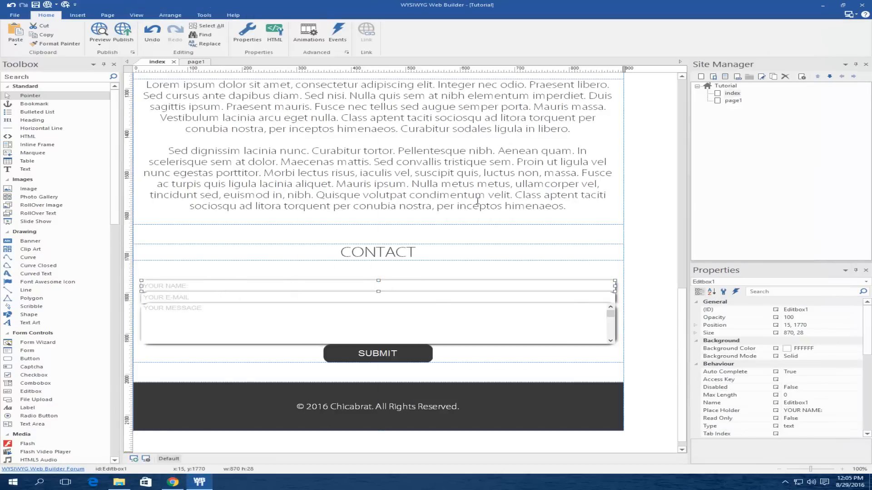
left_click(340, 157)
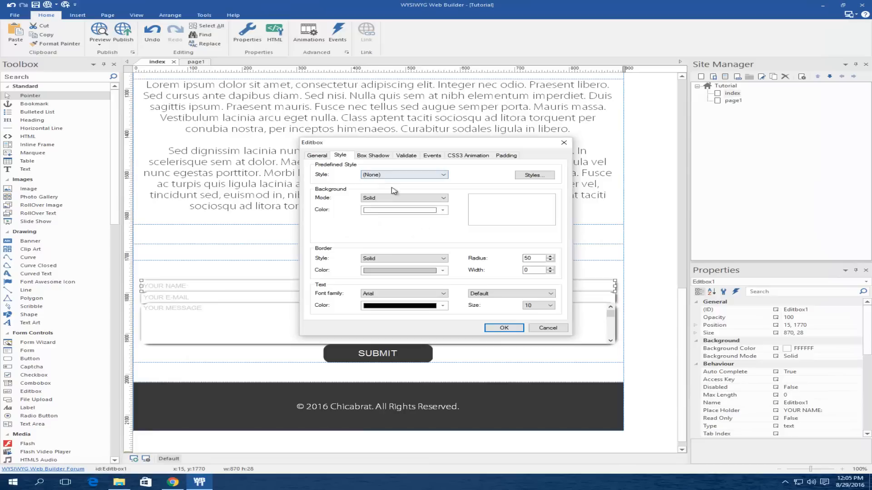
left_click(547, 305)
left_click(535, 327)
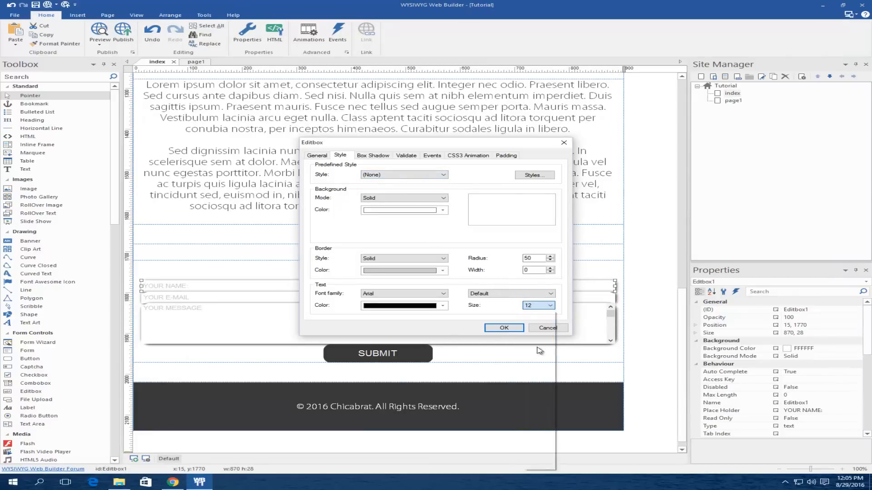
left_click(501, 329)
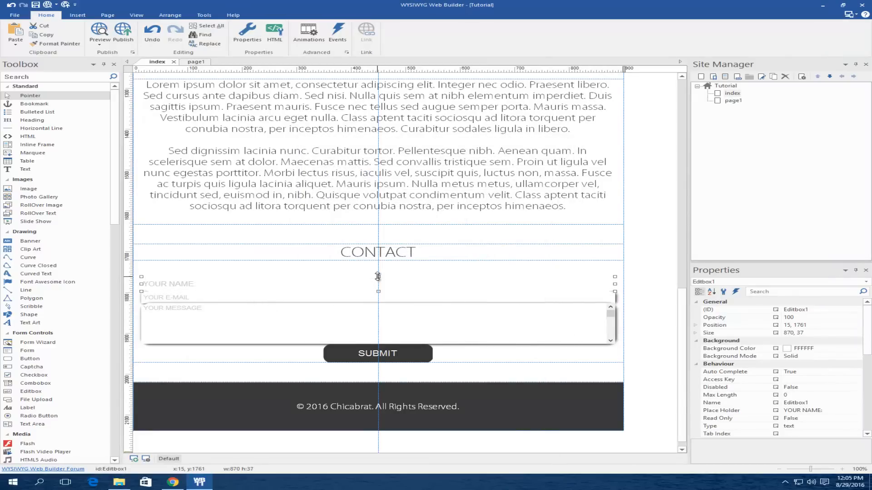
Step: Enlarge the contact fields to heights of about 38 px for the name, 36 px for the e-mail and 124 px for the message
left_click(380, 301)
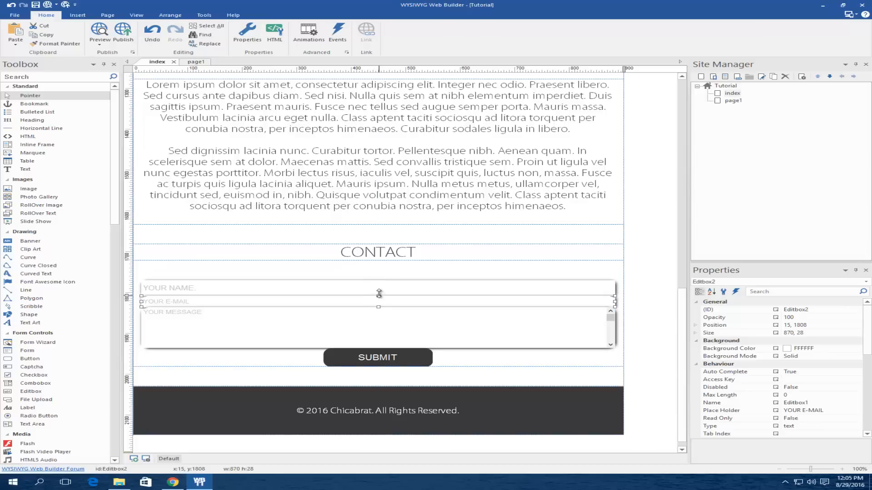
mouse_move(379, 294)
left_mouse_down()
mouse_move(377, 307)
mouse_move(378, 300)
left_mouse_up()
left_click(385, 321)
left_click(383, 305)
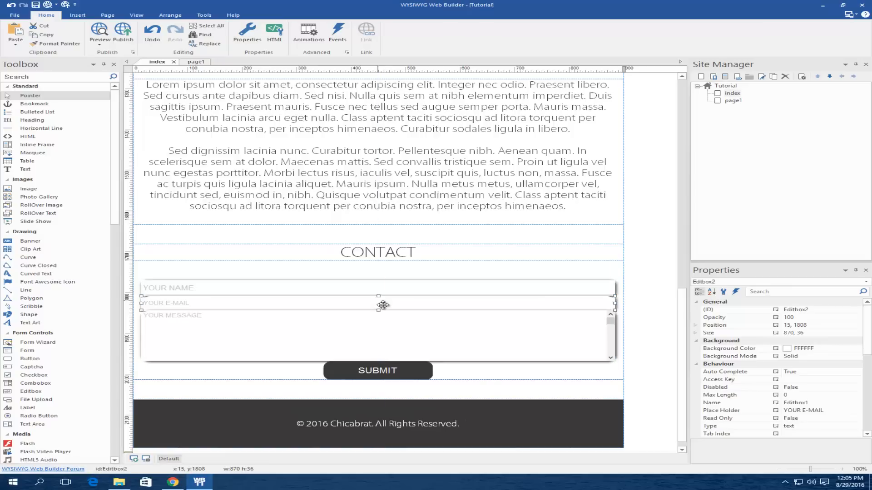
left_click(384, 317)
Step: Set the text size of the YOUR E-MAIL edit box to 12
double_click(324, 308)
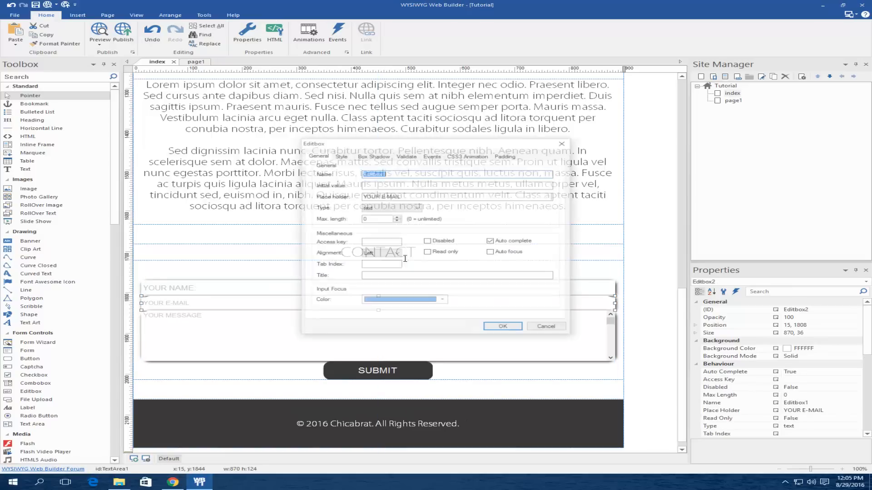
left_click(340, 155)
left_click(530, 305)
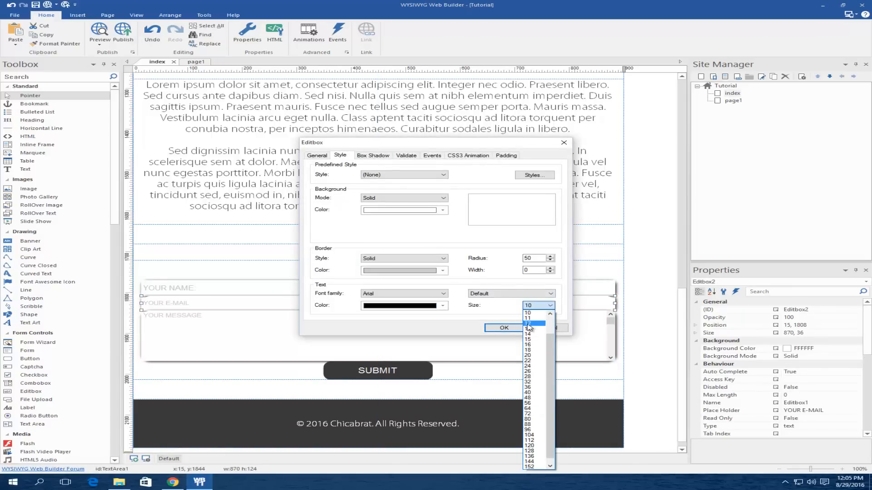
left_click(512, 329)
left_click(504, 328)
Step: Set the text size of the YOUR MESSAGE text area to 12
double_click(386, 335)
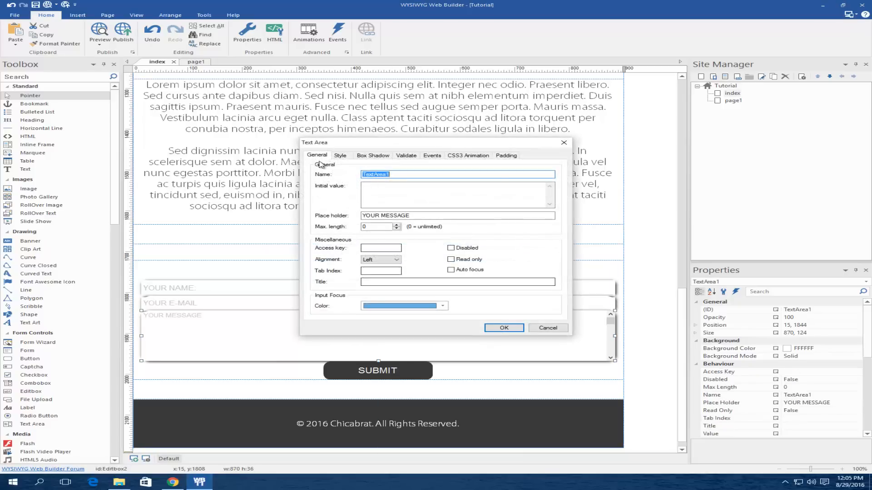
left_click(340, 155)
left_click(540, 309)
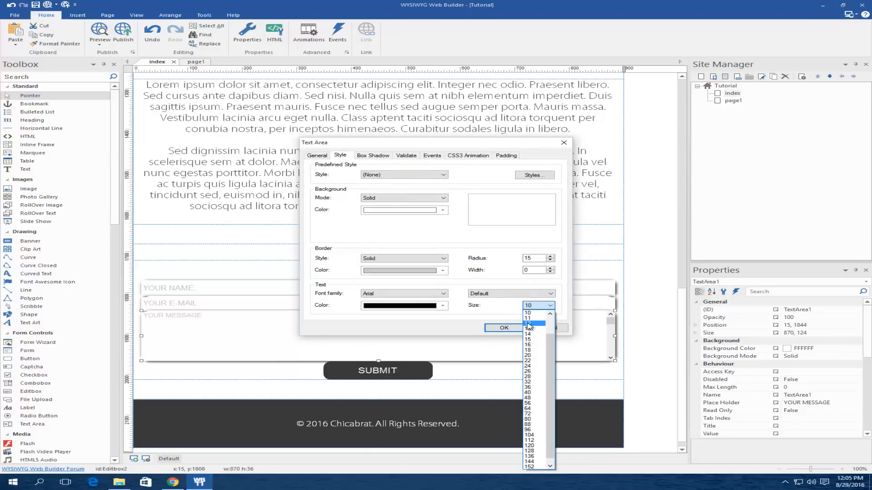
left_click(529, 327)
key("Return")
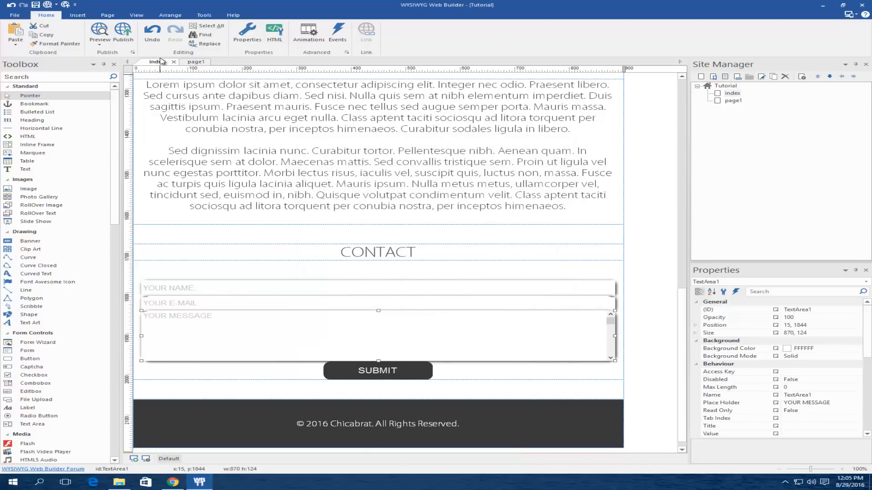
Step: Preview the page in the browser, examine the enlarged contact form, and close the preview
left_click(47, 5)
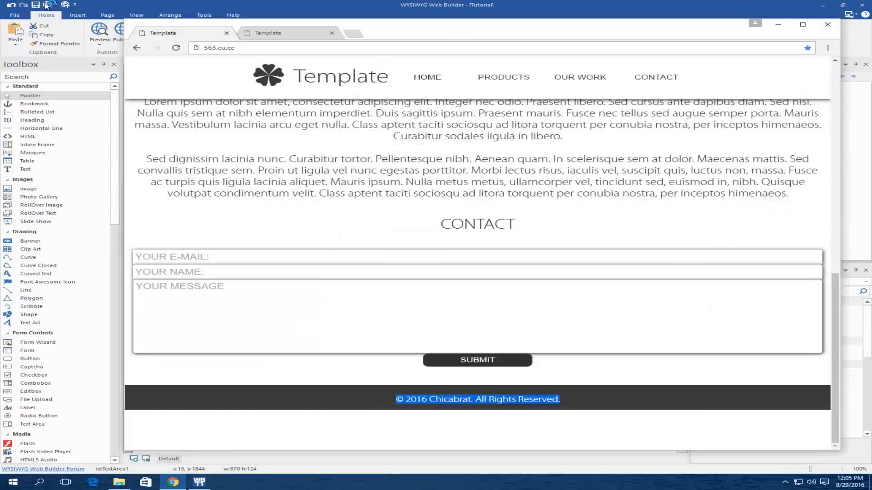
scroll(374, 249, "down", 8)
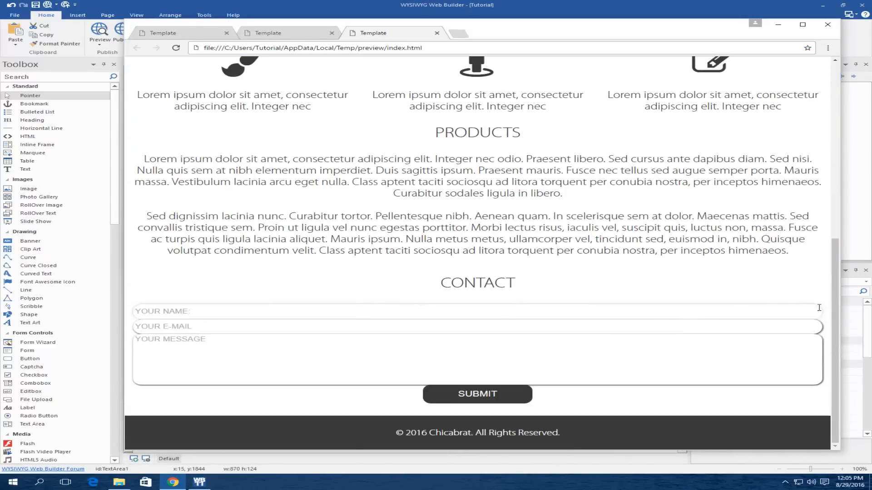
left_click(437, 33)
left_click(778, 25)
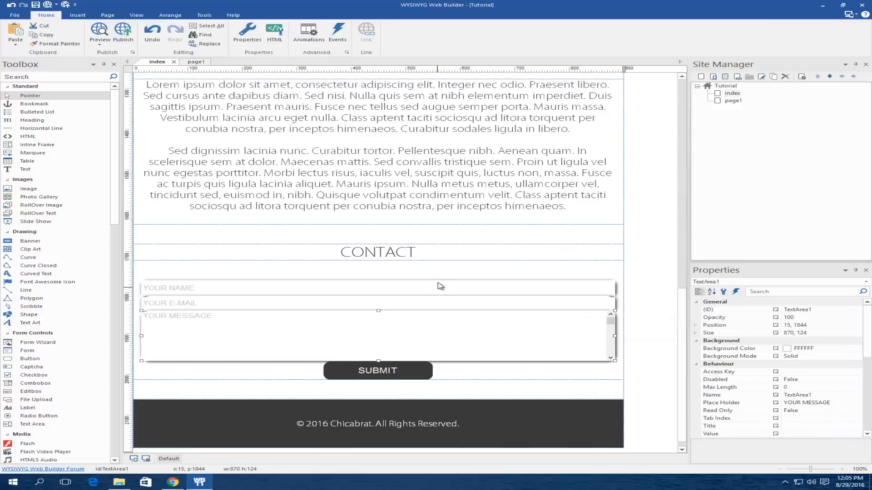
Step: Set the input focus colour of the YOUR NAME edit box to black from the recent colours
double_click(352, 290)
left_click(422, 301)
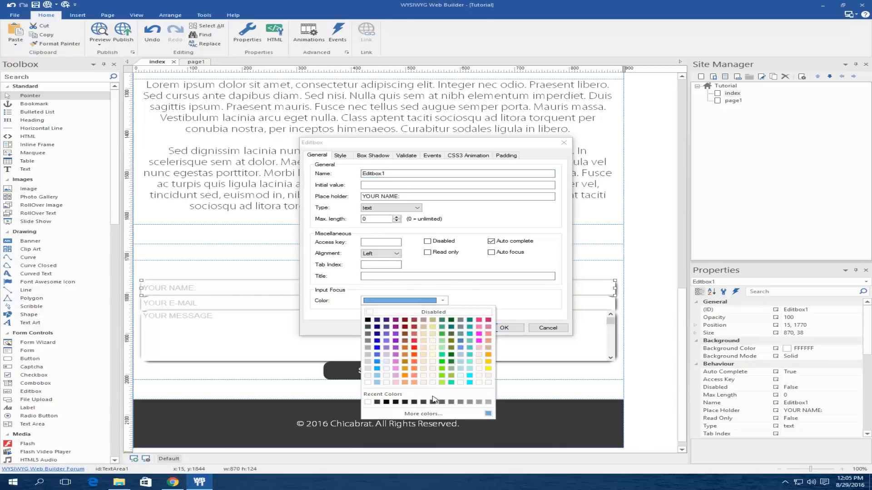
left_click(385, 403)
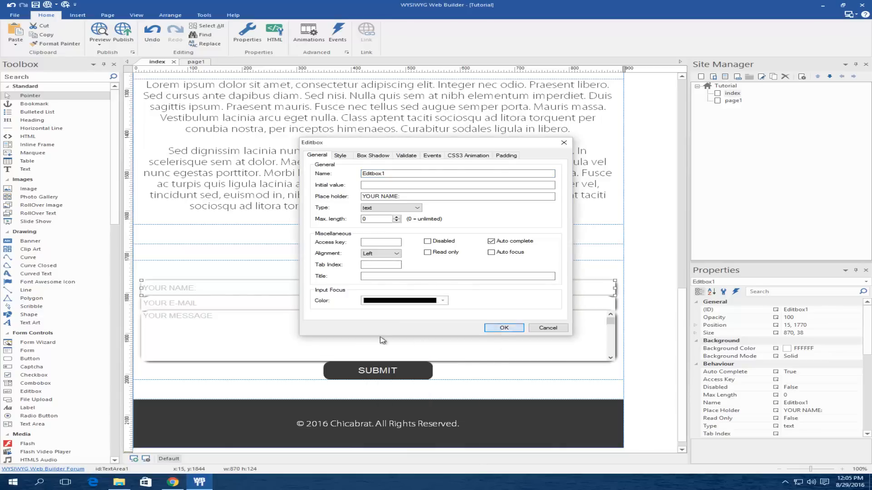
left_click(504, 328)
Step: Set the input focus colour of the YOUR E-MAIL edit box to black from the recent colours
left_click(348, 309)
double_click(347, 311)
left_click(422, 300)
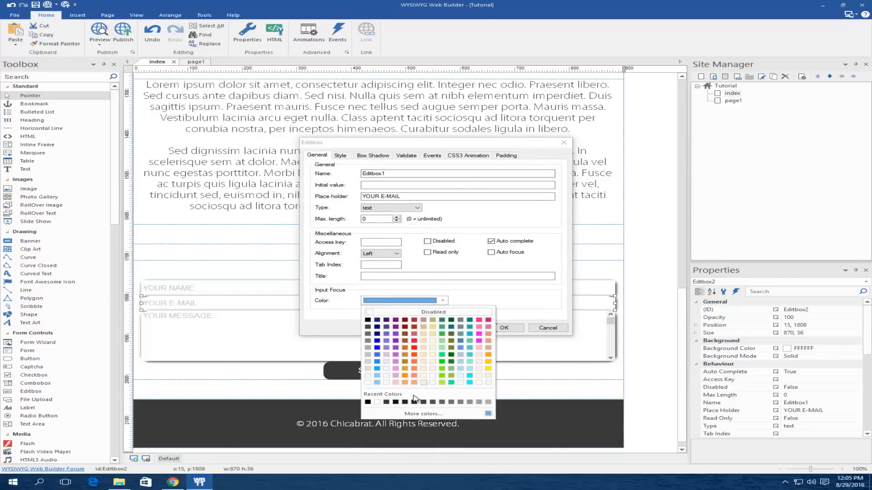
left_click(367, 402)
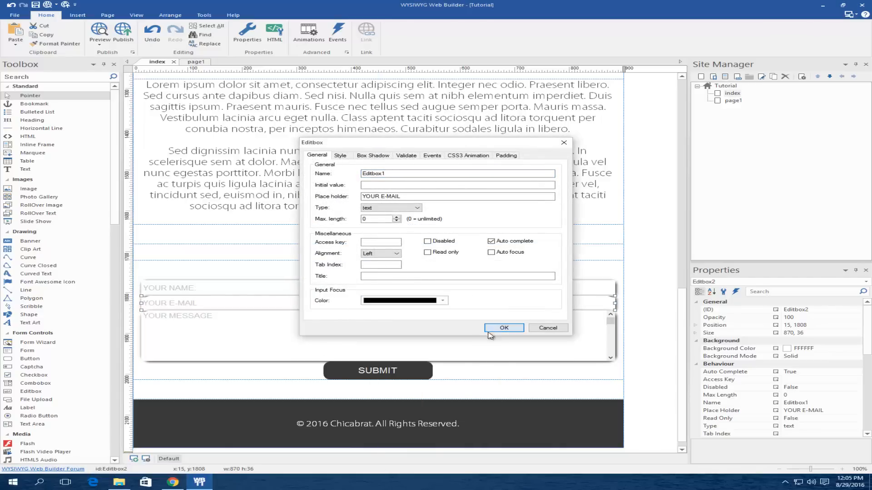
left_click(503, 327)
left_click(490, 335)
Step: Set the input focus colour of the YOUR MESSAGE text area to the same recent black as the other fields
double_click(368, 327)
left_click(400, 305)
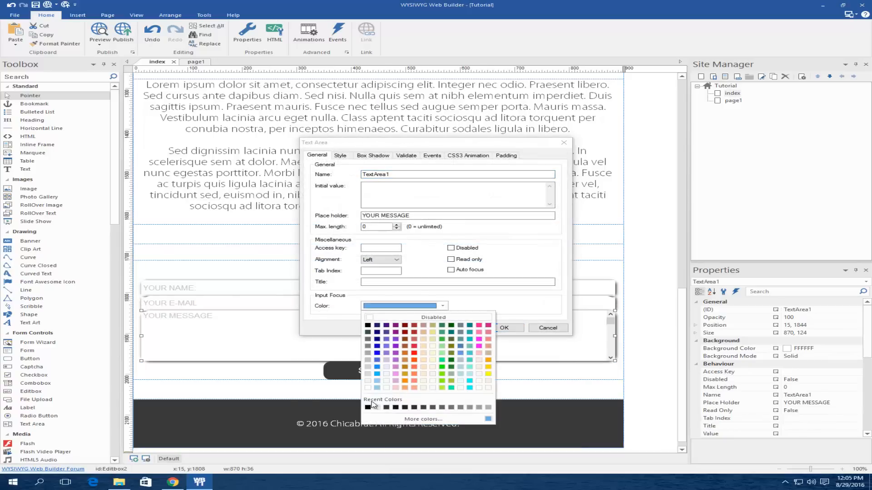
left_click(375, 404)
left_click(502, 328)
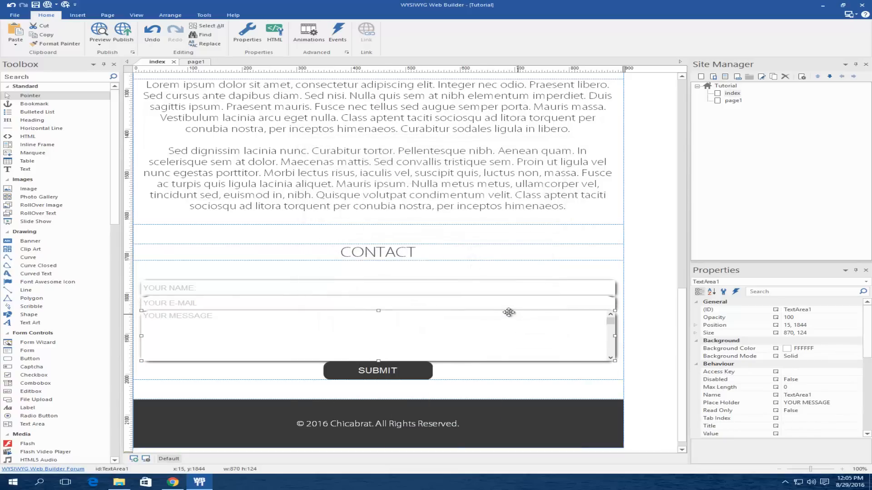
Step: Preview the page again, examine the contact form and footer at its end, and return to the editor
left_click(99, 33)
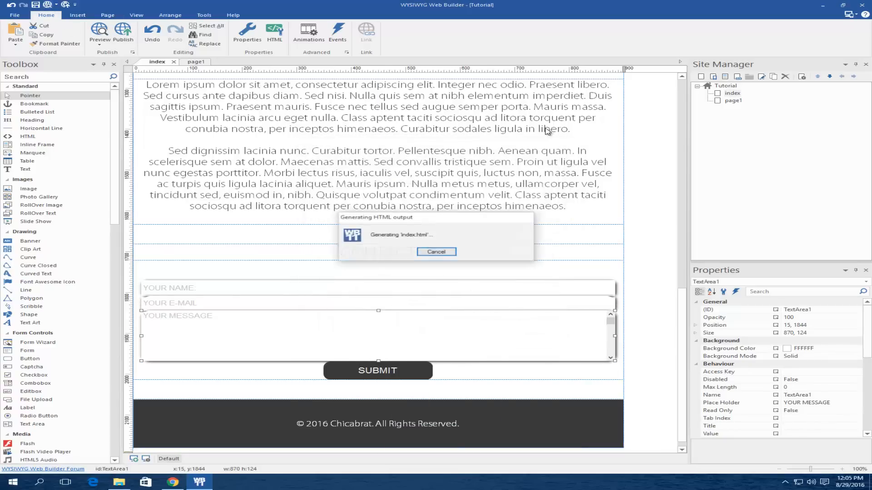
scroll(537, 269, "down", 10)
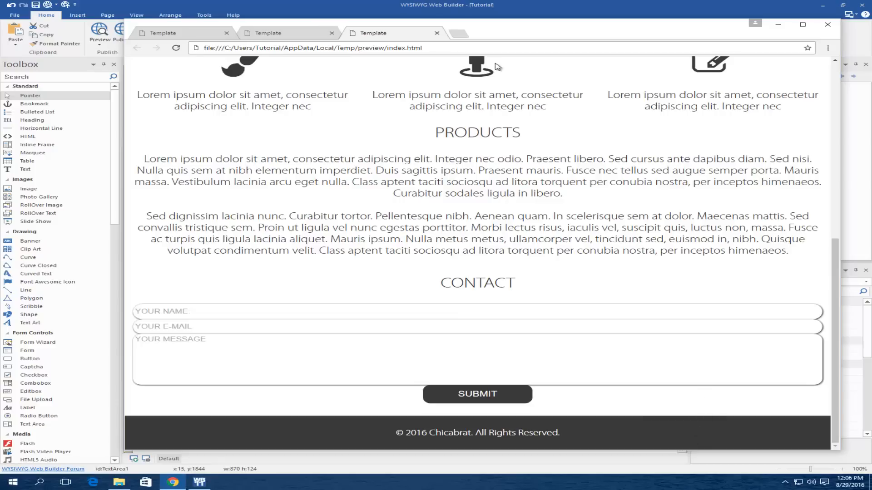
left_click(778, 25)
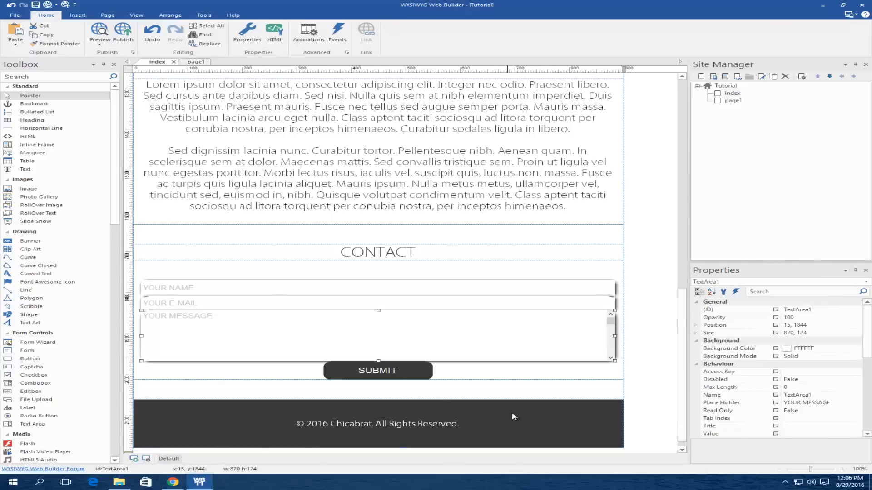
Step: Remove the blank lines above and below the copyright text in the dark footer
double_click(451, 411)
key("BackSpace")
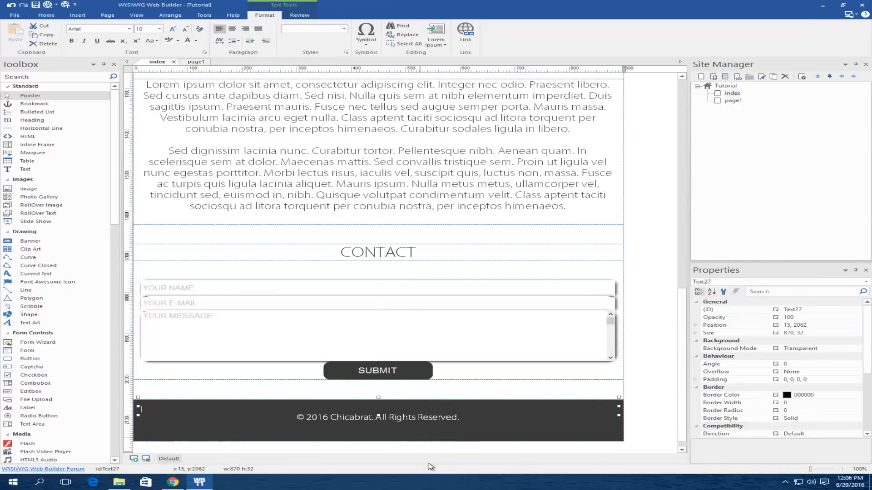
double_click(410, 438)
key("BackSpace")
left_click(669, 403)
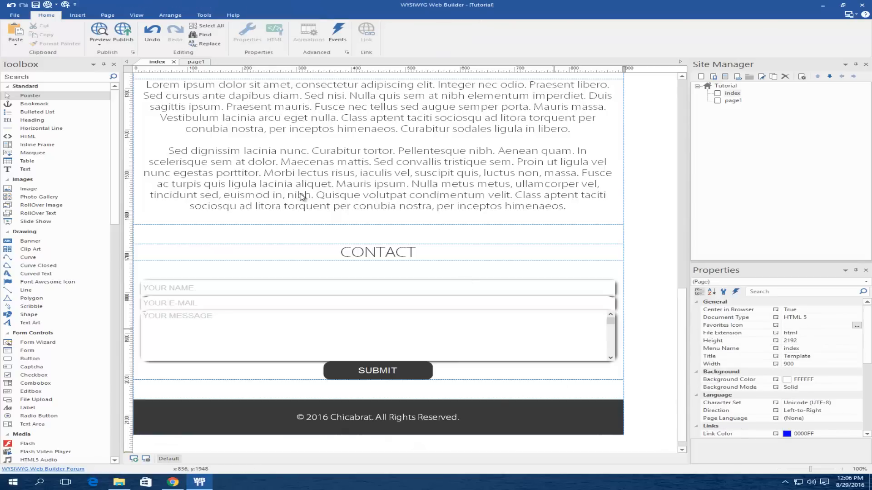
Step: Preview the index page in the browser, examine its contact form and footer, and return to the editor
left_click(51, 4)
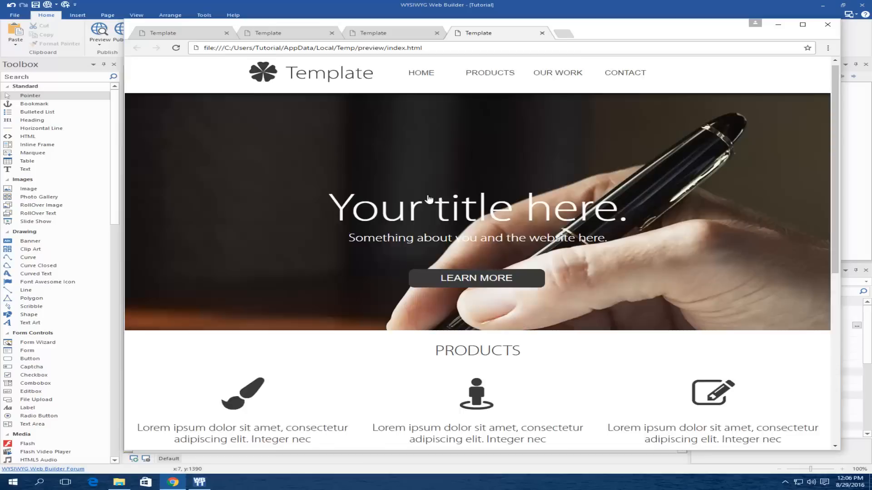
scroll(418, 186, "down", 7)
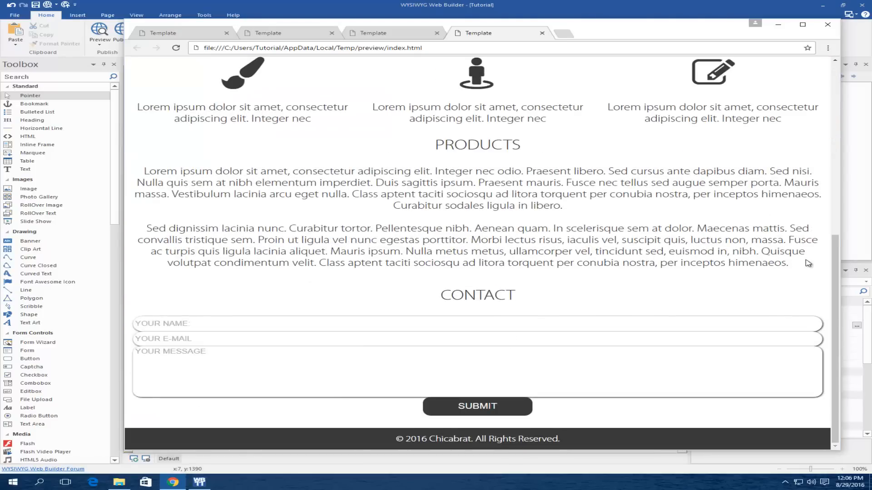
scroll(675, 253, "up", 4)
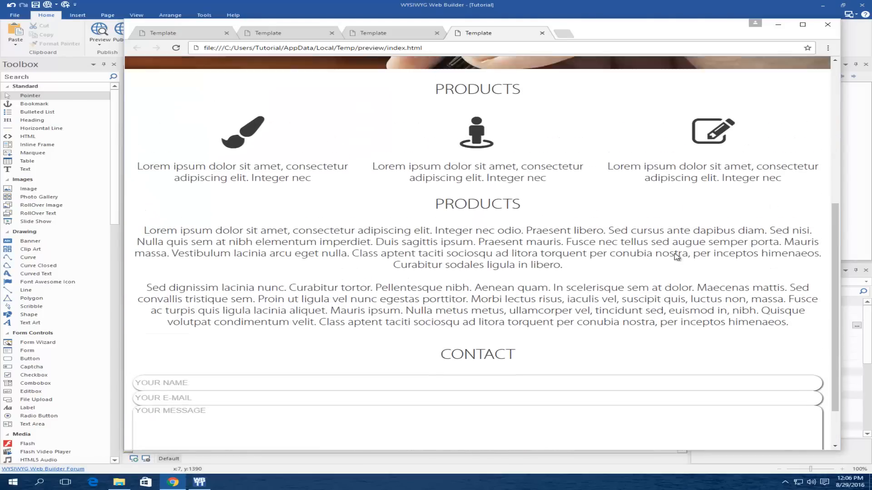
scroll(674, 254, "down", 5)
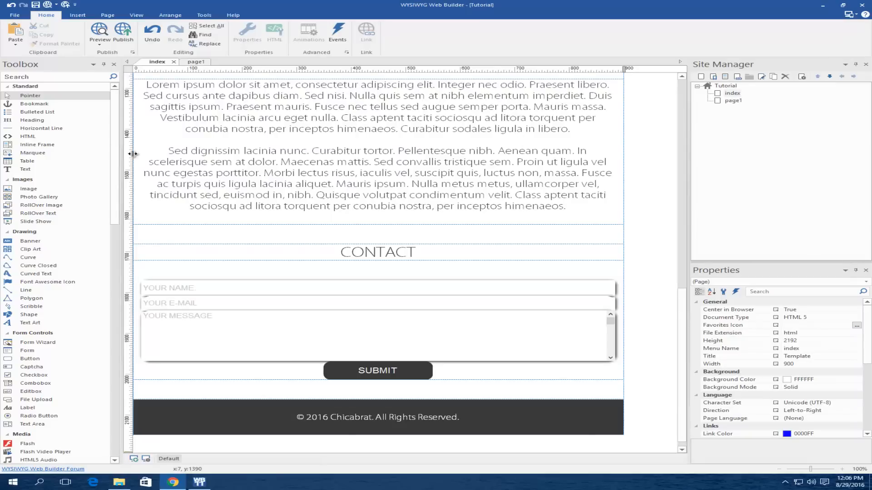
left_click(778, 25)
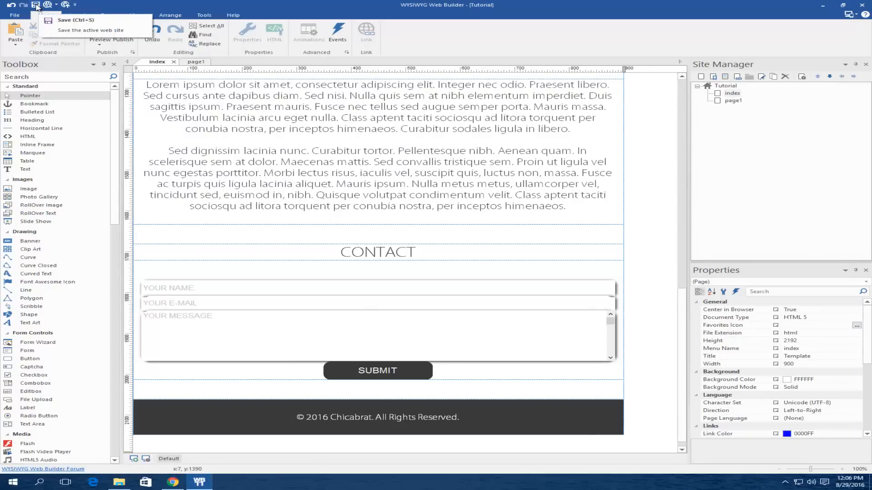
Step: Reopen the browser preview, narrow and widen its window to examine how the header and title area adapt, and return to the editor
left_click(173, 482)
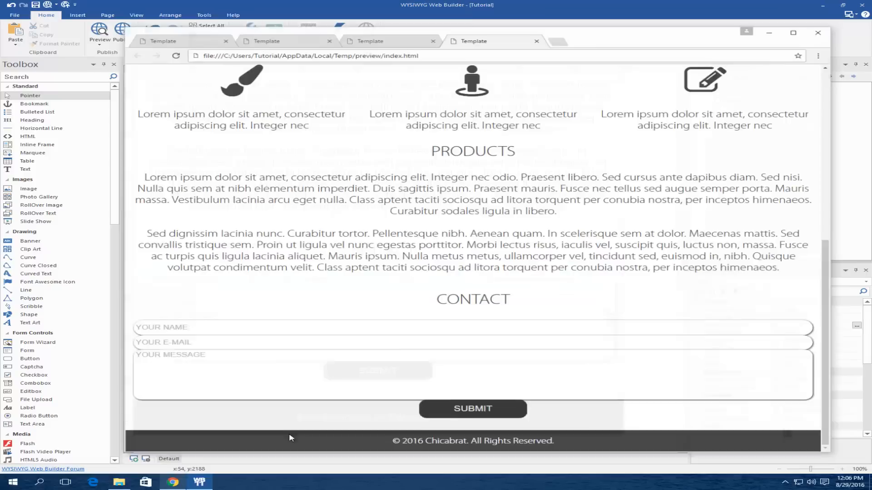
scroll(578, 222, "up", 3)
scroll(590, 218, "up", 4)
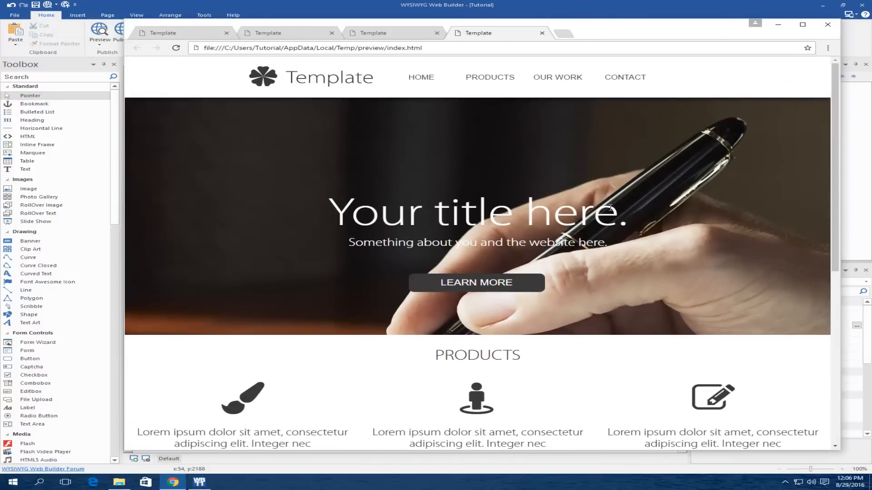
left_click_drag(840, 147, 387, 182)
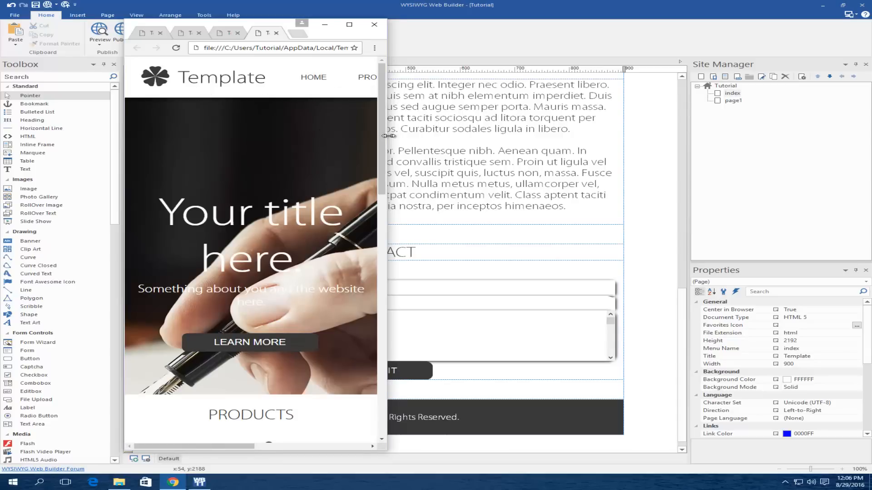
left_click_drag(385, 132, 796, 132)
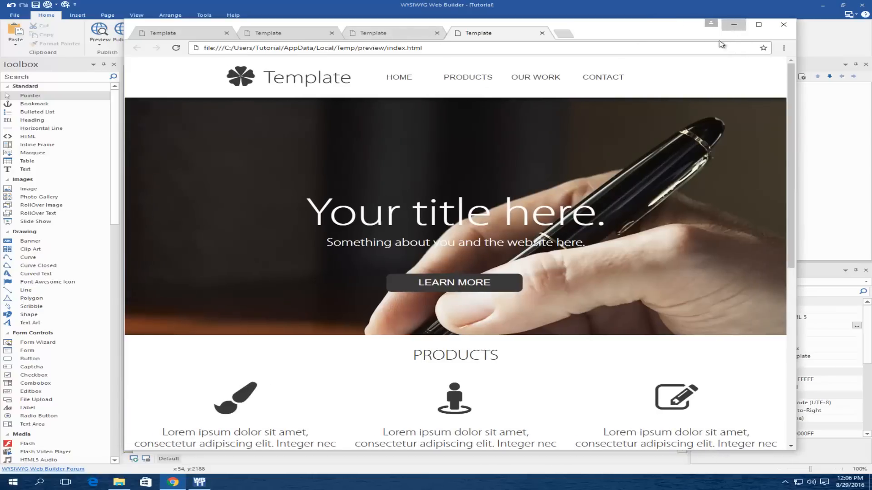
left_click(733, 24)
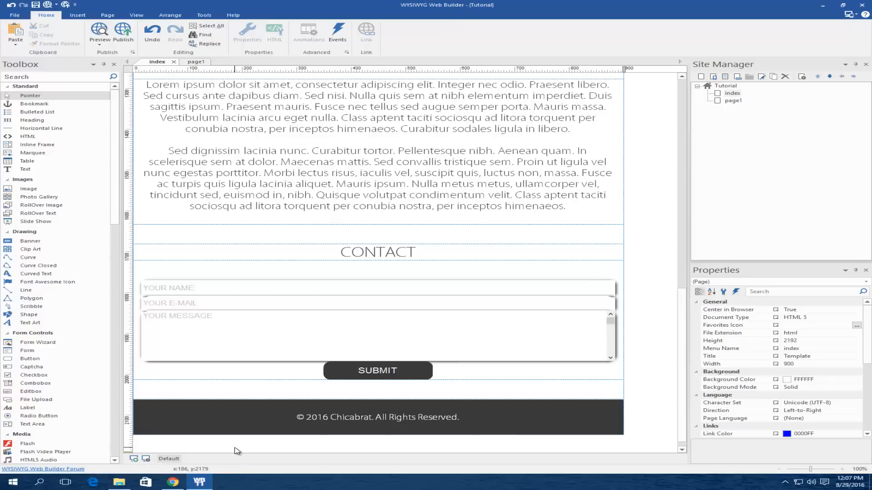
Step: Open the finished template at 563.cu.cc and resize the browser window to examine how its navigation and title respond to narrower widths
left_click(173, 481)
left_click(191, 32)
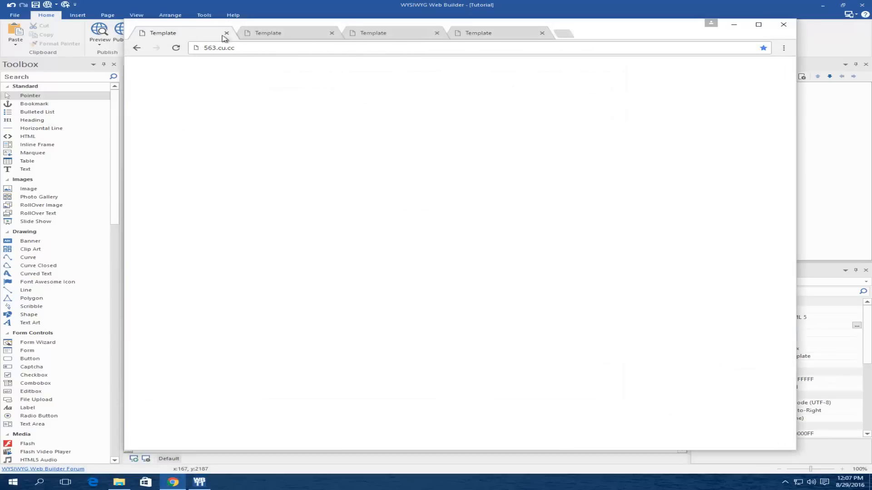
scroll(733, 211, "up", 15)
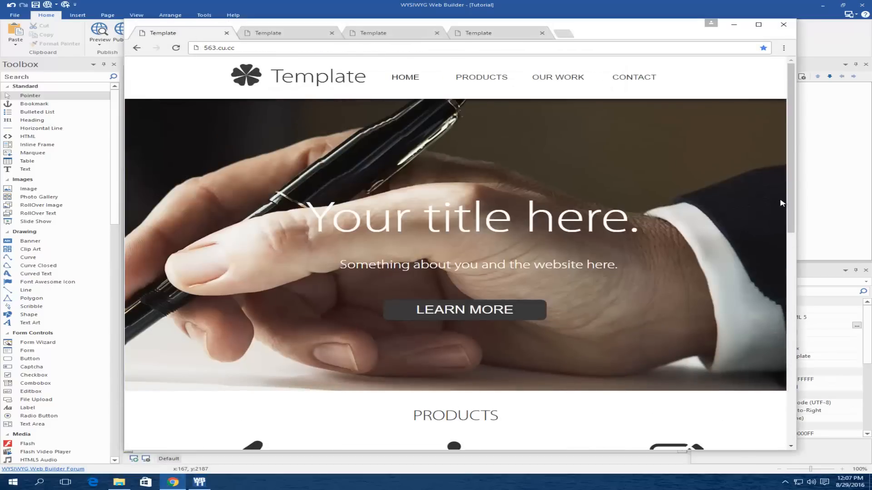
left_click_drag(799, 198, 642, 204)
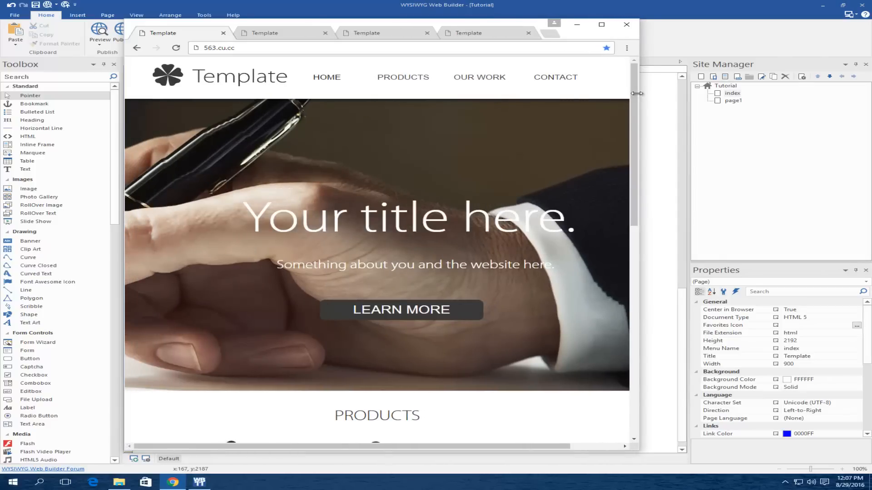
mouse_move(642, 94)
left_mouse_down()
mouse_move(611, 93)
mouse_move(642, 93)
left_mouse_up()
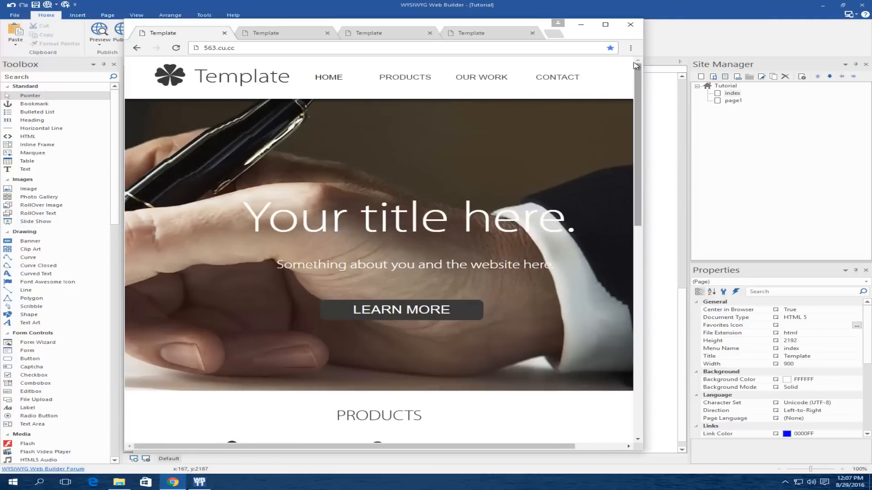
left_click_drag(631, 113, 581, 113)
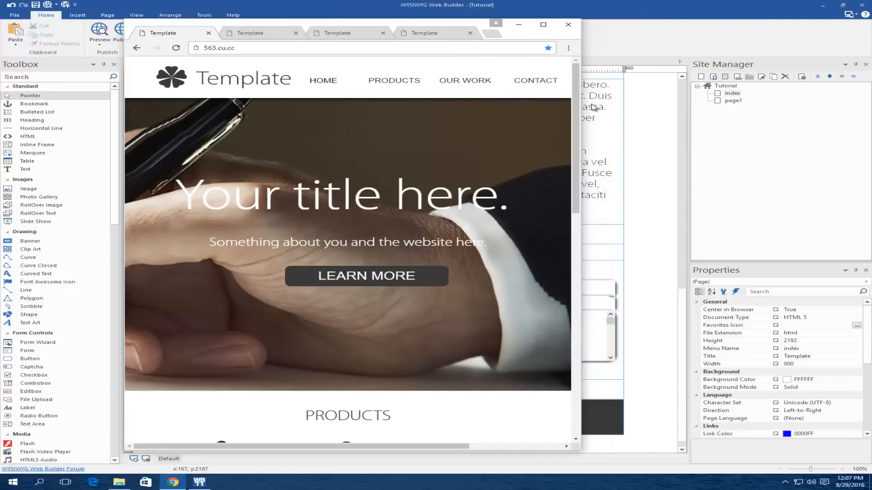
left_click_drag(582, 112, 529, 115)
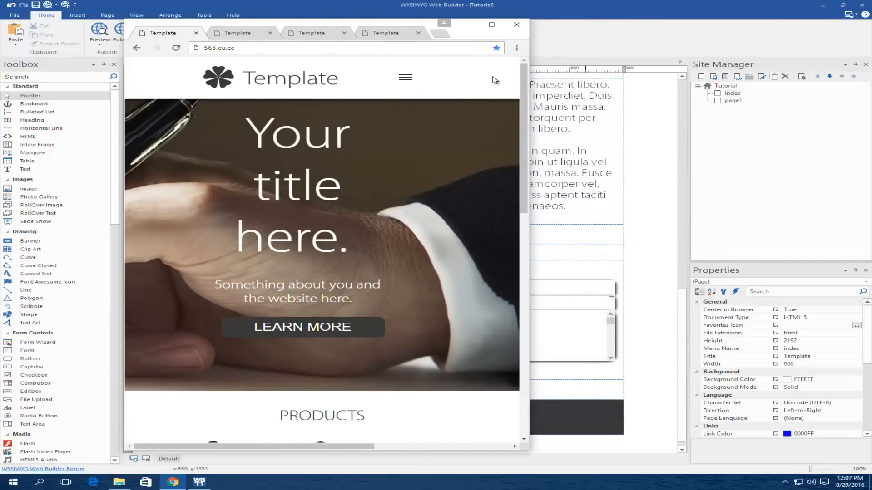
left_click(407, 81)
left_click_drag(529, 114, 443, 111)
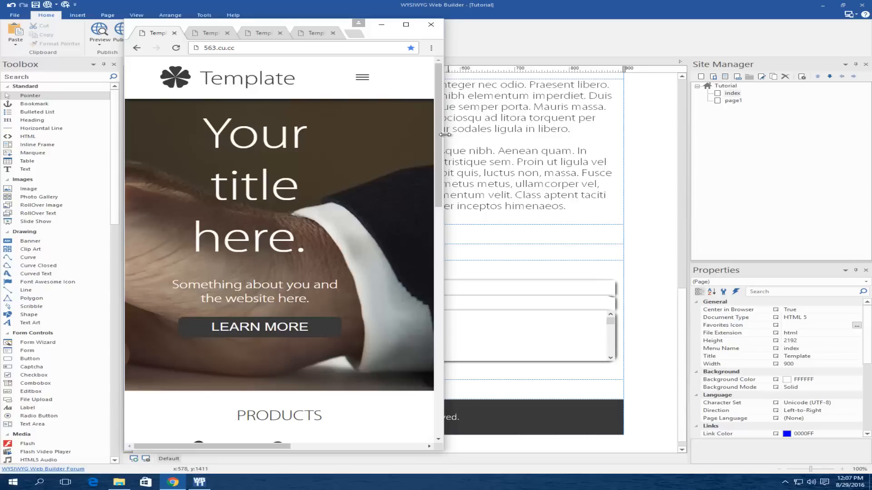
left_click_drag(444, 134, 757, 135)
Step: Close the leftover preview tabs and the browser window
left_click(331, 32)
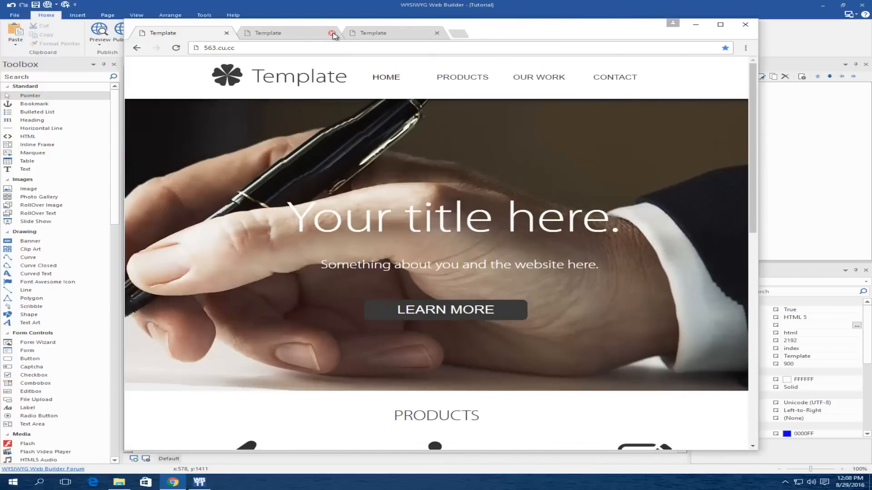
left_click(331, 33)
left_click(332, 33)
left_click(745, 24)
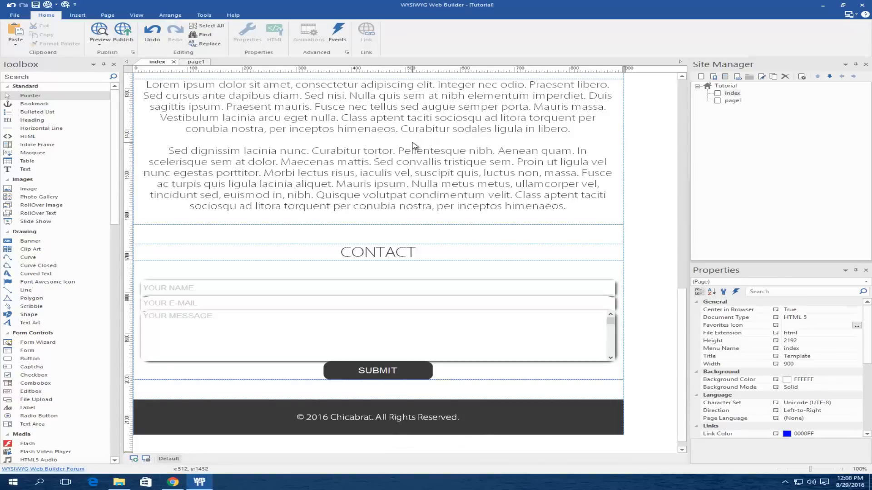
Step: Add a breakpoint to the index page with a max-width of 768 px and no orientation
scroll(638, 187, "up", 3)
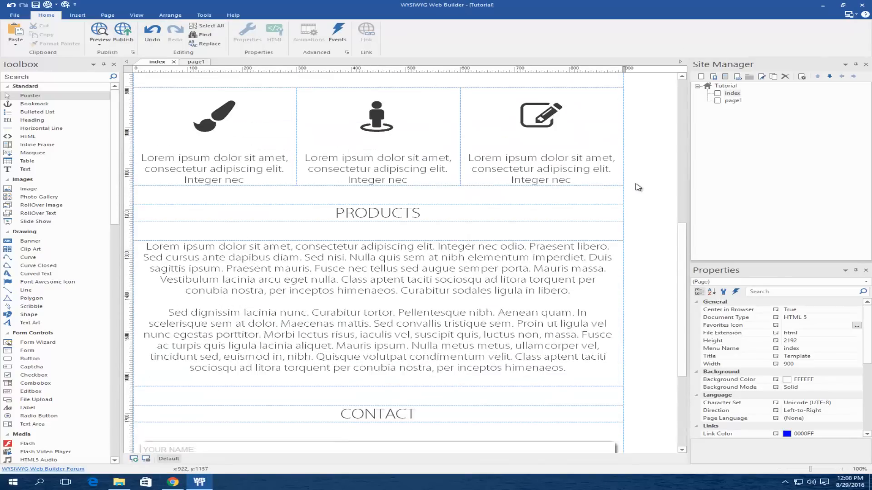
scroll(638, 187, "up", 9)
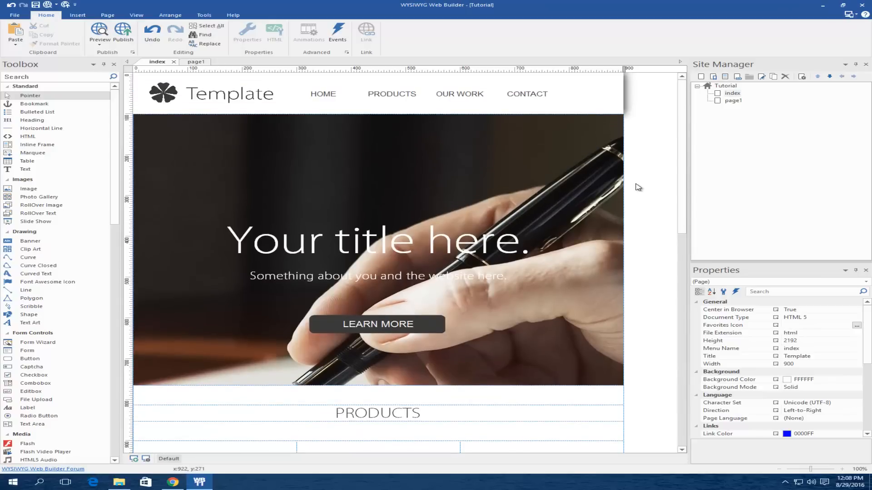
left_click(136, 460)
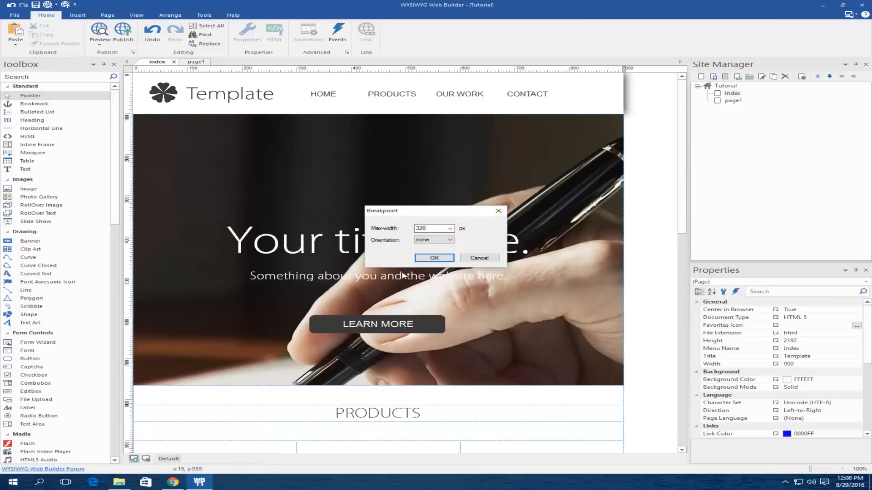
left_click(449, 228)
left_click(423, 241)
left_click(427, 258)
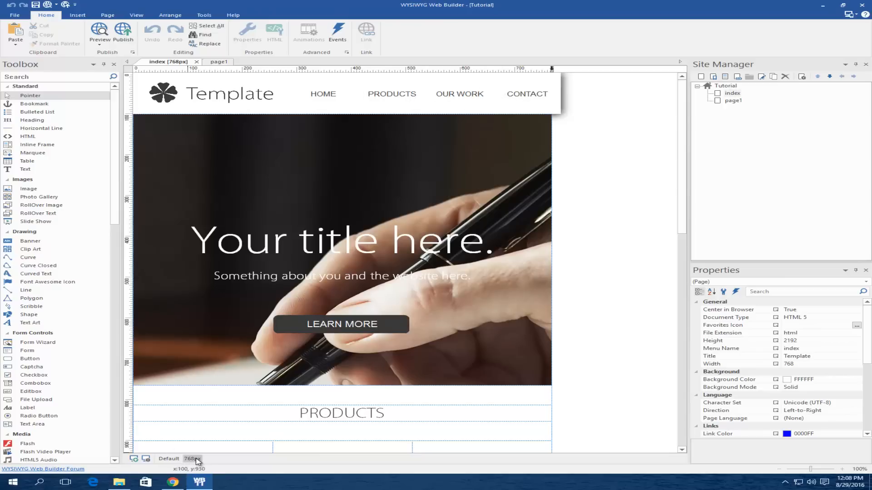
Step: Change the existing breakpoint's max-width to 700 px in the breakpoint manager
left_click(146, 459)
double_click(452, 201)
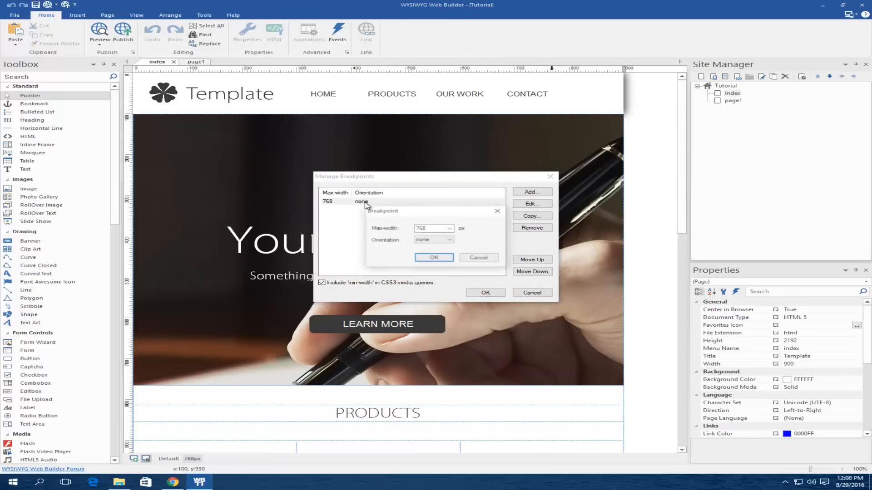
left_click(451, 229)
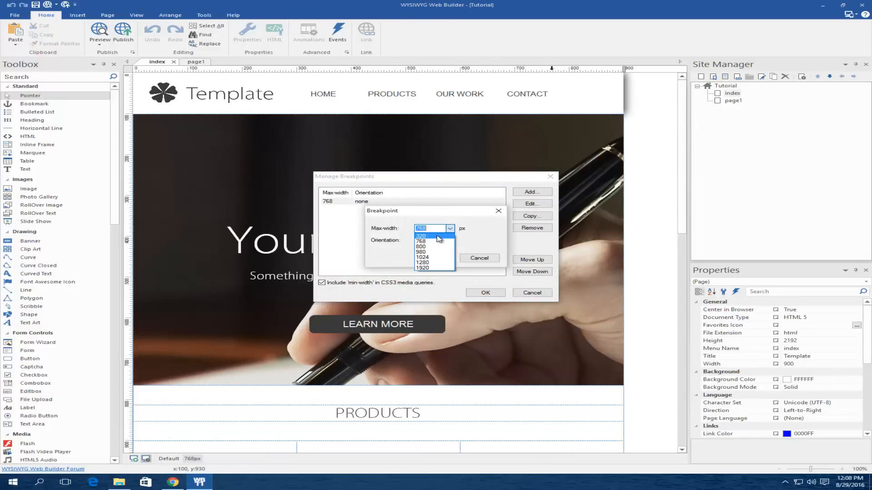
left_click(431, 229)
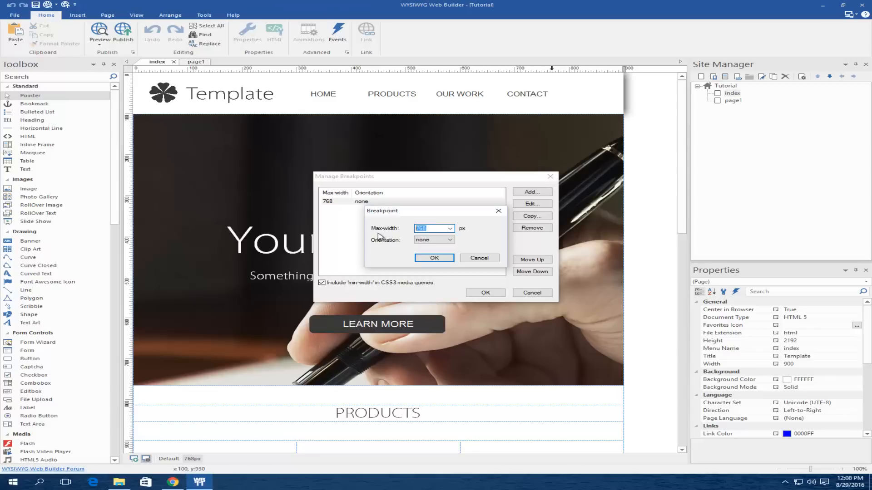
type("700")
left_click(433, 258)
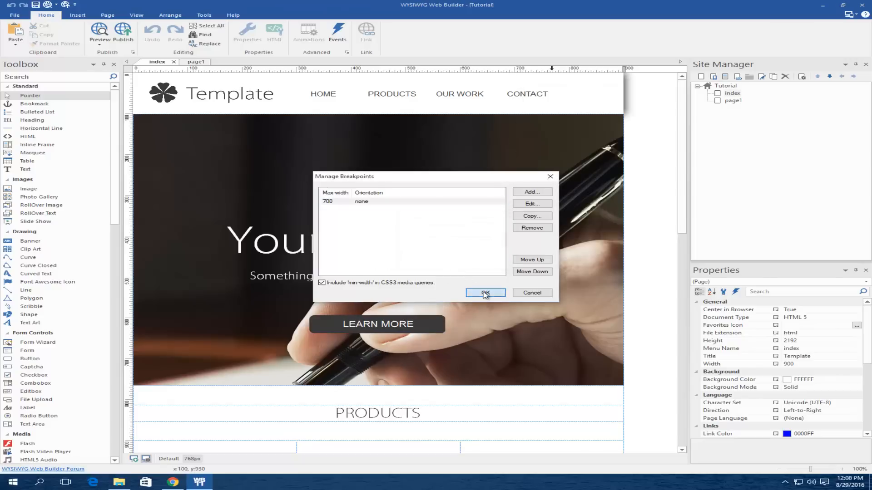
left_click(485, 293)
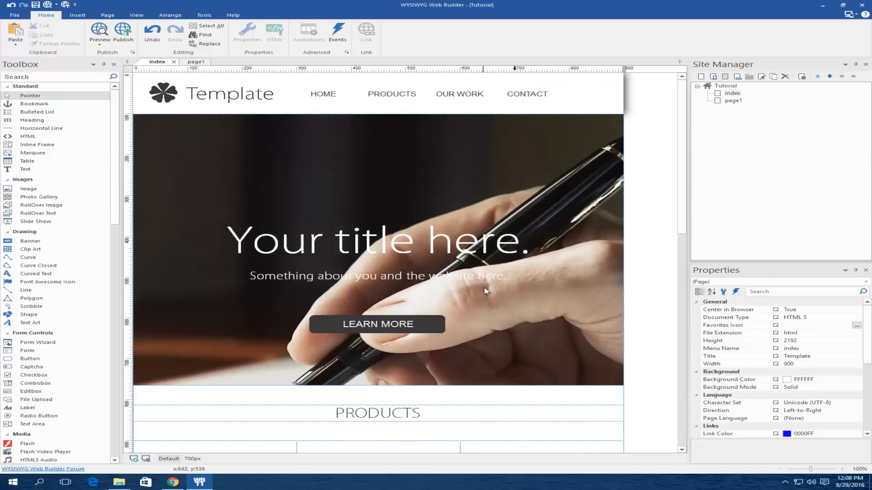
Step: Compare the index page's Default layout with the 700px breakpoint layout, ending in the 700px one
left_click(516, 70)
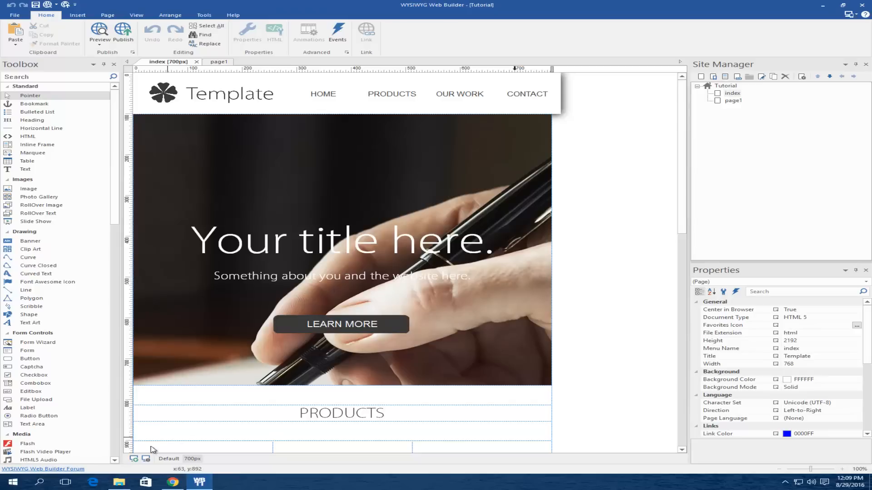
left_click(167, 458)
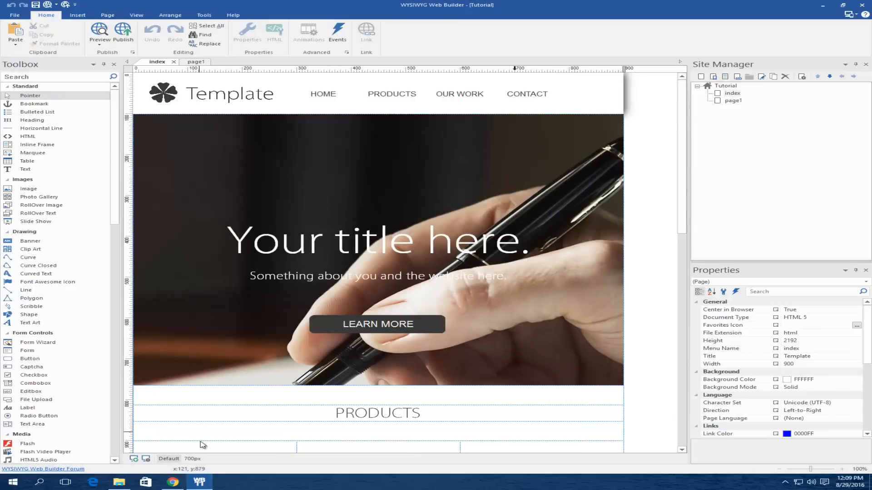
left_click(192, 459)
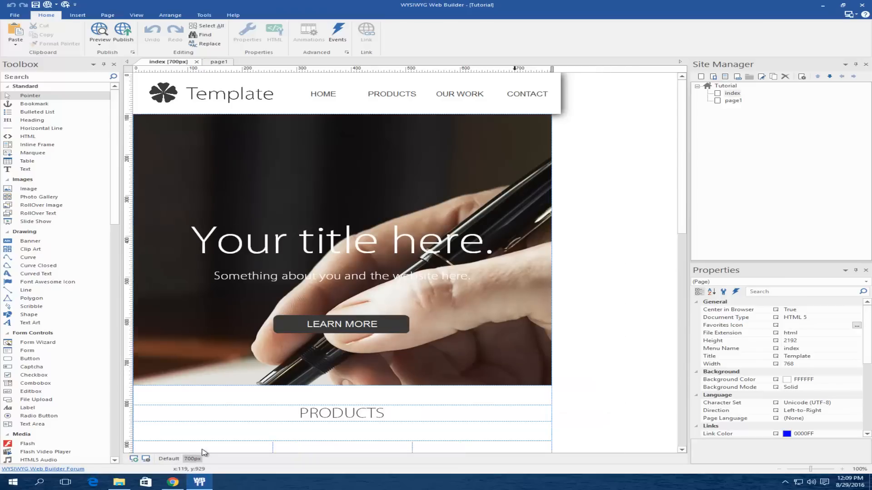
Step: Show the Object Manager, dock it as a column beside the Toolbox, and narrow the Toolbox to make room for the page
left_click(465, 92)
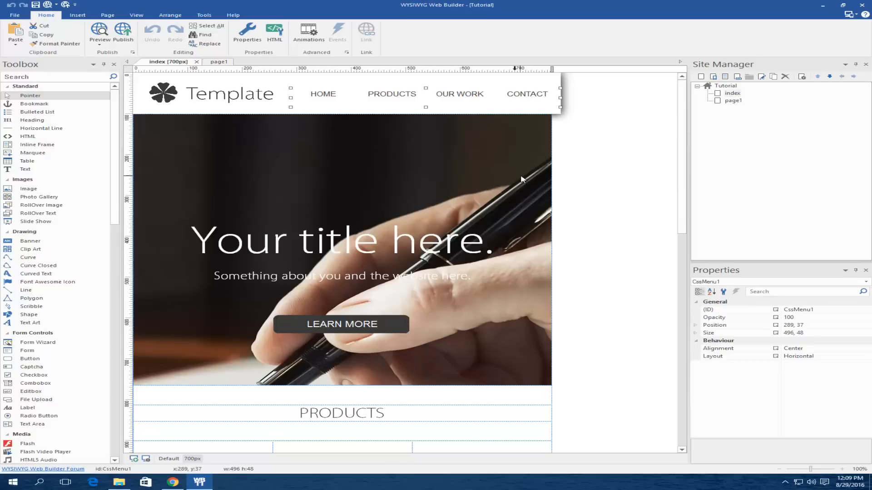
left_click(641, 124)
left_click(138, 16)
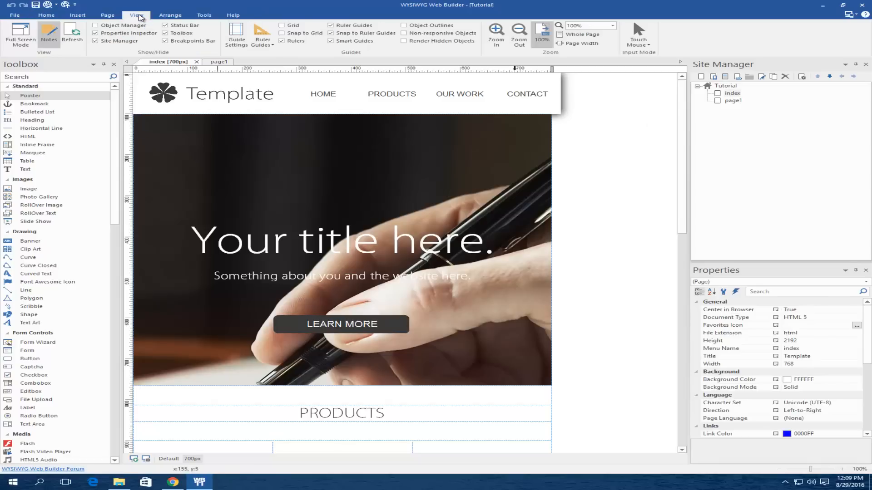
left_click(96, 26)
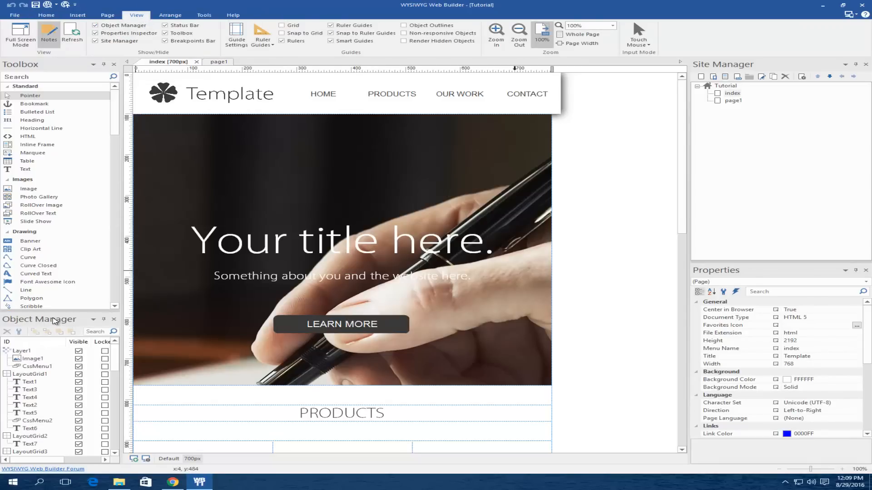
left_click_drag(55, 321, 384, 262)
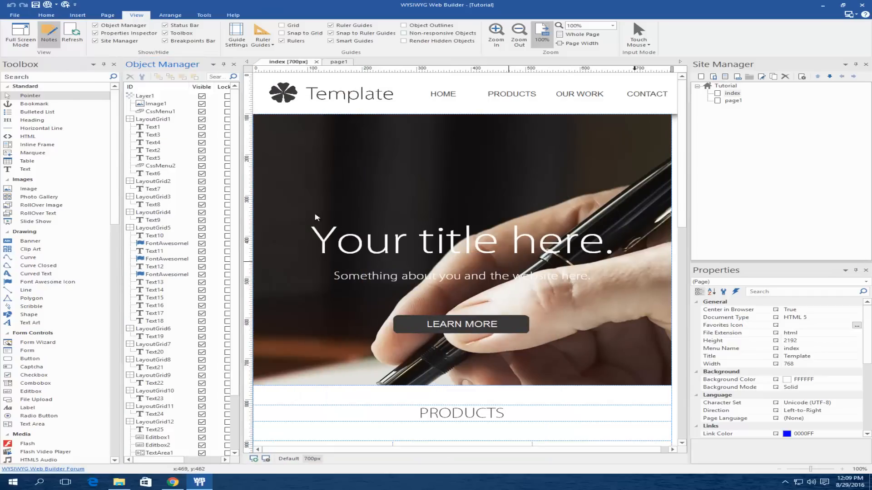
left_click_drag(121, 149, 55, 150)
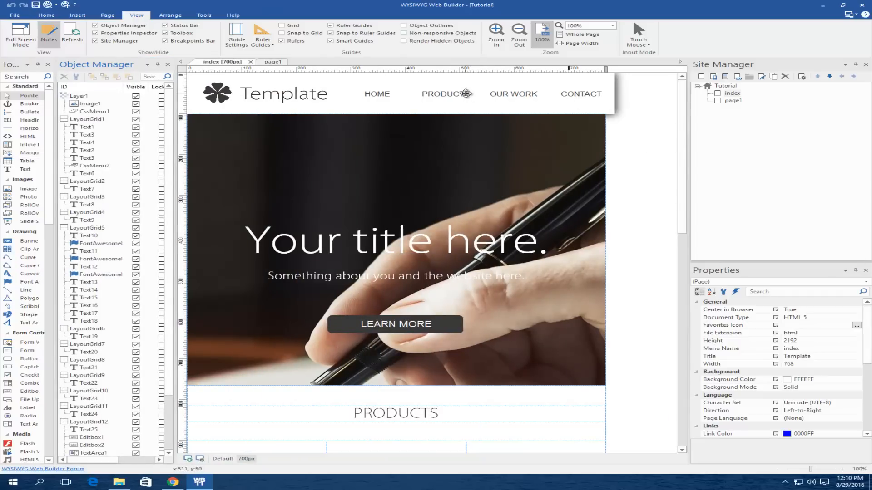
Step: Hide the header menu CssMenu1 in the 700px layout, and check the header in the Default layout before returning to 700px
left_click(465, 94)
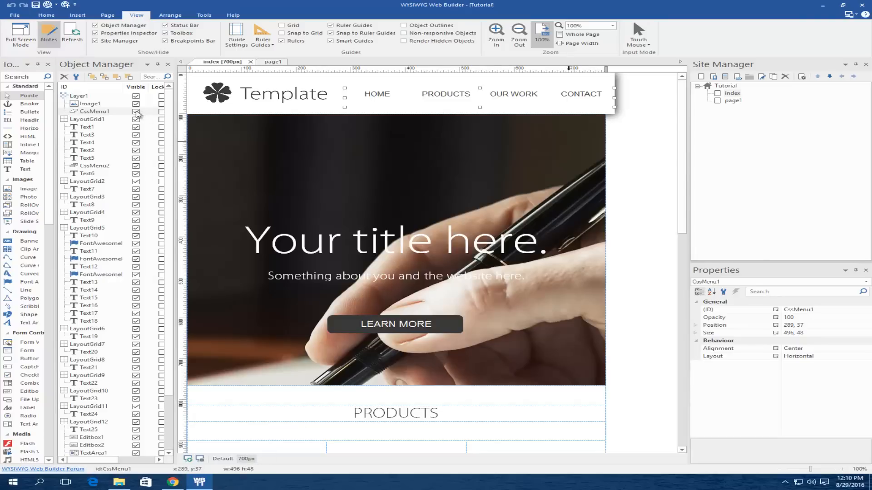
left_click(135, 112)
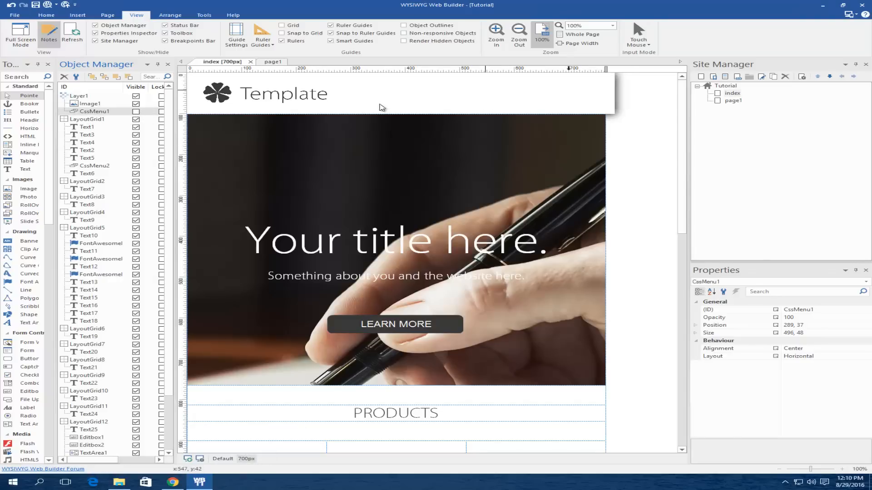
left_click(231, 460)
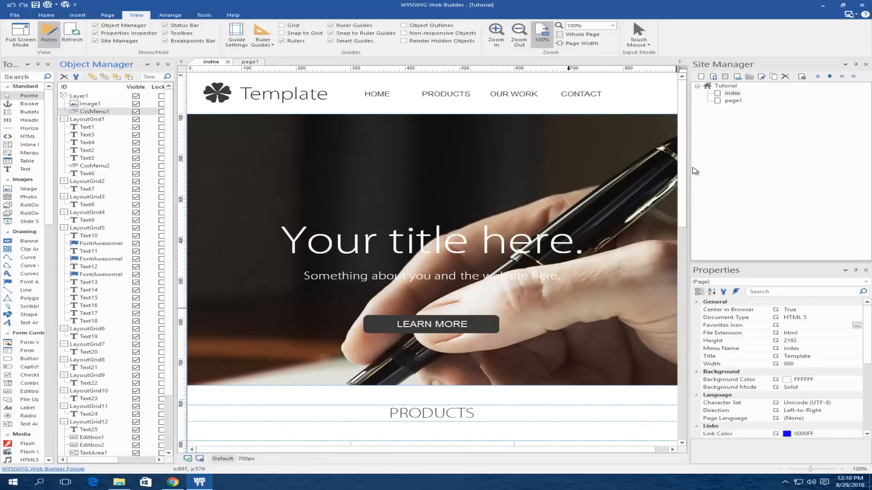
left_click_drag(689, 170, 795, 170)
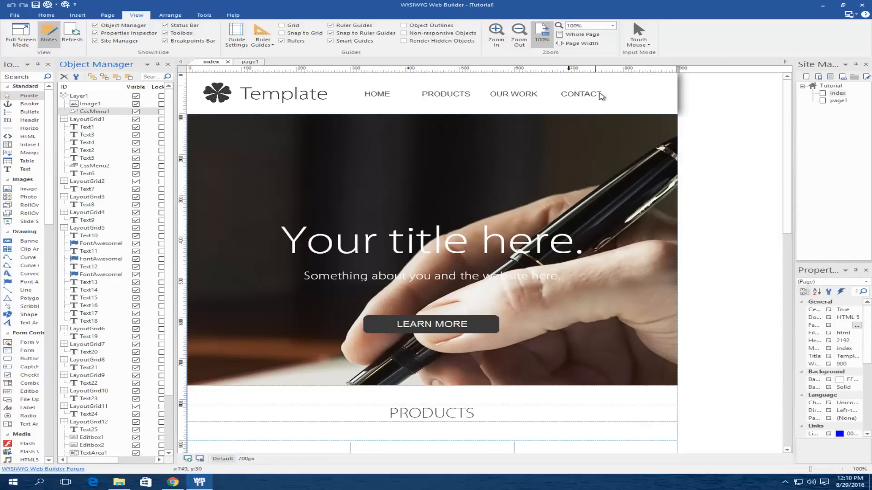
left_click(245, 459)
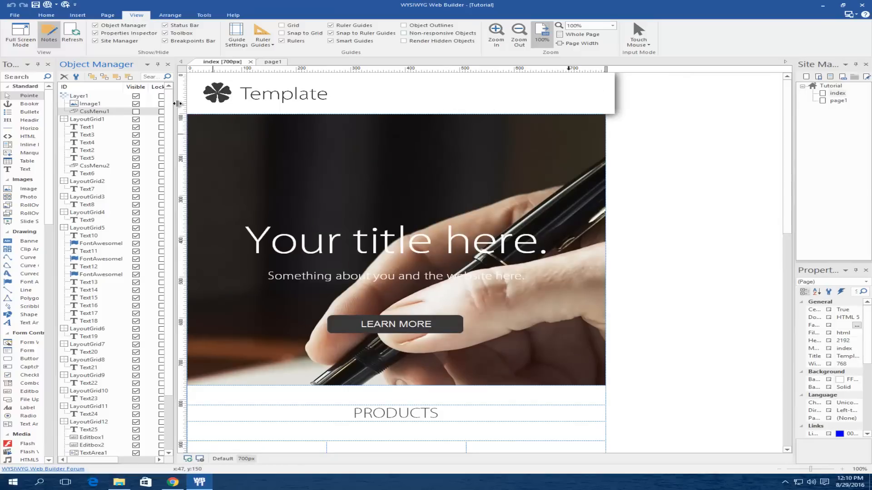
left_click_drag(55, 129, 119, 127)
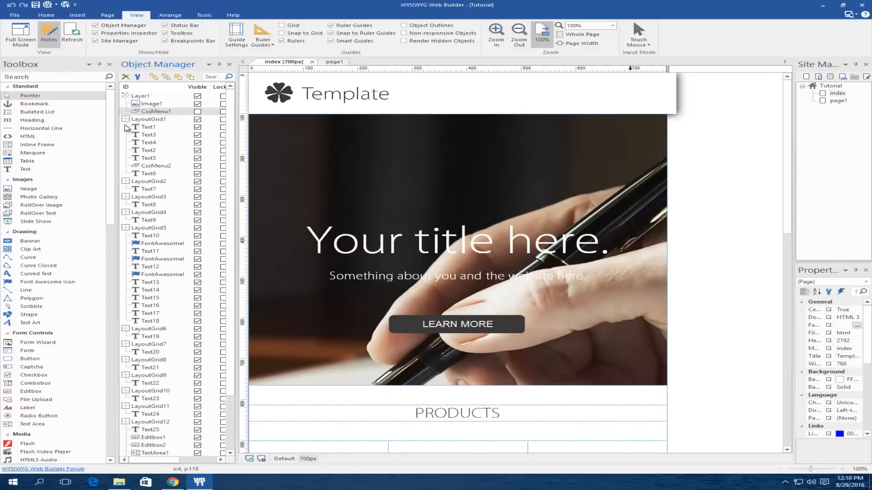
left_click(54, 78)
type("css")
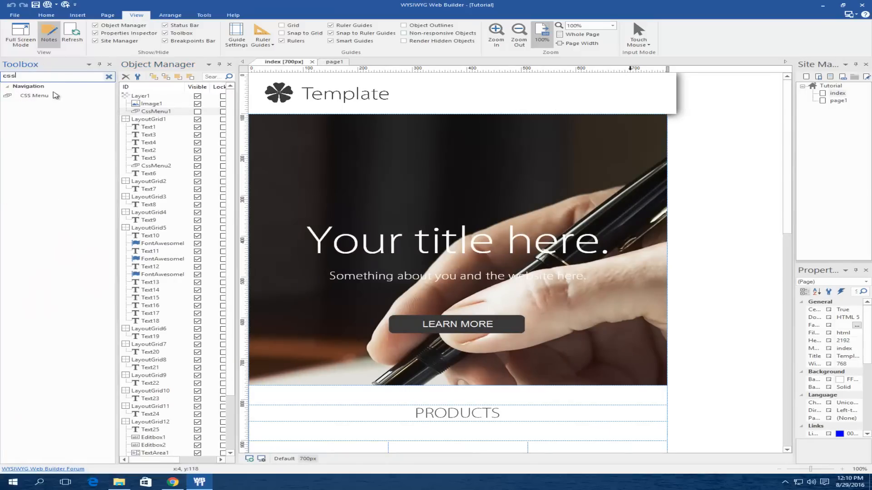
left_click_drag(34, 96, 460, 91)
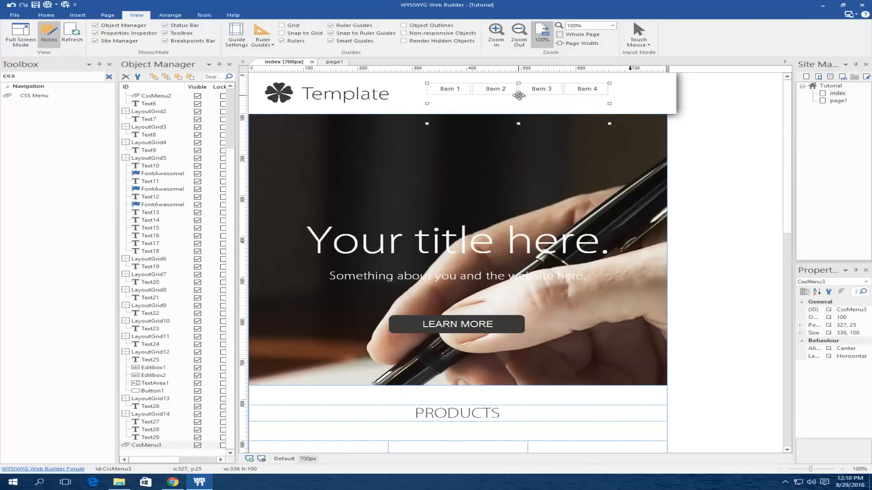
key("Delete")
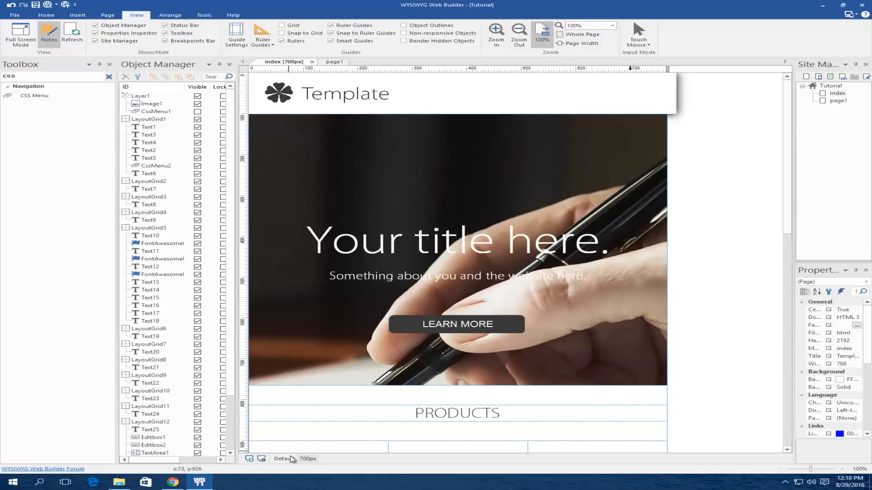
Step: Copy the header menu from the Default layout into the 700px layout and place it in the header beside the logo
left_click(291, 459)
left_click(555, 94)
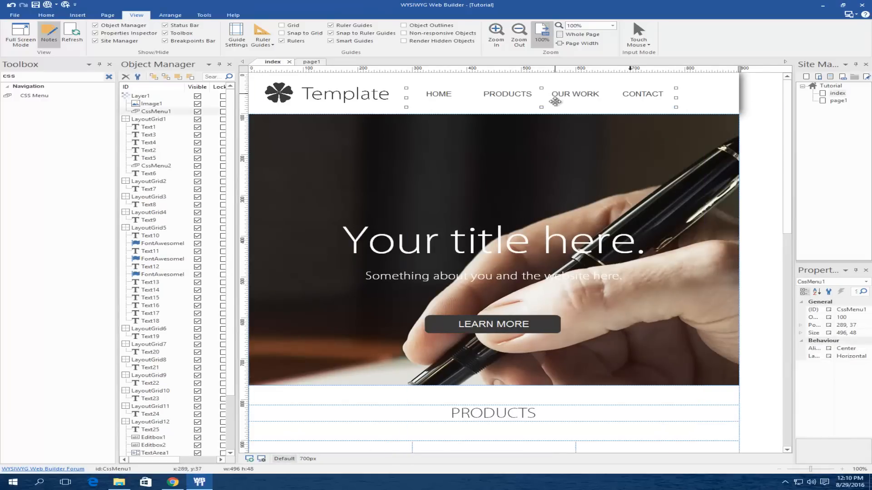
left_click(309, 459)
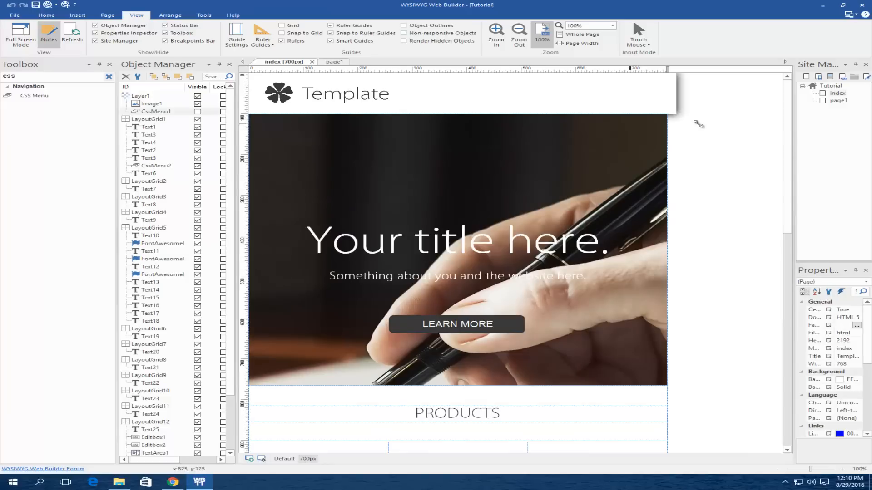
left_click(698, 124)
left_click_drag(739, 135, 446, 102)
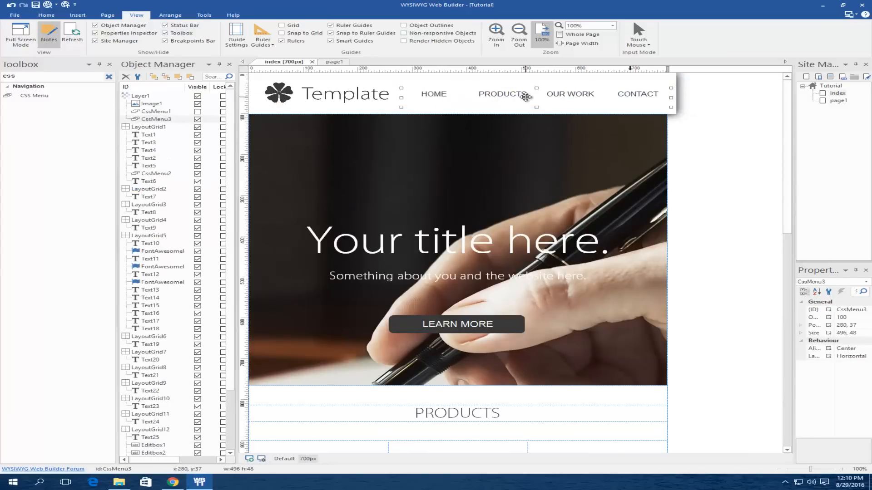
Step: Set the main menu button width of the copied header menu to 100 in its style settings
double_click(526, 98)
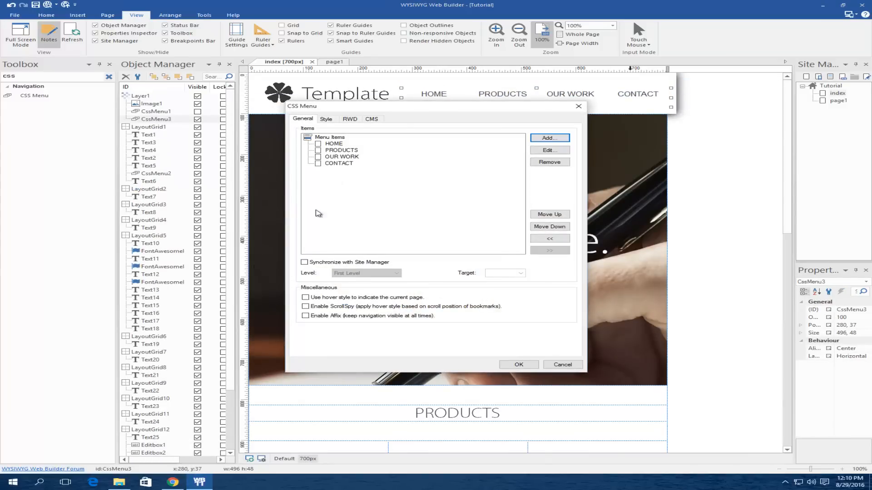
left_click(326, 120)
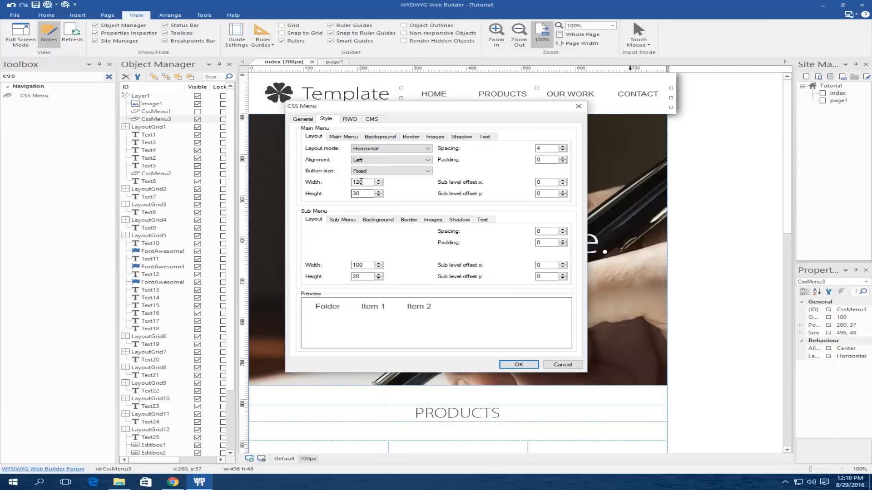
double_click(364, 182)
left_click(524, 365)
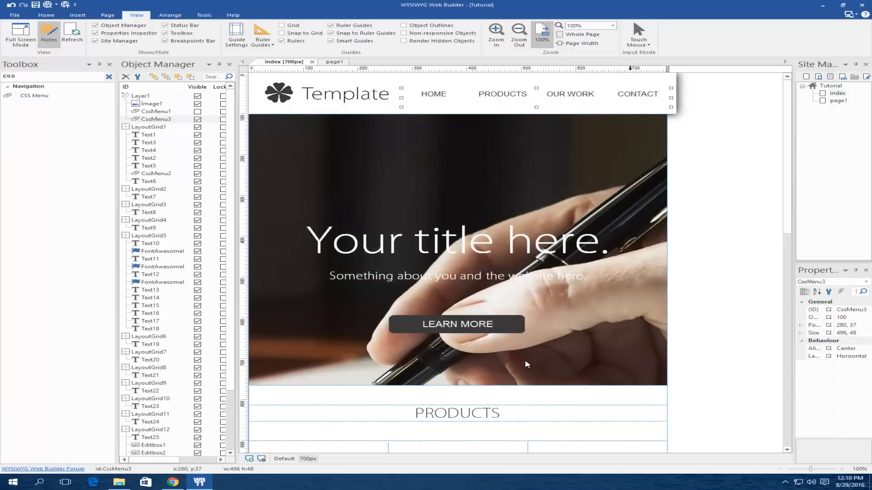
double_click(618, 97)
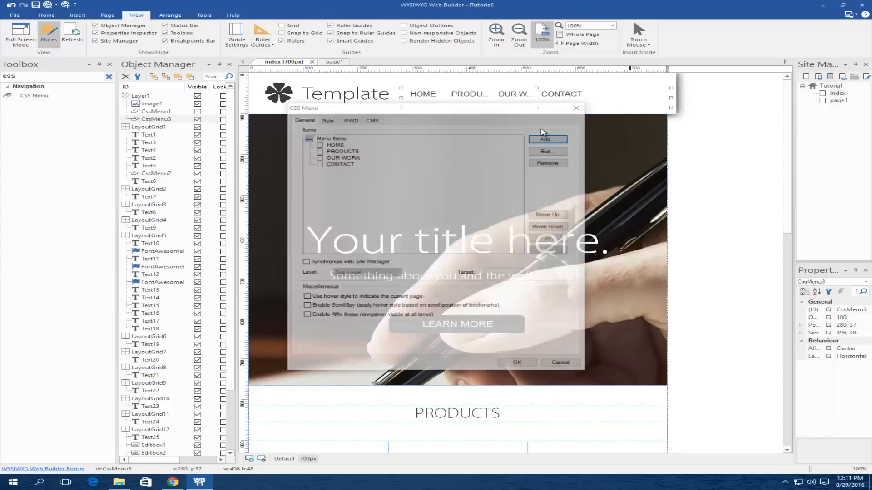
left_click(326, 119)
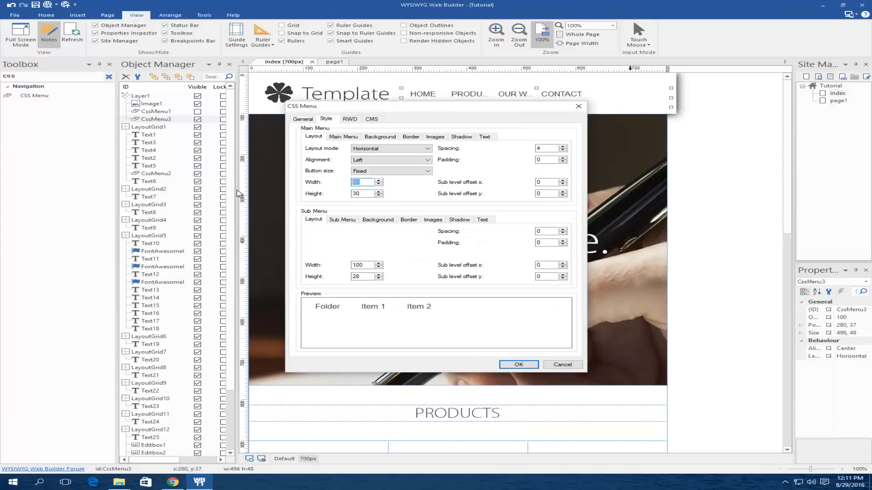
left_click(532, 364)
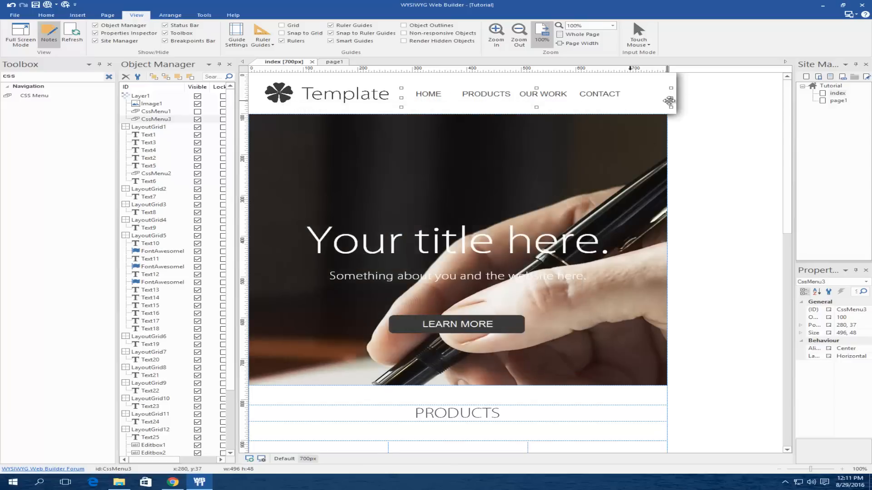
Step: Narrow the copied header menu to about 419 px wide, and review its style settings without changing them
left_click_drag(671, 98, 629, 97)
double_click(623, 96)
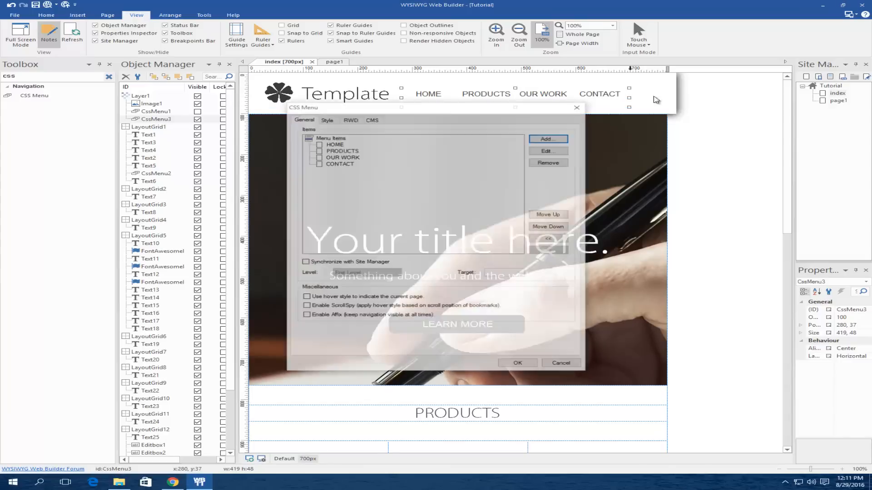
left_click(327, 119)
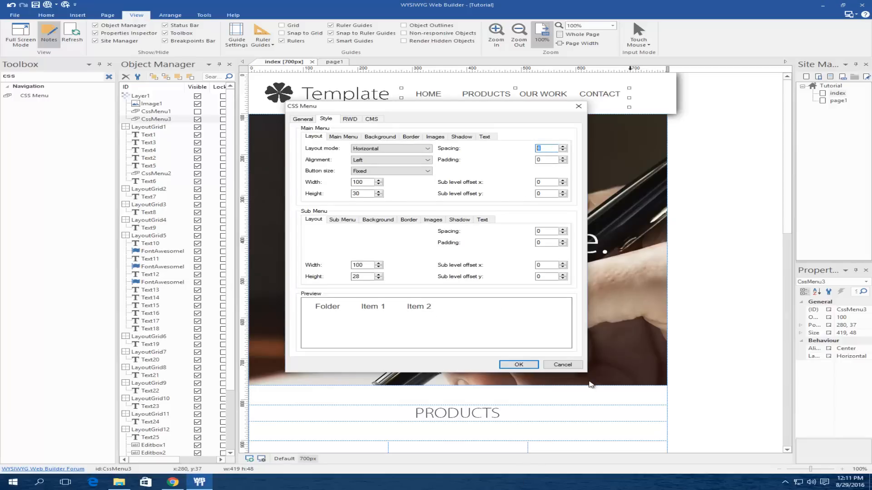
left_click(562, 364)
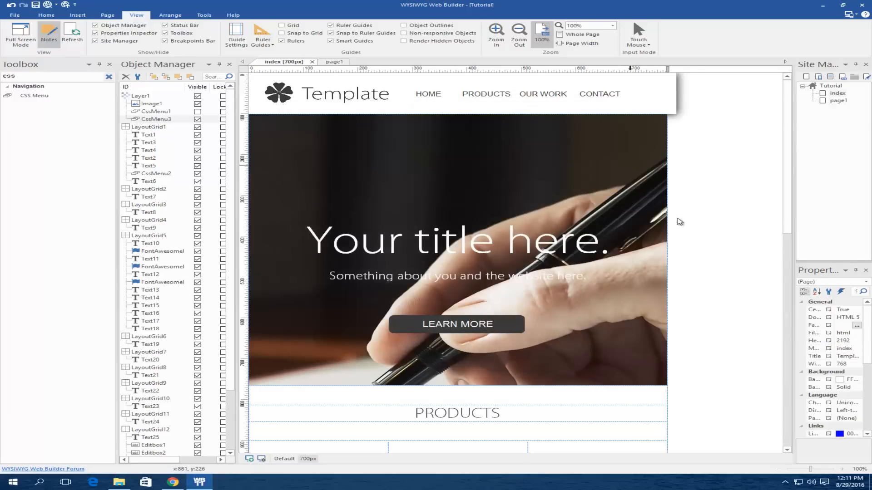
Step: Hide the copied menu CssMenu3 in the Default layout and inspect the header layer's size
left_click(290, 459)
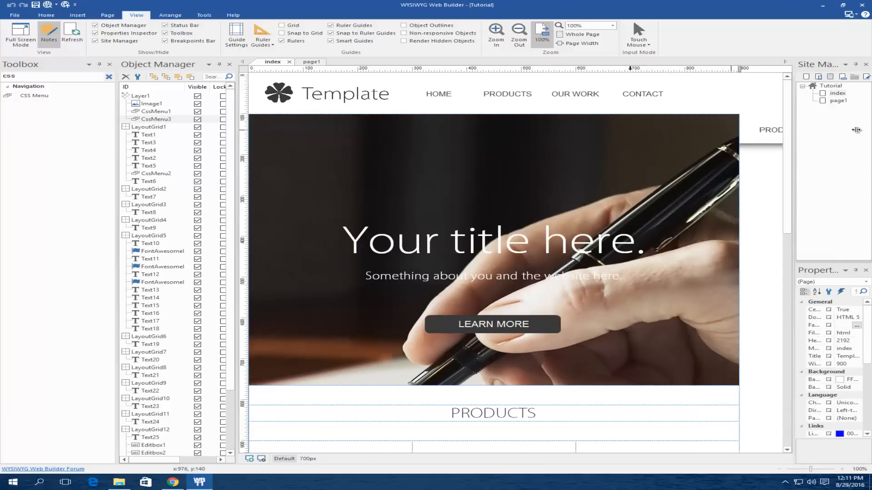
left_click_drag(856, 130, 861, 130)
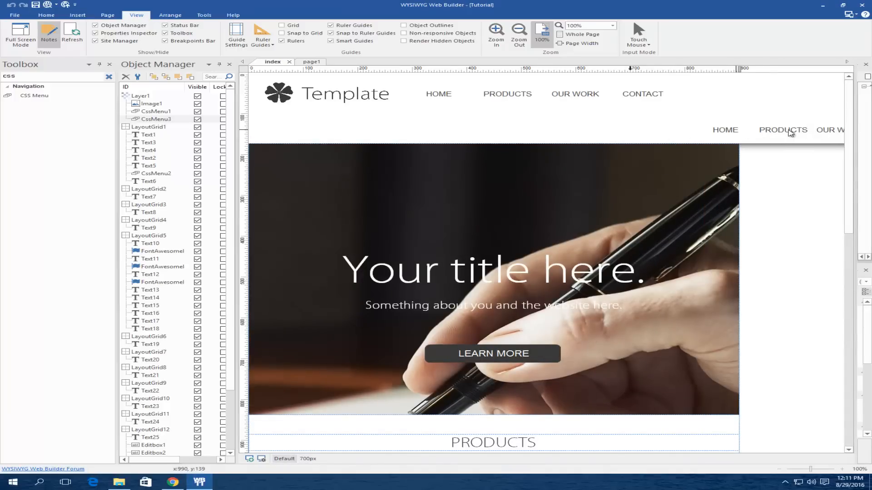
left_click(789, 130)
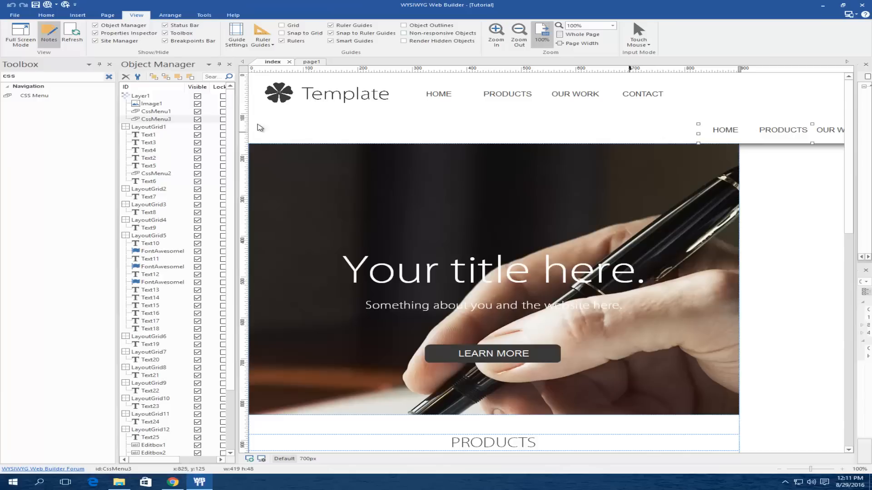
left_click(198, 120)
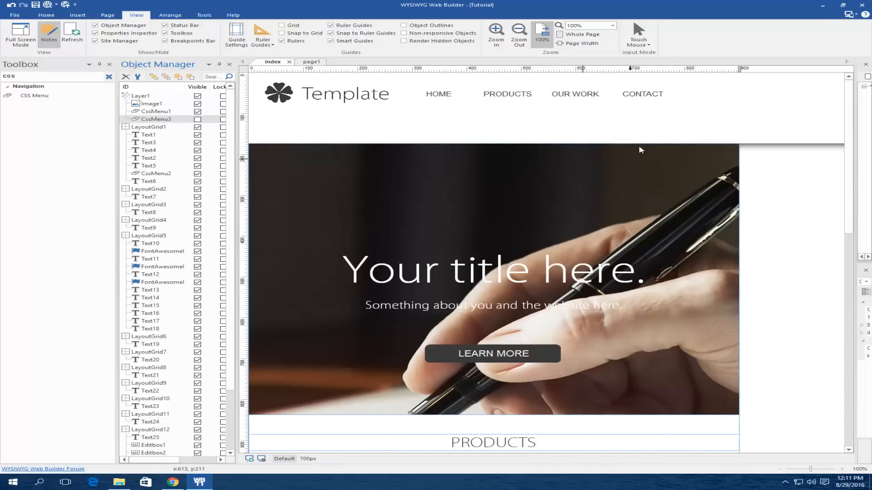
left_click(732, 134)
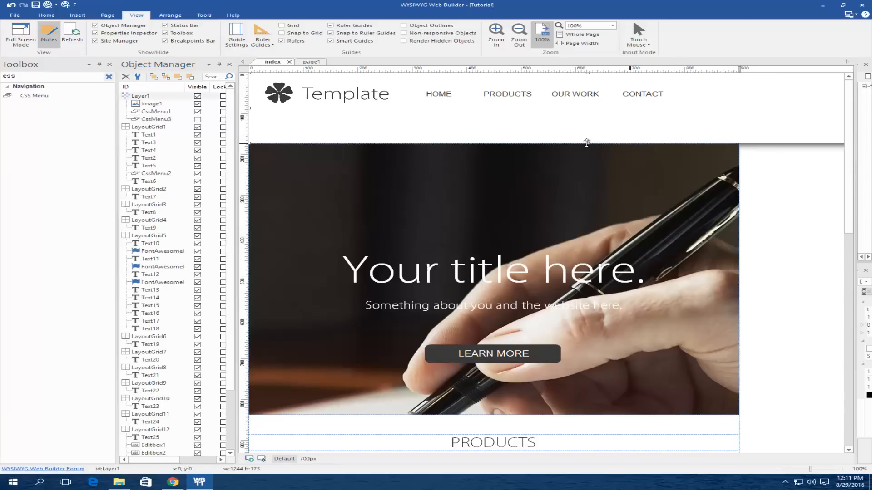
left_click(771, 171)
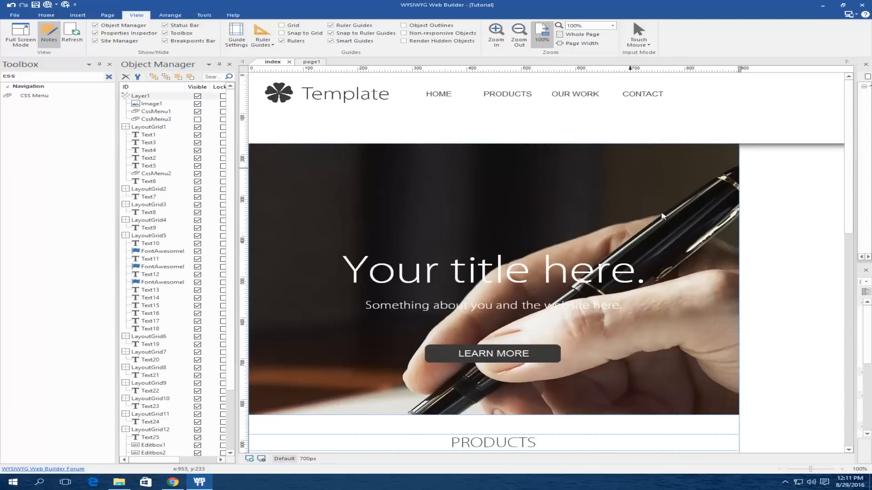
Step: Close the Object Manager, preview the index page in the browser, and return to the editor's Default layout
left_click(230, 65)
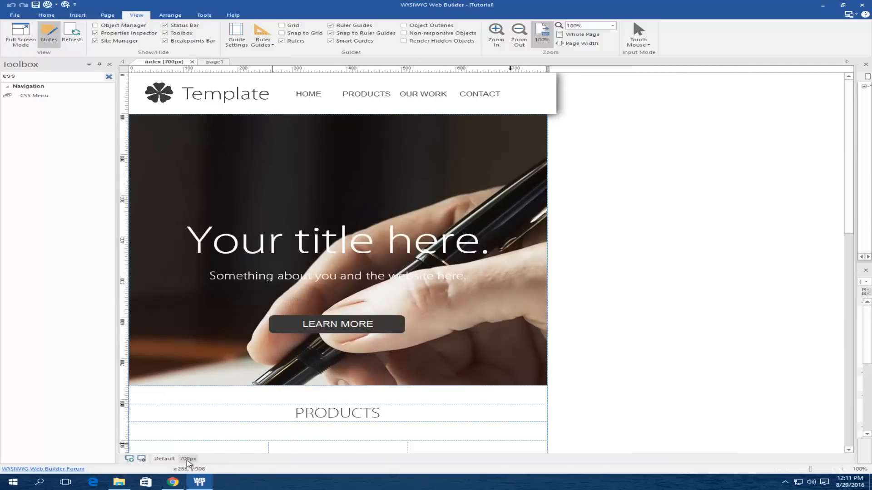
left_click(47, 6)
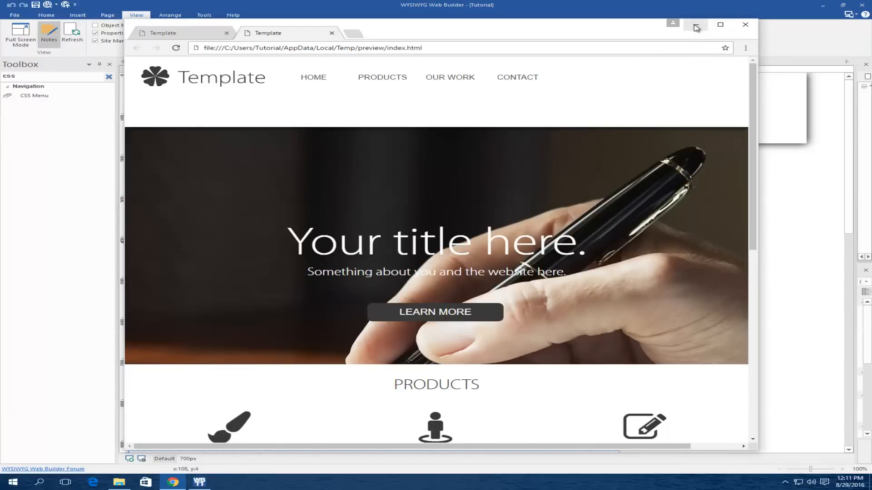
left_click(694, 27)
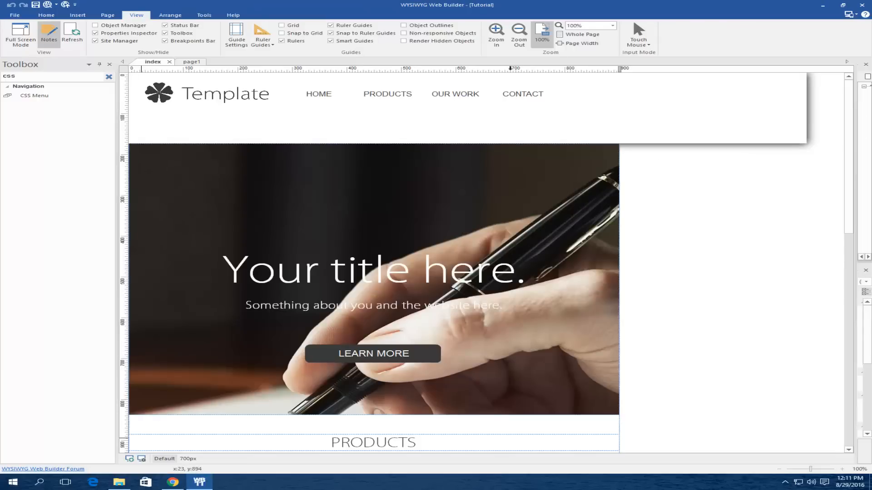
Step: Show CssMenu3 in the Default layout, move it up within the header, and reduce the header layer's height to about 101 px
left_click(358, 121)
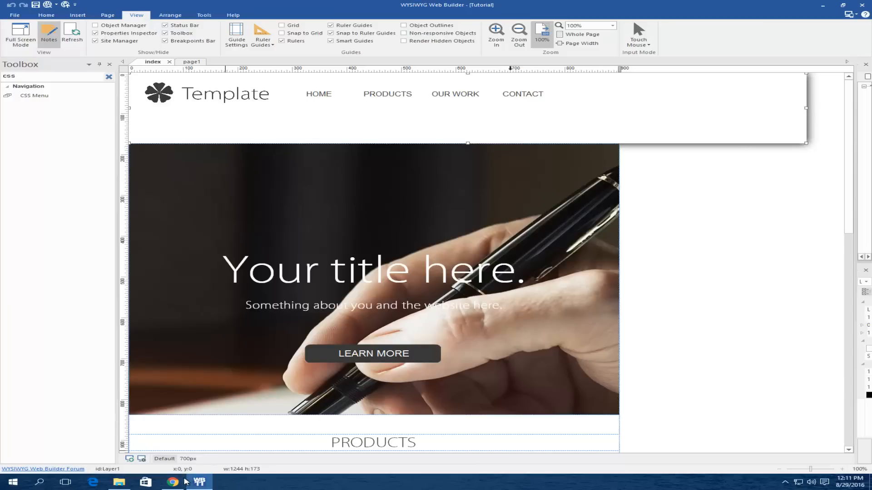
double_click(33, 76)
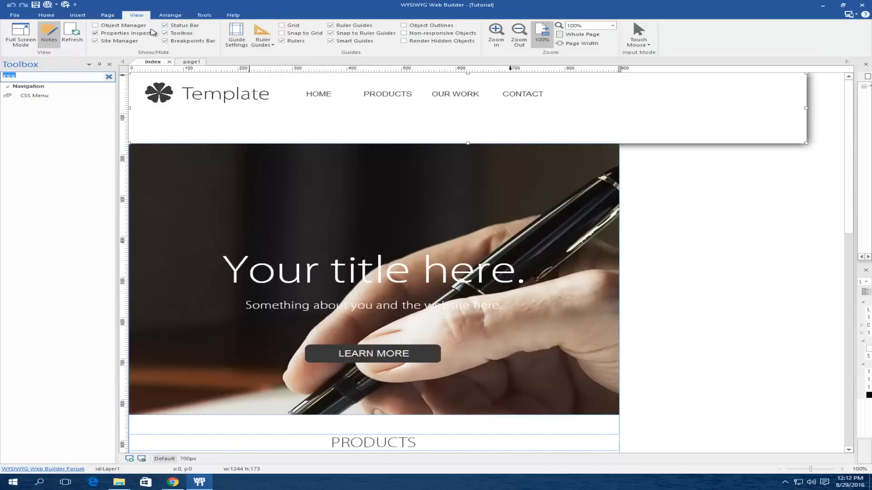
left_click(105, 26)
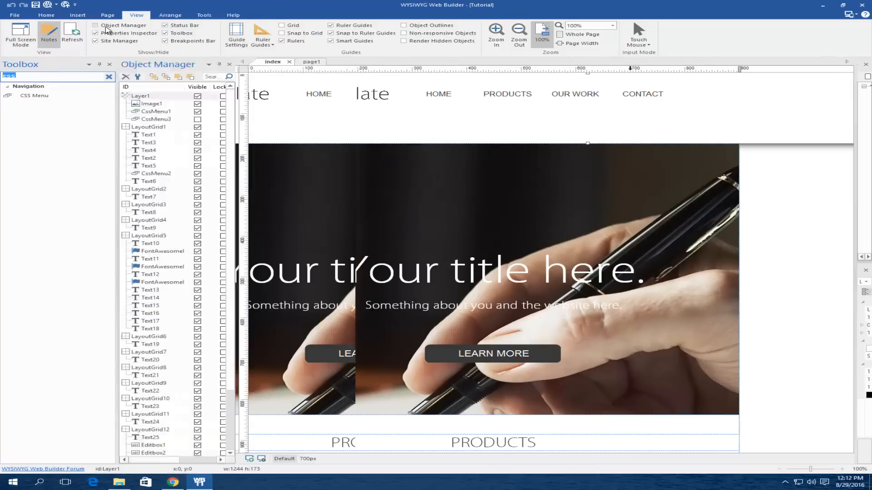
left_click(197, 119)
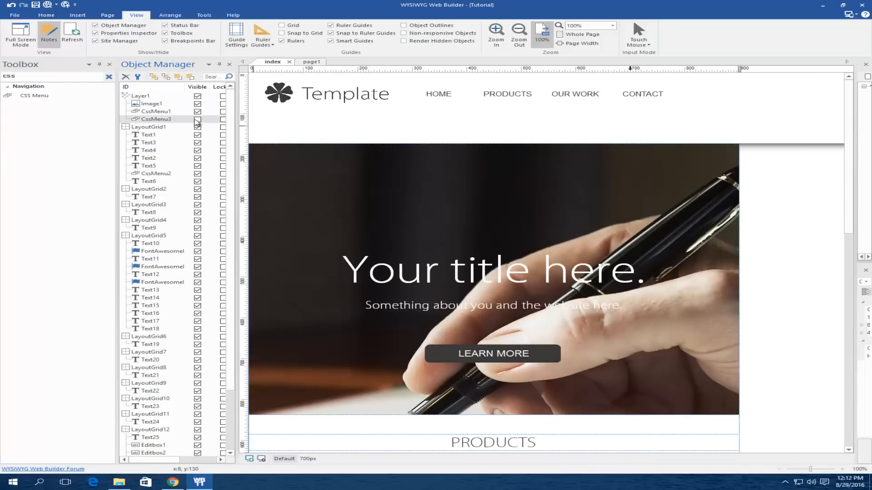
left_click_drag(727, 129, 734, 92)
left_click(686, 135)
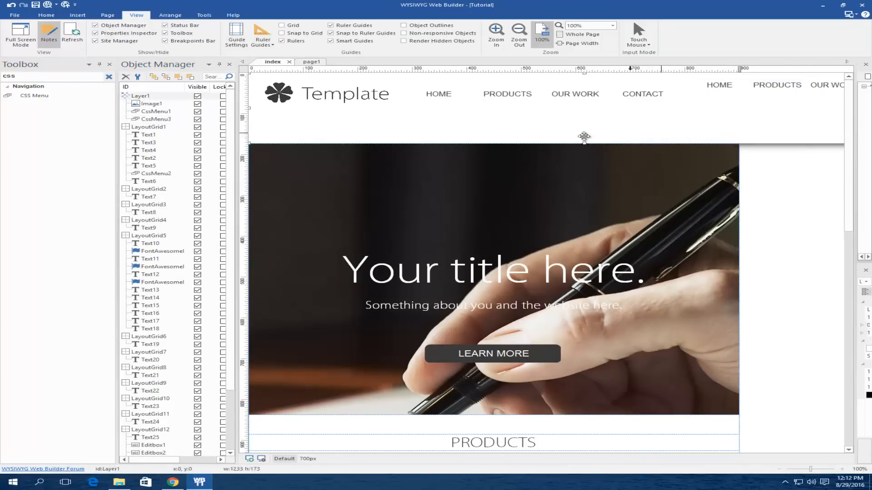
left_click_drag(584, 142, 585, 116)
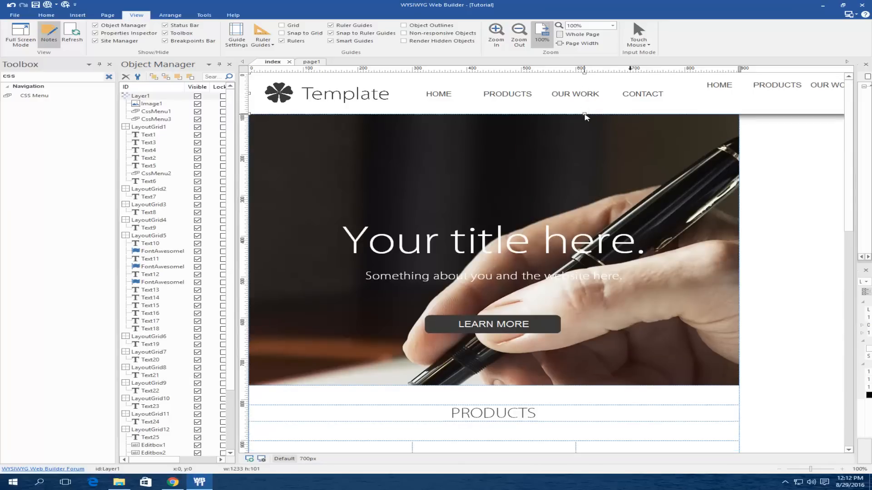
Step: Line CssMenu3 up with the original header menu's row and hide it again in the Default layout
left_click_drag(718, 85, 715, 95)
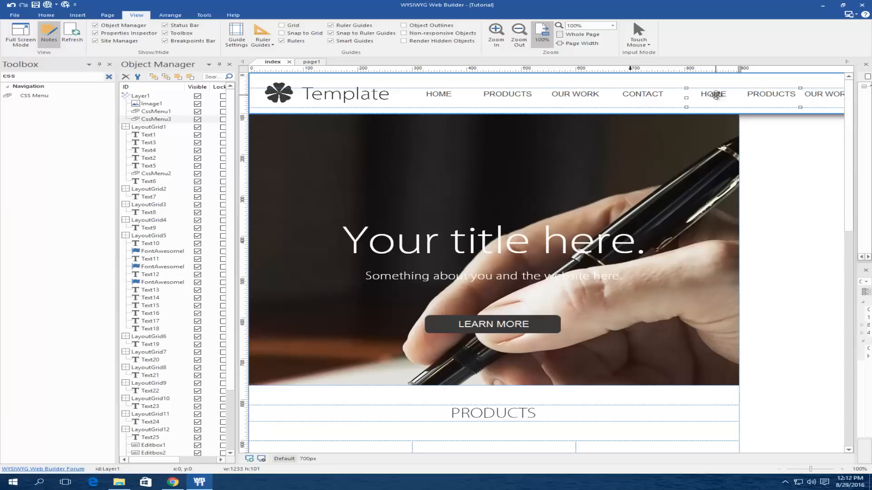
left_click(197, 119)
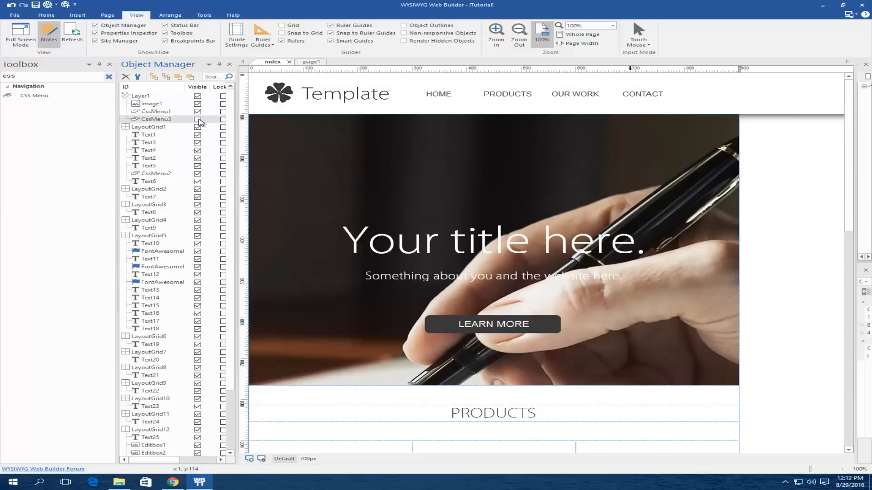
left_click(808, 107)
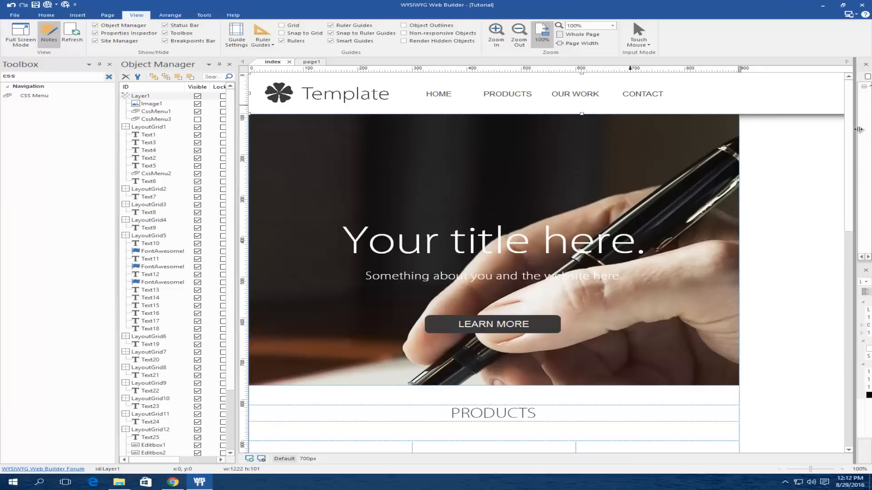
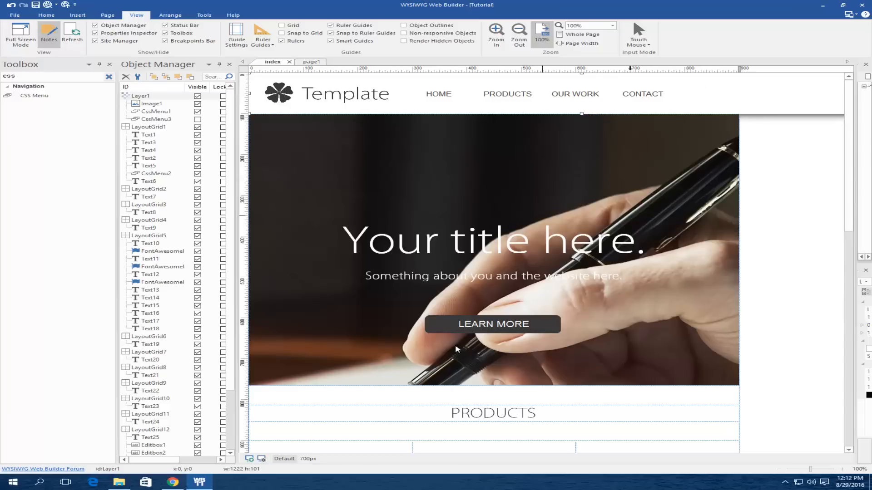
Step: Preview the index page in the browser, compare its header with the finished template at different window widths, and return to the editor
left_click(49, 5)
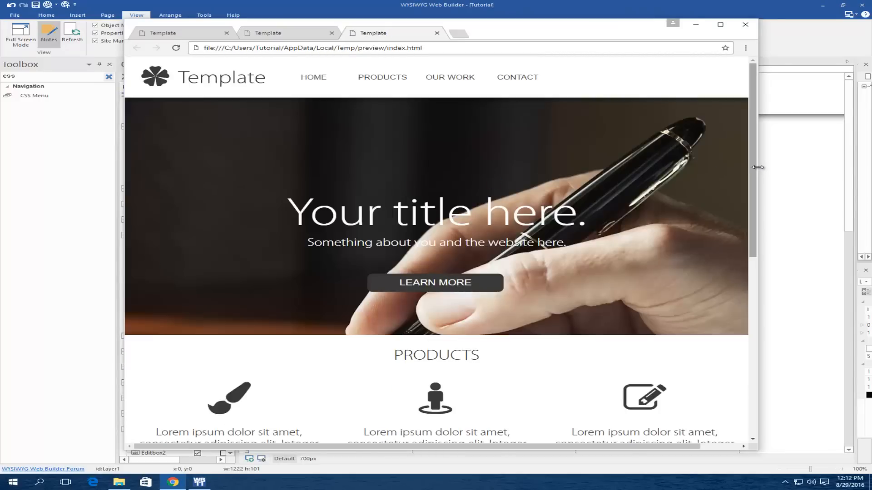
mouse_move(758, 167)
left_mouse_down()
mouse_move(531, 171)
mouse_move(700, 191)
mouse_move(767, 181)
left_mouse_up()
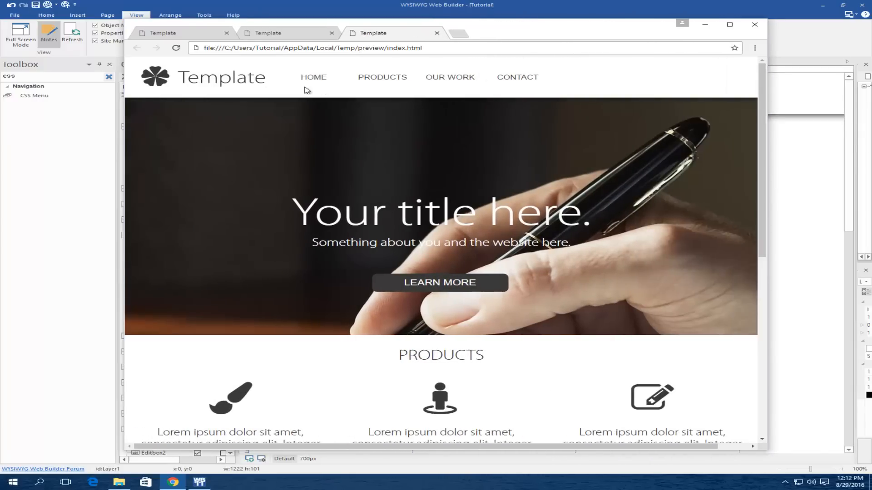
left_click(187, 36)
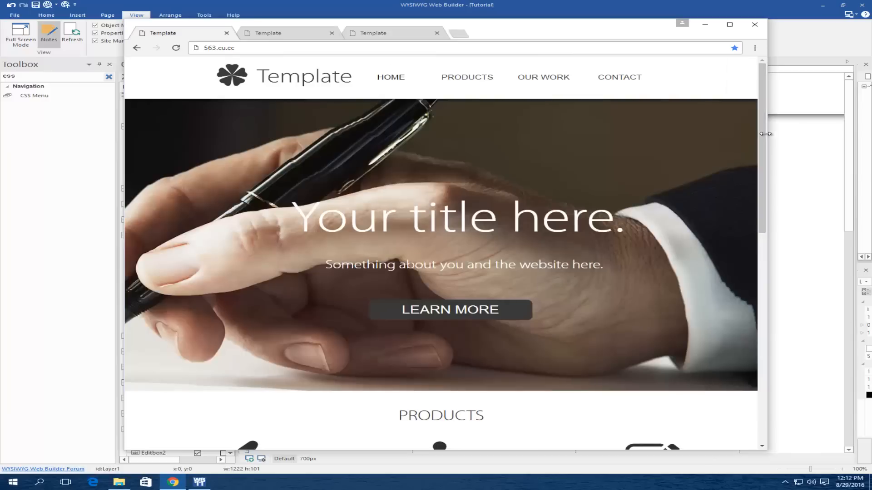
mouse_move(767, 136)
left_mouse_down()
mouse_move(382, 137)
mouse_move(757, 143)
left_mouse_up()
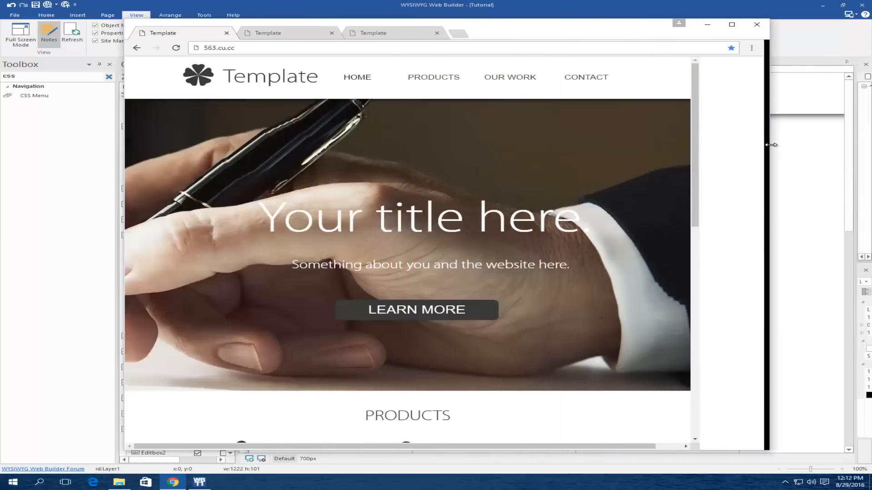
left_click(703, 29)
left_click(797, 158)
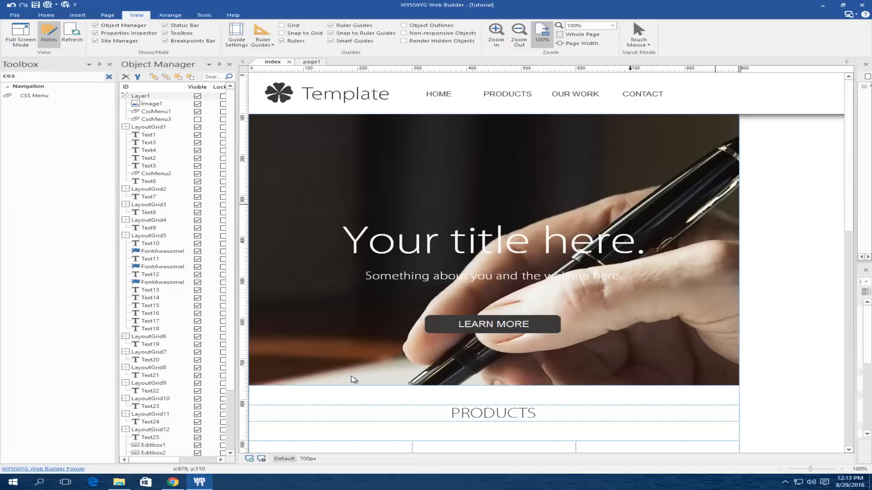
Step: Add a breakpoint with a max-width of 320 px and orientation none to the index page
left_click(249, 458)
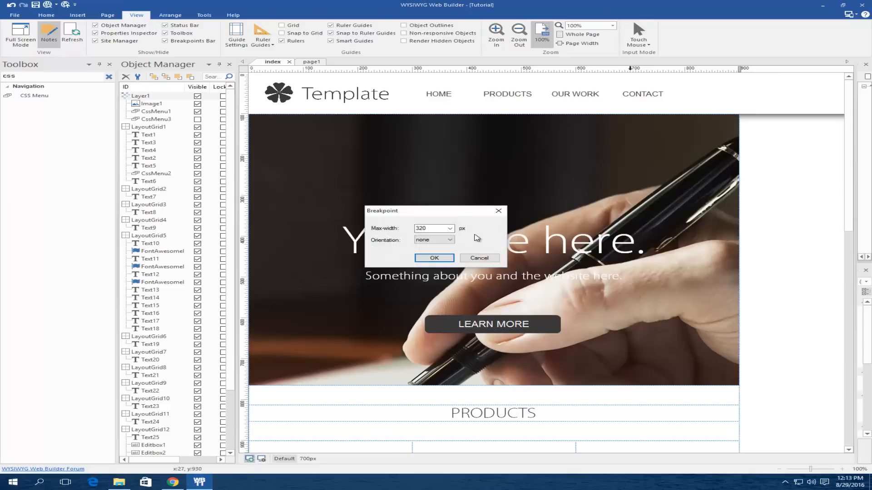
left_click(450, 228)
left_click(456, 251)
left_click(438, 259)
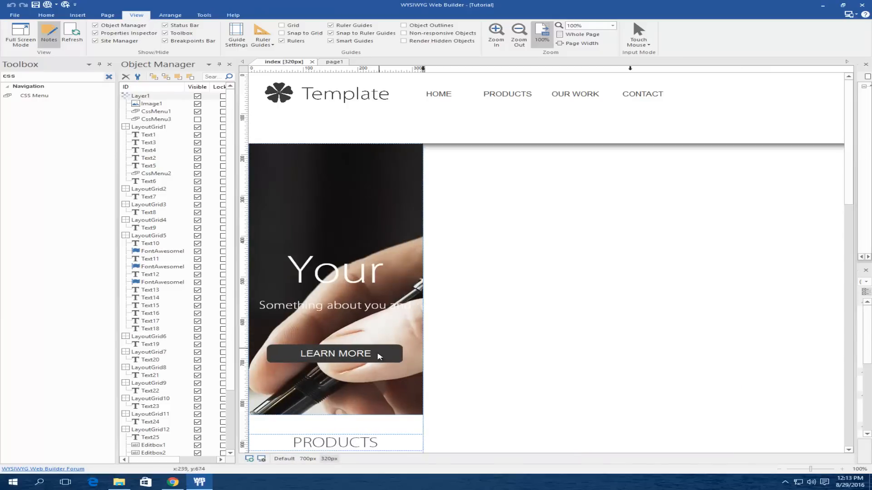
Step: Change the max-width of the 320 px breakpoint to 500 px in the breakpoint manager
left_click(262, 458)
double_click(336, 208)
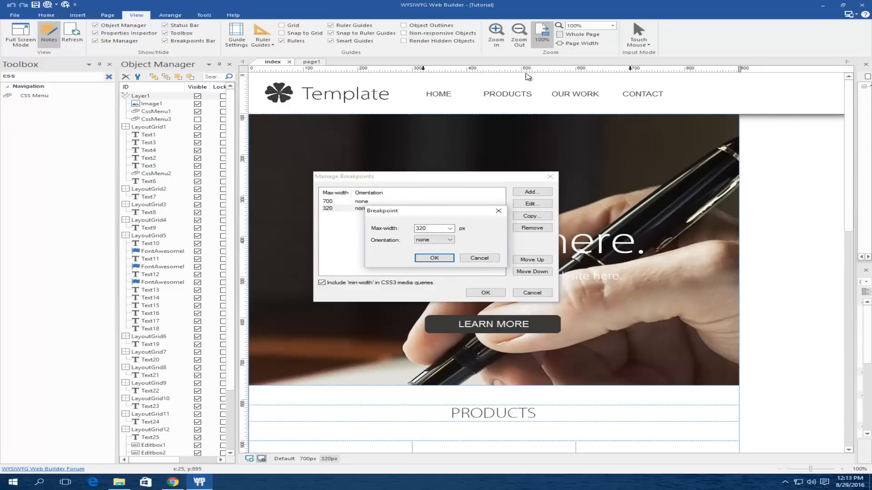
double_click(436, 232)
type("500")
left_click(434, 258)
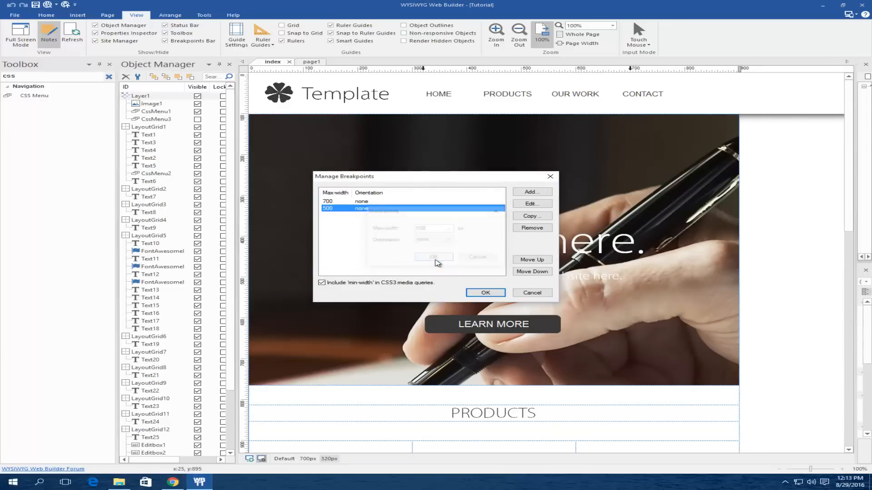
left_click(482, 290)
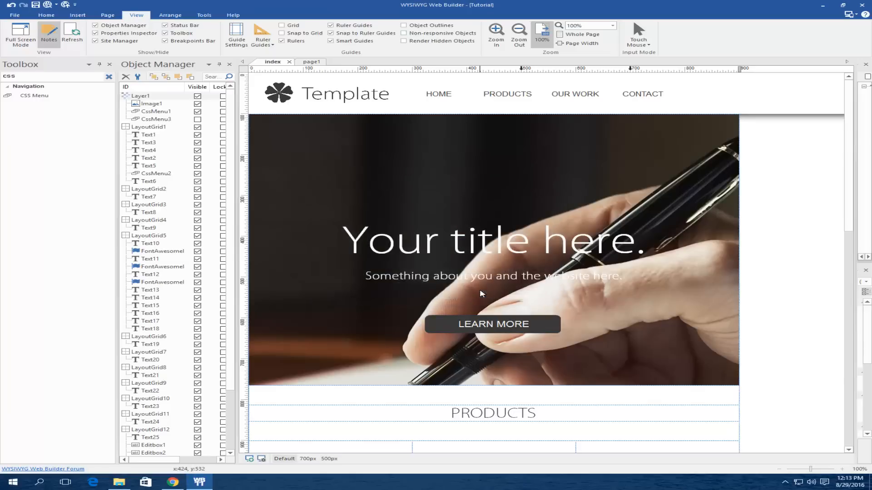
Step: In the 500px layout, show CssMenu3, move it up within the header, and shorten the header layer to about 85 px high
left_click(522, 69)
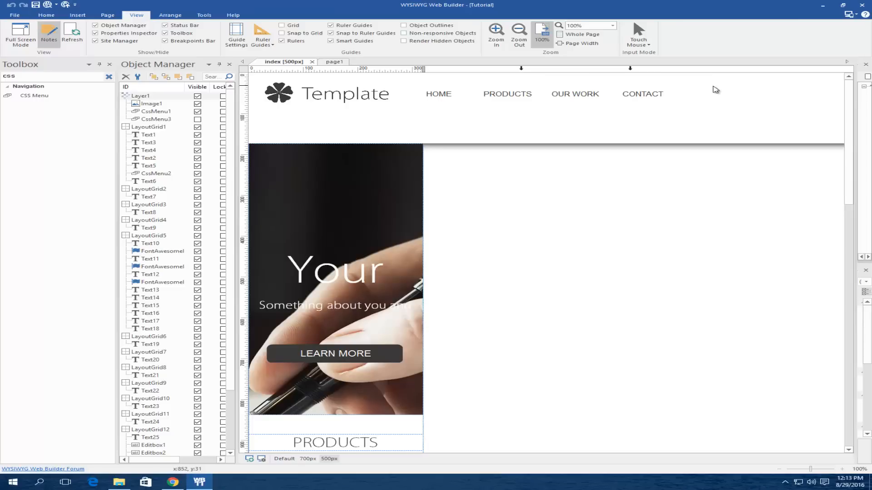
left_click(756, 102)
left_click(197, 119)
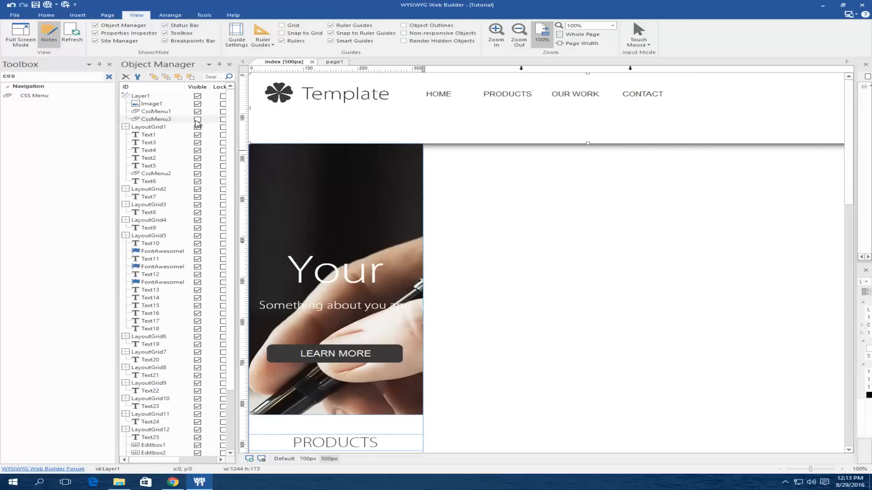
left_click_drag(793, 133, 789, 88)
left_click(627, 140)
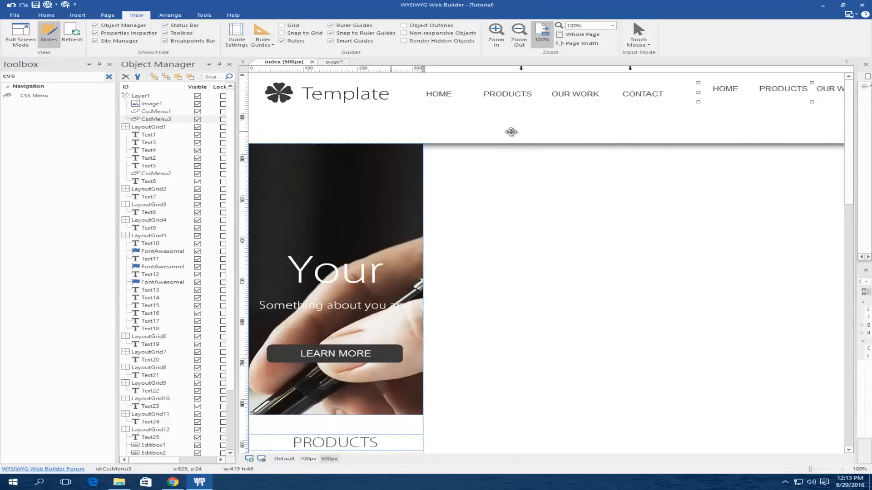
left_click_drag(587, 132, 610, 98)
Step: Move CssMenu3 over the original header menu at about x 421, y 18, and hide it in the 500px layout
left_click(746, 89)
left_click_drag(746, 89, 526, 86)
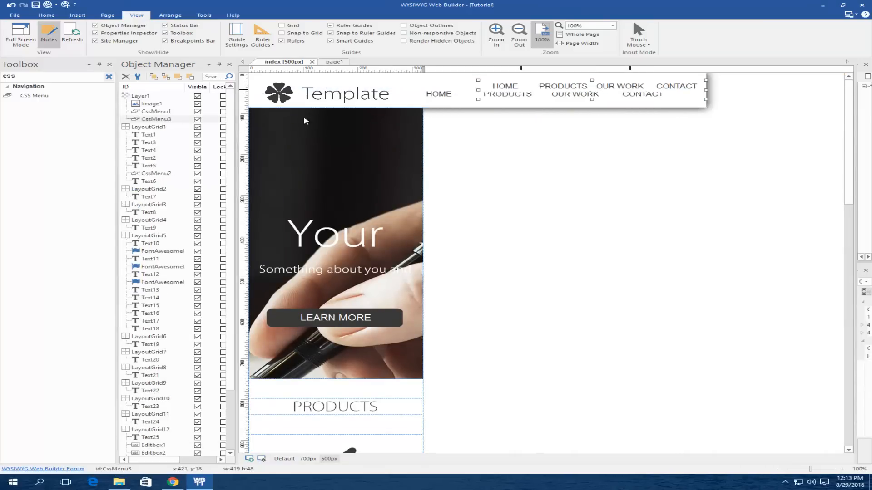
left_click(197, 120)
Step: Increase the header layer's height to about 103 px in the 500px layout
left_click(463, 104)
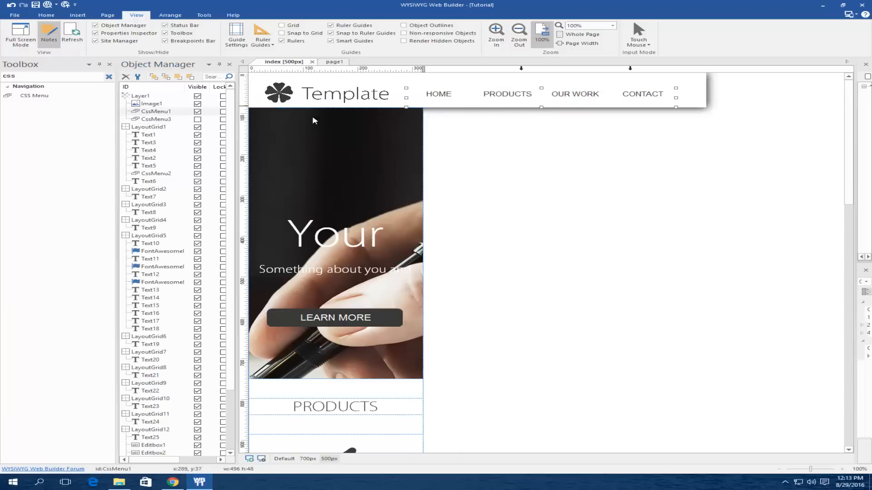
left_click(368, 105)
left_click(527, 103)
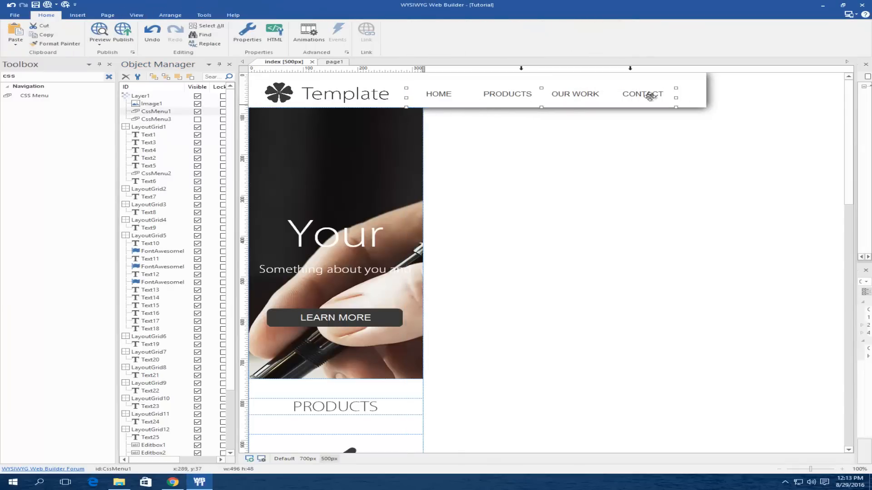
left_click(700, 89)
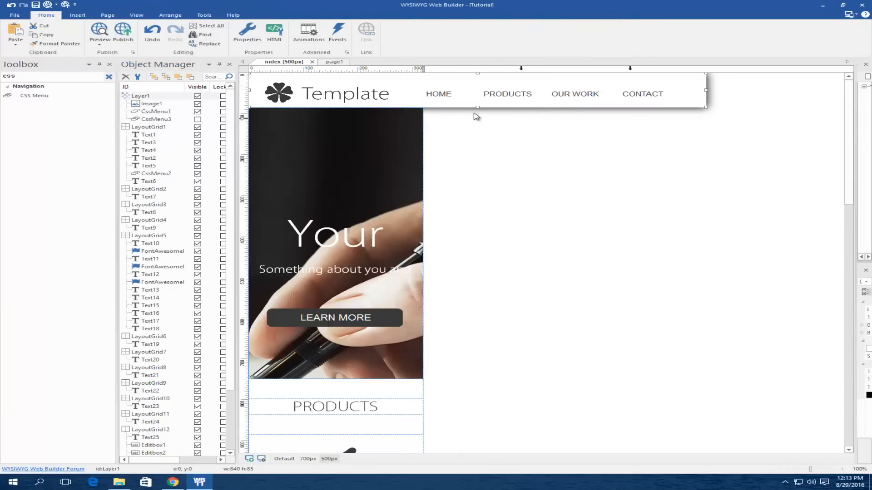
left_click_drag(476, 107, 477, 116)
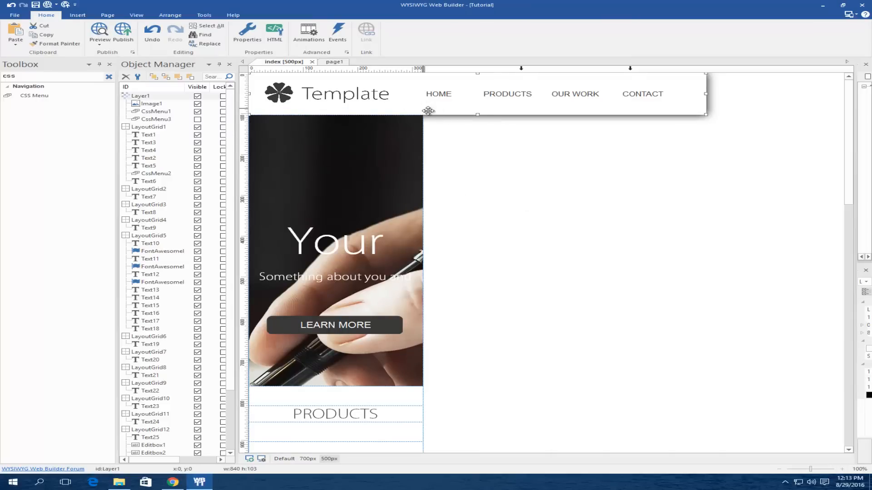
Step: Widen the 500px layout's page to about 500 px and hide the original header menu CssMenu1 there
left_click(332, 459)
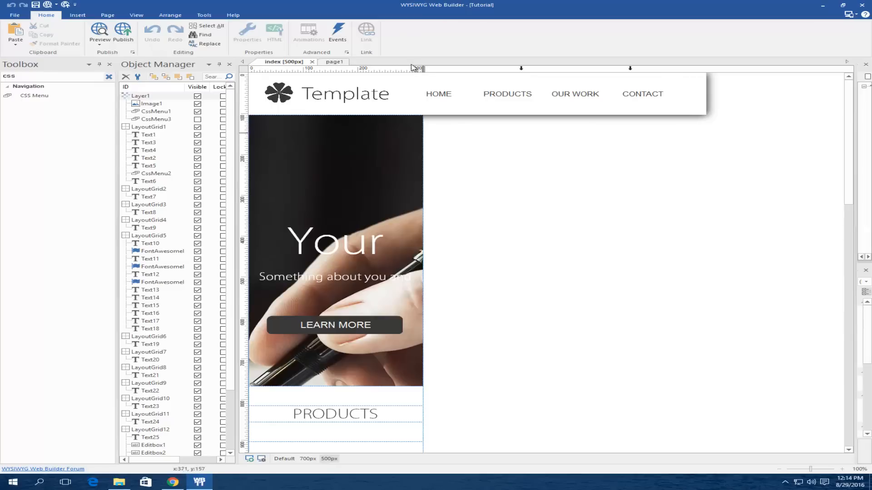
mouse_move(424, 69)
left_mouse_down()
mouse_move(552, 67)
mouse_move(523, 68)
left_mouse_up()
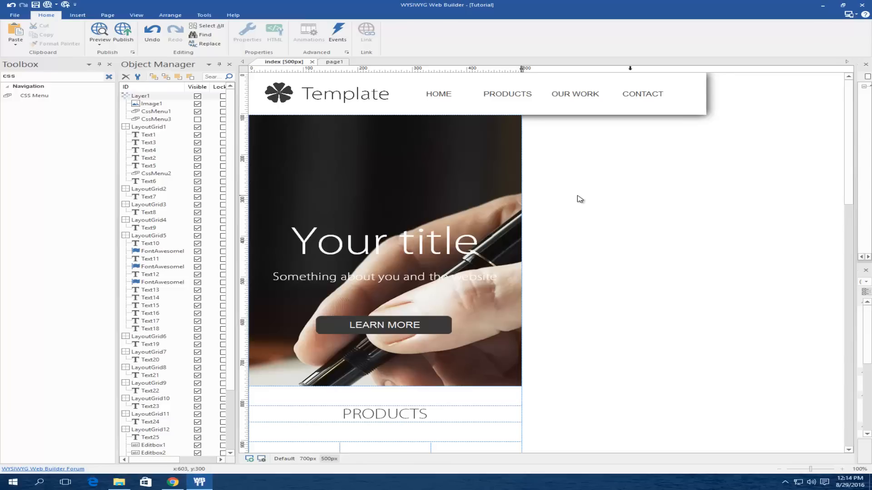
left_click(525, 91)
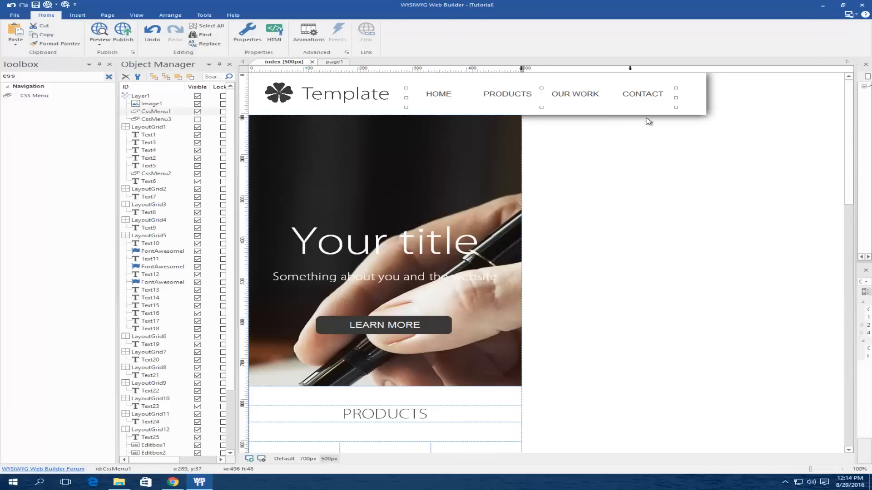
left_click(198, 112)
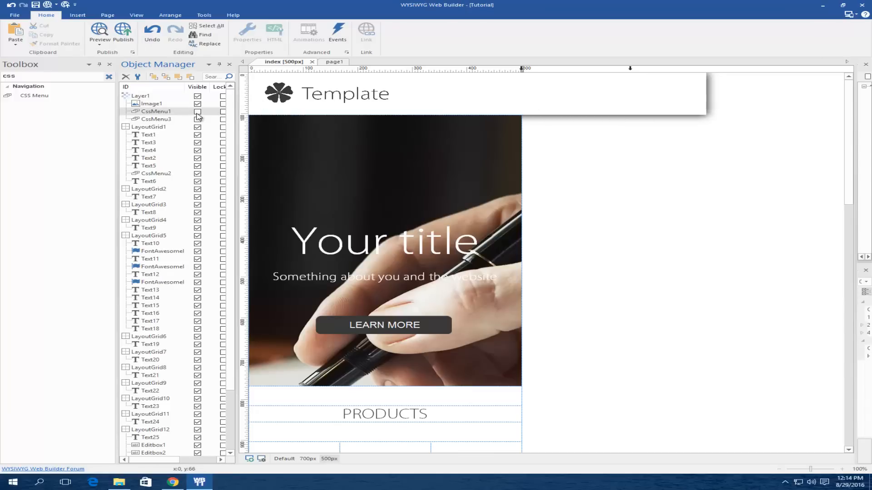
Step: Check the header in the 700px, Default and 500px layouts, and switch to the finished template in Chrome for comparison
left_click(308, 458)
left_click(284, 459)
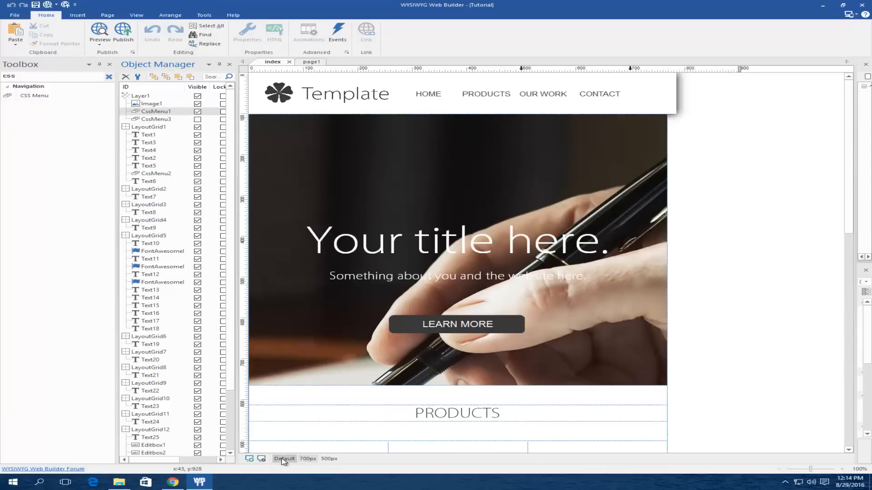
left_click(329, 459)
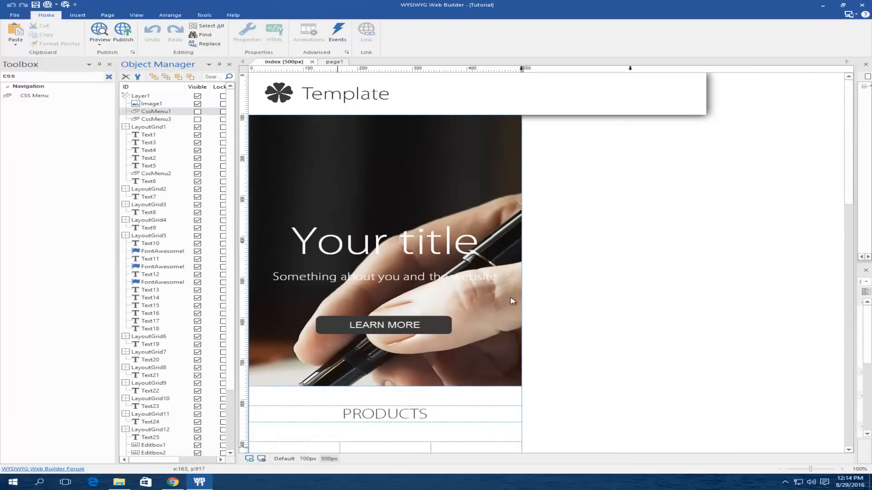
left_click(172, 482)
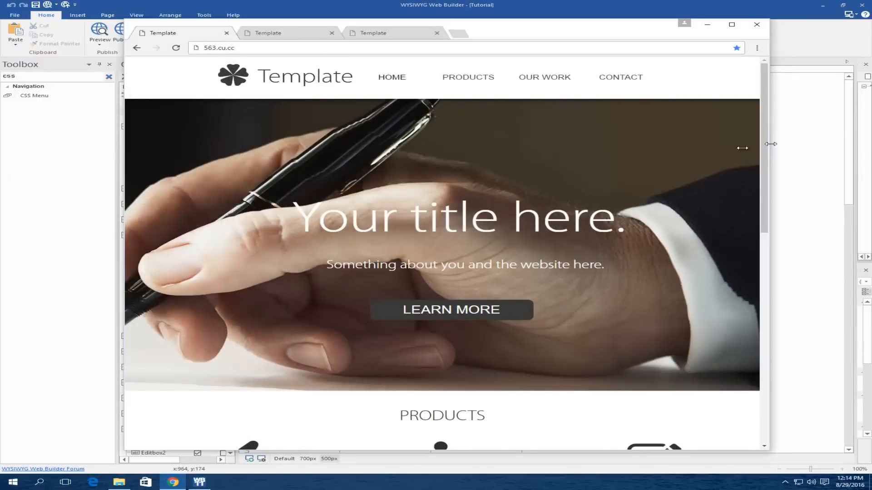
Step: Narrow the finished template's browser window to examine its compact header menu, and return to WYSIWYG Web Builder
left_click_drag(771, 144, 434, 155)
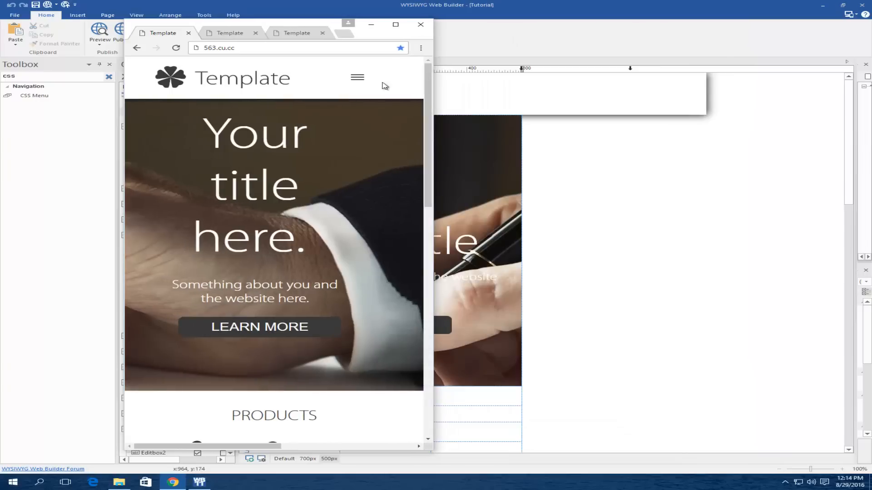
left_click_drag(433, 119, 802, 106)
left_click(740, 26)
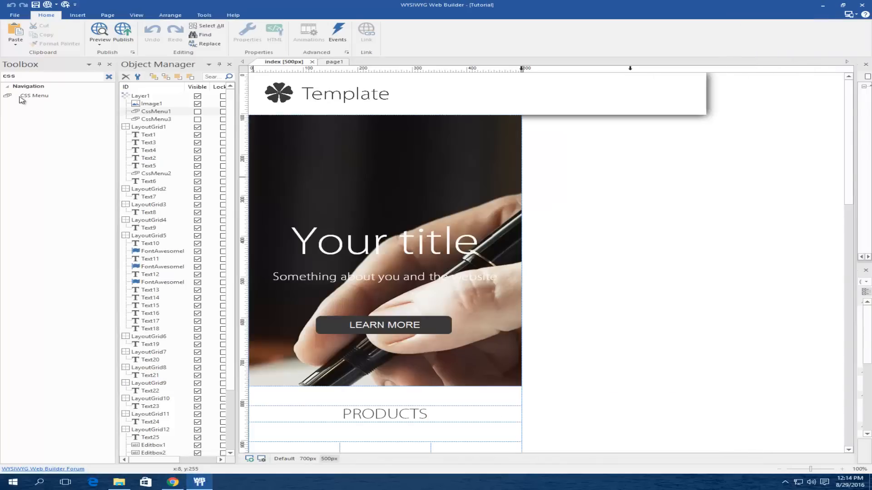
Step: Clear the Toolbox filter, save the project and add a Responsive Menu beside the 500px page, widened to about 413 px
double_click(14, 76)
key("BackSpace")
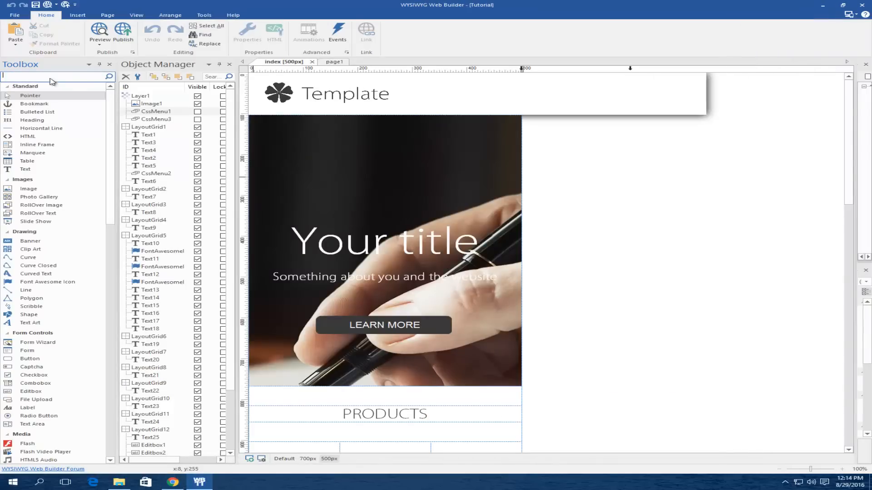
scroll(102, 310, "down", 8)
scroll(102, 309, "down", 5)
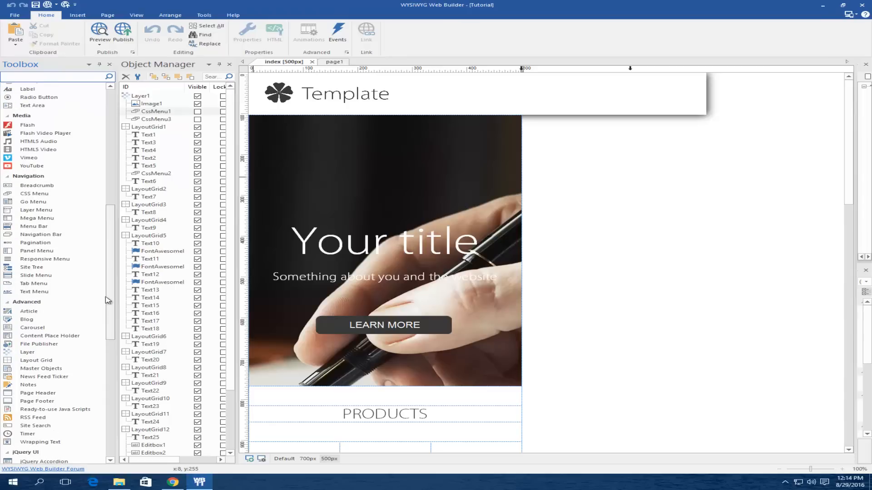
left_click_drag(108, 300, 125, 263)
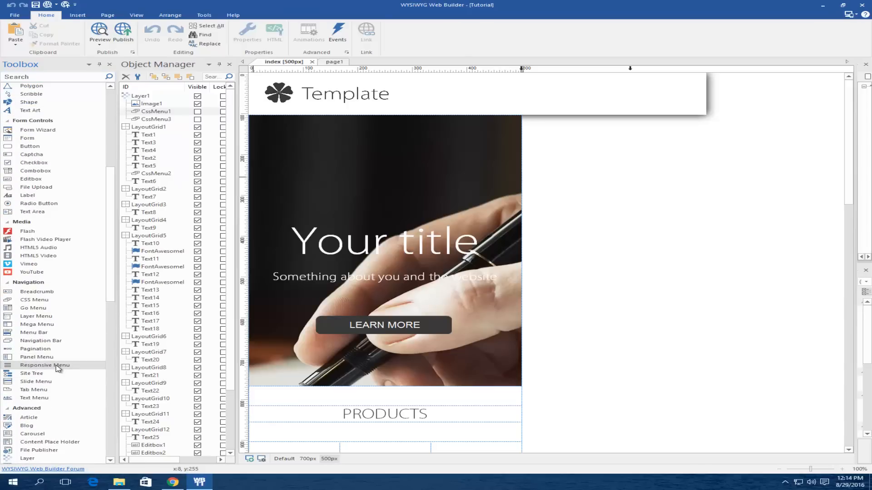
left_click(35, 6)
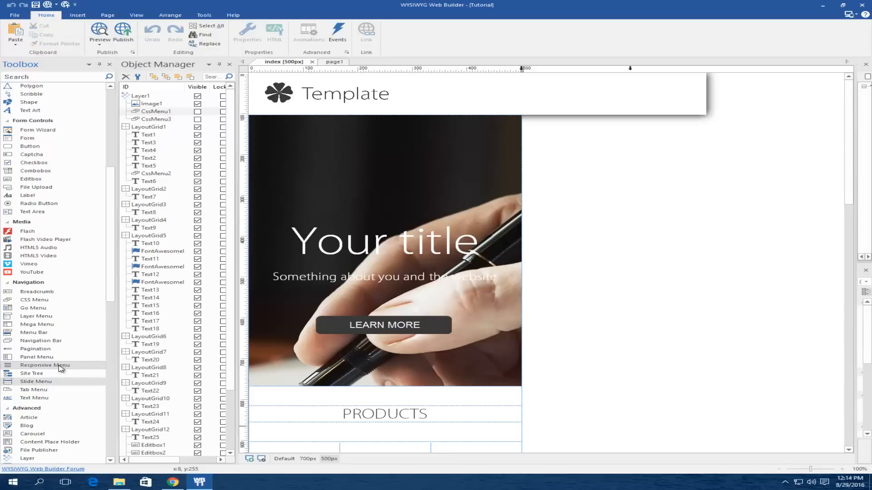
left_click_drag(58, 366, 626, 207)
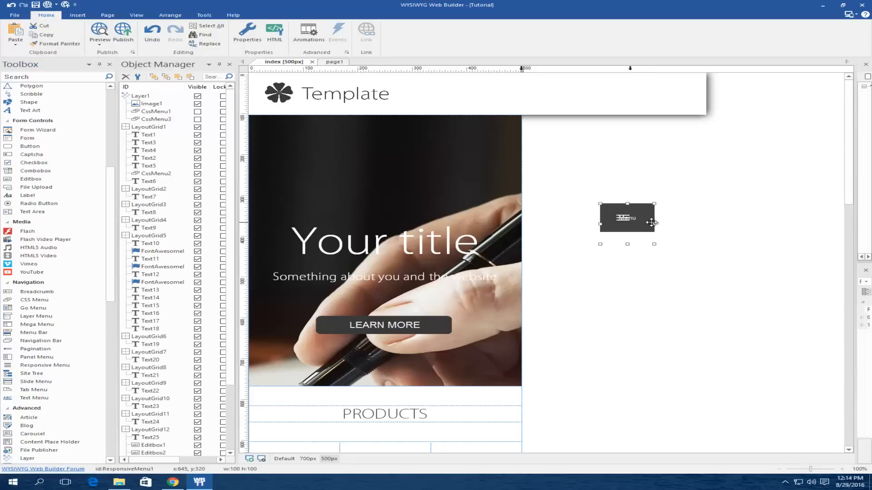
left_click_drag(780, 214, 831, 215)
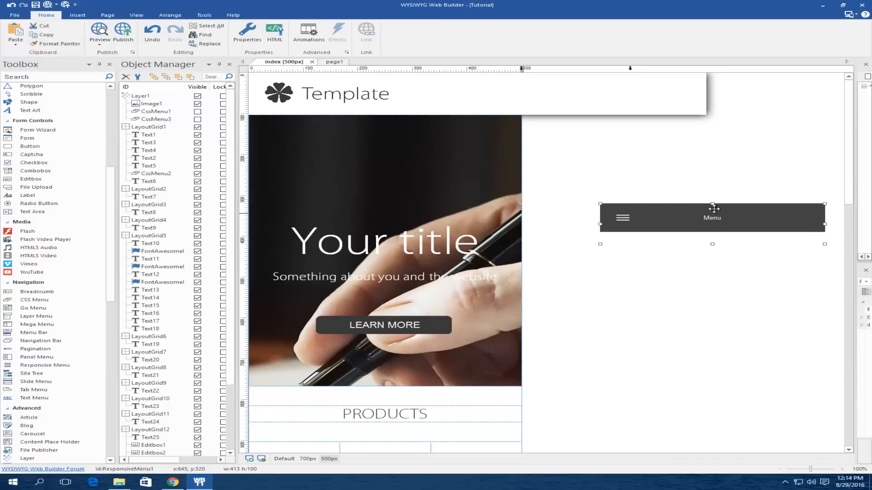
Step: Move the responsive menu into LayoutGrid1, beneath the LEARN MORE button
left_click_drag(714, 208, 578, 151)
left_click_drag(455, 386, 732, 172)
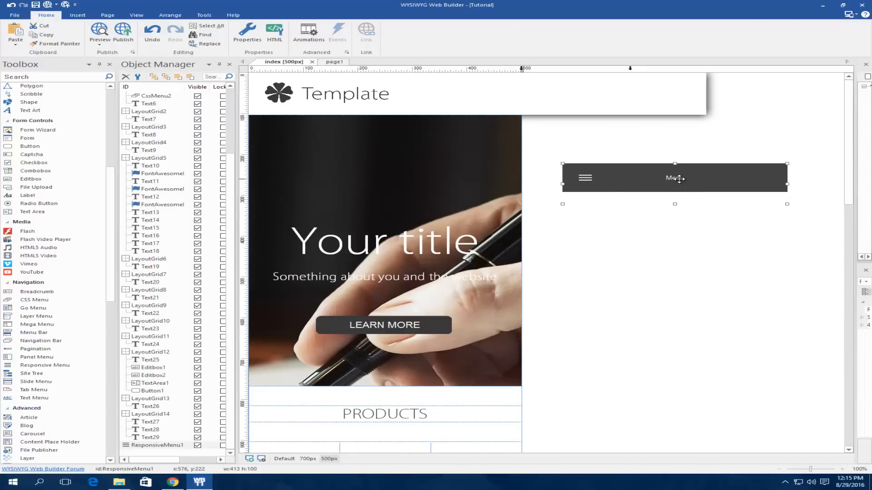
double_click(678, 178)
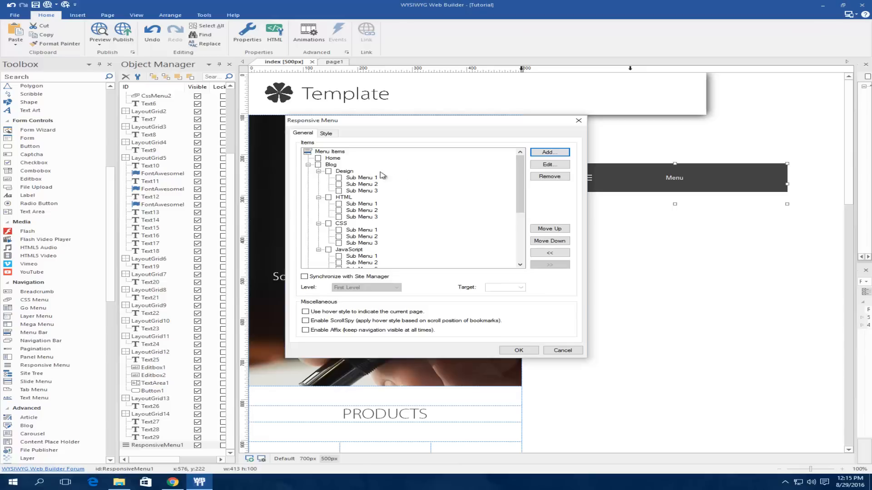
left_click(577, 123)
left_click_drag(598, 177, 371, 368)
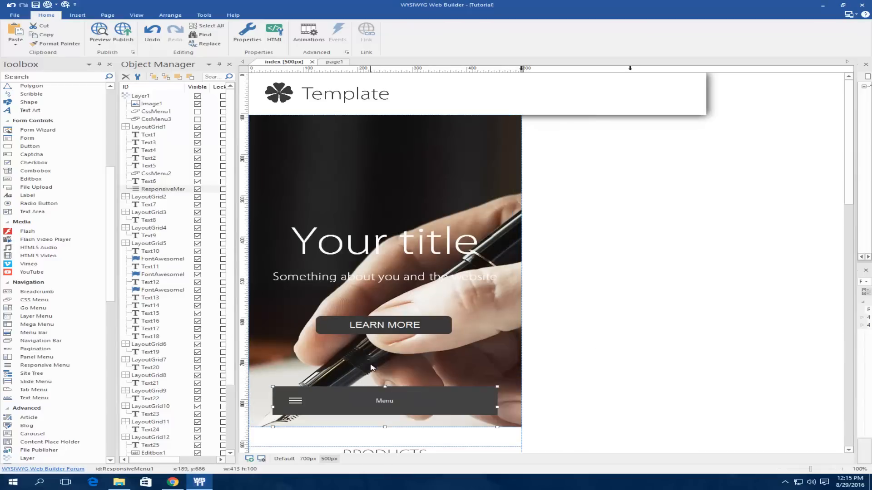
Step: Preview the page in Chrome, examine the responsive menu's items at narrow width, and return to WYSIWYG Web Builder
left_click(47, 5)
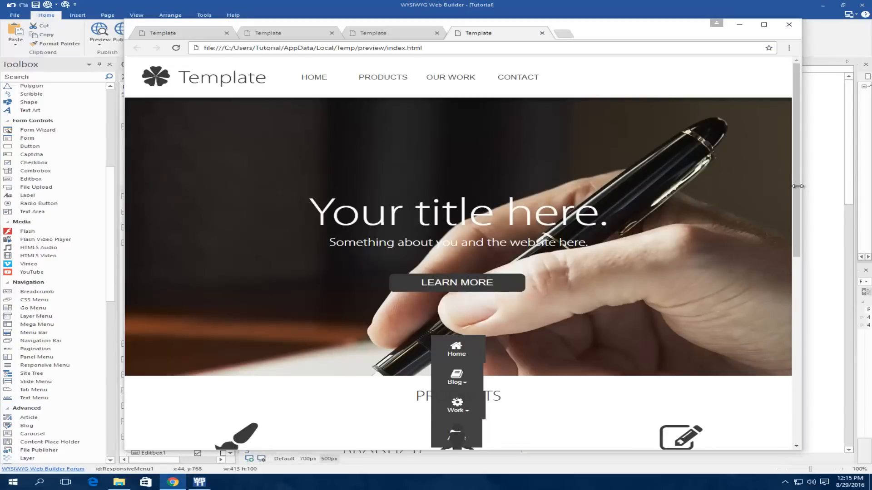
left_click_drag(797, 186, 438, 196)
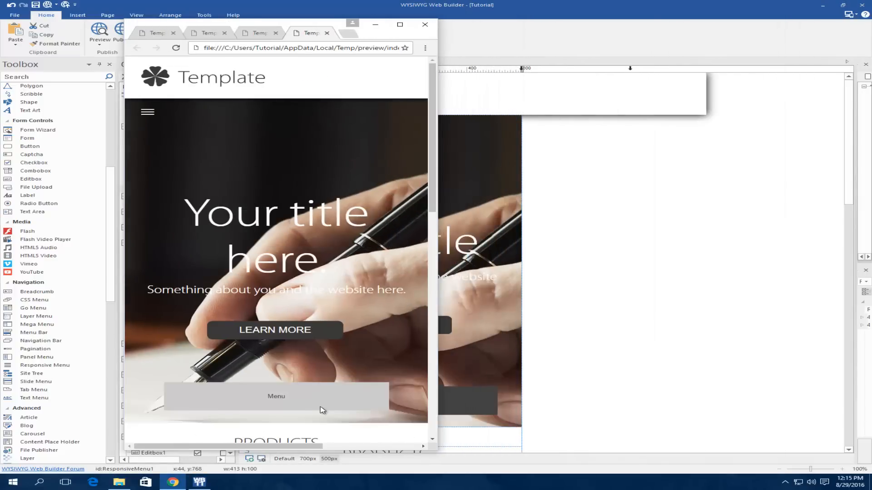
scroll(317, 408, "down", 2)
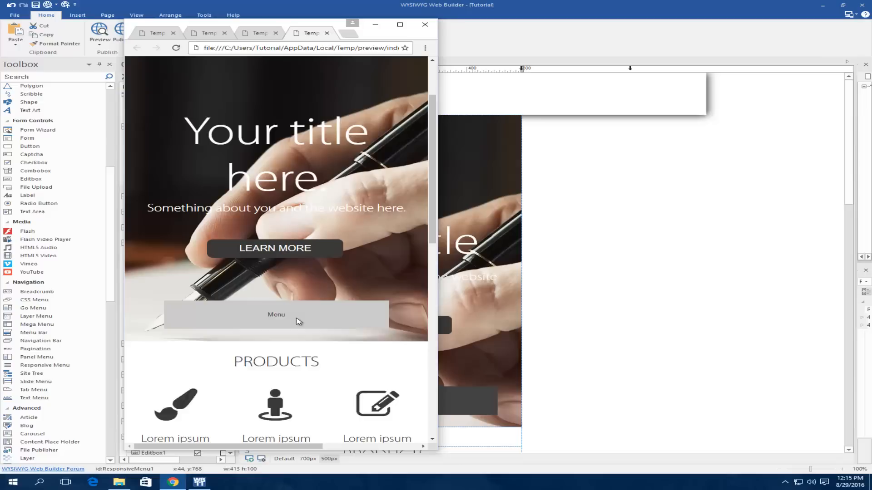
left_click(284, 321)
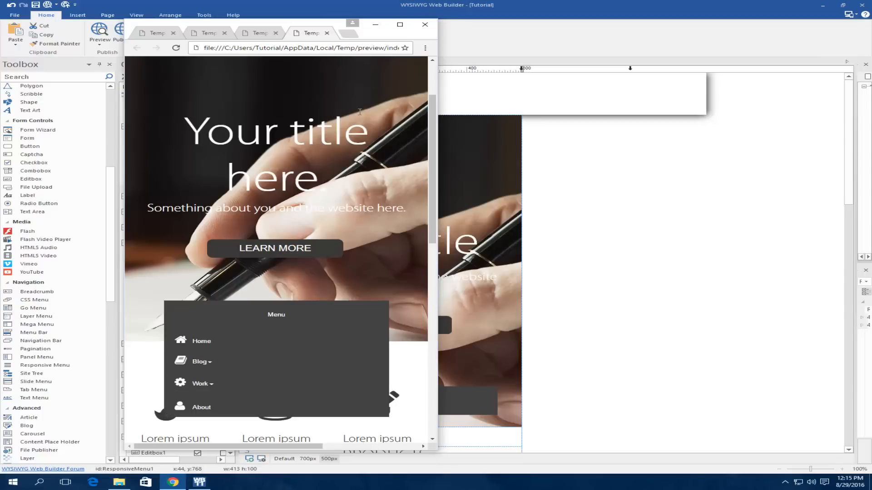
scroll(437, 74, "up", 2)
left_click_drag(438, 73, 708, 71)
left_click(542, 33)
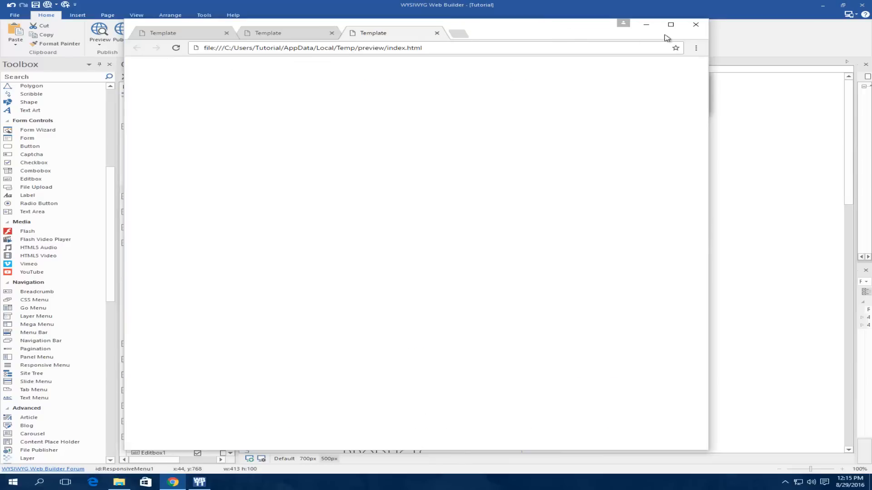
left_click(645, 24)
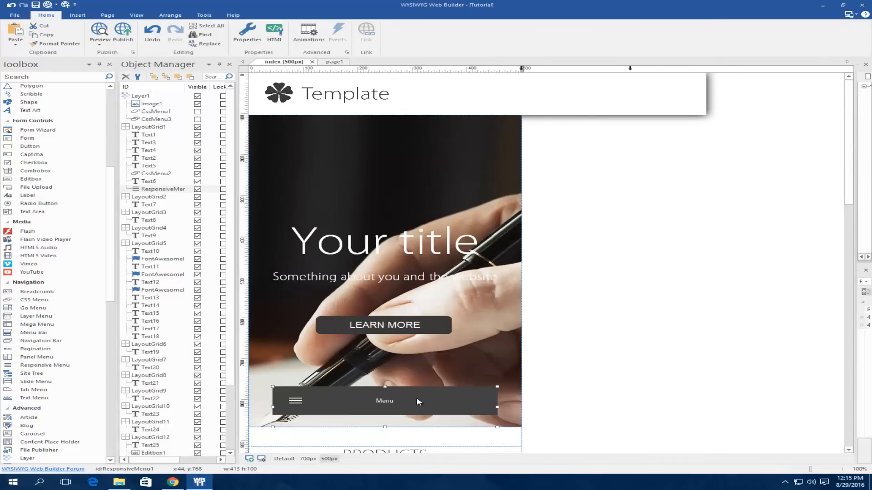
Step: Remove the Blog item with its submenus and all of Work's submenus from the responsive menu's item list
double_click(418, 402)
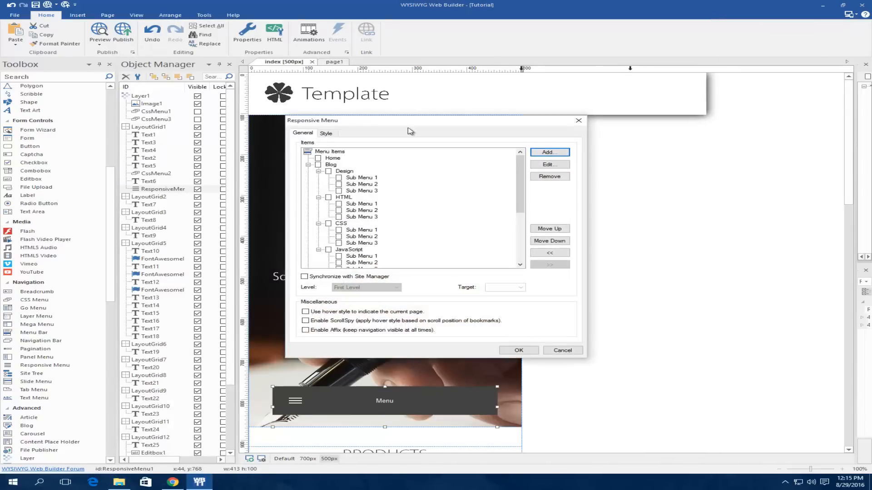
left_click(362, 178)
left_click(342, 171)
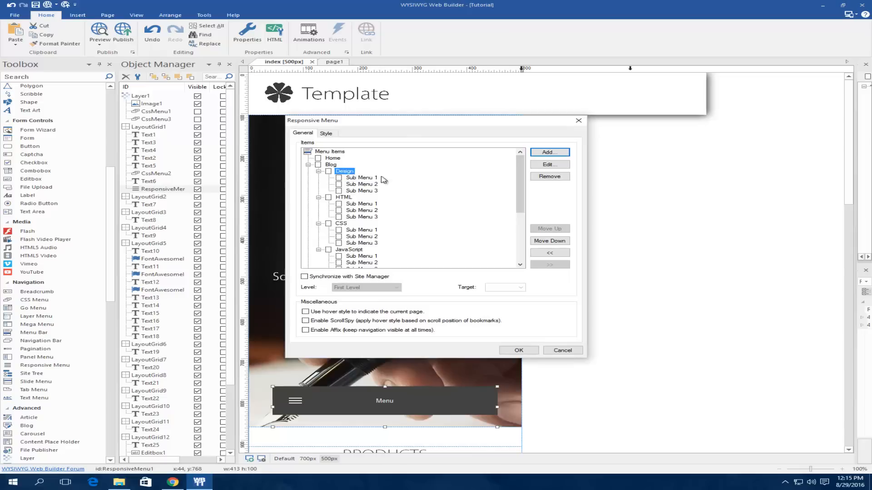
left_click(548, 178)
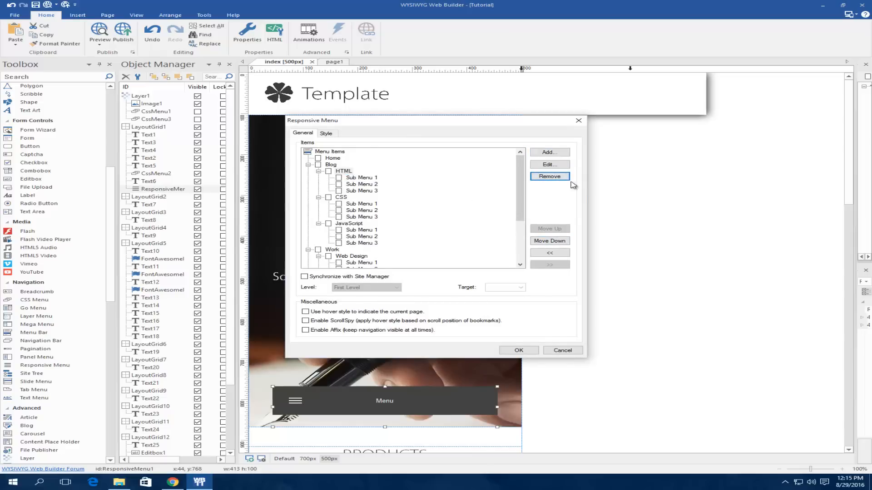
left_click(549, 177)
left_click(548, 178)
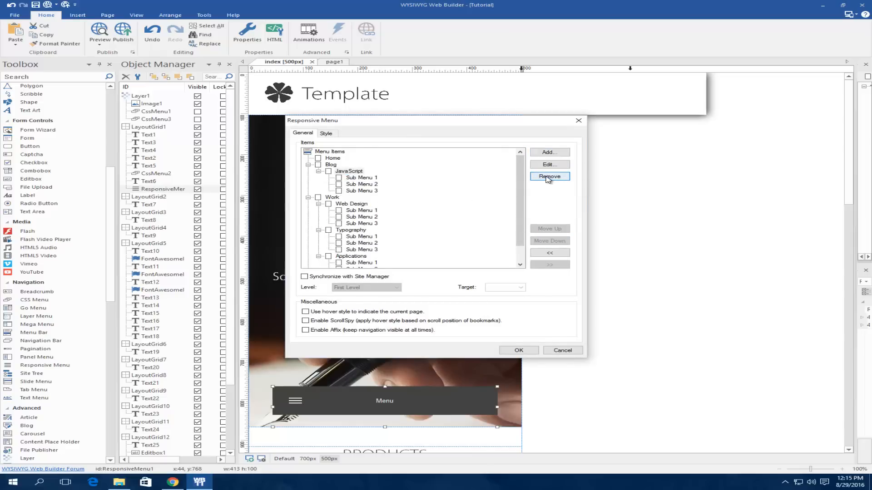
left_click(548, 177)
left_click(548, 178)
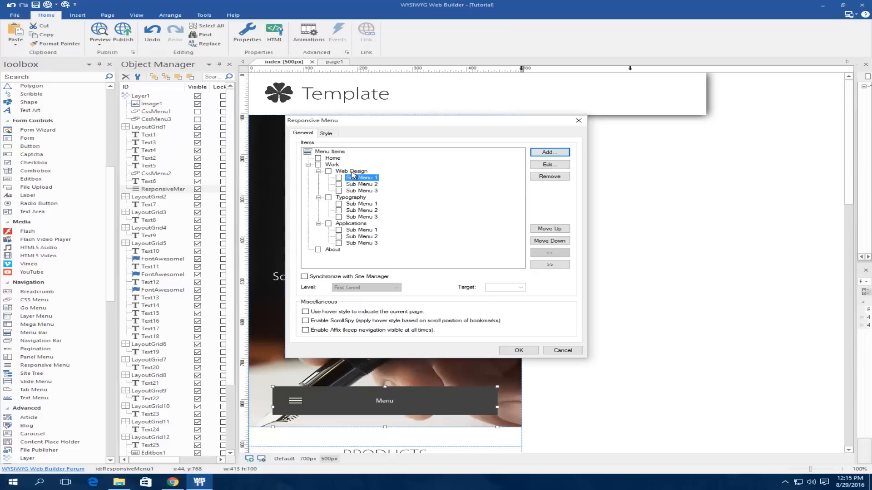
left_click(549, 177)
left_click(549, 179)
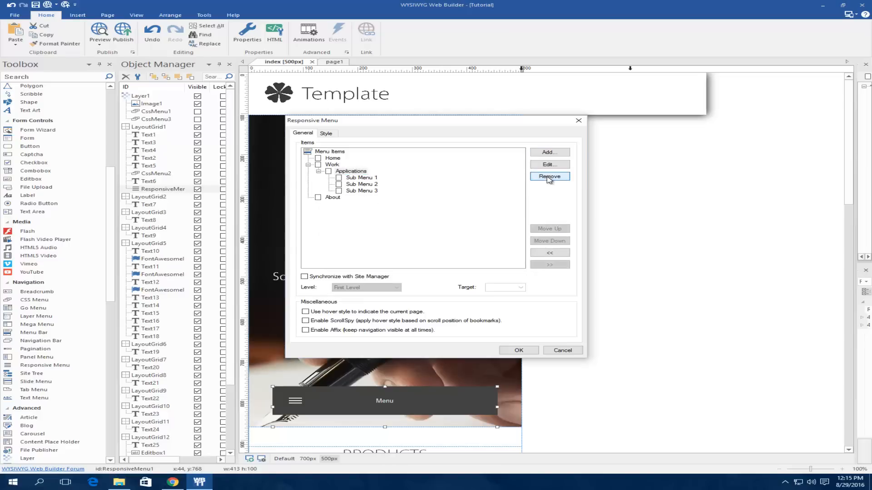
left_click(549, 178)
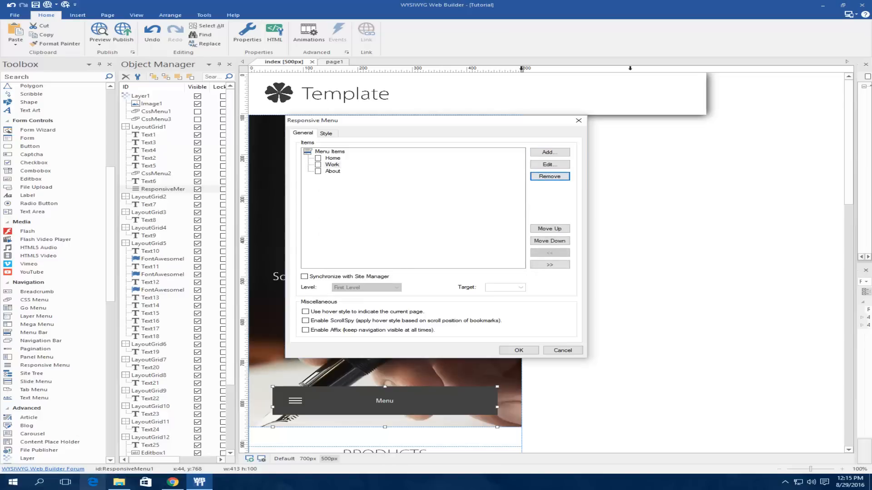
Step: Examine the finished template's opened compact menu in a narrowed Chrome window, and return to WYSIWYG Web Builder
left_click(173, 482)
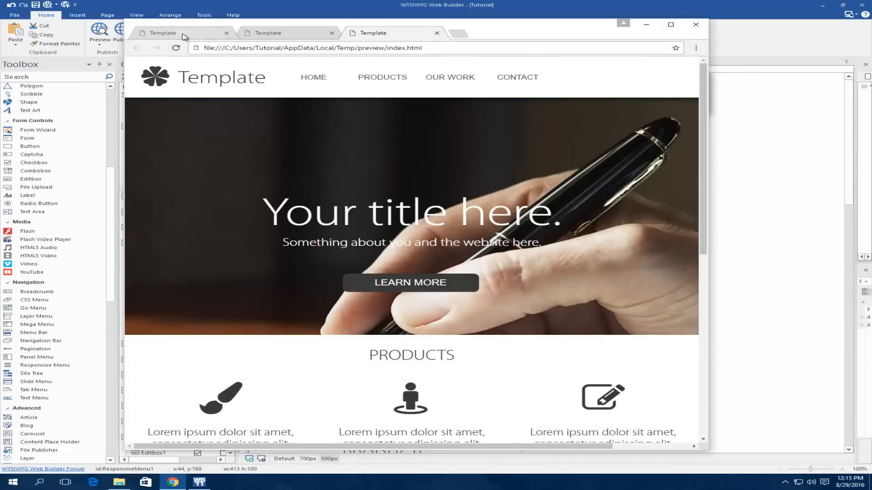
left_click(183, 33)
left_click_drag(707, 165, 430, 154)
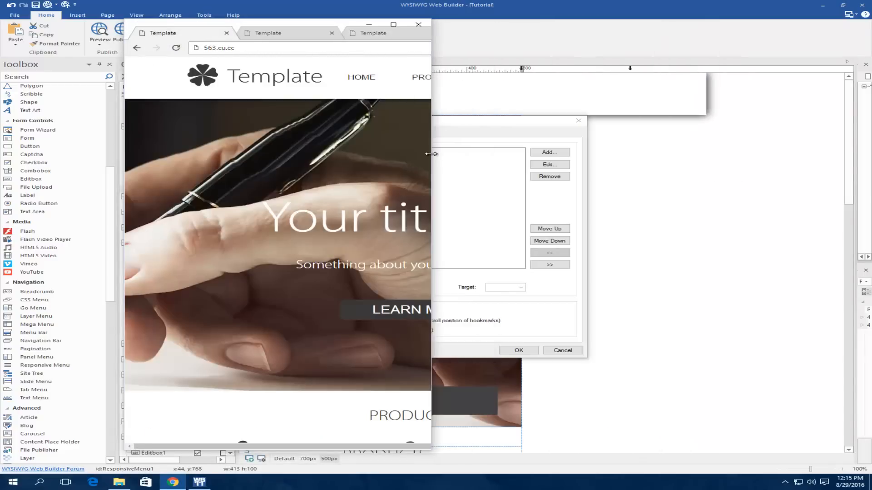
left_click(357, 78)
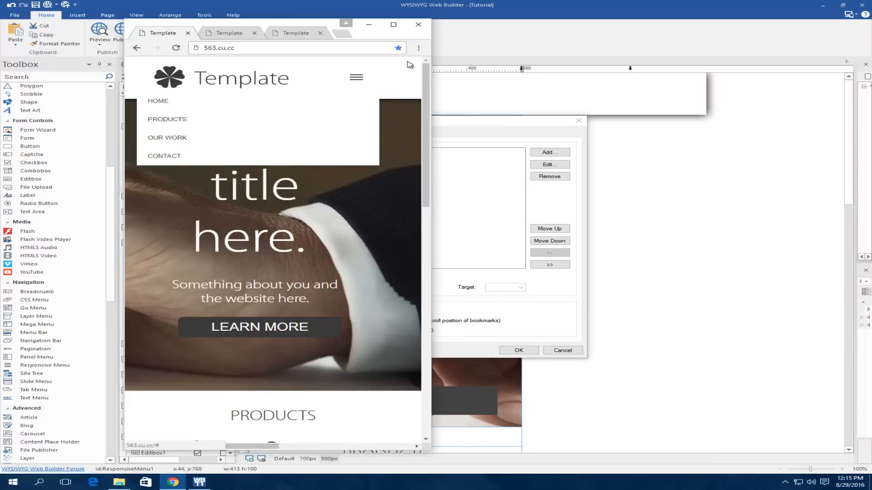
left_click_drag(435, 64, 775, 76)
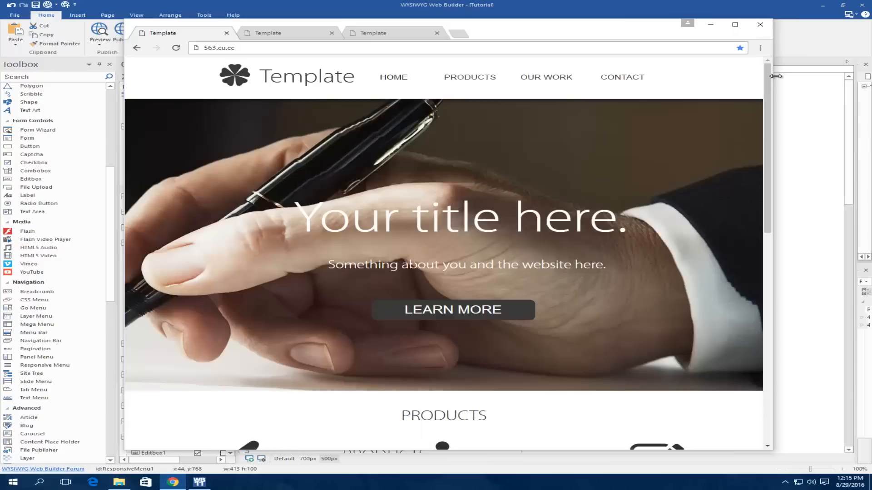
left_click(711, 26)
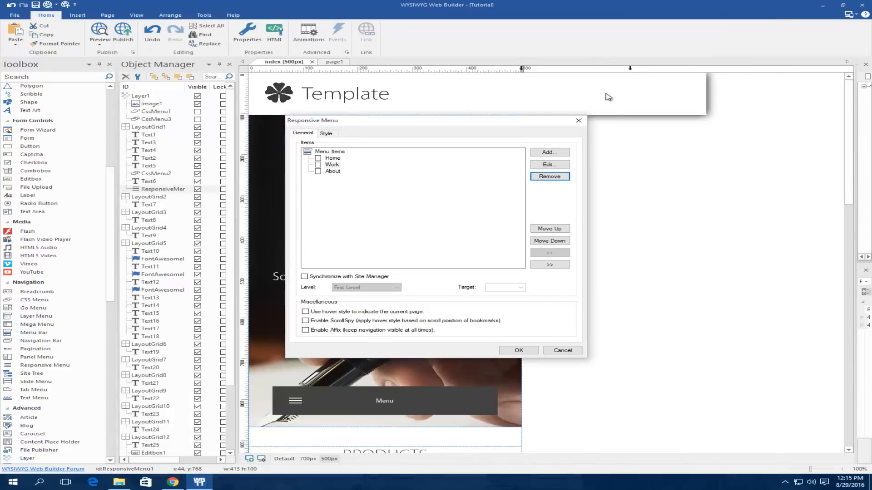
Step: Change the responsive menu's Home item text to HOME and set its icon to (None)
double_click(331, 158)
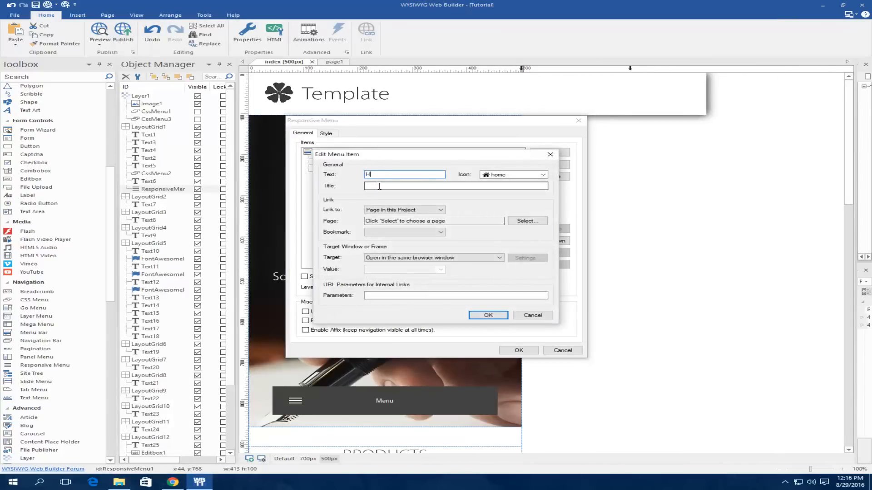
left_click(543, 174)
left_click(514, 184)
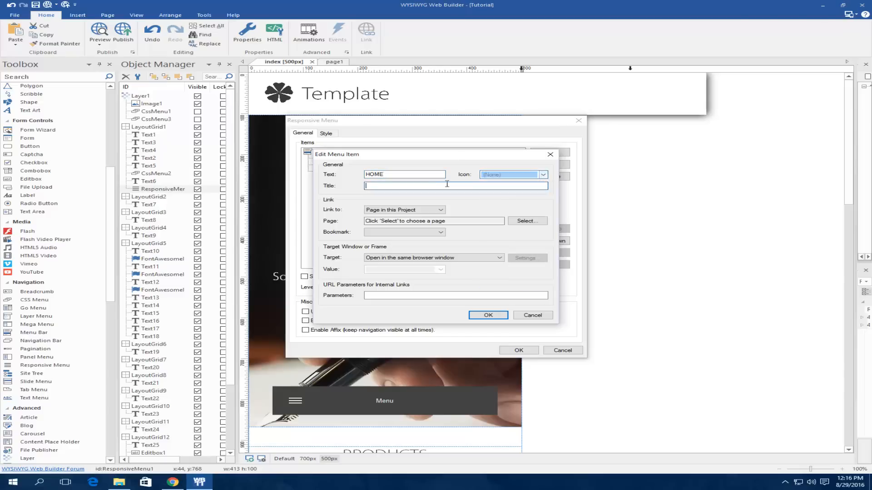
left_click(488, 315)
Step: Rename the responsive menu's Work item to PRODUCTS
double_click(332, 165)
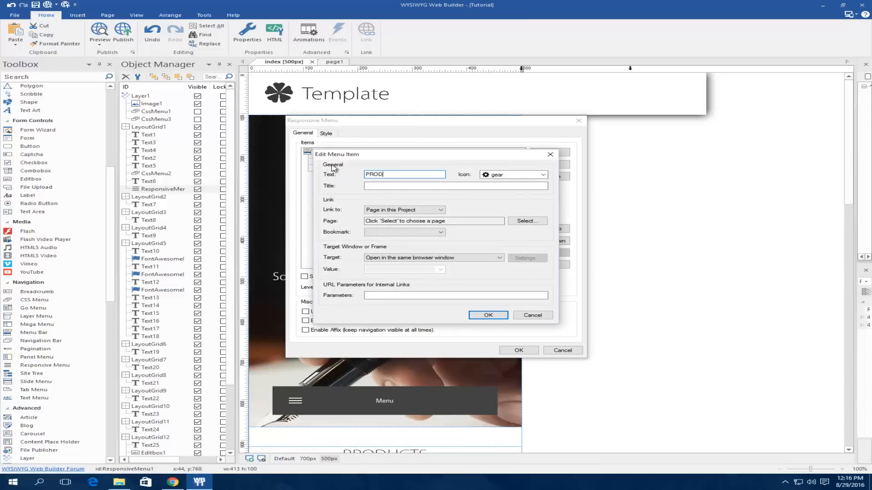
type("PRODUCTS")
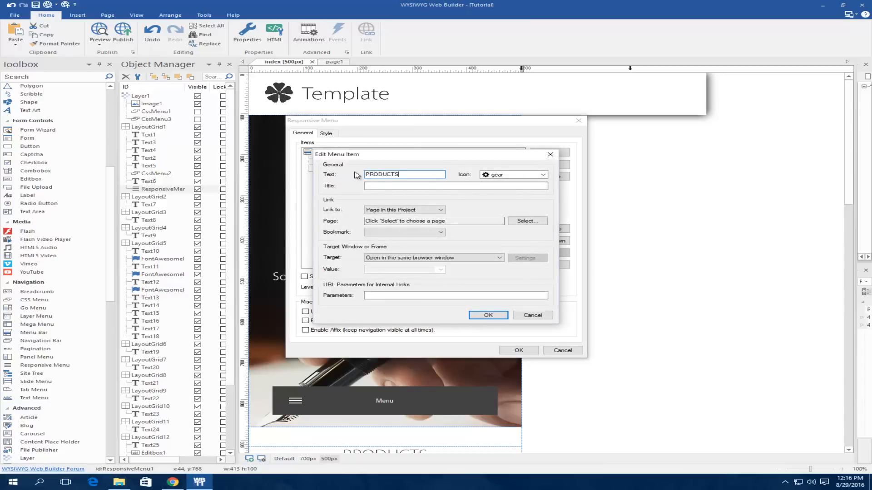
left_click(488, 315)
Step: Examine the item names in the finished template's compact menu in a narrowed Chrome window, and return to WYSIWYG Web Builder
left_click(172, 482)
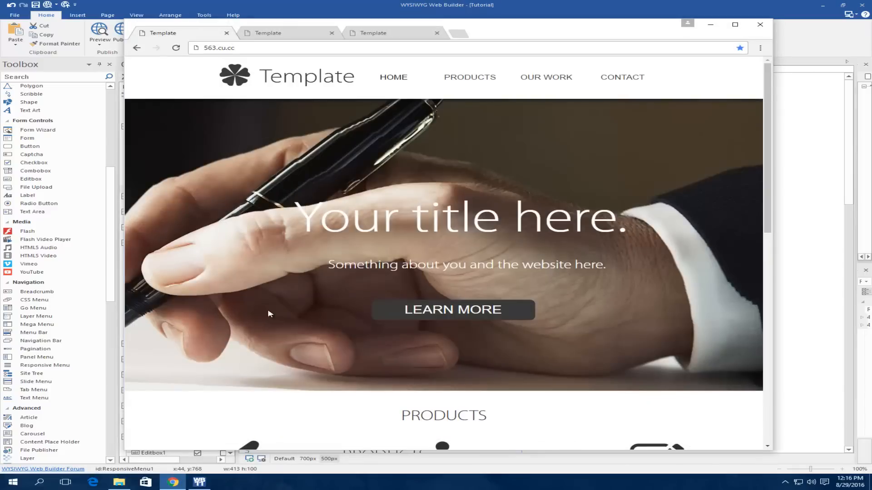
left_click(386, 35)
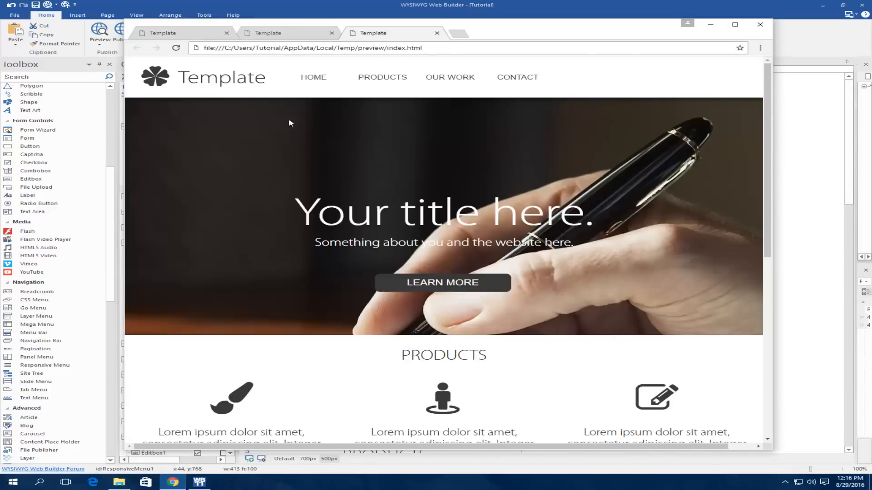
left_click(188, 30)
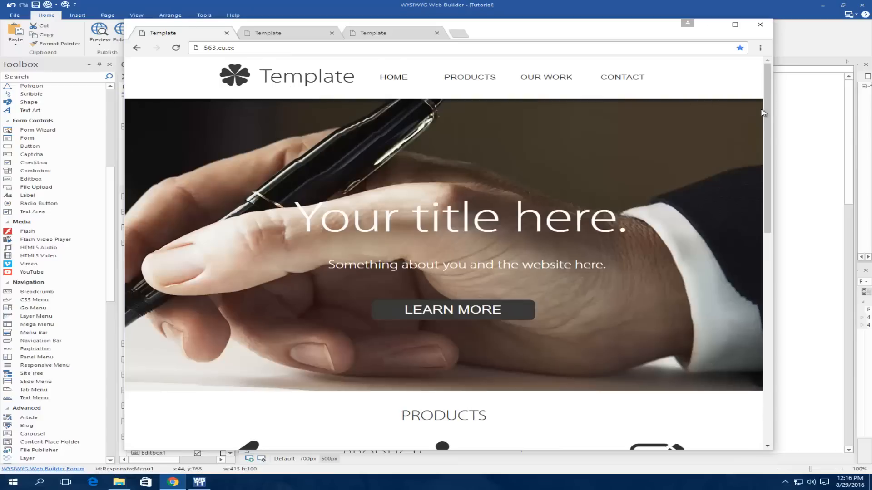
left_click_drag(773, 125, 432, 125)
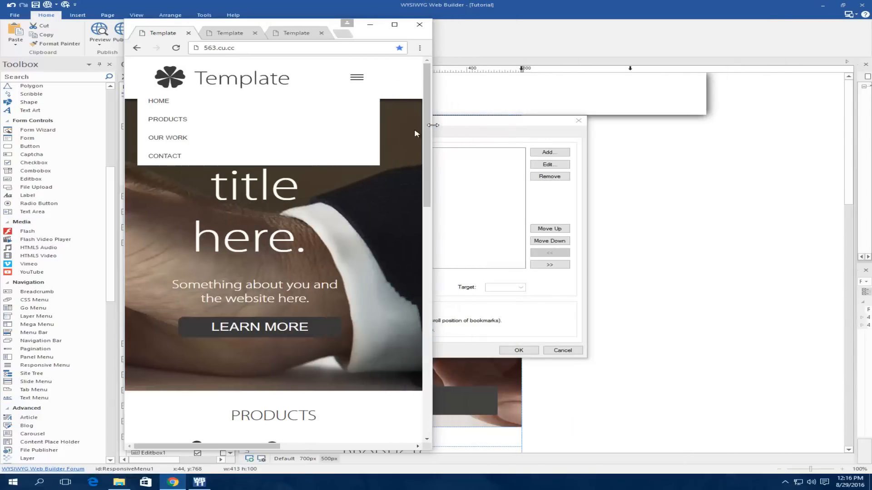
left_click(370, 24)
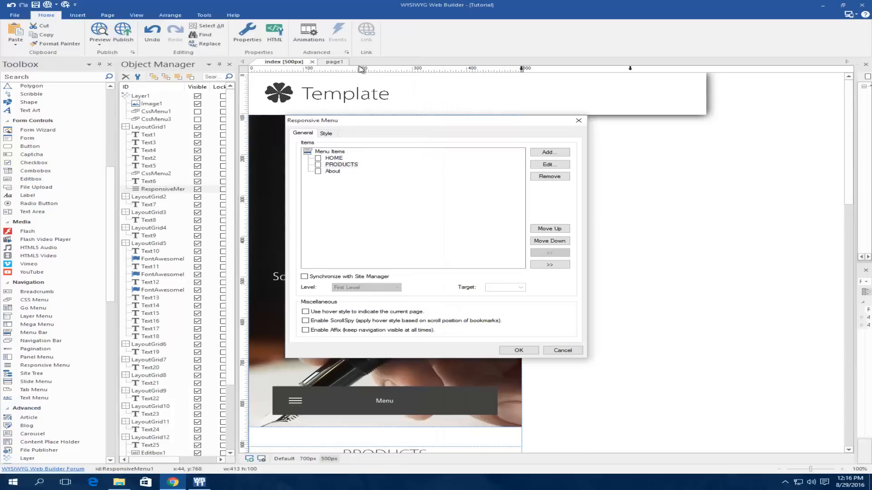
Step: Change the responsive menu's About item text to OUR WORK and set its icon to (None)
double_click(333, 172)
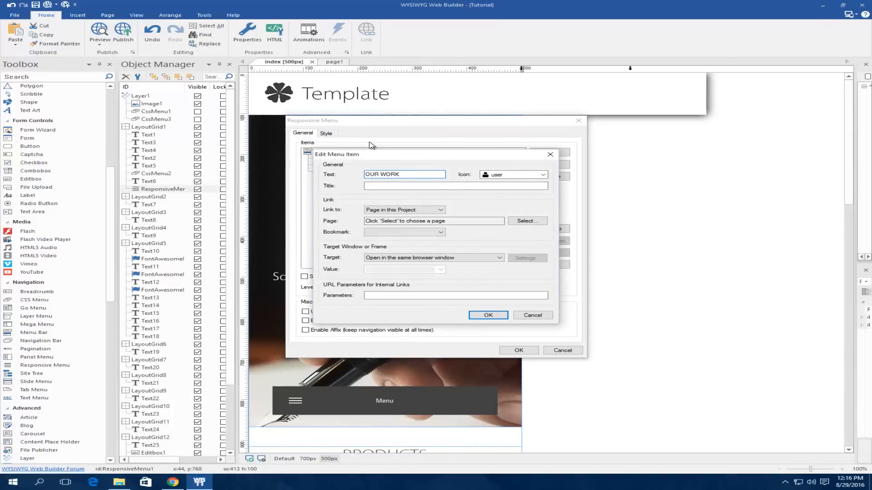
left_click(541, 176)
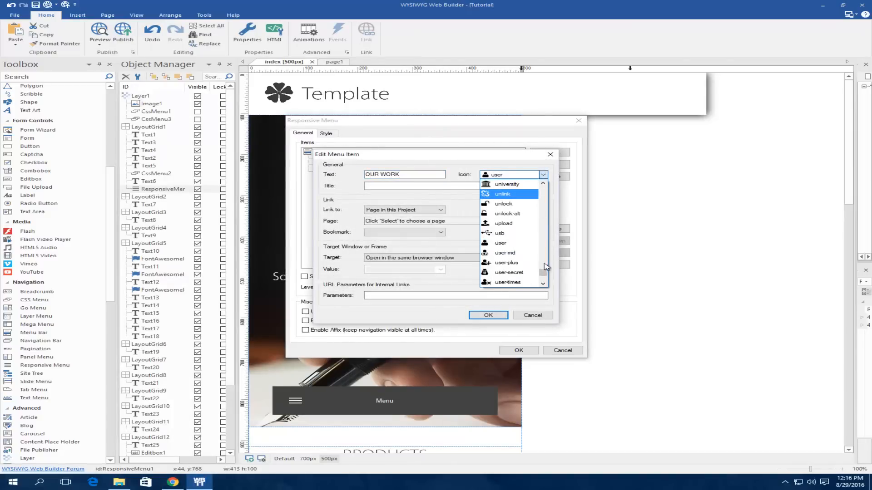
left_click_drag(542, 272, 545, 182)
left_click(517, 189)
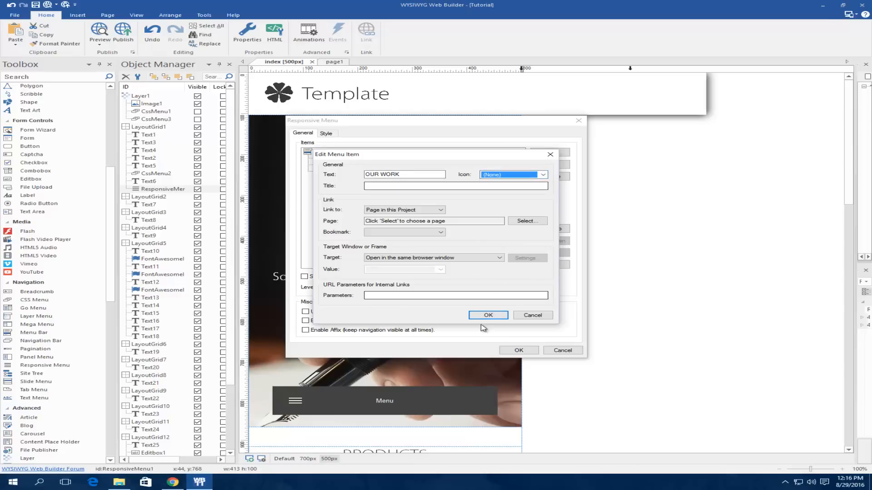
left_click(488, 315)
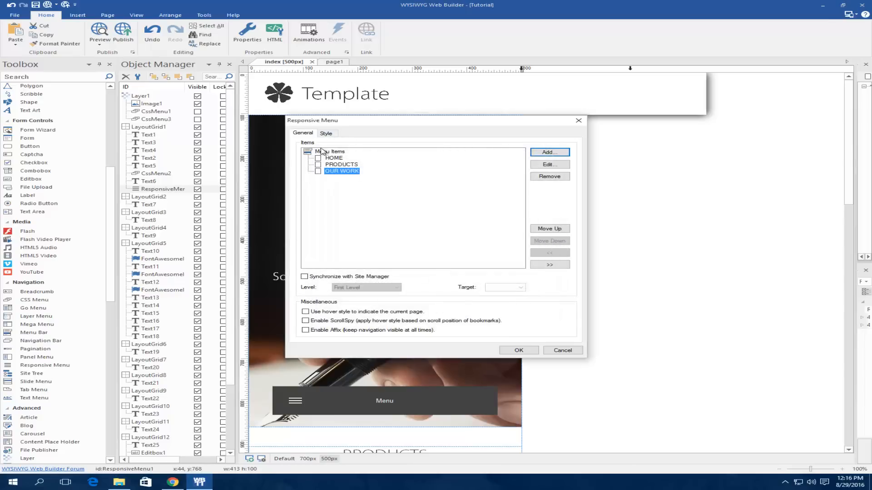
left_click(323, 151)
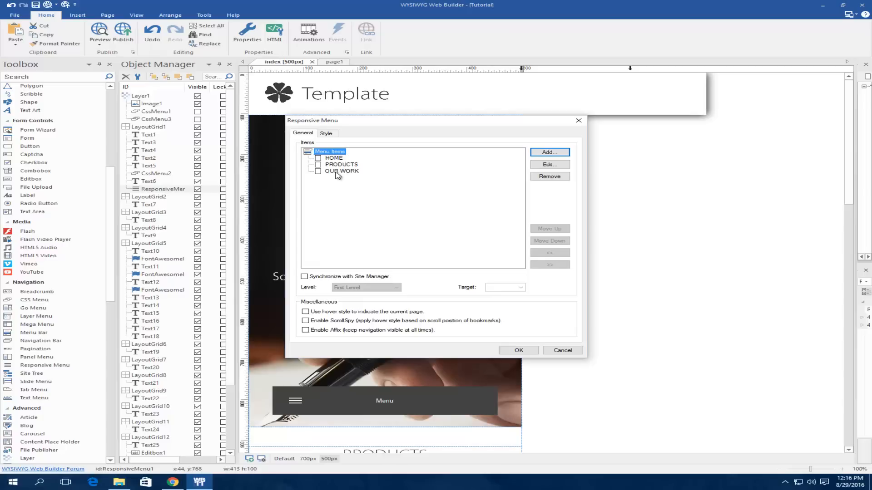
left_click(548, 153)
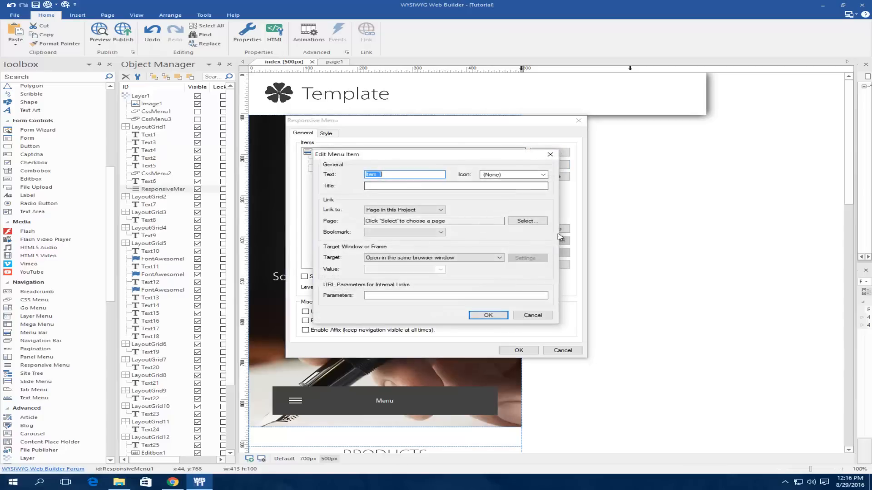
left_click_drag(506, 158, 665, 180)
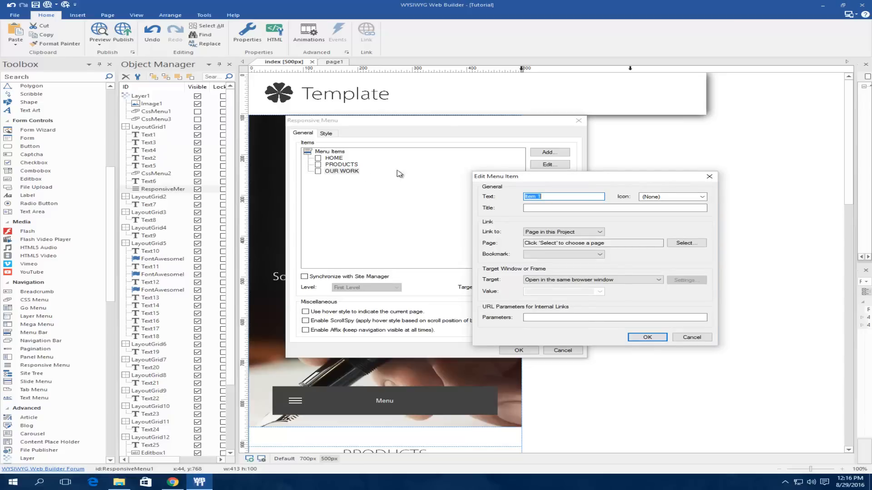
left_click(709, 178)
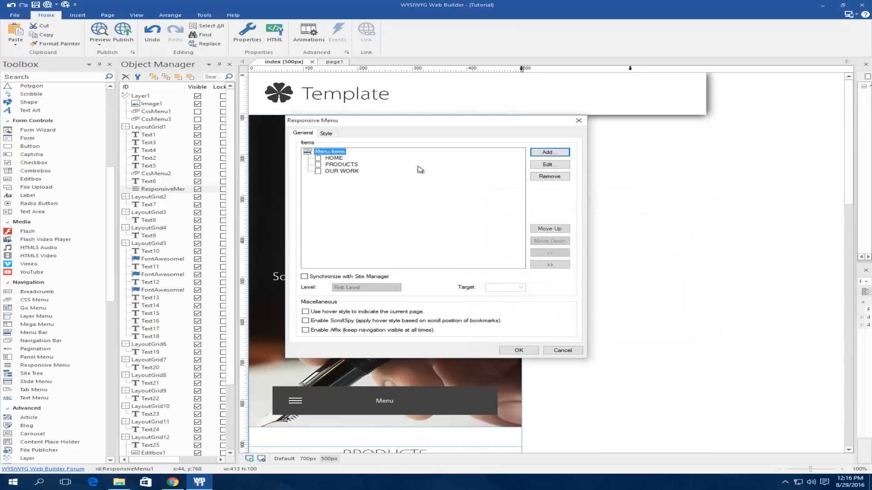
Step: Add a CONTACT item without an icon to the responsive menu and apply the item list
left_click(549, 152)
left_click_drag(375, 158, 399, 164)
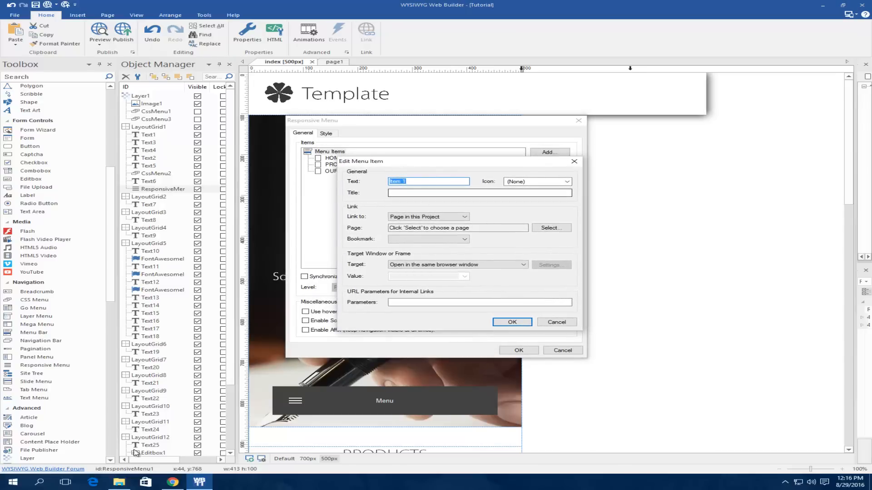
left_click(172, 482)
left_click(172, 482)
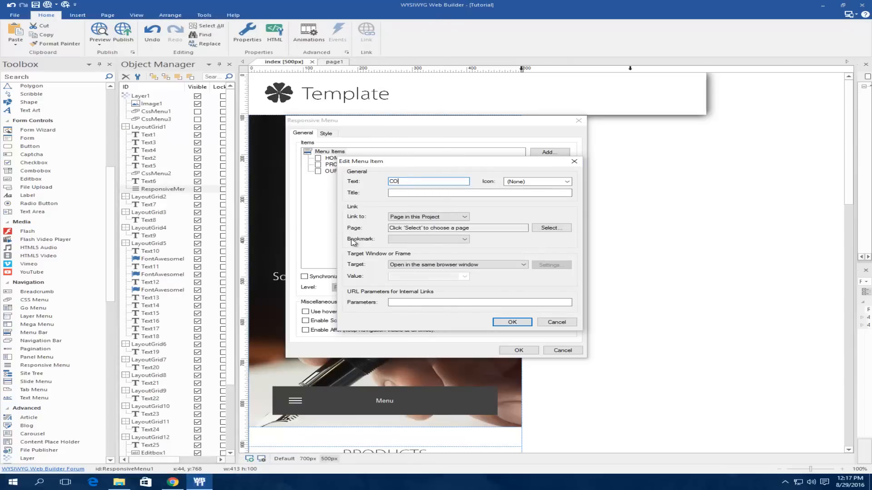
type("TACT")
left_click(512, 322)
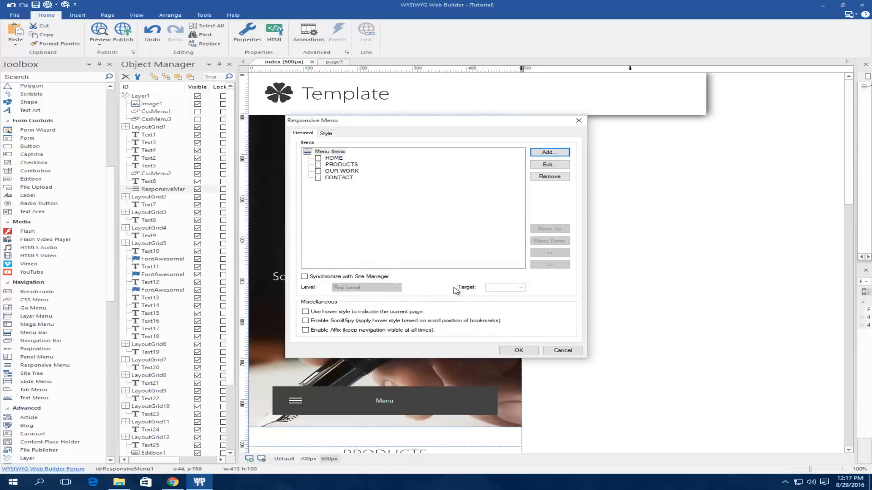
left_click(338, 178)
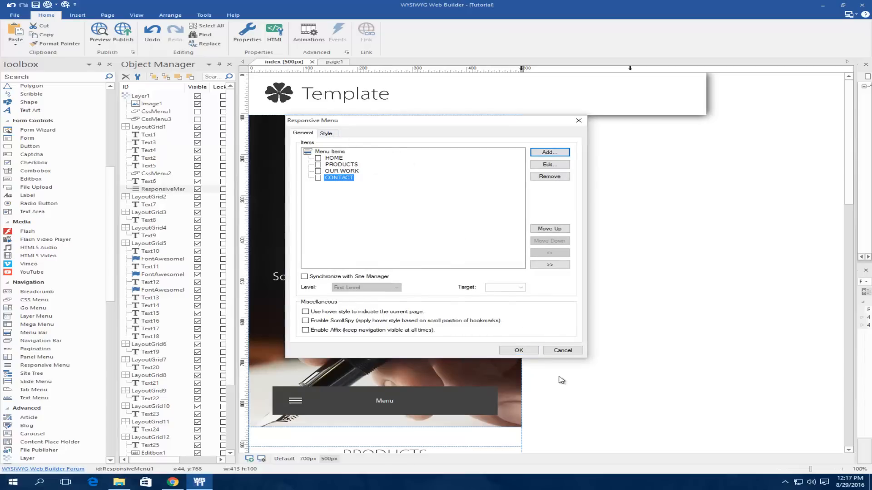
left_click(521, 350)
Step: Set the responsive menu's main menu background and background hover colours to white
double_click(433, 402)
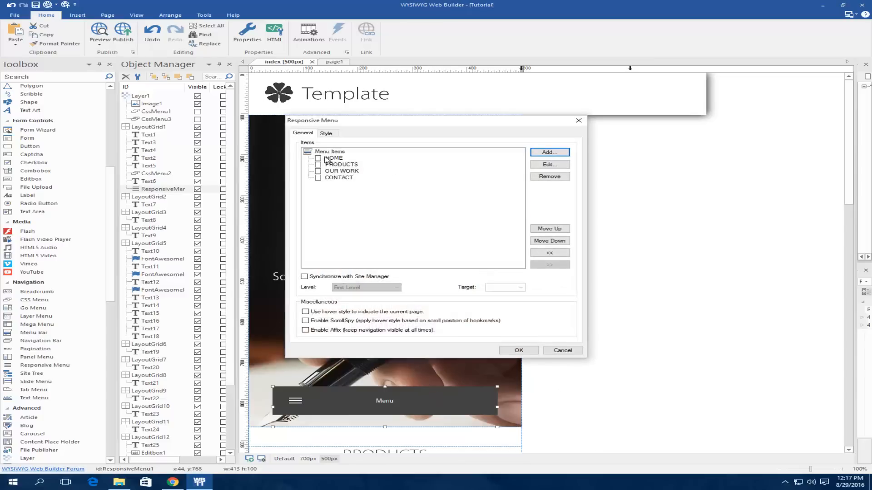
left_click(326, 134)
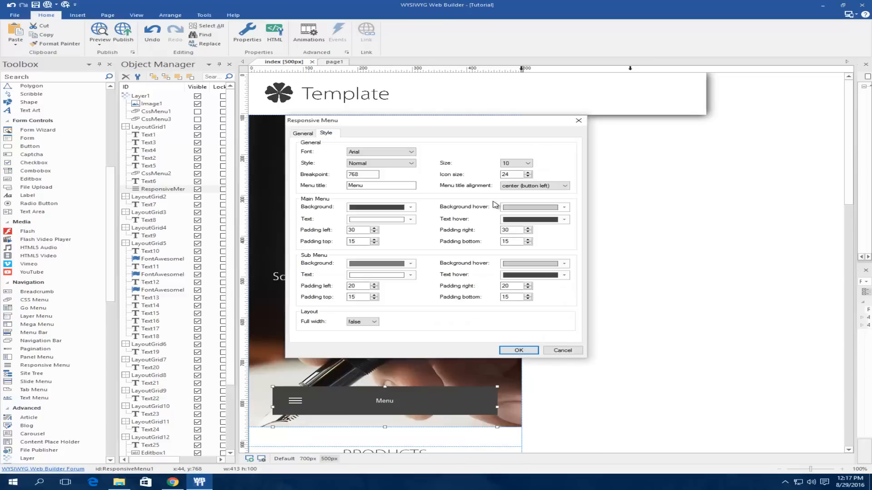
left_click(387, 208)
left_click(356, 281)
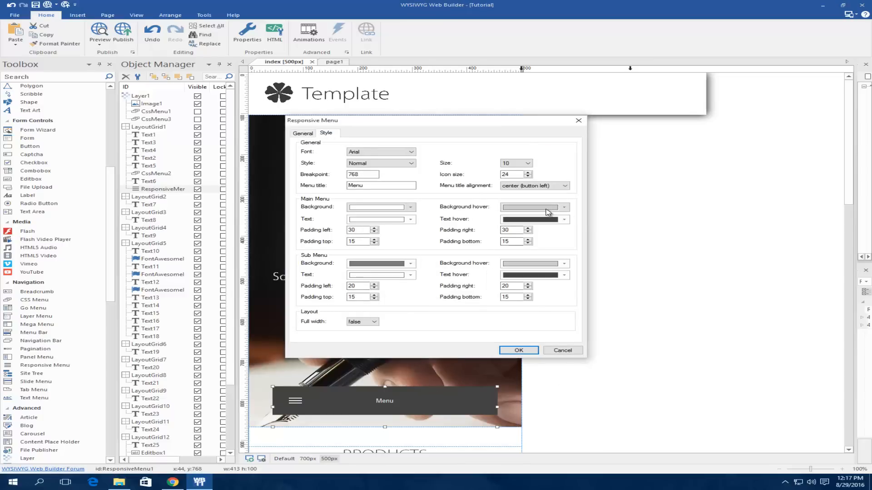
left_click(532, 208)
left_click(507, 280)
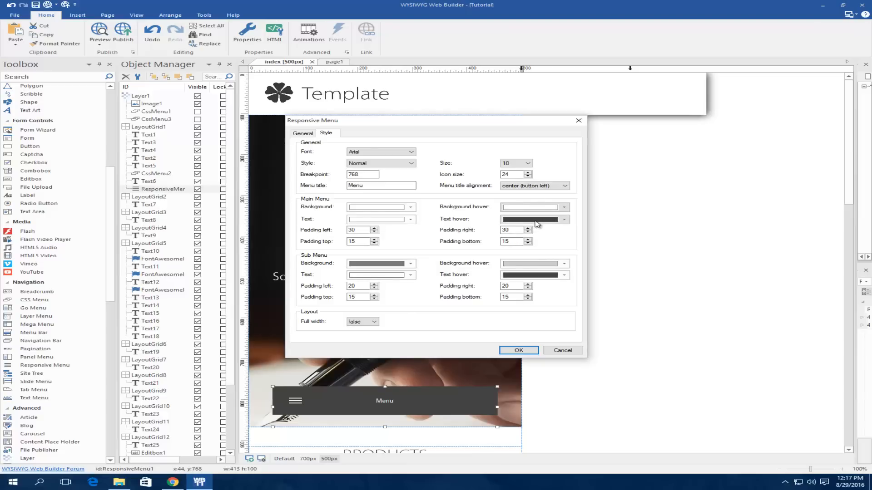
Step: Set the main menu text colour to the clover logo's dark grey and the submenu background to white
left_click(386, 220)
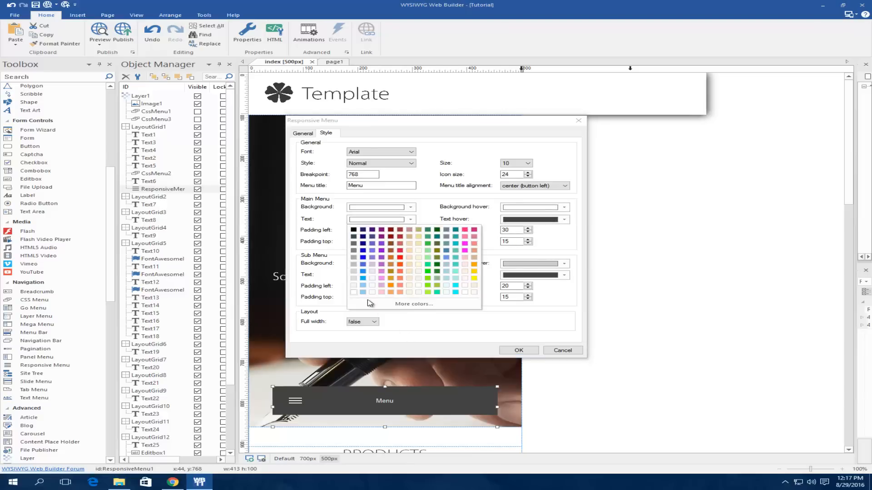
left_click(407, 303)
left_click(288, 89)
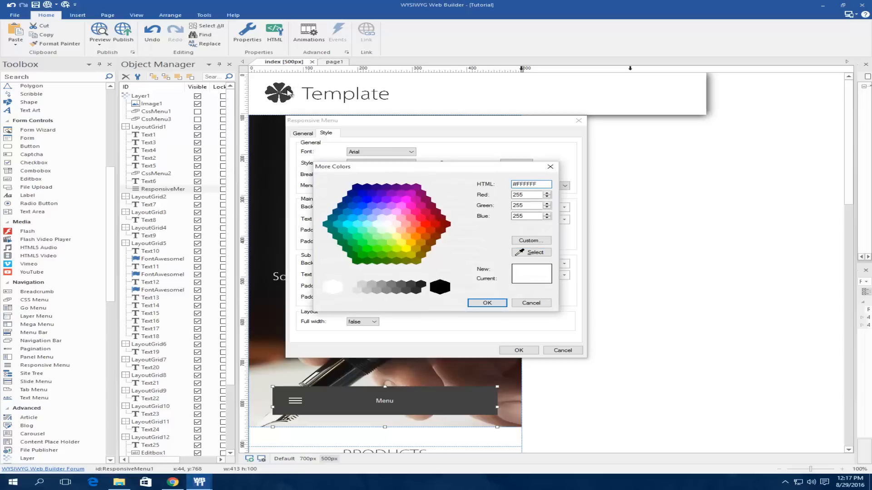
left_click(487, 305)
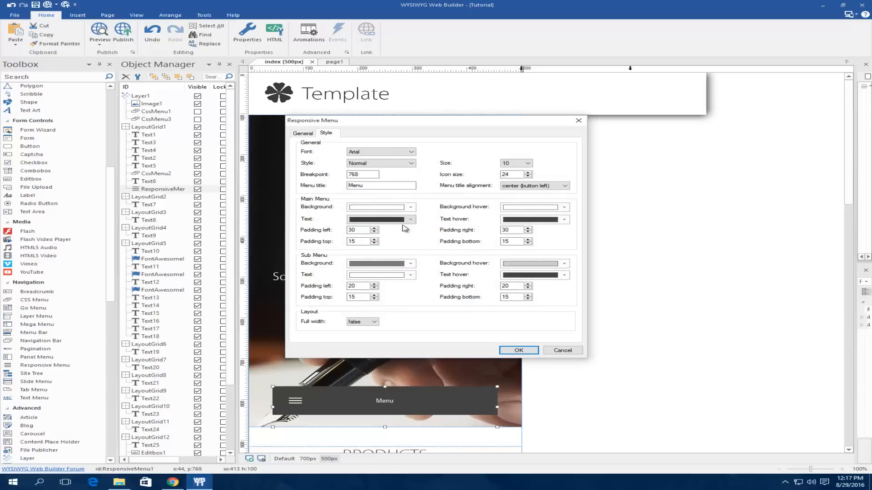
left_click(394, 264)
left_click(355, 336)
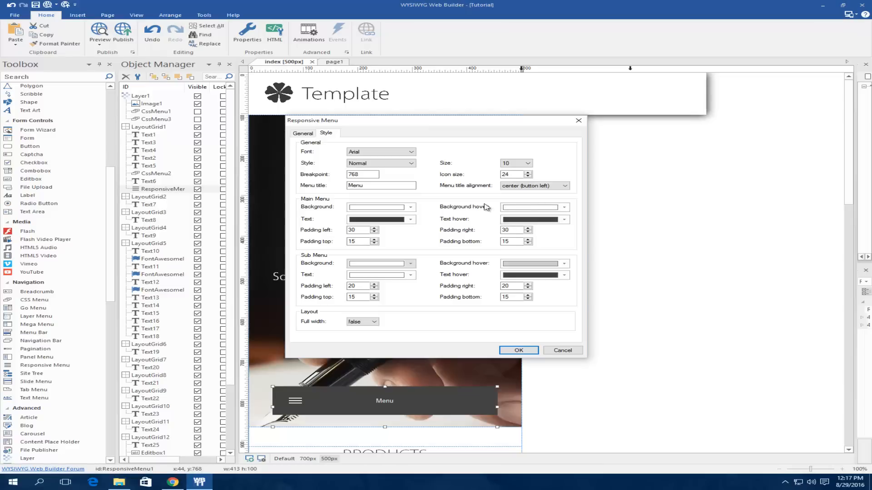
Step: Clear the responsive menu's title text and set its Full width option to true
left_click_drag(380, 185, 348, 185)
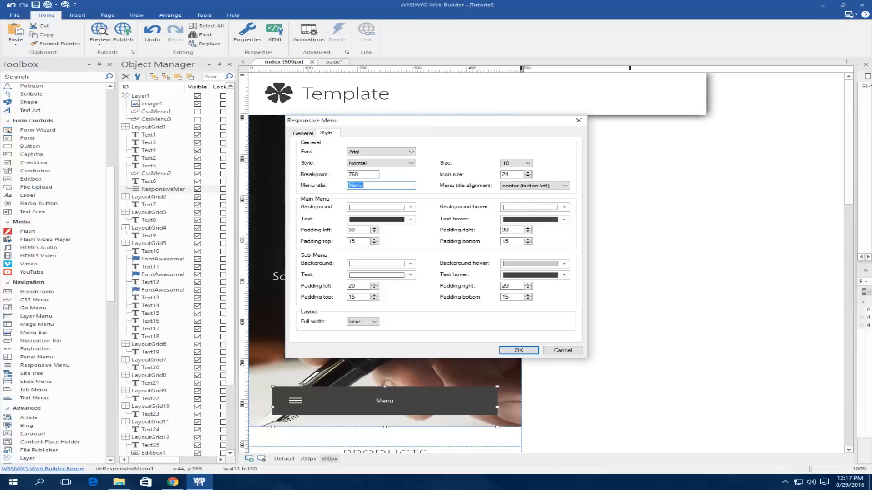
key("BackSpace")
left_click_drag(380, 120, 599, 122)
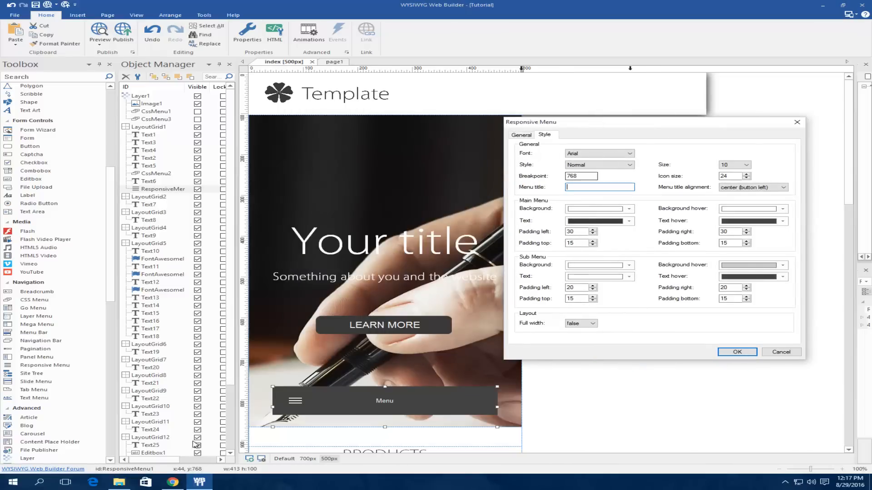
left_click(173, 482)
left_click(694, 125)
left_click(583, 324)
left_click(584, 326)
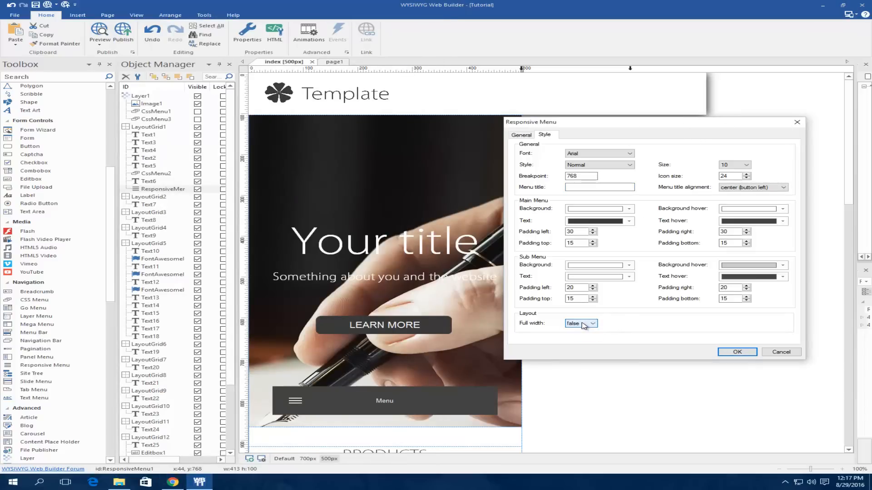
left_click(584, 325)
left_click(576, 329)
left_click(585, 326)
left_click(576, 336)
Step: Set the menu title alignment to right and the font size to 14, and apply the style settings
left_click(736, 189)
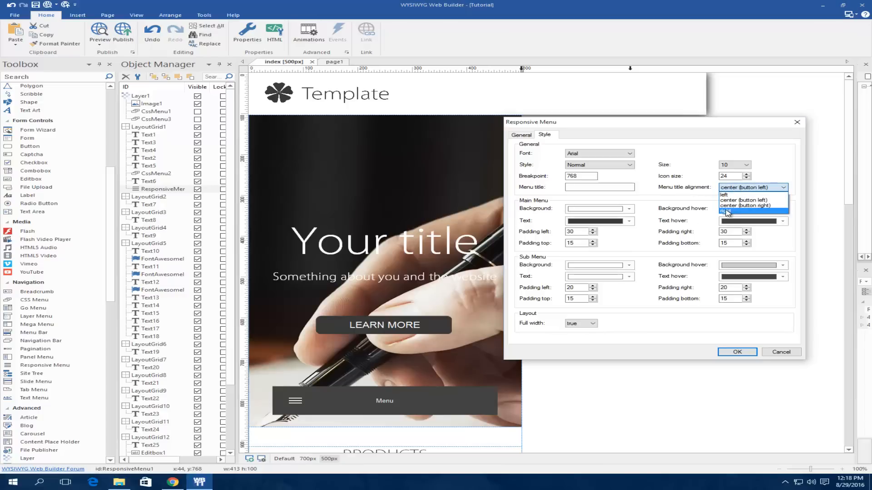
left_click(726, 211)
left_click(604, 167)
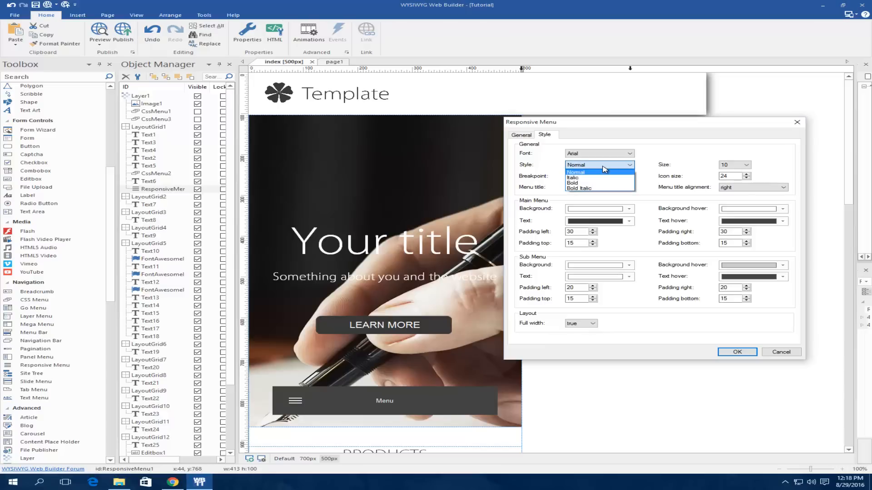
left_click(604, 171)
left_click(602, 155)
left_click(602, 155)
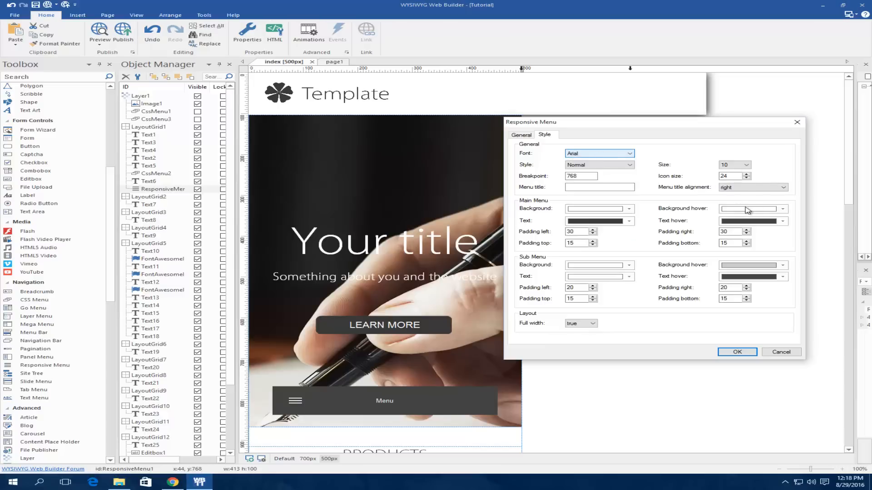
left_click(740, 165)
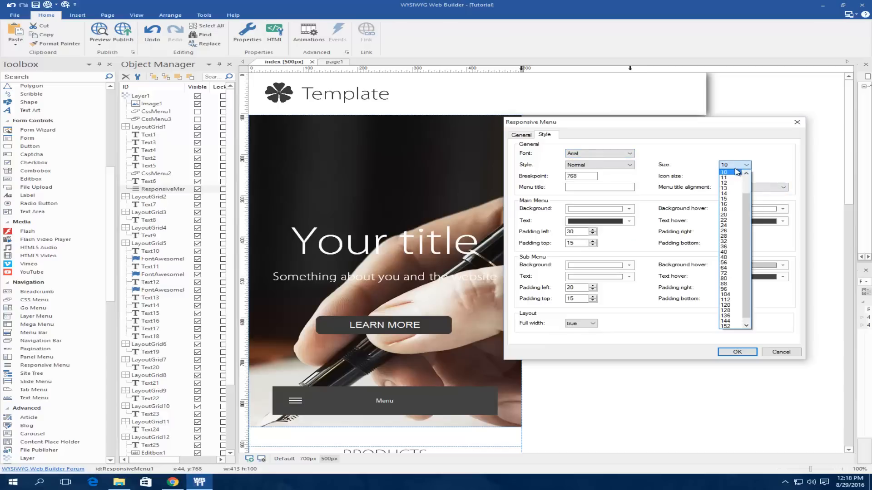
left_click(725, 194)
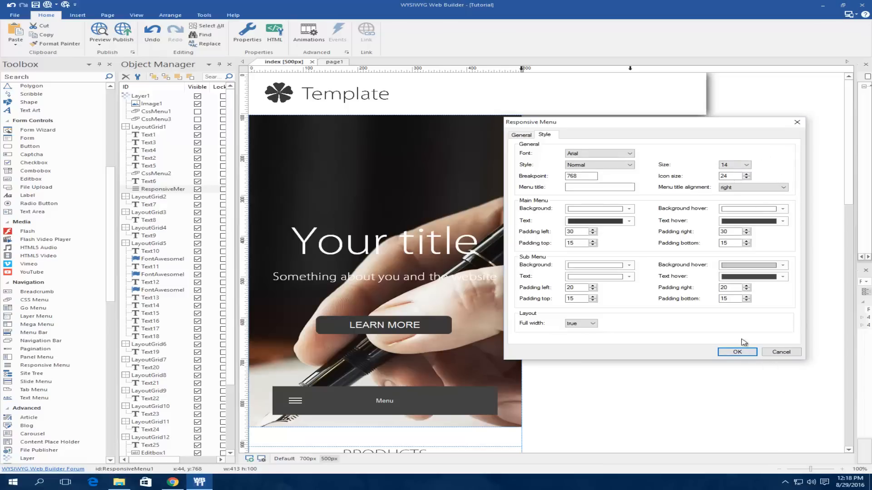
left_click(736, 352)
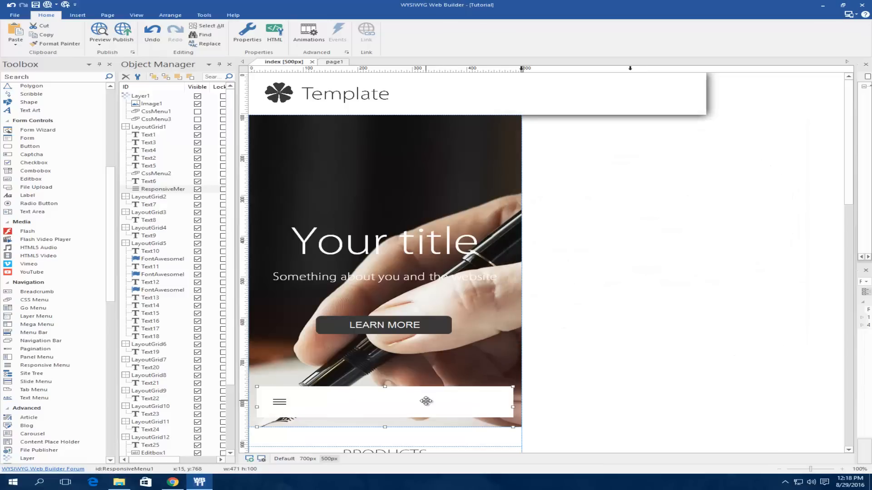
Step: Try to move the responsive menu toward the header, and check the finished template's collapsed menu in Chrome
left_click_drag(426, 401, 551, 143)
left_click(173, 483)
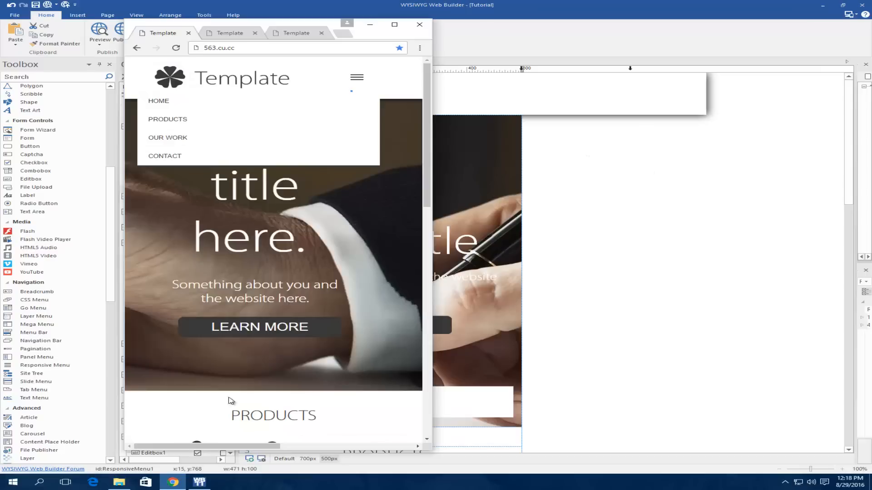
left_click(361, 77)
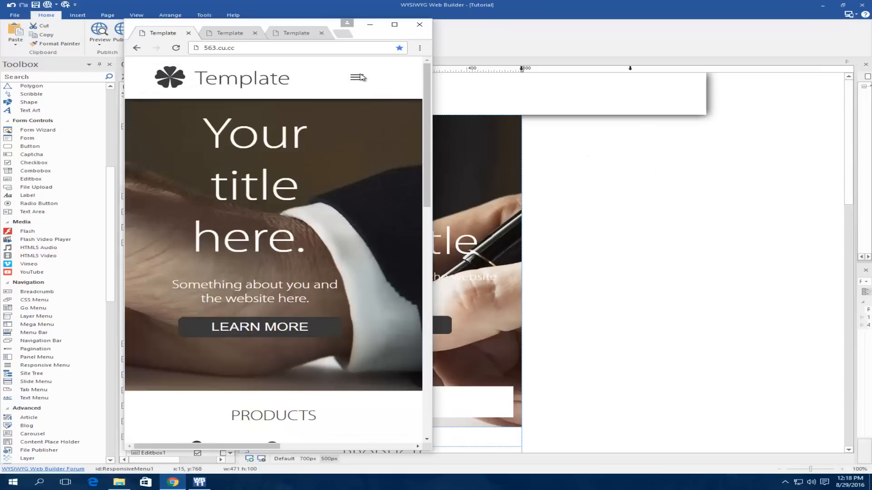
left_click(369, 24)
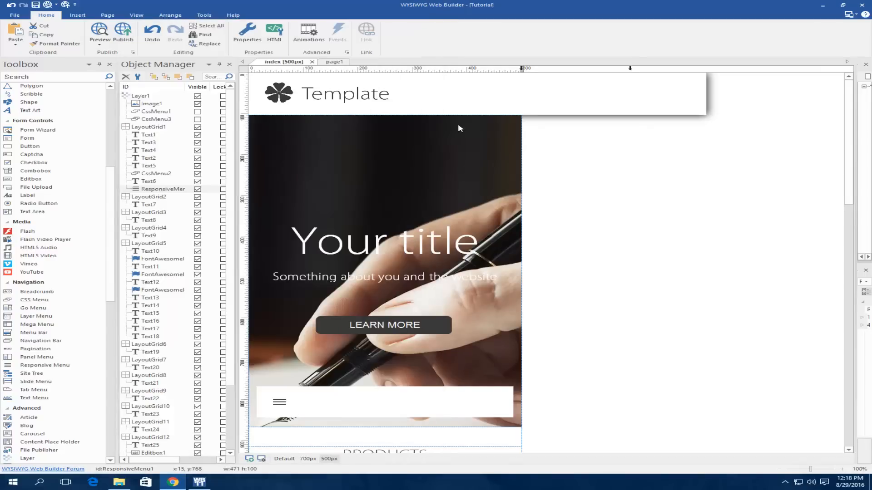
Step: Open the responsive menu's style settings again and review the font style options
double_click(450, 402)
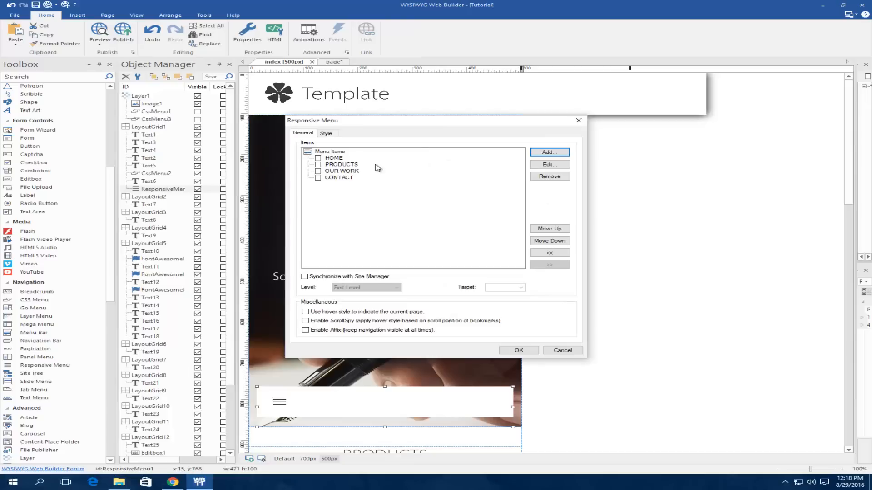
left_click(327, 134)
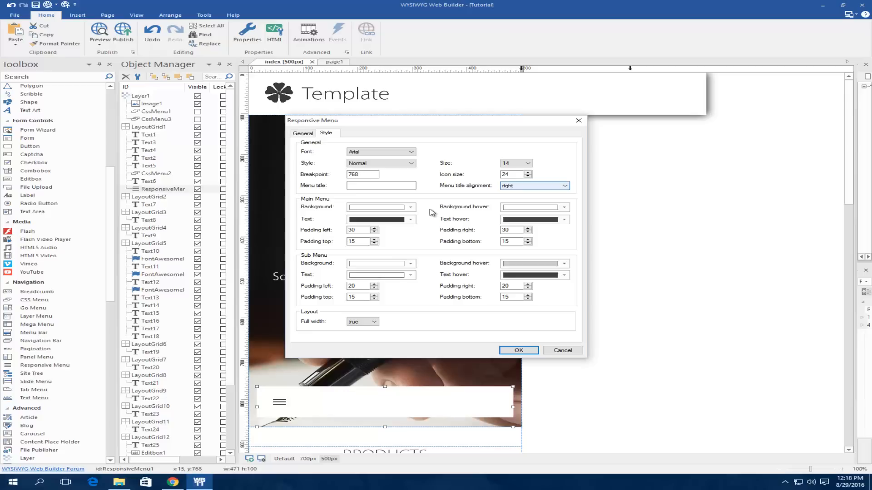
left_click(382, 165)
left_click(383, 169)
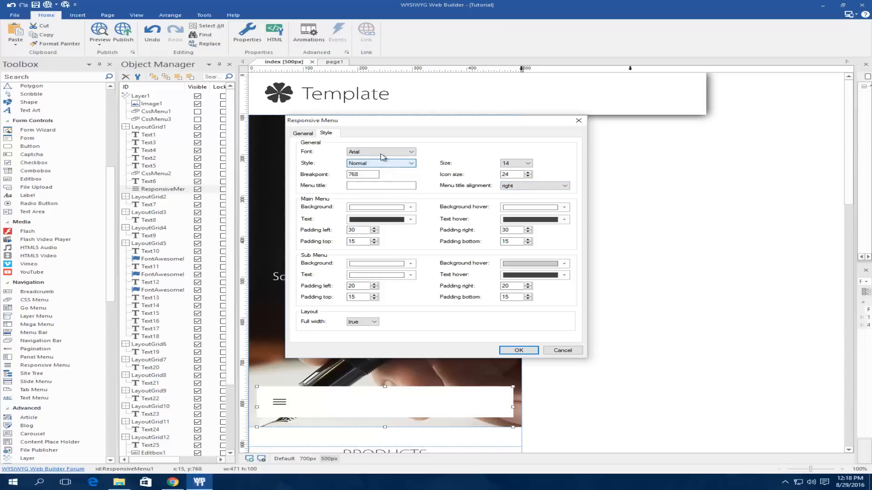
Step: Set the responsive menu's title alignment to center (button right) and apply the style settings
left_click(376, 185)
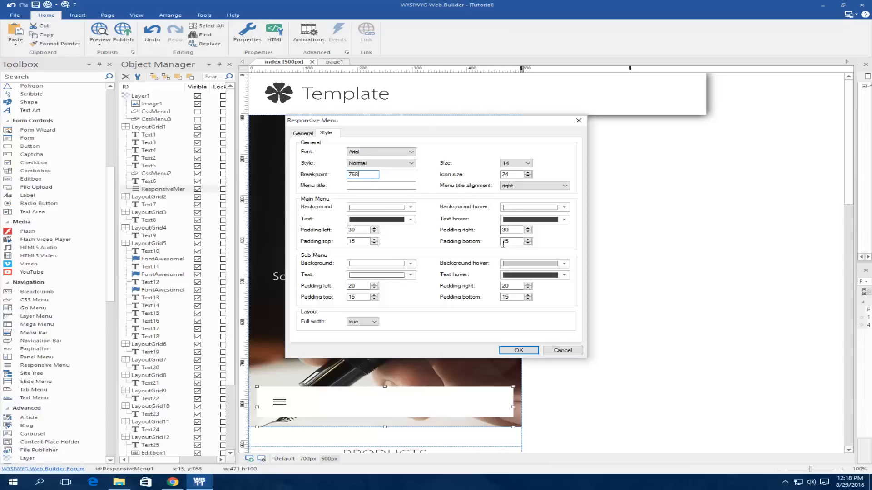
left_click(520, 187)
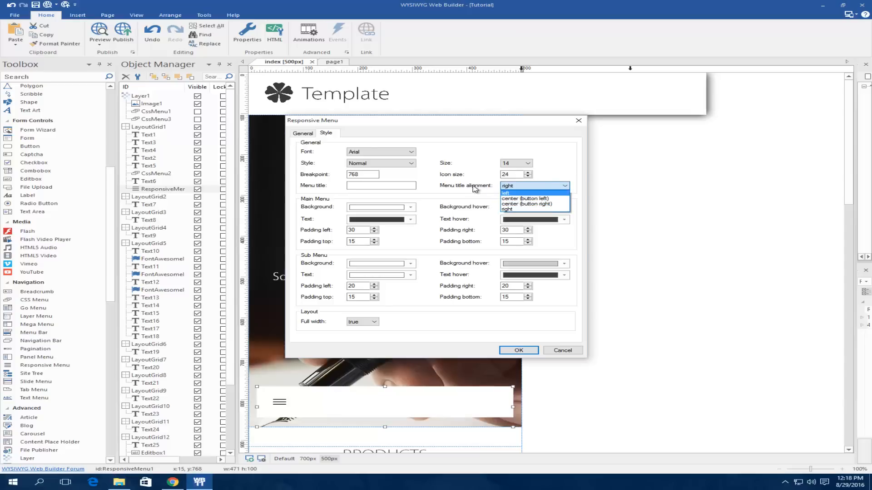
left_click(525, 200)
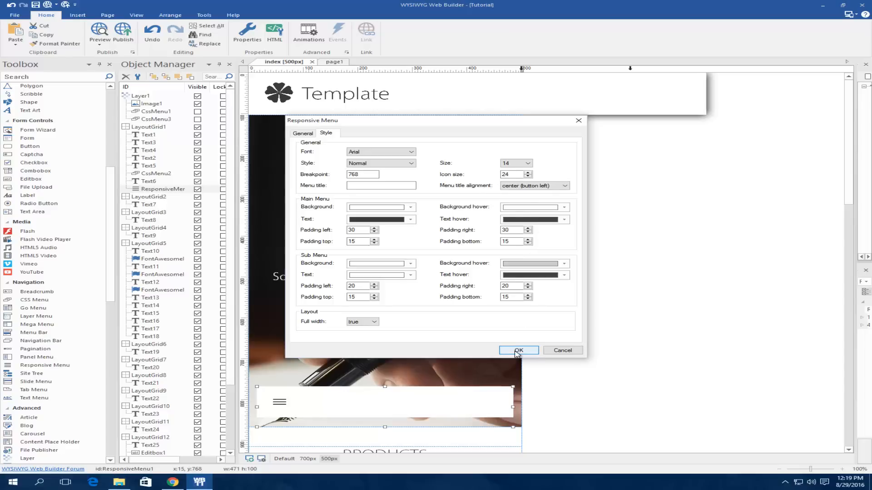
left_click(529, 187)
left_click(532, 204)
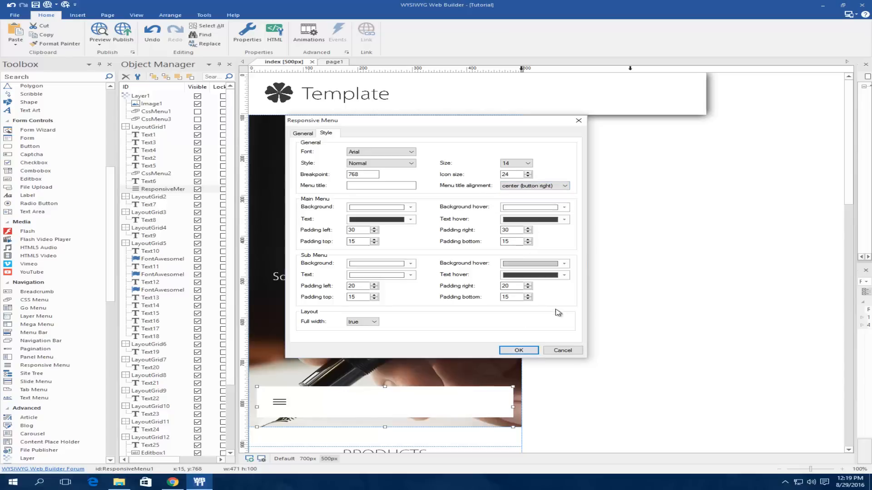
left_click(511, 351)
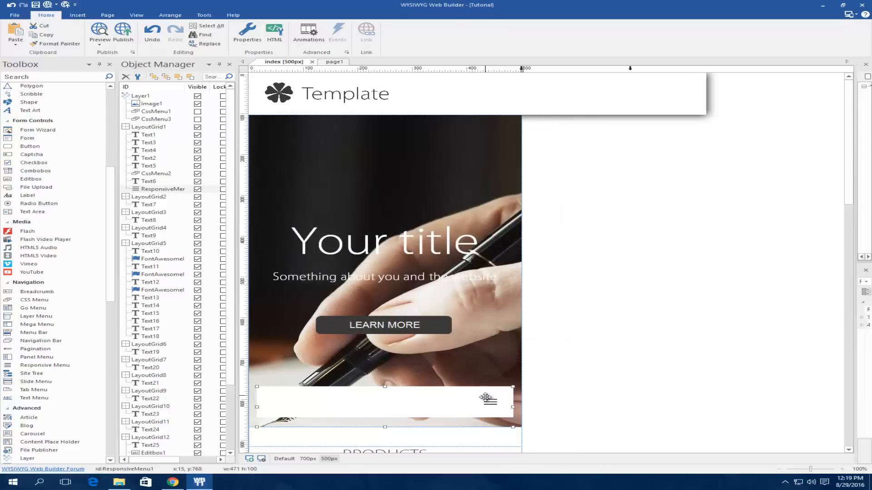
left_click_drag(481, 395, 699, 157)
right_click(699, 156)
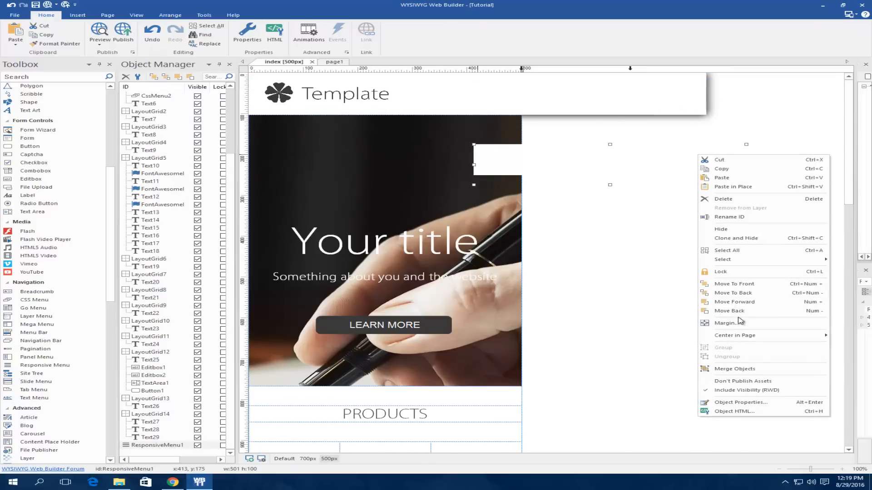
left_click(742, 294)
left_click_drag(643, 166, 630, 193)
left_click(589, 136)
left_click(691, 88)
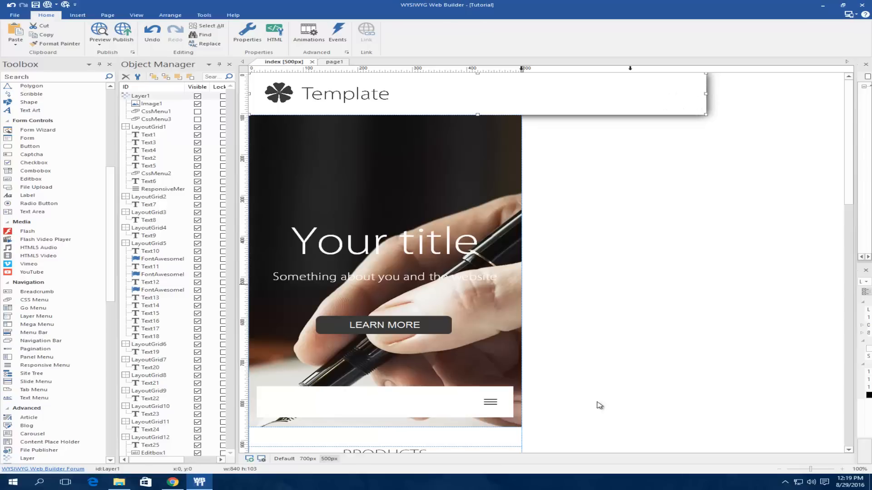
left_click_drag(490, 403, 712, 299)
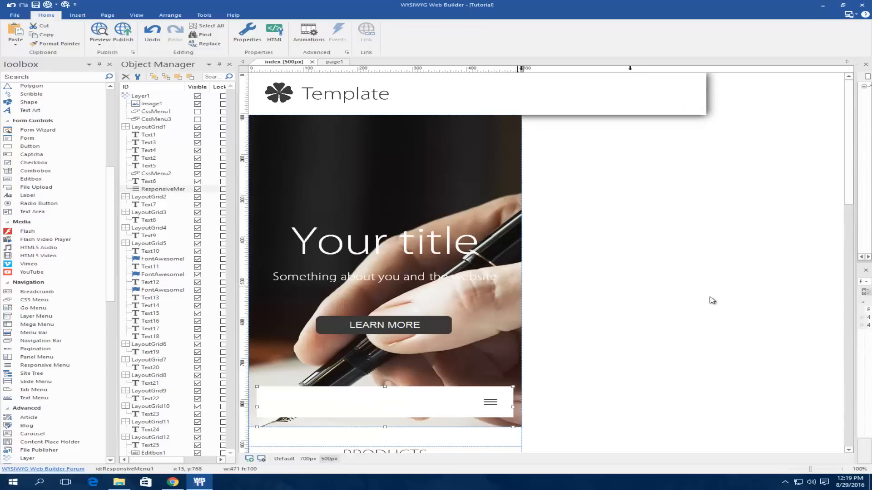
Step: Set the responsive menu's Full width layout option to false
double_click(495, 407)
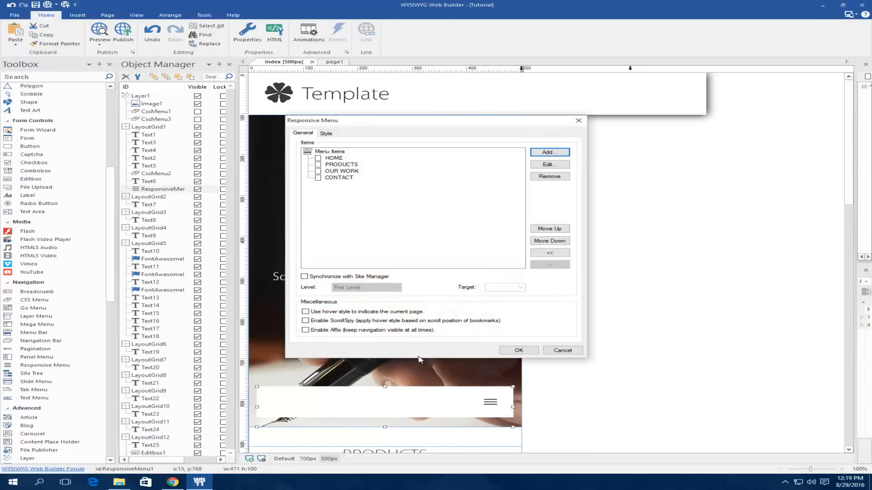
left_click(326, 133)
left_click(363, 322)
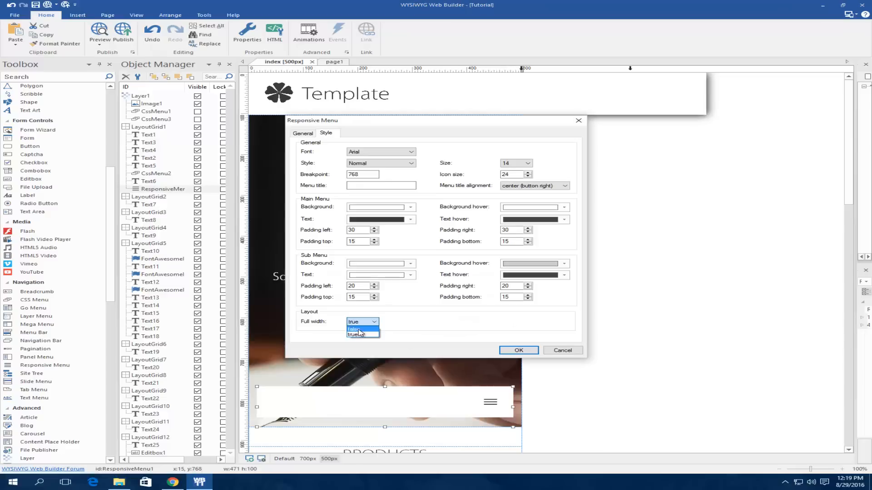
left_click(355, 329)
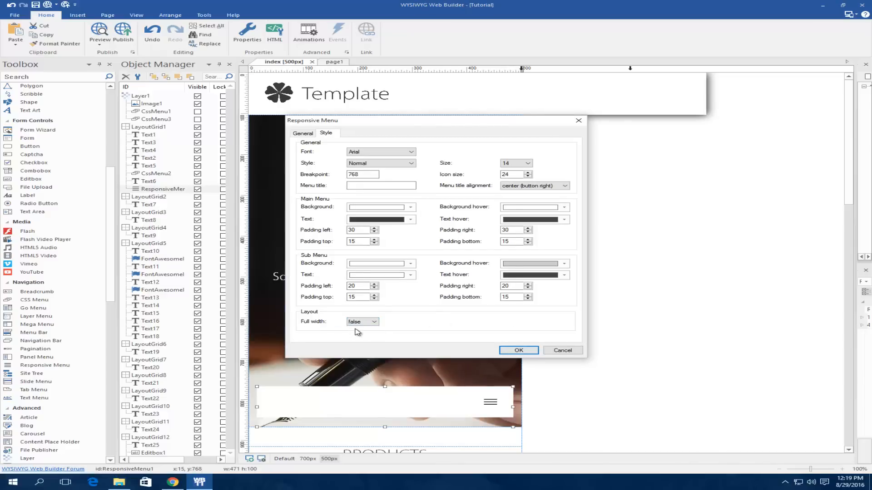
left_click(518, 350)
Step: Move the responsive menu into the header layer at 0, 0 and send it to the back
left_click_drag(475, 397, 467, 91)
right_click(488, 93)
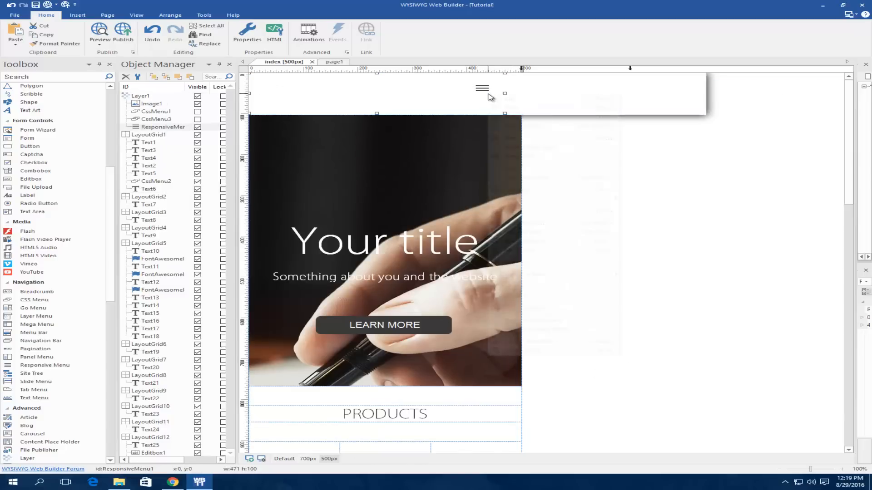
left_click(531, 235)
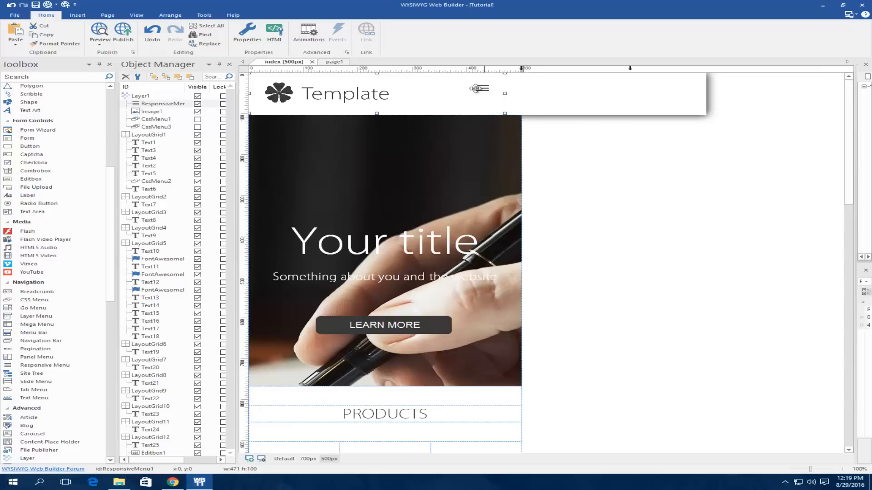
Step: Bring the Template logo image to the front of the header layer
left_click(338, 93)
right_click(311, 93)
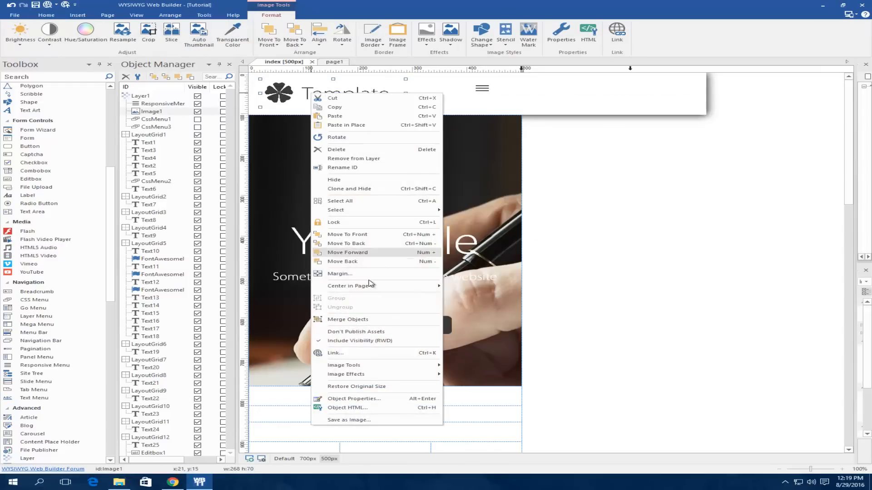
left_click(355, 235)
Step: Reduce the responsive menu's height and shift it slightly down so its icon lines up with the logo in the header
left_click(480, 89)
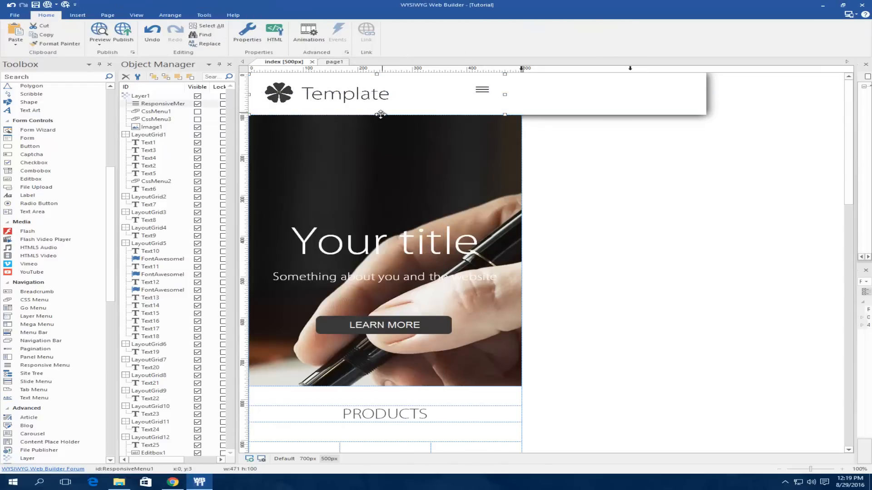
left_click_drag(376, 114, 376, 103)
left_click_drag(467, 90, 467, 94)
left_click(652, 169)
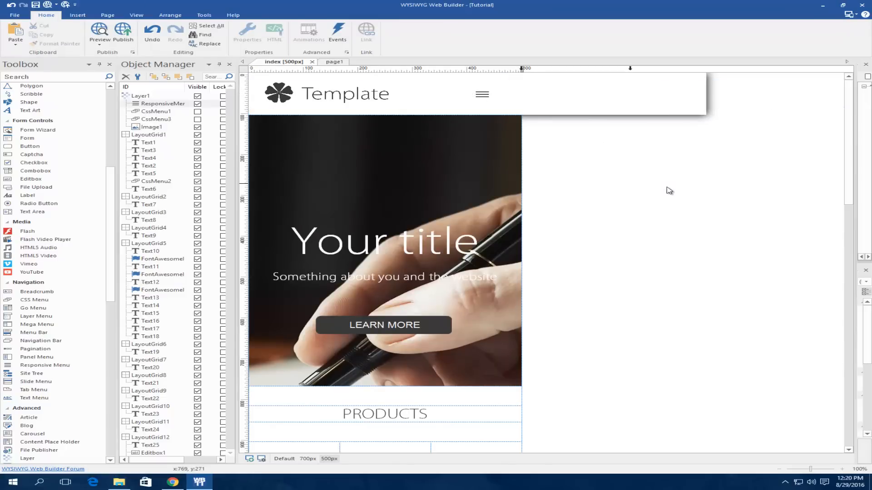
Step: In the 700px layout, move the responsive menu up over the header links and shorten the header layer to about 118 px
left_click(309, 459)
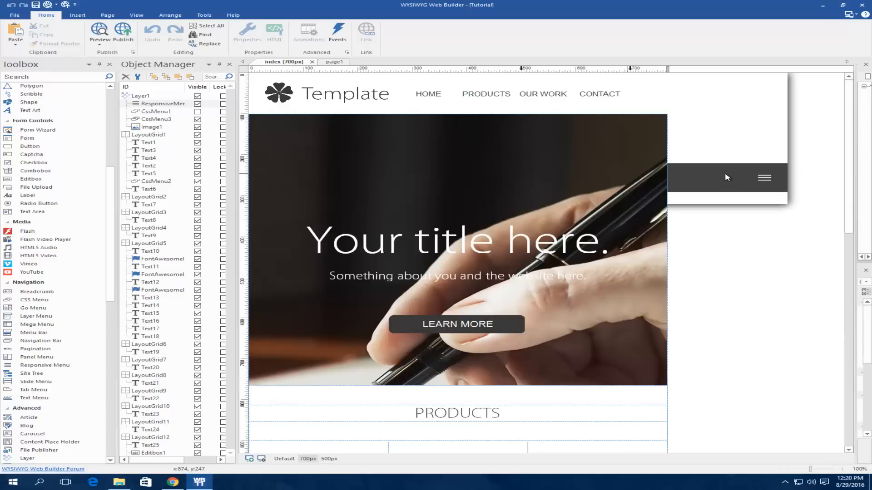
left_click_drag(730, 176, 673, 114)
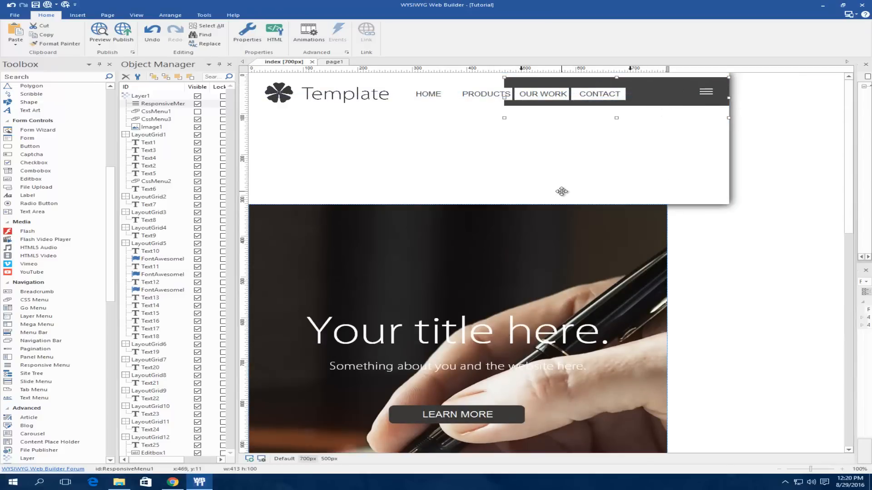
left_click(482, 201)
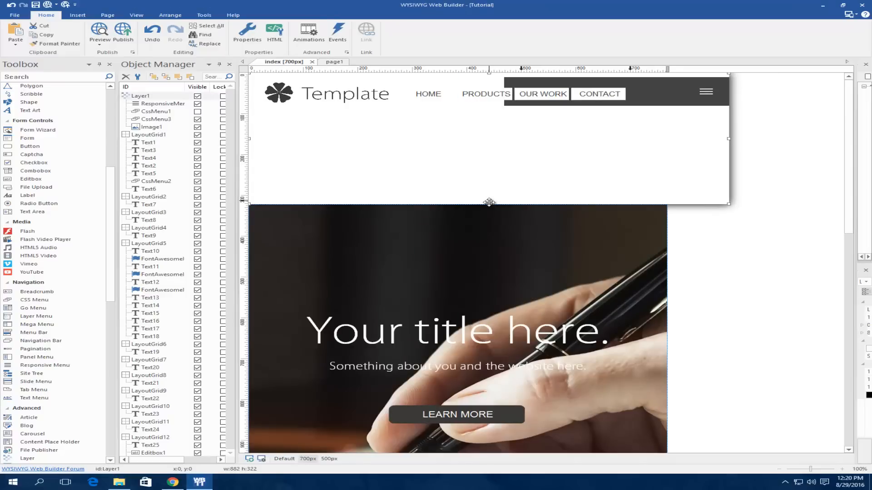
left_click_drag(489, 204, 499, 121)
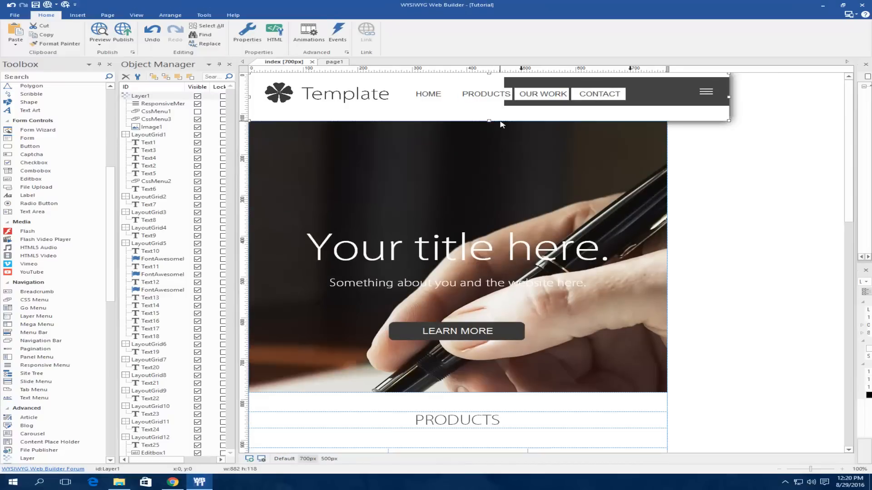
Step: Hide the responsive menu in the 700px layout and reduce the header layer's height to about 111 px
left_click(706, 91)
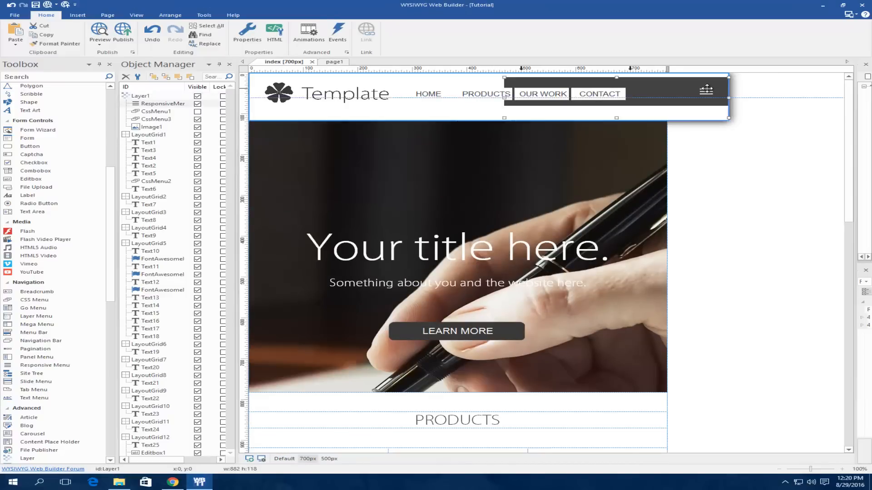
left_click(198, 104)
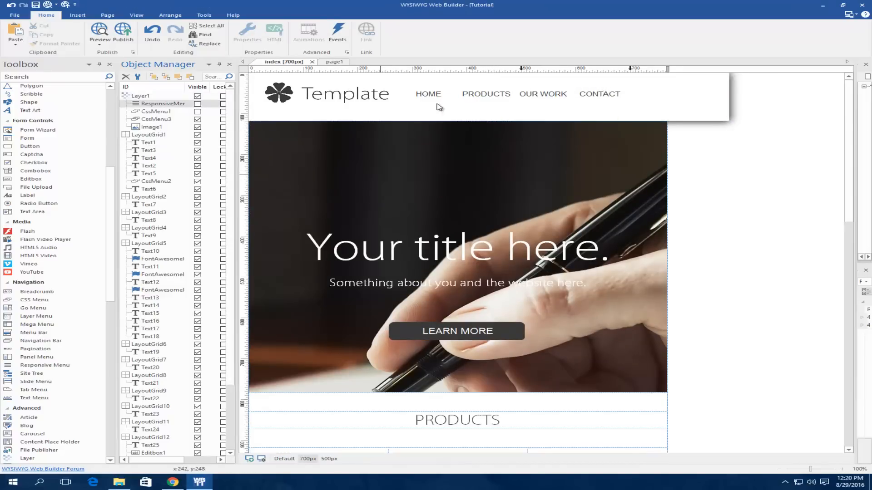
left_click(488, 121)
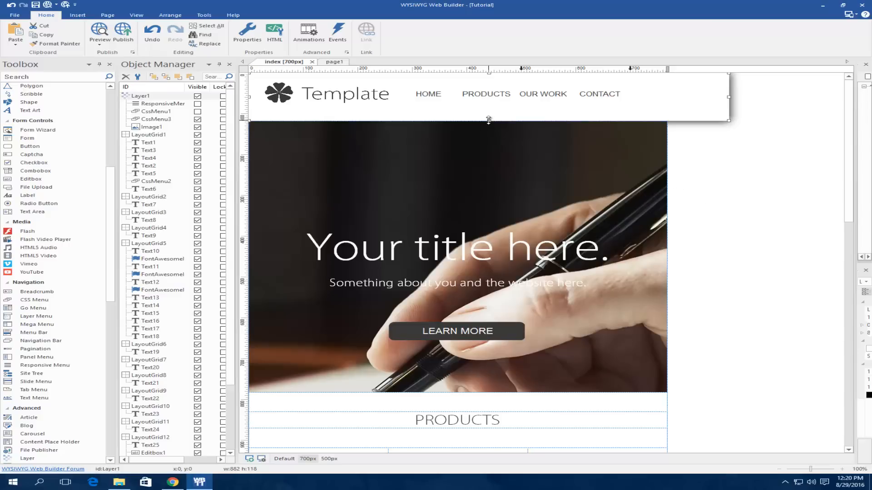
left_click_drag(488, 120, 488, 117)
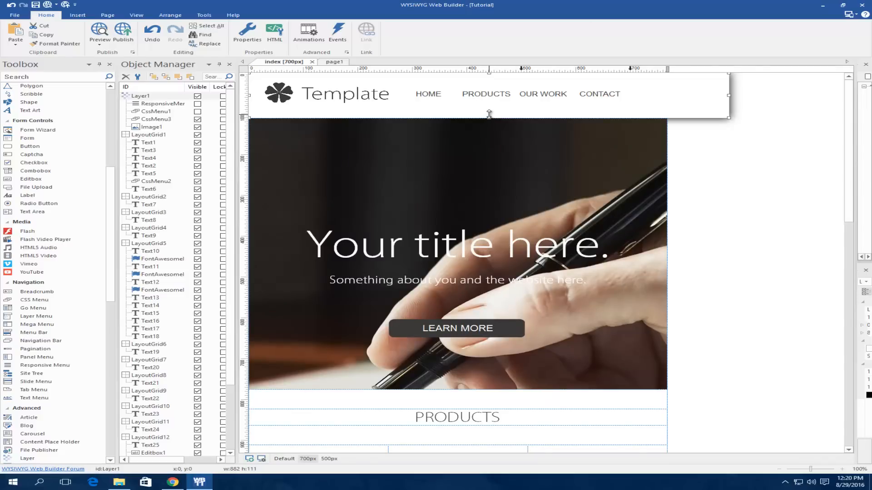
Step: In the Default layout, move the responsive menu beside the CONTACT link and shorten the header layer to about 119 px
left_click(284, 459)
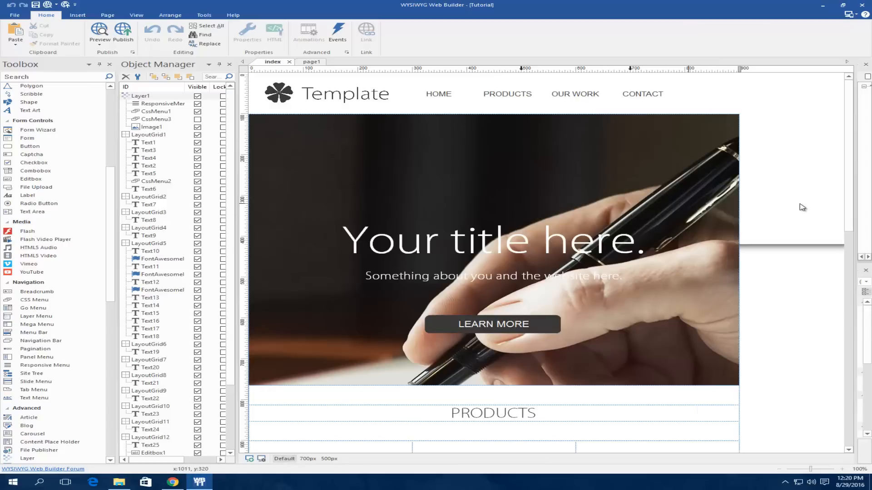
left_click(789, 133)
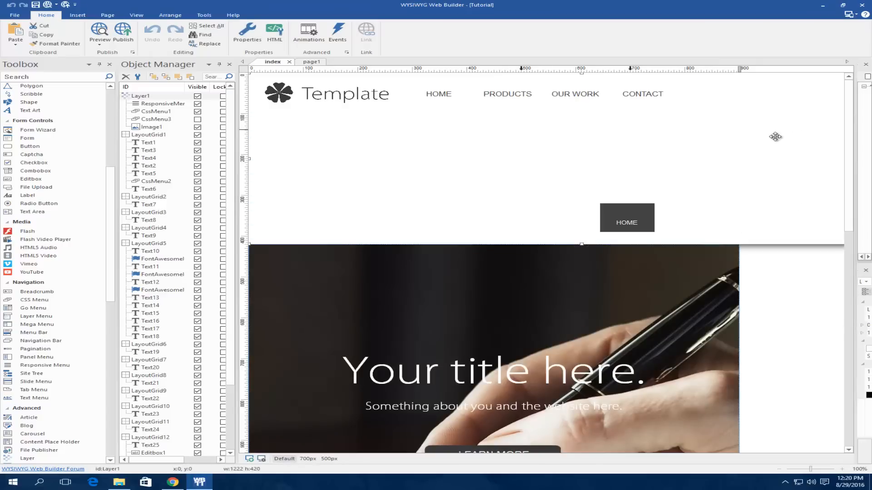
left_click_drag(648, 210, 721, 86)
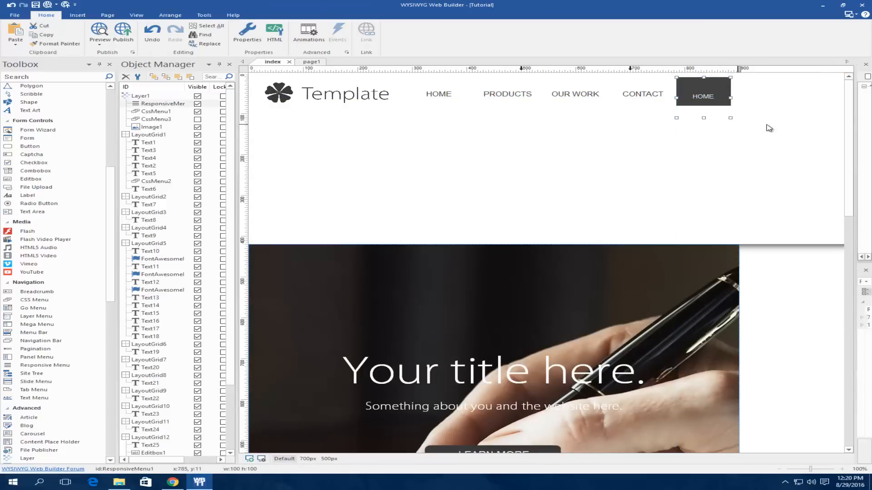
left_click(755, 189)
left_click_drag(583, 236, 589, 121)
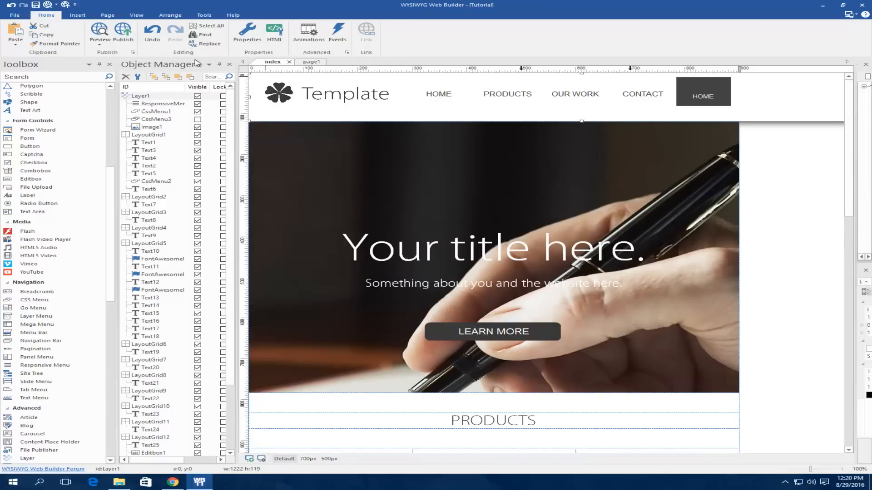
Step: Hide the responsive menu in the Default layout and reduce the header layer's height to about 111 px
left_click(727, 86)
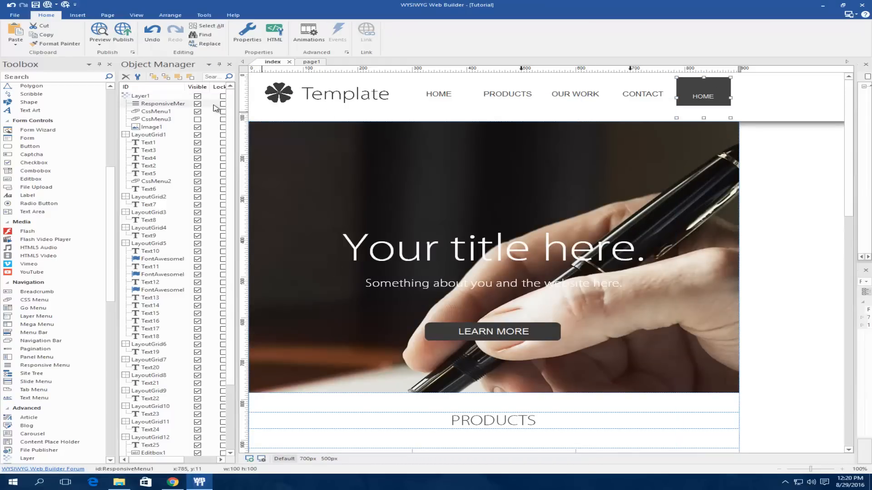
left_click(198, 104)
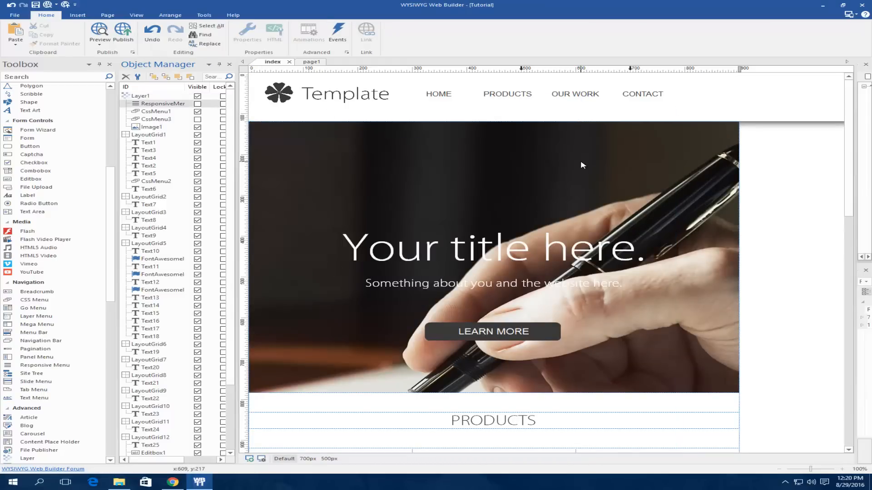
left_click(522, 120)
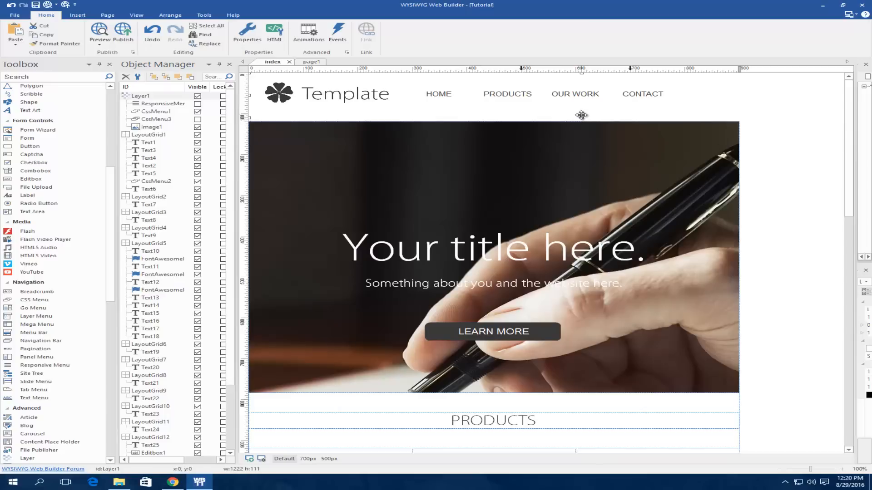
left_click_drag(581, 119, 581, 116)
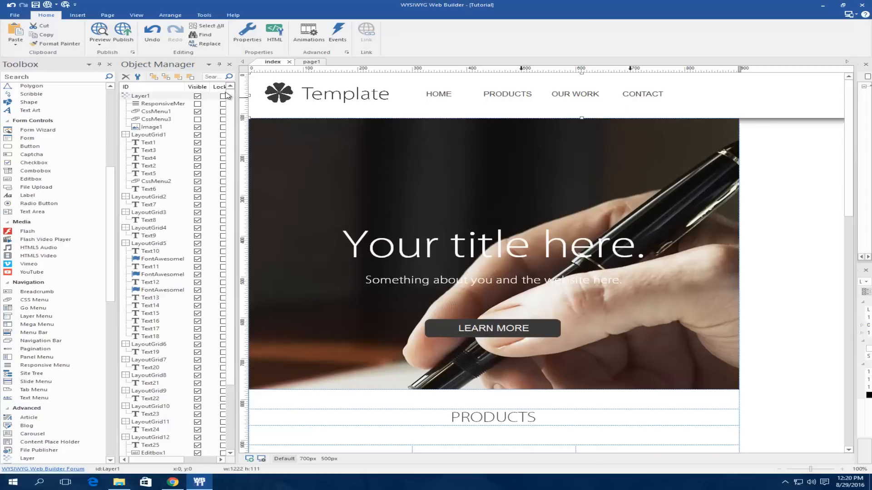
left_click(198, 106)
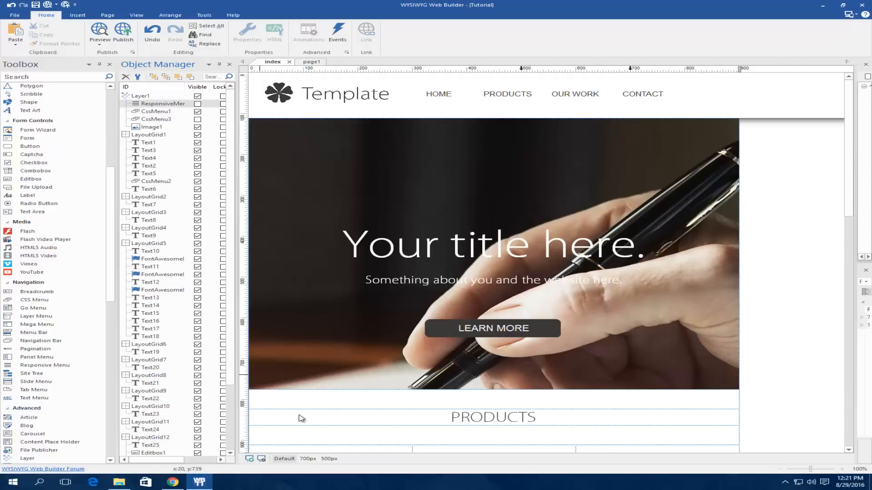
Step: Review the header and menu in the 700px and 500px layouts
left_click(308, 459)
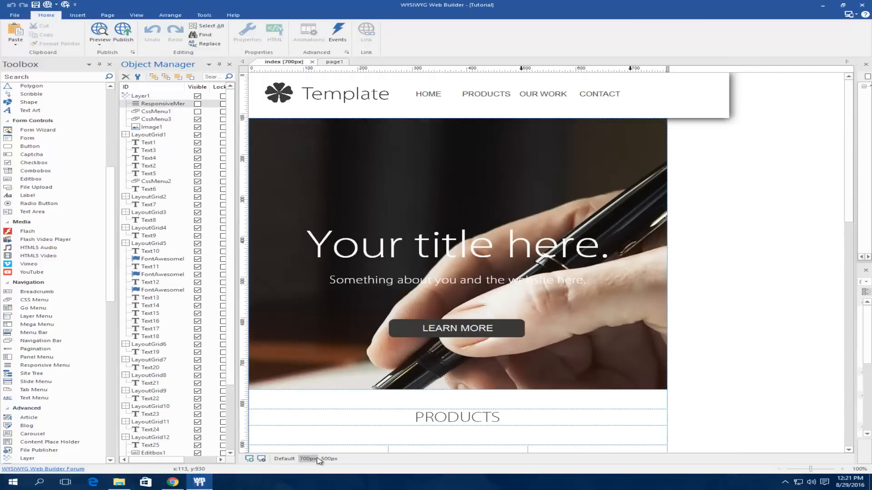
left_click(329, 459)
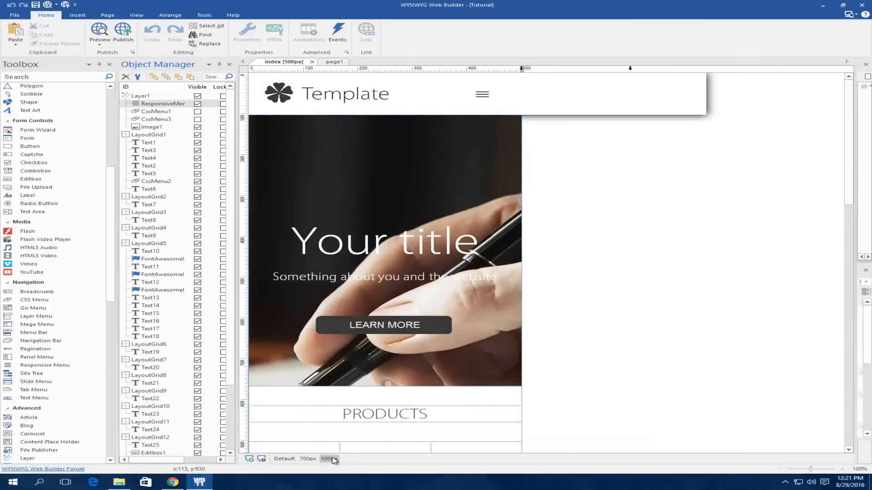
Step: Preview the Default layout in the browser and compare its header with the published template at different window widths
left_click(284, 459)
left_click(52, 6)
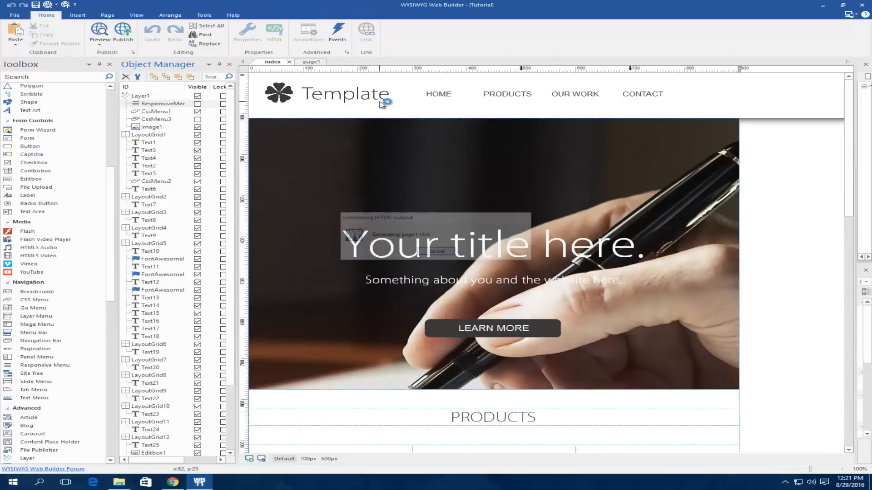
left_click_drag(431, 120, 778, 148)
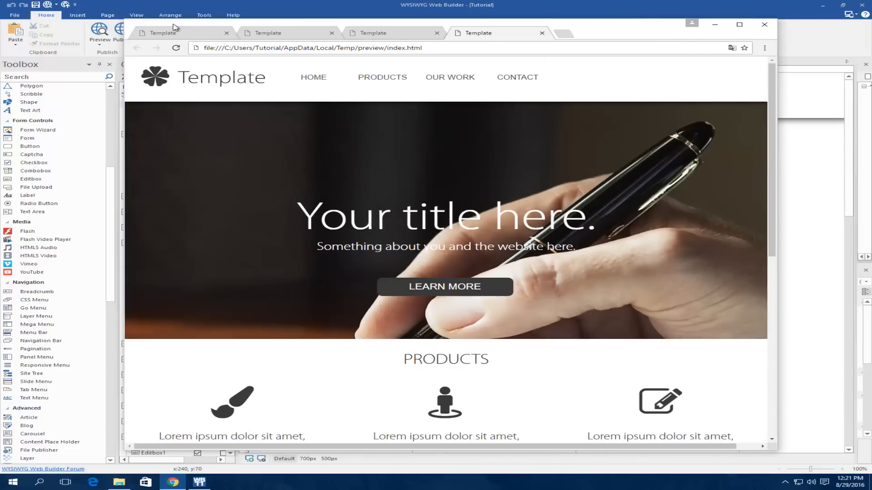
left_click(175, 33)
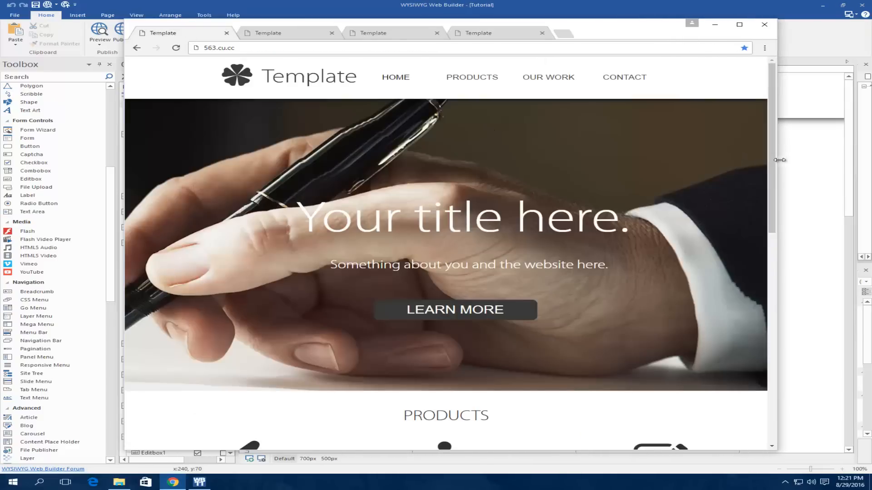
left_click_drag(776, 163, 667, 168)
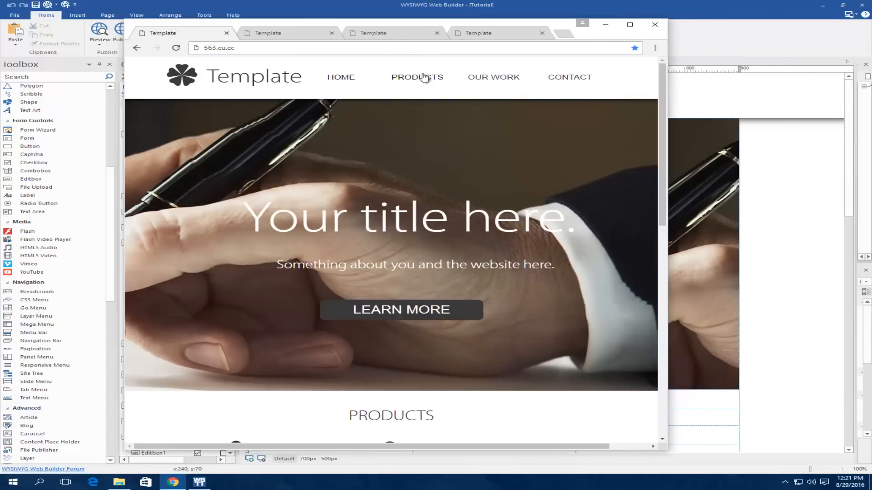
left_click(605, 24)
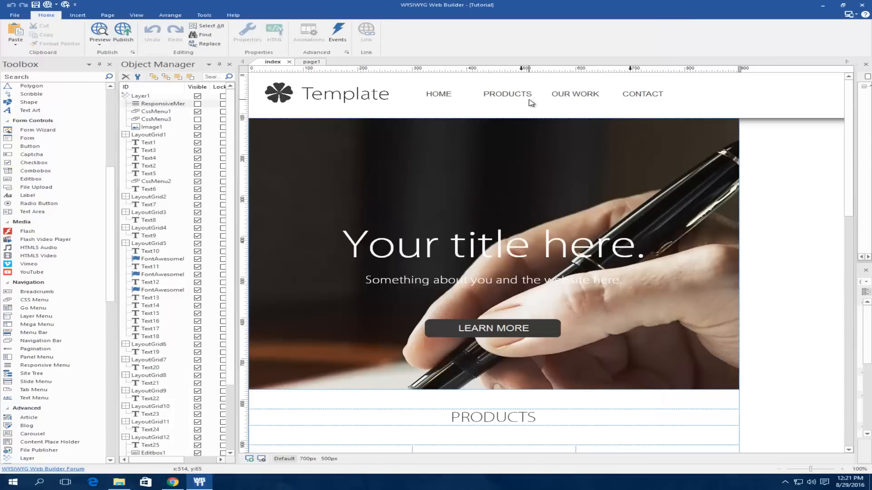
Step: Change the floating direction of the header layer in its properties
double_click(529, 112)
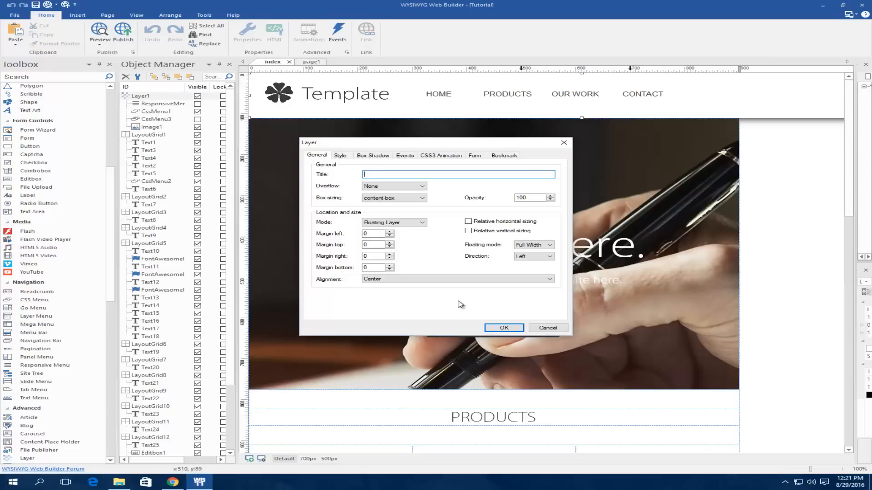
left_click(533, 256)
left_click(527, 270)
left_click(504, 328)
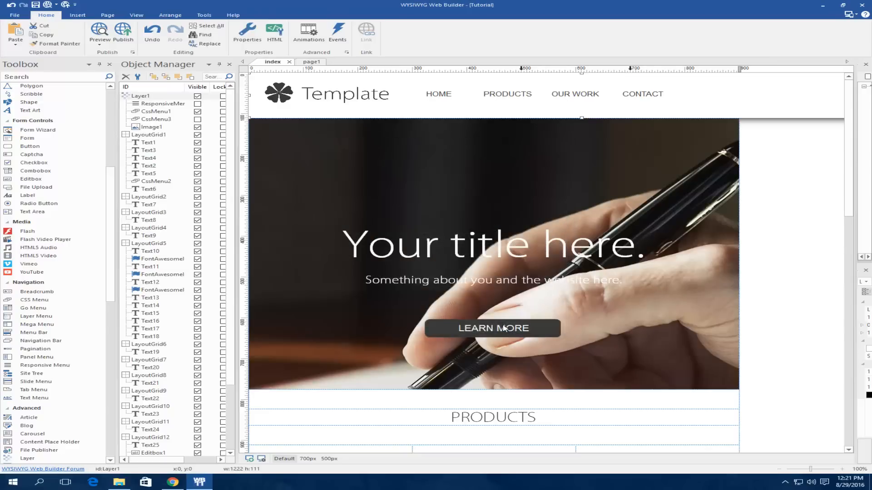
Step: Preview the page again and examine the header in a wider browser window
left_click(48, 5)
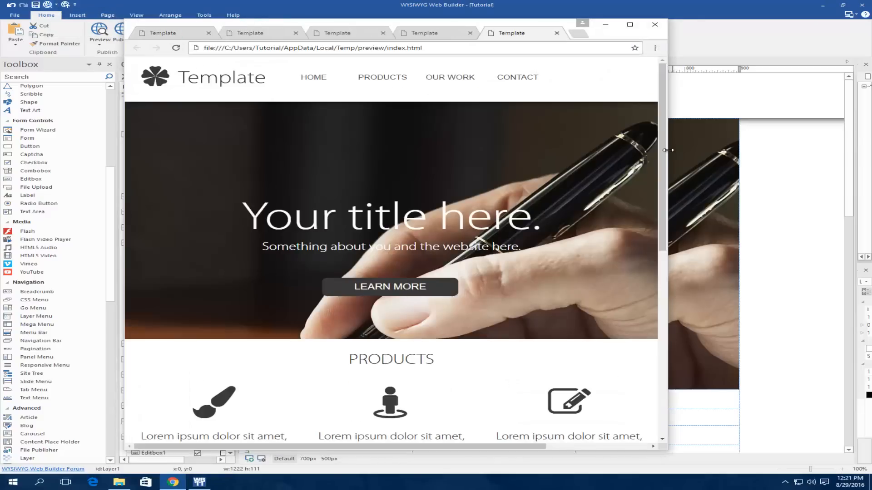
left_click_drag(667, 150, 774, 167)
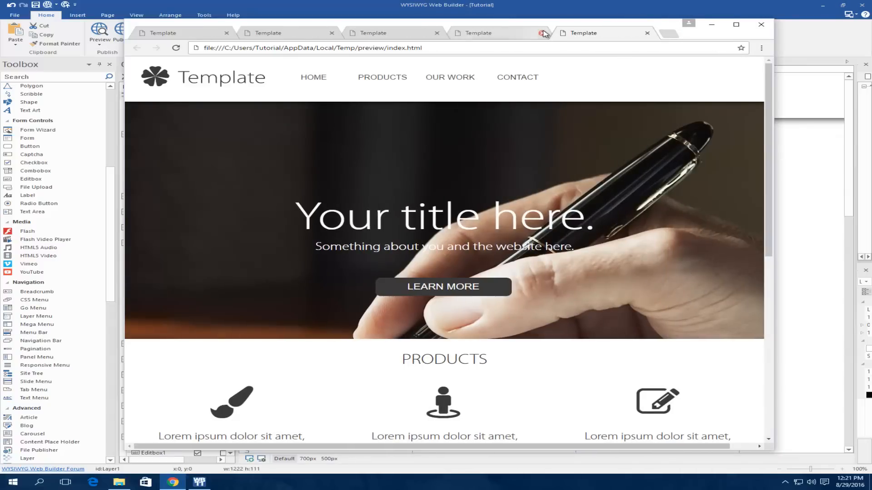
left_click(712, 24)
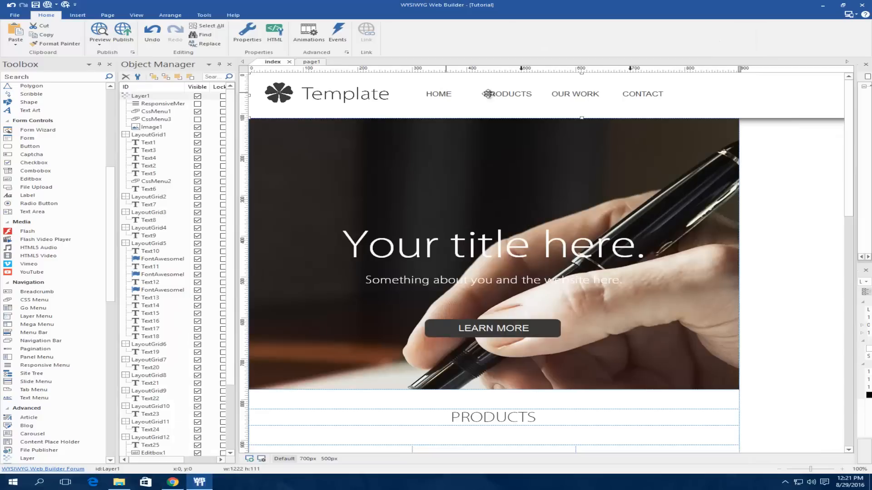
Step: In the Default layout, move the logo and navigation menu together about 75 px right and 5 px down
left_click(636, 99)
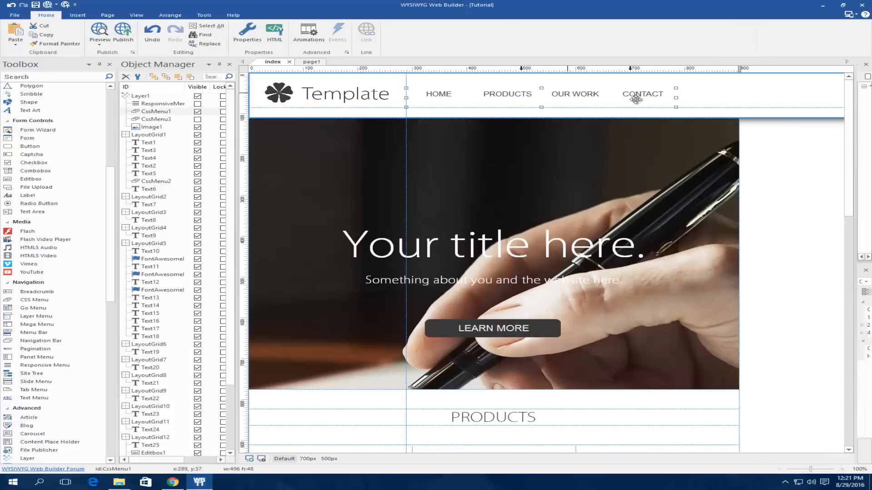
left_click(353, 93, "shift")
left_click_drag(354, 93, 394, 95)
left_click(308, 459)
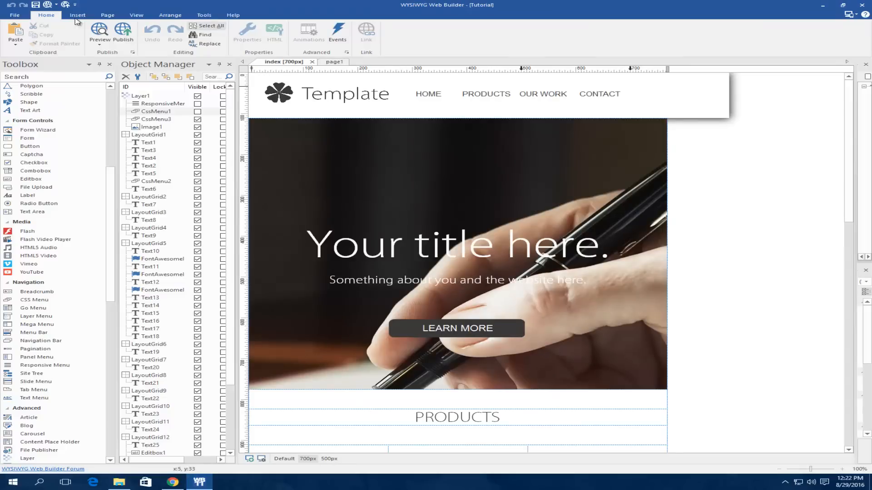
left_click(285, 458)
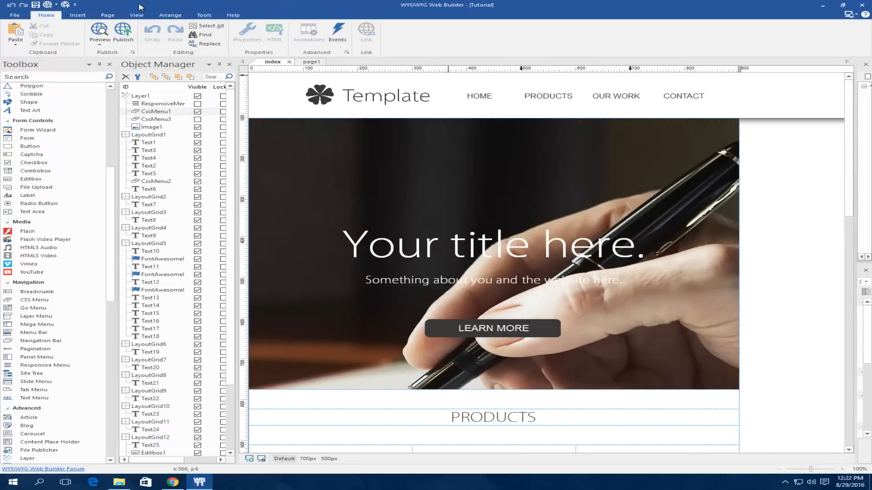
Step: Preview the shifted header in the browser, close the outdated preview pages and check the header at a larger window width
left_click(52, 5)
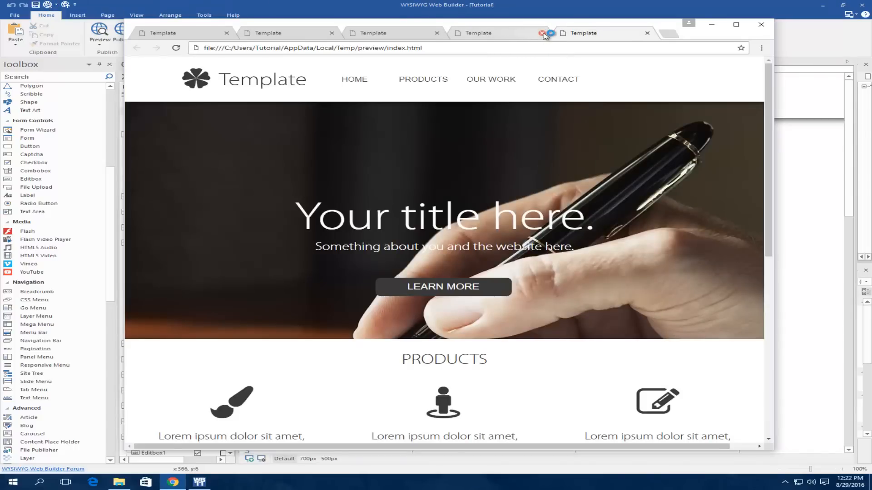
left_click(542, 33)
left_click(436, 33)
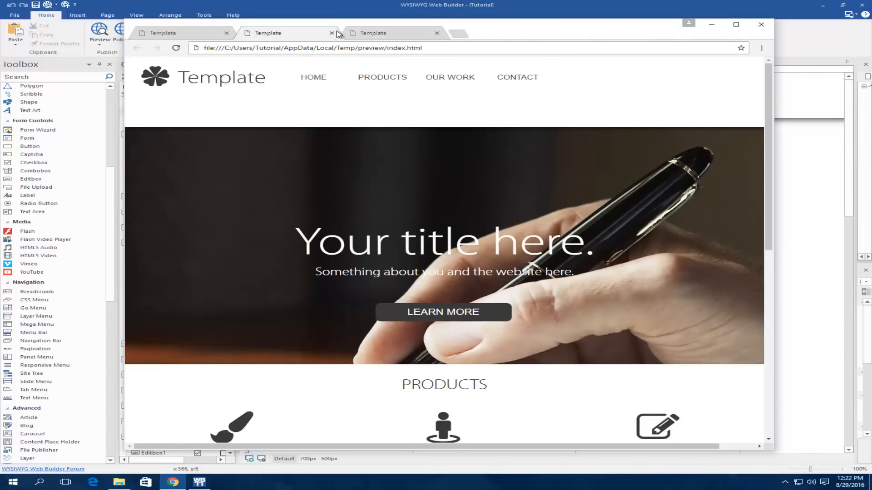
left_click(437, 33)
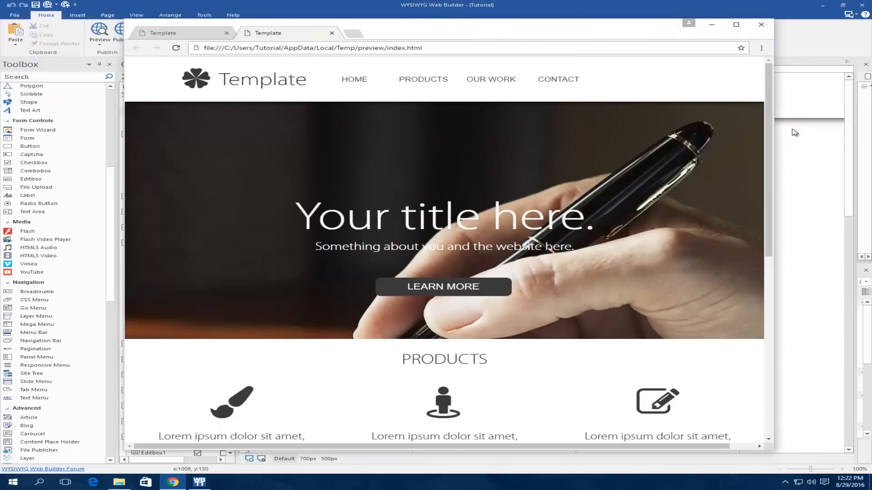
left_click_drag(774, 135, 850, 136)
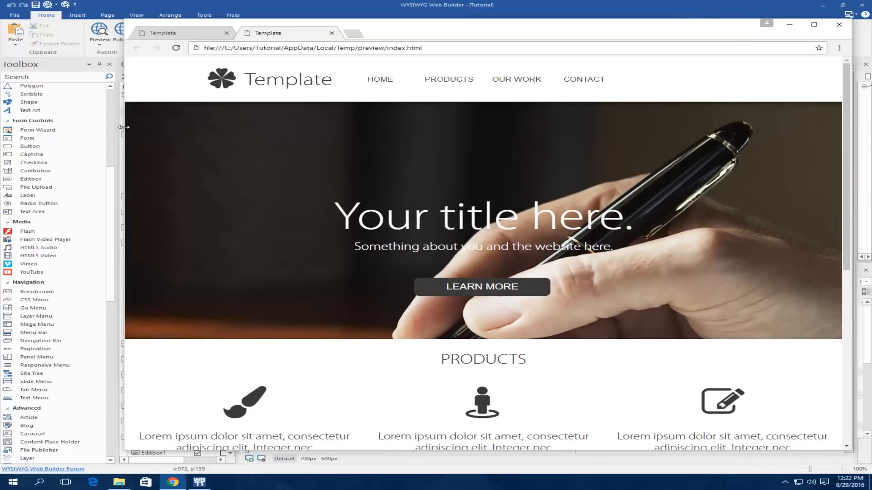
left_click(789, 24)
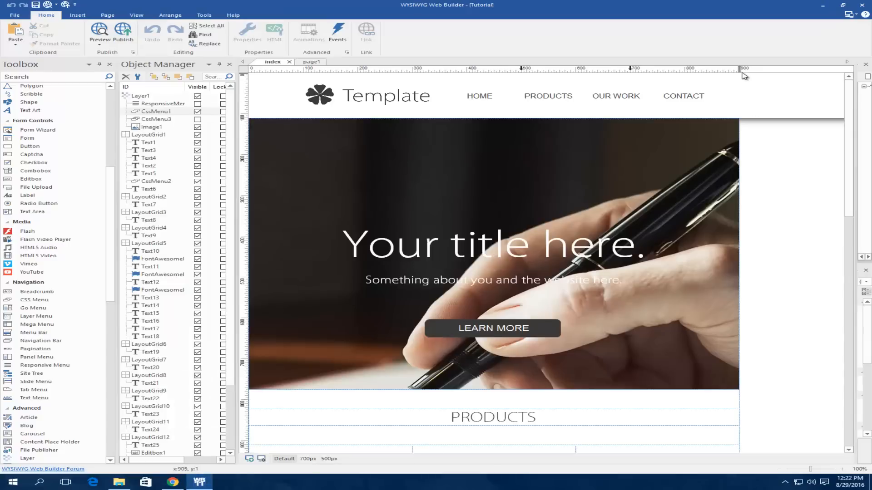
Step: Move the logo and navigation menu together about 28 px back to the left in the Default layout
left_click(531, 99)
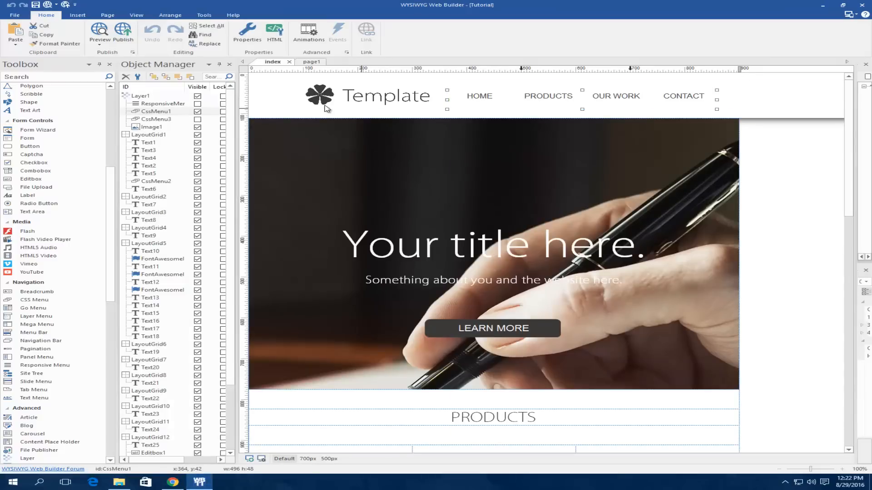
left_click_drag(354, 95, 340, 95)
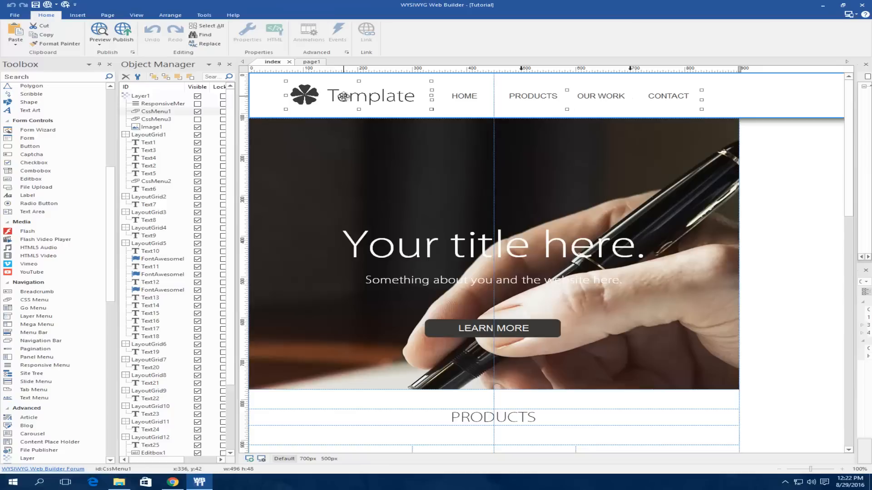
left_click(780, 200)
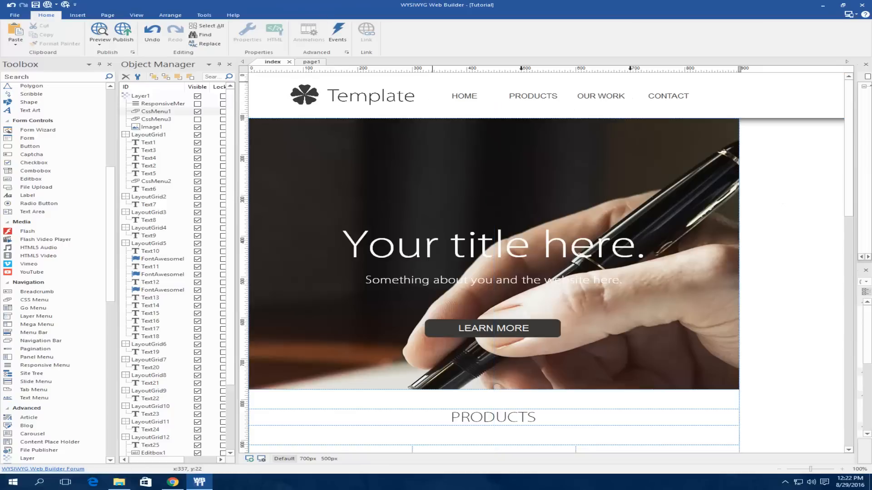
Step: Preview the page and check the header's responsive behaviour from full width down to the hamburger menu layout and back
left_click(53, 6)
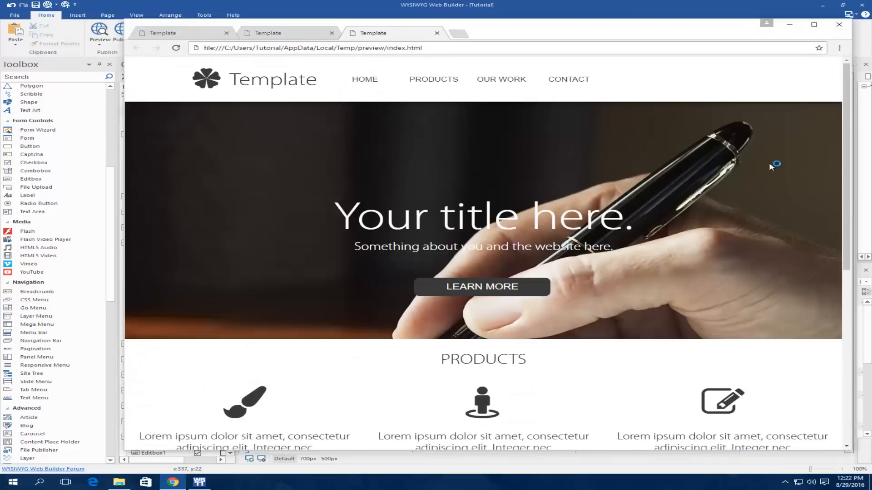
left_click_drag(843, 165, 357, 170)
left_click(359, 174)
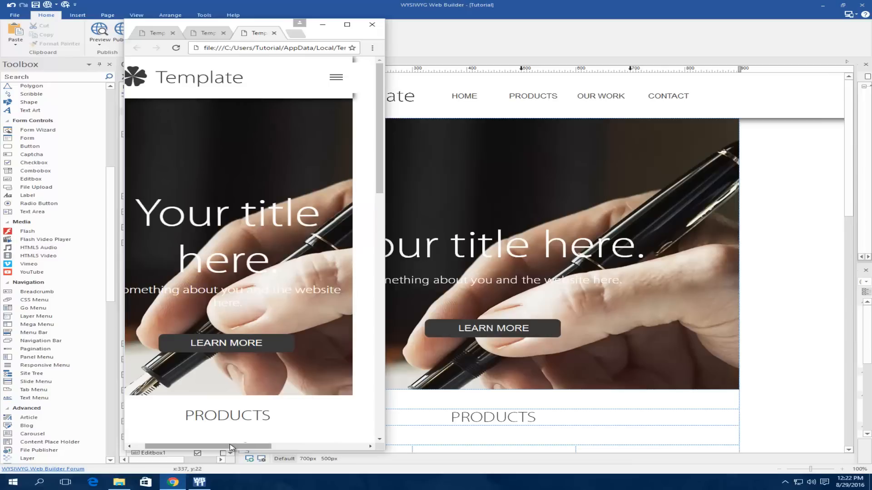
left_click_drag(234, 448, 202, 447)
left_click_drag(385, 228, 795, 227)
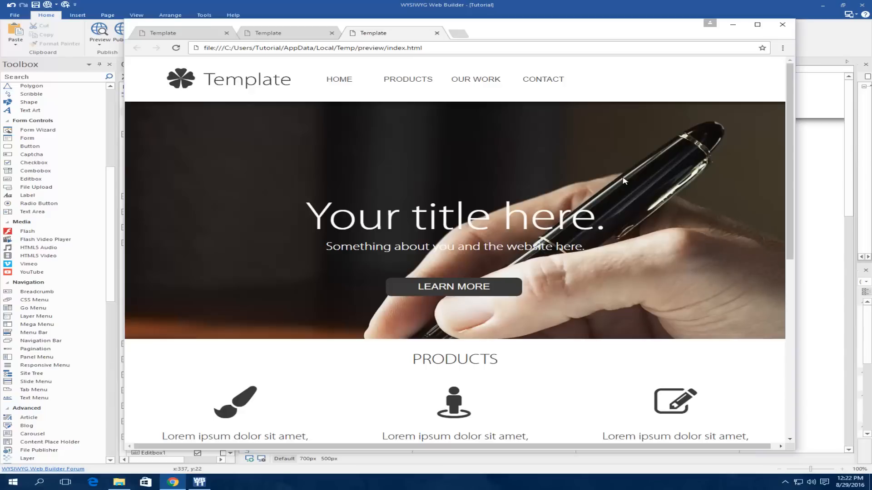
left_click(733, 26)
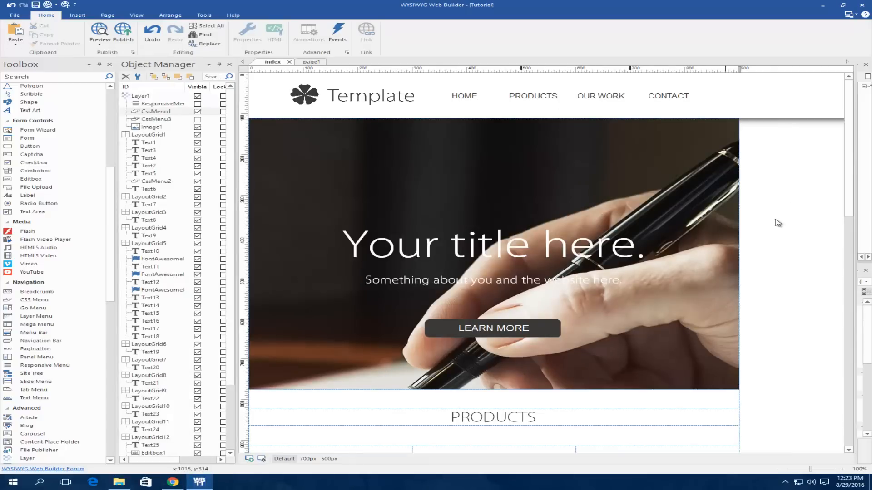
Step: Compare how the PRODUCTS link behaves on the published template and in the preview, and close the outdated preview page
left_click(173, 483)
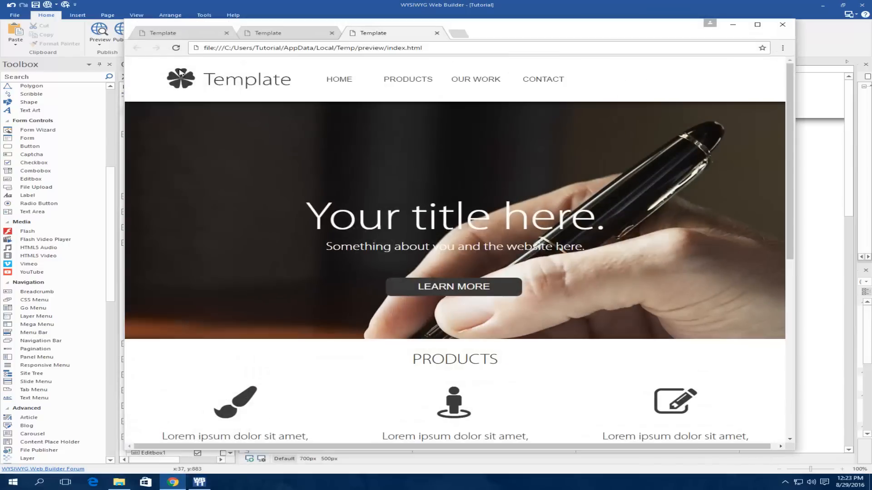
left_click(182, 34)
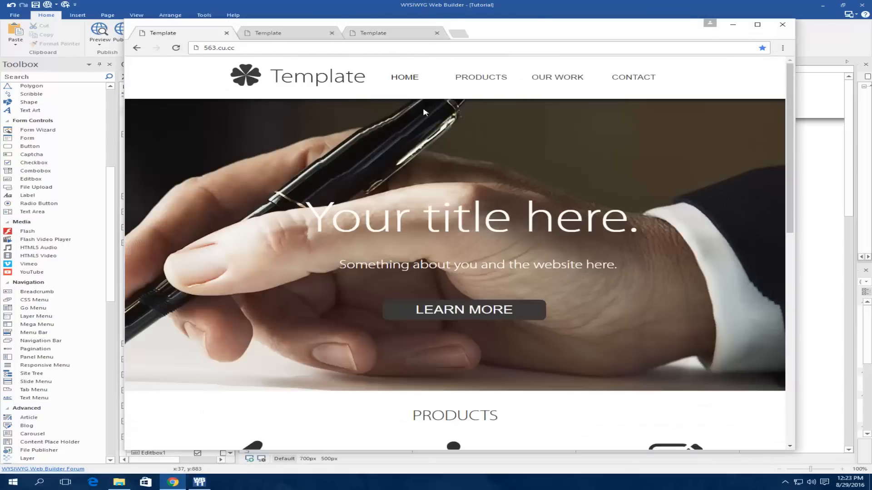
left_click(487, 81)
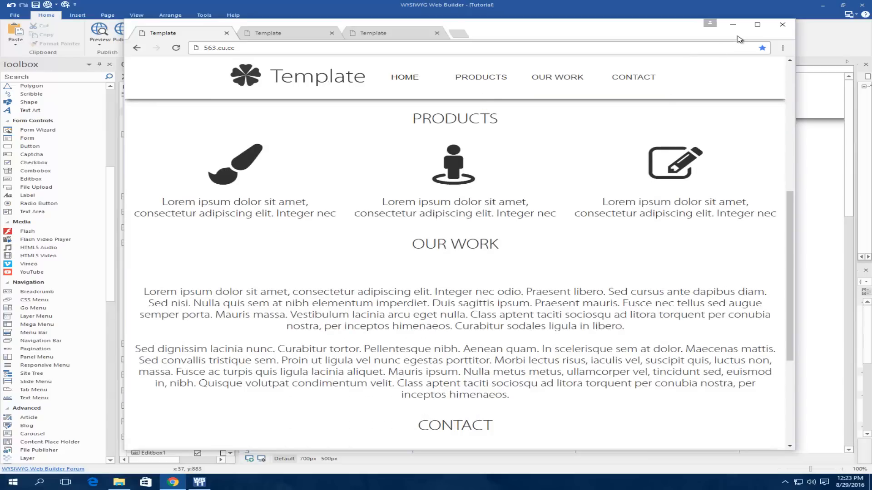
left_click(299, 37)
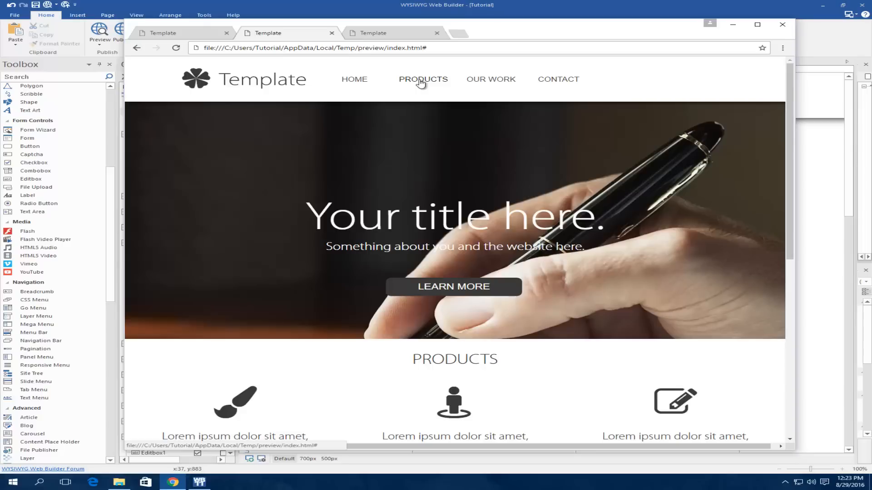
left_click(332, 33)
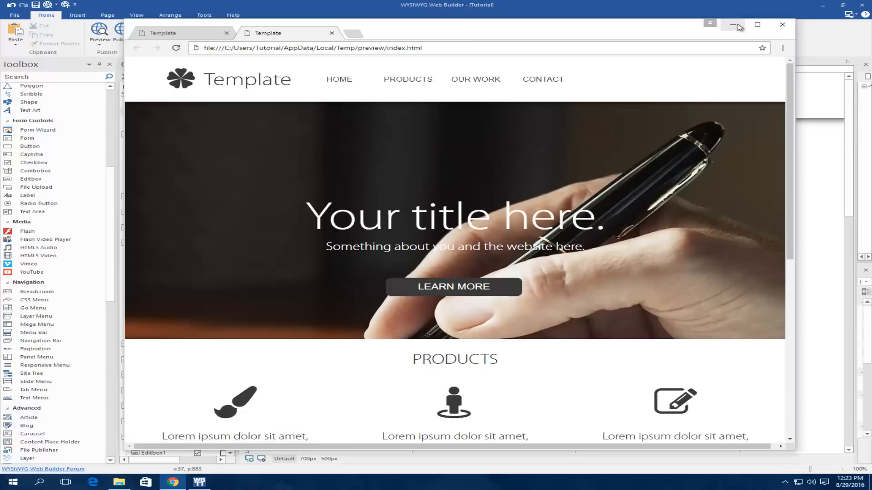
left_click(734, 26)
Step: Open the HOME item of the header's CSS menu and examine its link type and target window options
double_click(530, 100)
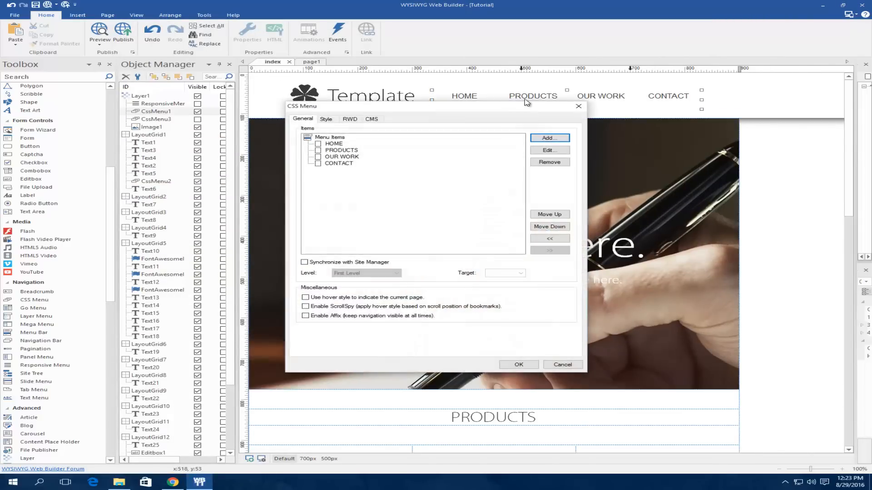
double_click(334, 144)
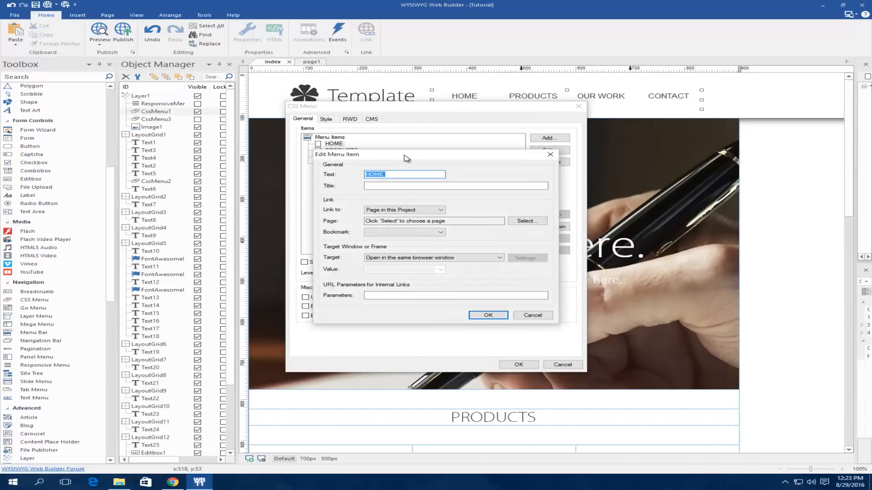
left_click(438, 210)
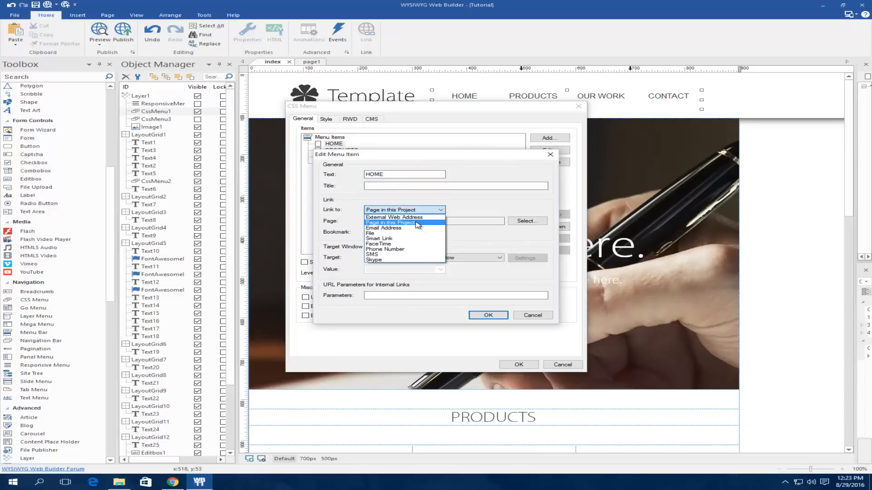
left_click(392, 223)
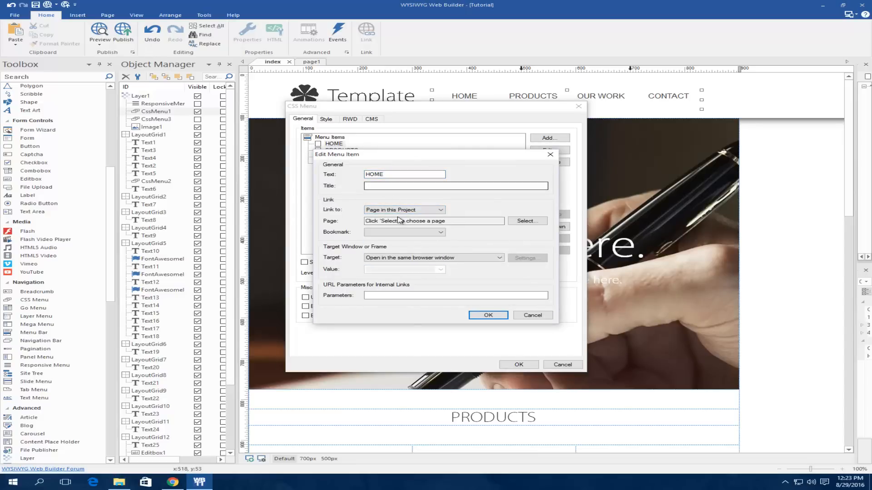
left_click(395, 211)
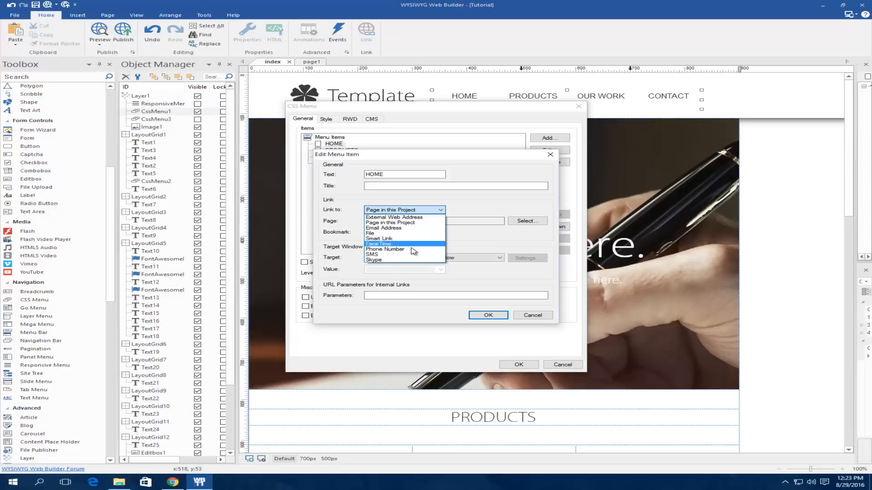
left_click(395, 222)
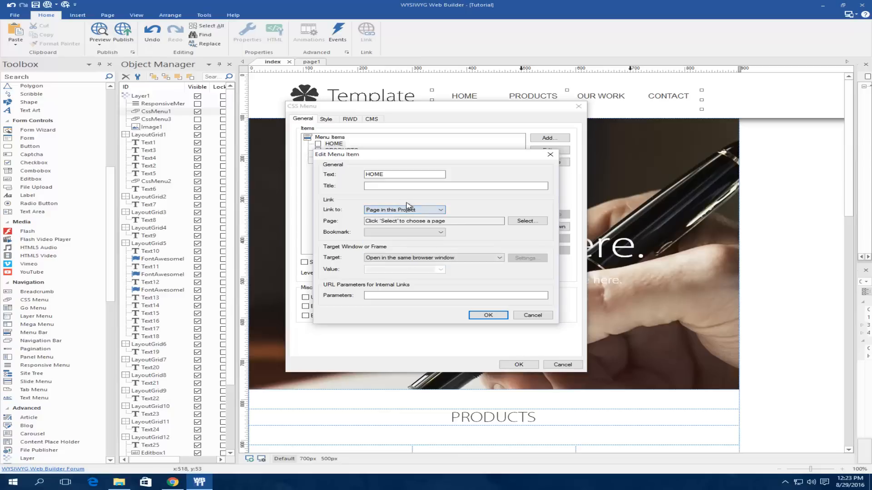
left_click(452, 258)
left_click(454, 258)
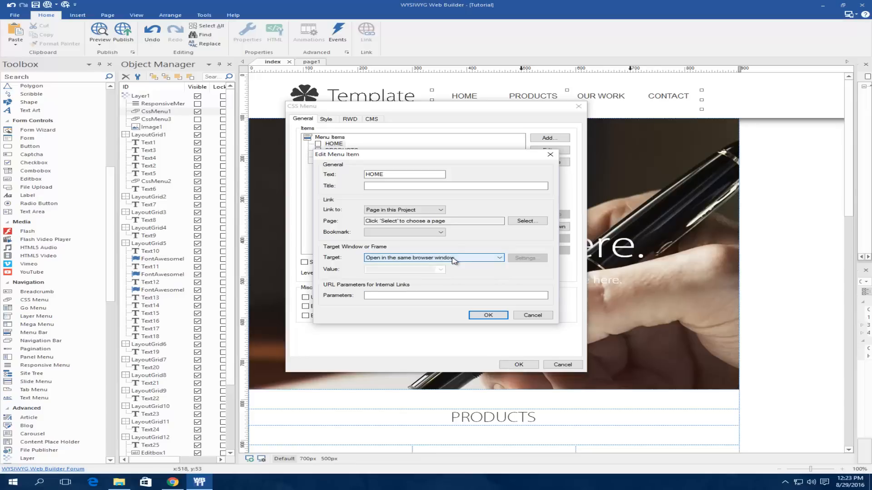
left_click(453, 260)
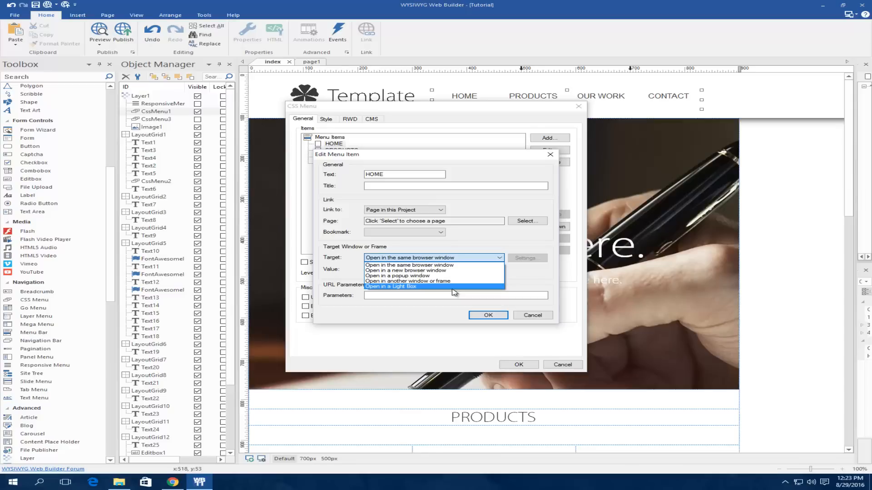
left_click(445, 241)
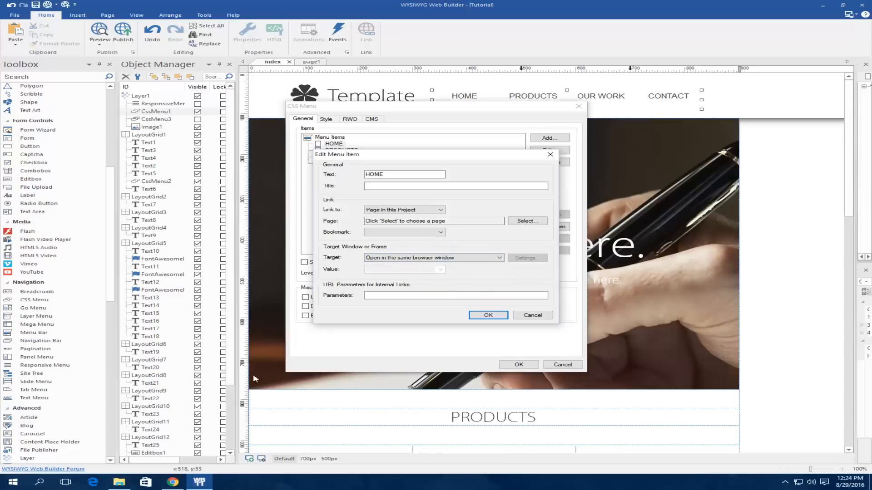
Step: Look over the page sections in the browser preview, and close the HOME item and CSS menu settings
left_click(174, 483)
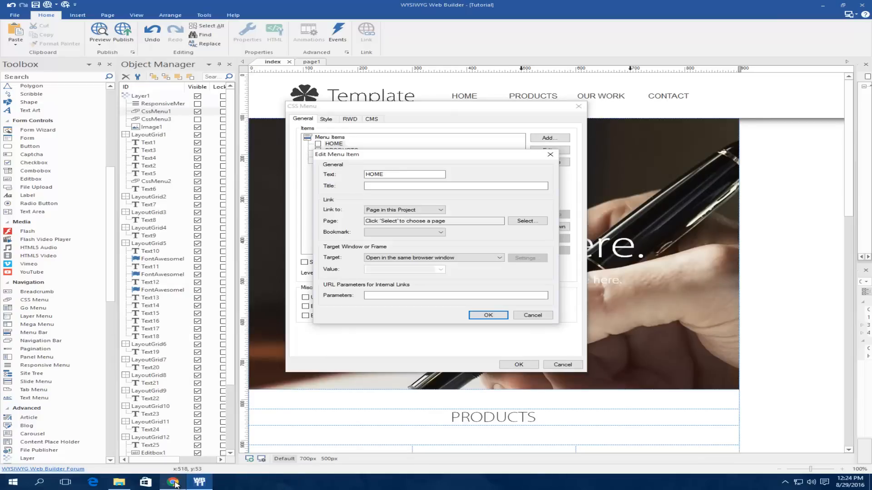
scroll(503, 177, "down", 5)
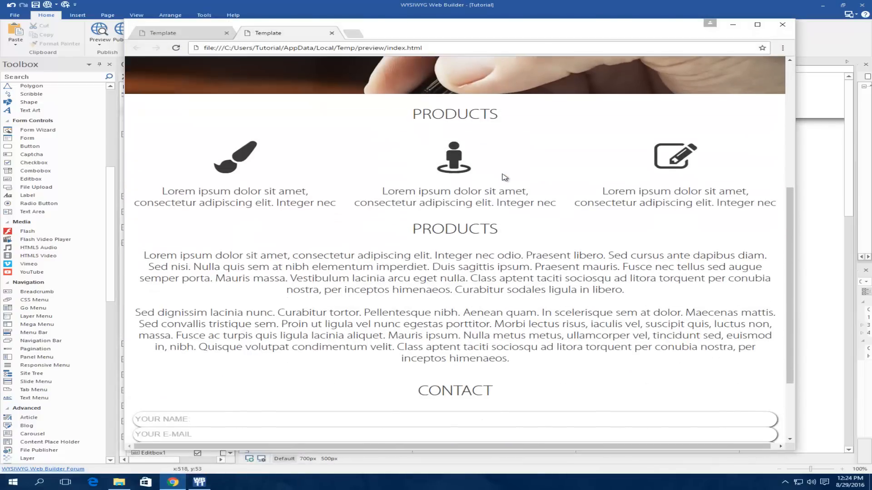
scroll(503, 177, "up", 5)
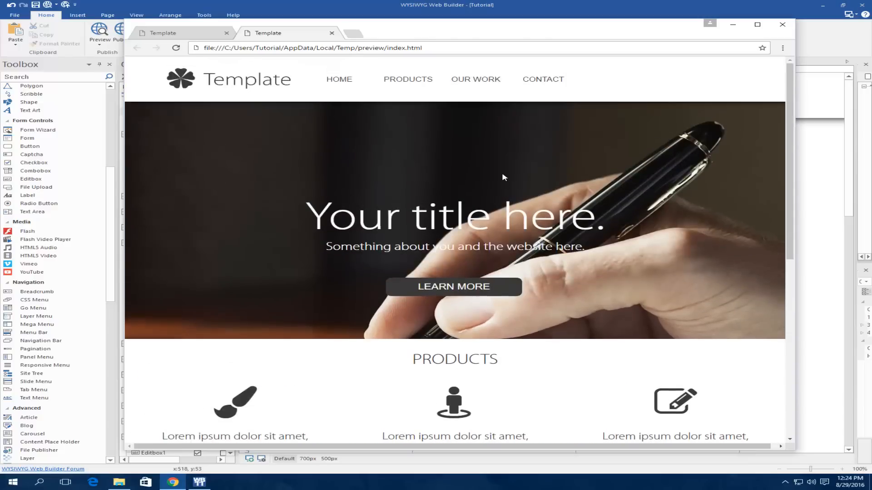
left_click(733, 24)
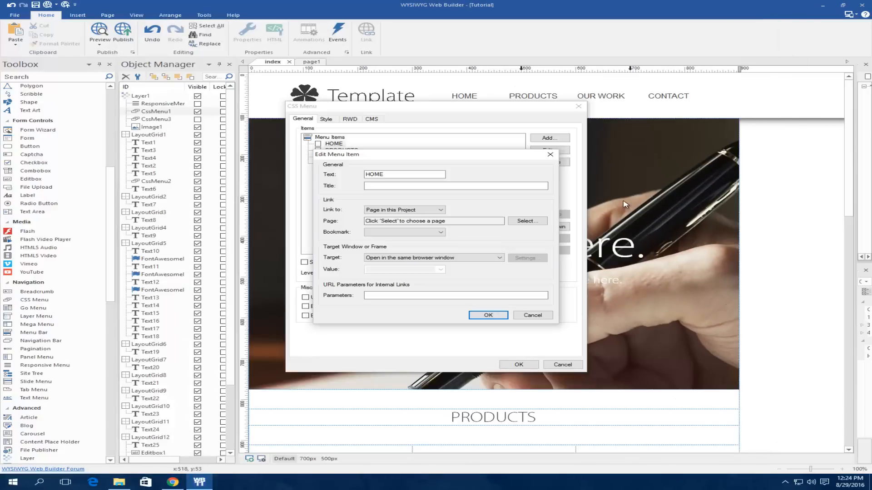
left_click(550, 154)
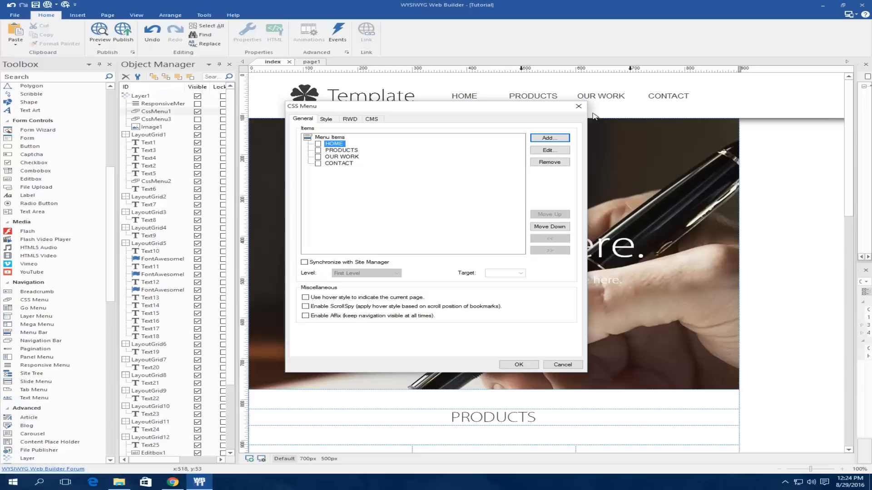
left_click(579, 106)
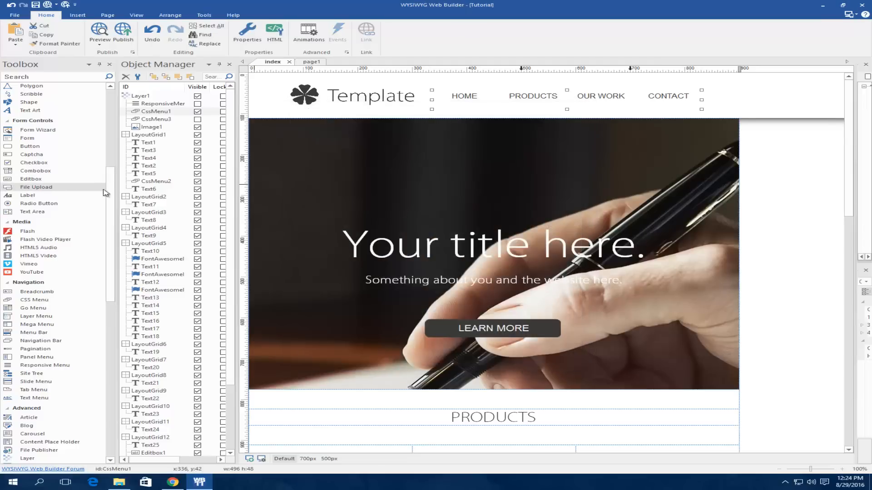
Step: Place a bookmark just outside the page's right edge, level with the first PRODUCTS heading, at about x 920, y 838
left_click_drag(112, 168, 110, 85)
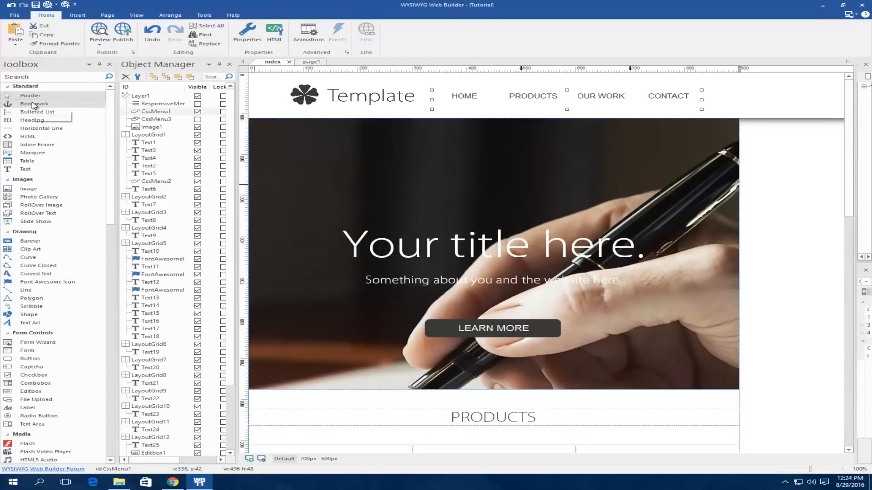
scroll(747, 400, "down", 5)
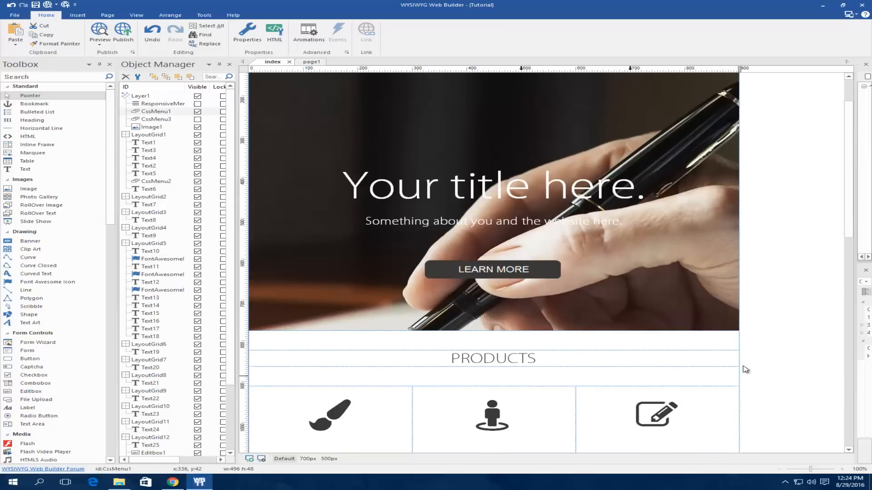
scroll(752, 355, "down", 2)
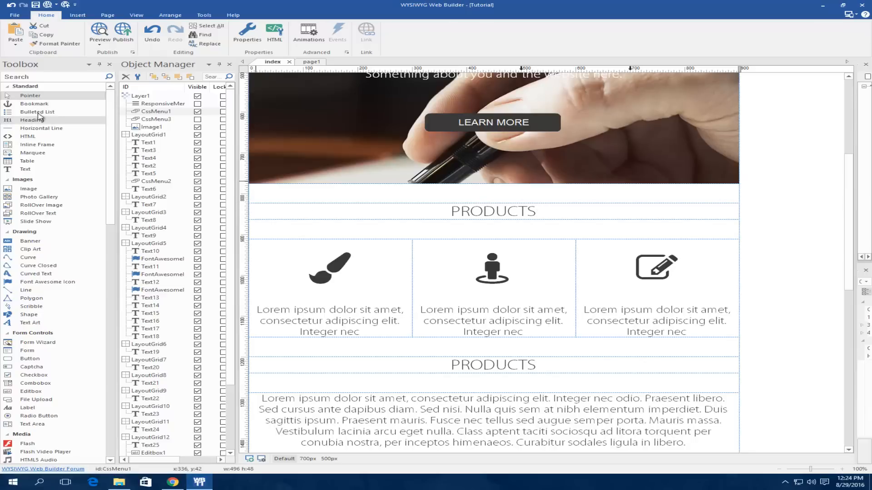
left_click_drag(73, 105, 756, 212)
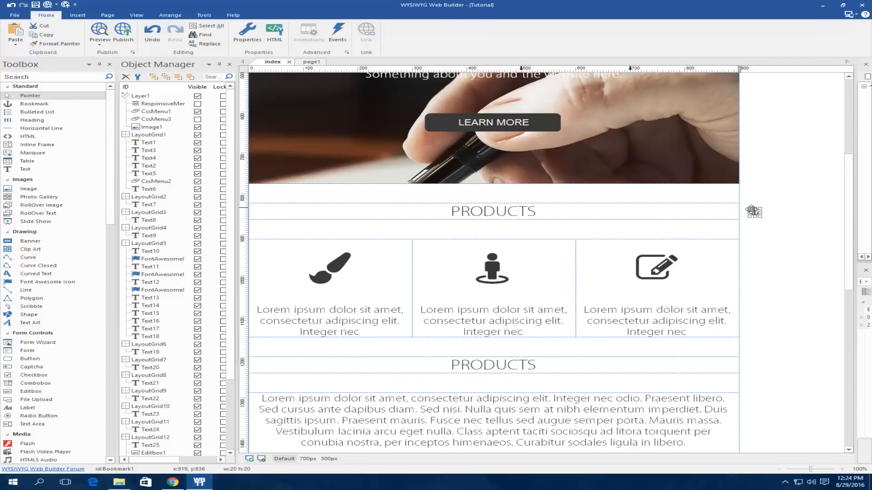
left_click_drag(752, 210, 752, 212)
Step: Place another bookmark outside the page's right edge, level with the second PRODUCTS heading, at about x 920, y 1213
left_click(35, 104)
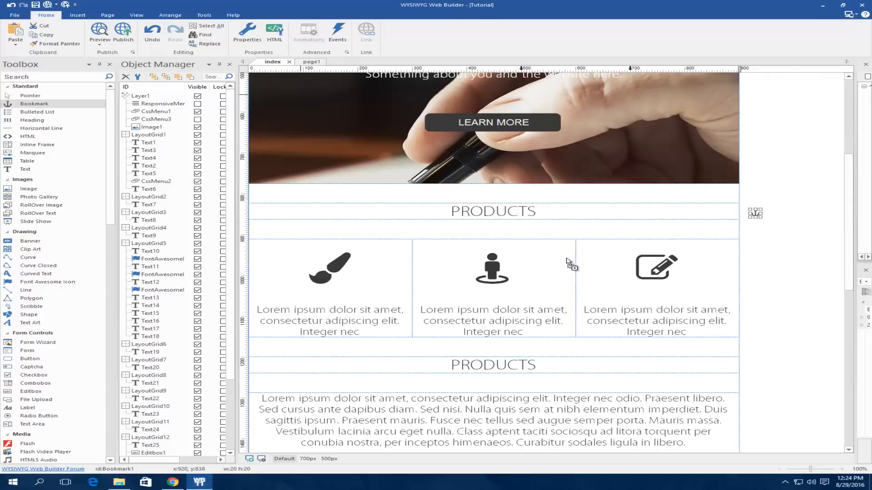
left_click(756, 365)
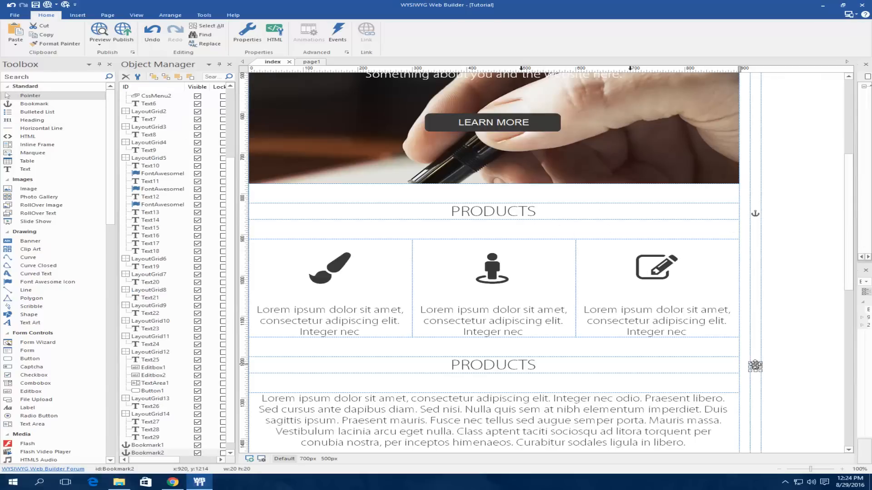
left_click_drag(755, 366, 756, 365)
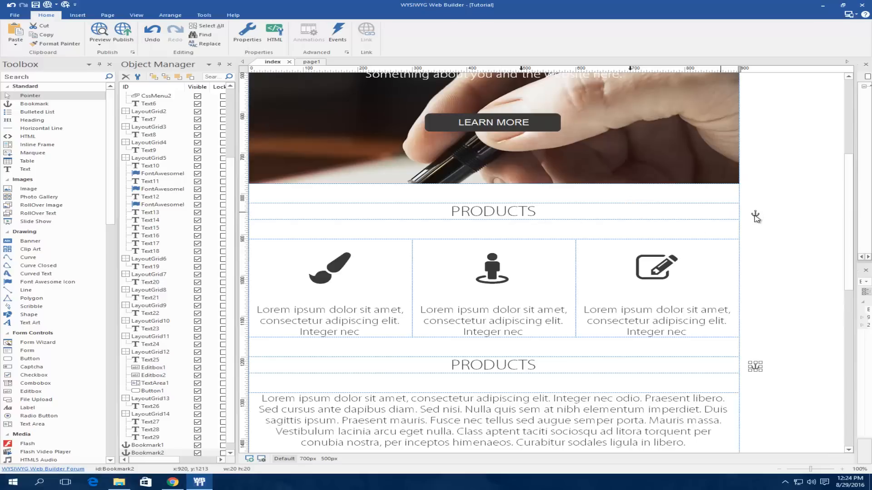
Step: Change the second PRODUCTS heading's text to OUR WORK
scroll(500, 370, "down", 4)
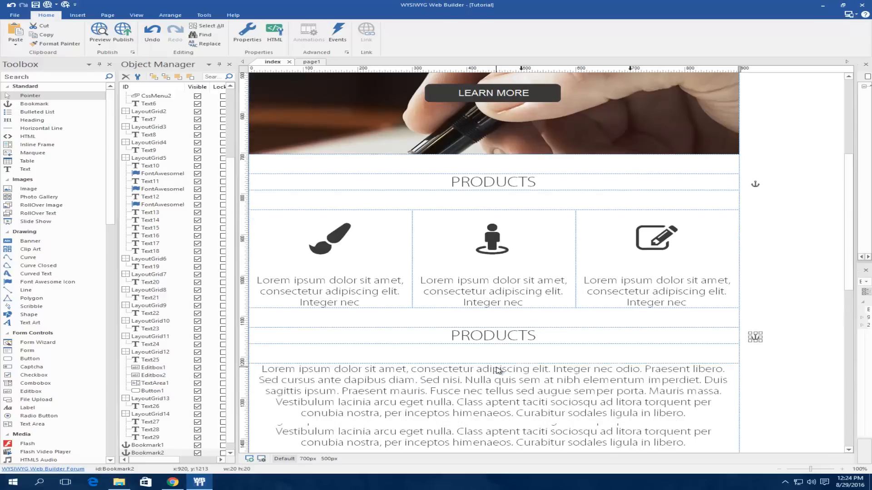
scroll(499, 371, "up", 3)
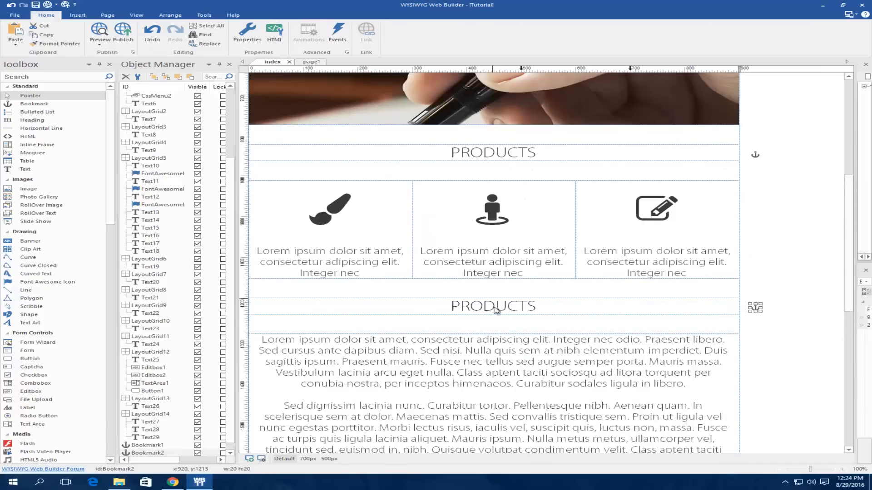
double_click(509, 310)
left_click_drag(556, 305, 380, 315)
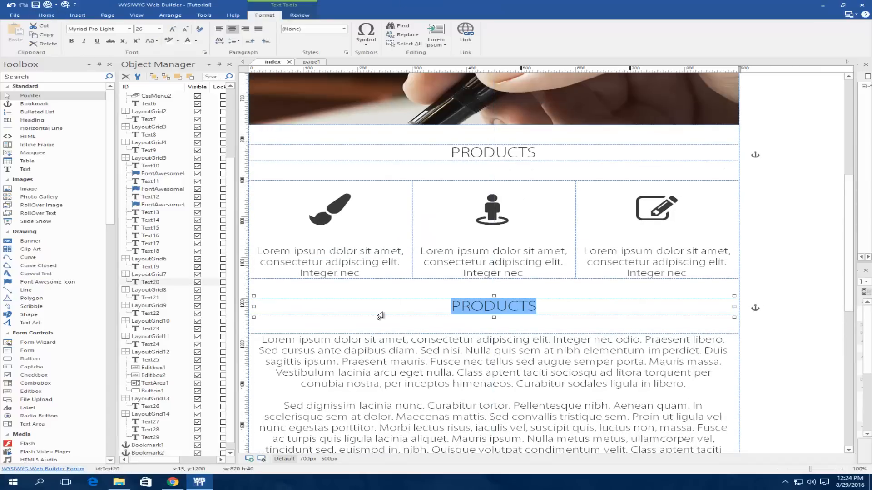
type("OUR WORK")
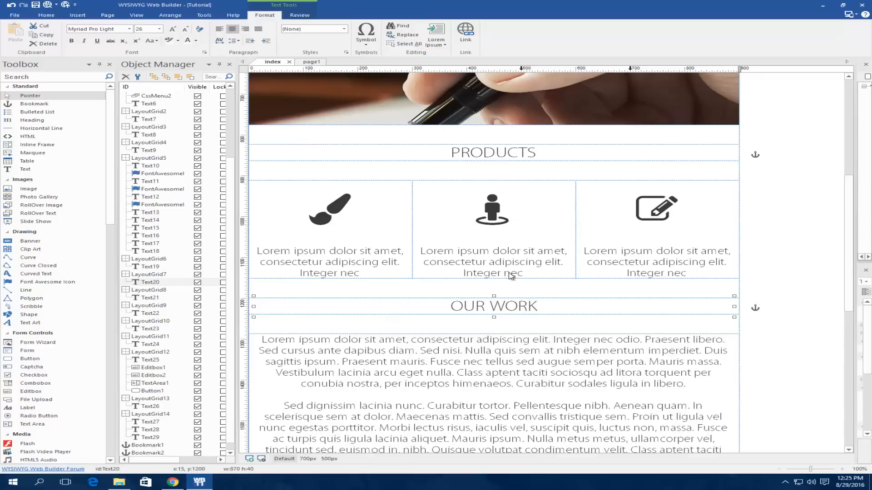
left_click(811, 270)
Step: Place a bookmark outside the page's right edge, level with the CONTACT heading, at about x 914, y 1703
scroll(813, 270, "down", 3)
scroll(811, 271, "down", 2)
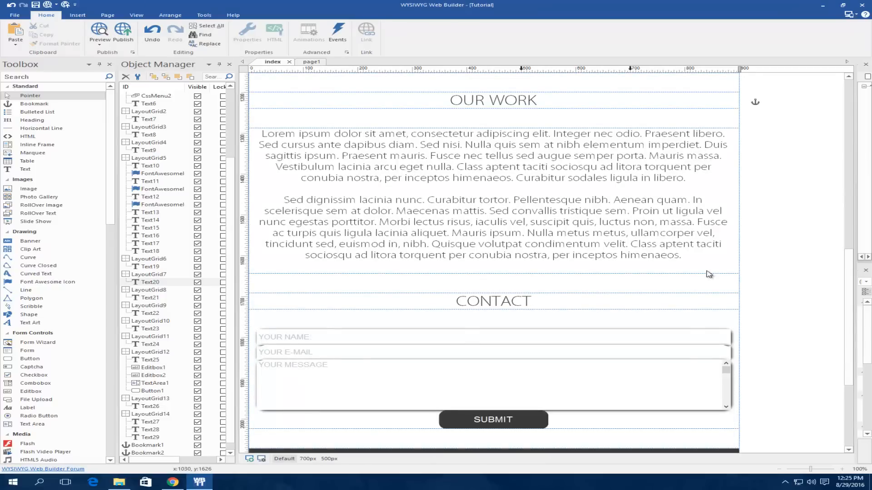
left_click(39, 104)
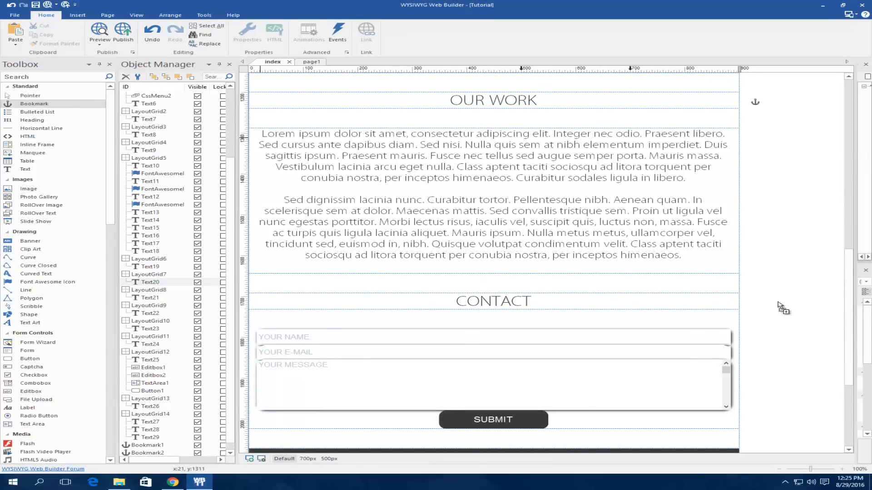
left_click(749, 300)
scroll(786, 304, "up", 3)
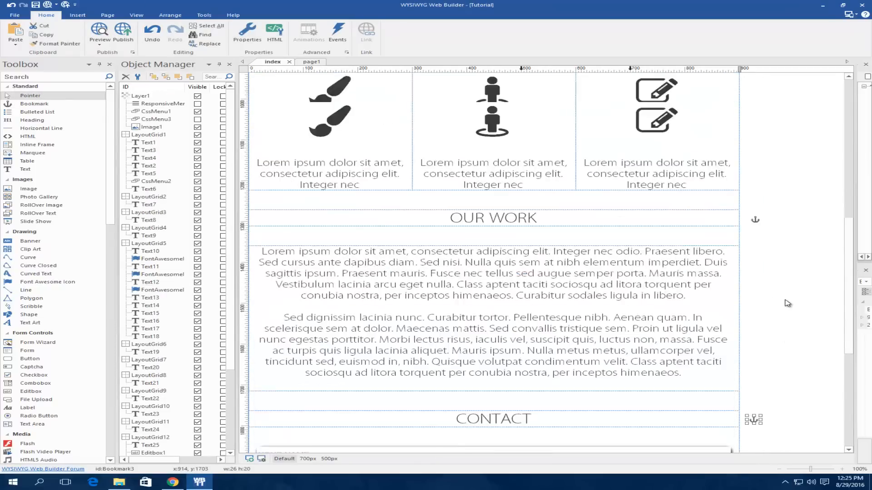
scroll(787, 304, "down", 3)
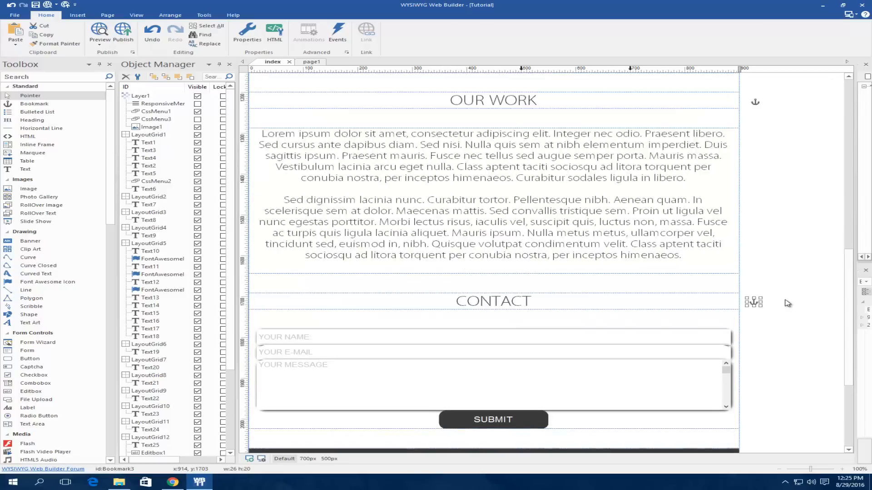
Step: Move the bookmark beside the OUR WORK heading slightly left to about x 914, y 1211
scroll(469, 222, "up", 3)
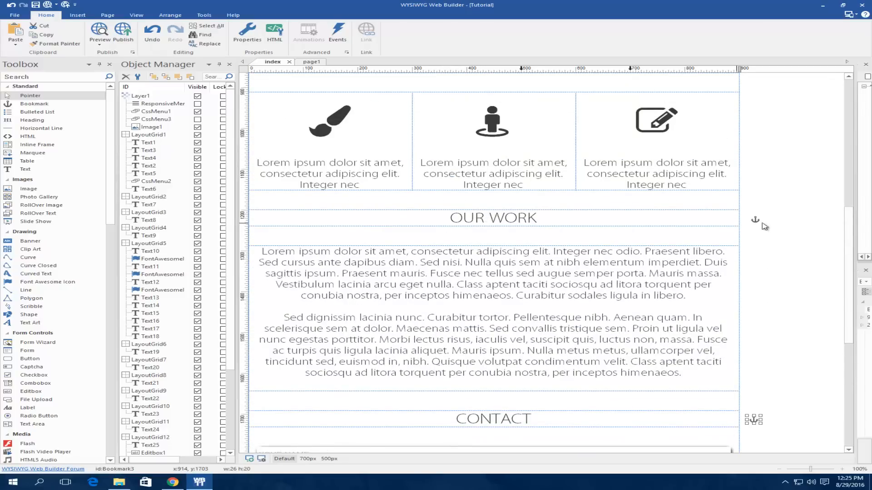
left_click(755, 219)
mouse_move(755, 219)
left_mouse_down()
mouse_move(758, 143)
mouse_move(759, 217)
mouse_move(752, 219)
left_mouse_up()
scroll(793, 282, "down", 3)
scroll(795, 294, "down", 3)
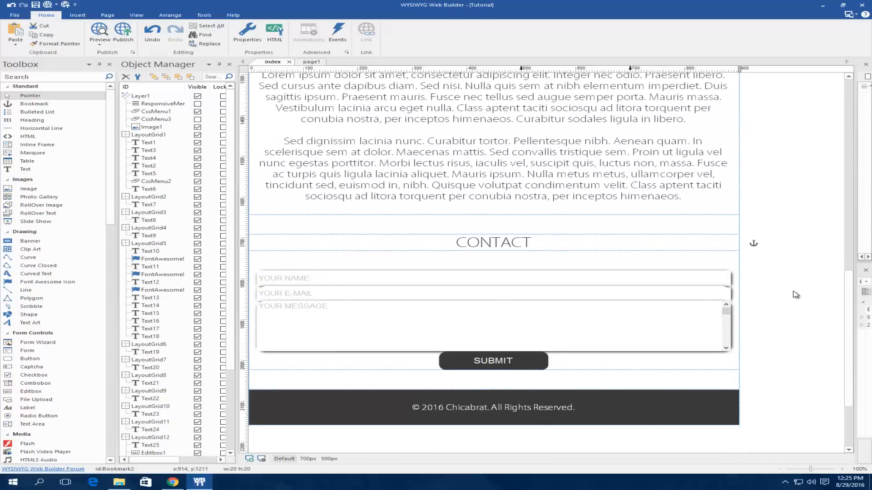
scroll(795, 294, "up", 15)
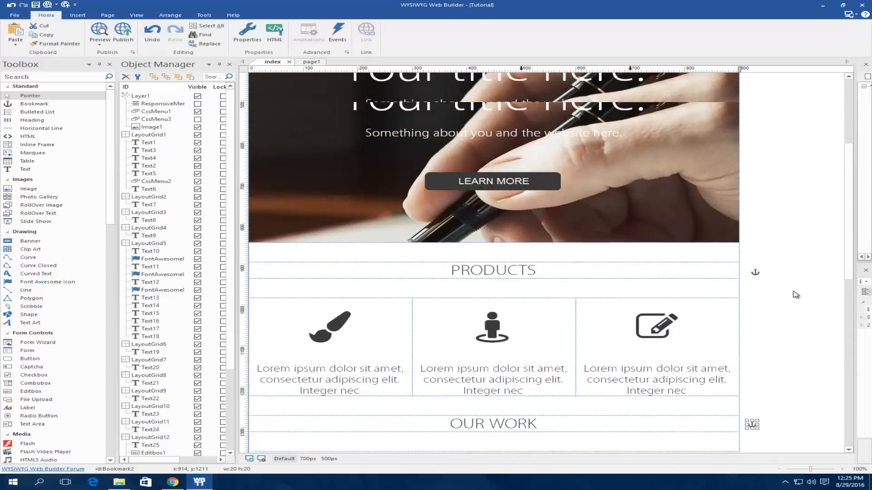
scroll(796, 295, "up", 4)
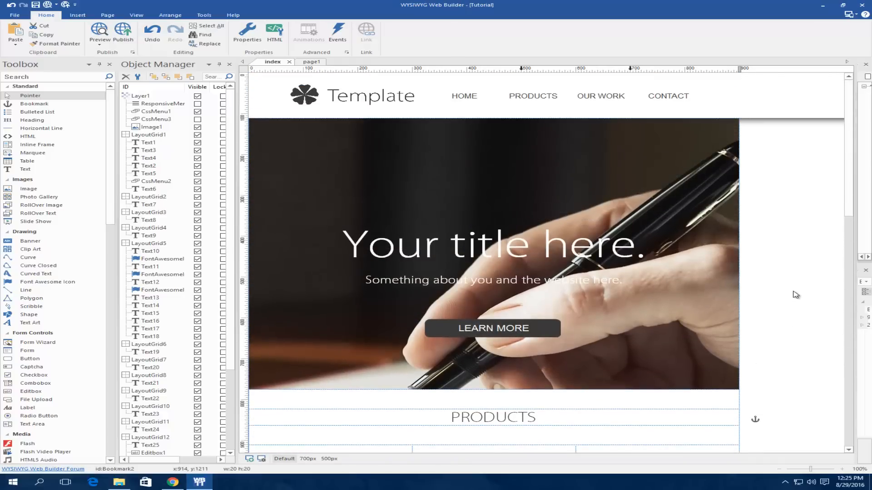
scroll(796, 295, "down", 10)
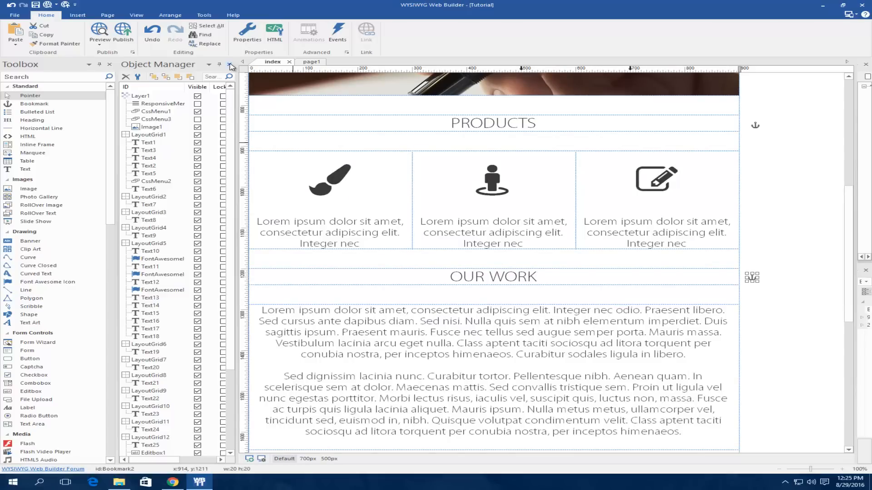
Step: Close the Object Manager, widen the Site Manager and Properties area, and check the IDs of the PRODUCTS and OUR WORK bookmarks
left_click(230, 67)
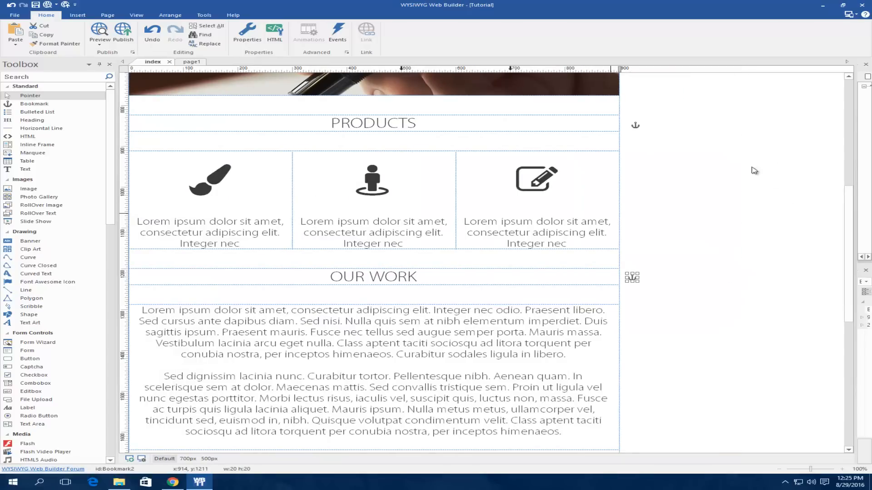
left_click_drag(855, 142, 704, 150)
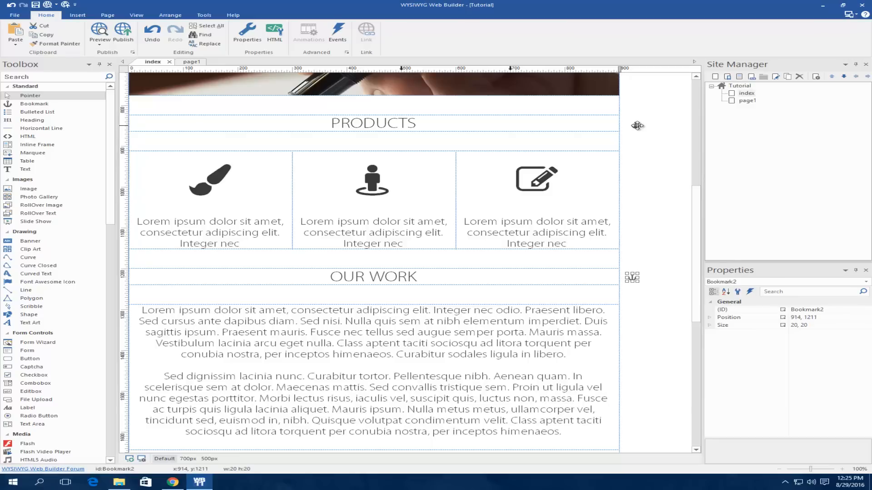
left_click(637, 125)
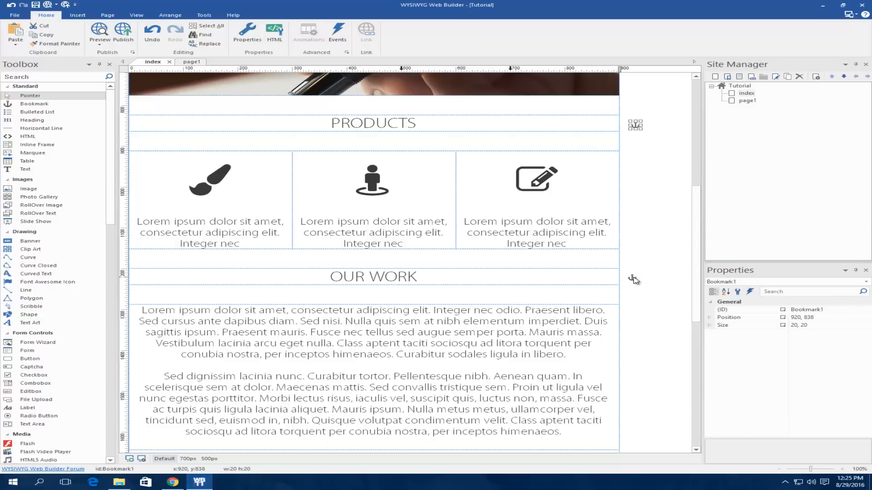
left_click(633, 278)
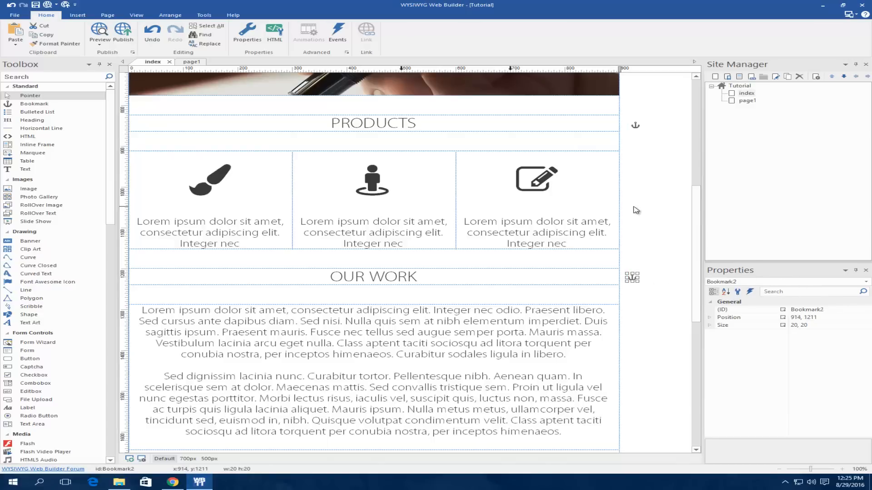
left_click(636, 210)
Step: Link the PRODUCTS item of the header's CSS menu to Bookmark1 and apply the menu changes
left_click_drag(695, 218, 696, 156)
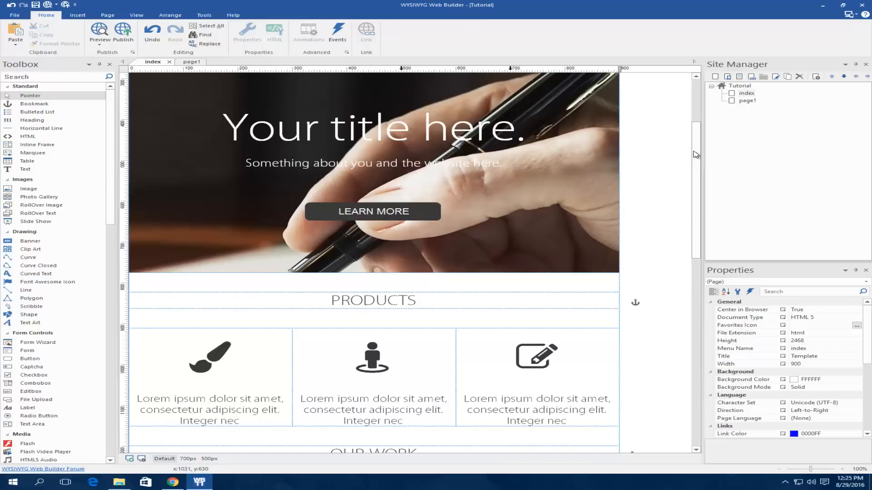
left_click_drag(695, 154, 694, 93)
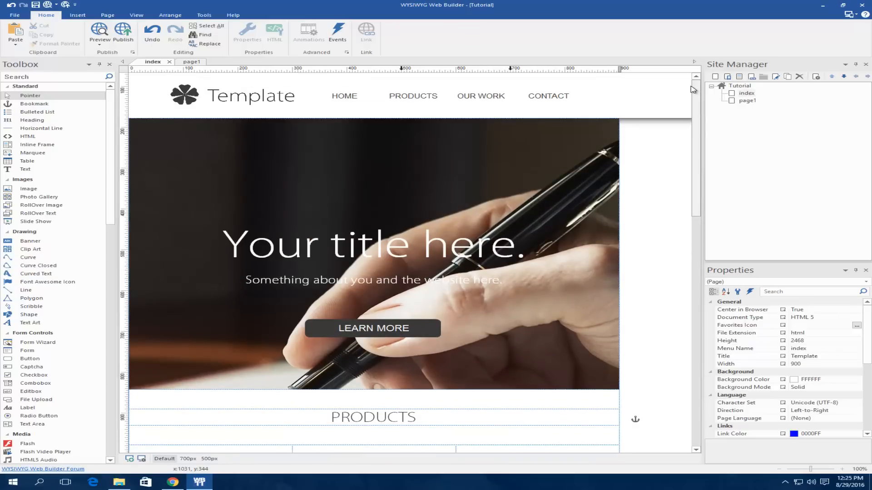
double_click(467, 98)
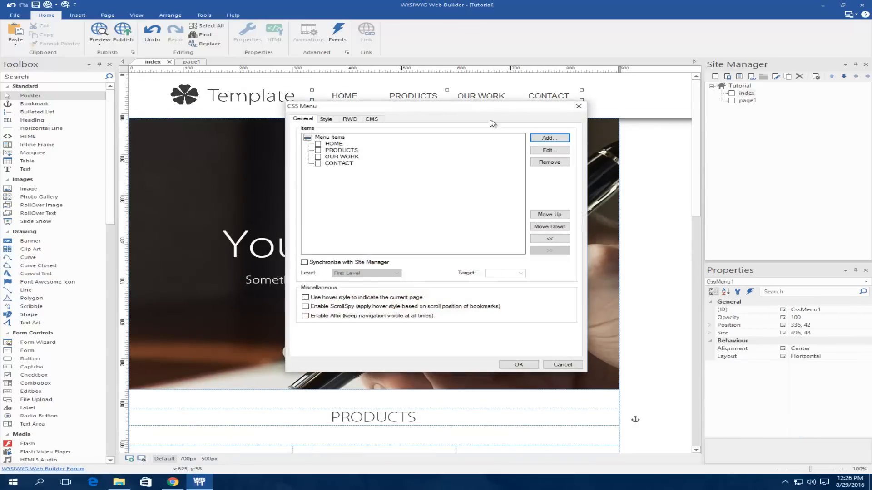
double_click(341, 150)
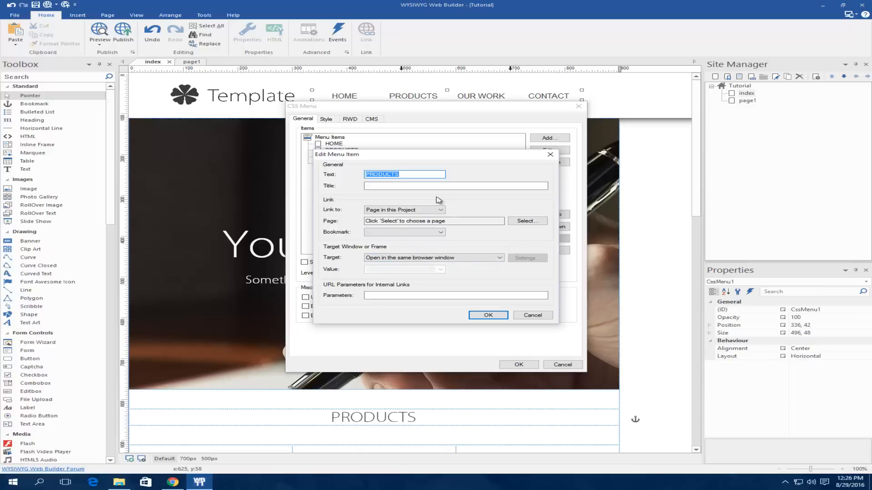
left_click(413, 237)
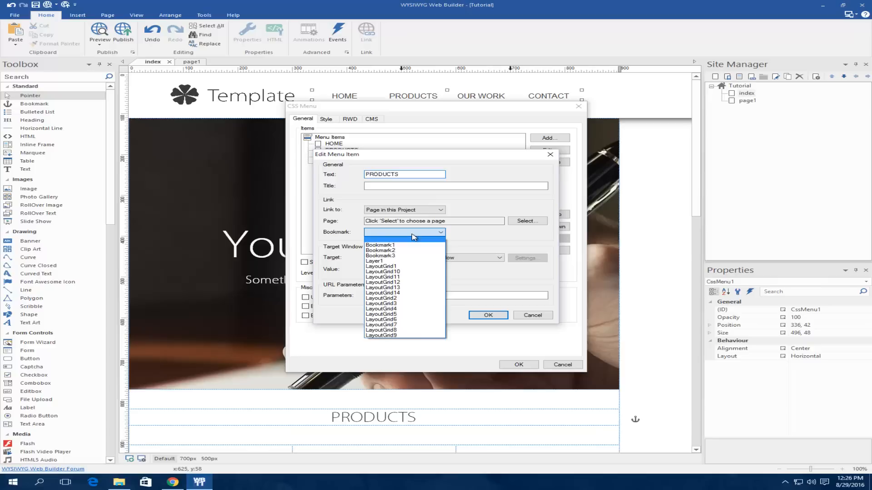
left_click(396, 253)
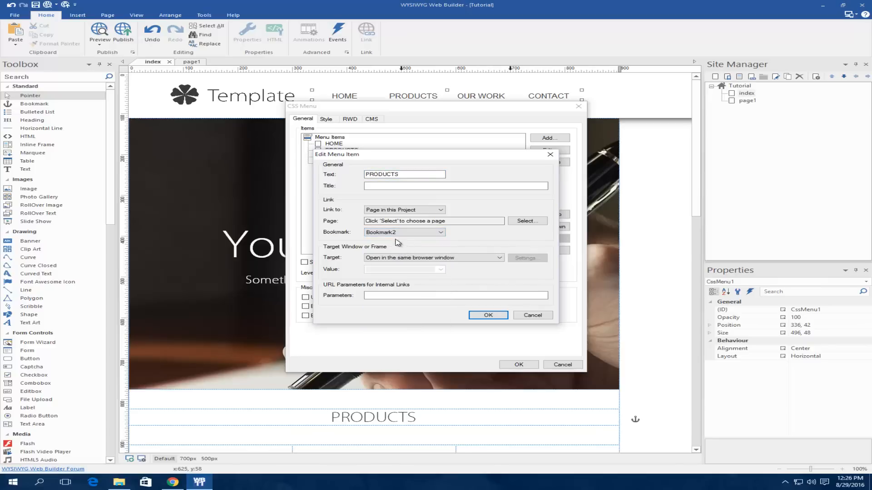
left_click(397, 233)
left_click(397, 241)
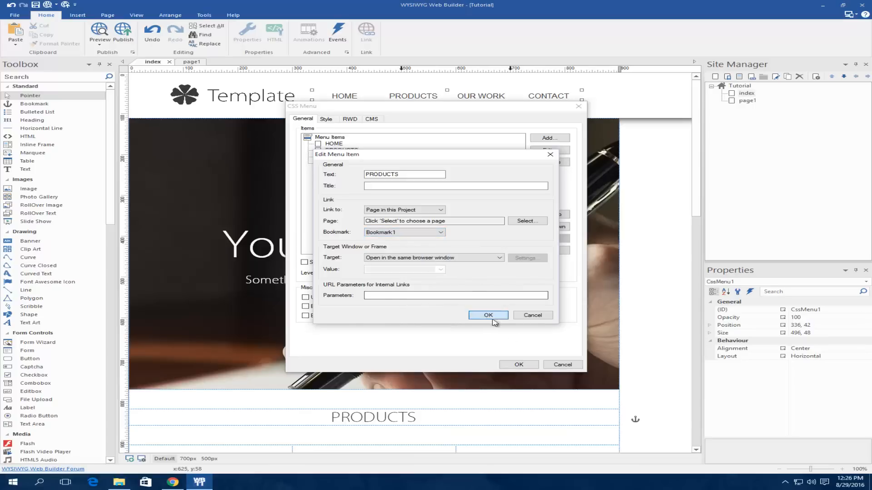
left_click(493, 319)
left_click(520, 363)
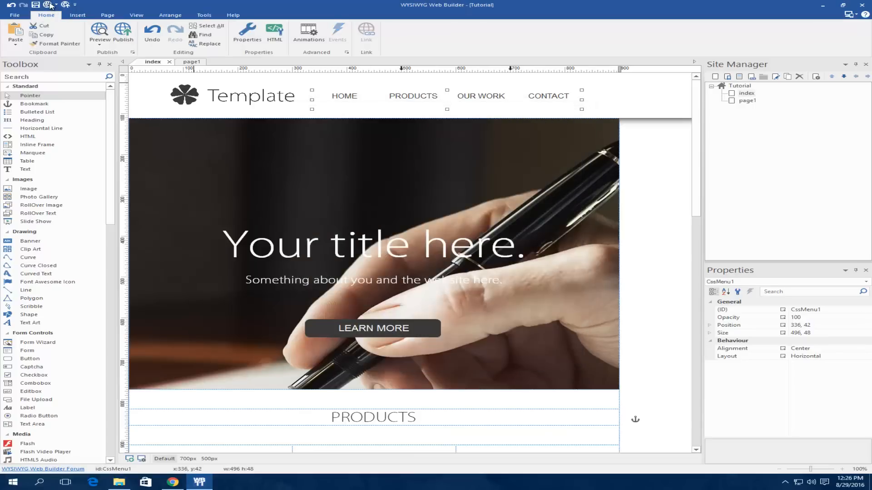
Step: Preview the page in the browser, test the PRODUCTS menu link twice, and return to the editor
left_click(48, 5)
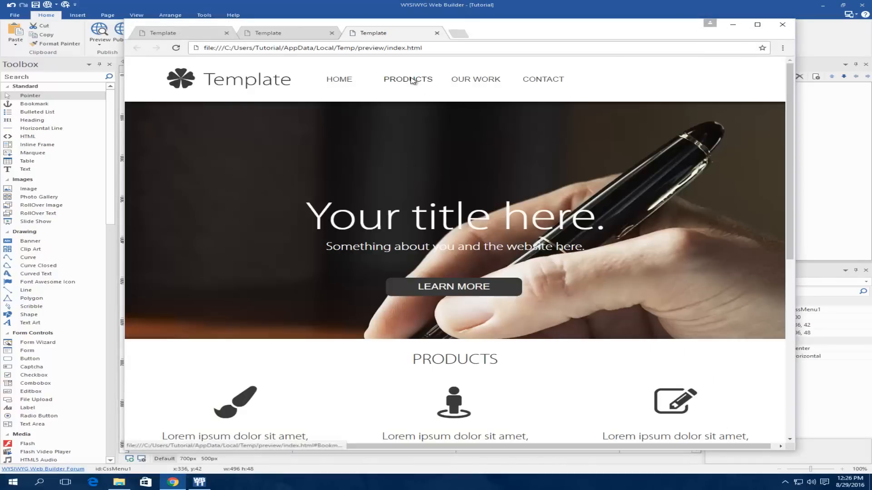
left_click(412, 80)
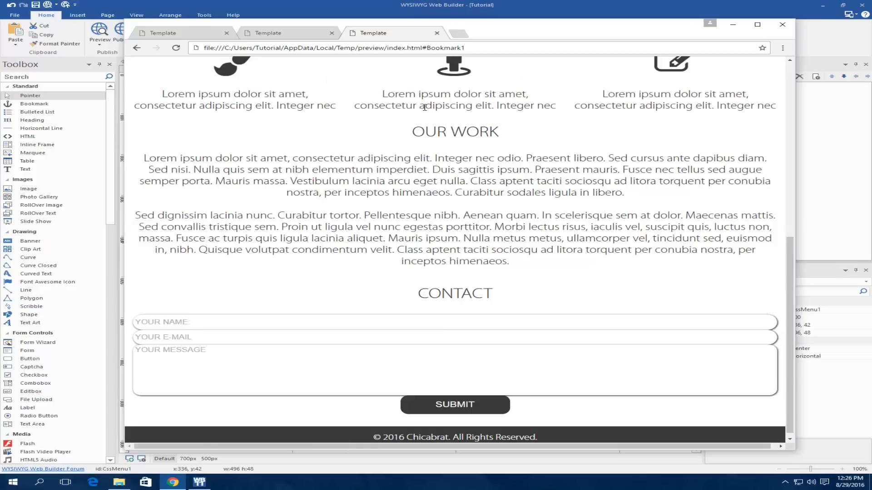
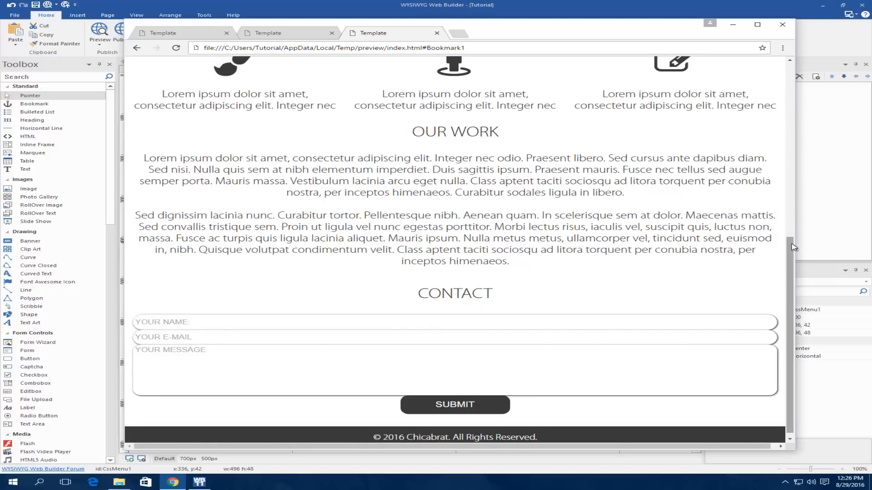
left_click_drag(794, 247, 783, 53)
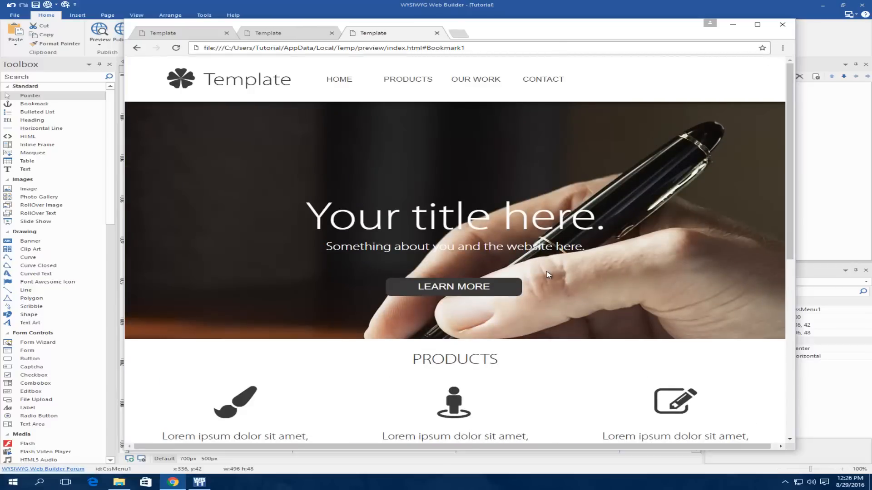
left_click(401, 82)
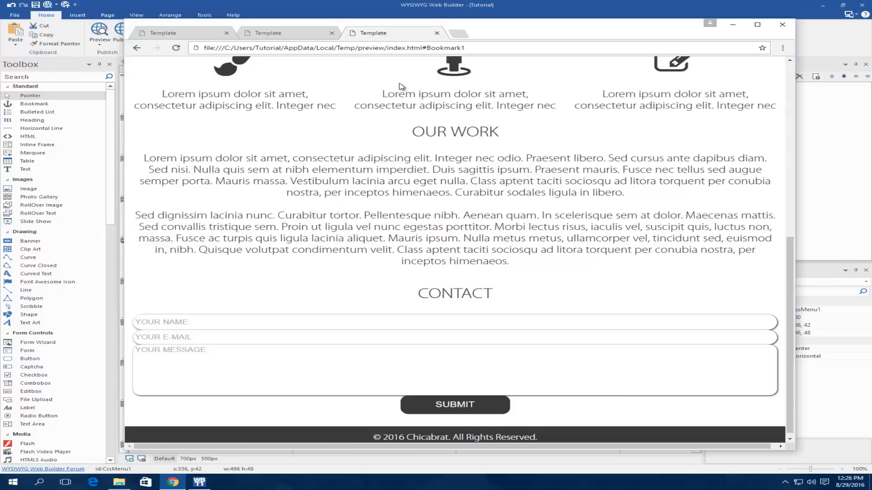
scroll(409, 116, "up", 8)
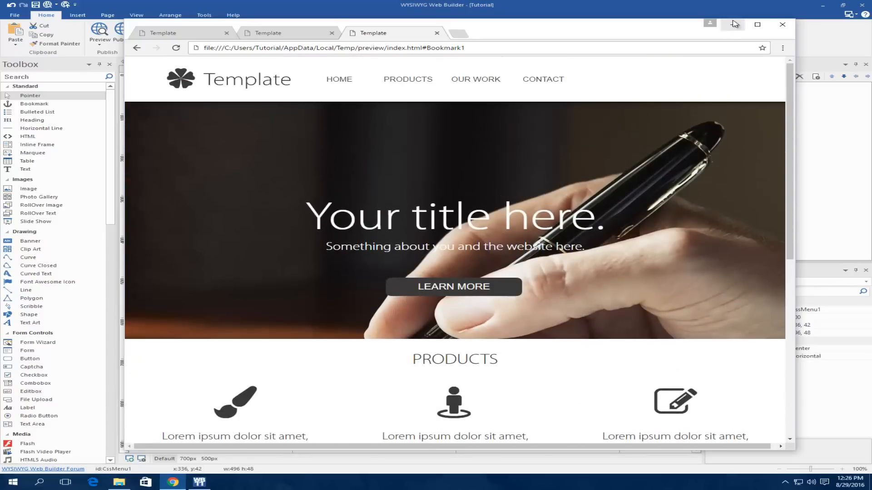
left_click(733, 25)
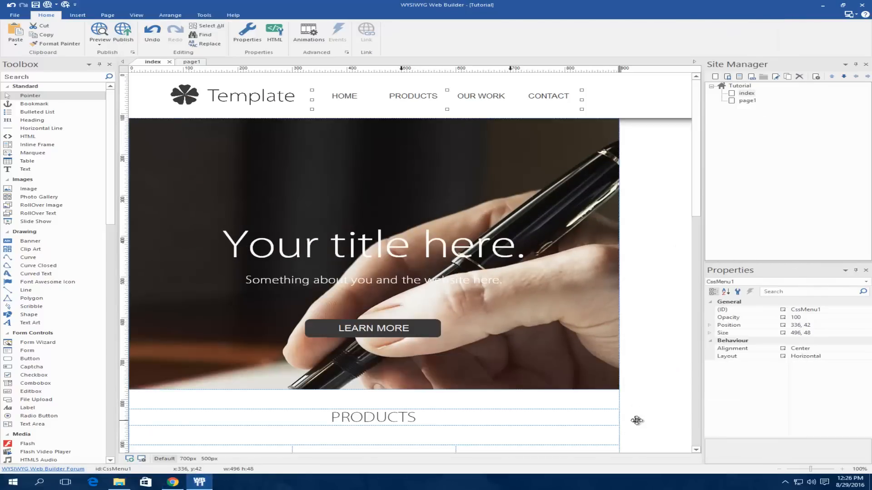
Step: Check which bookmark the header menu's PRODUCTS item links to
left_click(635, 418)
double_click(422, 101)
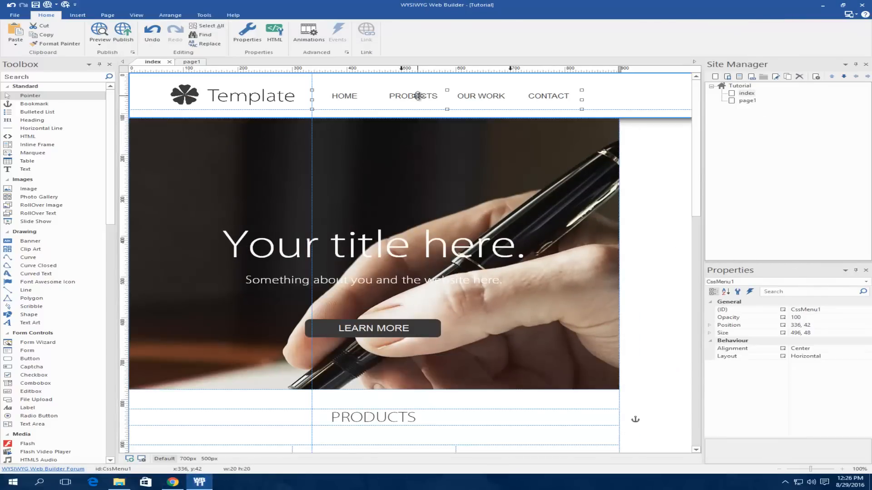
double_click(344, 150)
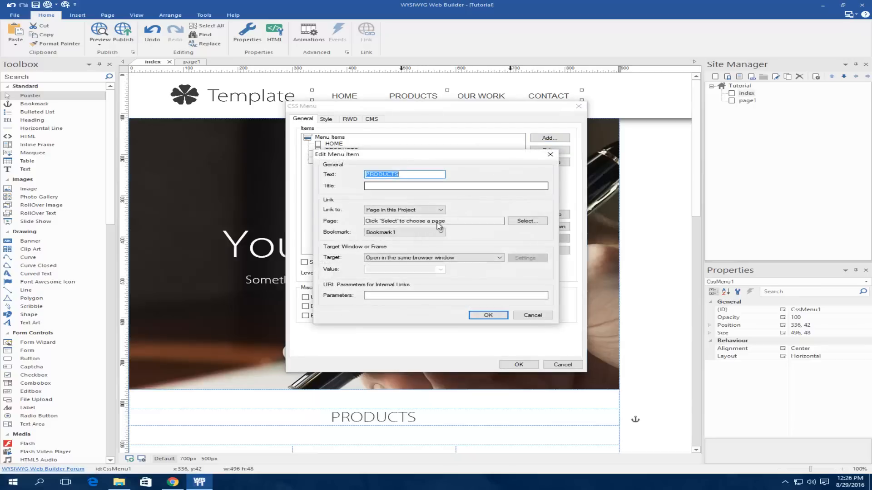
left_click(488, 315)
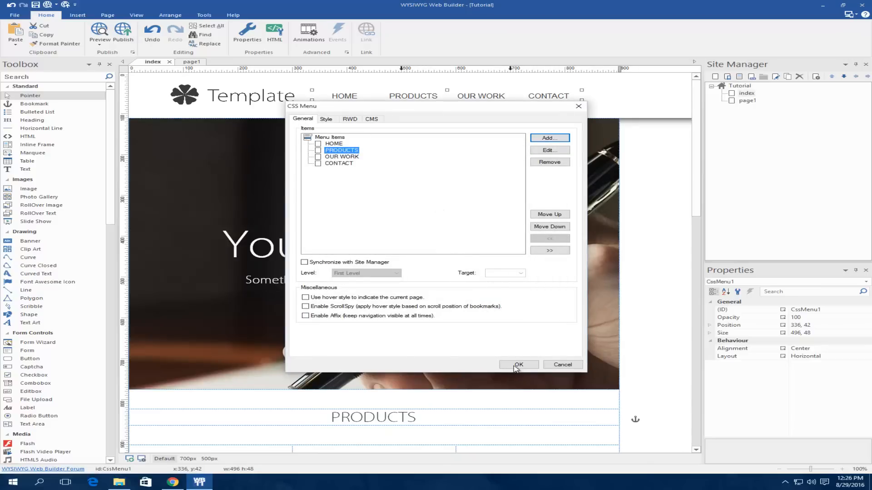
left_click(516, 366)
Step: Enable smooth scrolling for the bookmark beside the PRODUCTS heading
double_click(635, 418)
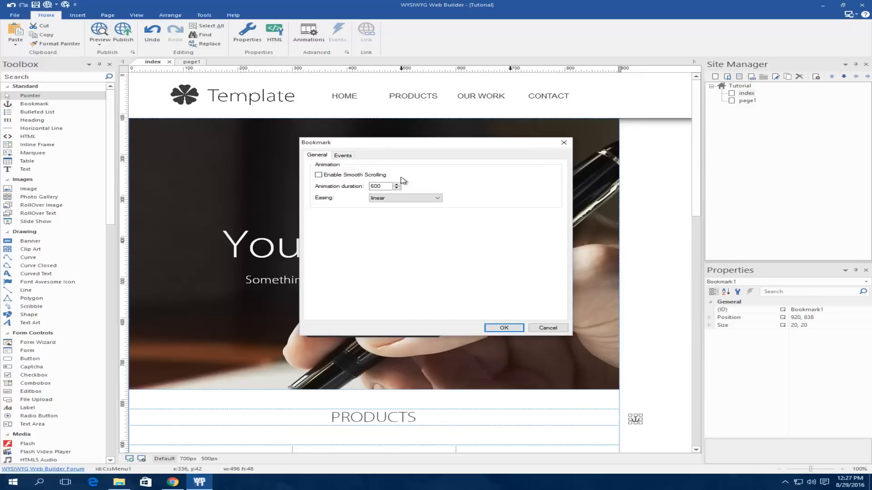
left_click(318, 175)
left_click(504, 327)
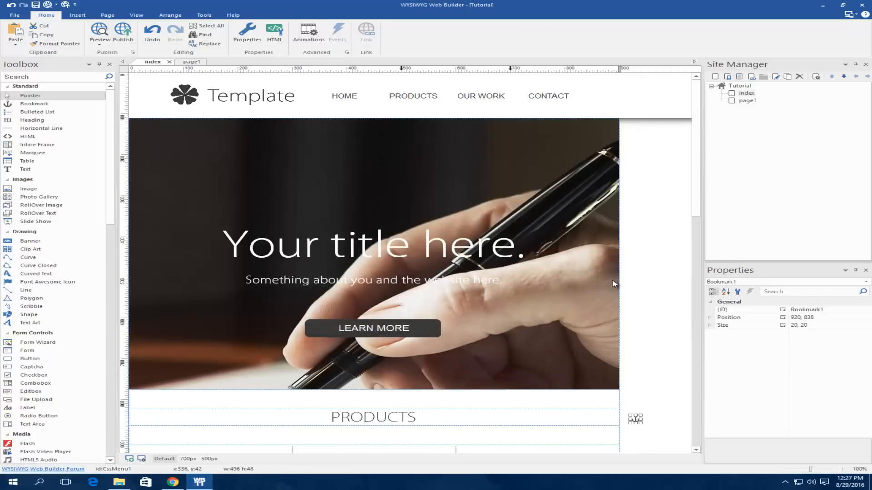
left_click(612, 284)
Step: Preview the page again, test how the PRODUCTS menu link scrolls, and return to the editor
left_click(48, 5)
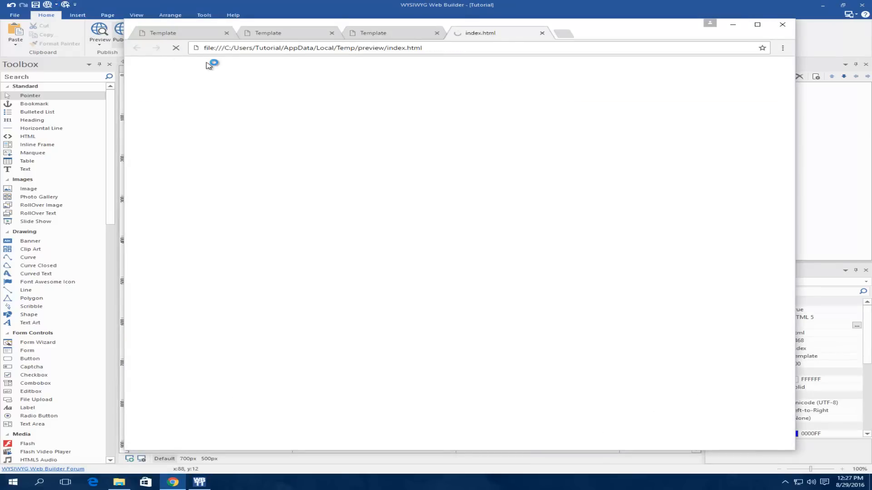
scroll(381, 161, "down", 5)
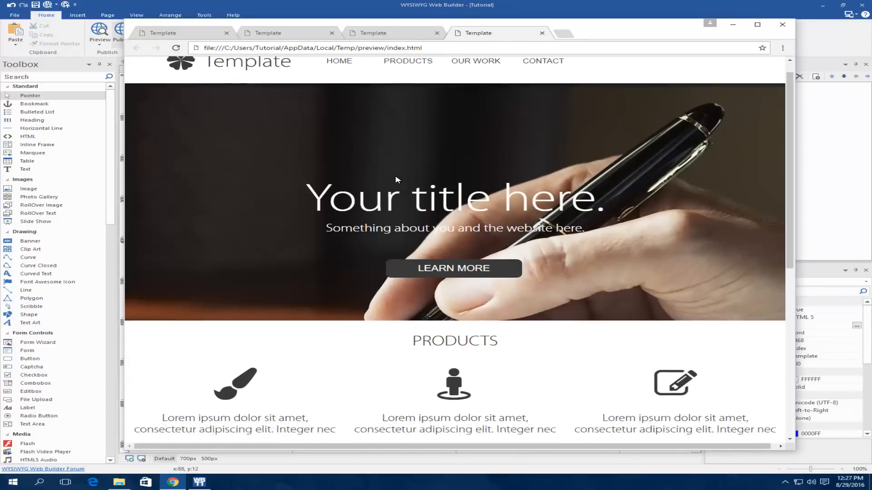
scroll(481, 184, "up", 5)
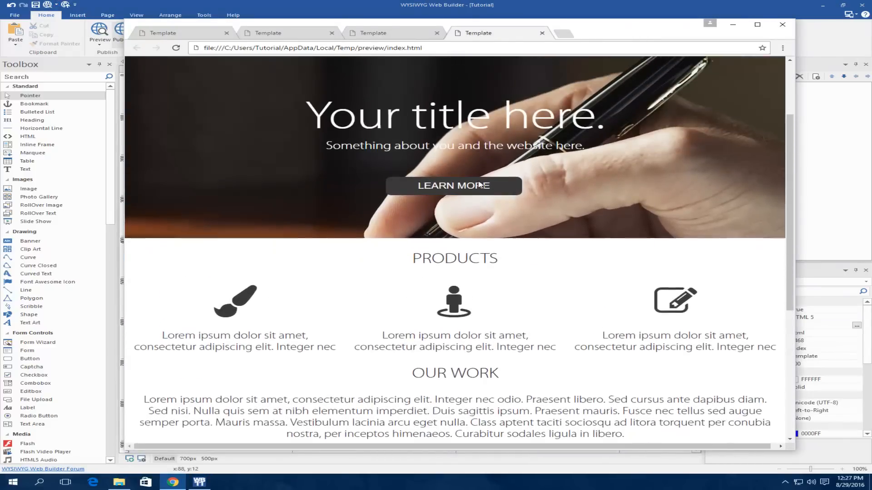
left_click(406, 84)
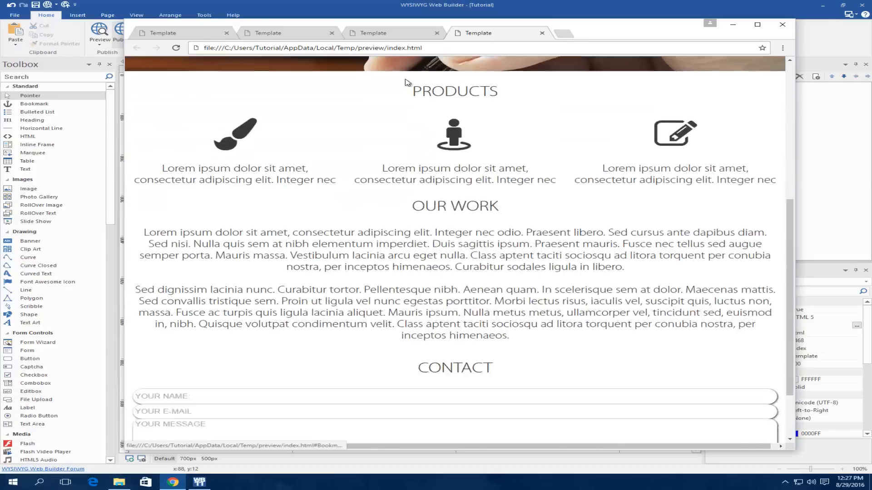
scroll(556, 209, "up", 6)
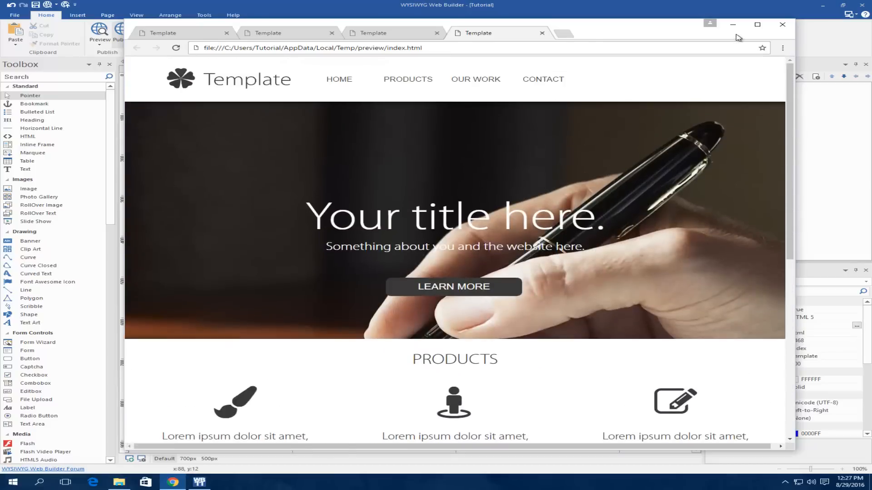
left_click(733, 24)
Step: Move the PRODUCTS bookmark slightly above its heading and farther outside the page's right edge, to about x 963, y 788
left_click(635, 420)
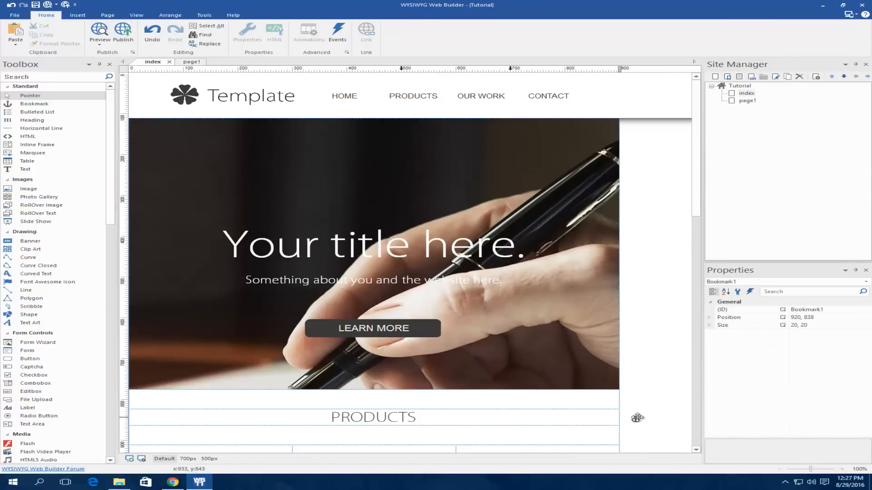
left_click(641, 335)
scroll(642, 334, "down", 3)
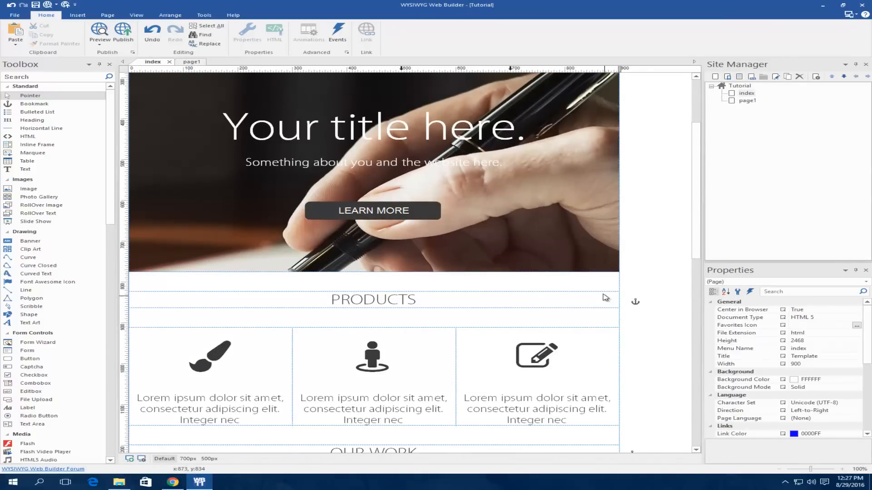
scroll(622, 251, "down", 3)
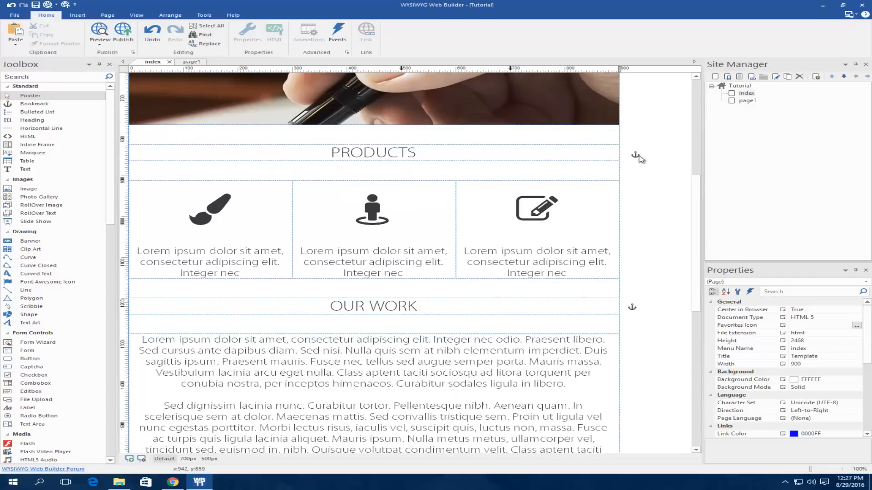
scroll(640, 159, "down", 7)
scroll(609, 382, "up", 8)
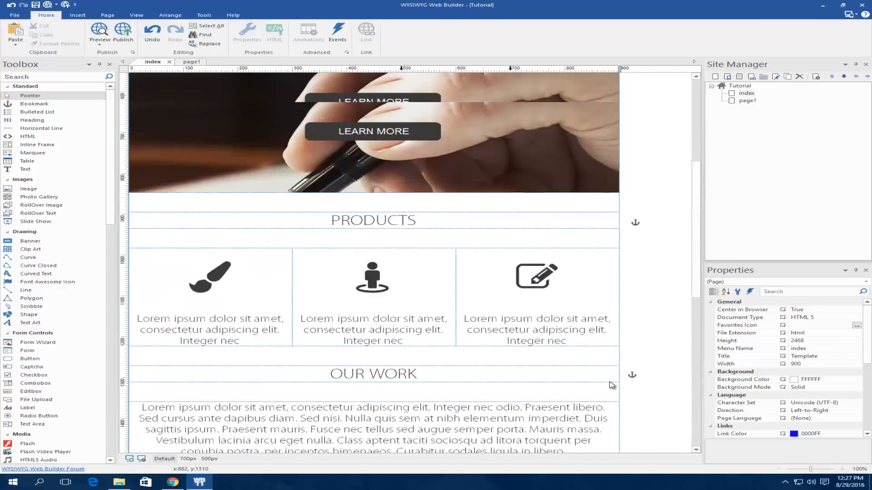
scroll(612, 385, "up", 3)
left_click_drag(637, 371, 591, 375)
left_click_drag(146, 379, 659, 350)
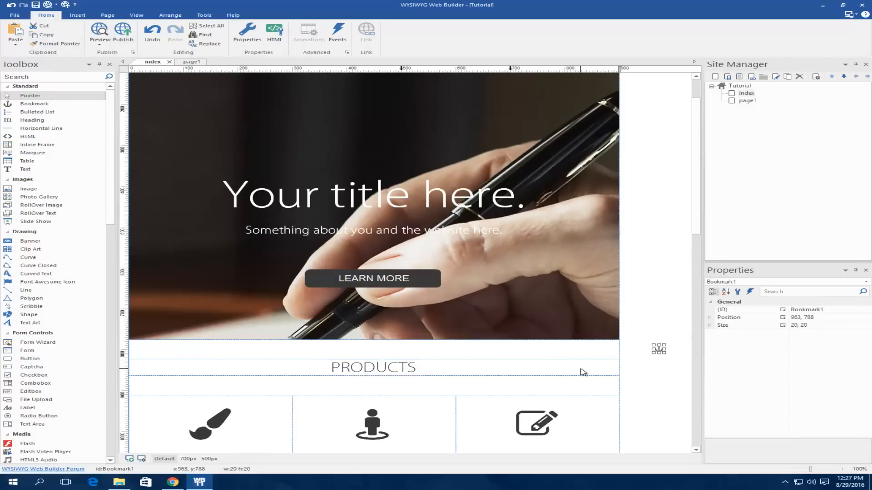
Step: Split the PRODUCTS heading's layout grid into 11x and 1x columns and move the PRODUCTS bookmark into the 1x column
double_click(602, 367)
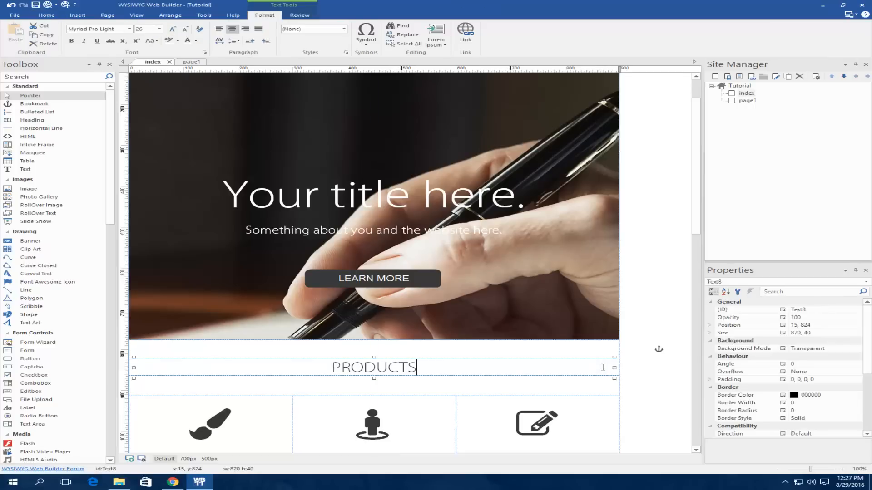
left_click(621, 367)
double_click(619, 367)
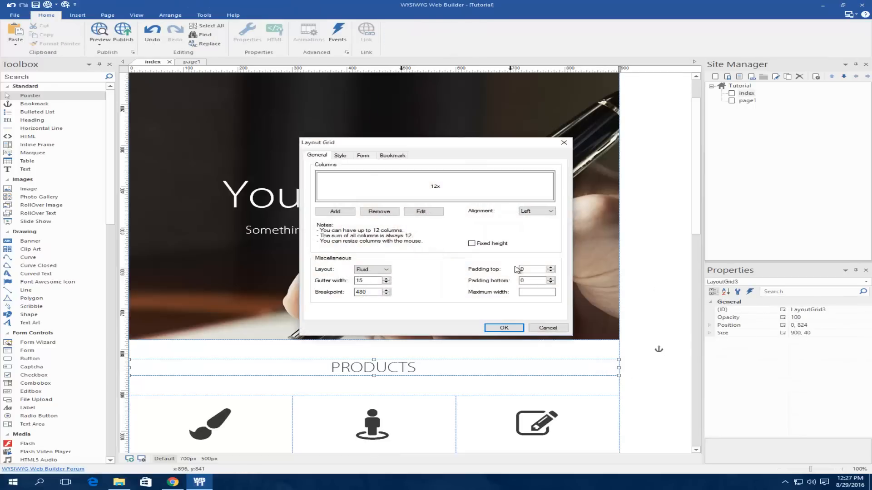
left_click(342, 214)
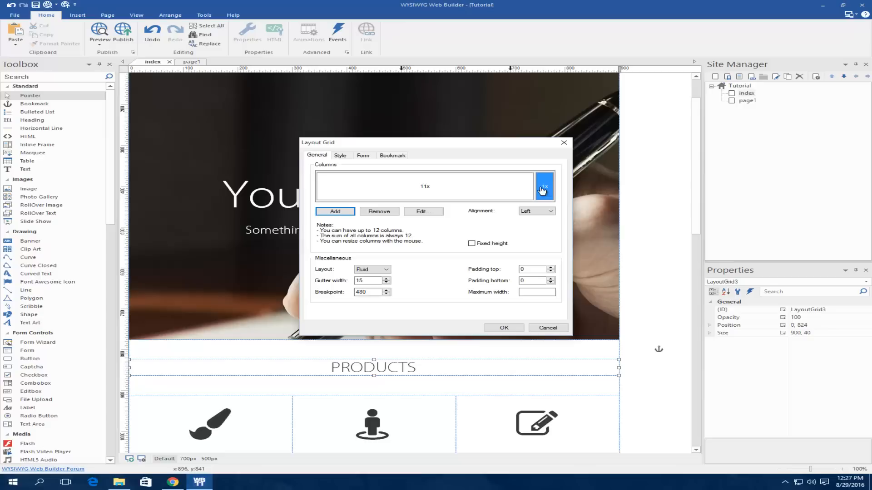
mouse_move(533, 187)
left_mouse_down()
mouse_move(516, 187)
mouse_move(548, 193)
left_mouse_up()
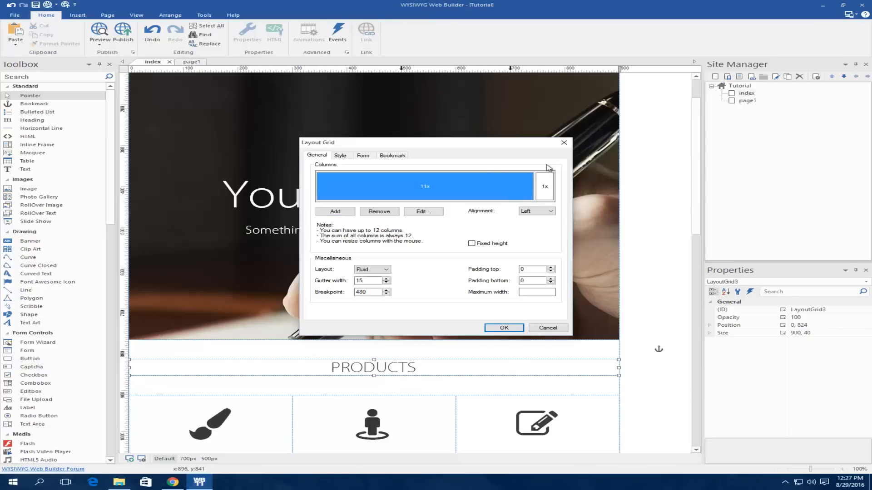
left_click(505, 328)
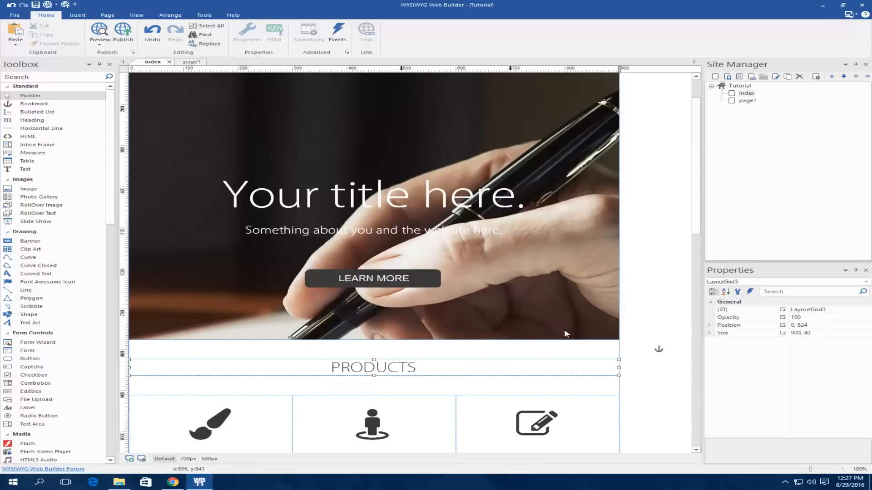
left_click(665, 386)
left_click_drag(659, 351, 599, 369)
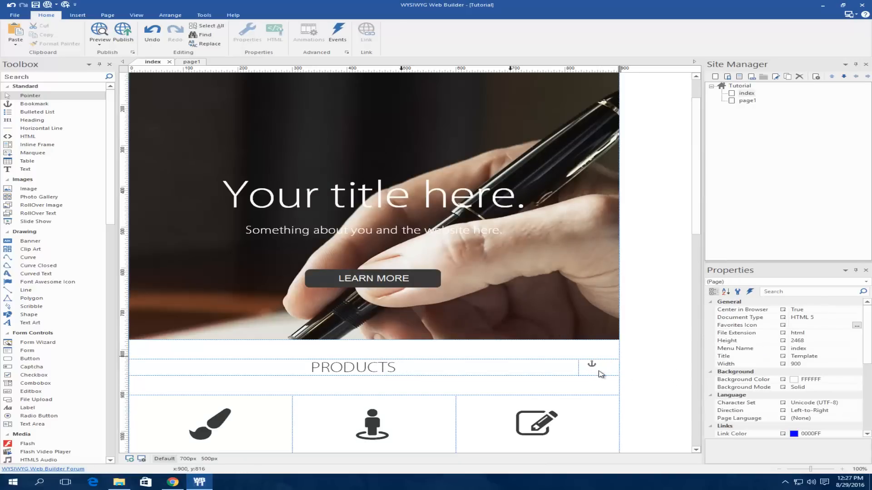
Step: Preview the page in the browser, test the PRODUCTS menu link, and return to the editor
left_click(48, 6)
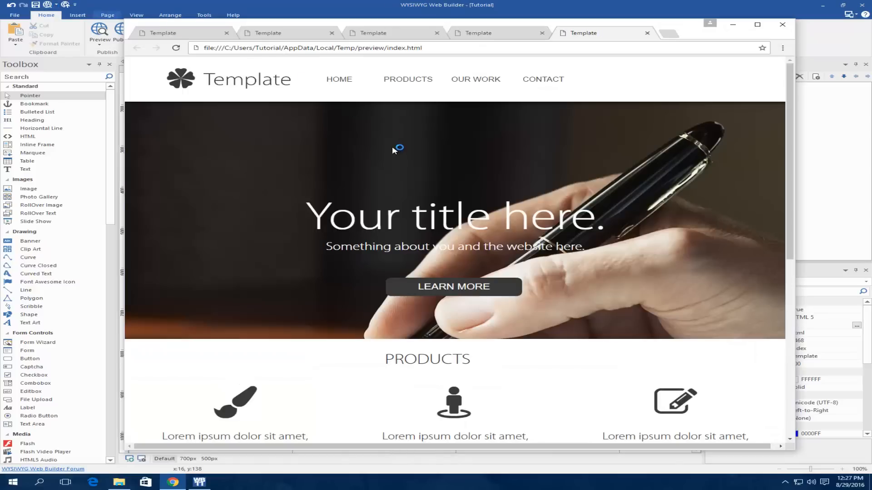
scroll(405, 169, "down", 1)
scroll(557, 190, "up", 1)
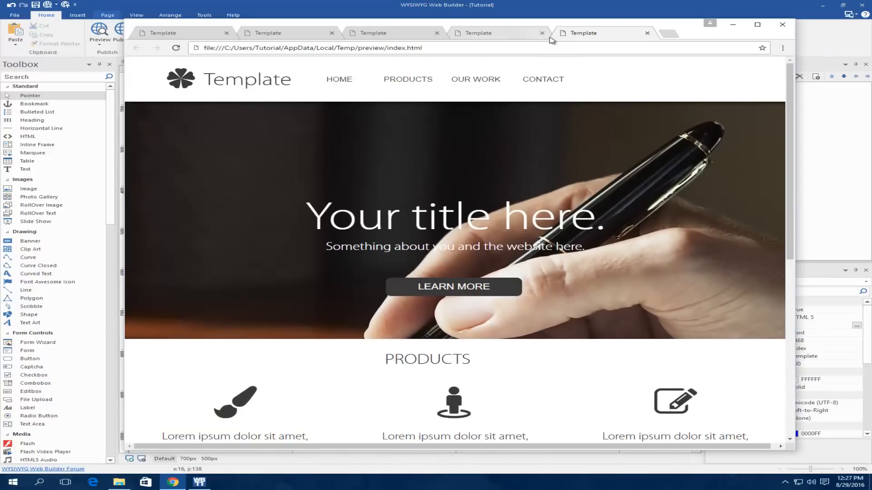
left_click(542, 33)
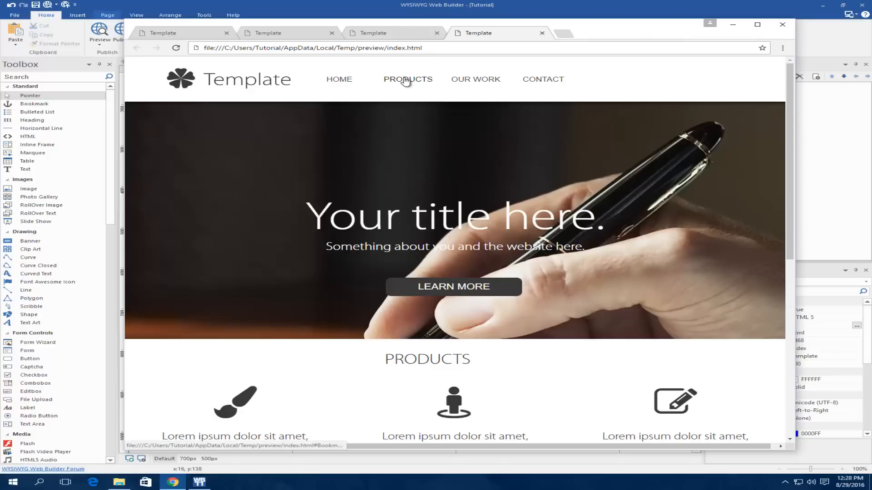
left_click(405, 80)
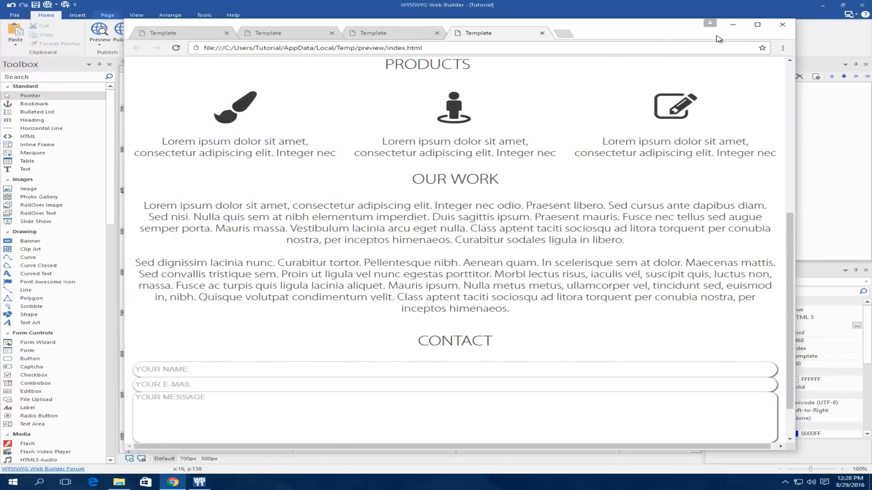
left_click(735, 26)
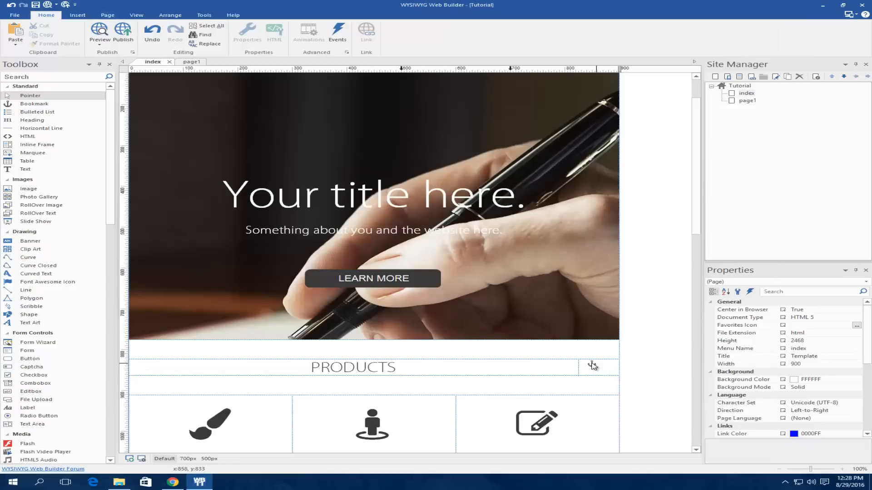
Step: Try to make the bookmark column of the PRODUCTS layout grid narrower than 1x
left_click(593, 365)
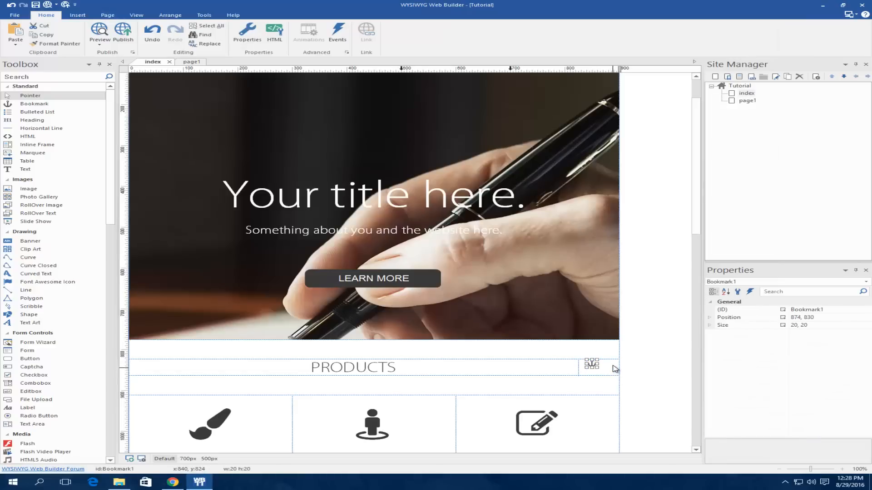
double_click(613, 366)
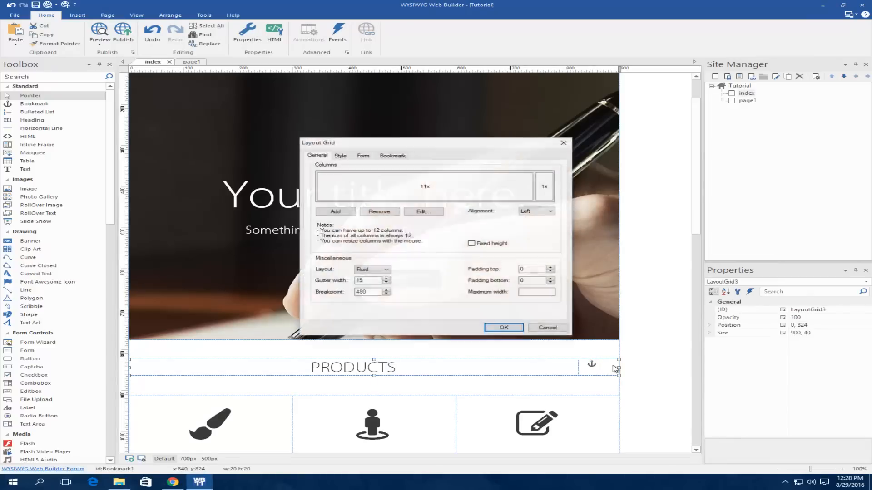
mouse_move(536, 187)
left_mouse_down()
mouse_move(597, 182)
mouse_move(538, 184)
mouse_move(560, 177)
mouse_move(544, 185)
left_mouse_up()
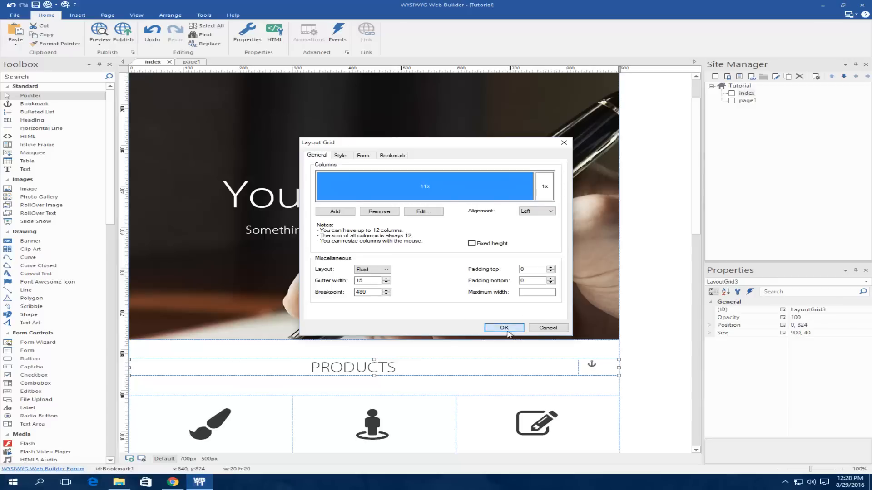
left_click(504, 327)
left_click(654, 294)
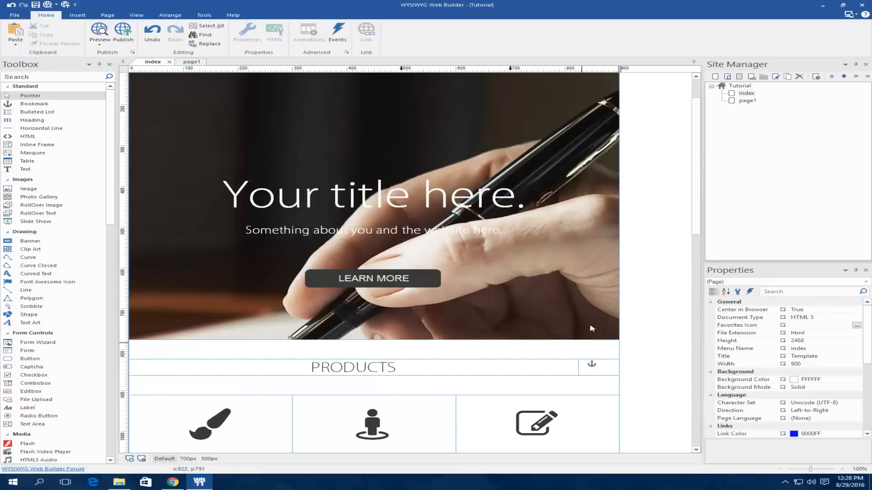
Step: Shift the PRODUCTS heading toward the page center with leading spaces and check its alignment in a browser preview
double_click(385, 363)
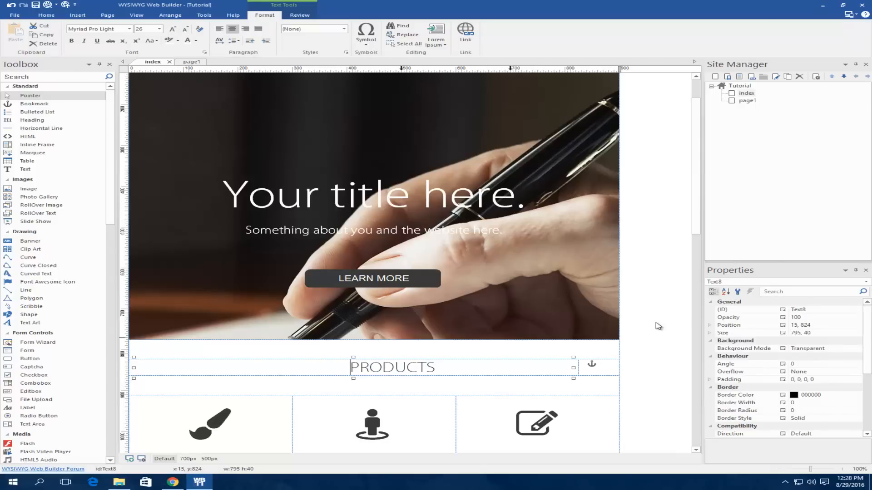
left_click(627, 320)
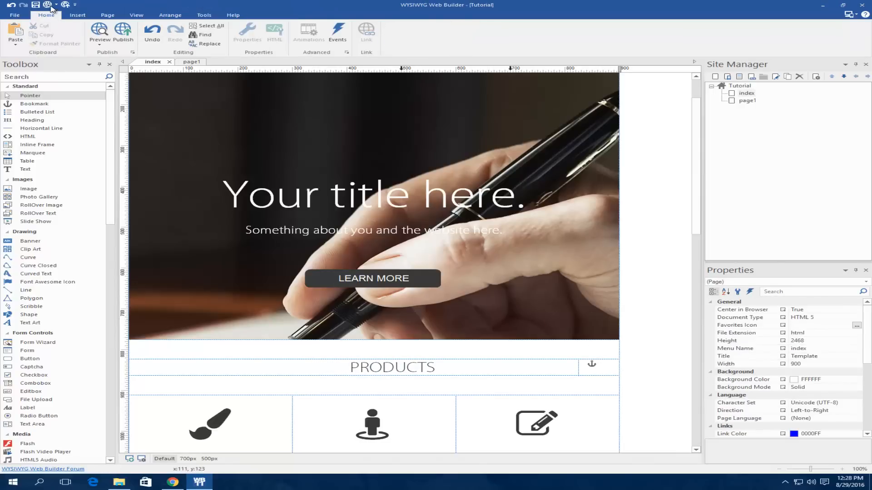
left_click(49, 6)
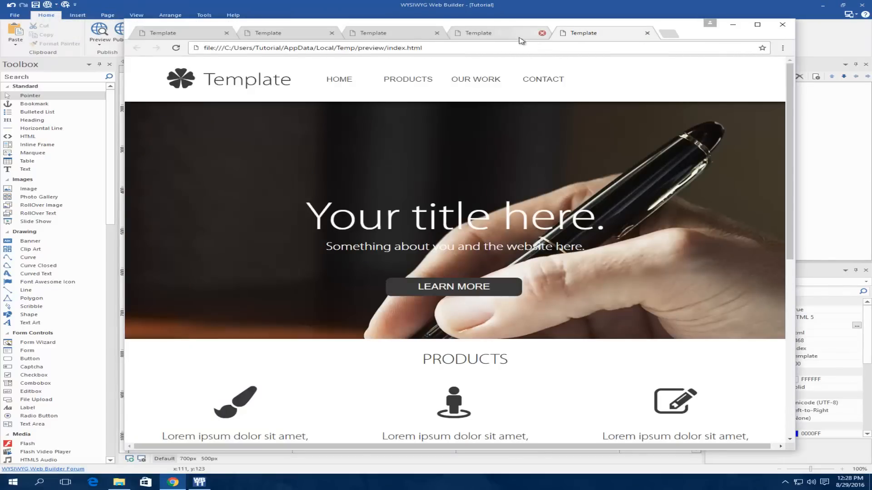
left_click(542, 33)
left_click(436, 33)
left_click(733, 26)
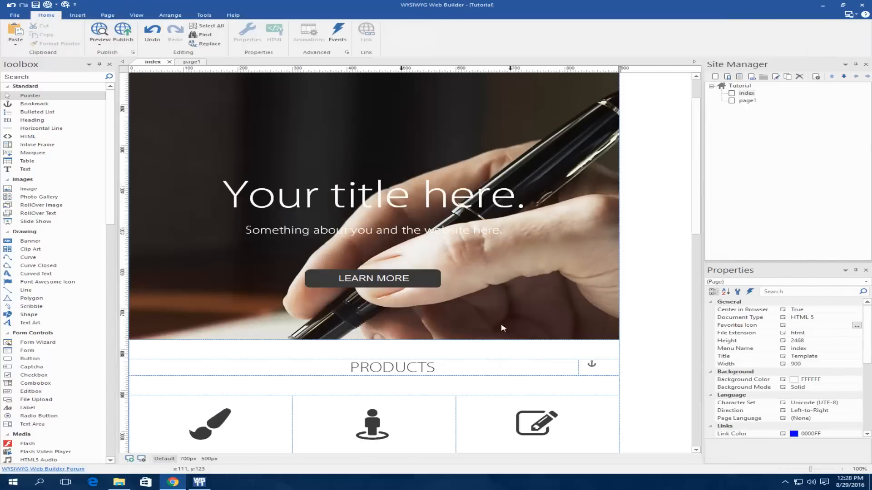
Step: Remove some of the leading spaces before the PRODUCTS heading to bring it back toward the page center
double_click(351, 365)
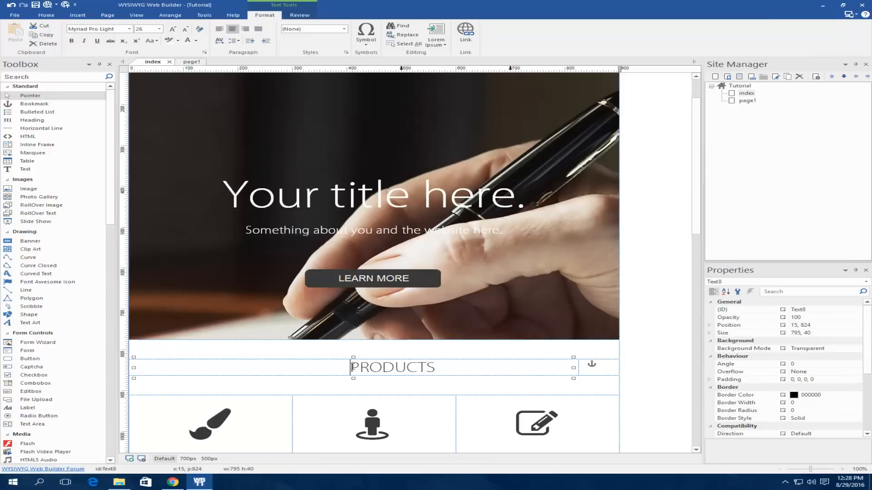
key("BackSpace")
key("BackSpace")
key("BackSpace")
key("BackSpace")
key("BackSpace")
key("BackSpace")
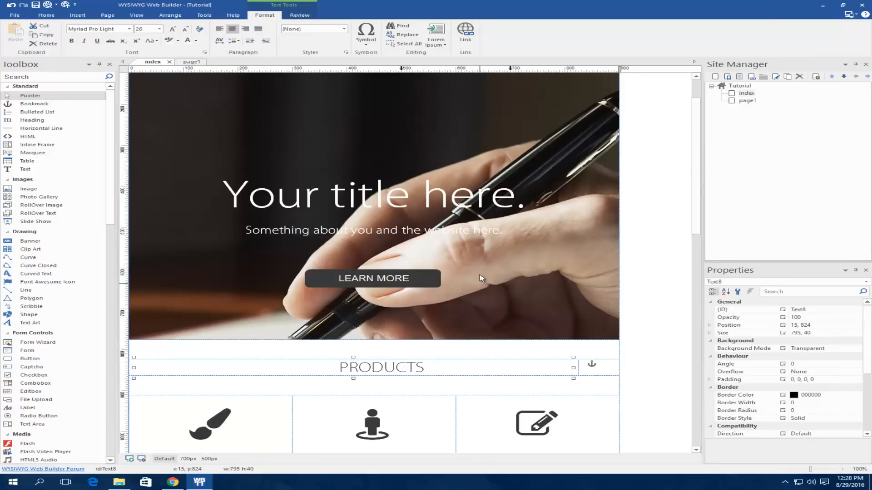
key("BackSpace")
key("BackSpace")
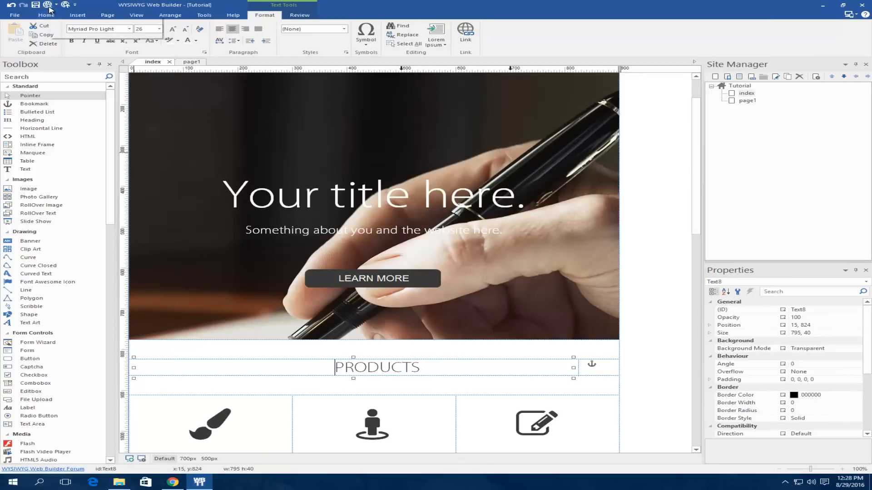
Step: Preview the page to check the PRODUCTS heading's centering, close an extra preview tab, and return to the editor
left_click(48, 5)
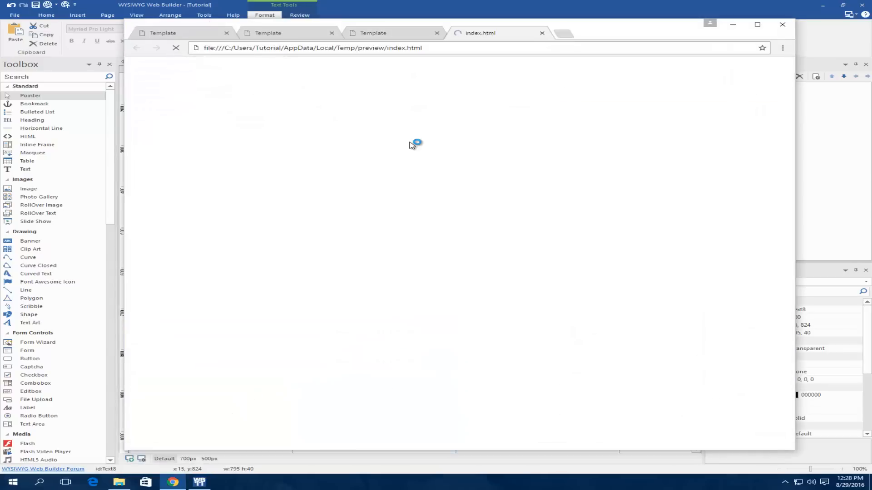
scroll(453, 188, "down", 1)
scroll(454, 188, "up", 1)
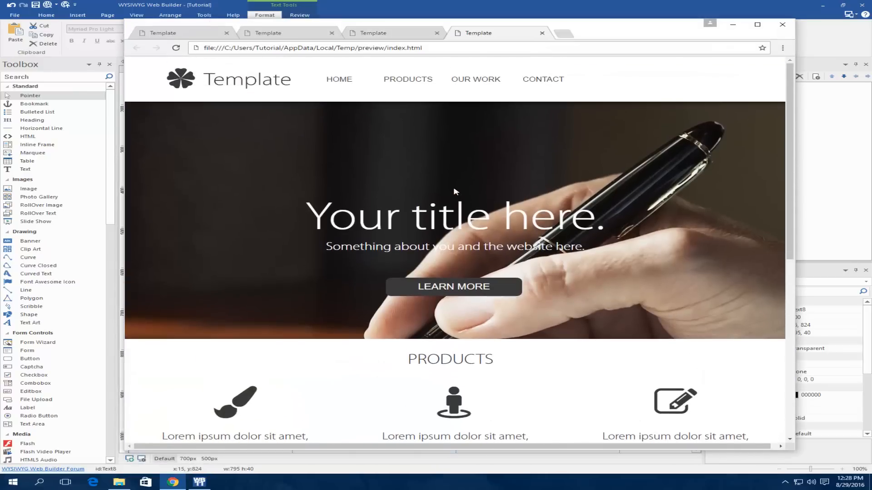
left_click(437, 34)
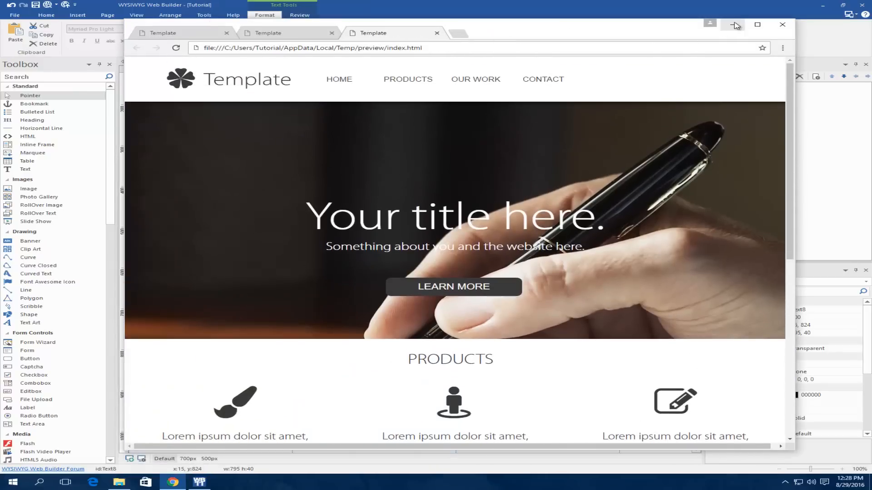
left_click(733, 25)
Step: Split the OUR WORK heading's layout grid into 11x and 1x columns and move its bookmark into the 1x column
scroll(591, 267, "down", 1)
scroll(592, 269, "down", 3)
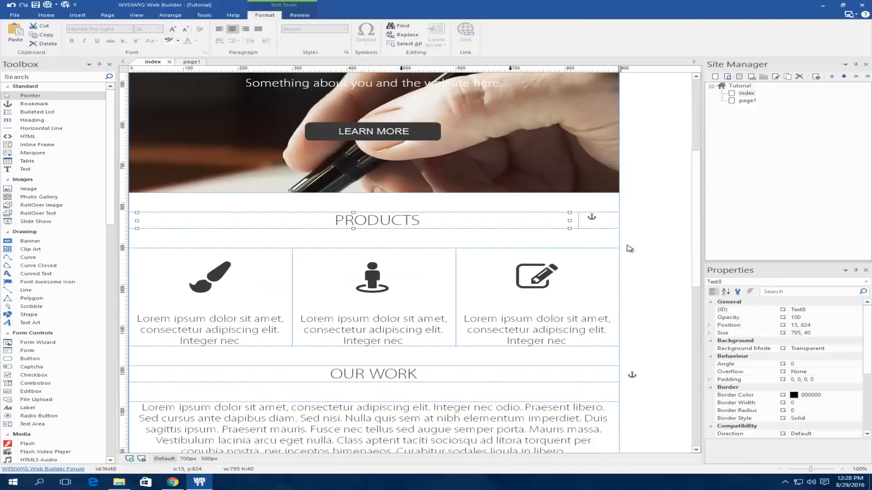
left_click(649, 236)
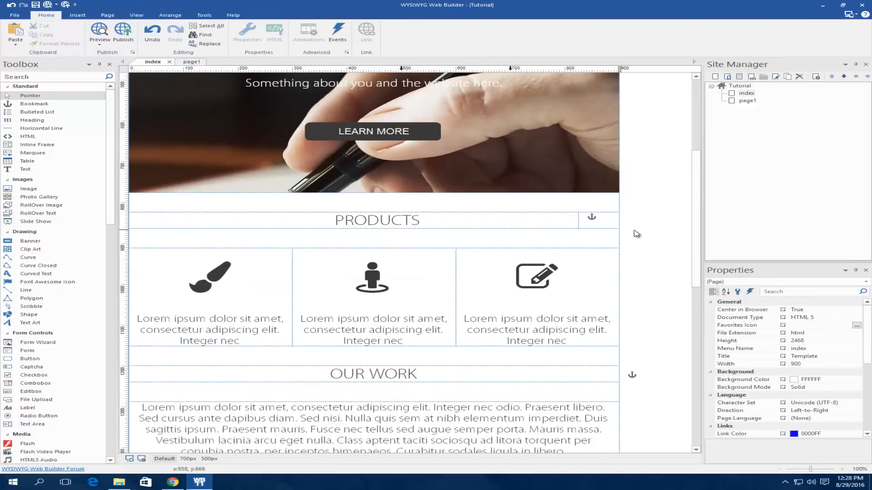
left_click(609, 372)
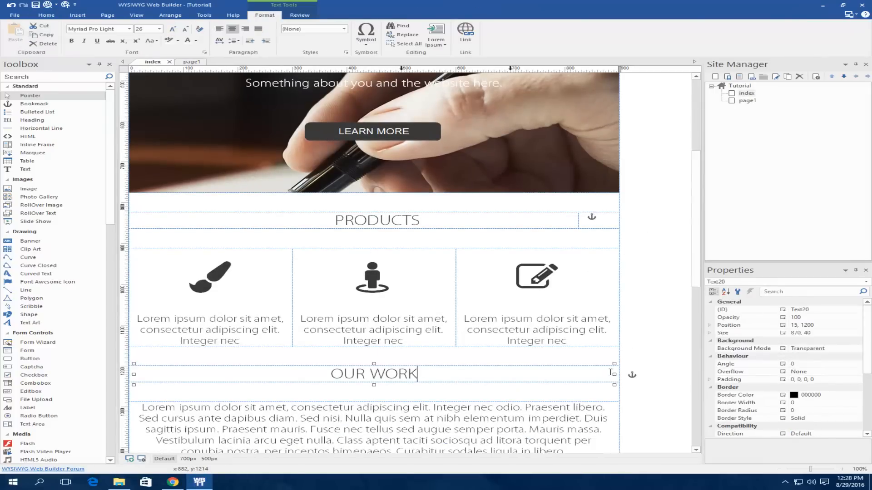
double_click(618, 370)
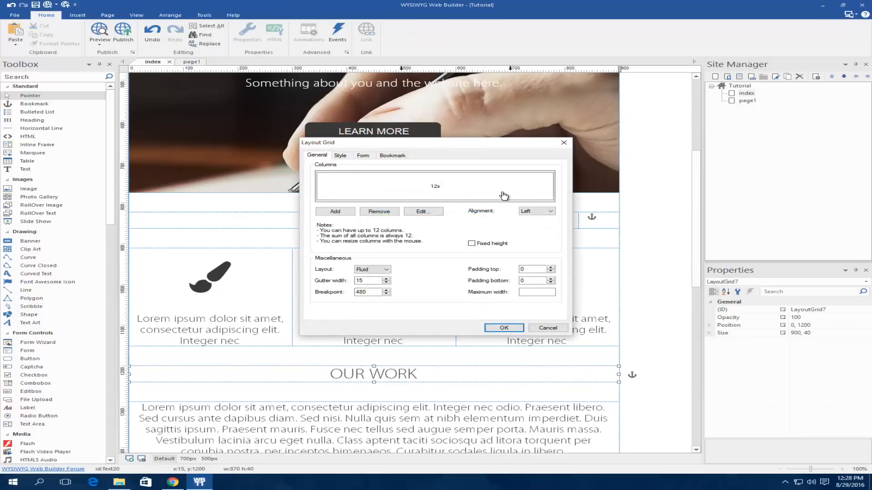
left_click(335, 211)
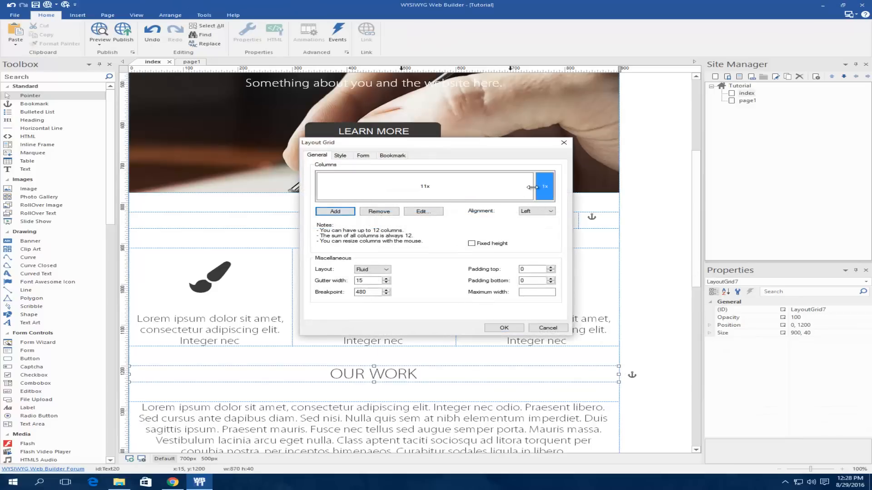
left_click(504, 328)
left_click_drag(632, 375, 600, 378)
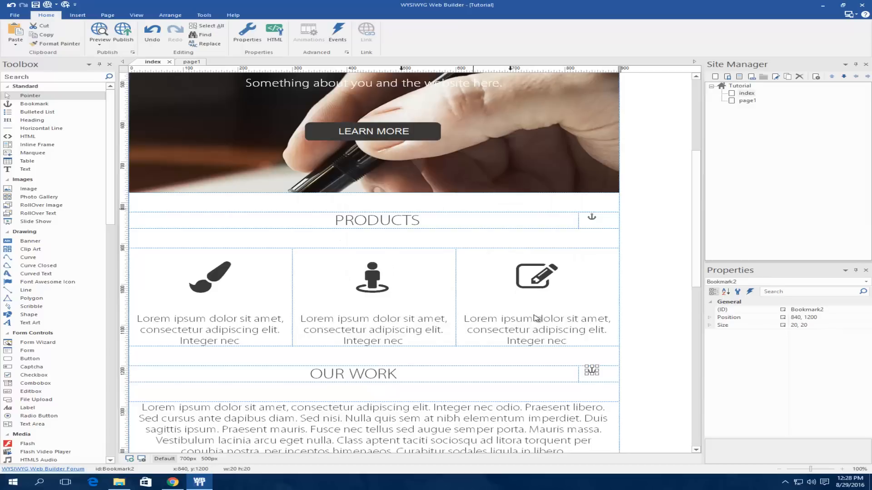
Step: Recenter the OUR WORK heading on the page by adjusting the leading spaces before its text
double_click(328, 377)
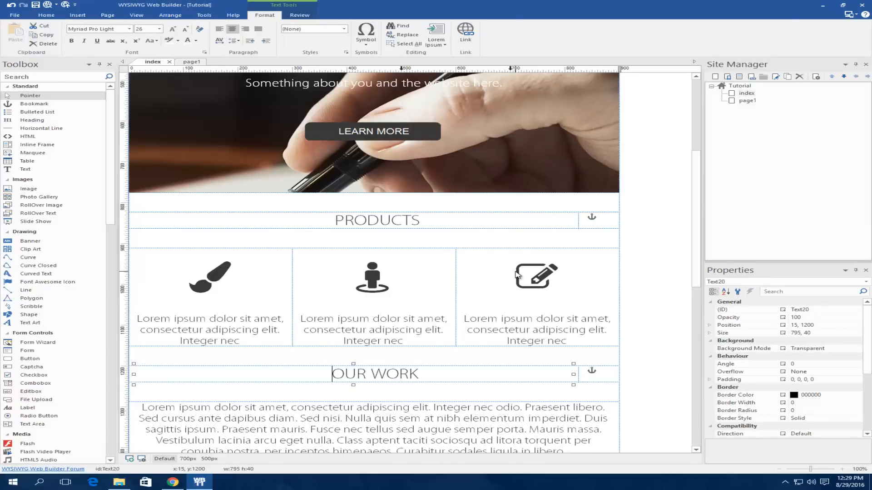
key("BackSpace")
key("BackSpace")
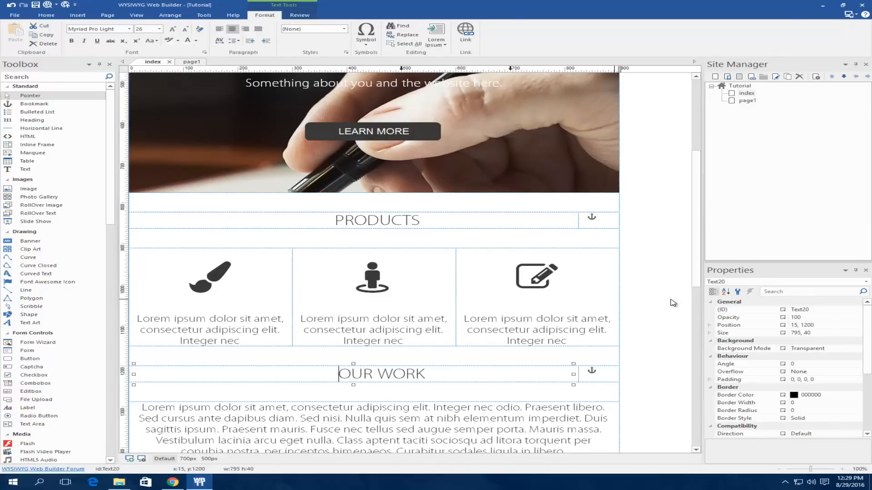
left_click(669, 337)
Step: Split the CONTACT heading's layout grid into 11x and 1x columns and move its bookmark into the 1x column
scroll(668, 340, "down", 7)
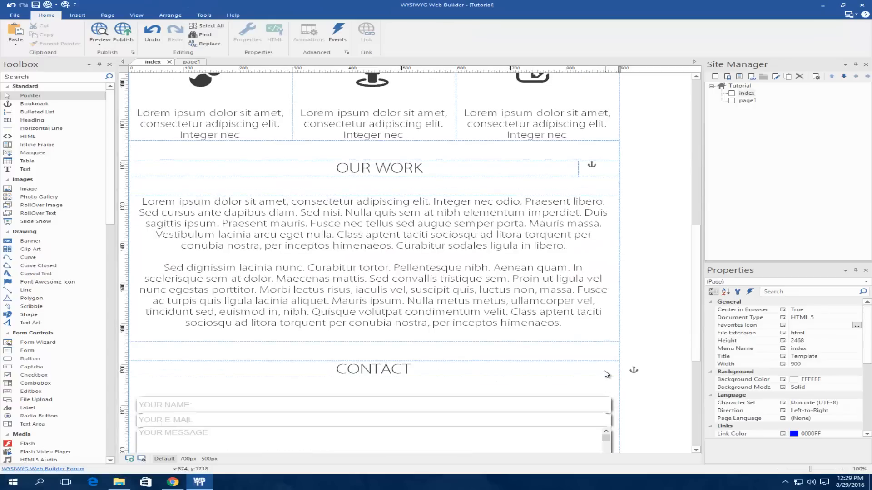
double_click(618, 371)
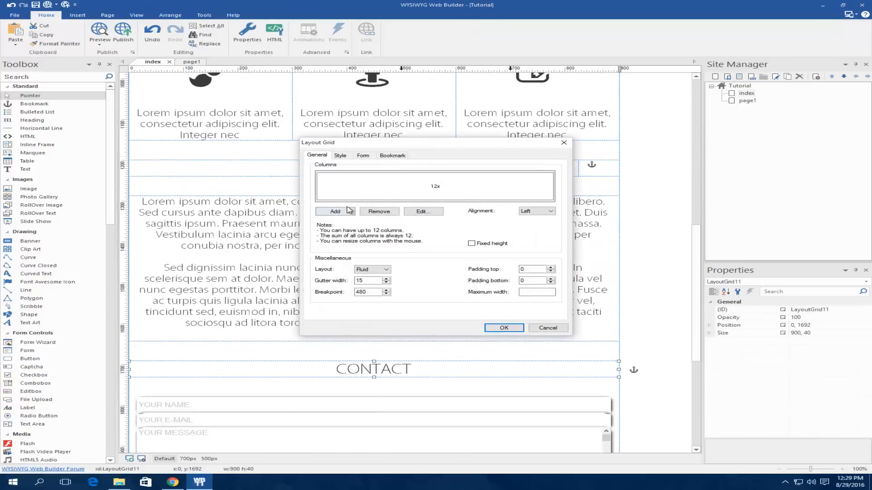
left_click(325, 214)
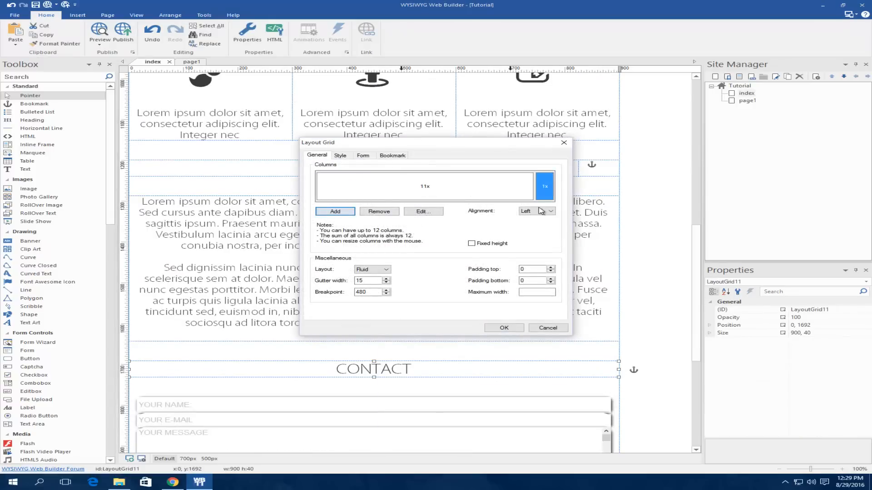
left_click(503, 327)
left_click_drag(637, 380, 606, 370)
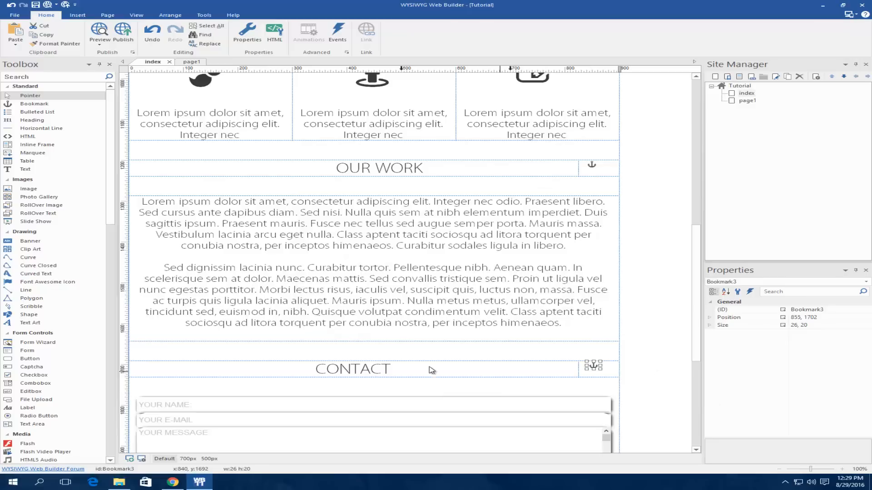
Step: Recenter the CONTACT heading on the page by adding leading spaces before its text
double_click(319, 370)
left_click(315, 369)
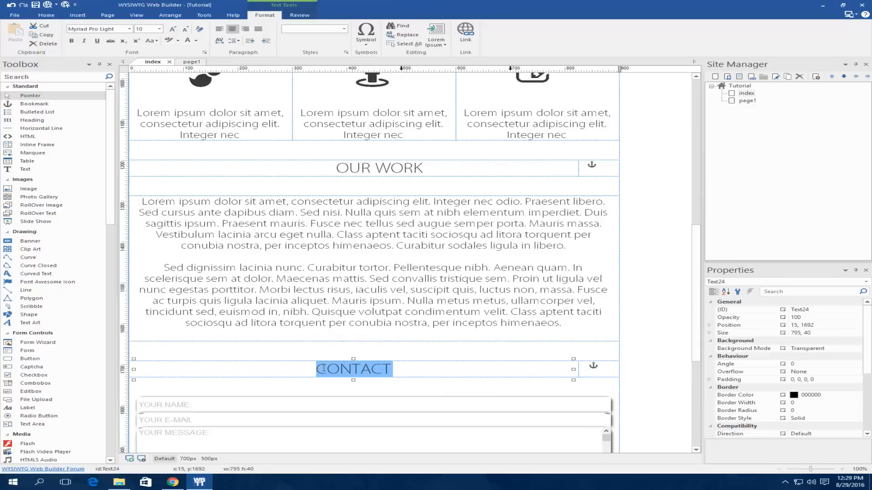
left_click(322, 370)
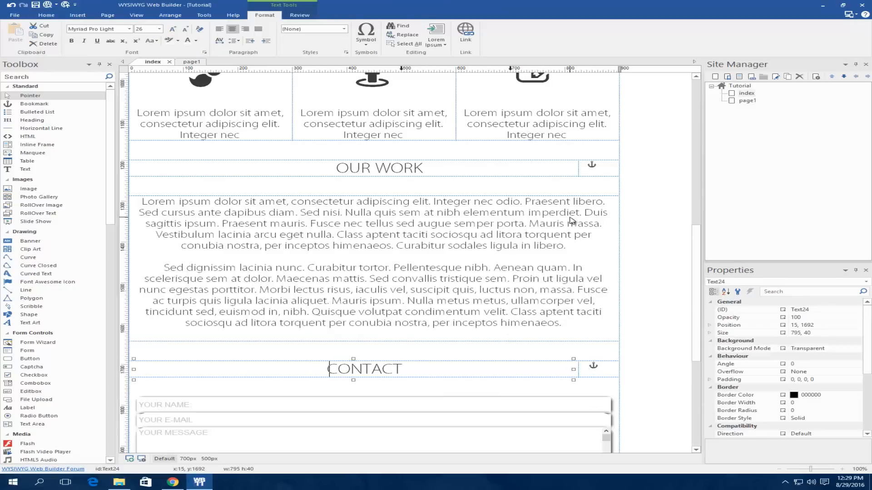
left_click(649, 247)
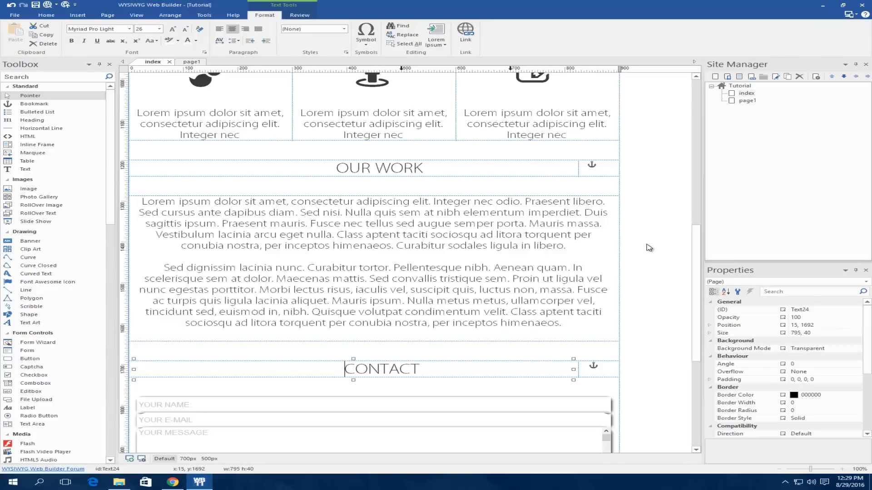
Step: Link the OUR WORK item of the header menu to Bookmark3
scroll(649, 248, "up", 15)
scroll(649, 247, "up", 1)
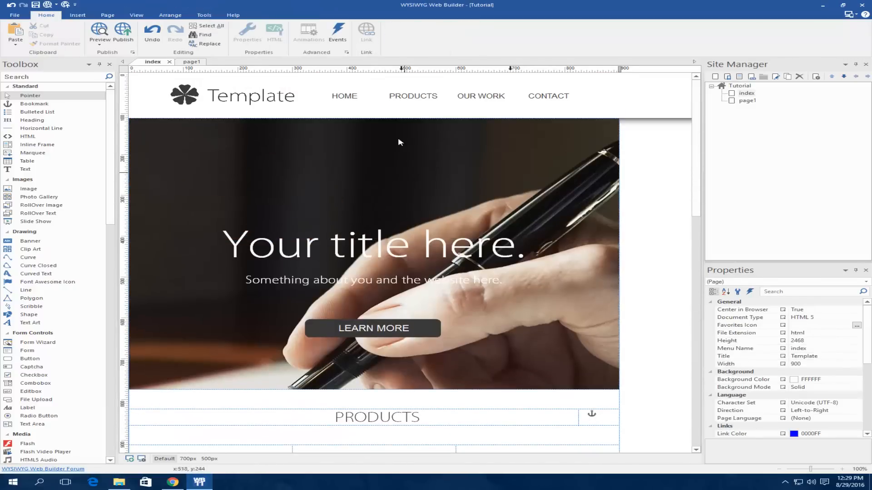
double_click(420, 101)
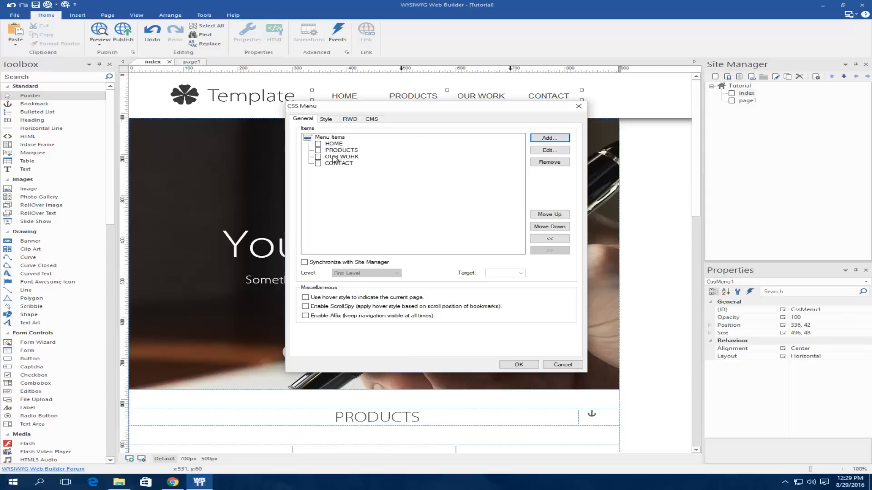
double_click(334, 159)
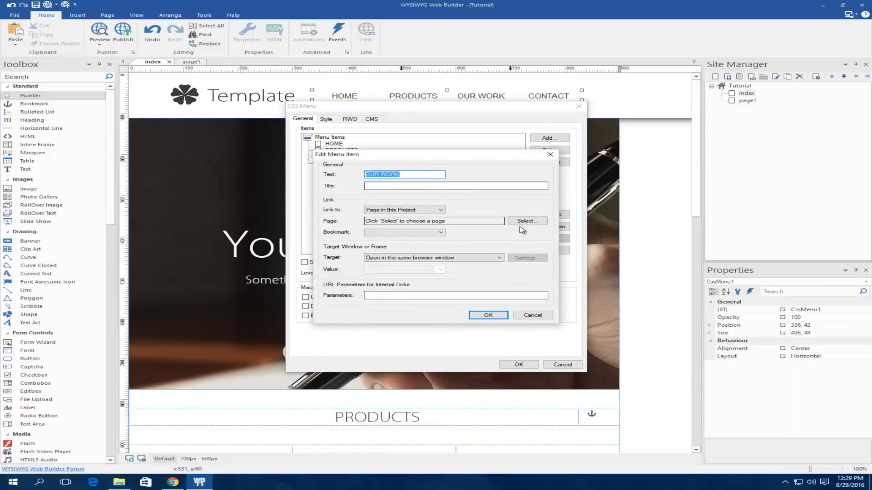
left_click(388, 233)
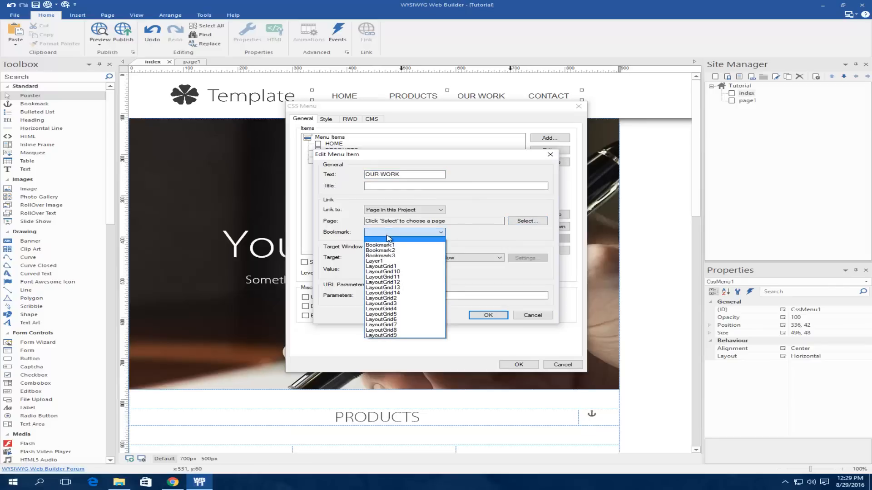
left_click(381, 256)
left_click(488, 315)
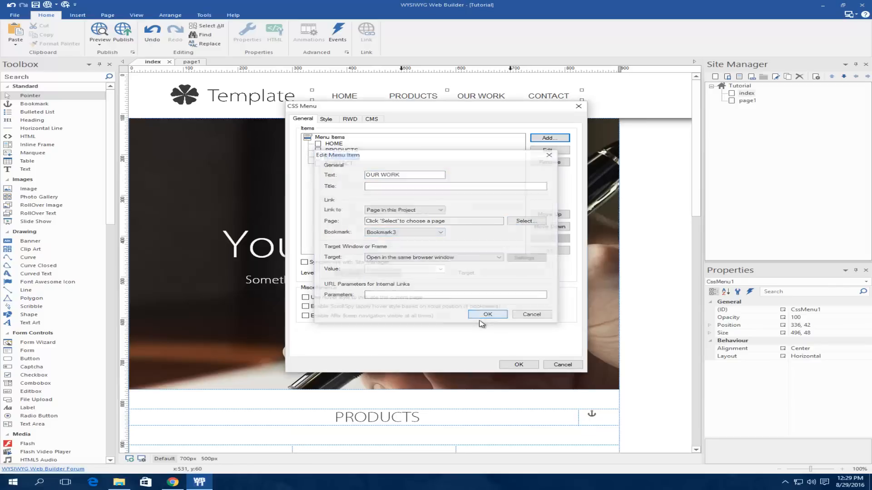
double_click(338, 163)
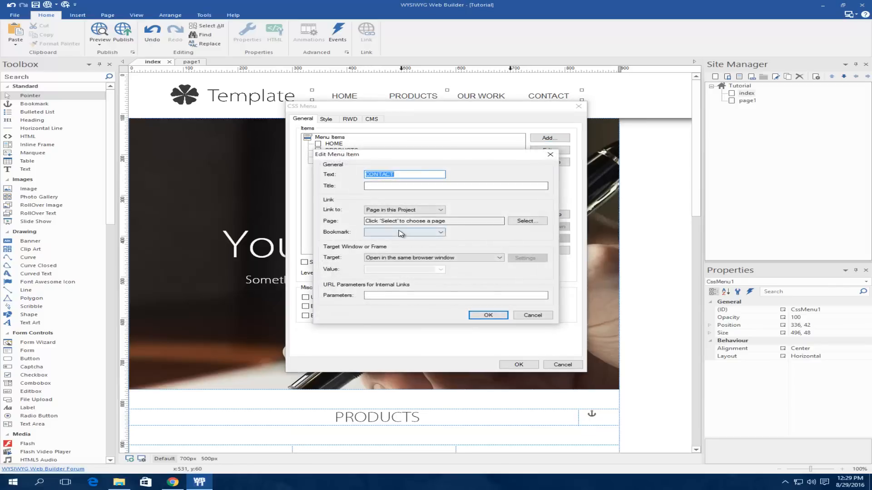
left_click(395, 234)
left_click(407, 234)
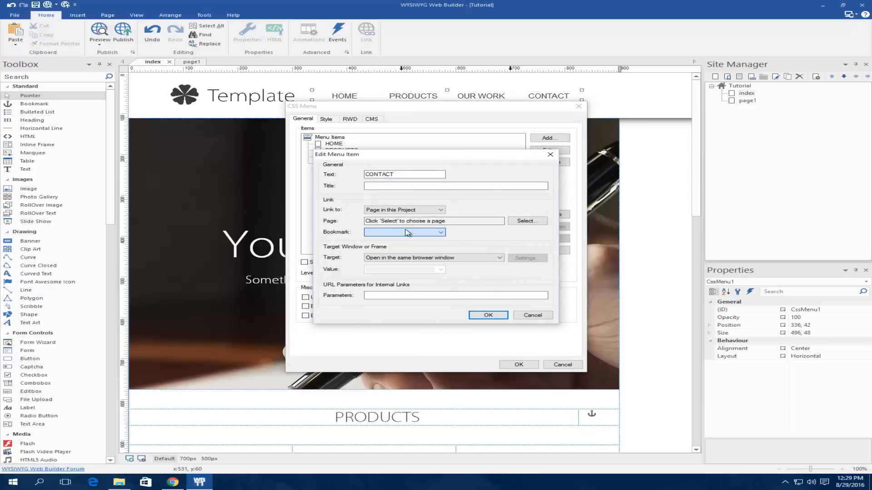
left_click(488, 315)
left_click(516, 365)
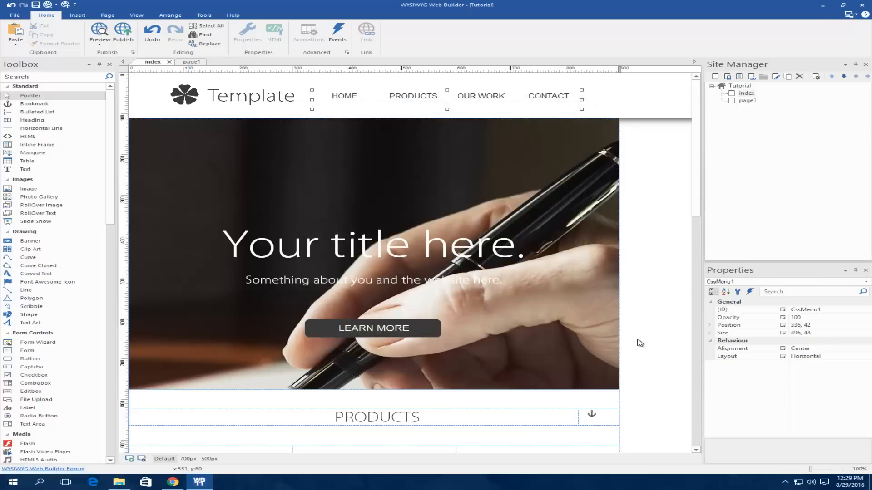
Step: Check the ID of the bookmark beside the CONTACT heading and link the CONTACT menu item to Bookmark3
scroll(645, 341, "down", 10)
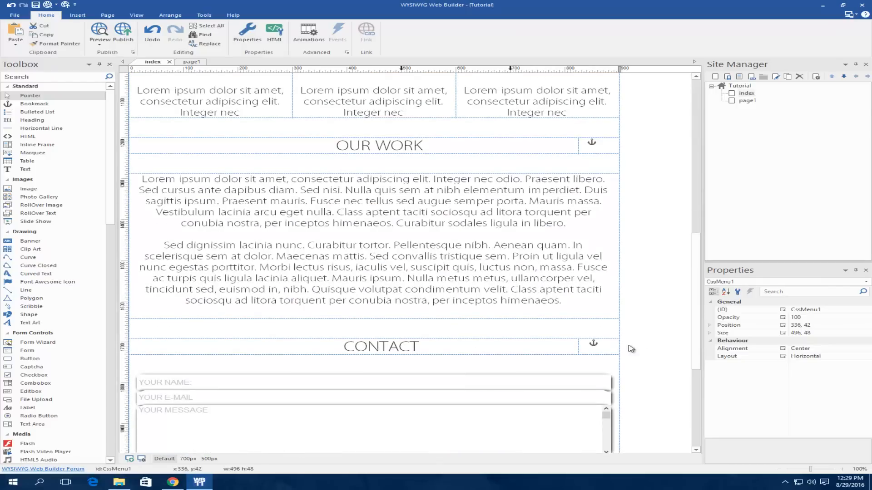
left_click(593, 344)
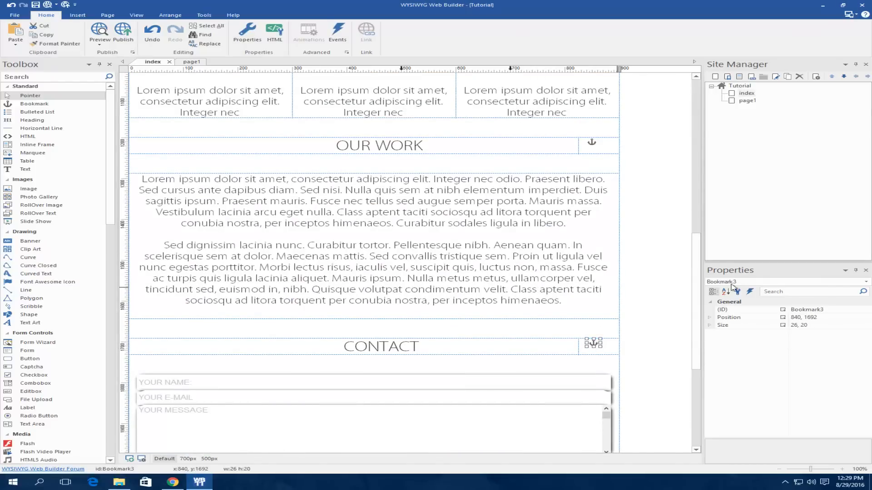
scroll(690, 281, "up", 10)
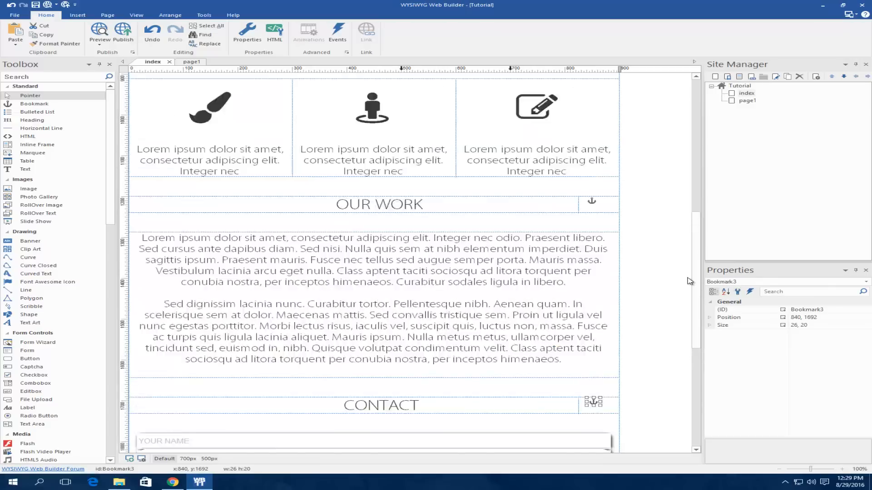
double_click(418, 96)
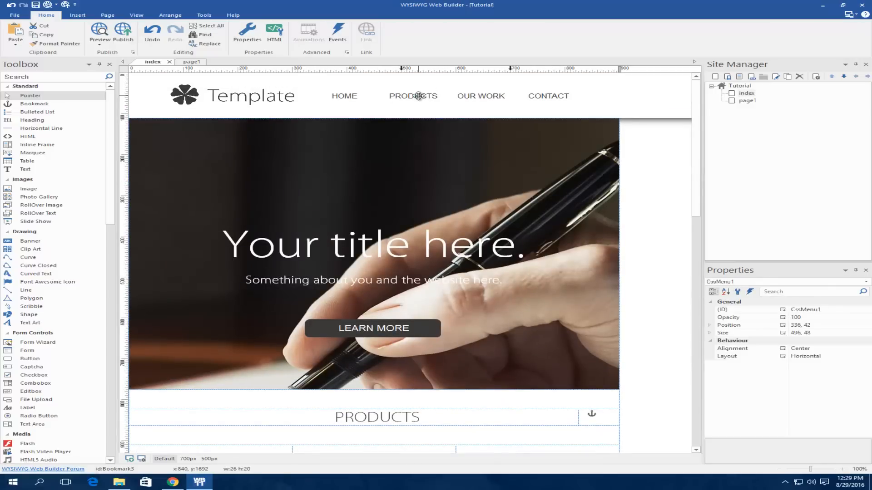
double_click(338, 164)
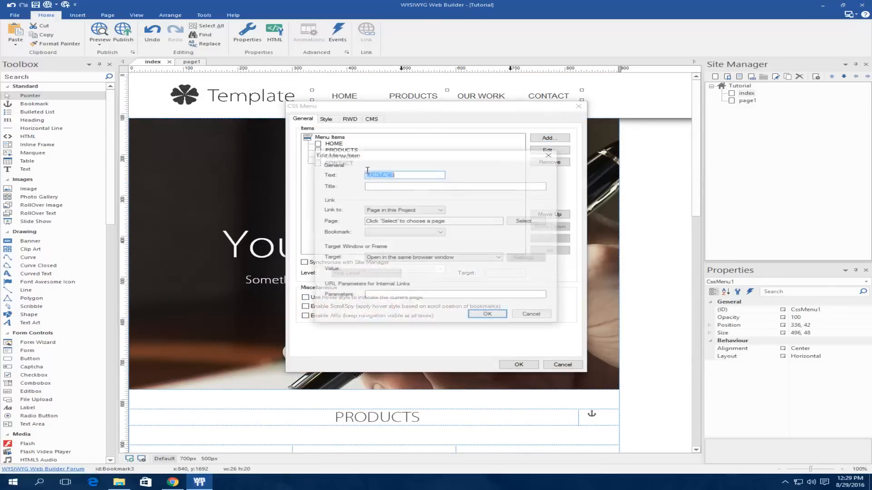
left_click(404, 232)
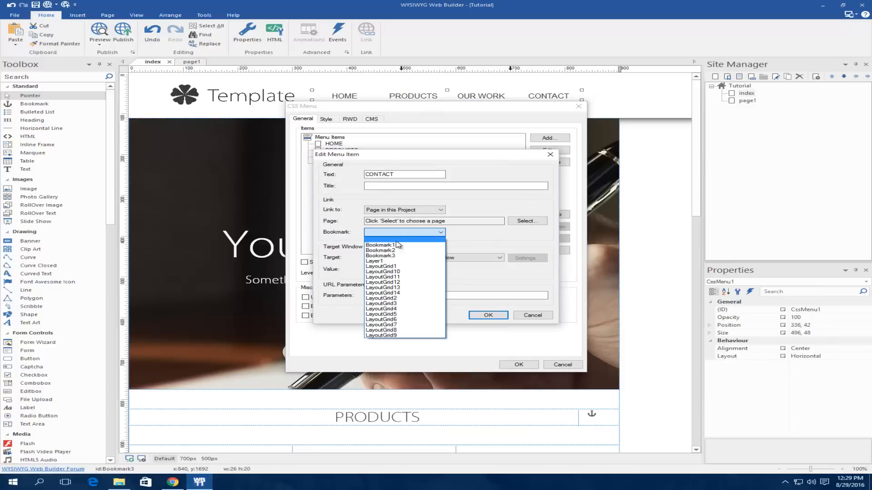
left_click(381, 256)
left_click(488, 315)
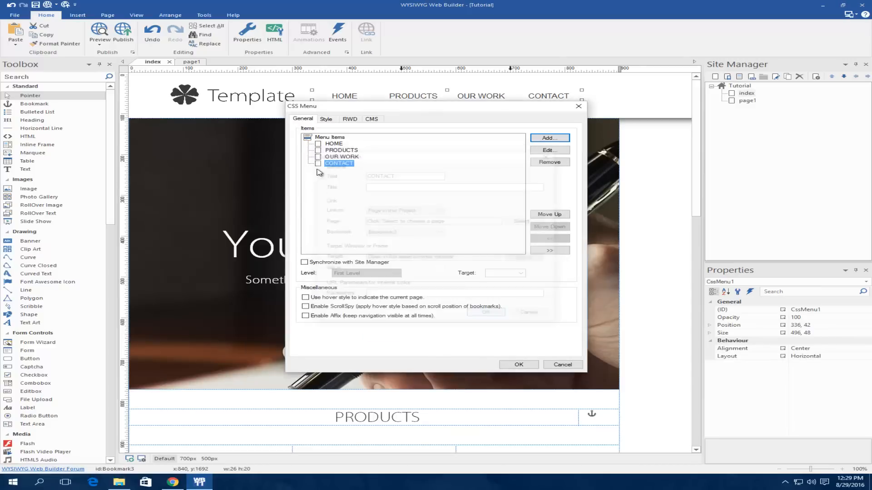
Step: Change the OUR WORK menu item's bookmark link to Bookmark2
double_click(342, 156)
left_click(408, 232)
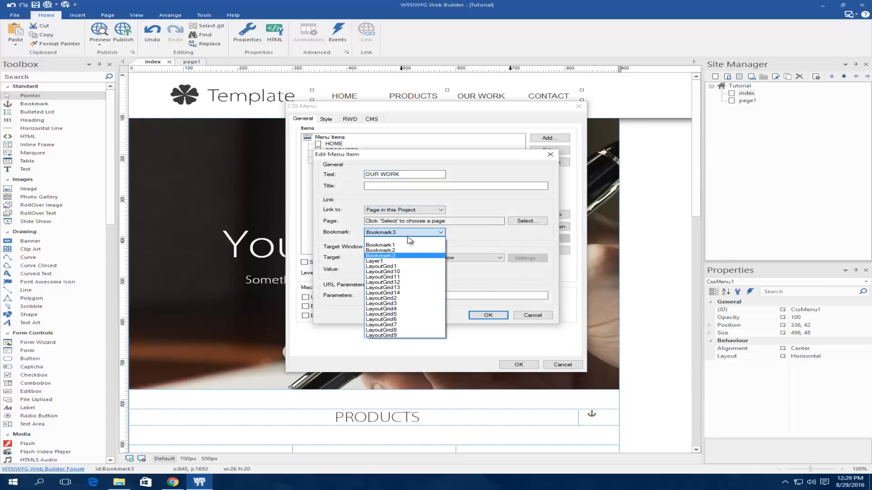
left_click(409, 256)
left_click(488, 315)
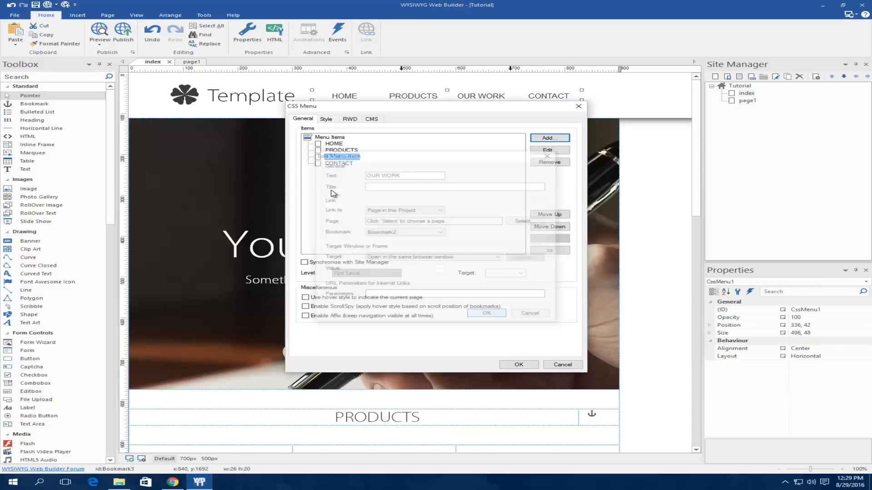
Step: Check the PRODUCTS menu item's bookmark link without changing it and apply the menu's link settings
left_click(332, 151)
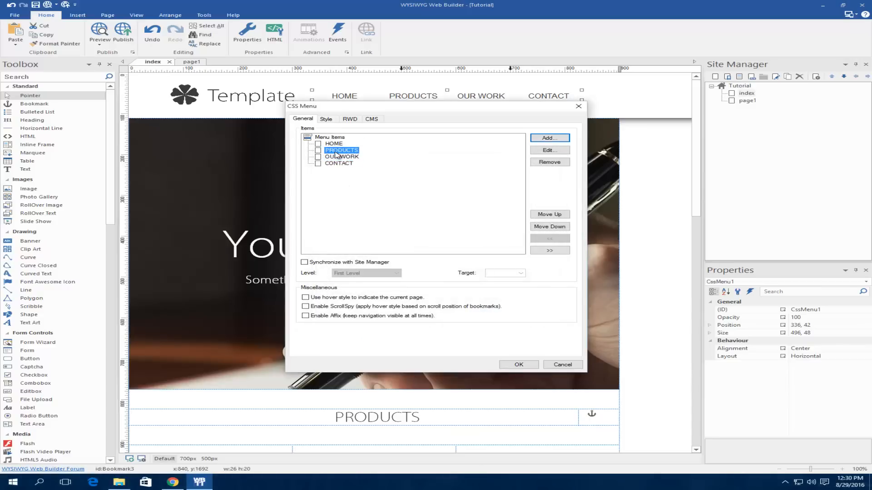
double_click(342, 150)
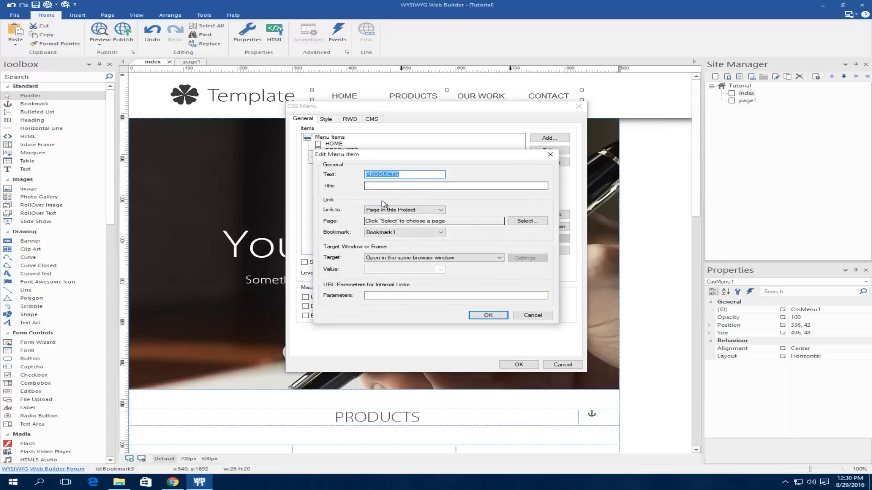
left_click(550, 155)
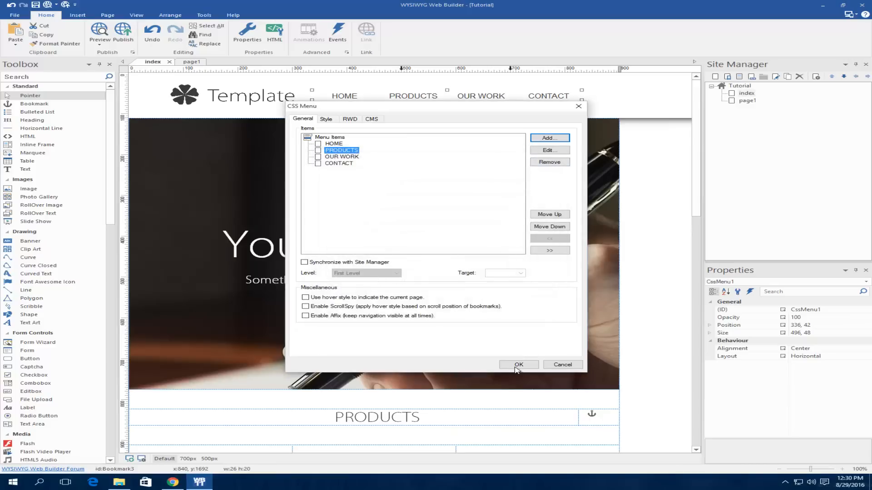
left_click(518, 364)
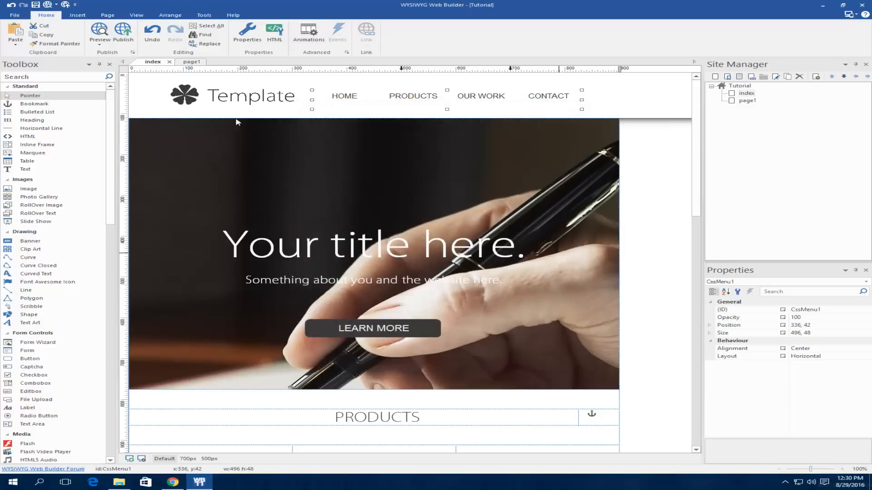
Step: Preview the page in the browser, test the PRODUCTS and OUR WORK menu links, and return to the editor
left_click(50, 6)
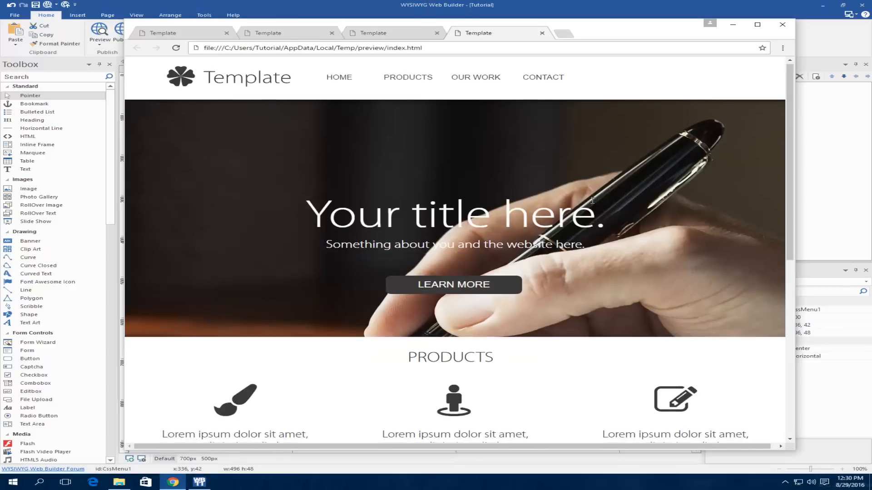
scroll(585, 154, "down", 5)
scroll(533, 186, "up", 2)
scroll(533, 186, "up", 3)
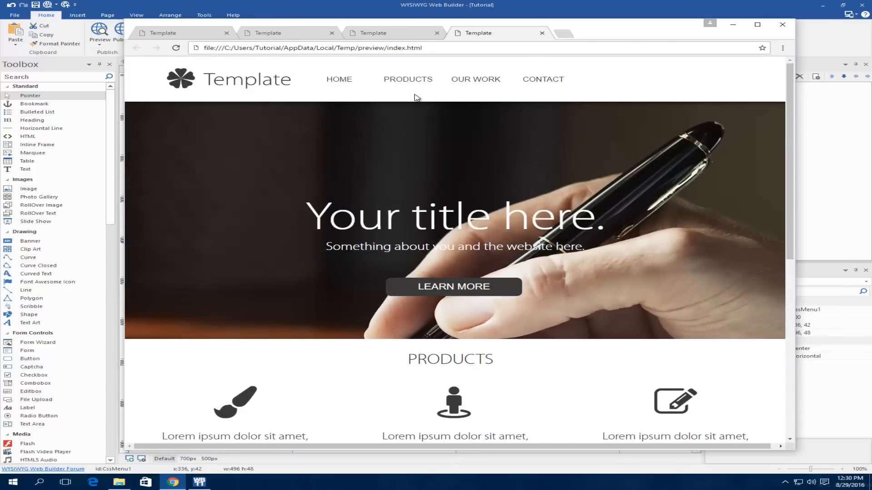
left_click(410, 79)
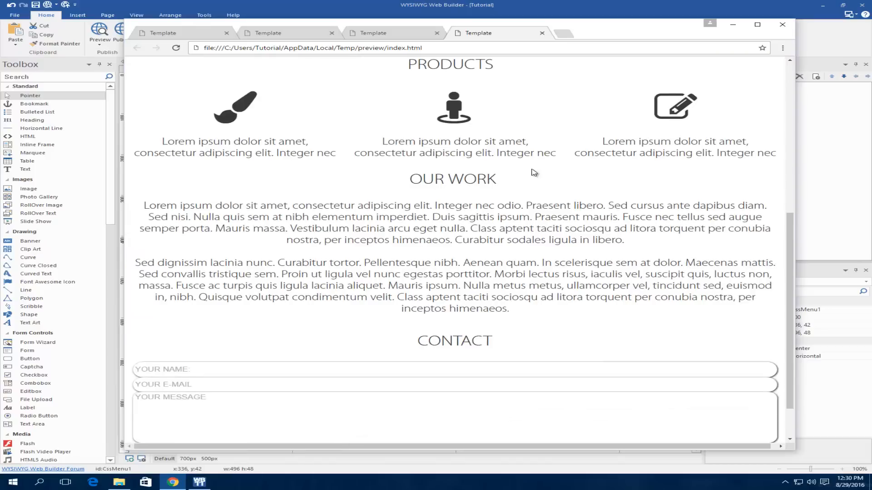
scroll(534, 173, "up", 6)
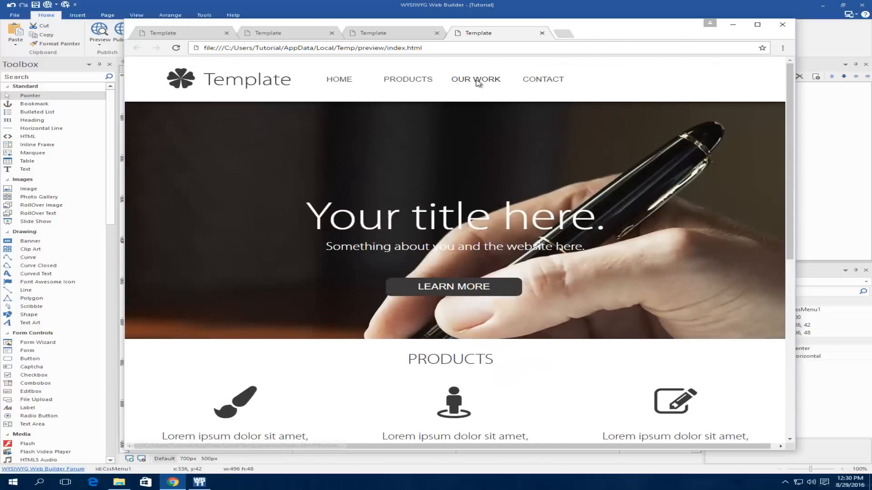
left_click(477, 80)
scroll(482, 109, "up", 5)
scroll(485, 122, "up", 2)
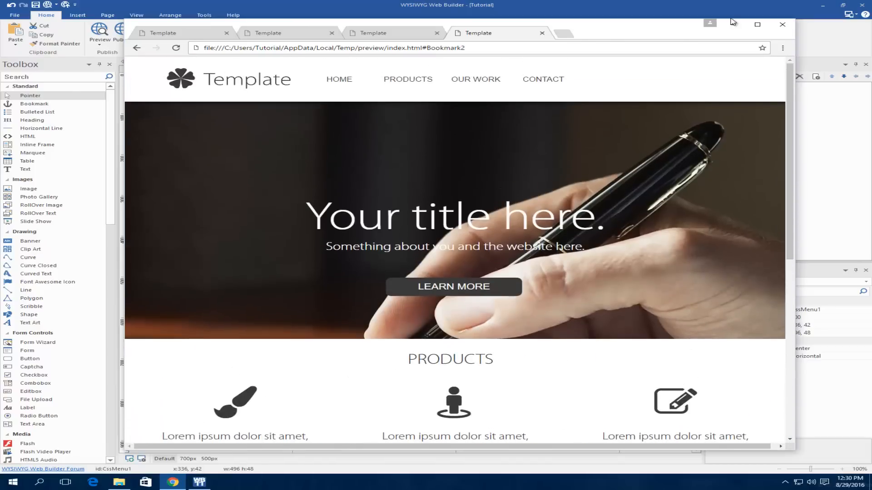
left_click(732, 24)
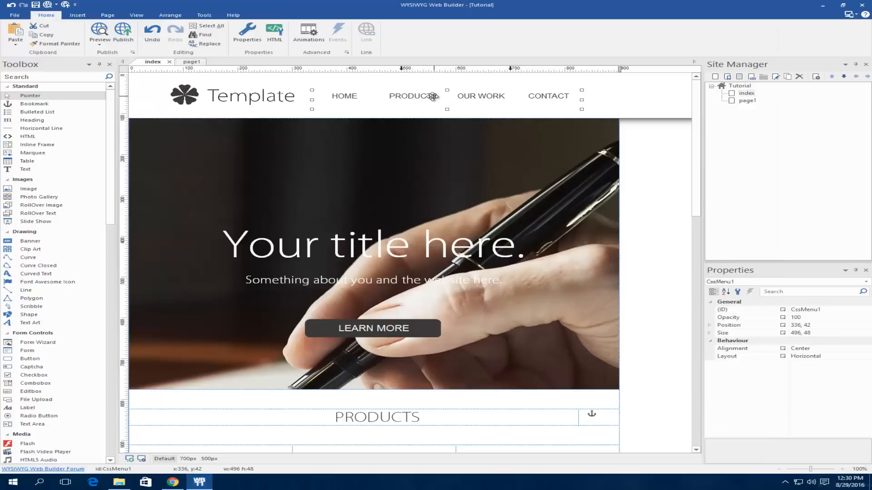
Step: Check which bookmark the PRODUCTS menu item links to and close the menu settings without changes
double_click(434, 100)
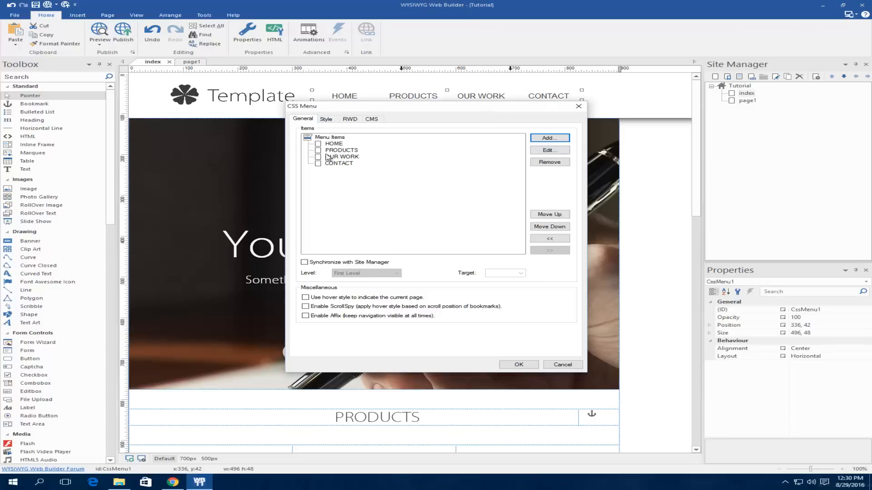
double_click(338, 150)
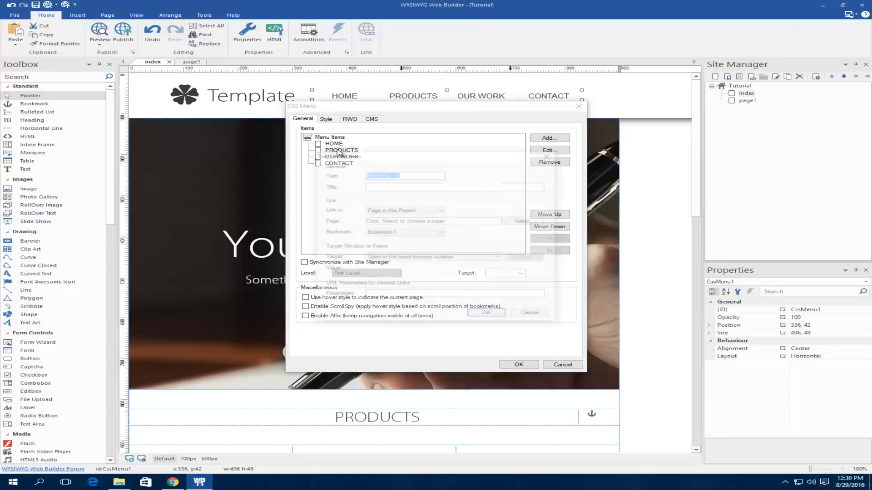
left_click(390, 233)
left_click(388, 233)
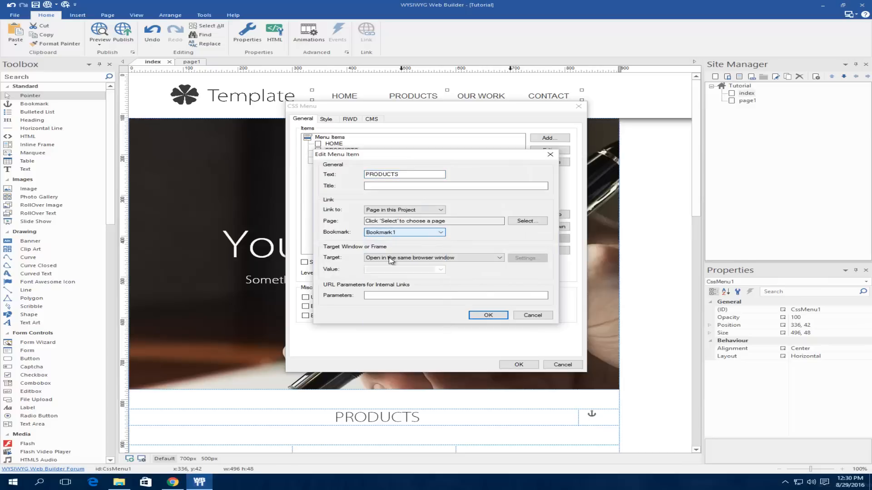
left_click(548, 158)
left_click(578, 106)
Step: Check the smooth-scrolling settings of the bookmarks beside the OUR WORK and CONTACT headings
scroll(636, 317, "down", 2)
scroll(638, 325, "down", 4)
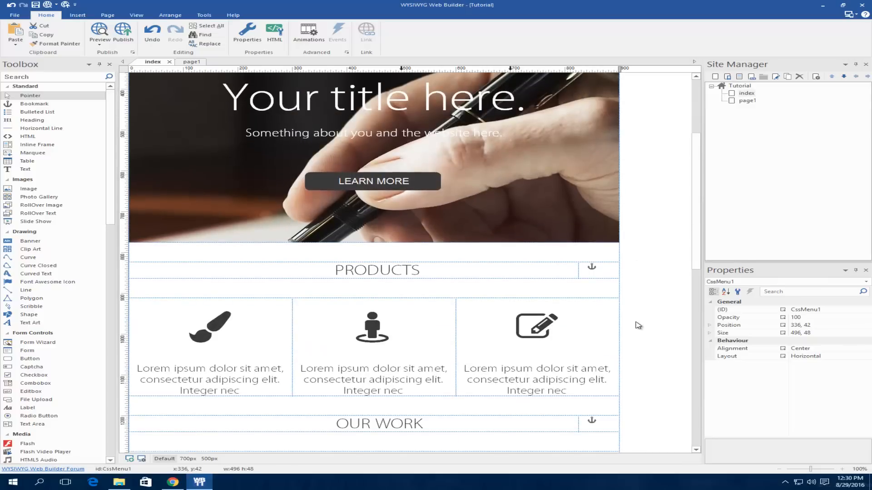
double_click(592, 334)
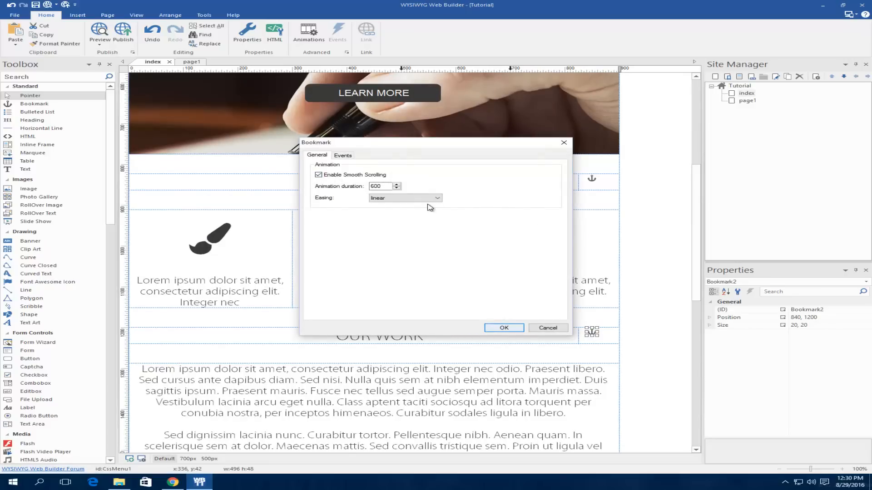
left_click(399, 199)
left_click(399, 201)
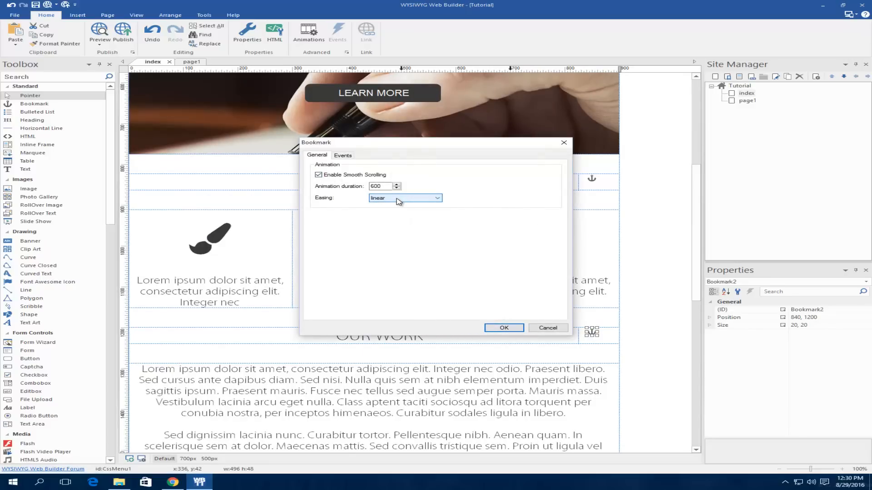
left_click(494, 327)
scroll(621, 336, "down", 3)
left_click(594, 387)
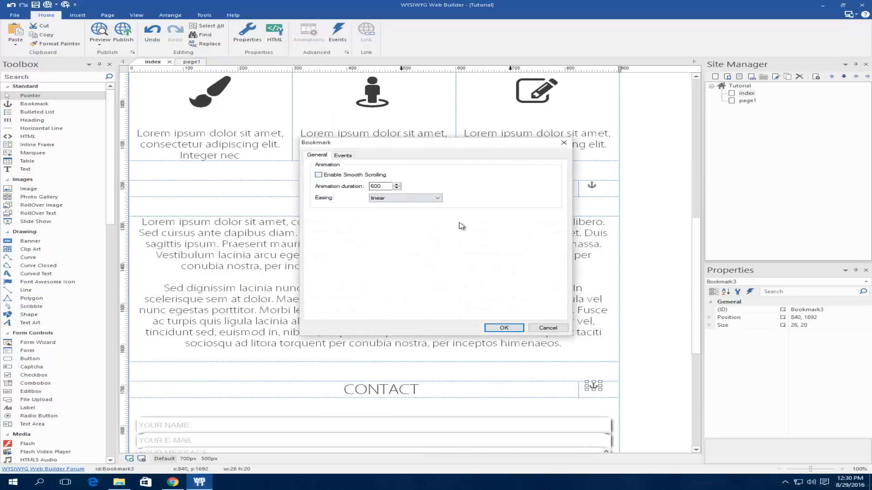
left_click(504, 327)
Step: Preview the page in the browser and close surplus older preview tabs
scroll(454, 295, "down", 3)
scroll(362, 258, "up", 8)
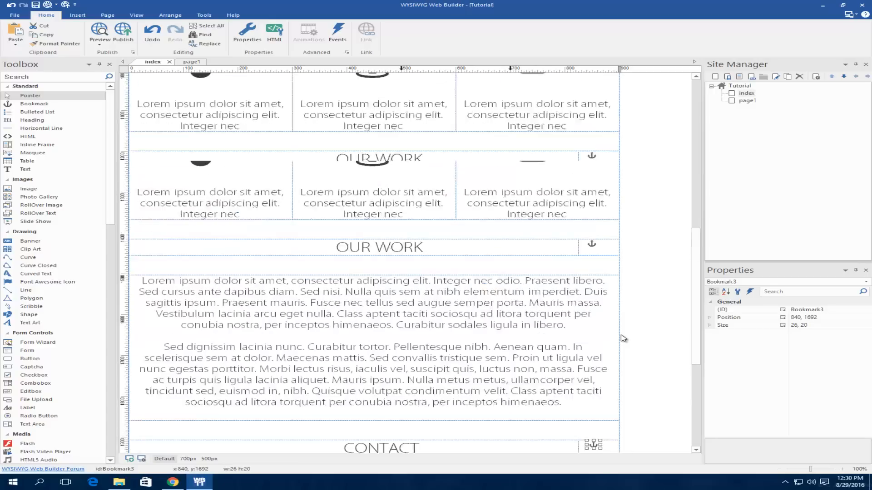
scroll(361, 258, "up", 3)
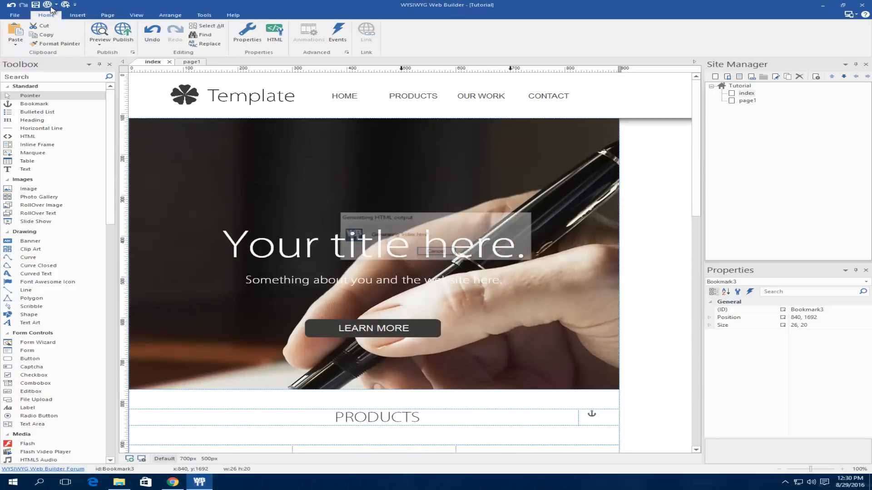
left_click(48, 5)
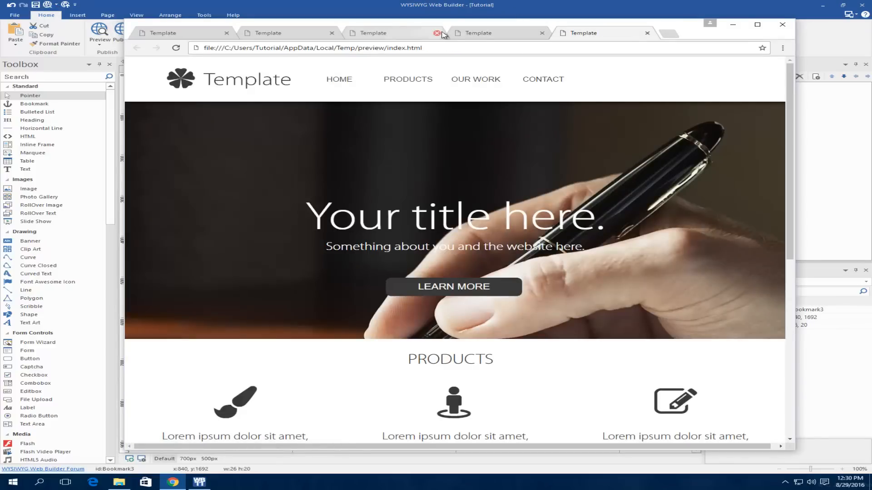
left_click(437, 33)
left_click(332, 33)
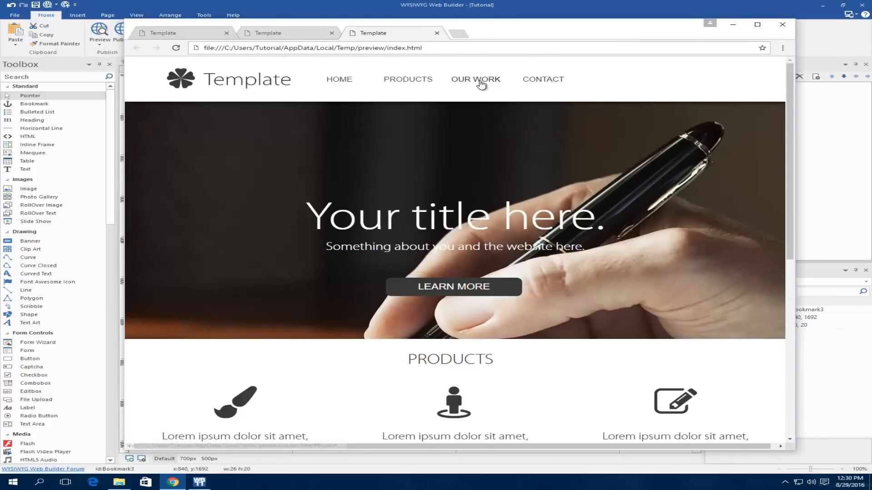
Step: Test the OUR WORK menu link, look through the previewed page, and return to the editor
left_click(477, 81)
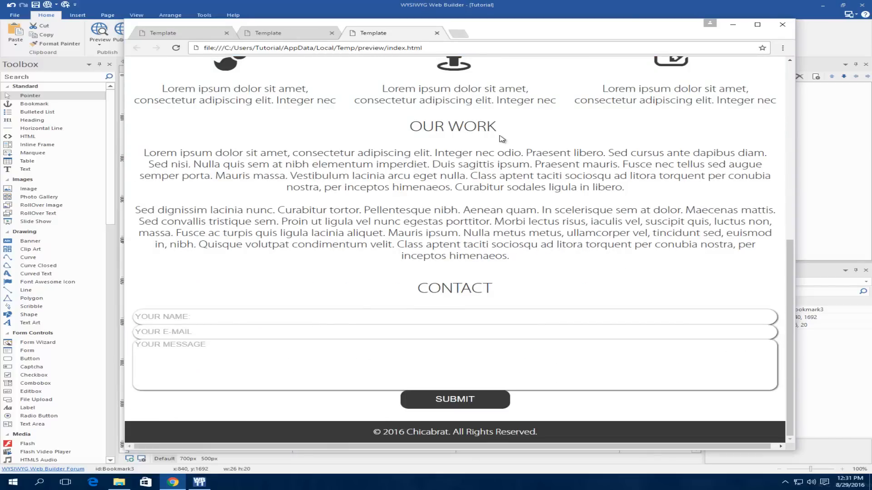
scroll(530, 163, "up", 8)
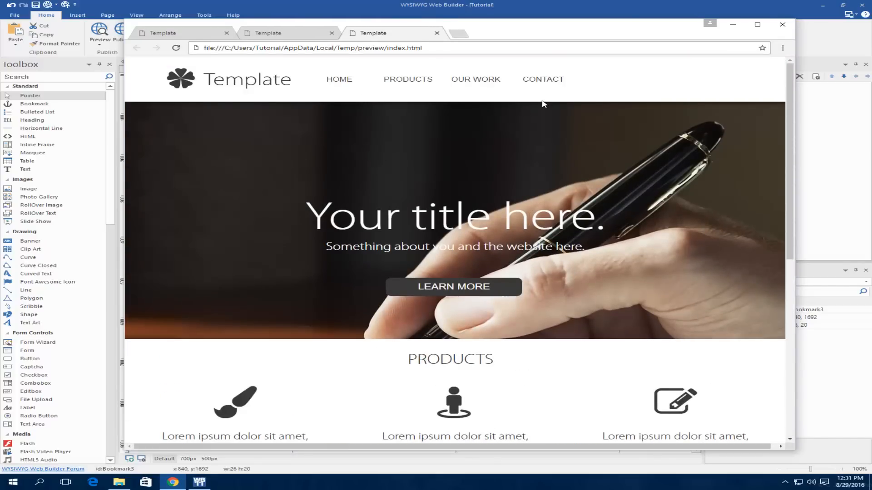
scroll(563, 120, "down", 4)
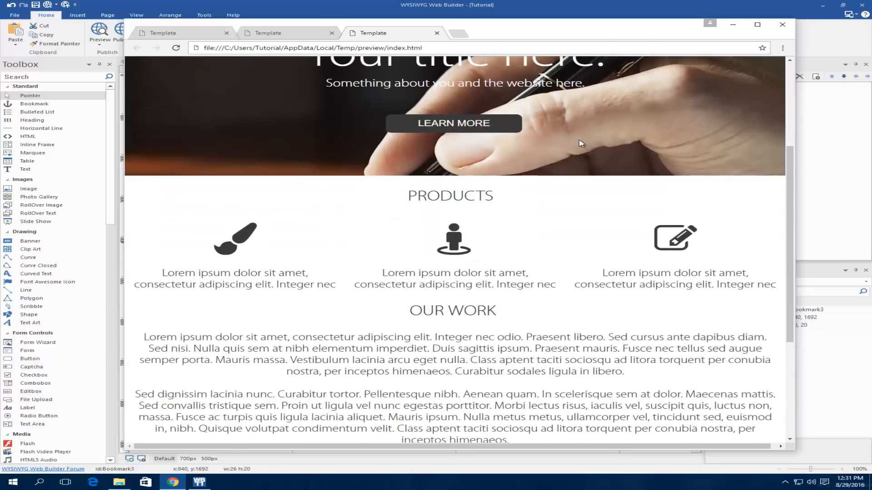
scroll(580, 143, "down", 3)
scroll(577, 148, "up", 7)
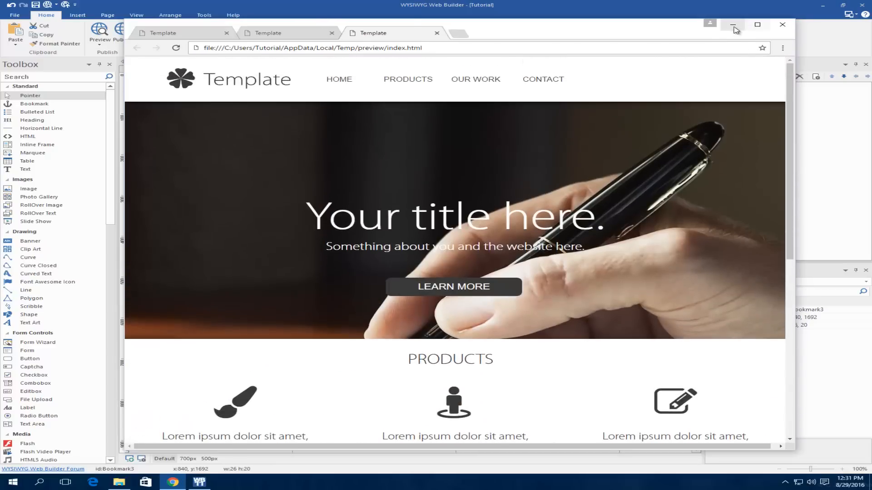
left_click(733, 26)
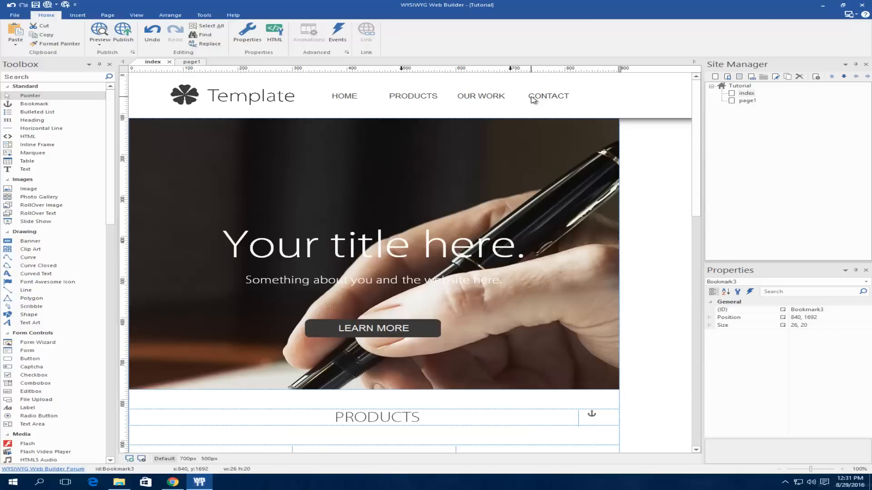
Step: Link the HOME menu item to the index page of this project and apply the menu settings
double_click(349, 98)
double_click(334, 145)
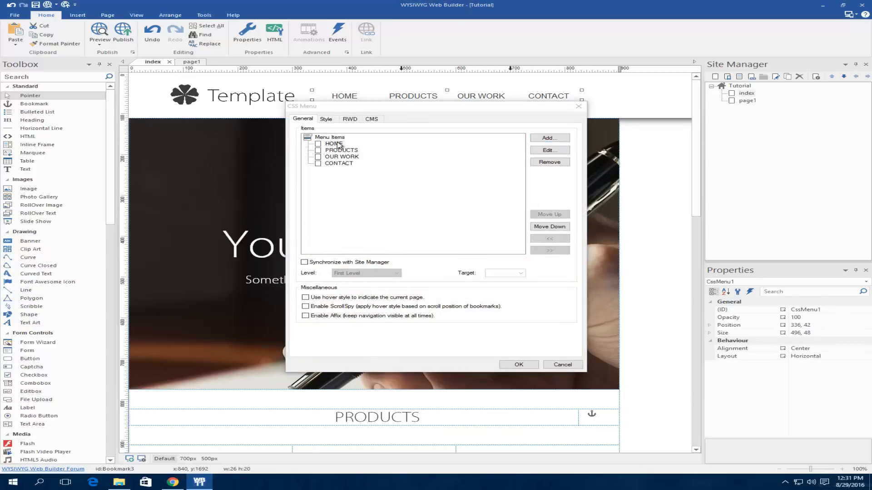
left_click(527, 221)
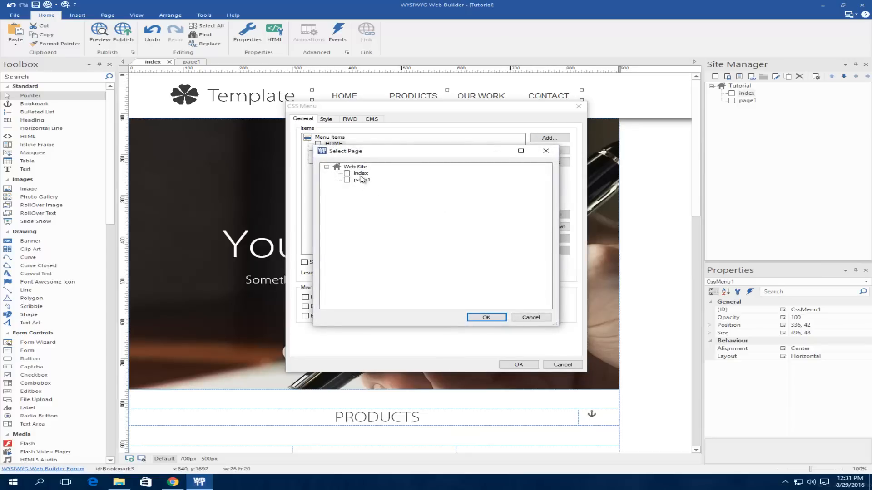
double_click(360, 177)
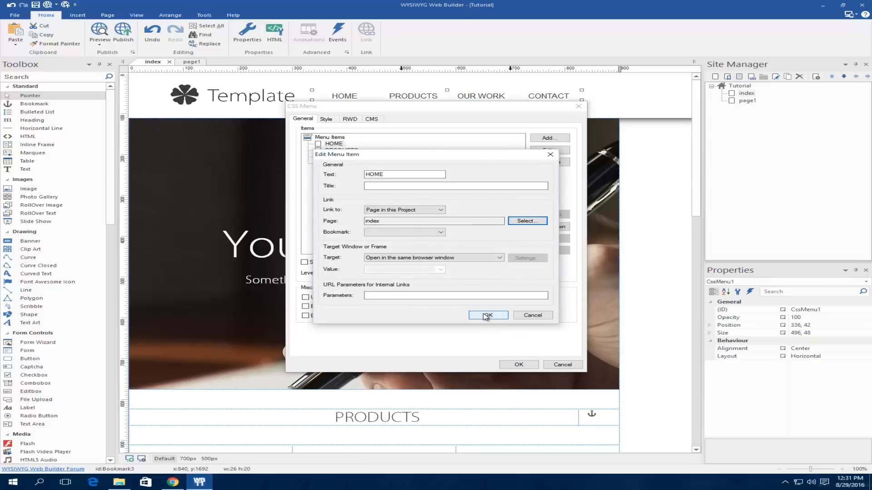
left_click(486, 315)
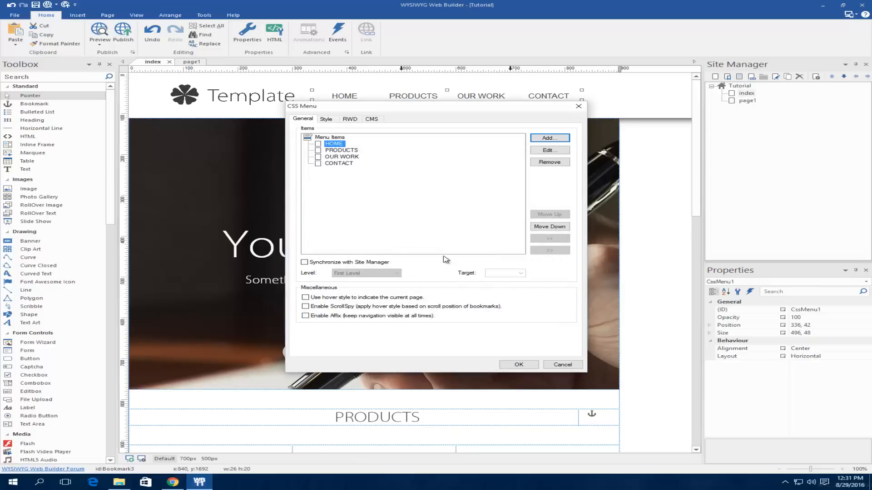
left_click(518, 366)
Step: Link the Template logo image to the index page of this project, then deselect it
double_click(248, 97)
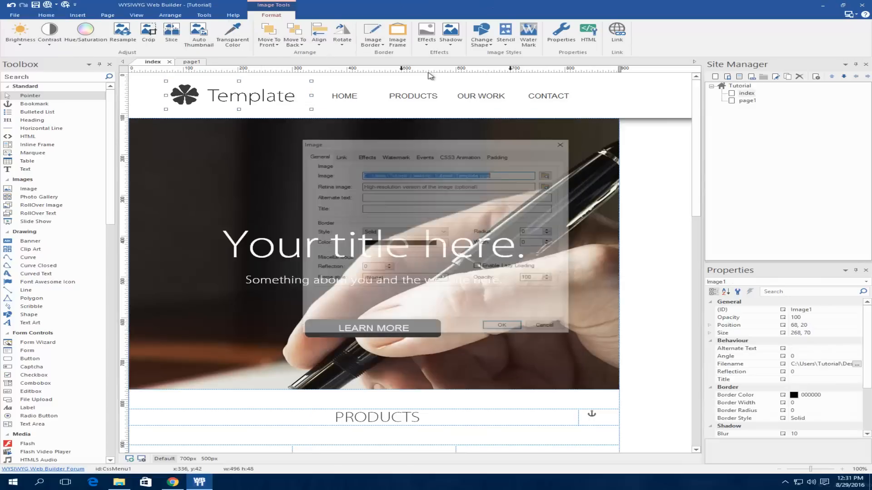
left_click(339, 155)
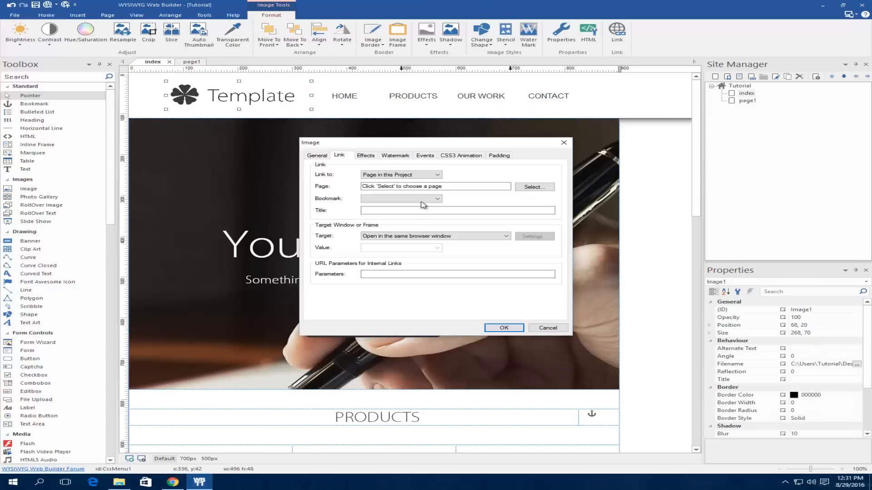
left_click(401, 175)
left_click(391, 186)
left_click(388, 175)
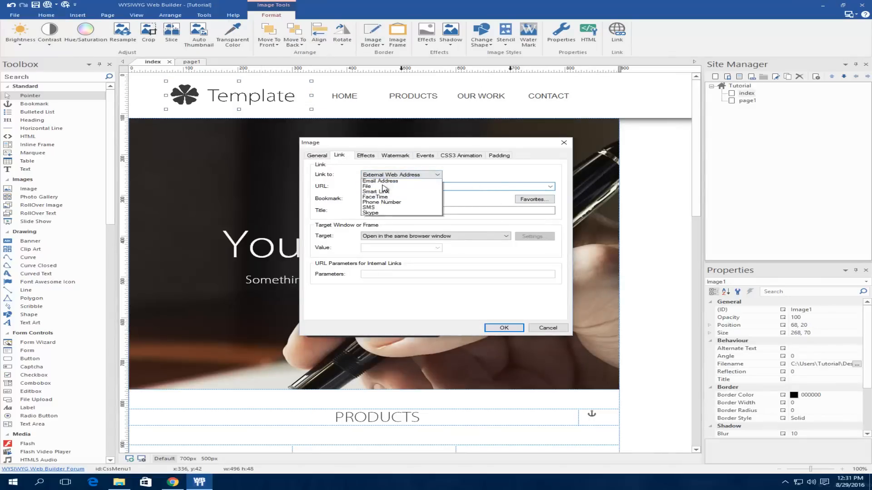
left_click(409, 186)
left_click(534, 187)
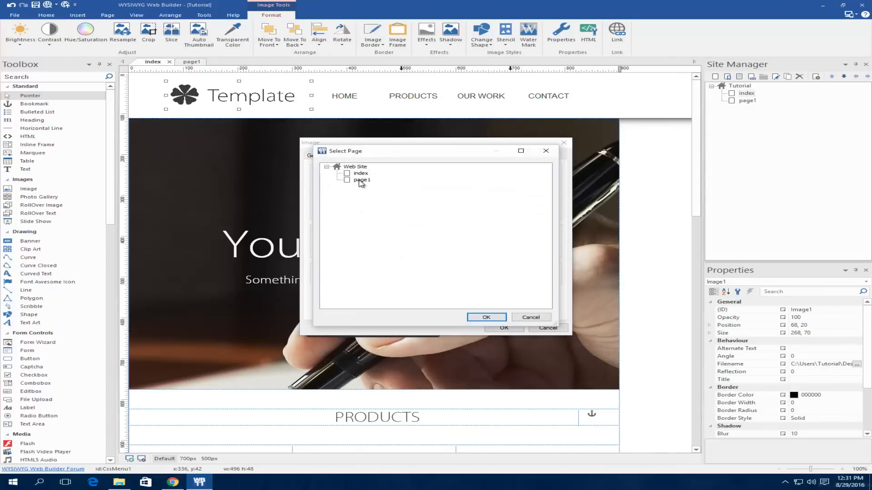
double_click(359, 174)
left_click(503, 328)
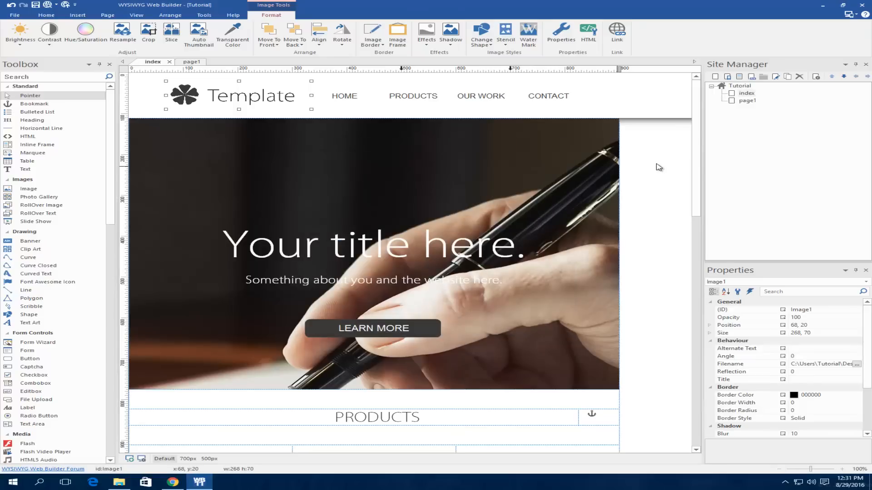
left_click(657, 166)
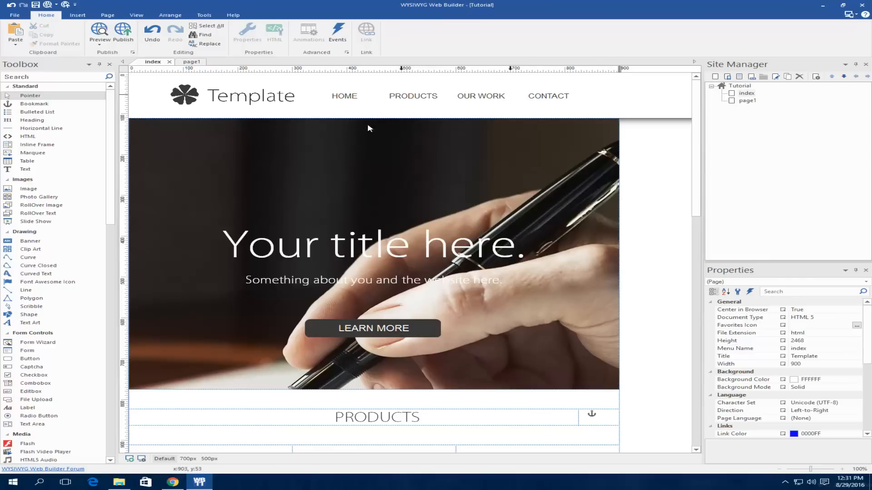
Step: Insert a bookmark and place it in the page header just past the CONTACT menu item
left_click(36, 105)
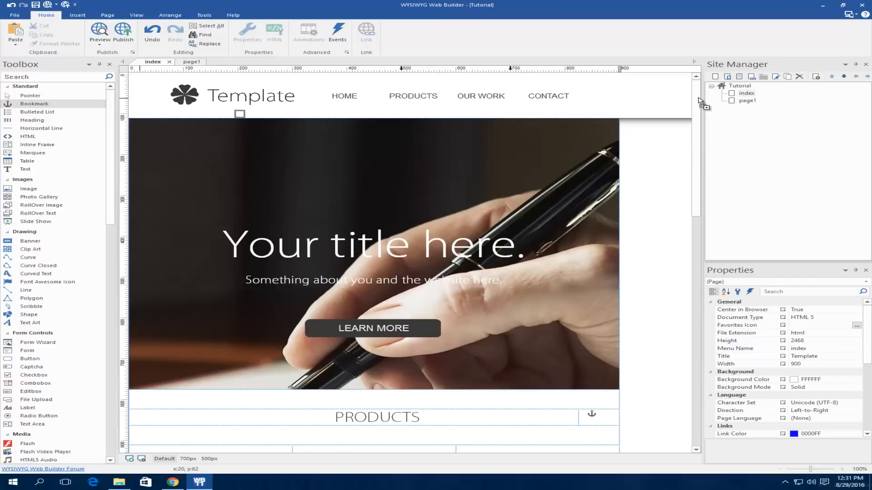
left_click(665, 137)
left_click_drag(666, 136, 605, 98)
Step: Set the HOME menu item's bookmark link to Bookmark4 and apply the menu settings
double_click(353, 100)
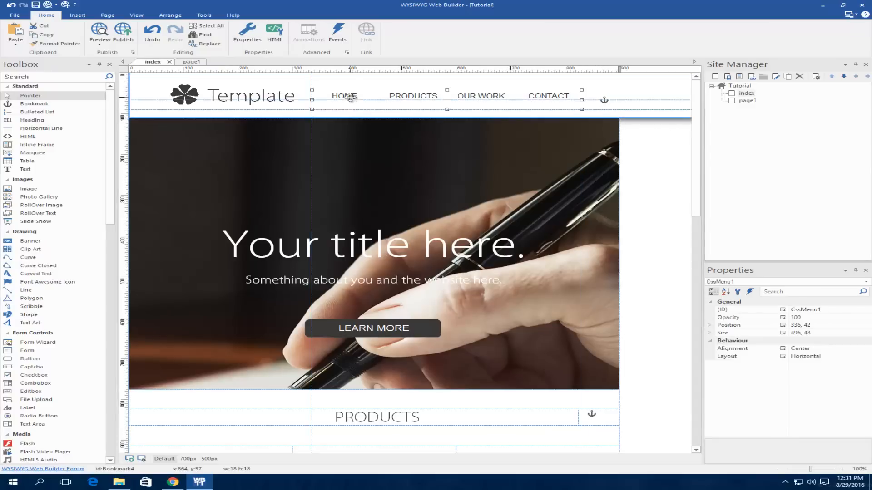
left_click(578, 106)
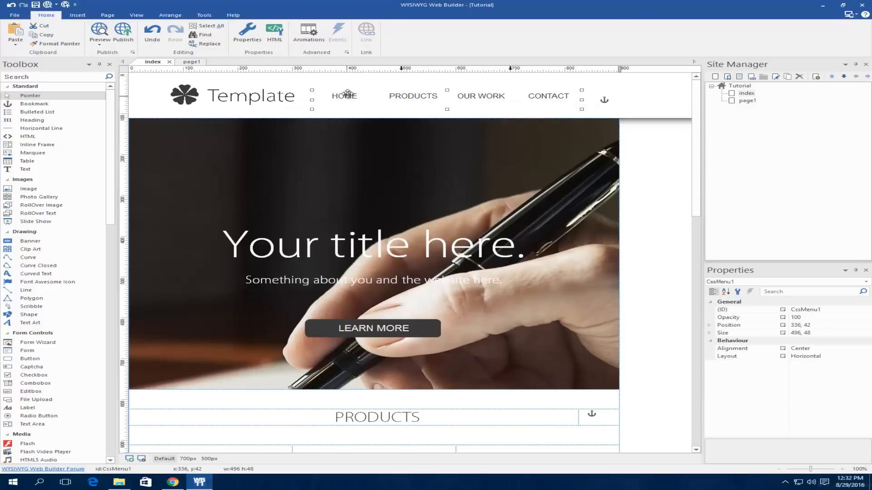
double_click(349, 97)
double_click(334, 144)
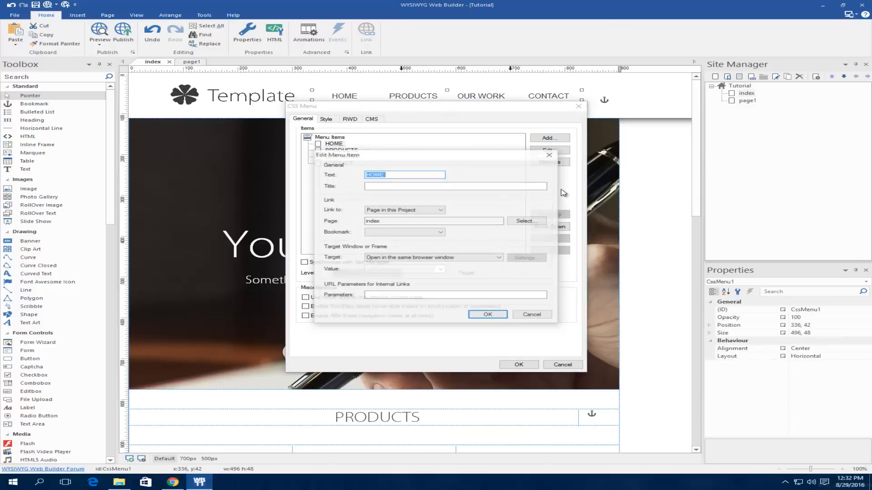
left_click(397, 232)
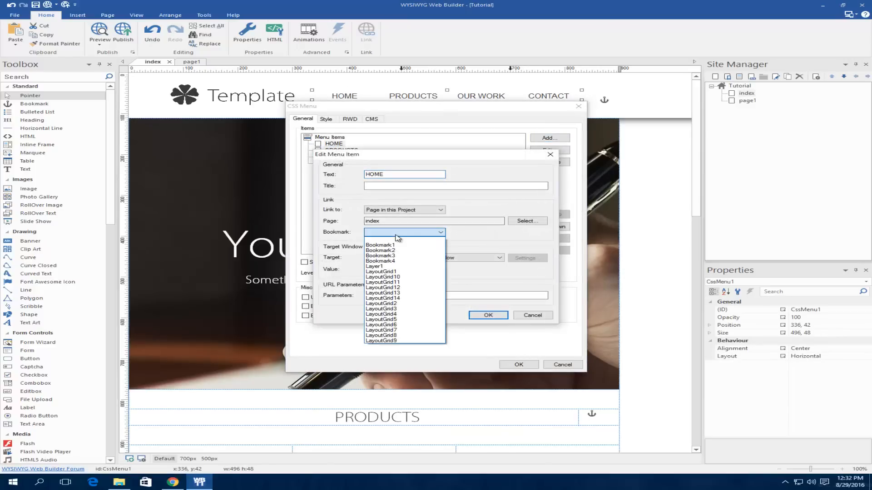
left_click(385, 261)
left_click(488, 315)
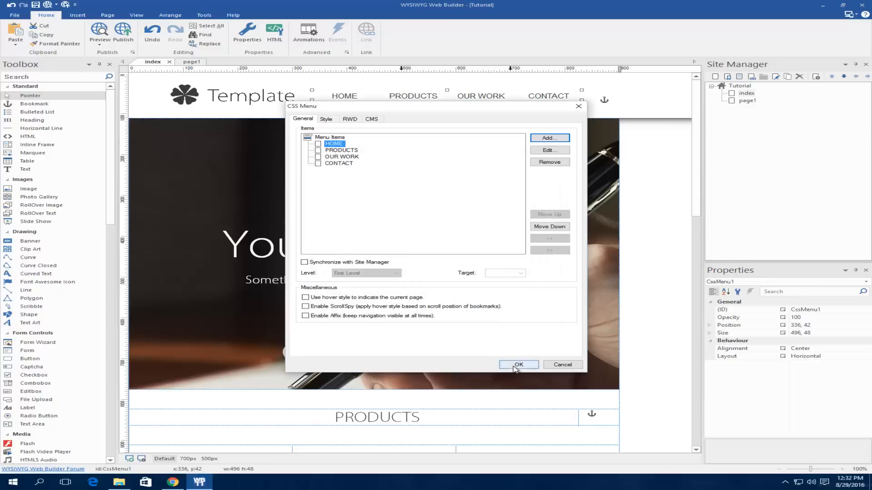
left_click(518, 365)
Step: Preview the page in the browser and switch to the tab with the online template at 563.cu.cc
left_click(633, 168)
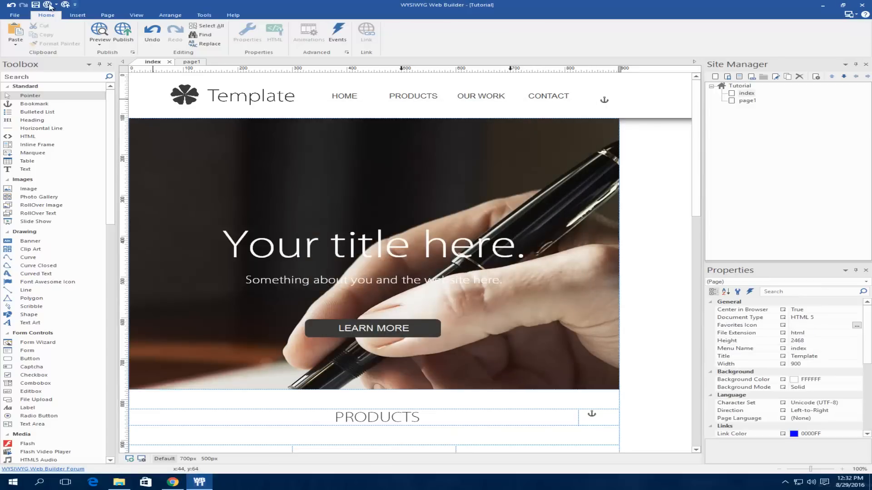
key("F5")
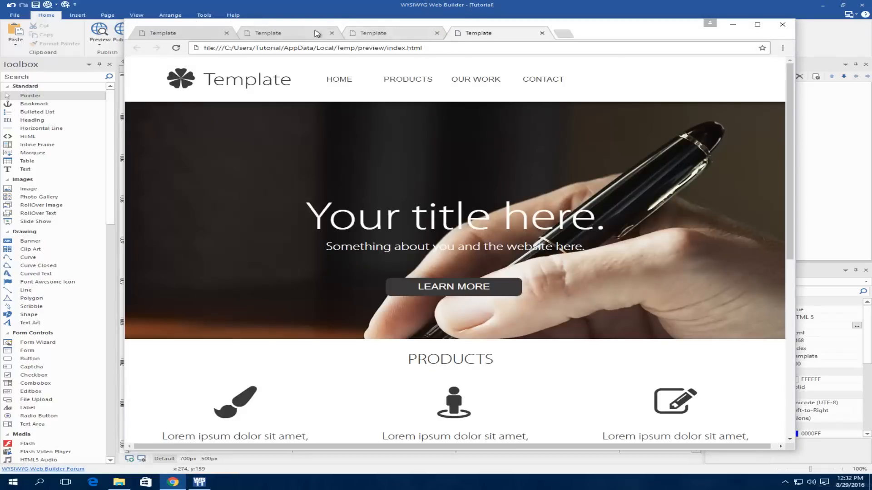
left_click(182, 32)
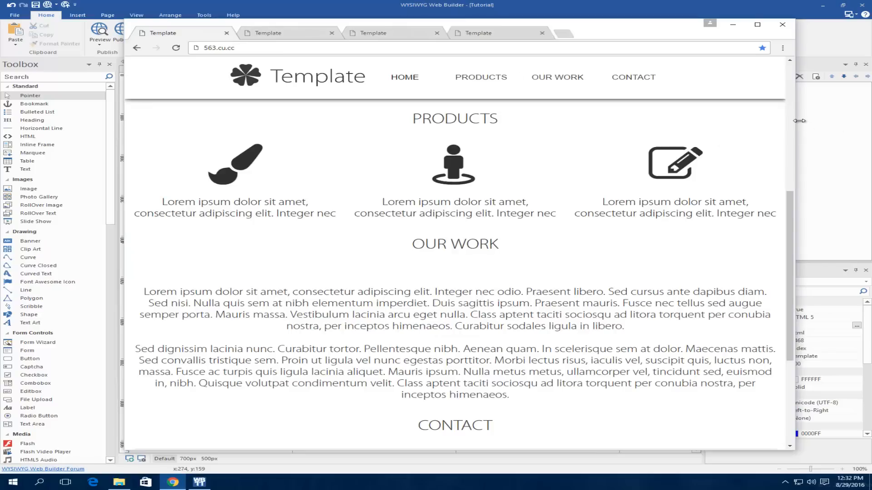
Step: Check how the online template's header responds in a narrower browser window, view the page's beginning, and return to the Web Builder editor
left_click_drag(795, 120, 711, 120)
scroll(710, 171, "up", 1)
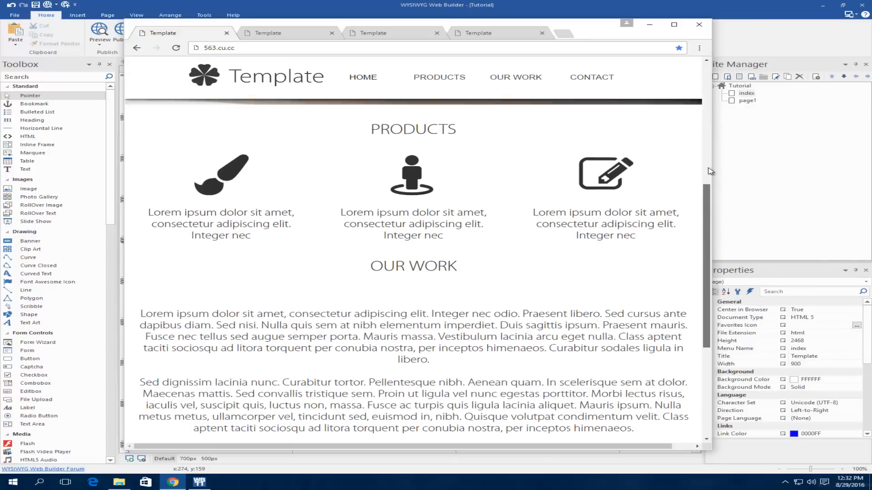
scroll(710, 171, "up", 6)
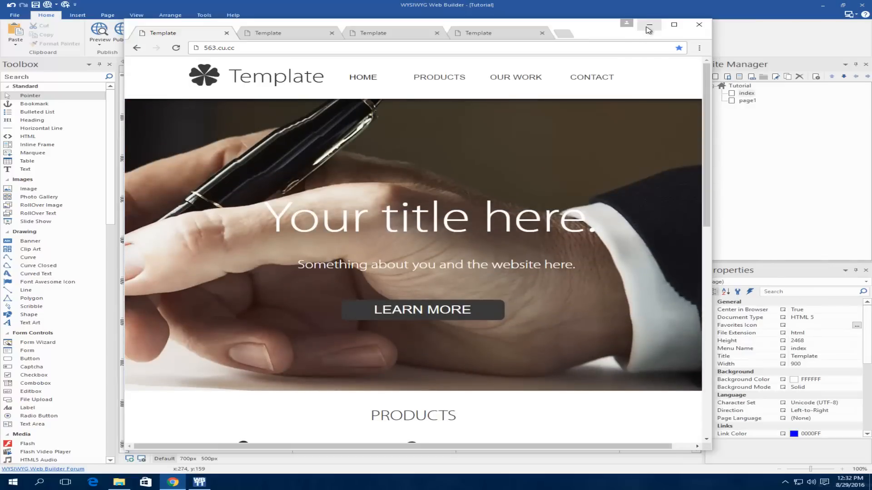
left_click(649, 26)
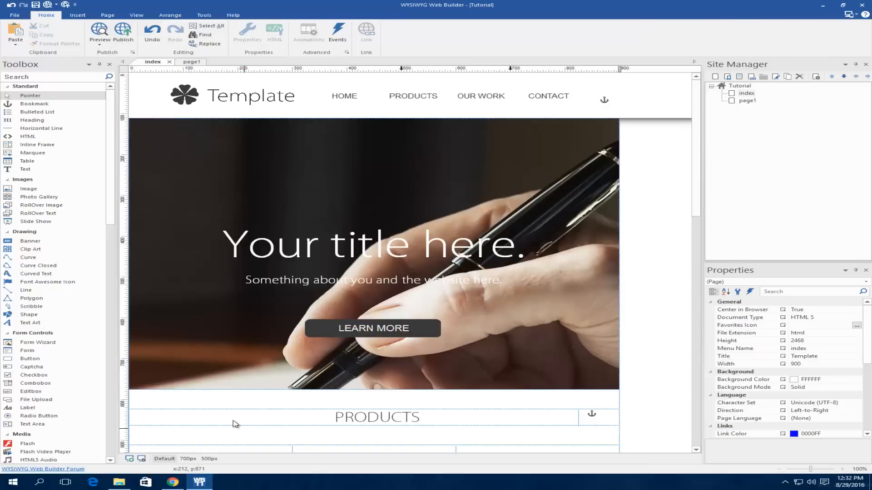
Step: Set the header layer's alignment to Right and apply the layer settings
double_click(302, 113)
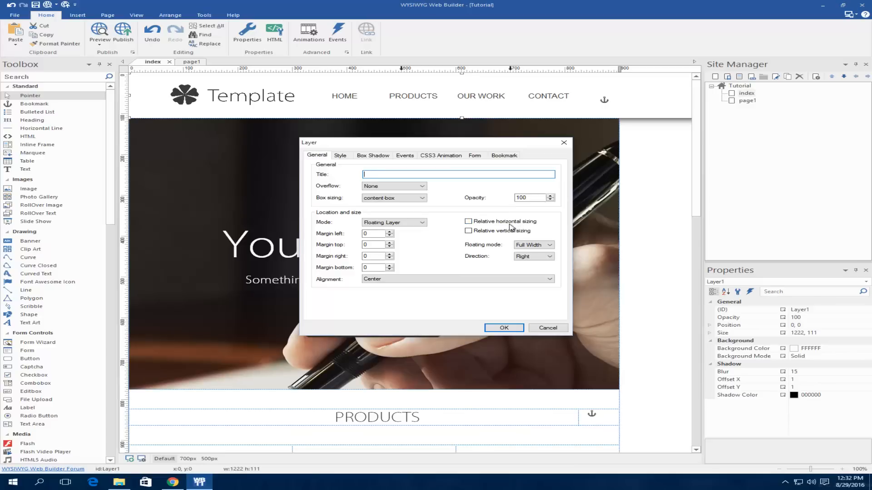
left_click(382, 279)
left_click(384, 290)
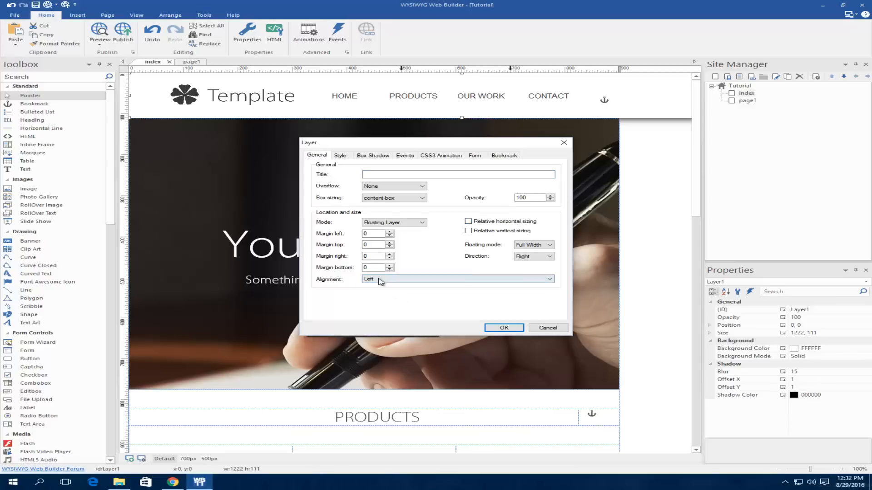
left_click(381, 279)
left_click(384, 301)
left_click(504, 328)
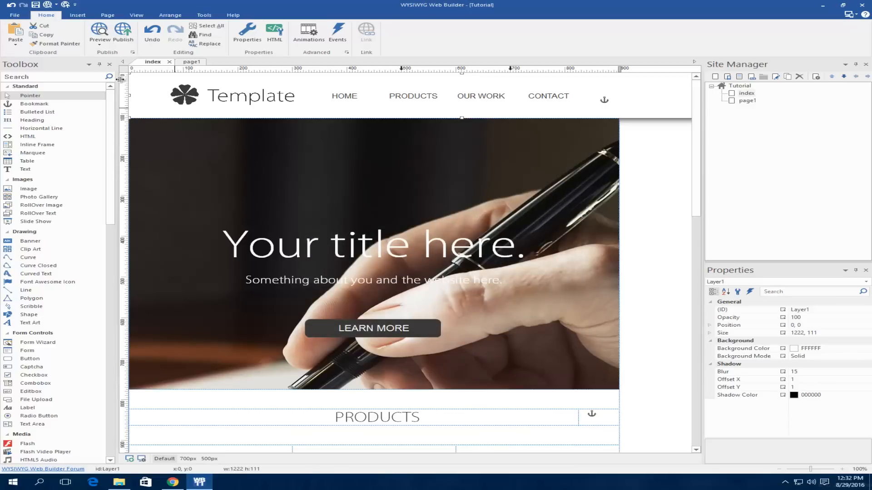
Step: Preview the page in a narrower browser window, close two surplus preview tabs, and return to the Web Builder editor
left_click(49, 5)
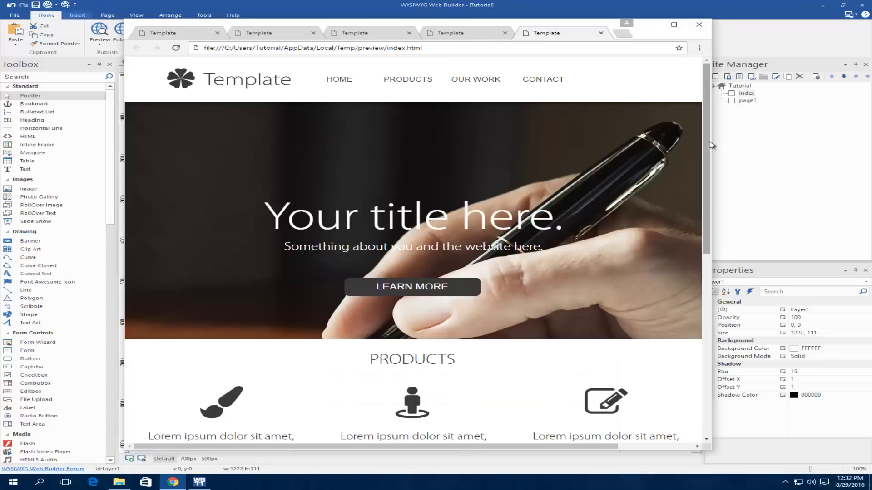
left_click_drag(711, 145, 681, 149)
left_click(485, 32)
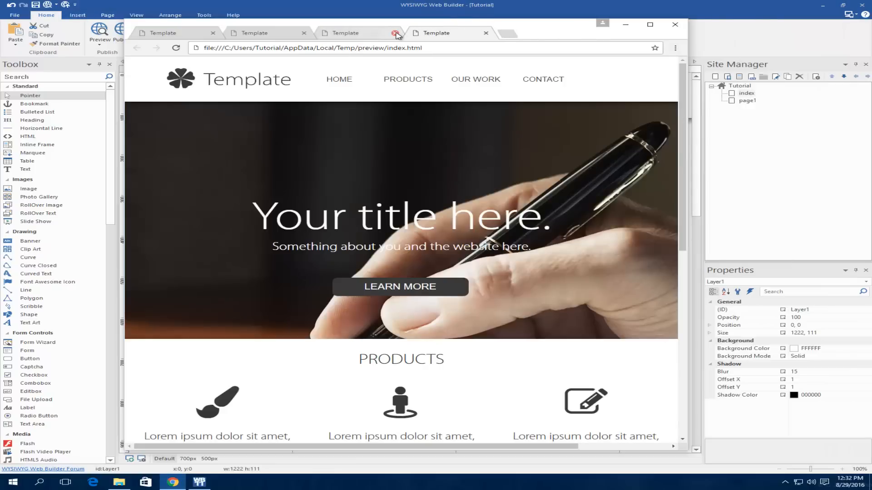
left_click(394, 33)
left_click(625, 24)
Step: Shift the header's logo and menu together to the right, placing the menu at 404, 42, and preview the page
left_click(413, 98)
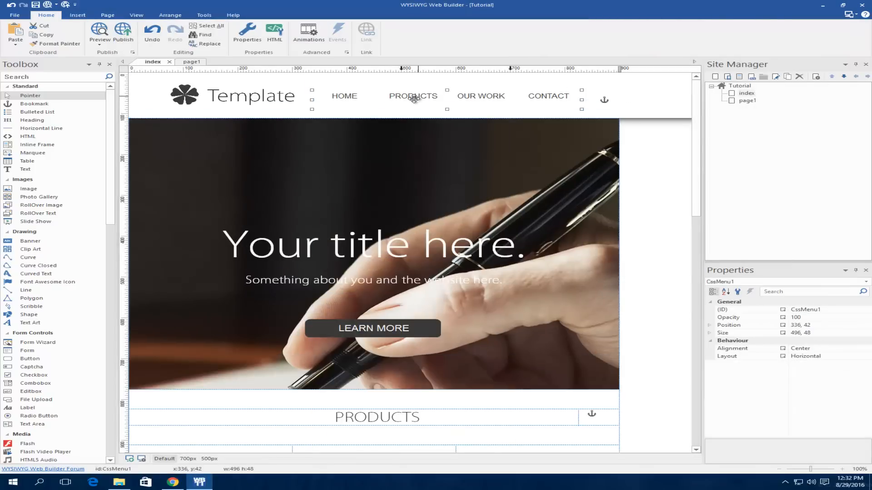
left_click_drag(250, 97, 292, 97)
left_click(49, 6)
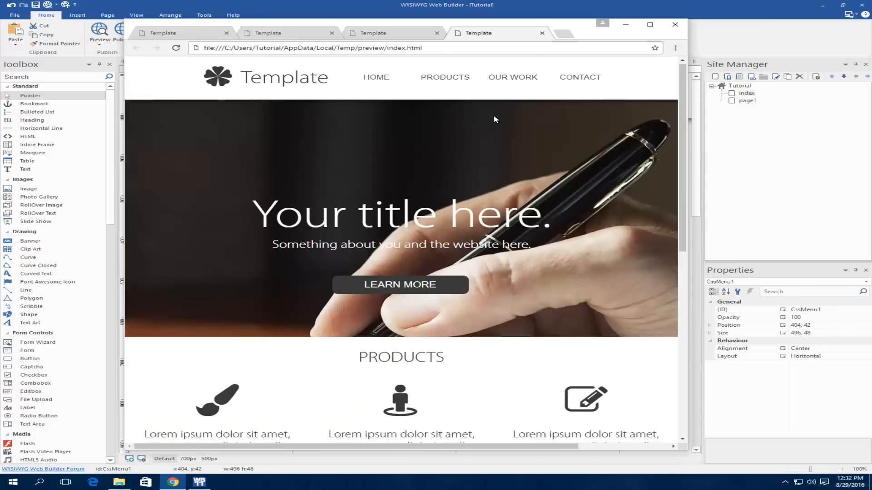
Step: Examine the header while scrolling the preview, close the older preview tabs, and return to the Web Builder editor
scroll(493, 120, "down", 4)
scroll(494, 119, "up", 3)
scroll(495, 120, "up", 2)
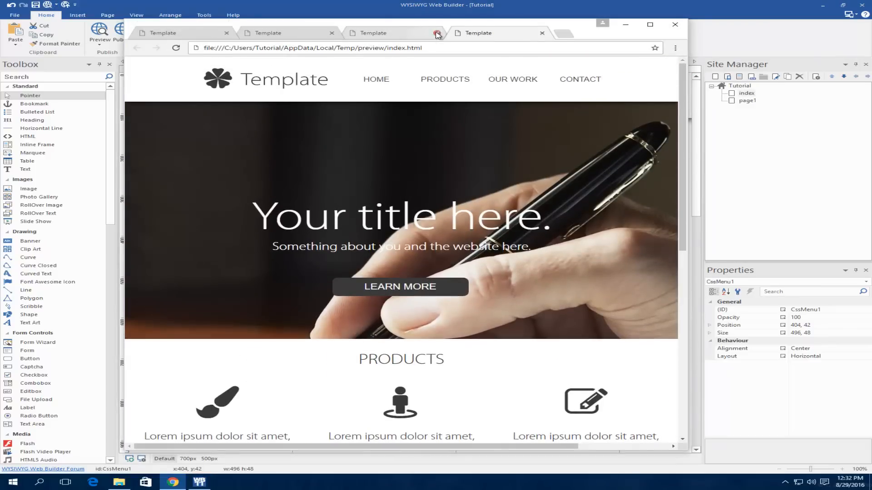
left_click(437, 33)
left_click(436, 34)
left_click(626, 24)
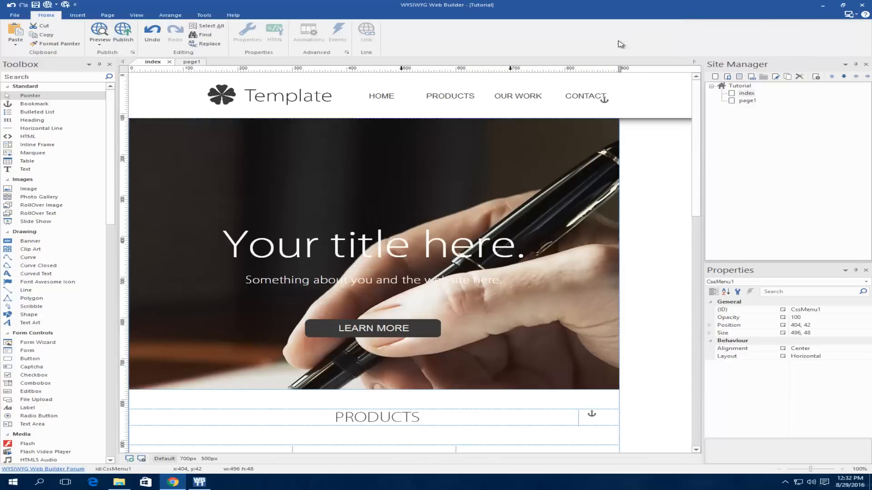
Step: Check the header layer's alignment setting in the default layout
left_click(480, 110)
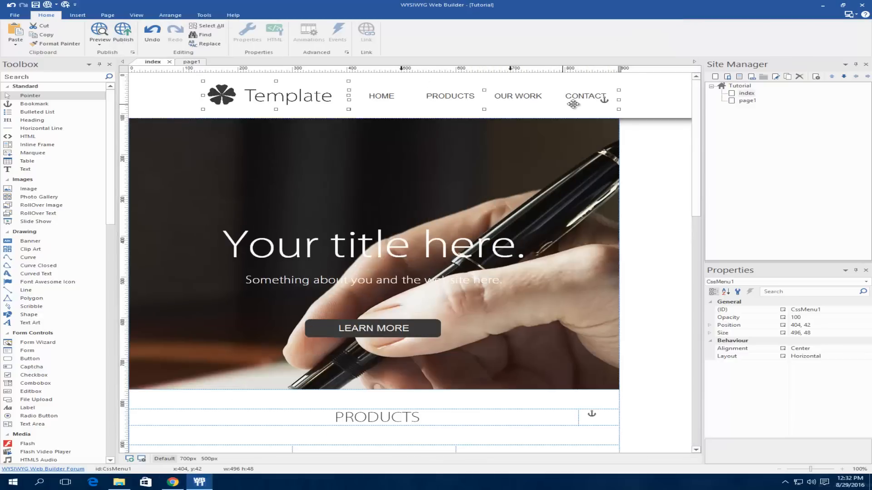
double_click(655, 111)
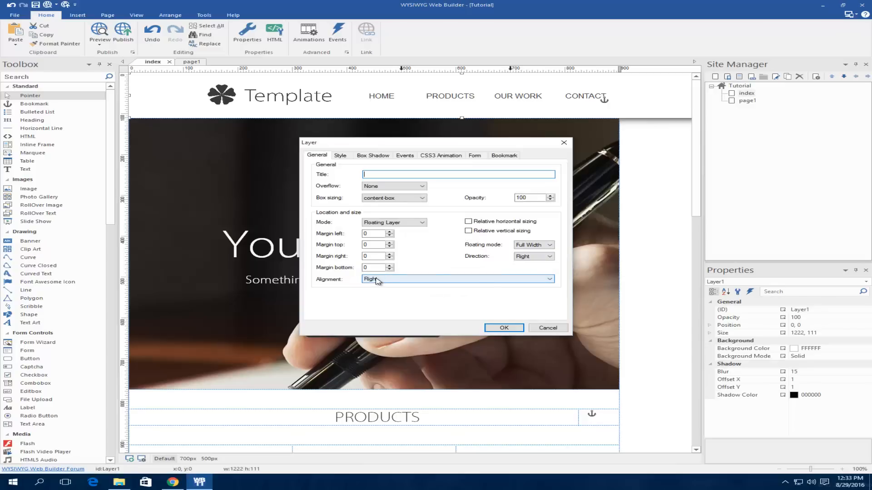
left_click(501, 328)
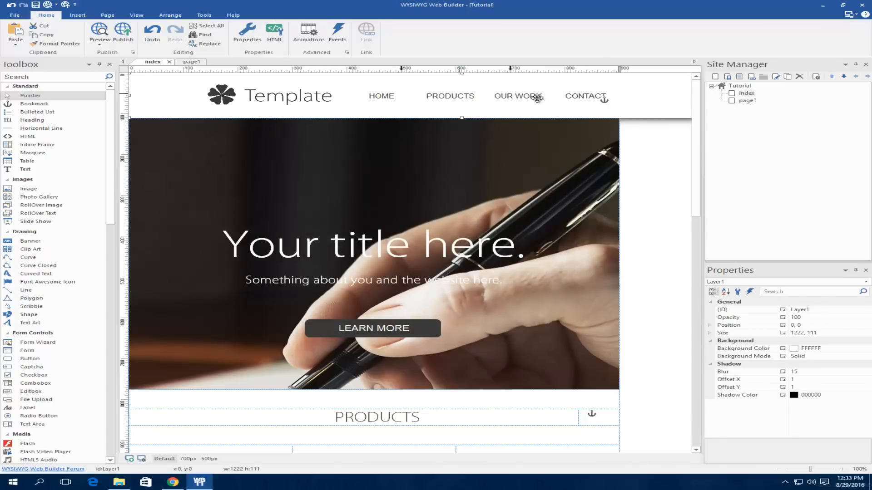
Step: In the 700px breakpoint, shift the logo and menu together to the right and check that the header layer's alignment is Right
left_click(188, 459)
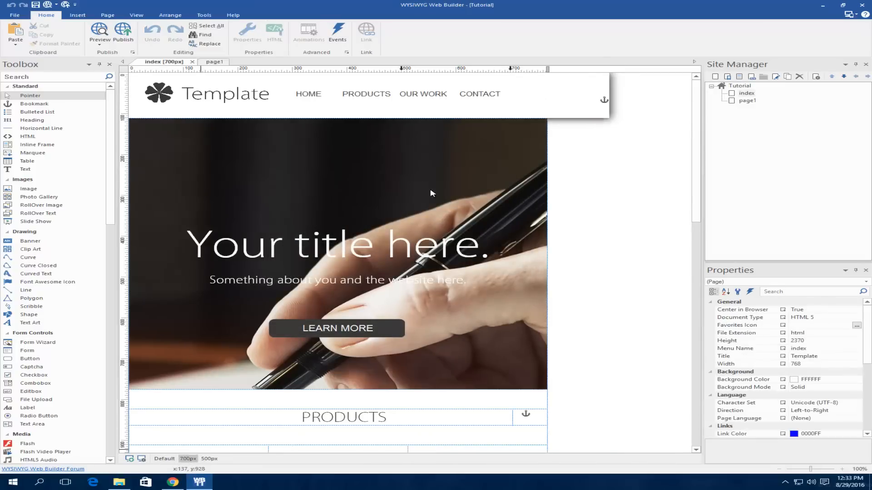
left_click(358, 89)
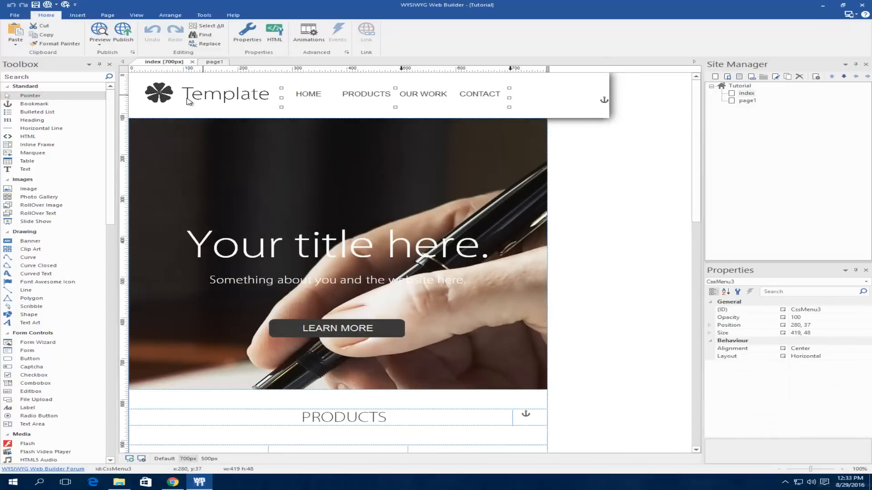
left_click_drag(195, 97, 234, 97)
double_click(572, 114)
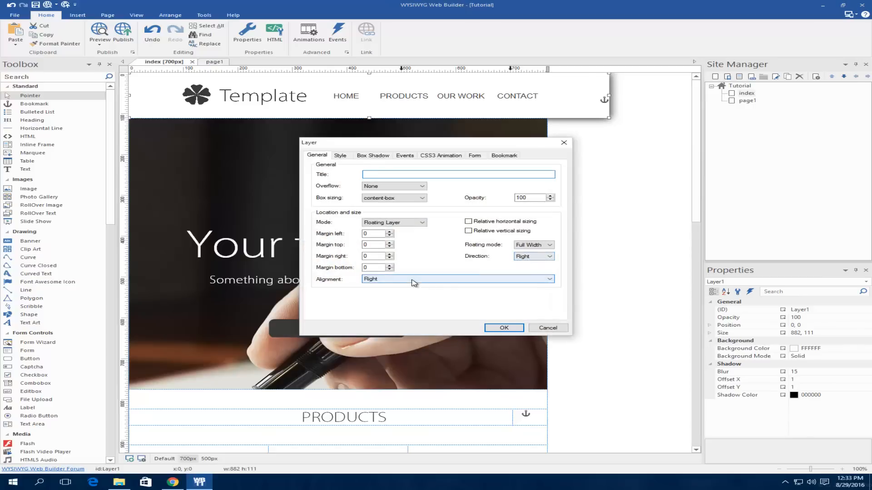
left_click(503, 327)
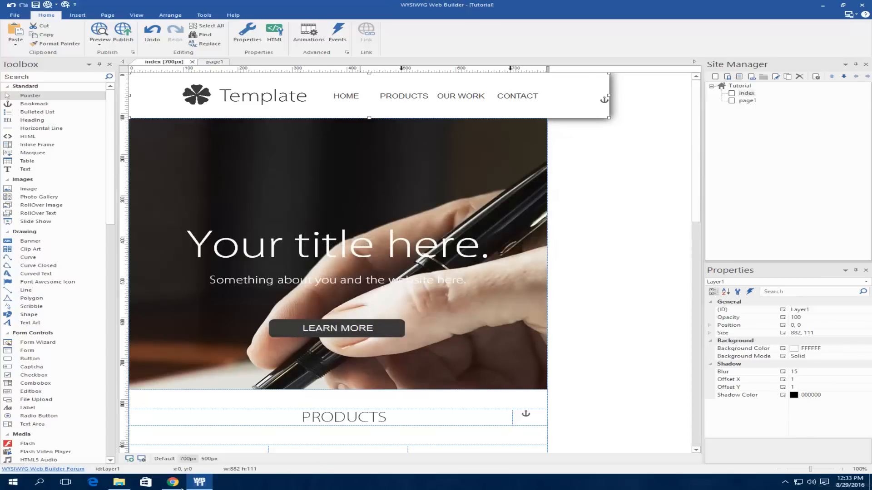
Step: Look over the 500px layout, go back to the Default one, and preview the page down to the contact form and footer
left_click(209, 458)
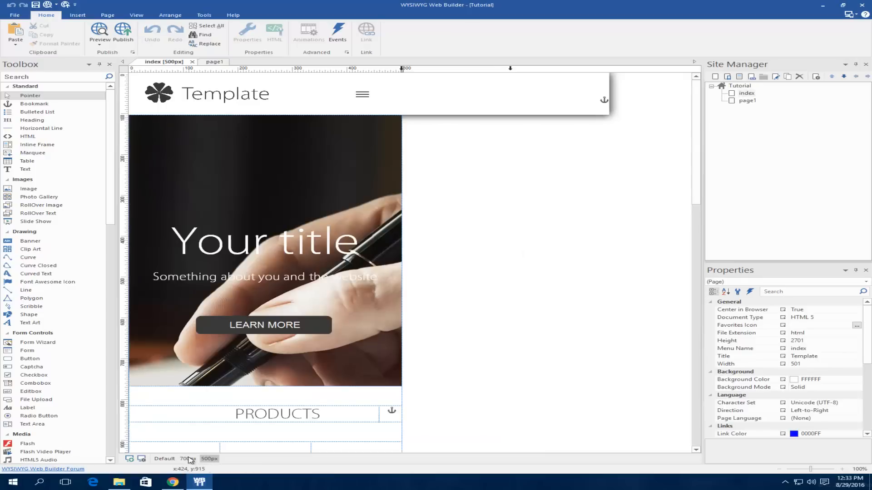
left_click(168, 459)
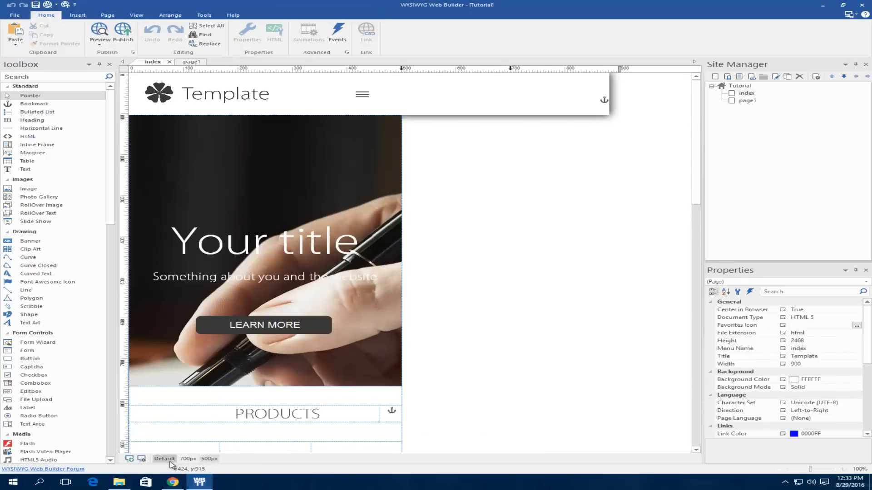
left_click(47, 6)
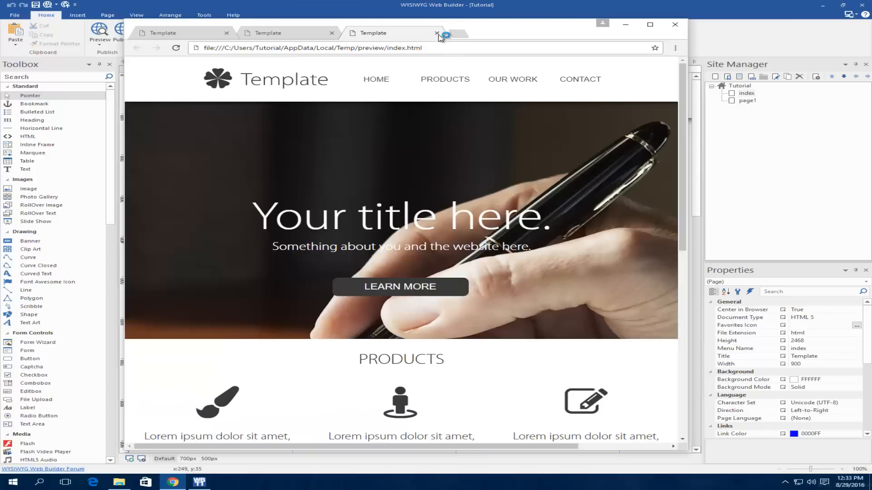
scroll(553, 160, "down", 8)
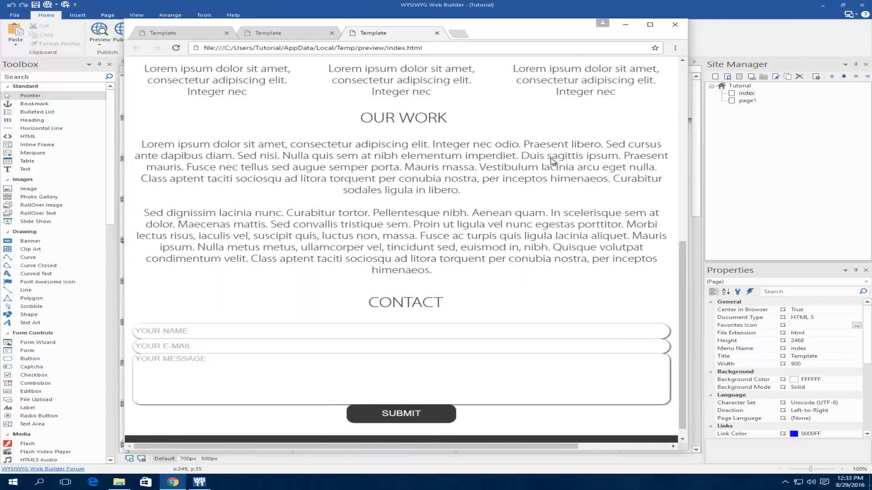
scroll(553, 160, "down", 1)
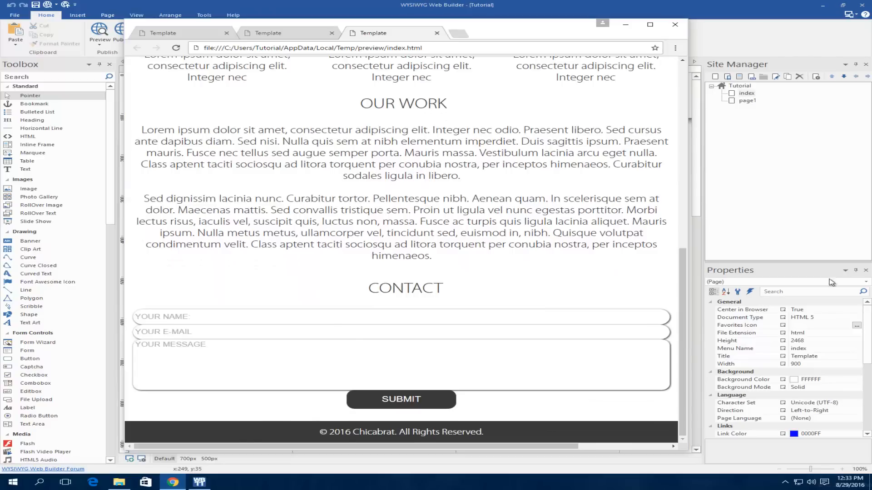
left_click(626, 25)
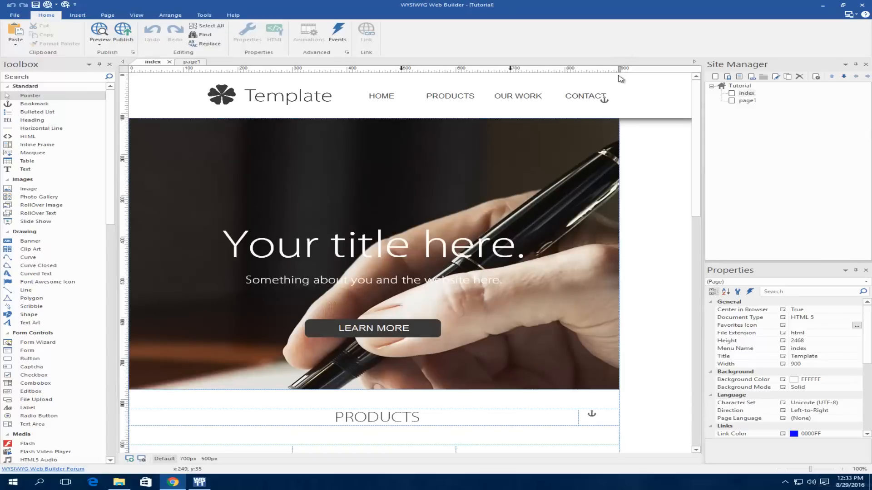
Step: Adjust the box shadow blur of the contact form's YOUR NAME field and apply it
scroll(488, 350, "down", 12)
scroll(489, 348, "down", 2)
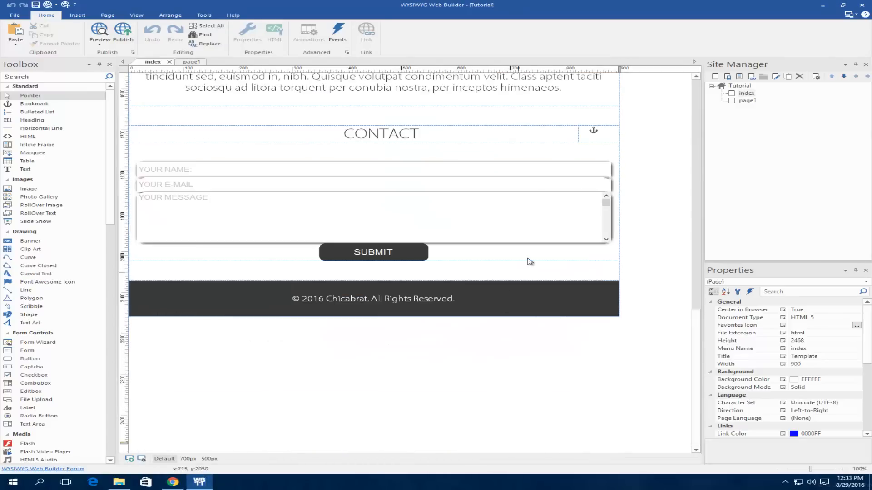
scroll(529, 260, "up", 1)
double_click(578, 232)
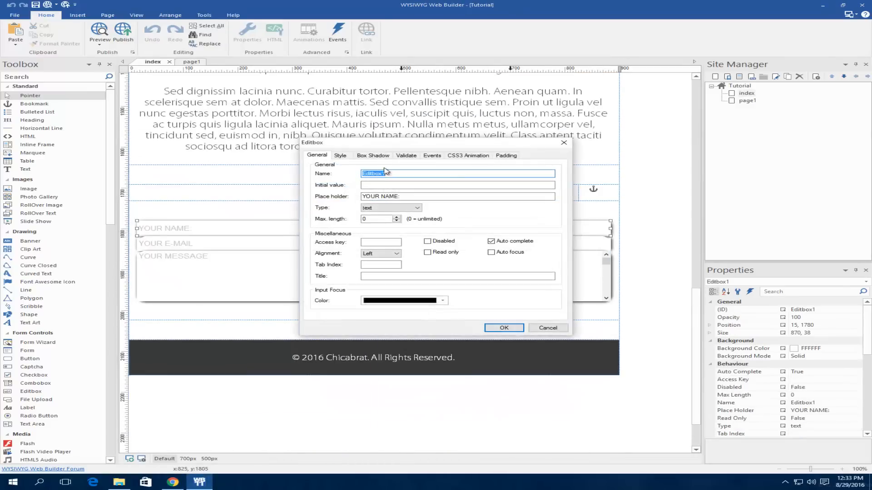
left_click(341, 156)
left_click(373, 155)
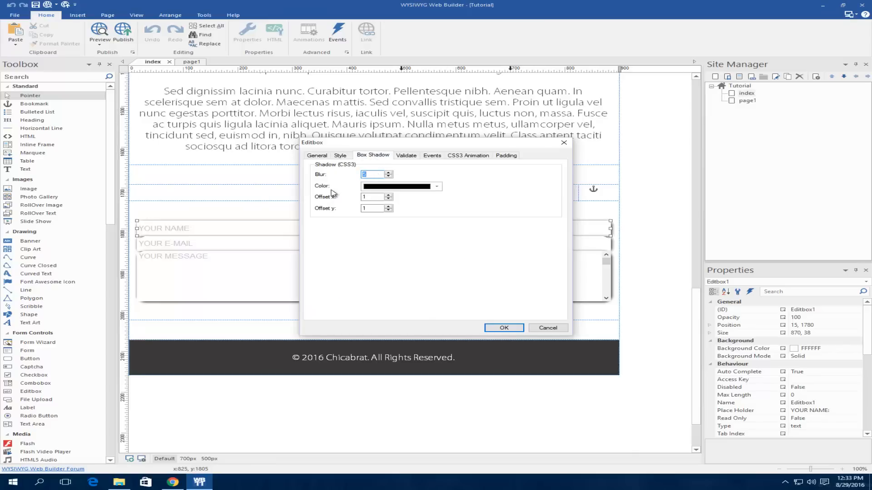
left_click(503, 328)
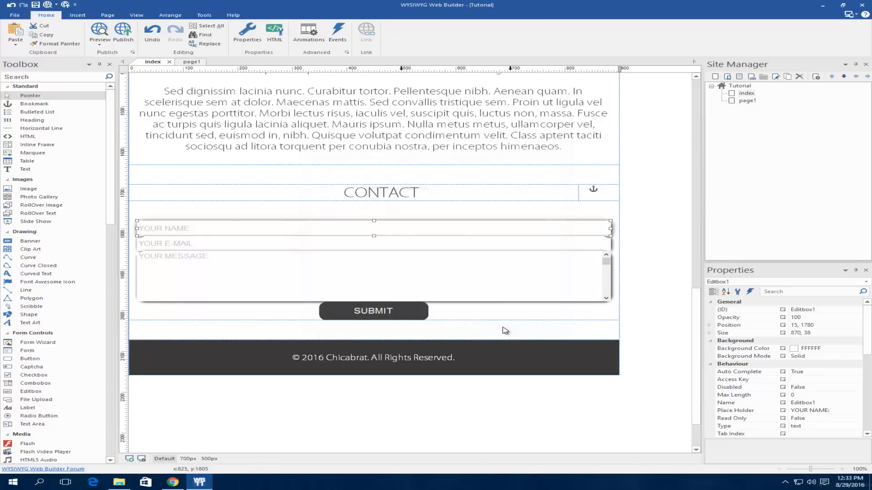
Step: Set the box shadow blur of the YOUR E-MAIL field to 8
double_click(345, 246)
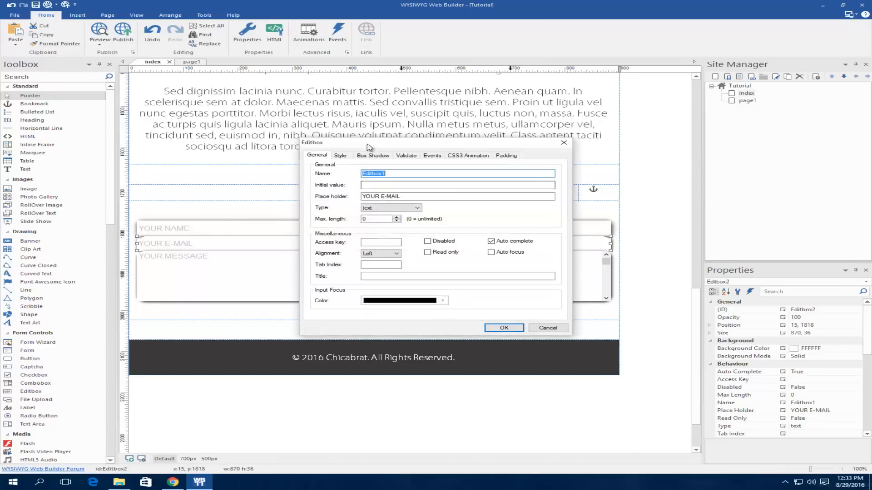
left_click(340, 155)
left_click(374, 156)
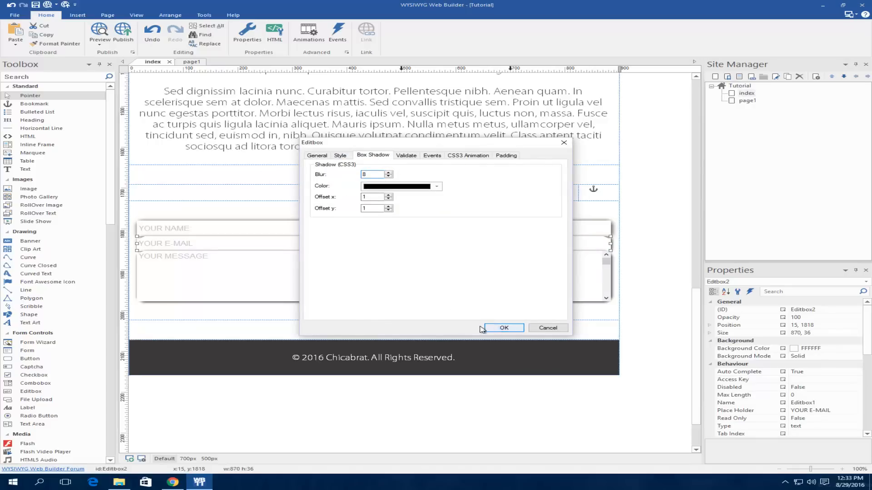
left_click(503, 328)
Step: Set the box shadow blur of the YOUR MESSAGE text area to 5 and preview the page in the browser
double_click(300, 286)
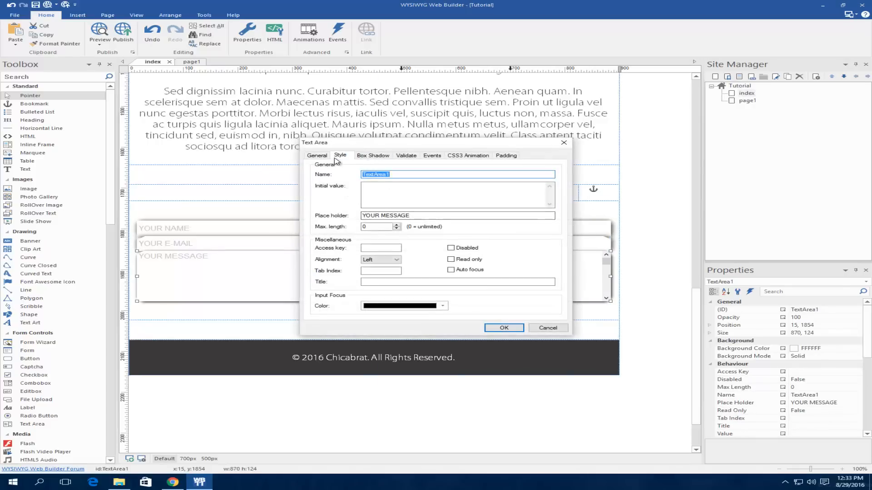
left_click(340, 155)
left_click(384, 156)
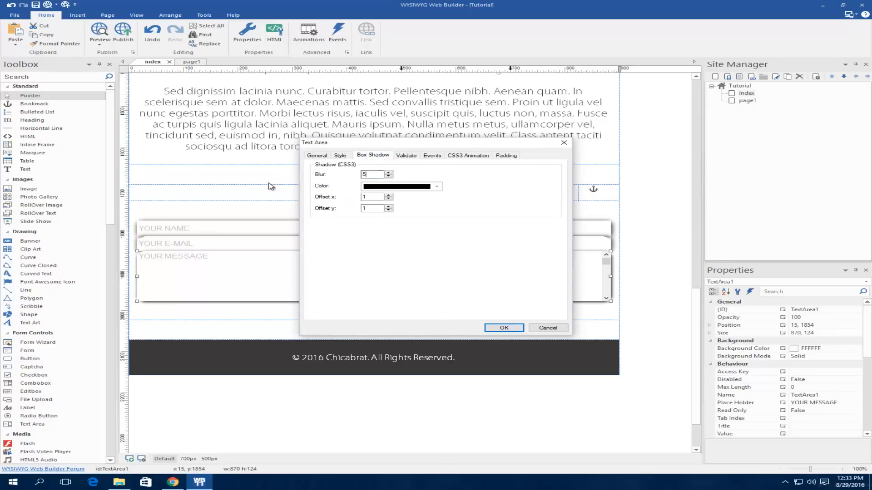
left_click(504, 328)
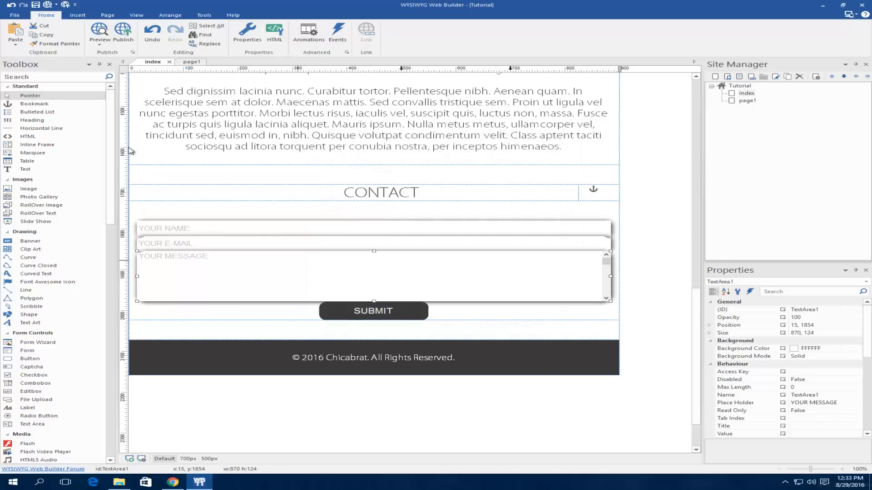
left_click(47, 6)
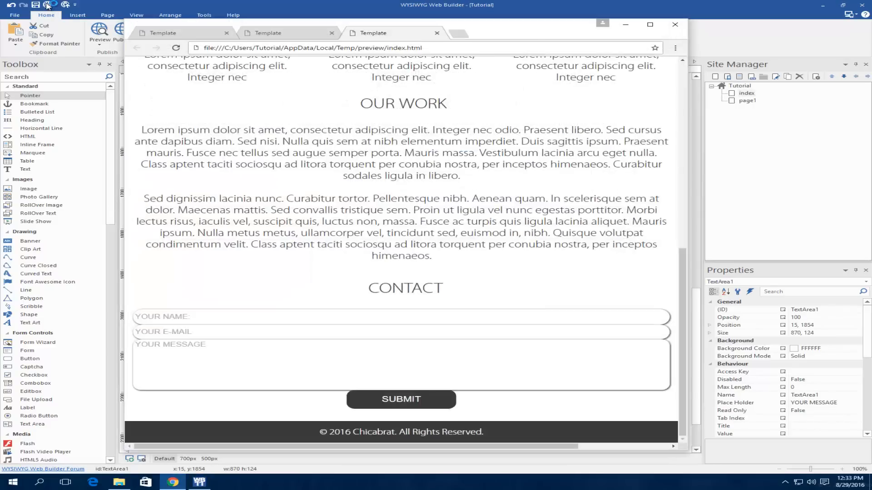
Step: Compare the previewed contact form with the one on the published template page at 563.cu.cc, and return to the editor
scroll(456, 184, "down", 8)
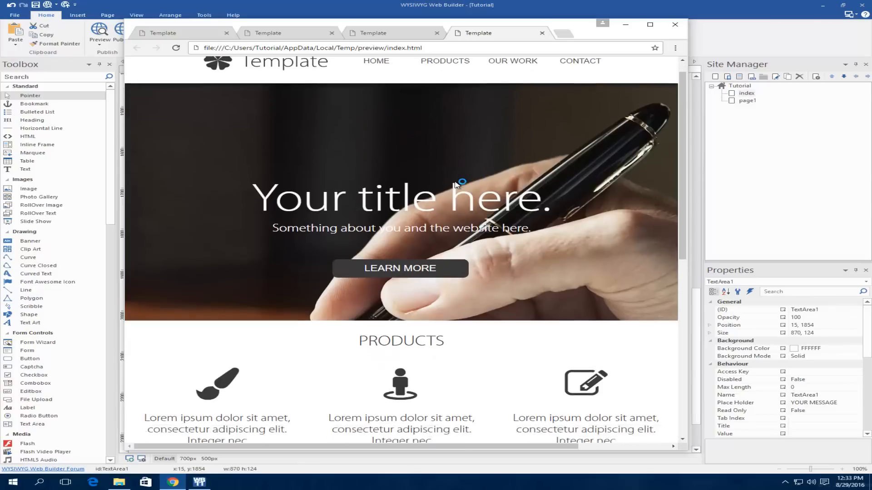
scroll(456, 185, "down", 1)
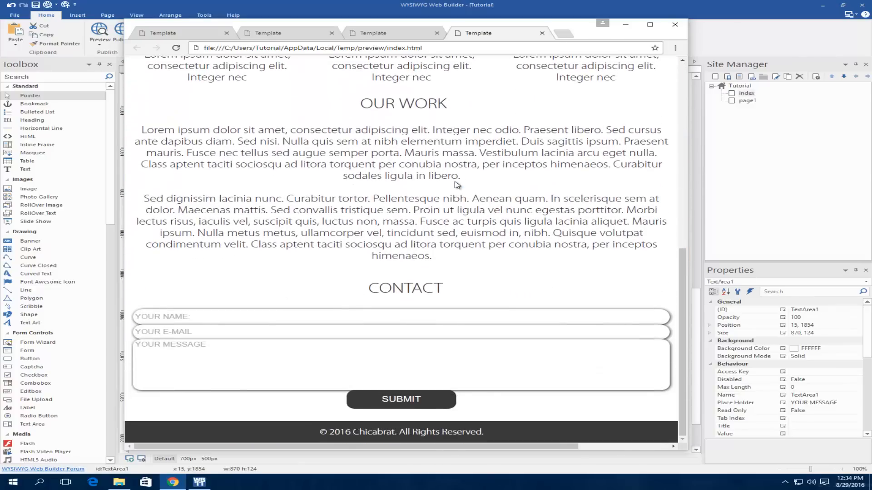
scroll(457, 185, "up", 1)
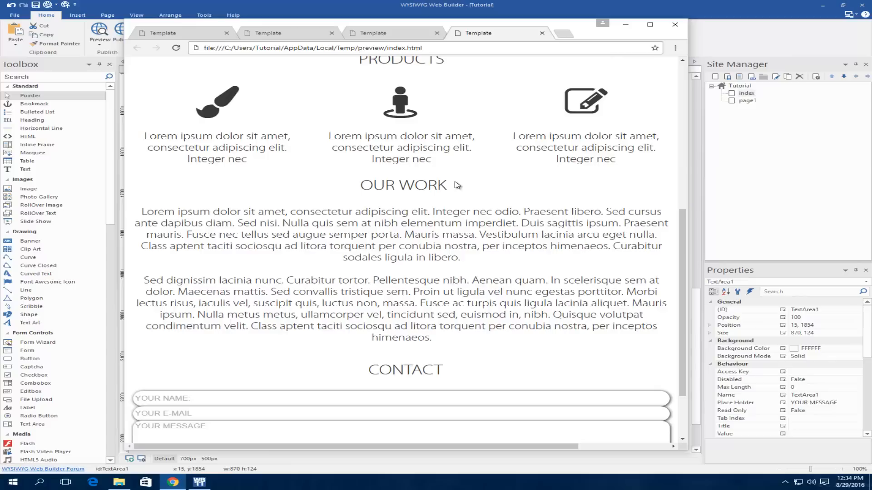
scroll(457, 185, "down", 2)
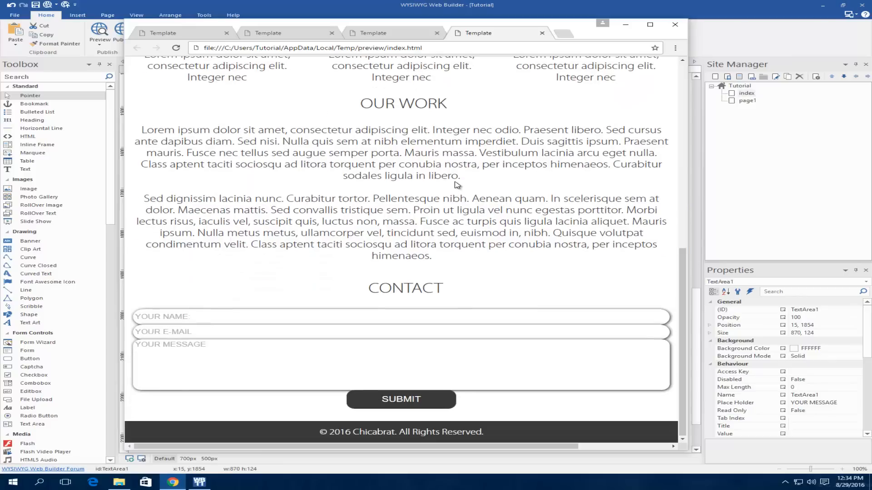
left_click(422, 34)
left_click(313, 35)
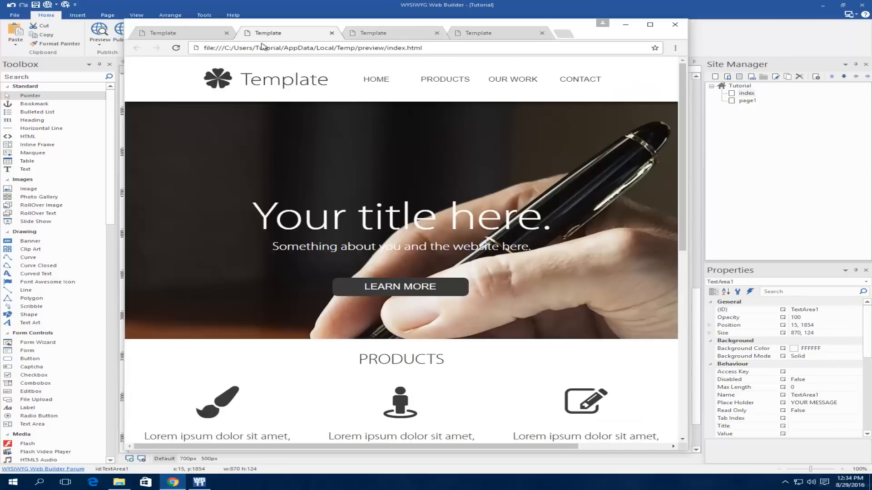
left_click(214, 36)
scroll(354, 201, "down", 4)
scroll(355, 201, "down", 8)
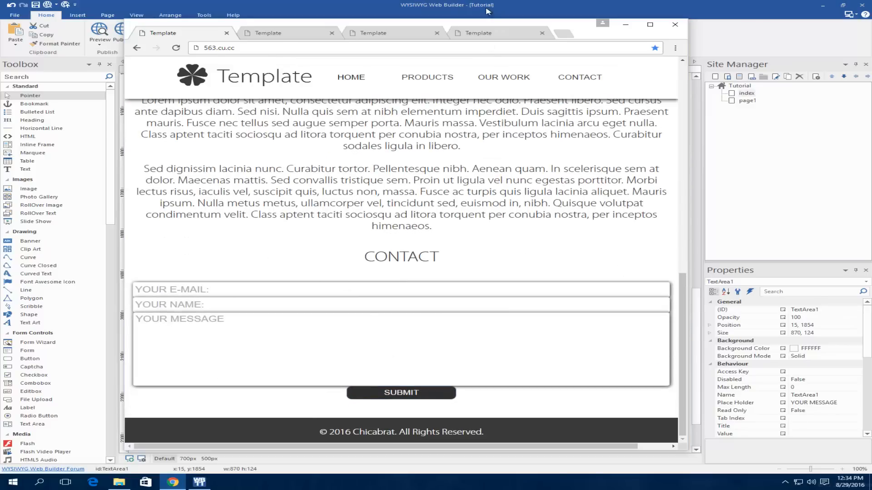
left_click(494, 35)
left_click(626, 25)
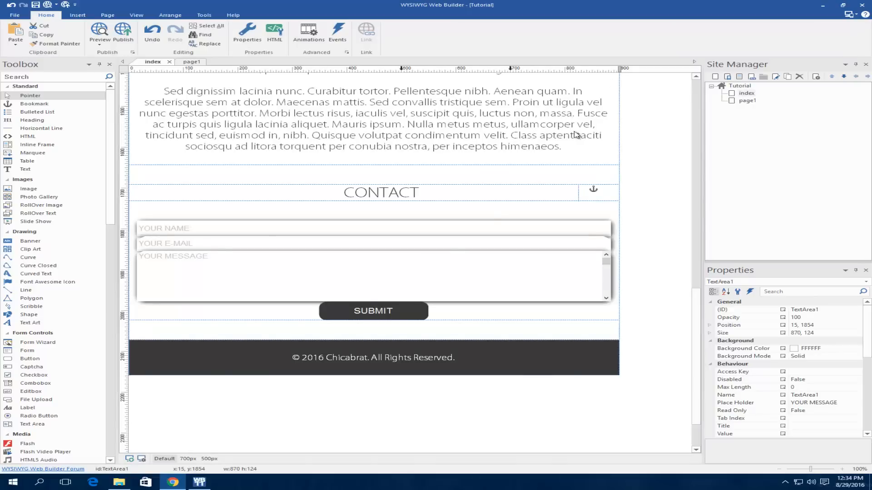
Step: Set the border radius of the YOUR MESSAGE text area to 8
double_click(495, 272)
left_click(372, 155)
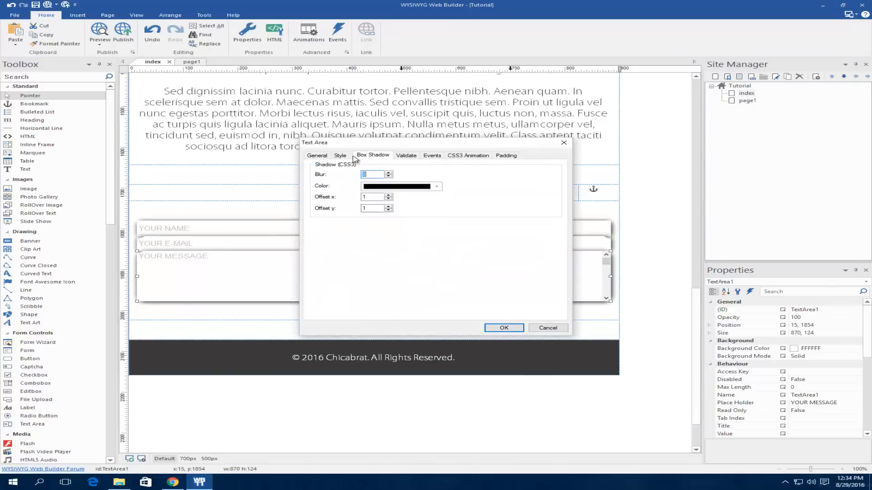
left_click(339, 156)
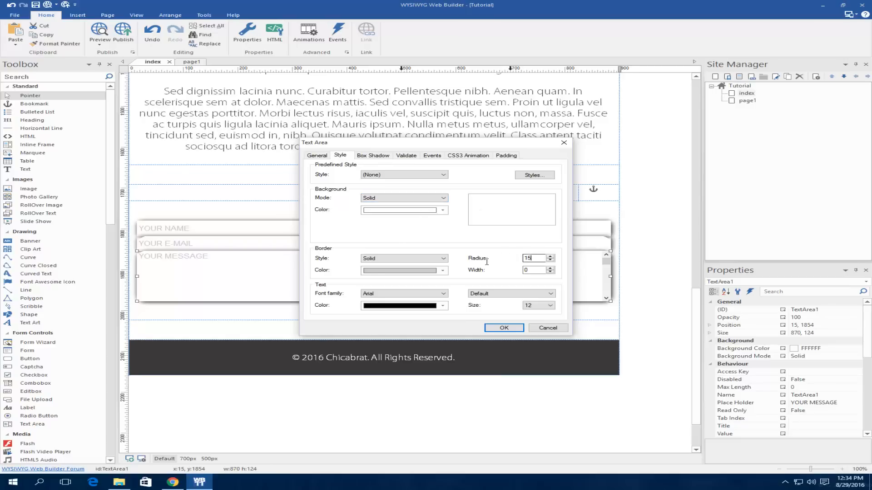
left_click(374, 271)
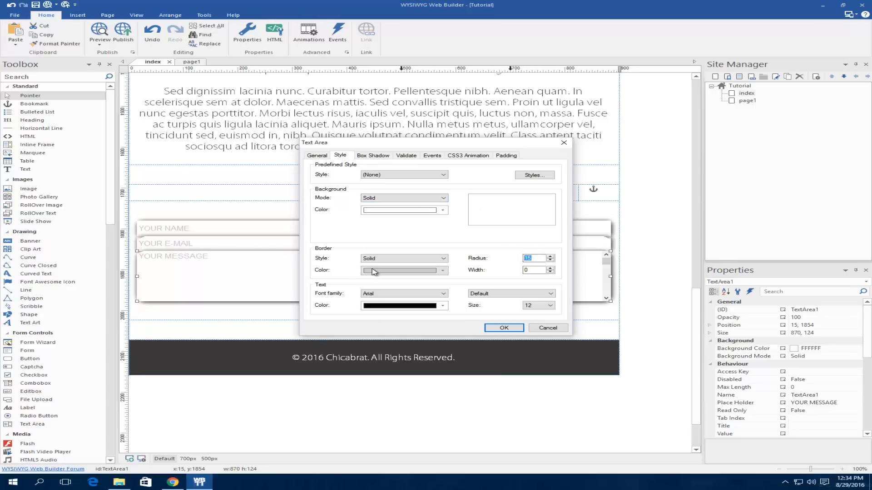
left_click(505, 328)
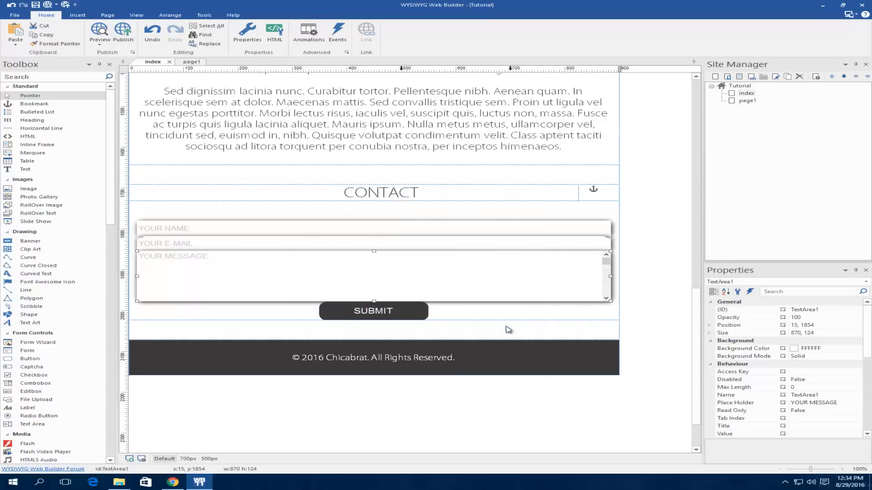
Step: Check the YOUR MESSAGE text area's box shadow settings and set its border radius to 10
left_click(644, 283)
double_click(558, 267)
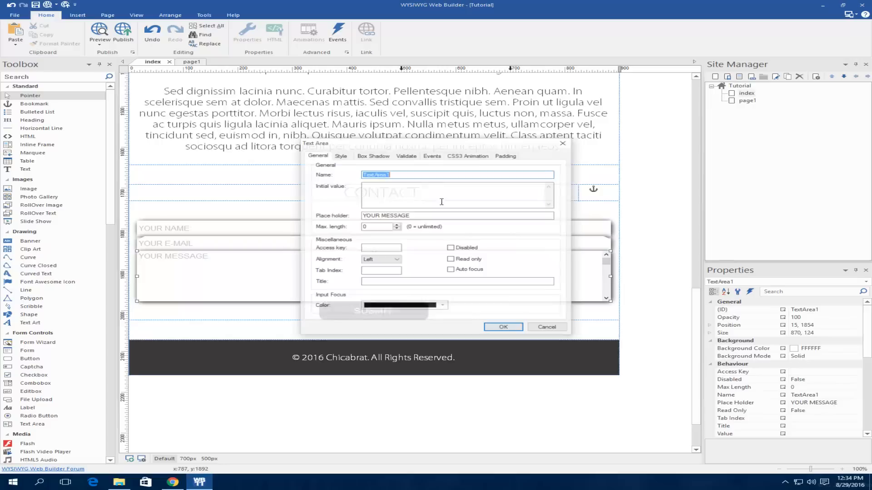
left_click(340, 156)
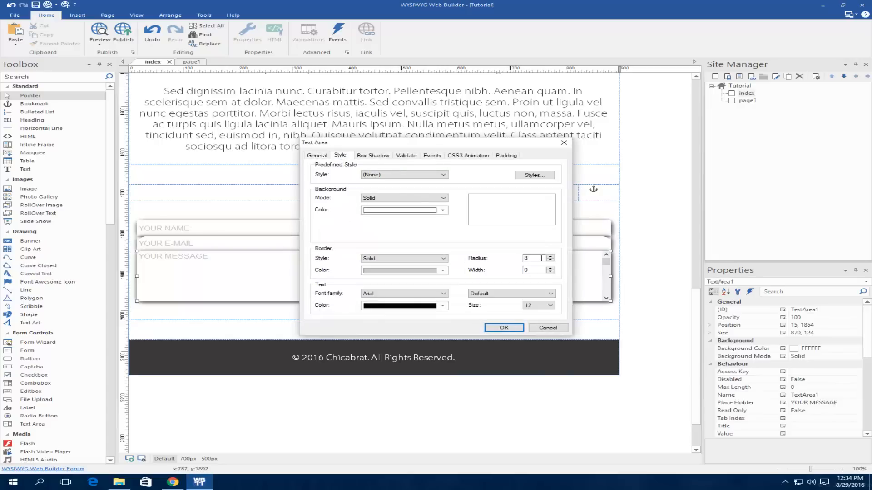
left_click(373, 155)
double_click(370, 175)
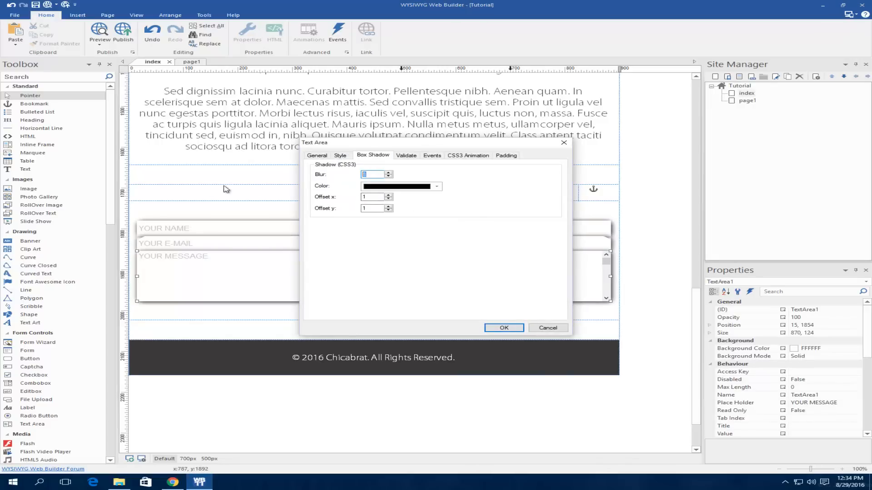
left_click(341, 156)
double_click(540, 259)
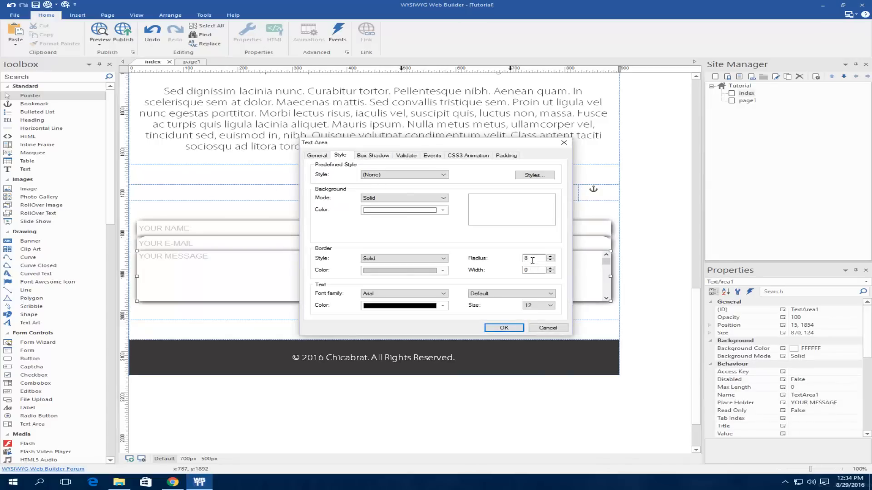
type("10")
left_click(504, 328)
Step: Reduce the border radius of the contact form's YOUR E-MAIL field and apply it
left_click(247, 238)
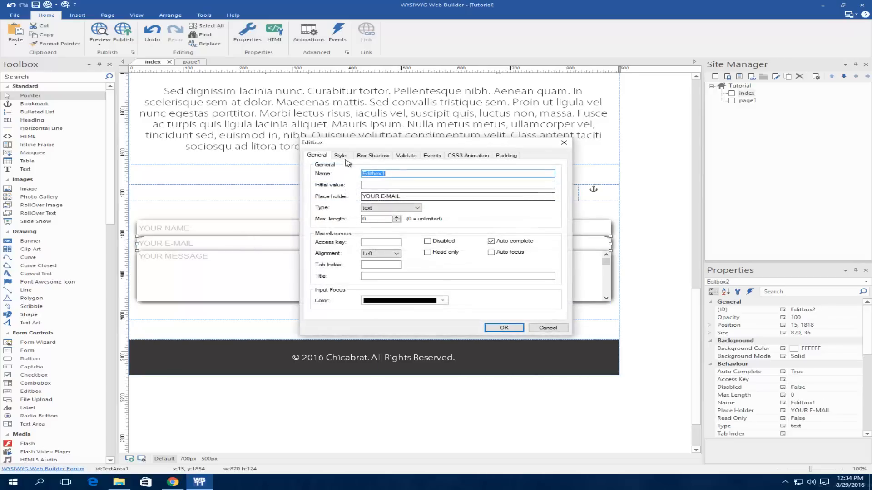
left_click(340, 155)
left_click(373, 155)
left_click(313, 155)
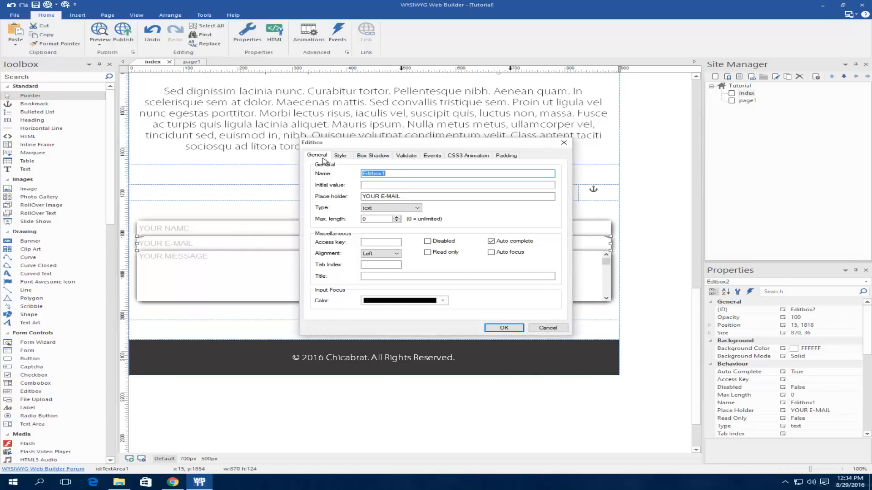
left_click(407, 156)
left_click(382, 156)
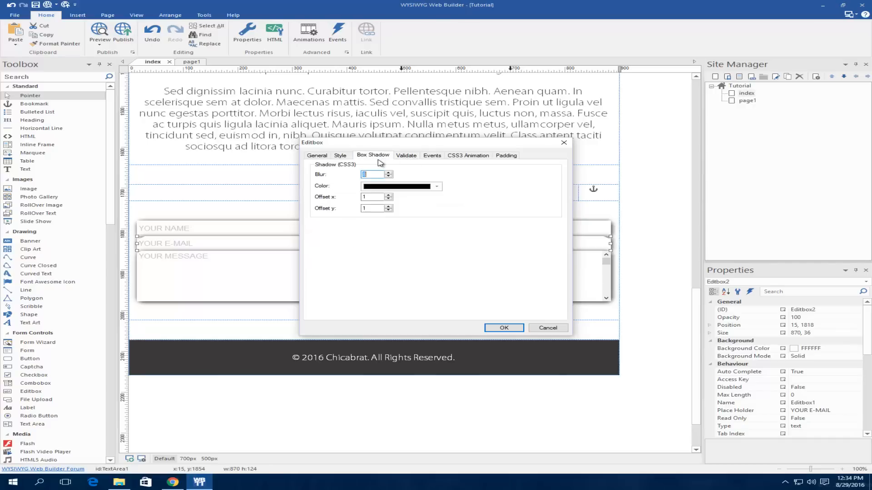
left_click(340, 156)
double_click(536, 258)
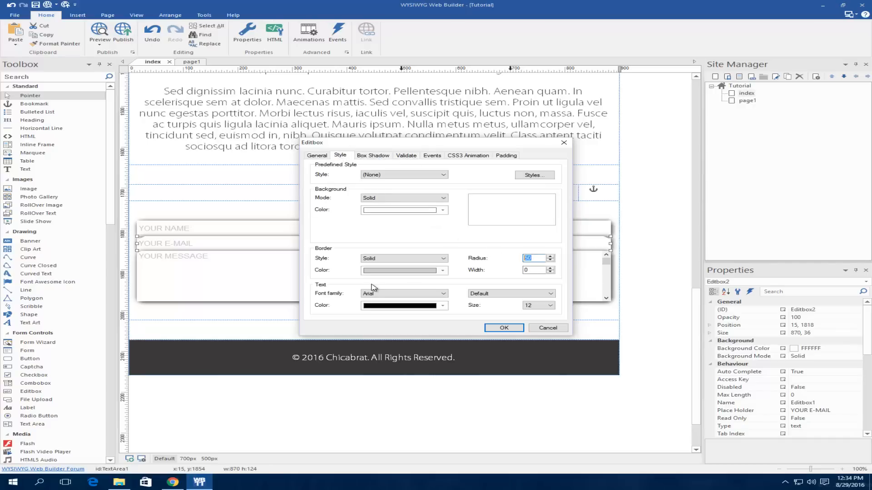
left_click(504, 328)
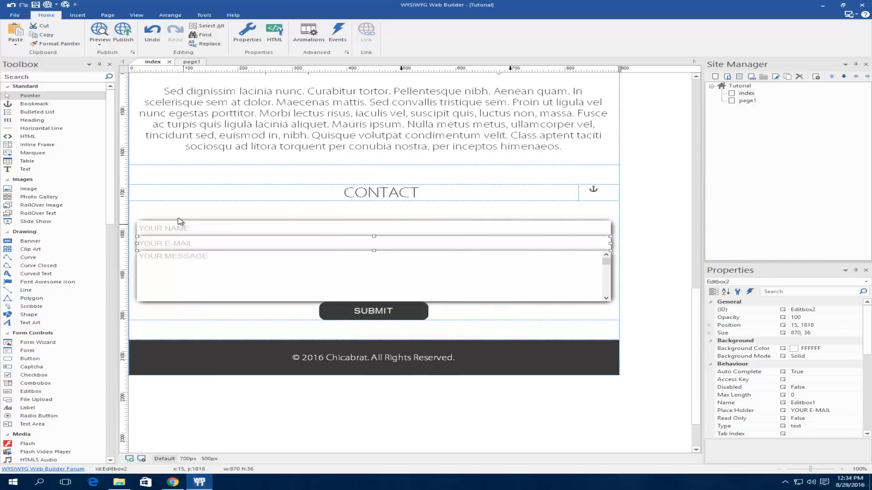
Step: Reduce the border radius of the contact form's YOUR NAME field and apply it
double_click(181, 225)
left_click(340, 155)
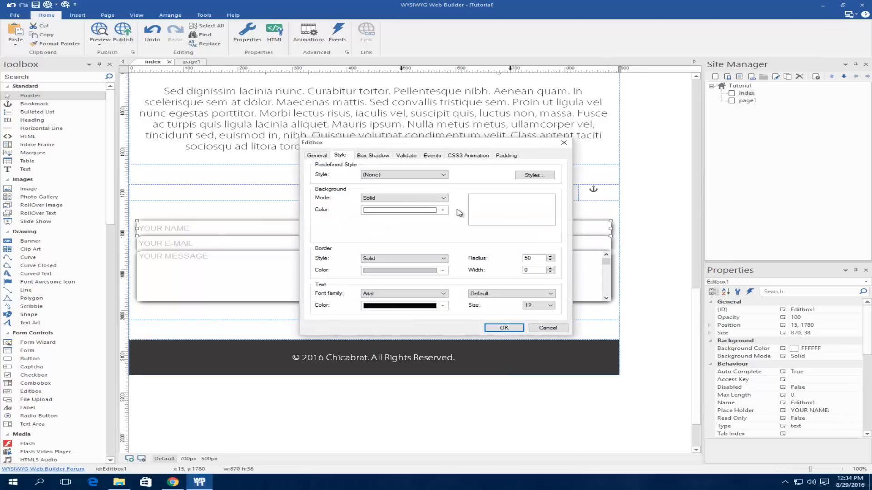
type("1")
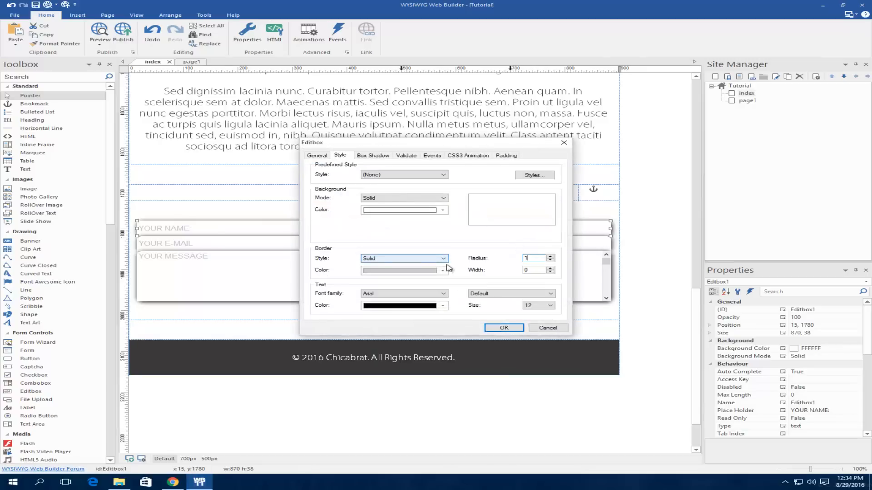
left_click(505, 328)
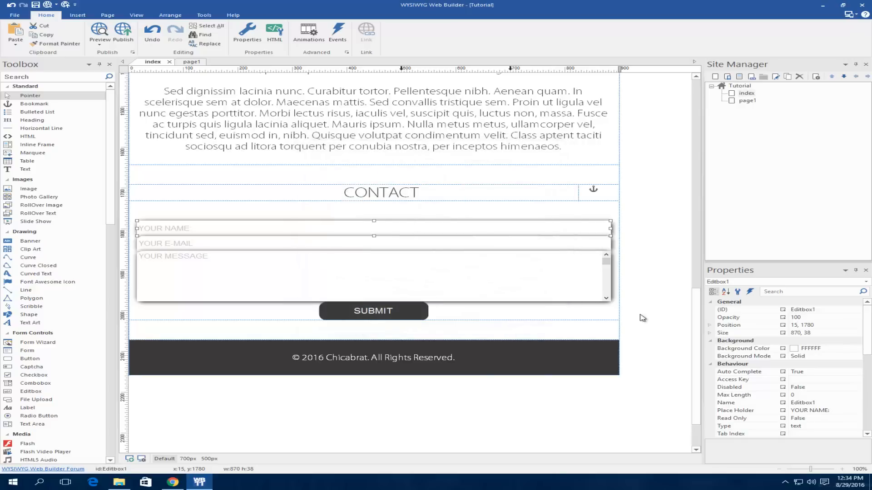
left_click(654, 295)
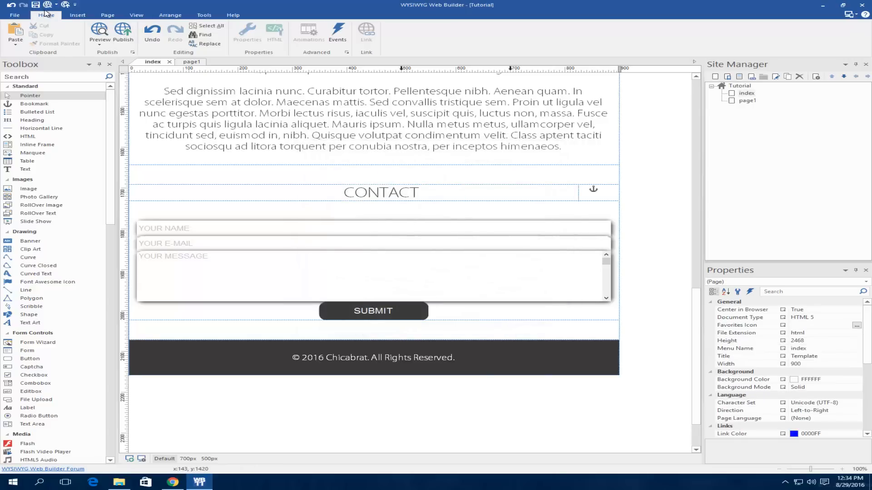
Step: Preview the page in the browser, check the contact form's corners and how the header scrolls, and return to the editor
left_click(49, 7)
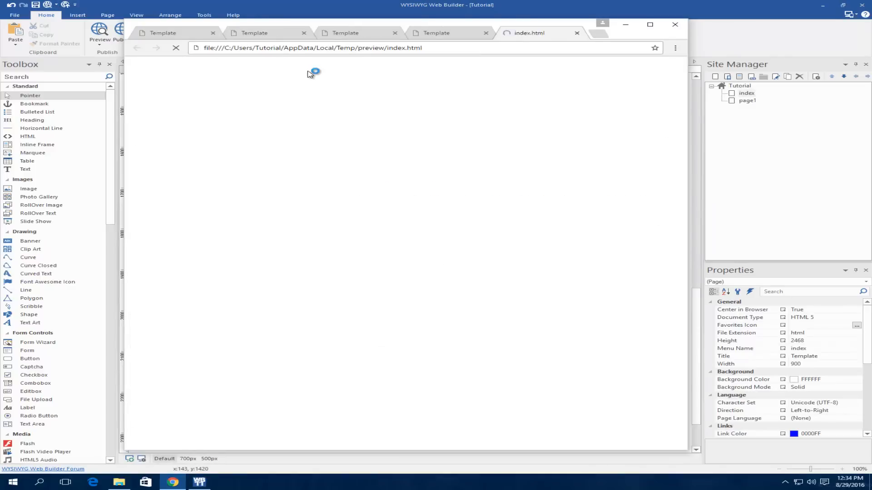
scroll(404, 184, "down", 8)
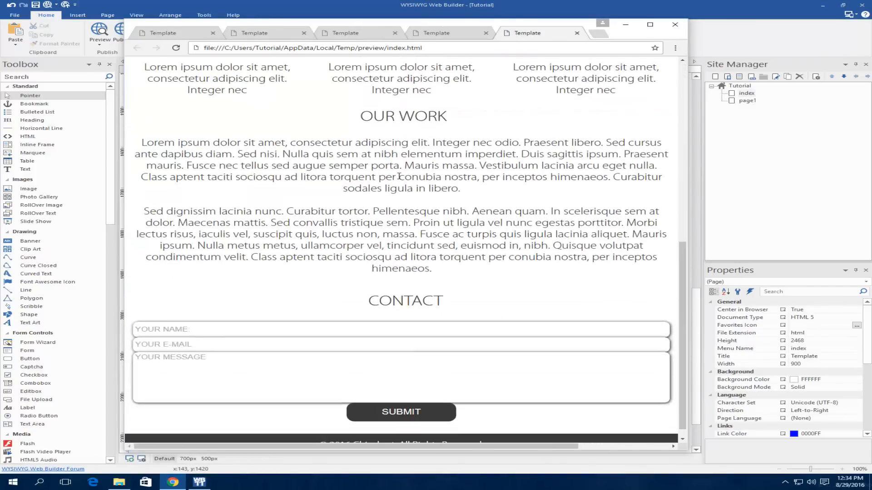
scroll(607, 245, "up", 4)
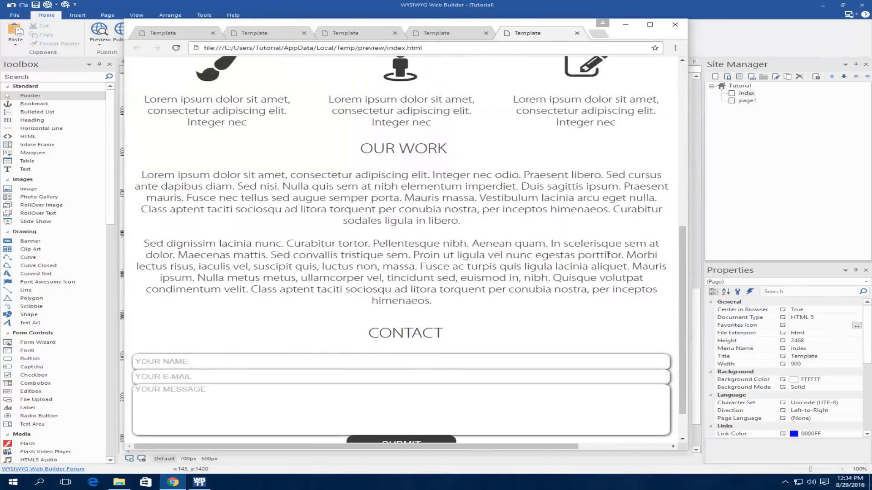
scroll(608, 255, "up", 5)
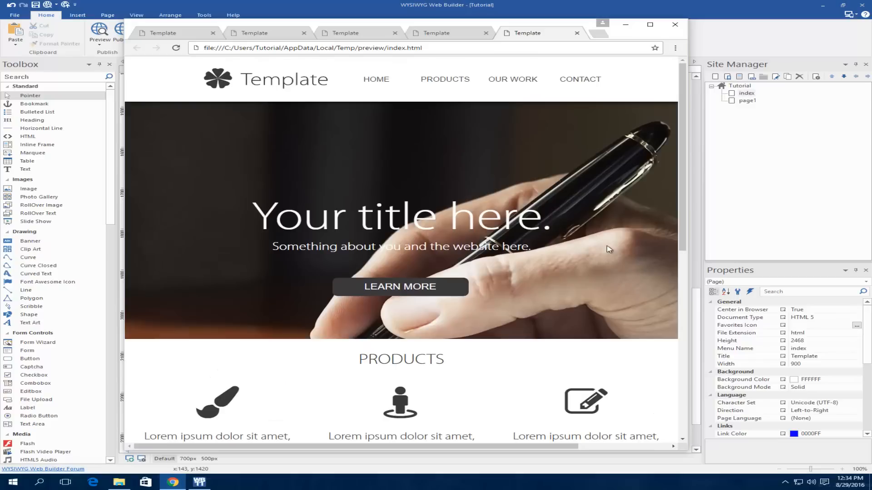
scroll(521, 97, "down", 1)
scroll(520, 98, "up", 1)
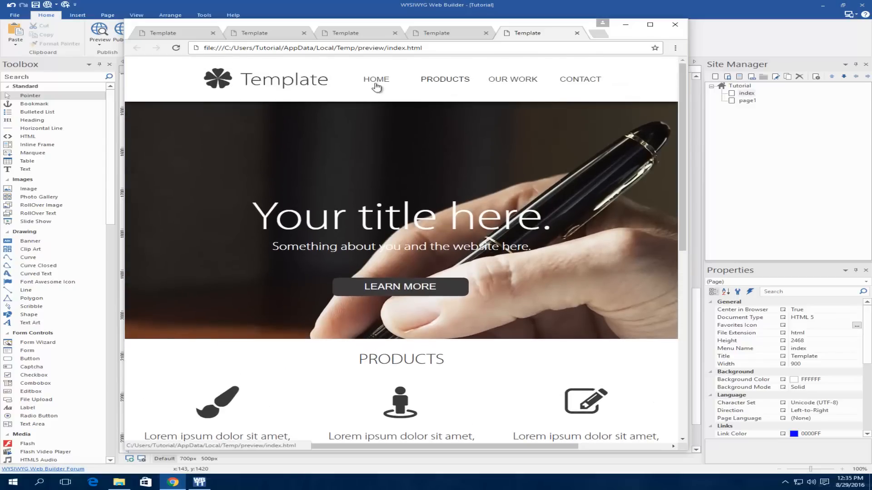
left_click(486, 33)
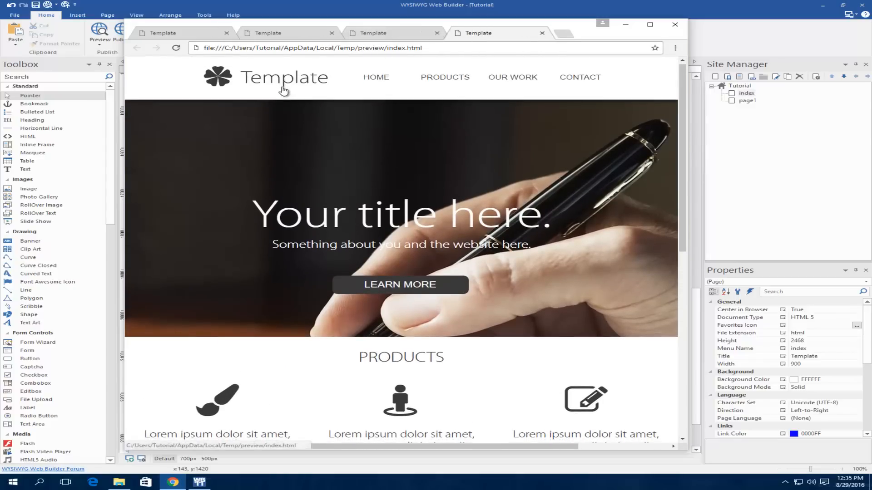
scroll(283, 91, "down", 1)
scroll(284, 90, "down", 1)
scroll(282, 88, "up", 2)
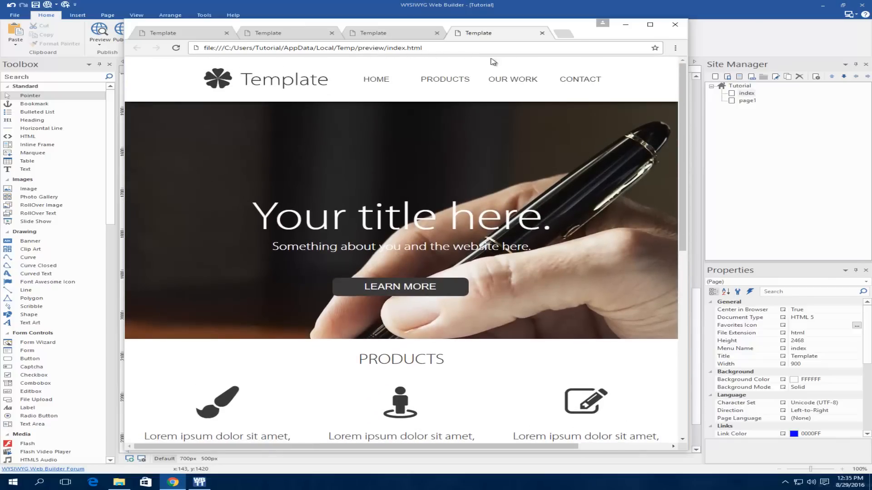
left_click(625, 24)
Step: Change the header layer's mode to Docking Layer with Dock top and bring the layer to the front
scroll(653, 127, "up", 6)
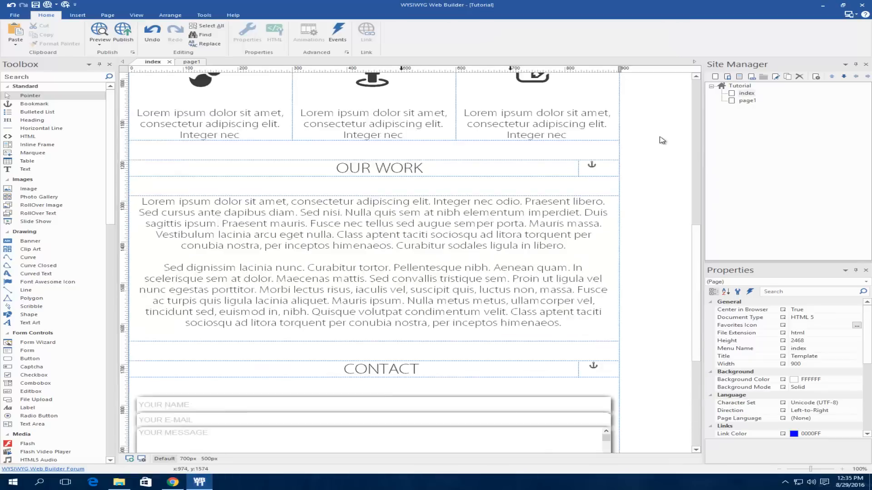
scroll(661, 136, "up", 3)
double_click(604, 100)
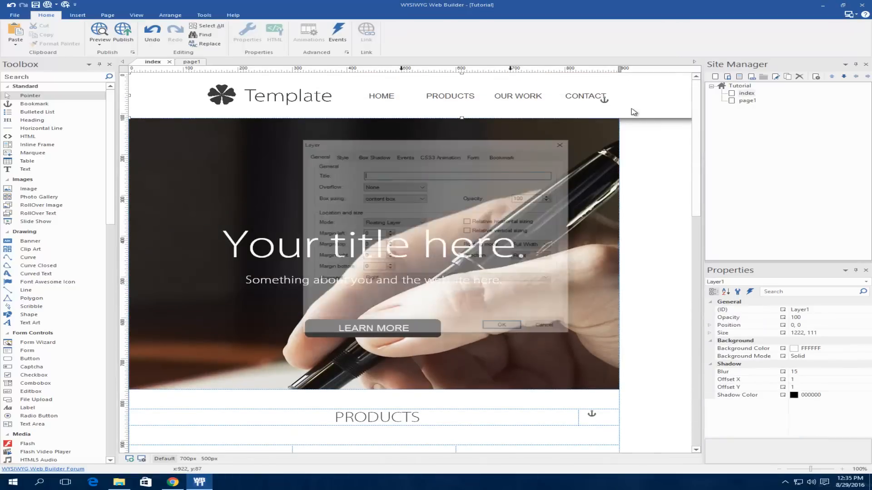
left_click(392, 223)
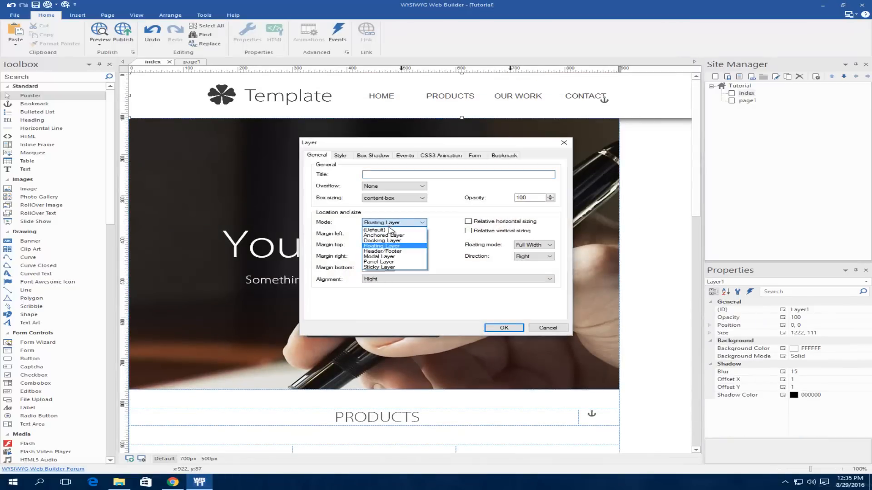
left_click(375, 241)
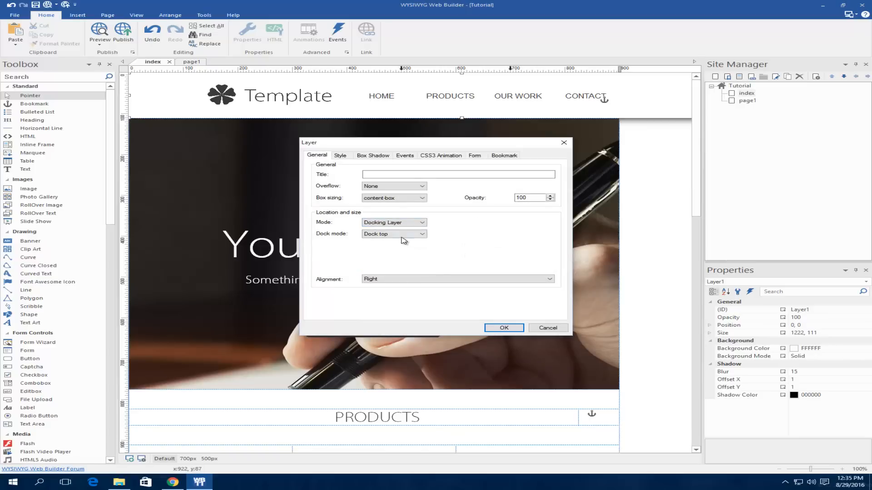
left_click(504, 329)
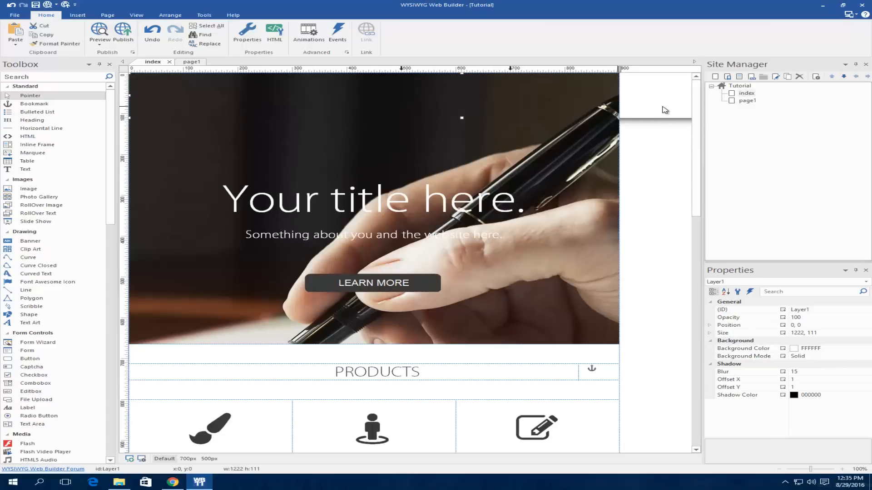
right_click(663, 108)
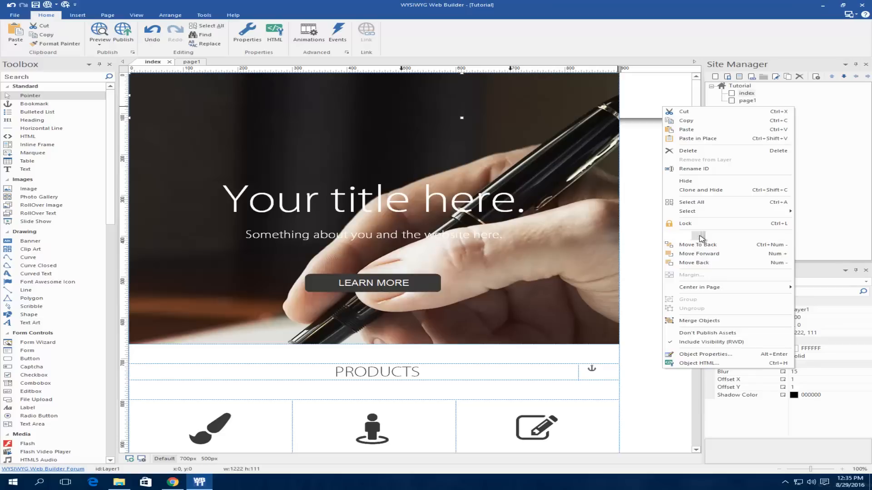
left_click(703, 237)
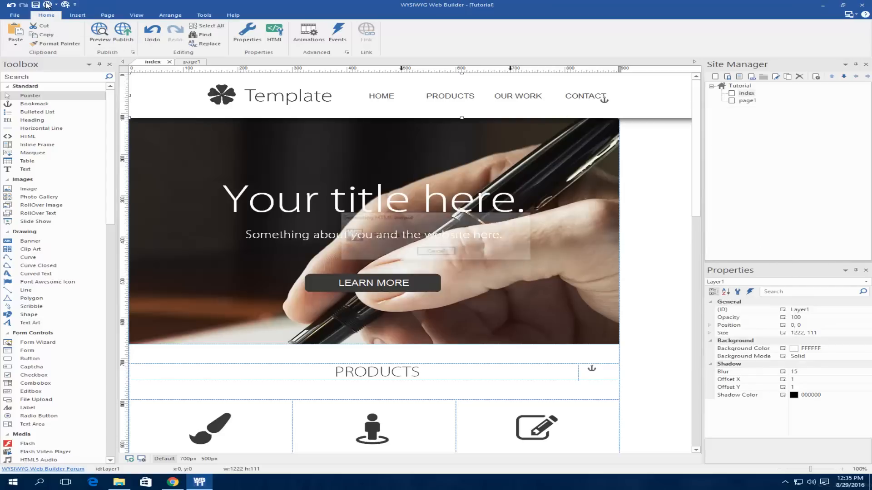
Step: Preview the page in the browser, dismiss the translation prompt, check the docked header, and return to the editor
left_click(47, 4)
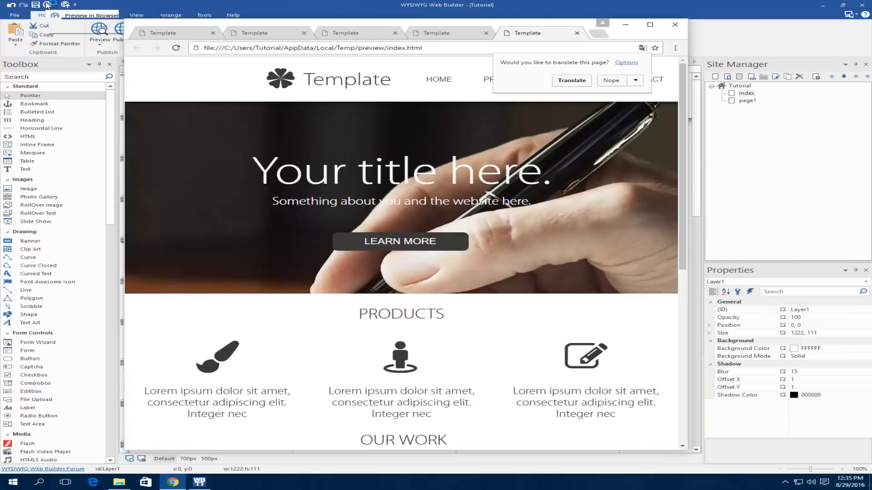
left_click(635, 81)
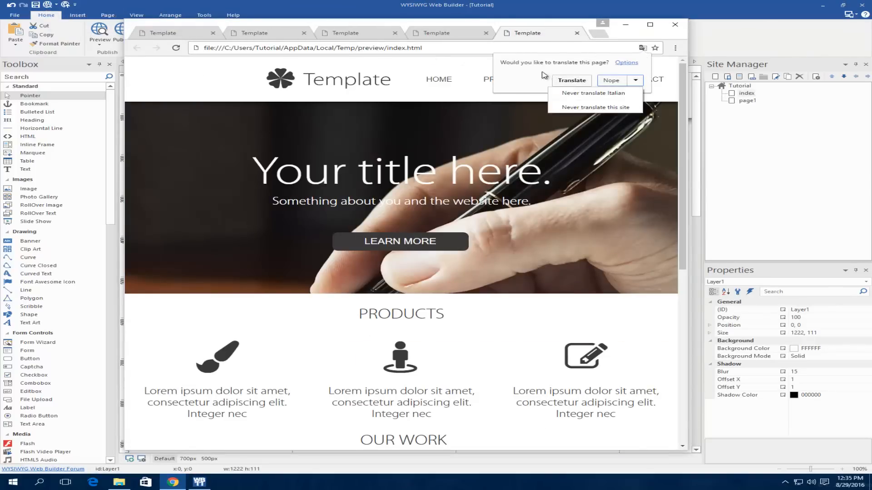
left_click(672, 95)
left_click(486, 33)
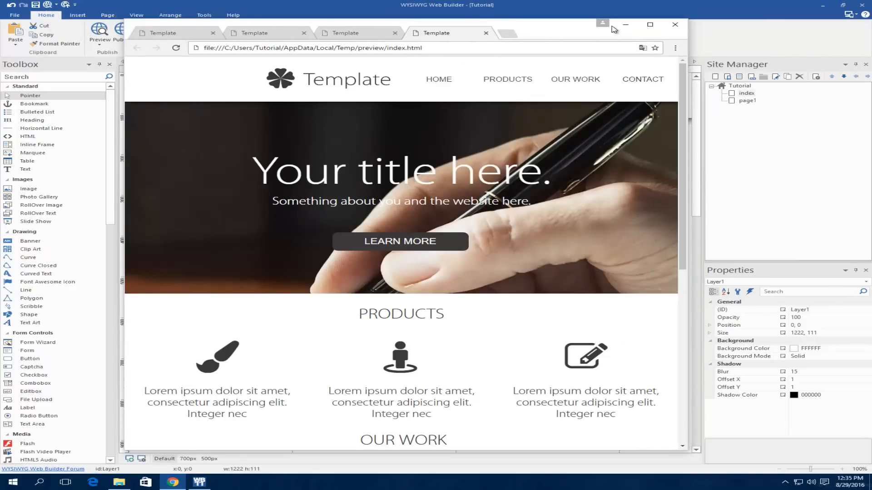
left_click(625, 24)
Step: Bring the header layer to the front again and check in the browser preview how the header behaves while scrolling
right_click(654, 108)
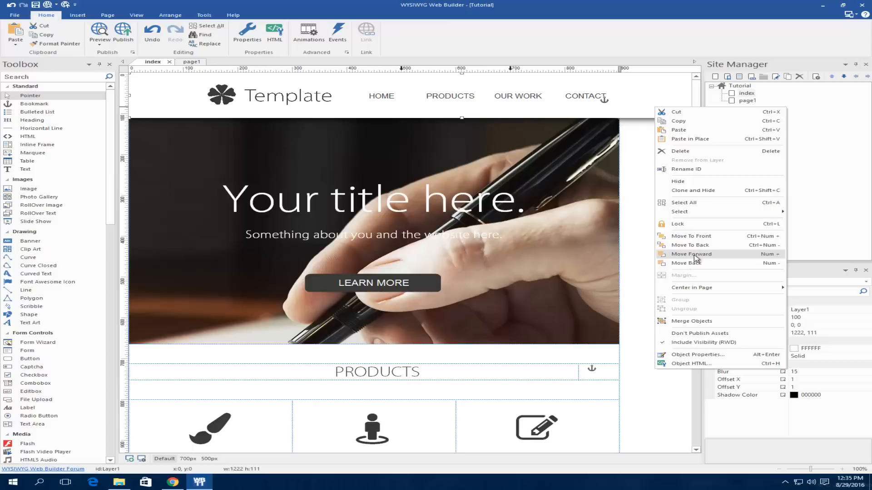
left_click(686, 237)
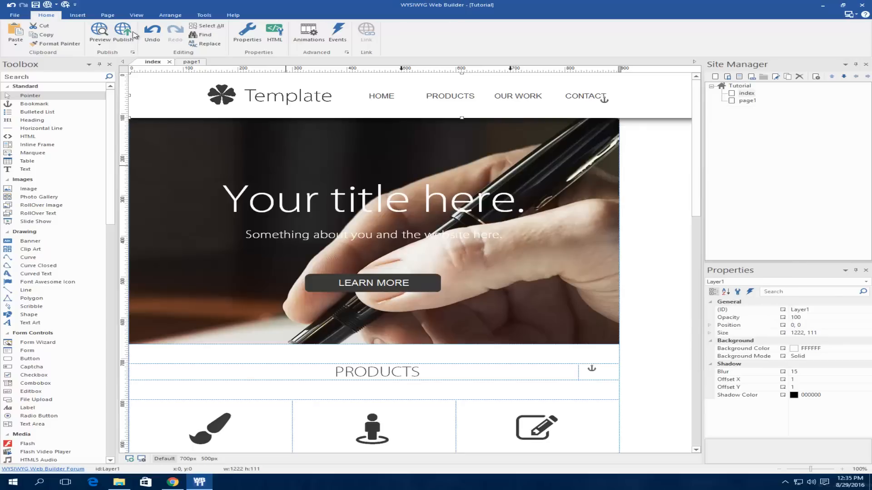
left_click(48, 5)
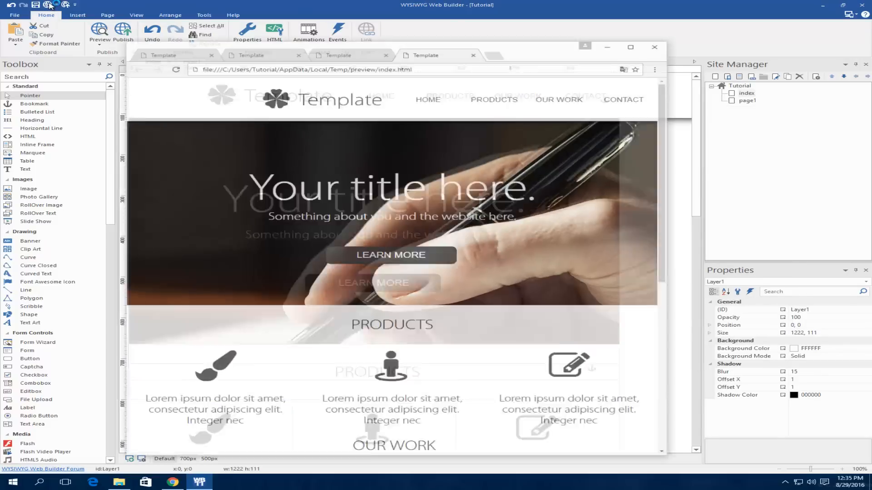
scroll(535, 112, "down", 4)
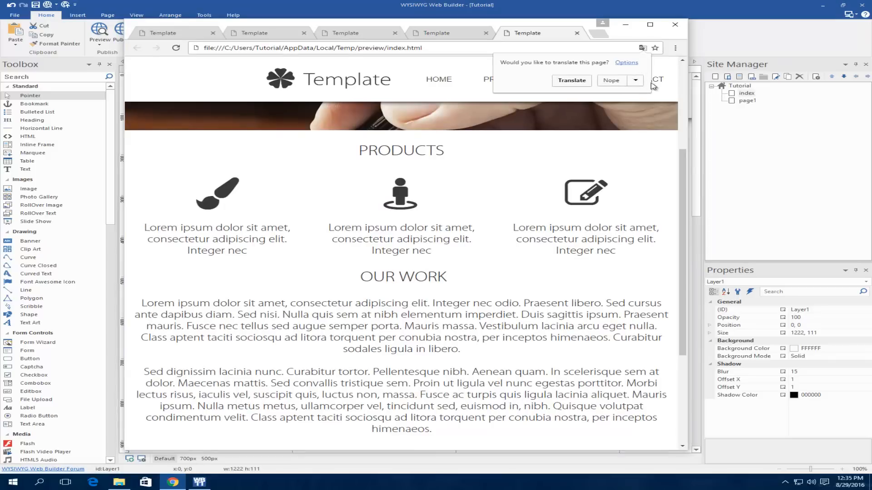
left_click(661, 88)
scroll(571, 96, "up", 4)
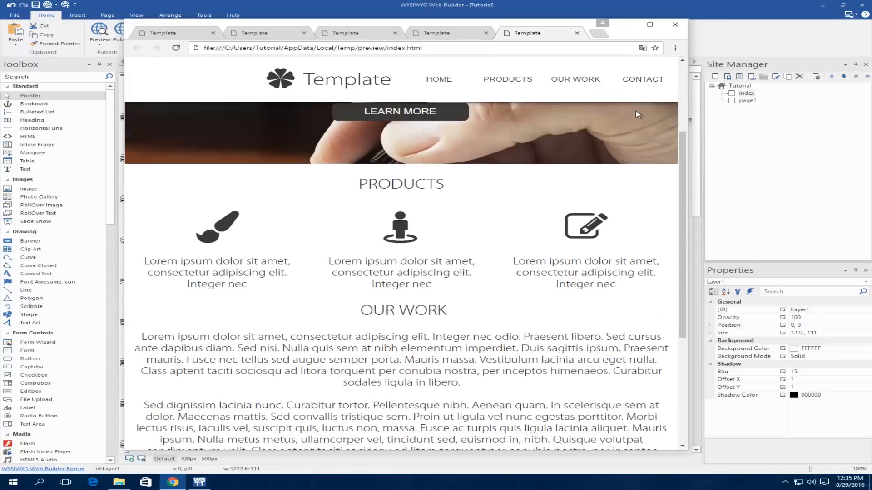
left_click(485, 33)
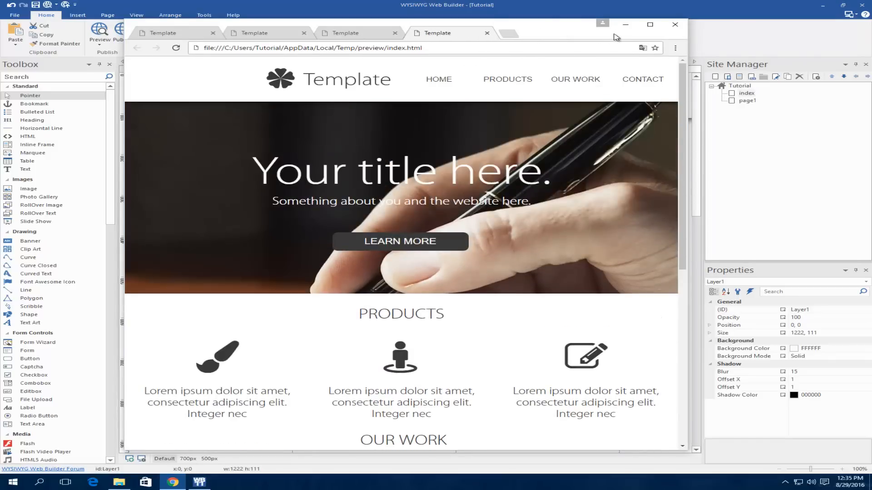
left_click(437, 33)
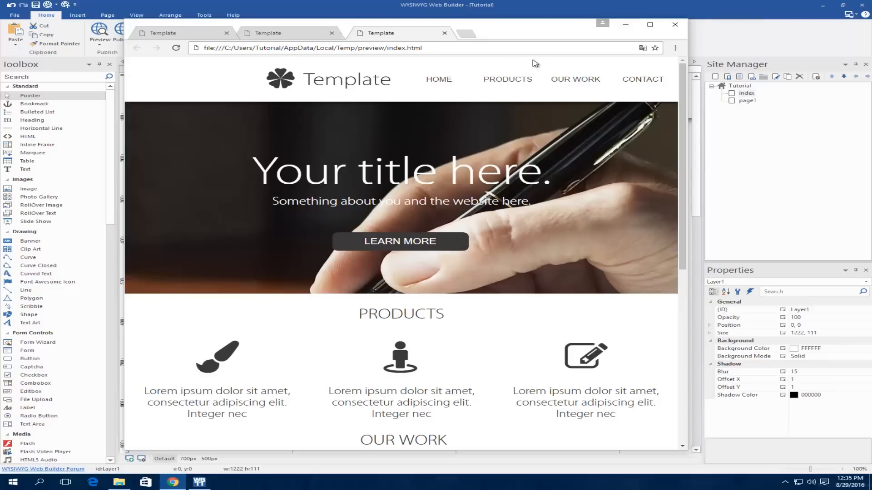
left_click(626, 29)
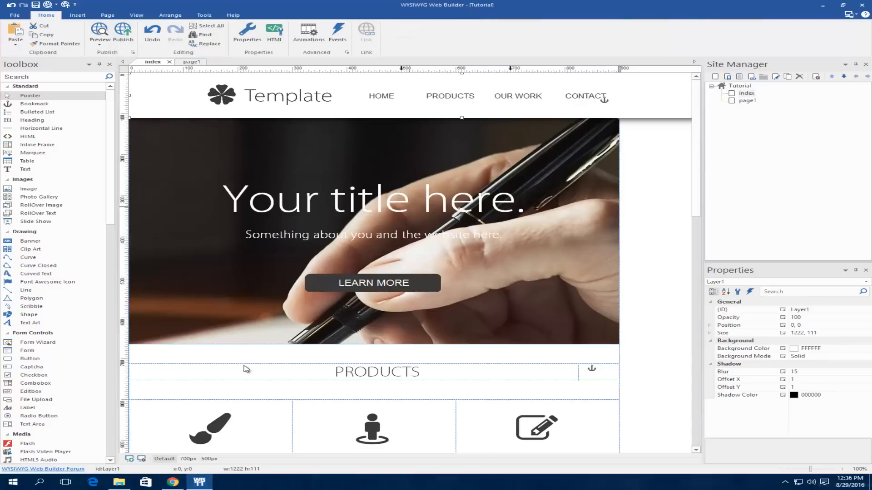
Step: In the 700px view, shift the header's logo and menu left together, placing the menu at about x 304, y 42
left_click(188, 459)
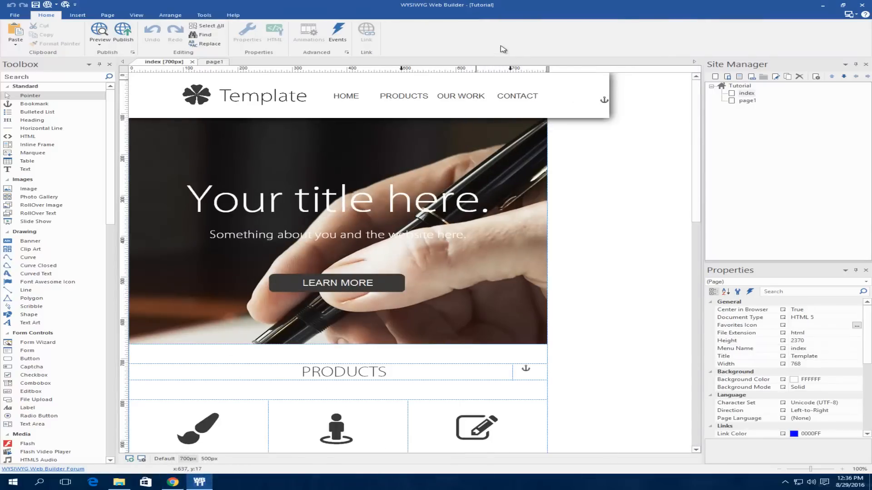
left_click(467, 100)
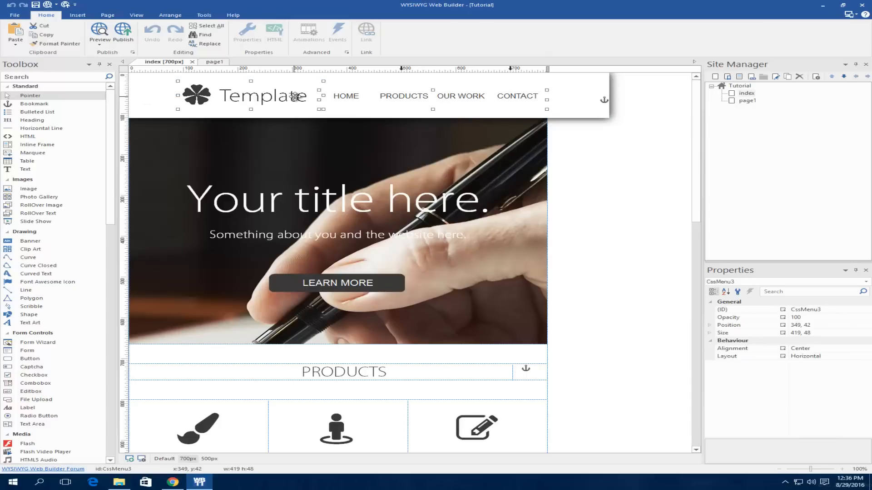
left_click_drag(290, 97, 271, 96)
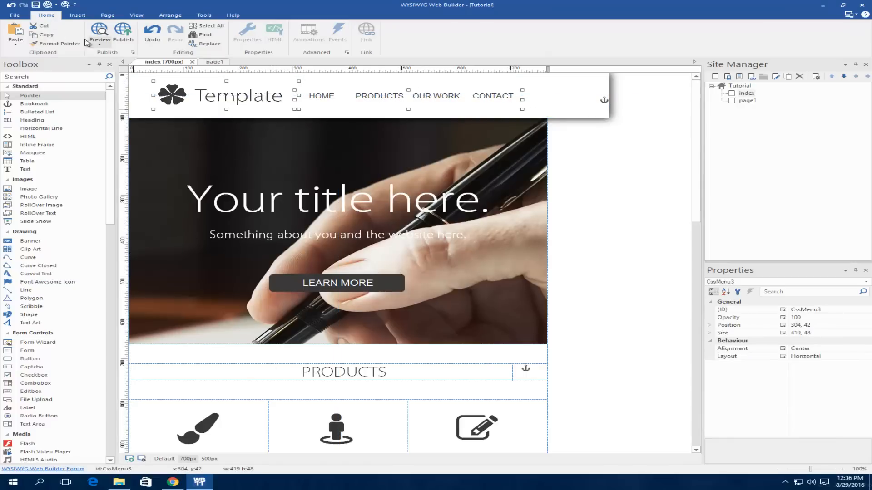
Step: Preview the page in the browser, widen the window to check the header's alignment, and return to the editor
left_click(99, 31)
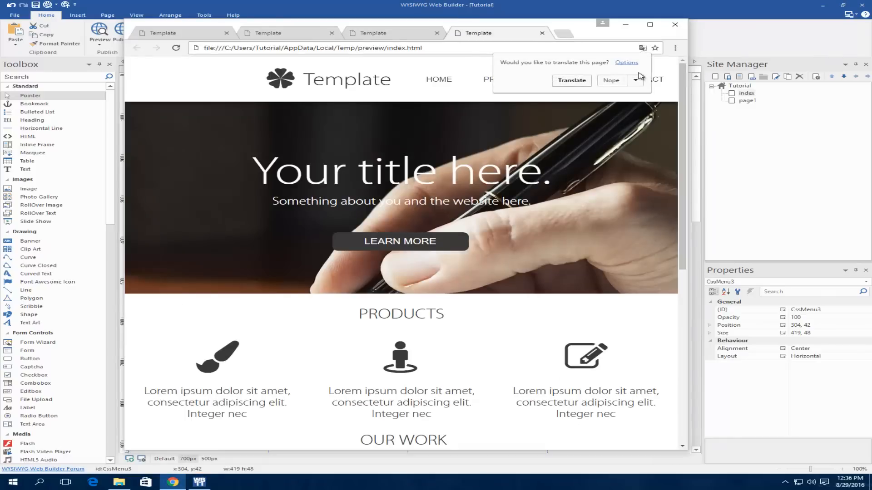
left_click(612, 82)
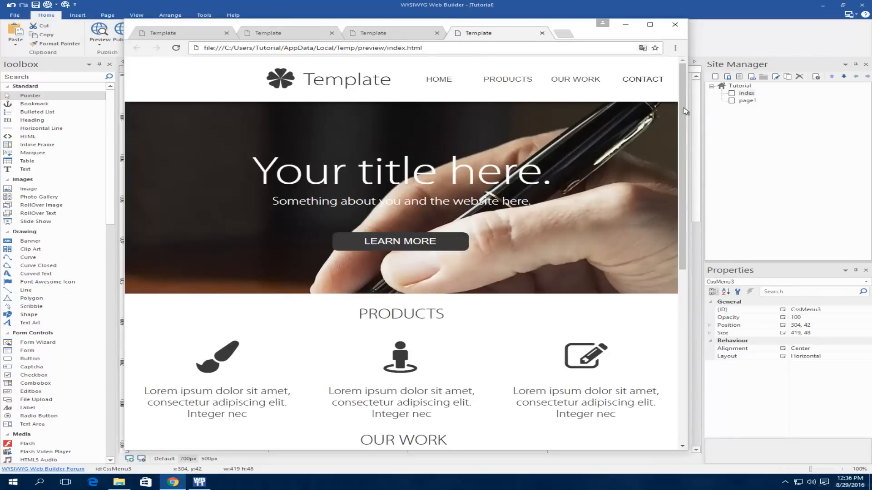
left_click_drag(687, 111, 750, 114)
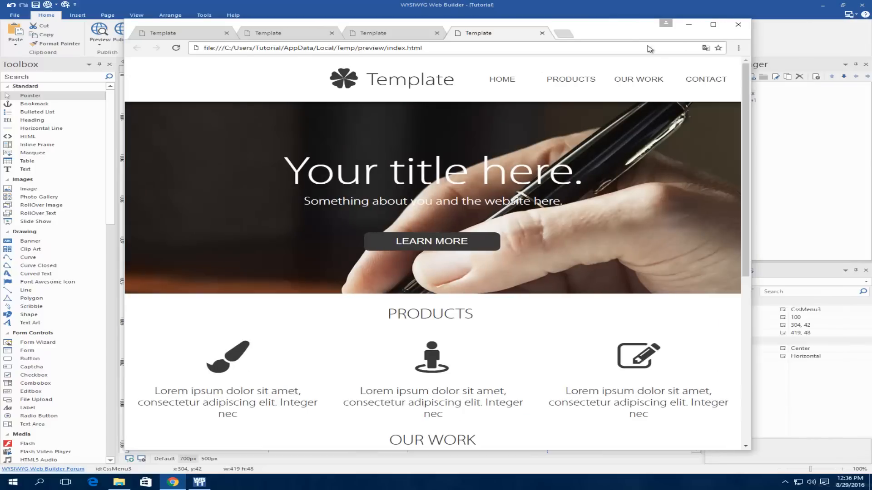
left_click_drag(563, 34, 470, 33)
left_click_drag(659, 82, 821, 84)
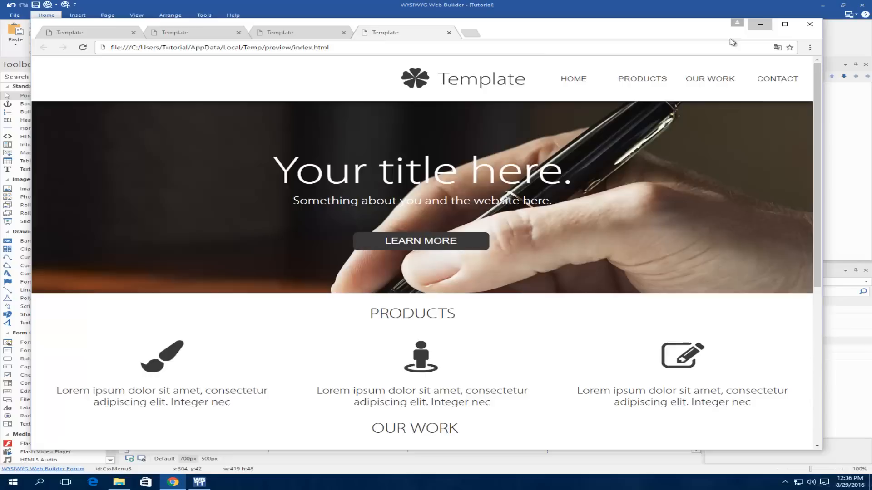
left_click(760, 24)
Step: Shift the logo and menu slightly further left in the 700px view, and move both left in the default view with the logo at x 24
left_click_drag(329, 96, 322, 97)
left_click(182, 458)
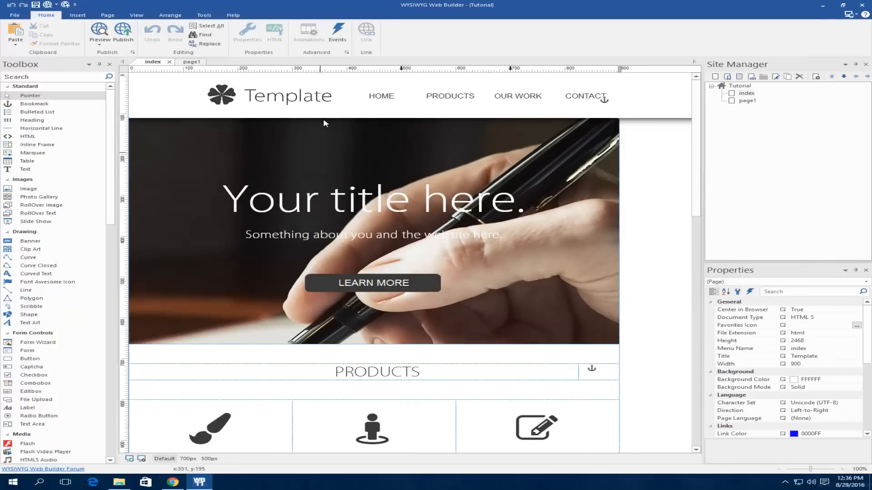
left_click(320, 100)
left_click(446, 96, "shift")
left_click_drag(445, 95, 384, 94)
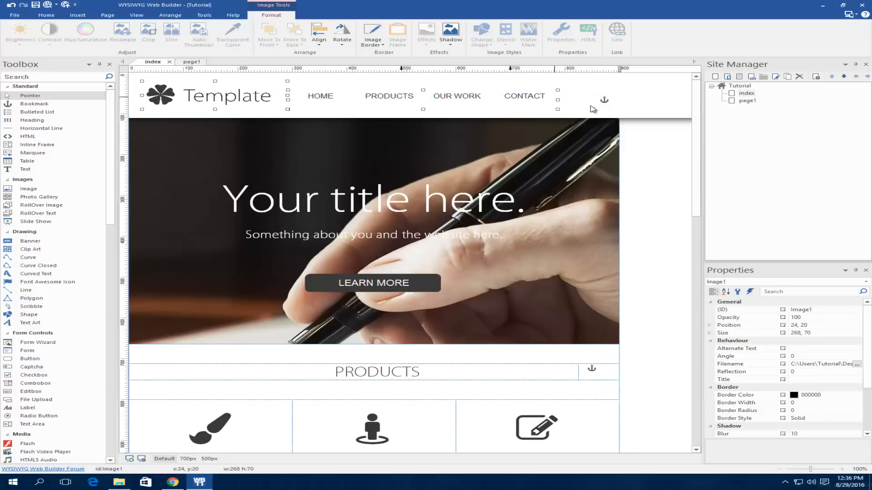
Step: Set the header layer's alignment to Center in the default view and verify the layer's settings in the 700px view
double_click(582, 111)
left_click(379, 279)
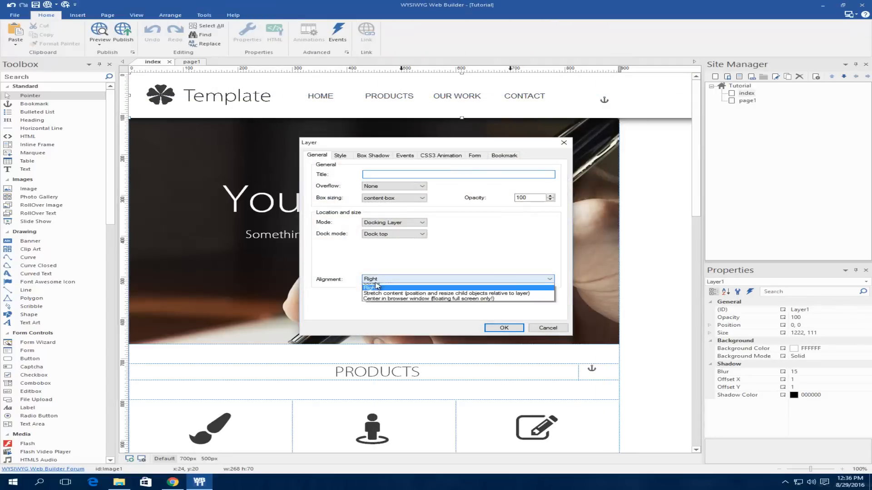
left_click(371, 291)
left_click(504, 328)
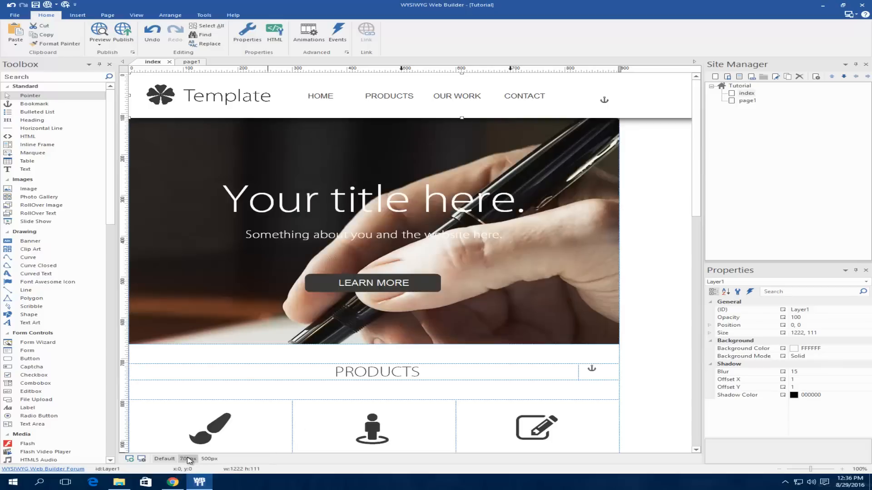
left_click(187, 458)
double_click(550, 114)
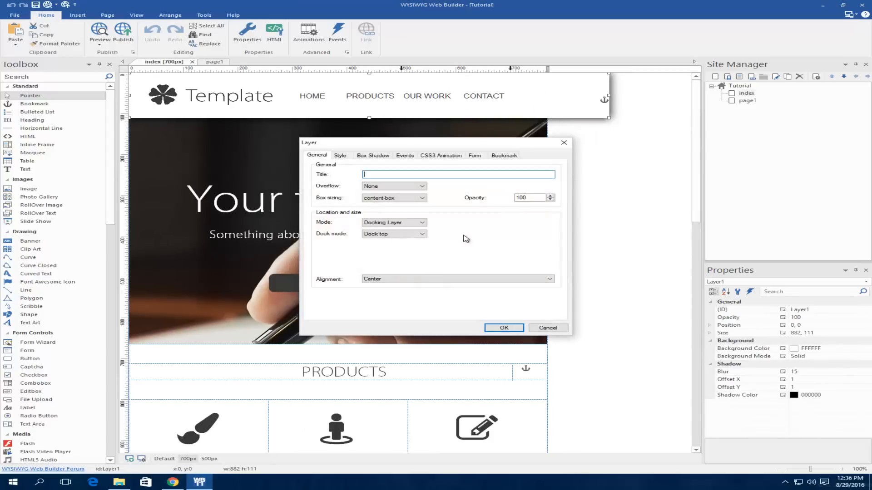
left_click(504, 327)
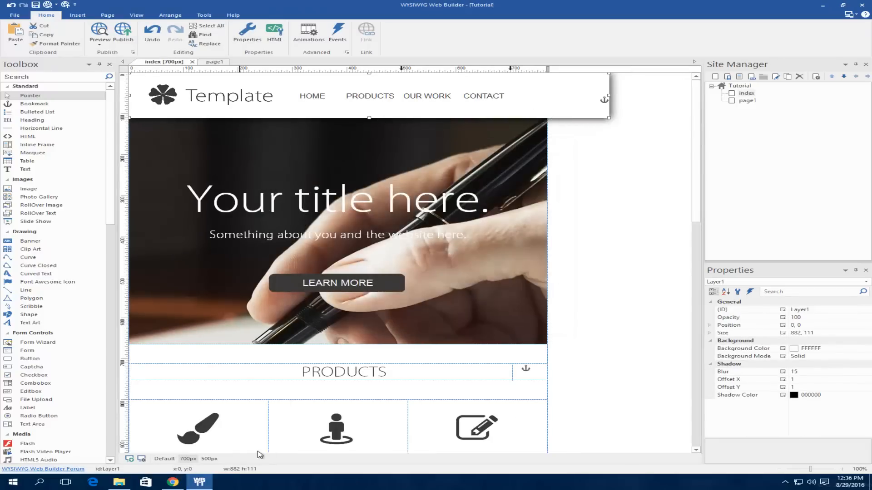
Step: Check the header's alignment and scrolling behaviour in the browser preview and return to the editor
scroll(480, 241, "down", 3)
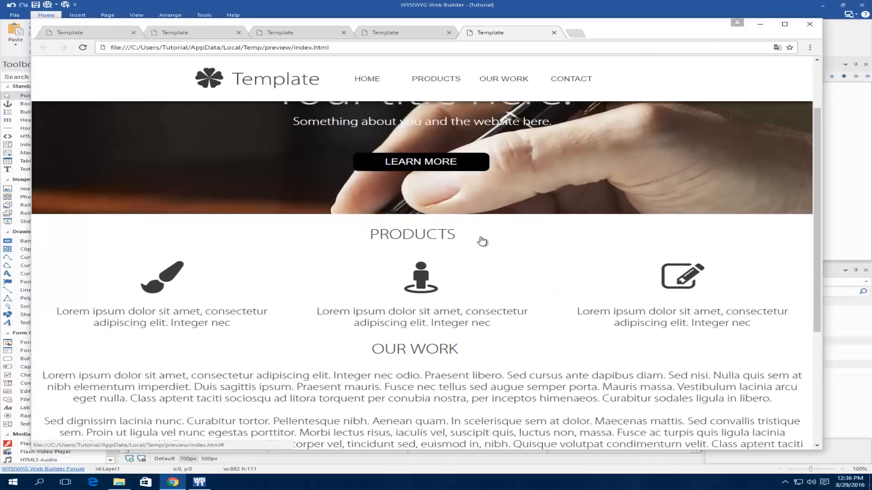
scroll(481, 241, "up", 3)
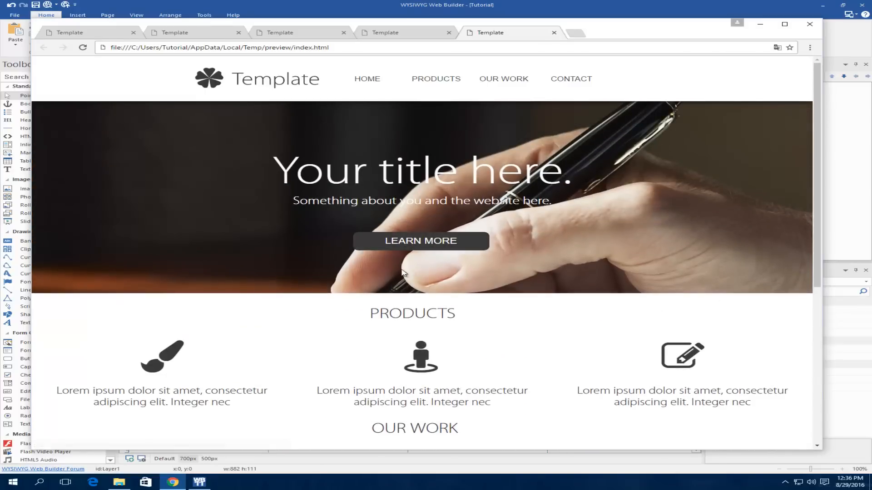
left_click(760, 23)
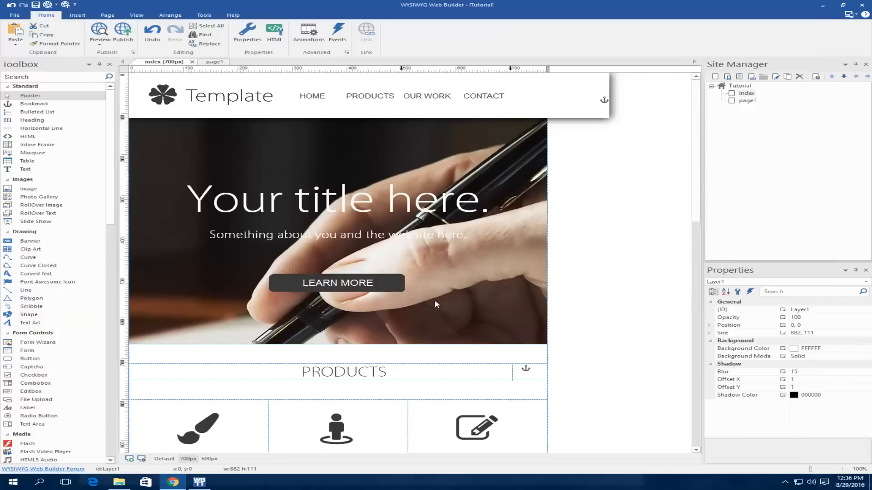
Step: In the 700px view, add four blank lines to the text block below the LEARN MORE button to make the banner taller
left_click(364, 322)
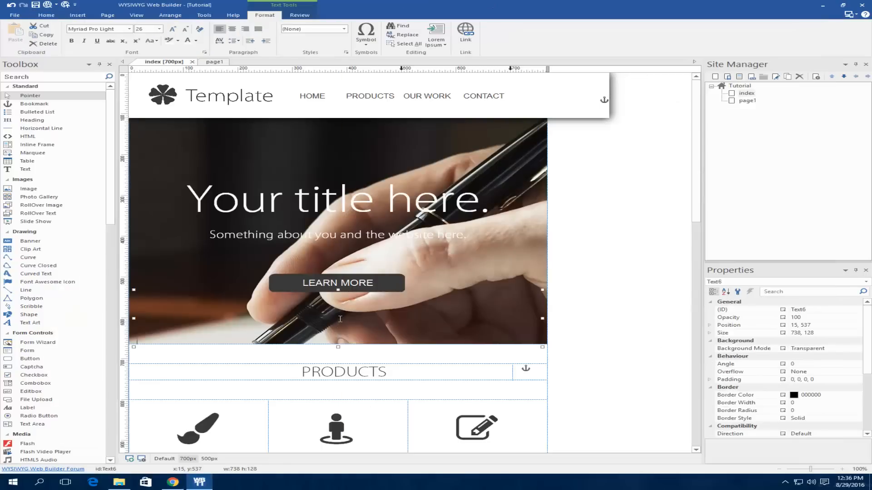
key("Return")
key("Return")
key("Return")
key("Return")
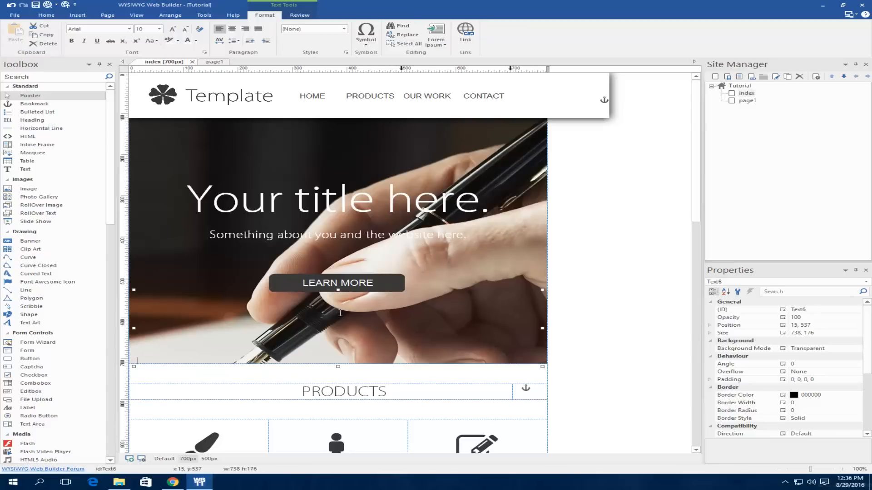
left_click(611, 228)
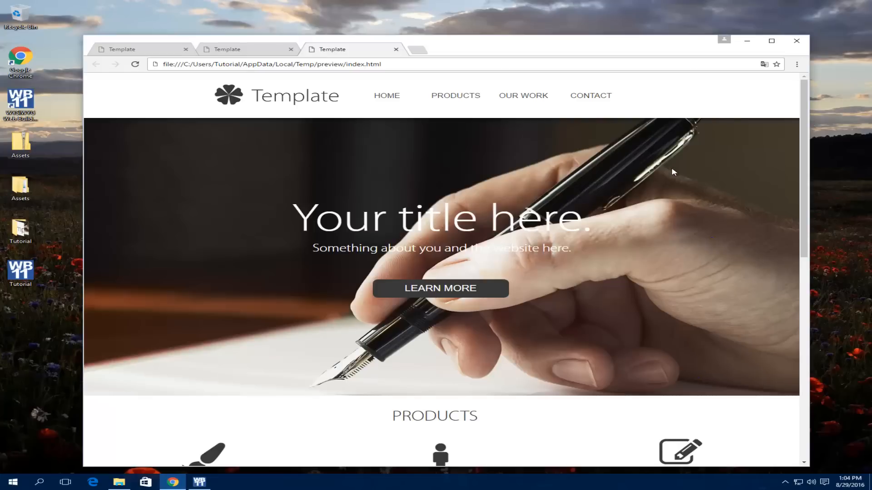
left_click_drag(609, 42, 621, 31)
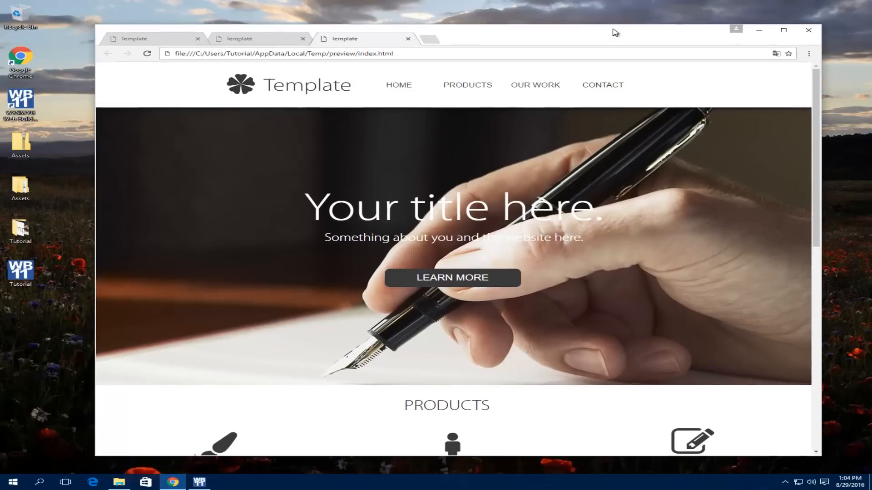